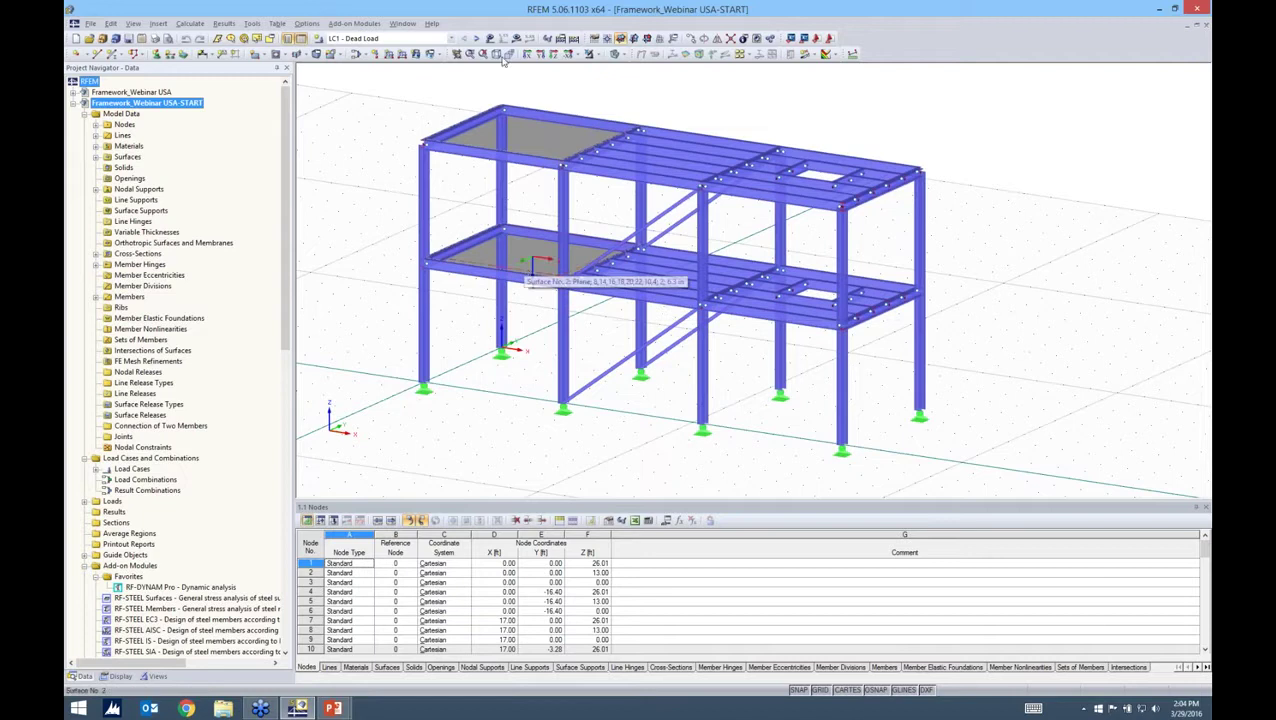
Step: Show the LC1 - Dead Load loads on the frame and temporarily display the generated roof area load separately as member loads
{"action": "left_click", "coordinate": [450, 38]}
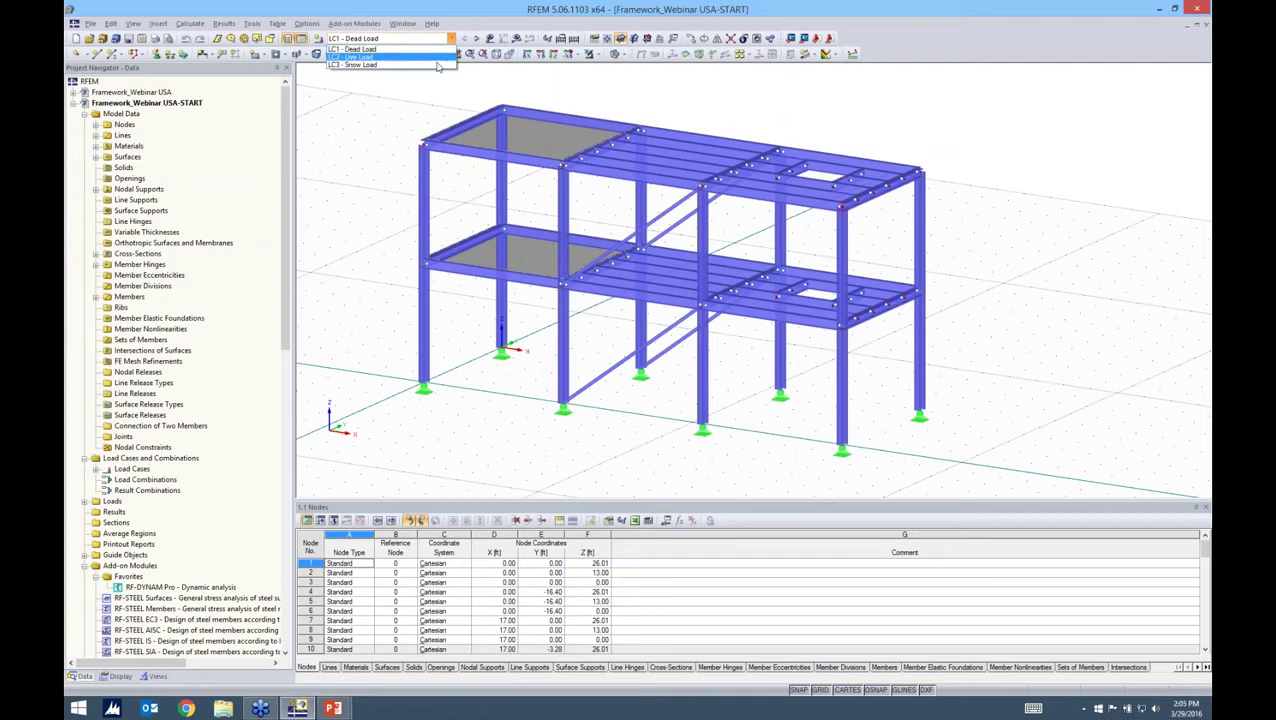
{"action": "left_click", "coordinate": [975, 171]}
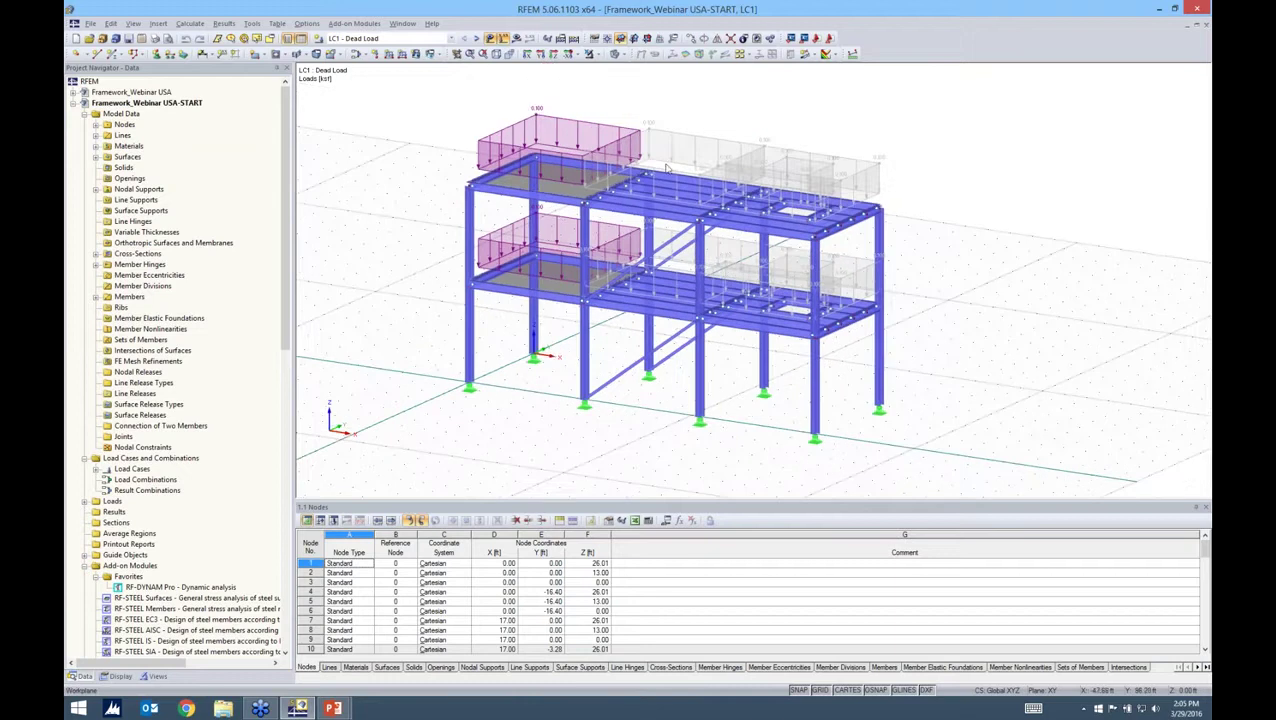
{"action": "right_click", "coordinate": [759, 157]}
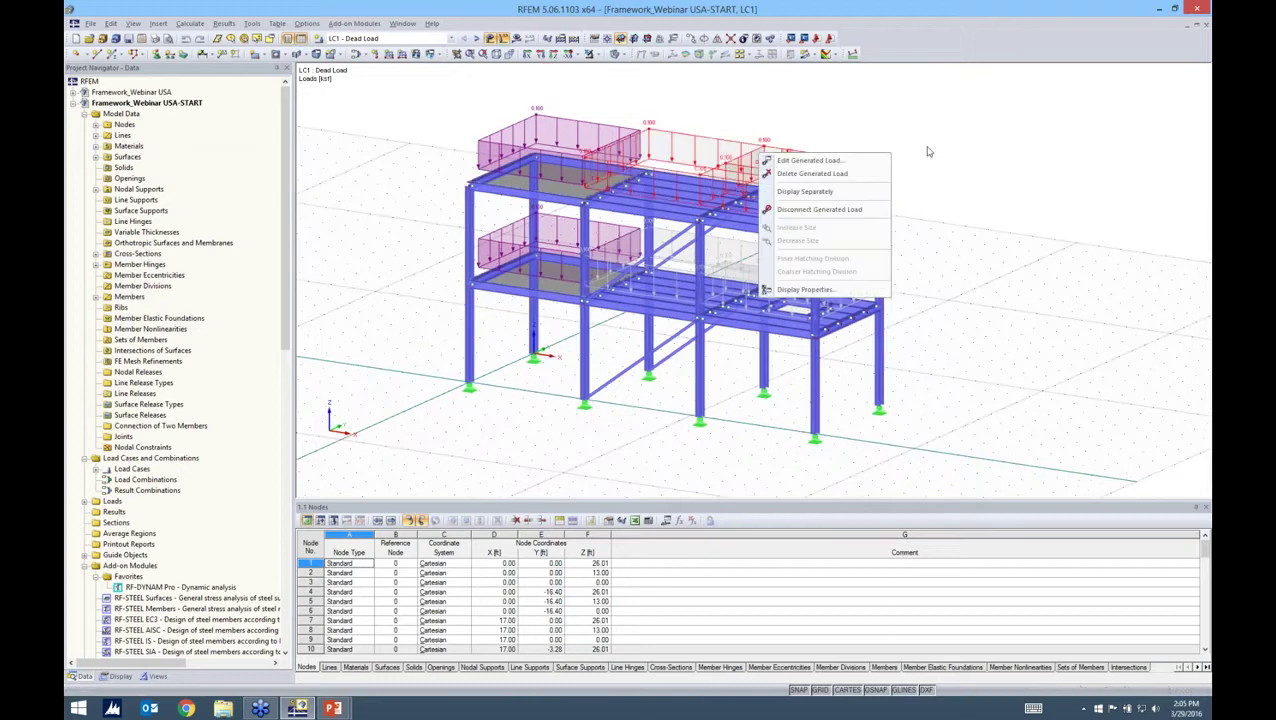
{"action": "left_click", "coordinate": [760, 157]}
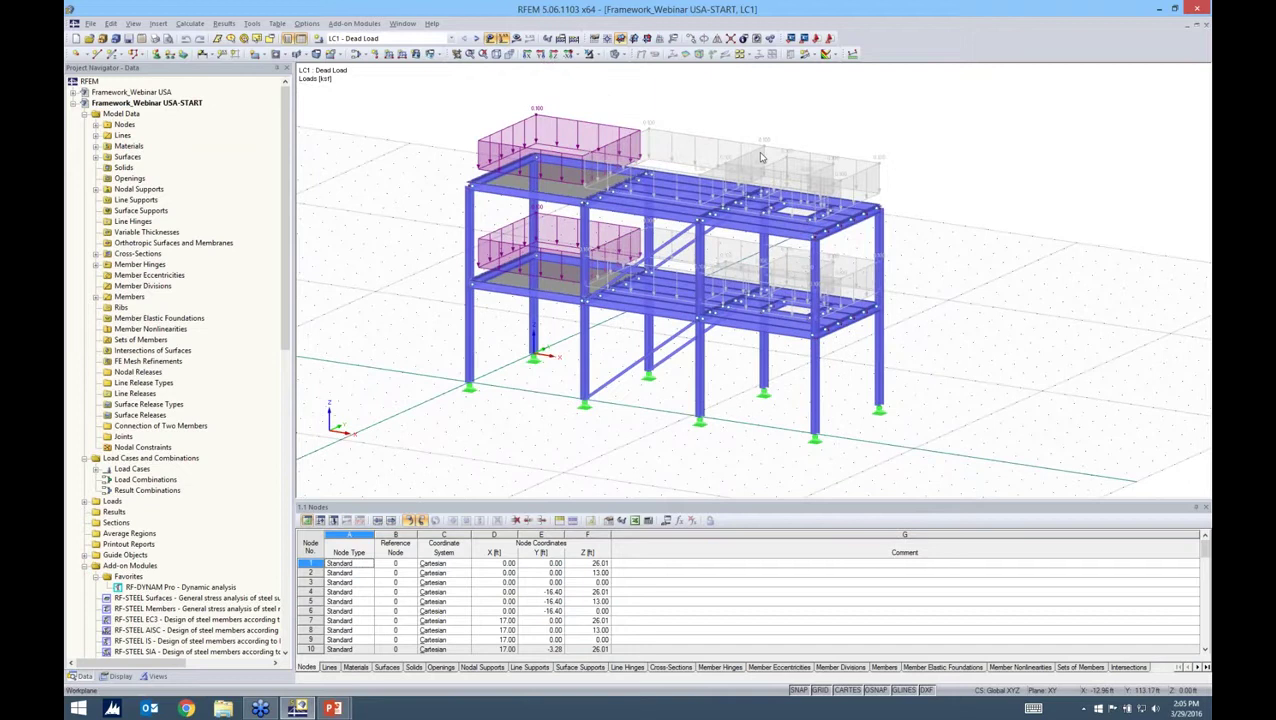
{"action": "left_click", "coordinate": [788, 188]}
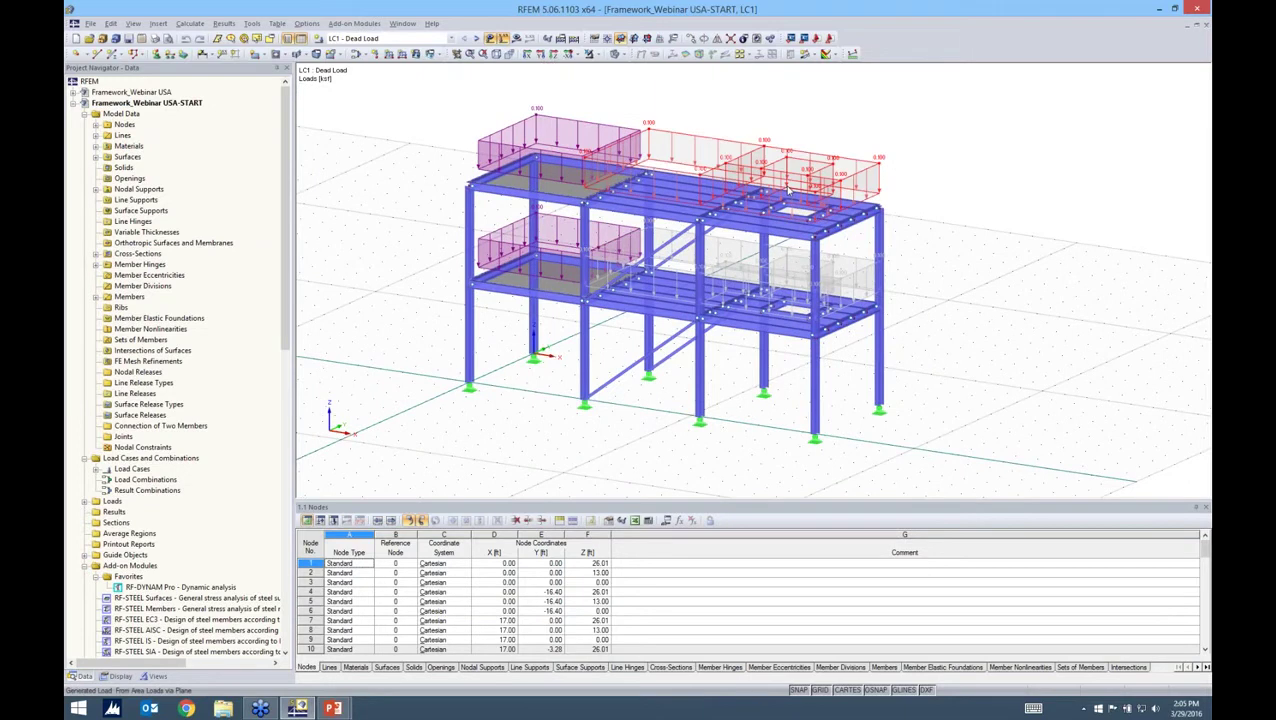
{"action": "right_click", "coordinate": [788, 190]}
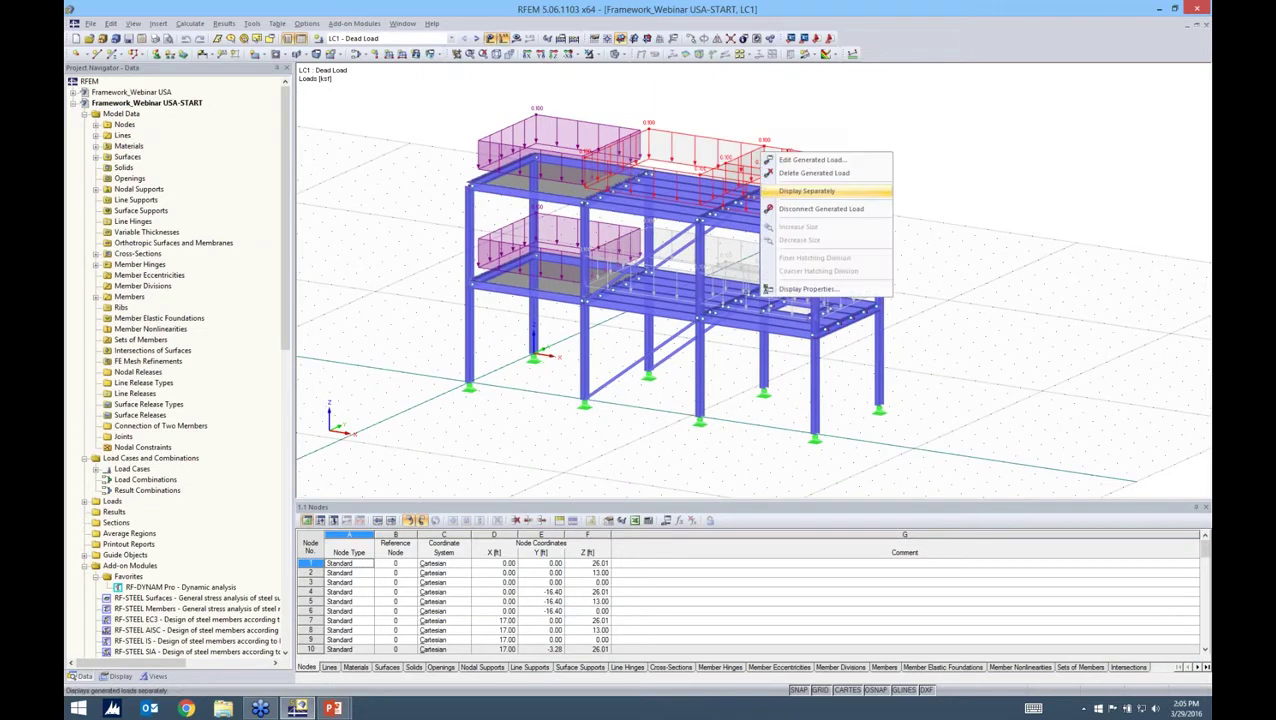
{"action": "left_click", "coordinate": [800, 190]}
{"action": "middle_click_drag", "start_coordinate": [718, 246], "coordinate": [1090, 240], "text": "ctrl"}
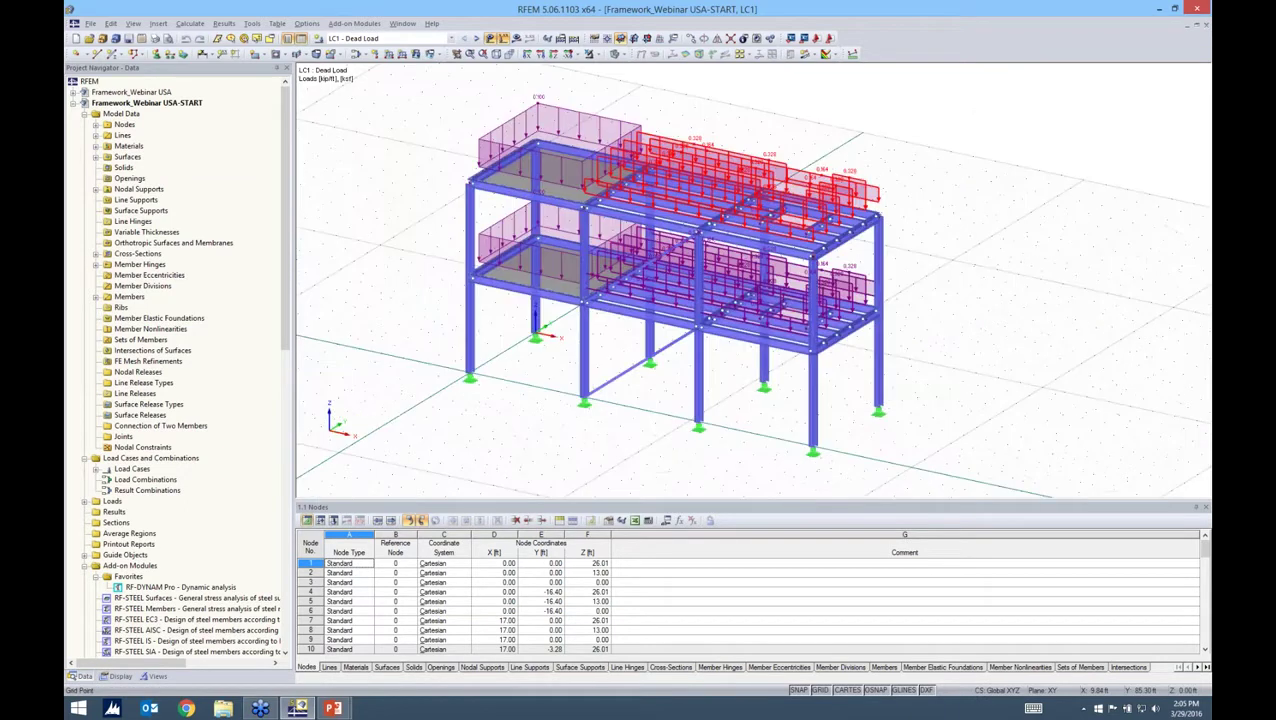
{"action": "right_click", "coordinate": [683, 150]}
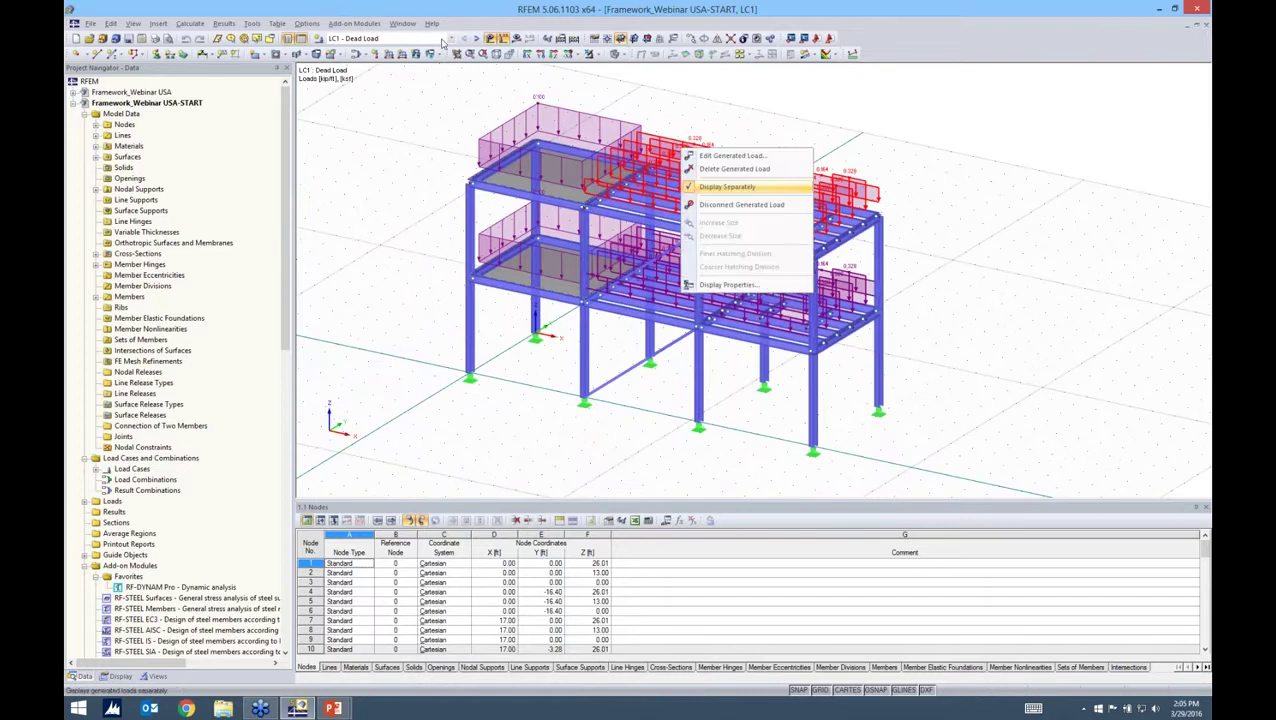
Step: Review the loads of LC2 - Live Load and LC3 - Snow Load on the frame
{"action": "left_click", "coordinate": [441, 40]}
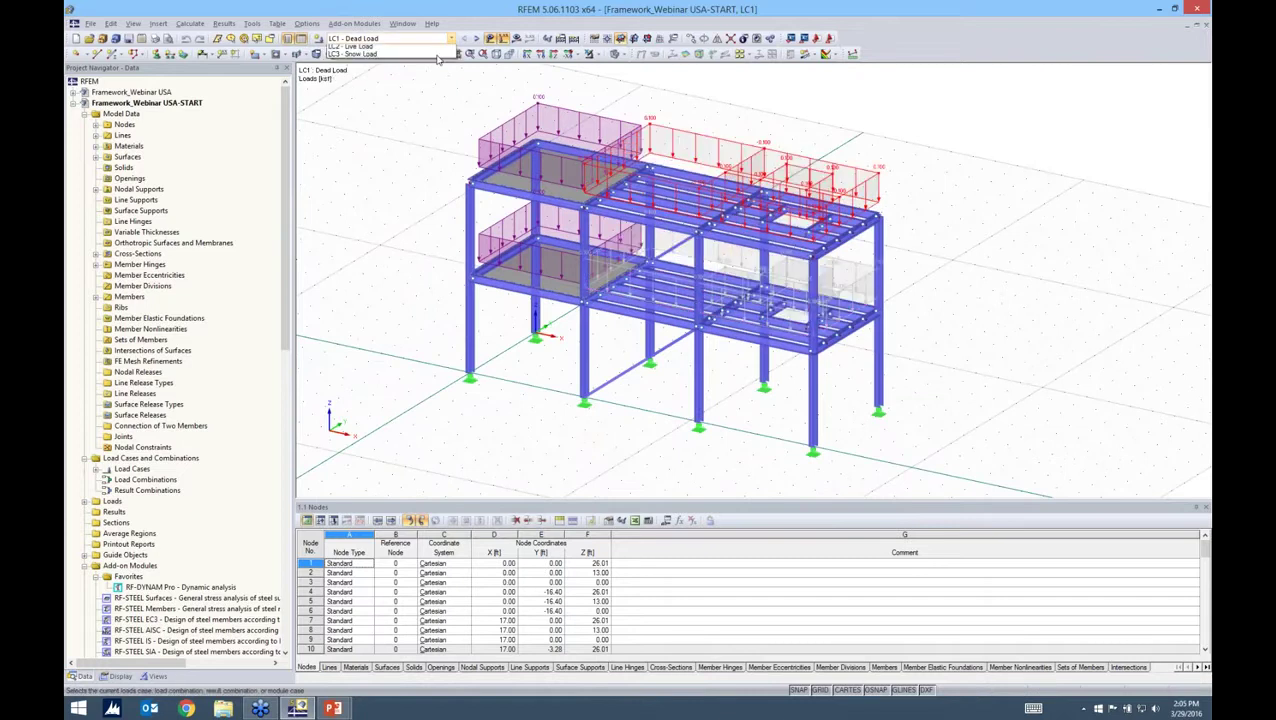
{"action": "left_click", "coordinate": [380, 46]}
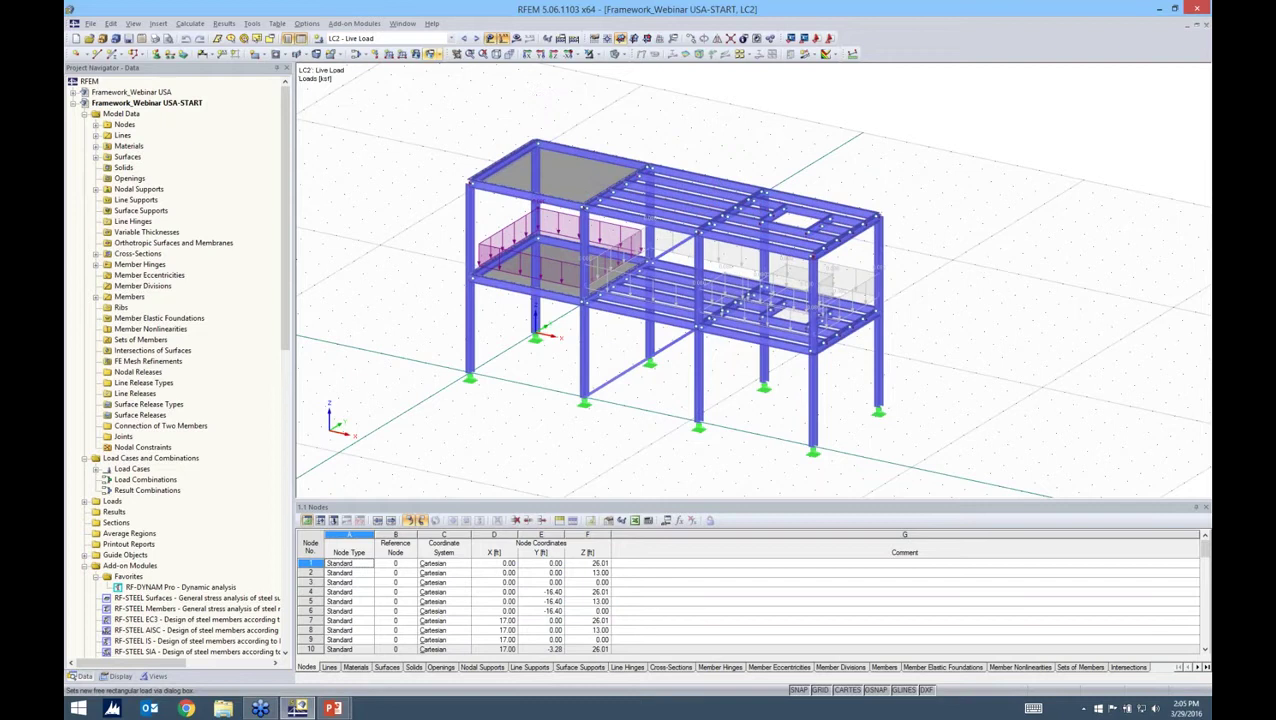
{"action": "mouse_move", "coordinate": [700, 280]}
{"action": "middle_mouse_down", "text": "ctrl"}
{"action": "mouse_move", "coordinate": [715, 285]}
{"action": "mouse_move", "coordinate": [700, 285]}
{"action": "middle_mouse_up", "text": "ctrl"}
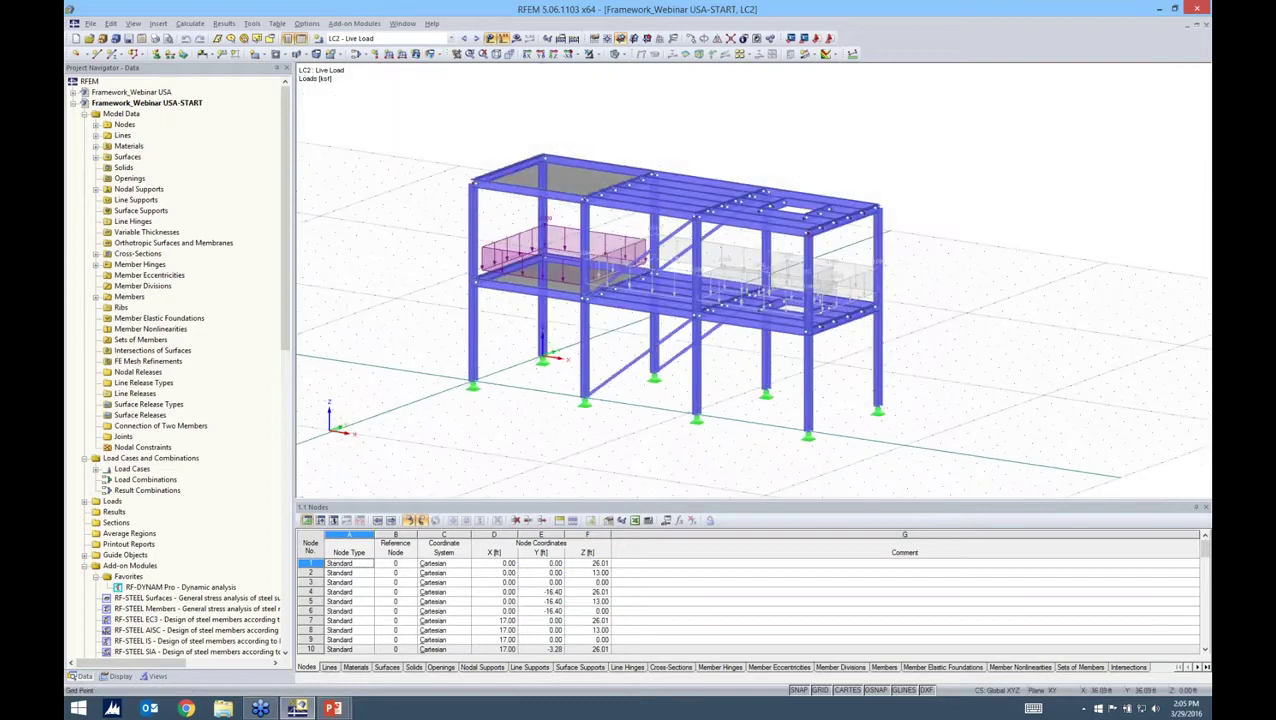
{"action": "key", "text": "Down"}
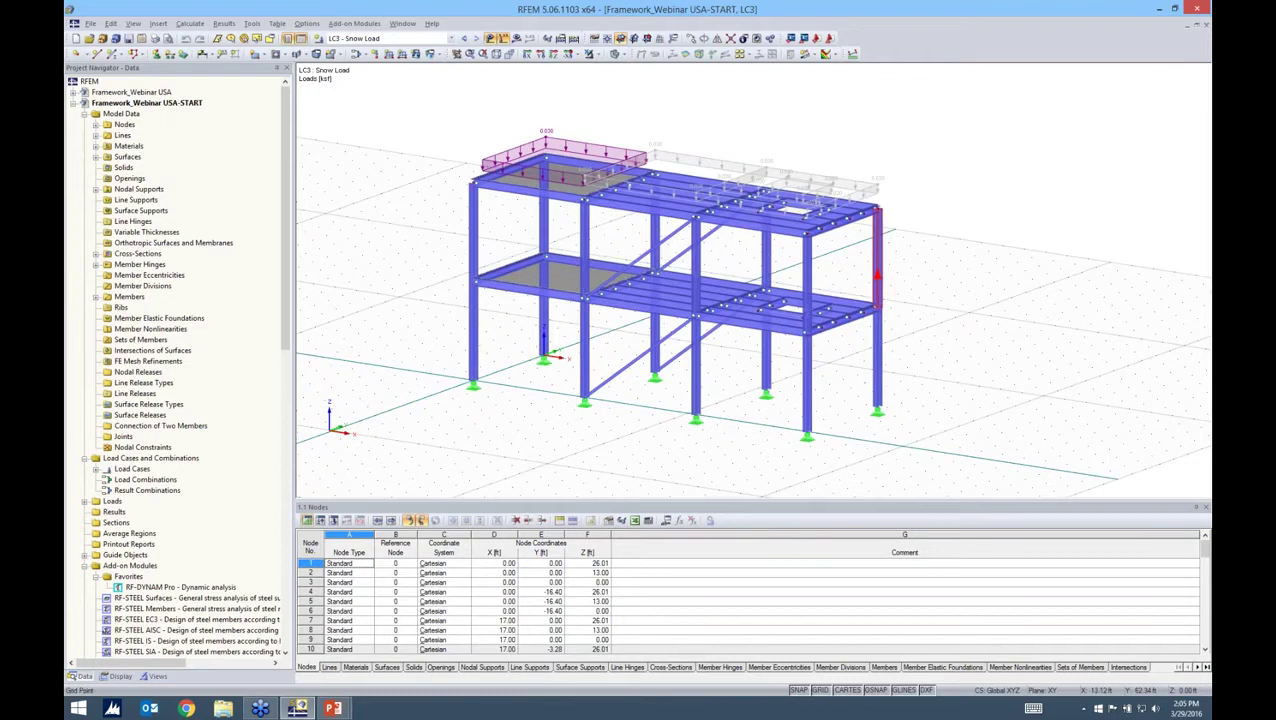
{"action": "middle_click_drag", "start_coordinate": [940, 250], "coordinate": [1045, 250], "text": "ctrl"}
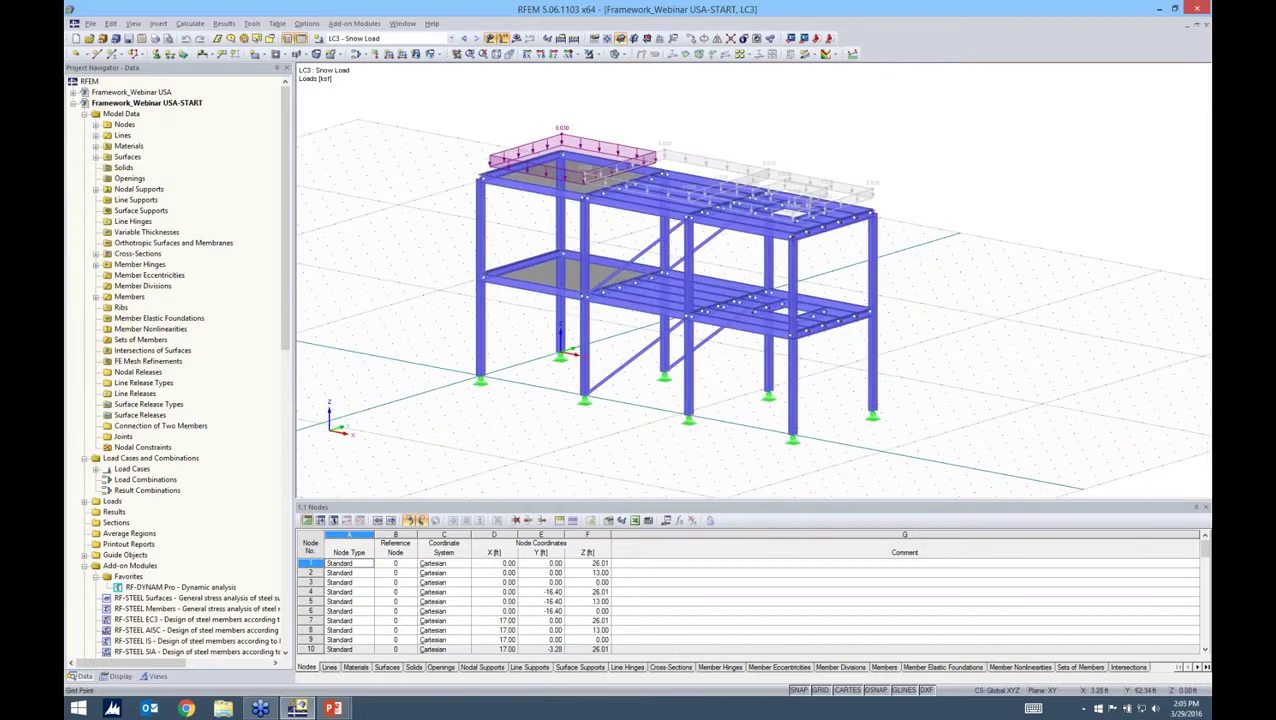
{"action": "middle_click_drag", "start_coordinate": [1150, 355], "coordinate": [1110, 345]}
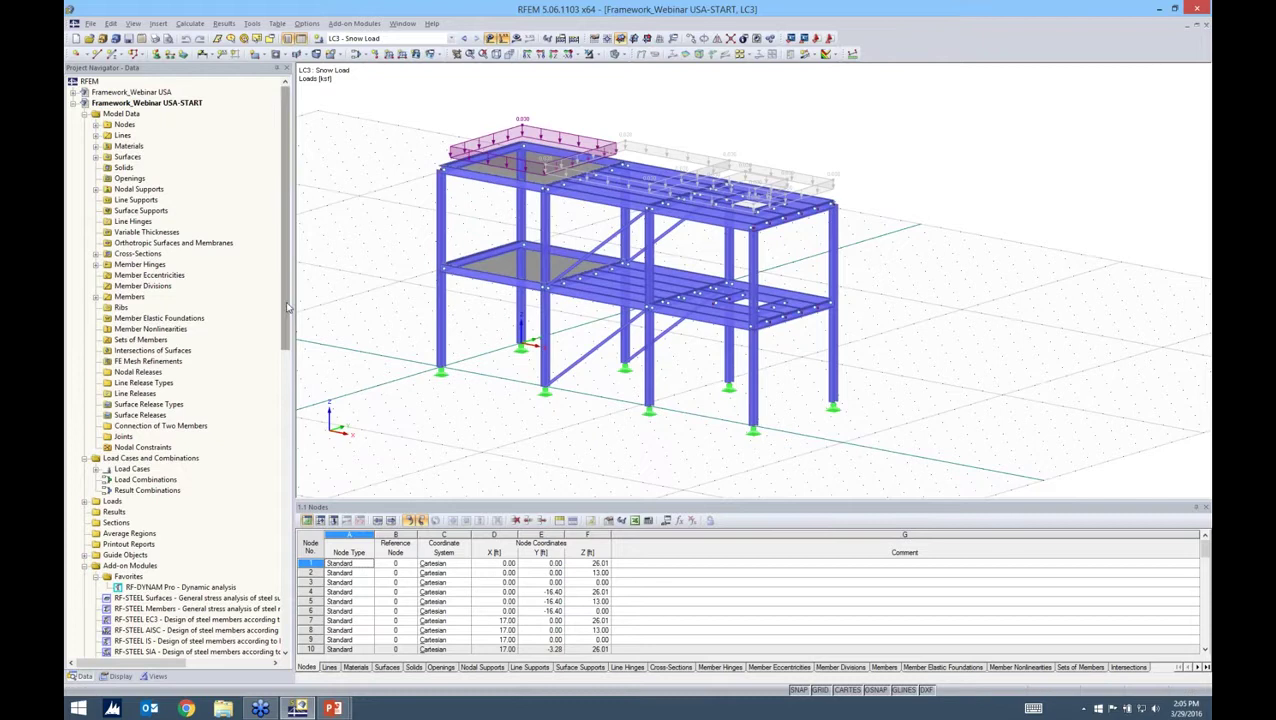
Step: Look through the add-on modules in the project navigator and check the Favorite option for RF-DYNAM Pro
{"action": "left_click_drag", "start_coordinate": [287, 308], "coordinate": [291, 462]}
{"action": "scroll", "coordinate": [241, 447], "scroll_direction": "up", "scroll_amount": 7}
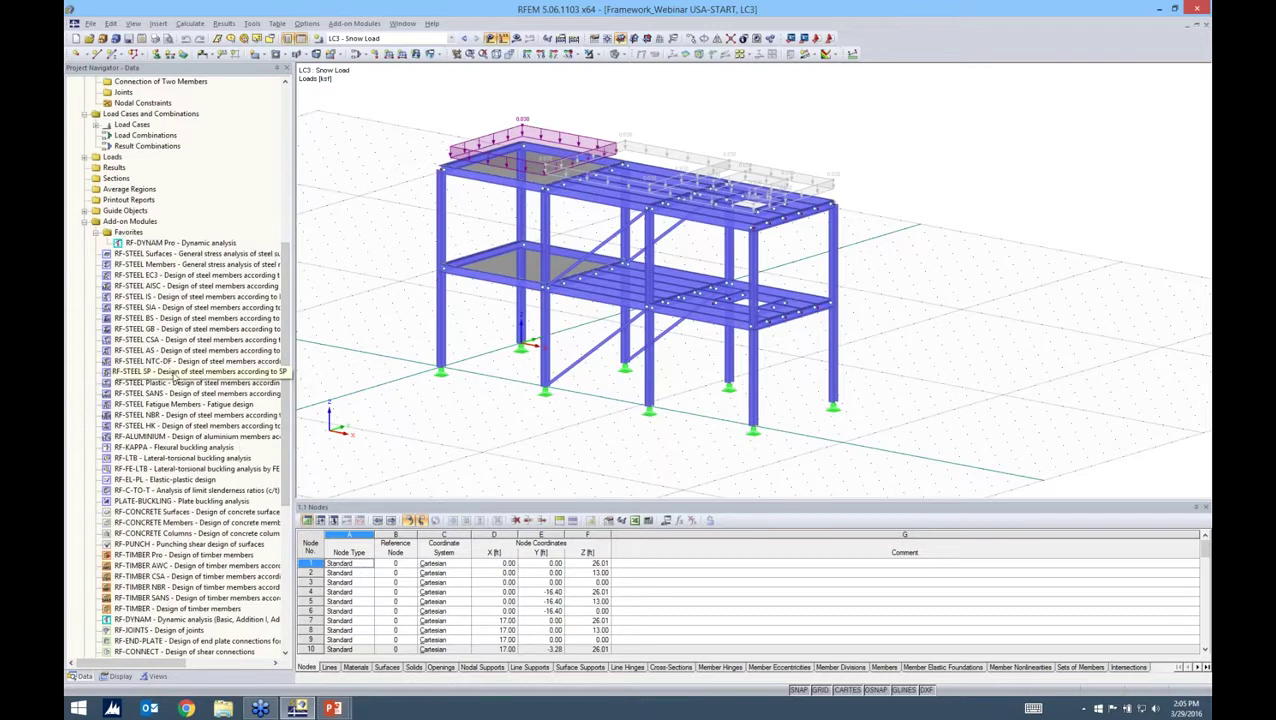
{"action": "right_click", "coordinate": [175, 374]}
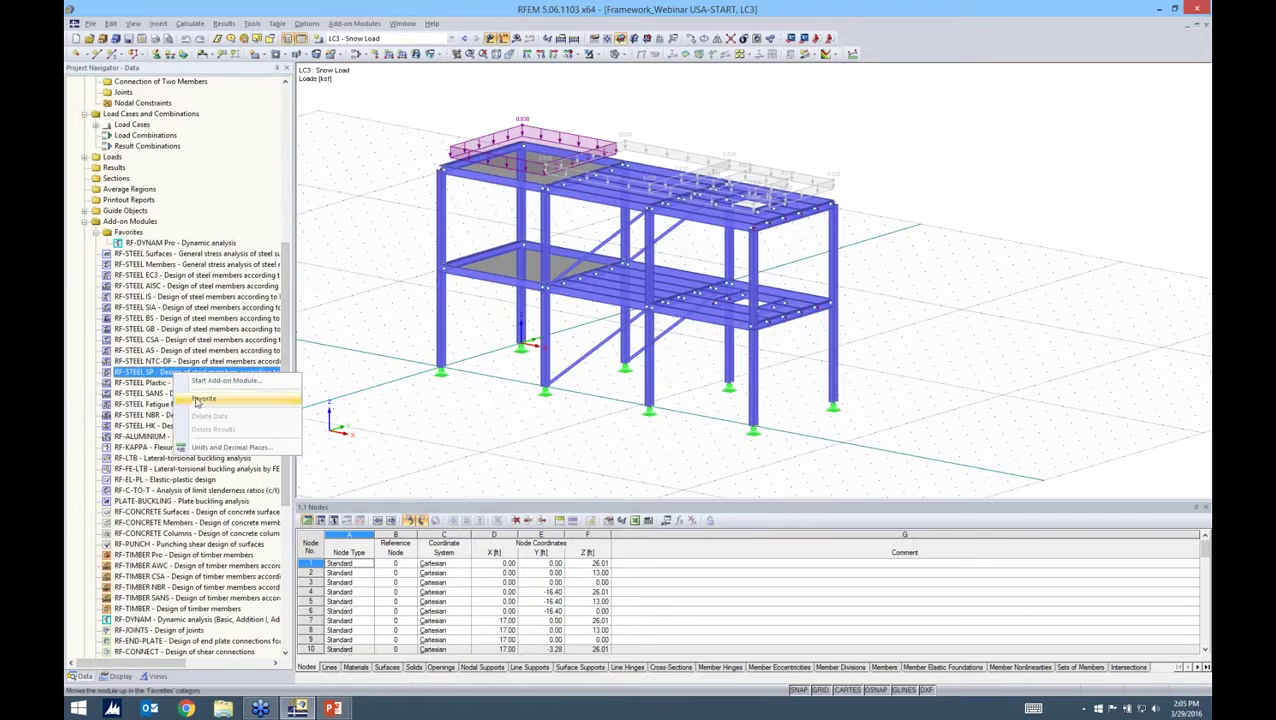
{"action": "right_click", "coordinate": [163, 245]}
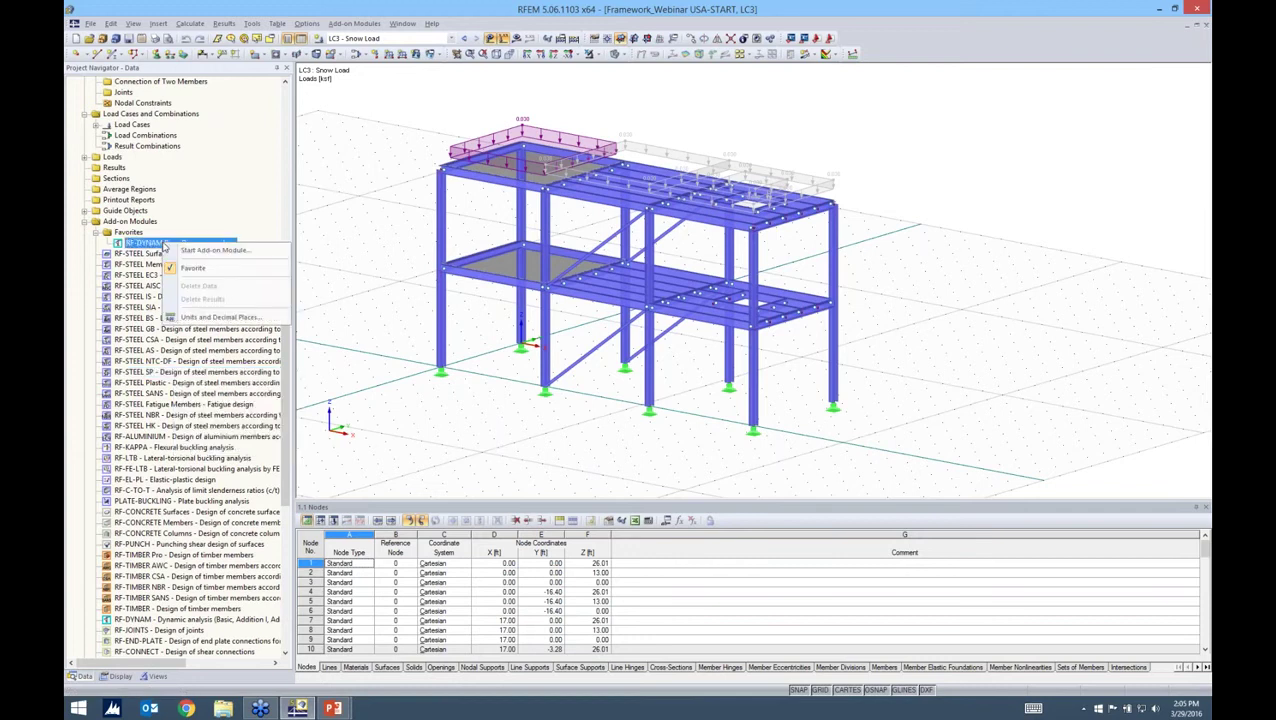
{"action": "left_click", "coordinate": [336, 209]}
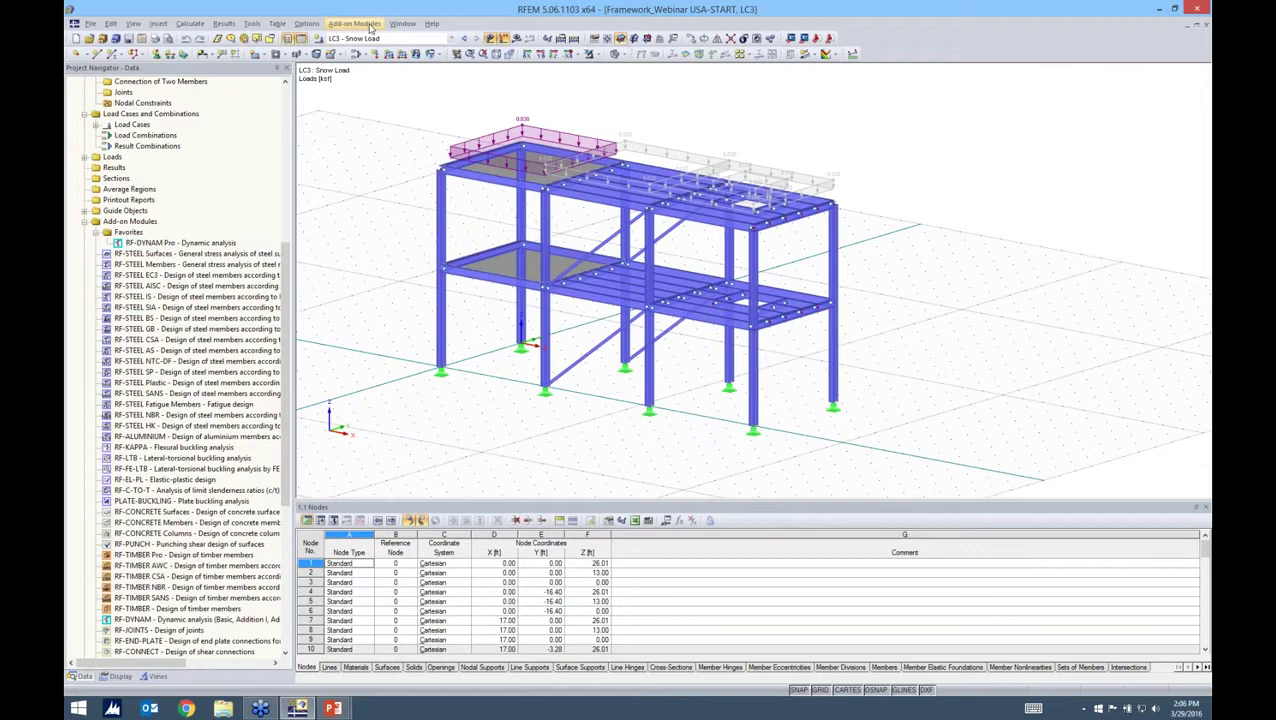
Step: Start the RF-DYNAM Pro dynamic analysis module and activate mass combinations for the natural vibrations
{"action": "left_click", "coordinate": [370, 26]}
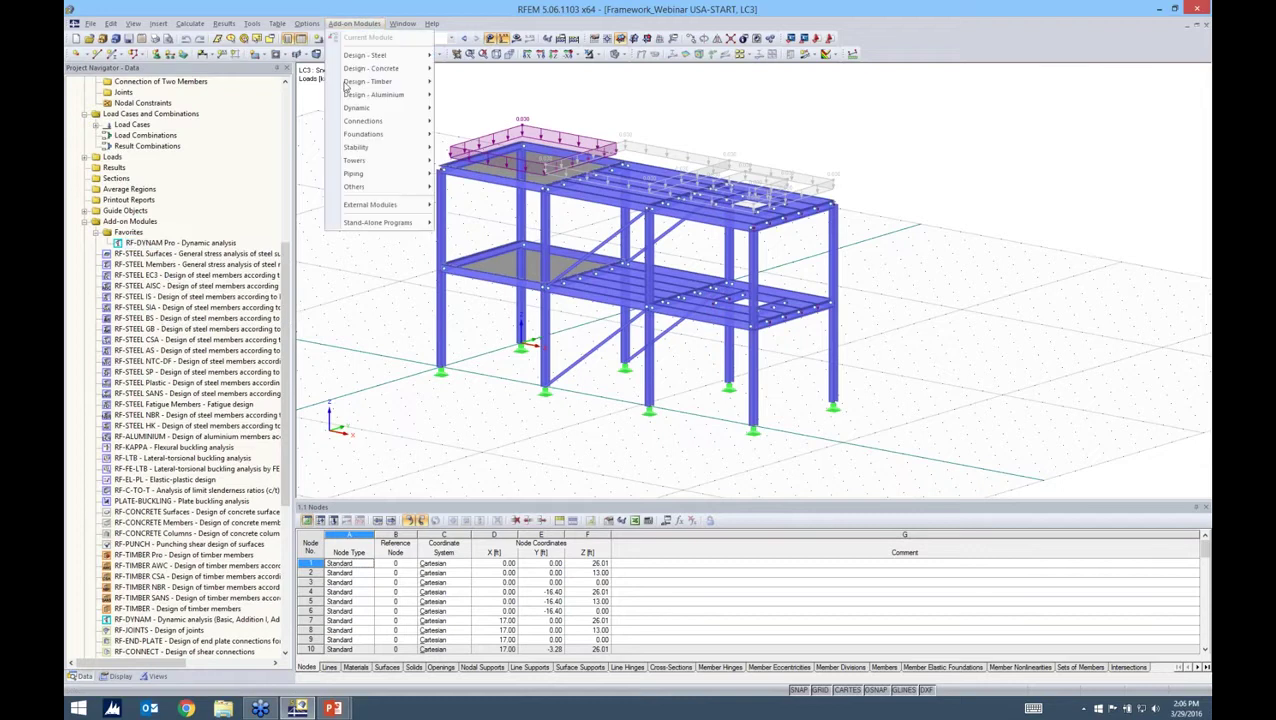
{"action": "mouse_move", "coordinate": [364, 113]}
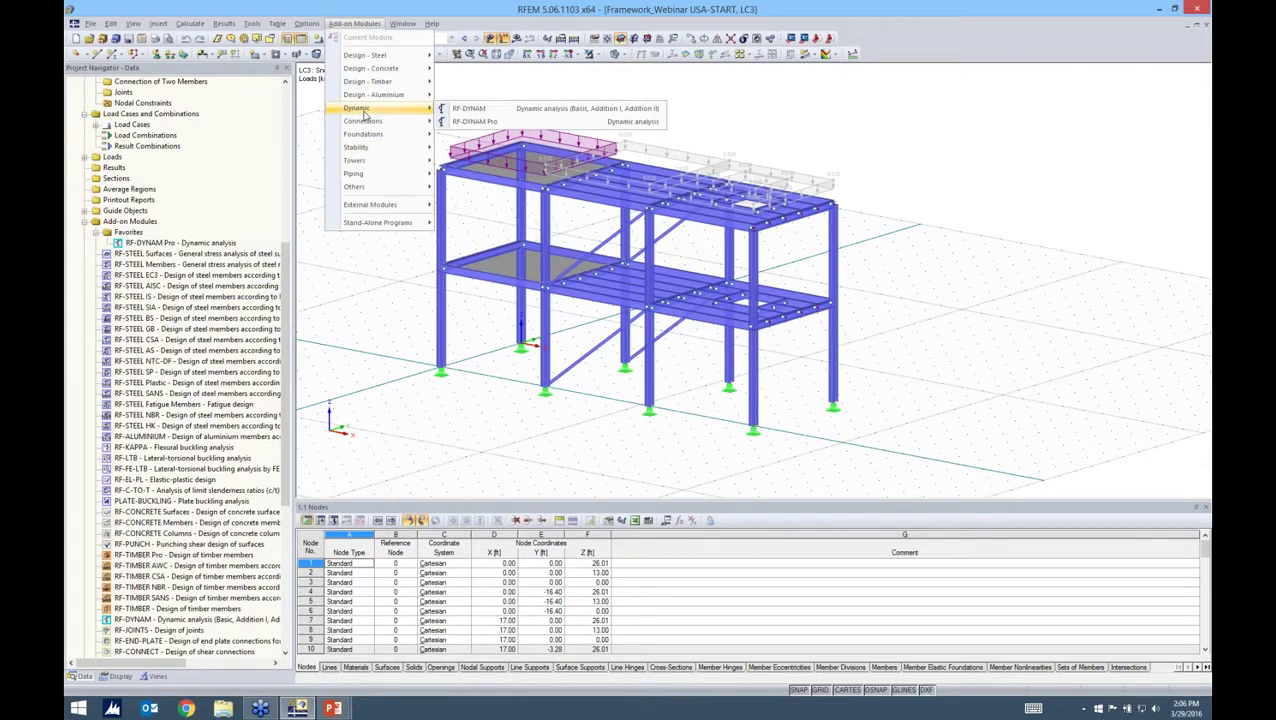
{"action": "left_click", "coordinate": [474, 121]}
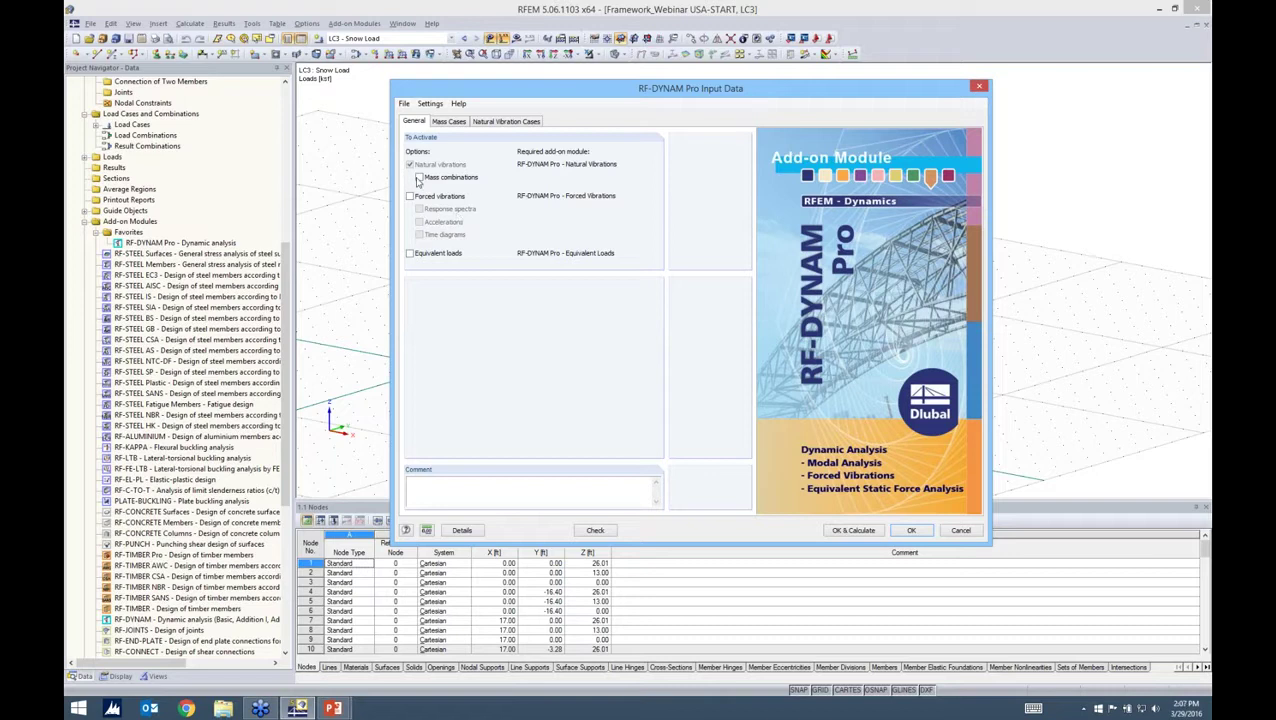
{"action": "left_click", "coordinate": [450, 177]}
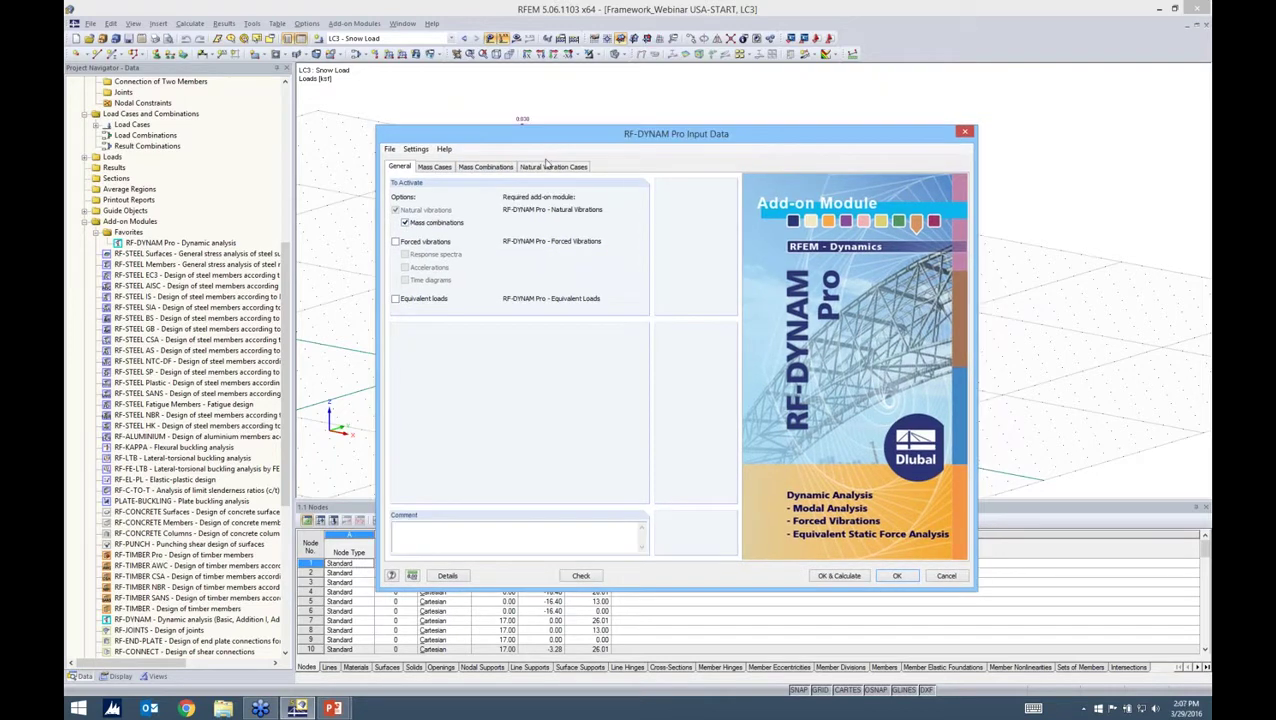
Step: Describe mass case MC1 as Dead Load and set its mass case type to Permanent
{"action": "left_click", "coordinate": [436, 167]}
{"action": "left_click", "coordinate": [623, 195]}
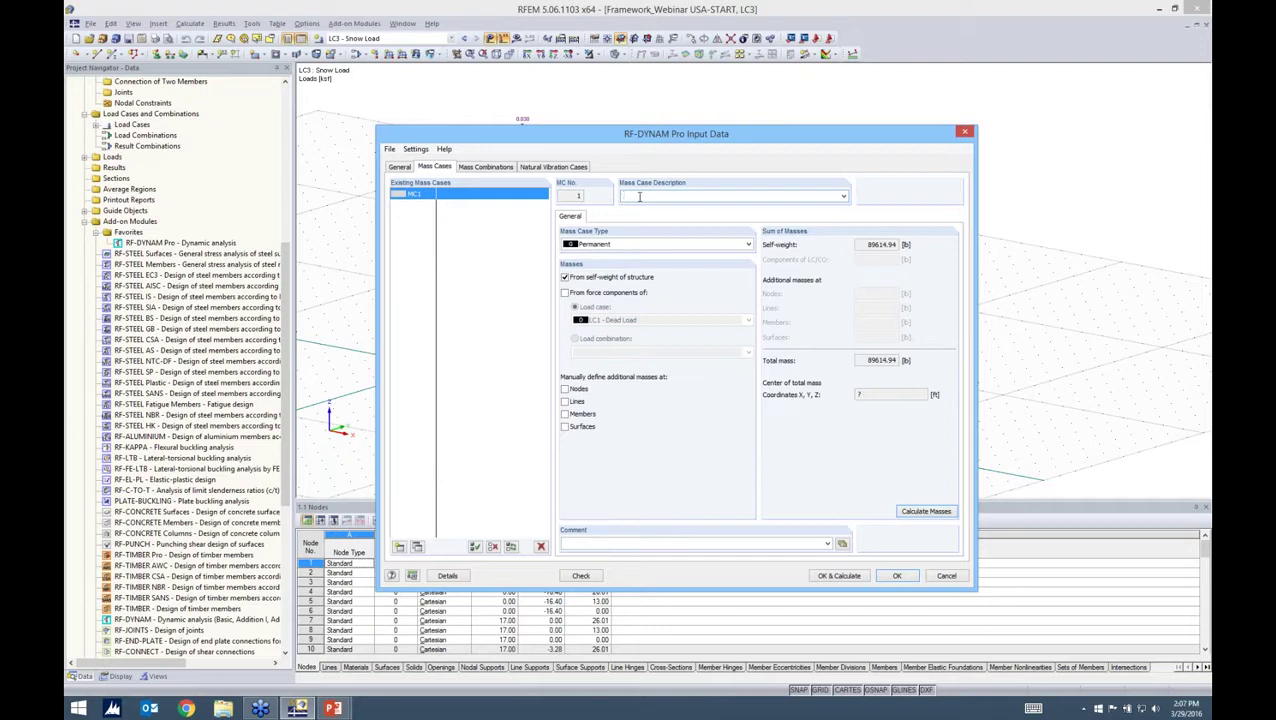
{"action": "type", "text": "Dead Load"}
{"action": "left_click", "coordinate": [605, 245]}
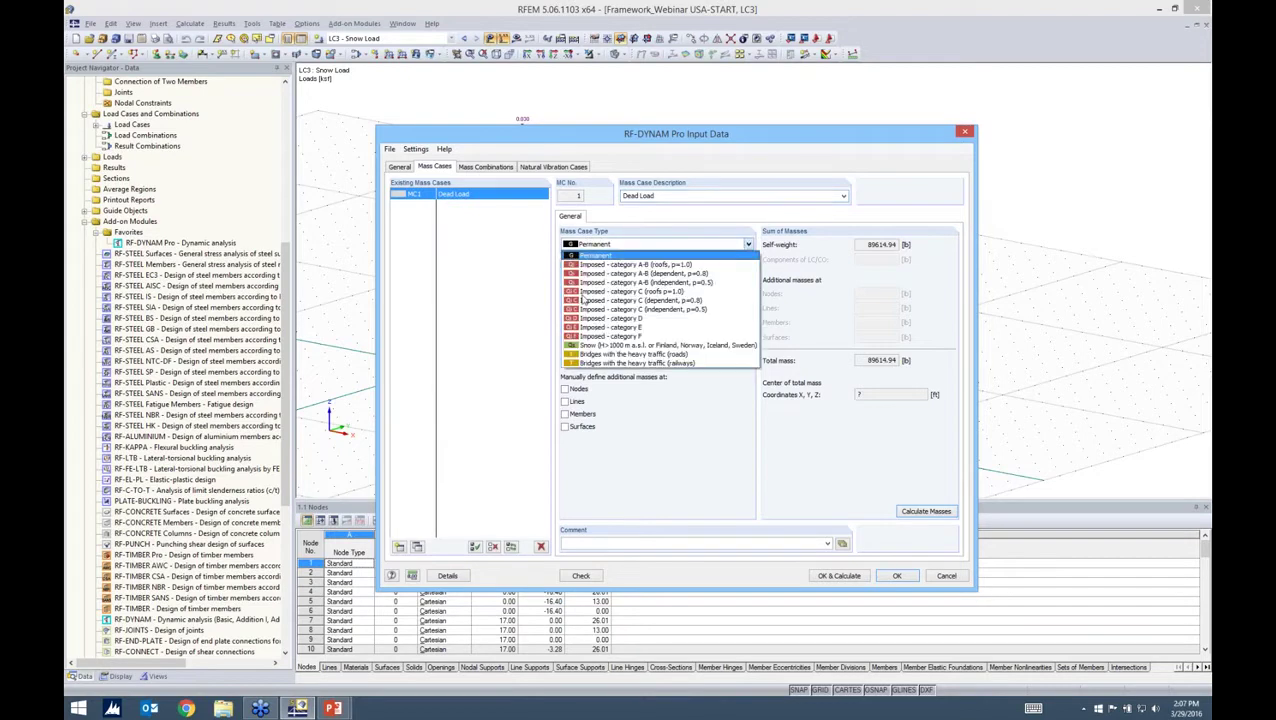
{"action": "left_click", "coordinate": [610, 255]}
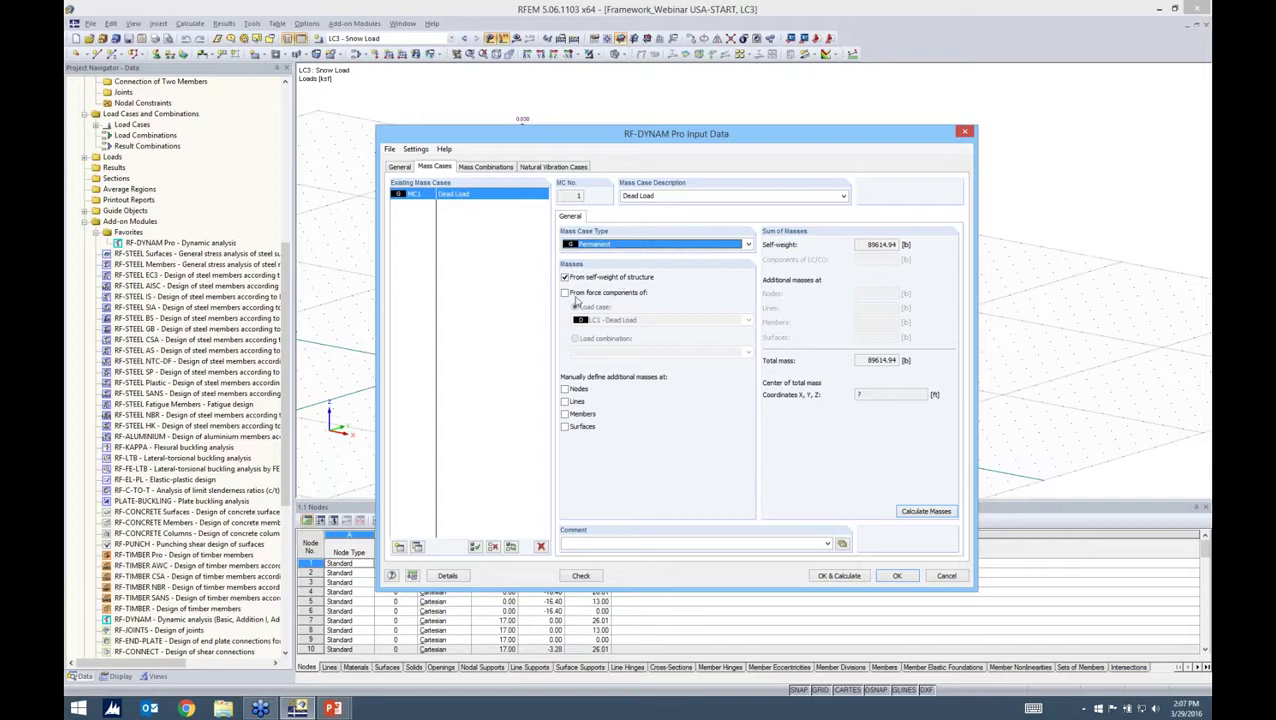
Step: Take the MC1 masses from the force components of load case LC1 - Dead Load and exclude the structure's self-weight
{"action": "left_click", "coordinate": [612, 295]}
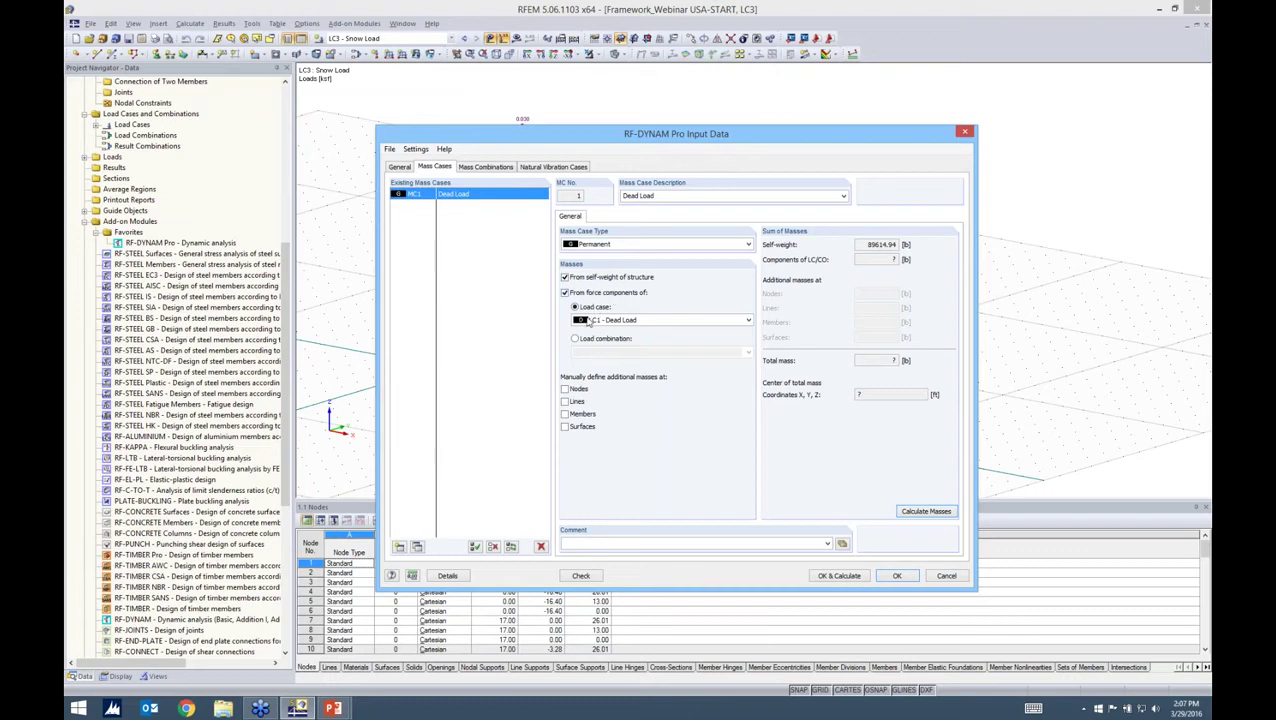
{"action": "left_click", "coordinate": [605, 322]}
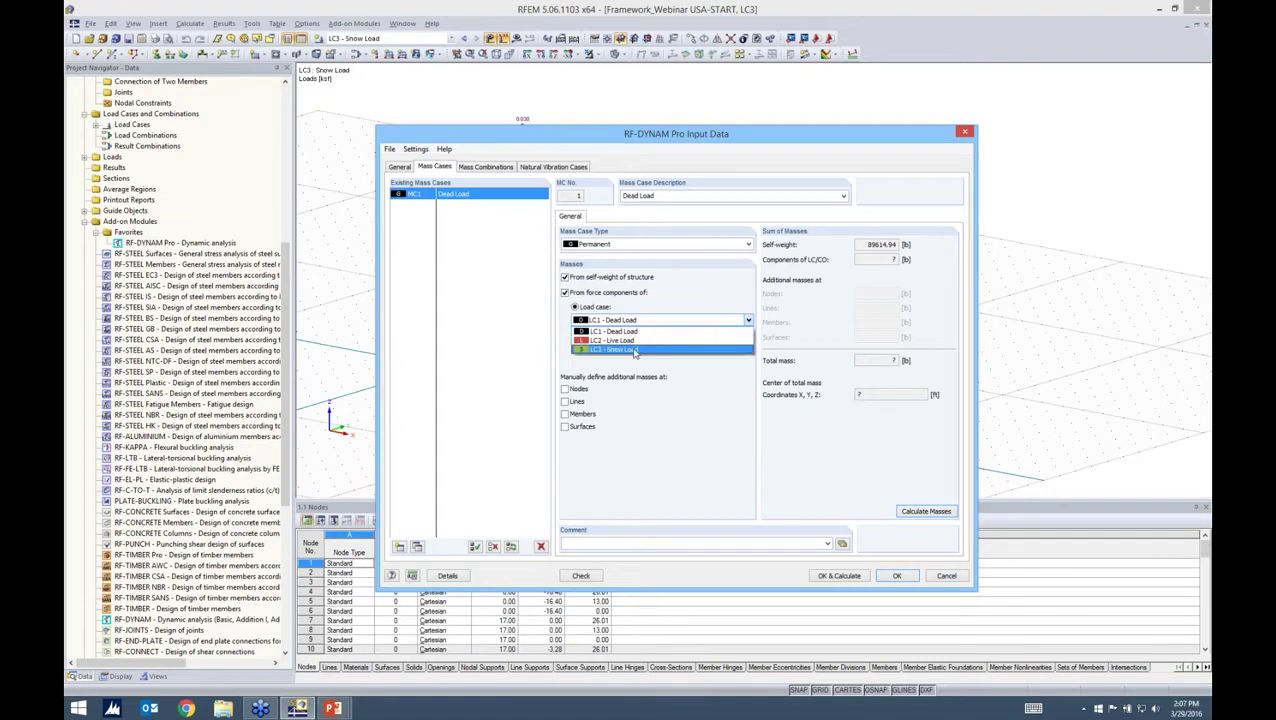
{"action": "key", "text": "Escape"}
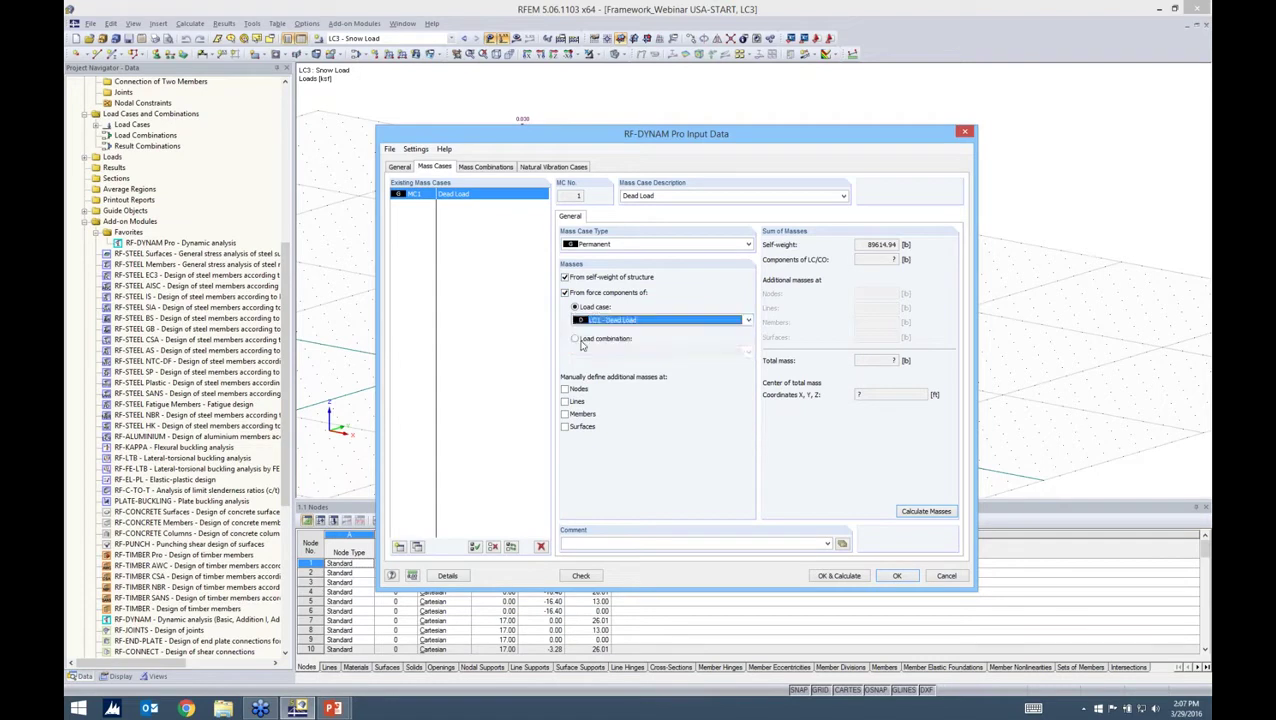
{"action": "left_click", "coordinate": [576, 339]}
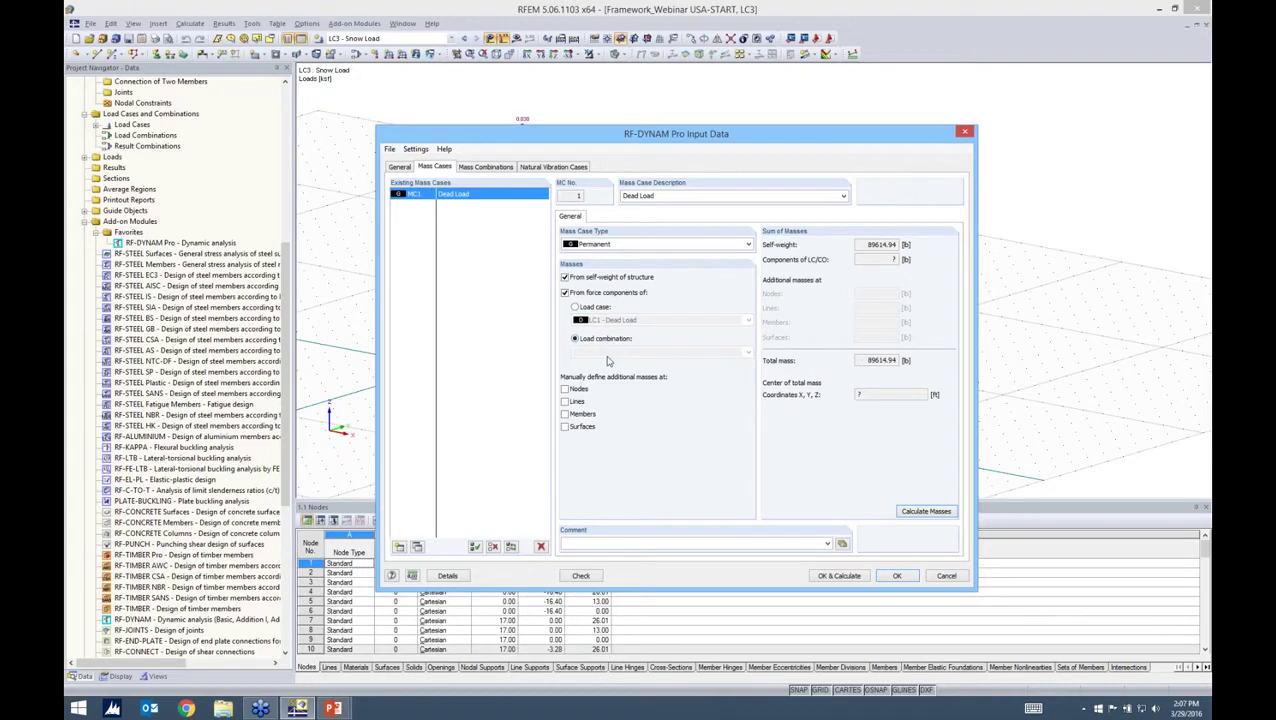
{"action": "left_click", "coordinate": [576, 307]}
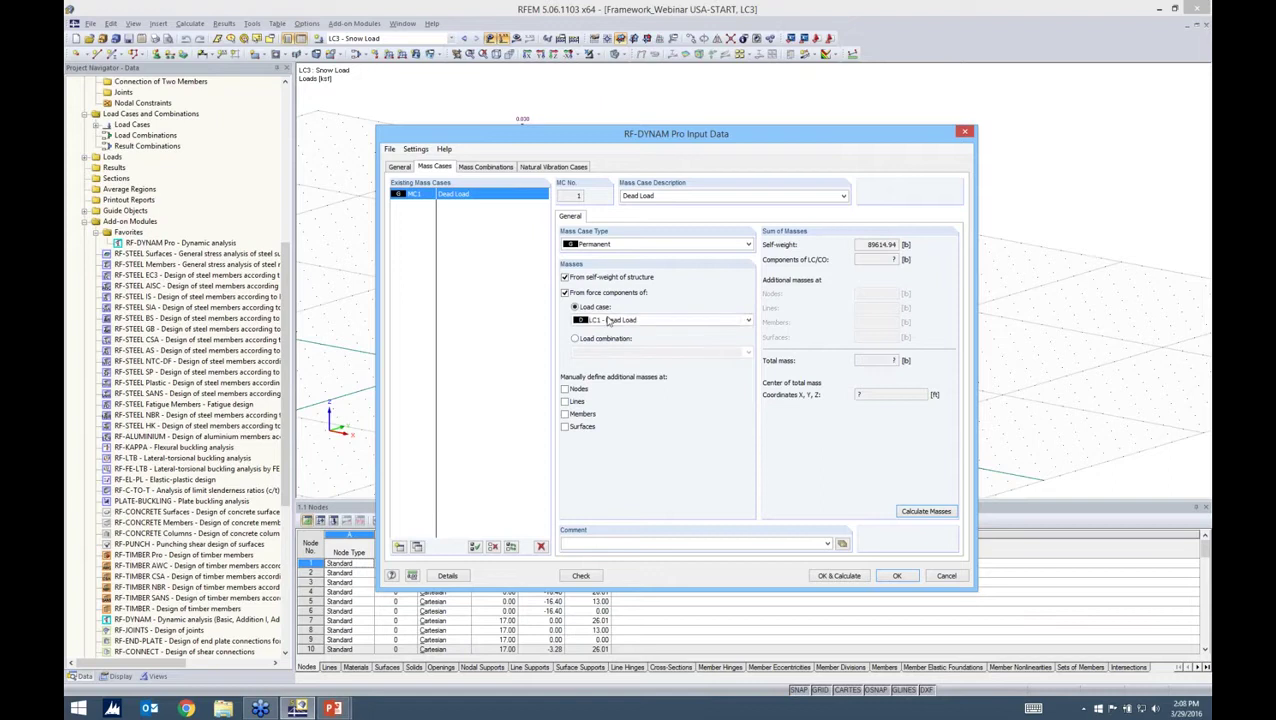
{"action": "left_click", "coordinate": [564, 278]}
Step: Enable manually defined additional masses at nodes, lines, members and surfaces for mass case MC1
{"action": "left_click", "coordinate": [565, 389]}
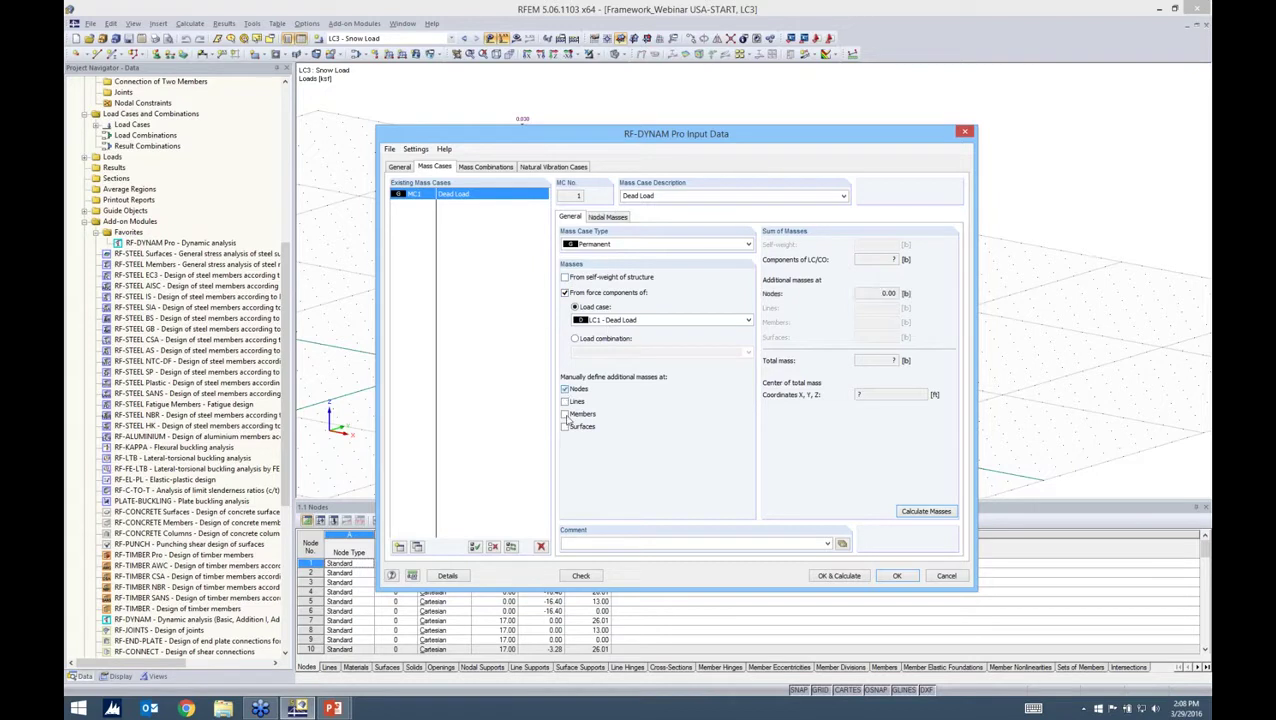
{"action": "left_click", "coordinate": [565, 401]}
{"action": "left_click", "coordinate": [565, 414]}
{"action": "left_click", "coordinate": [565, 426]}
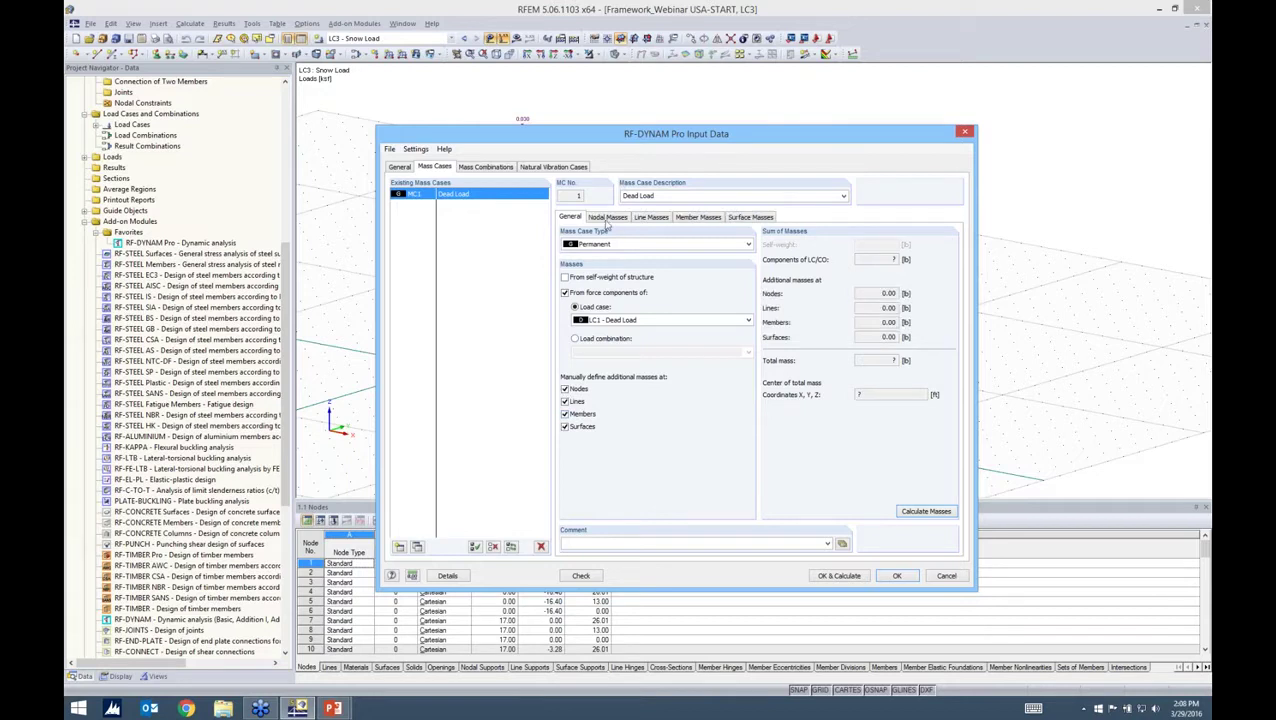
Step: Review the tables for additional nodal, line, member and surface masses of mass case MC1
{"action": "left_click", "coordinate": [607, 217]}
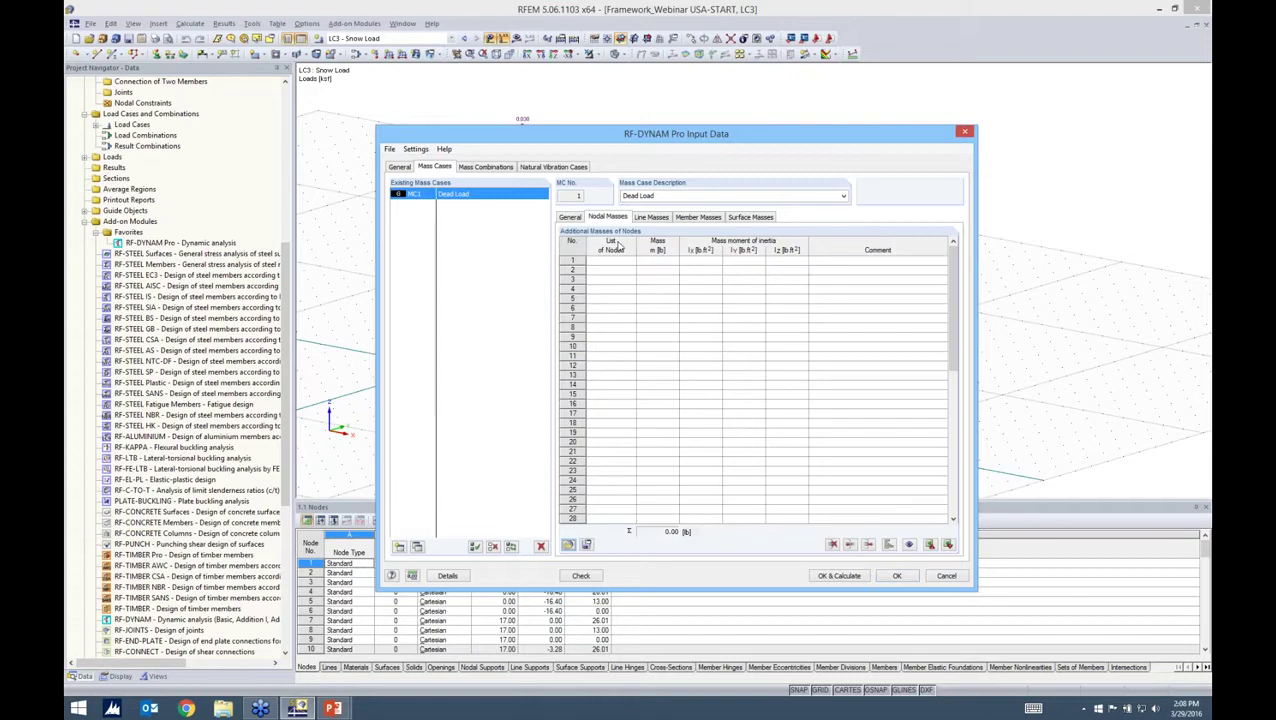
{"action": "left_click", "coordinate": [619, 261]}
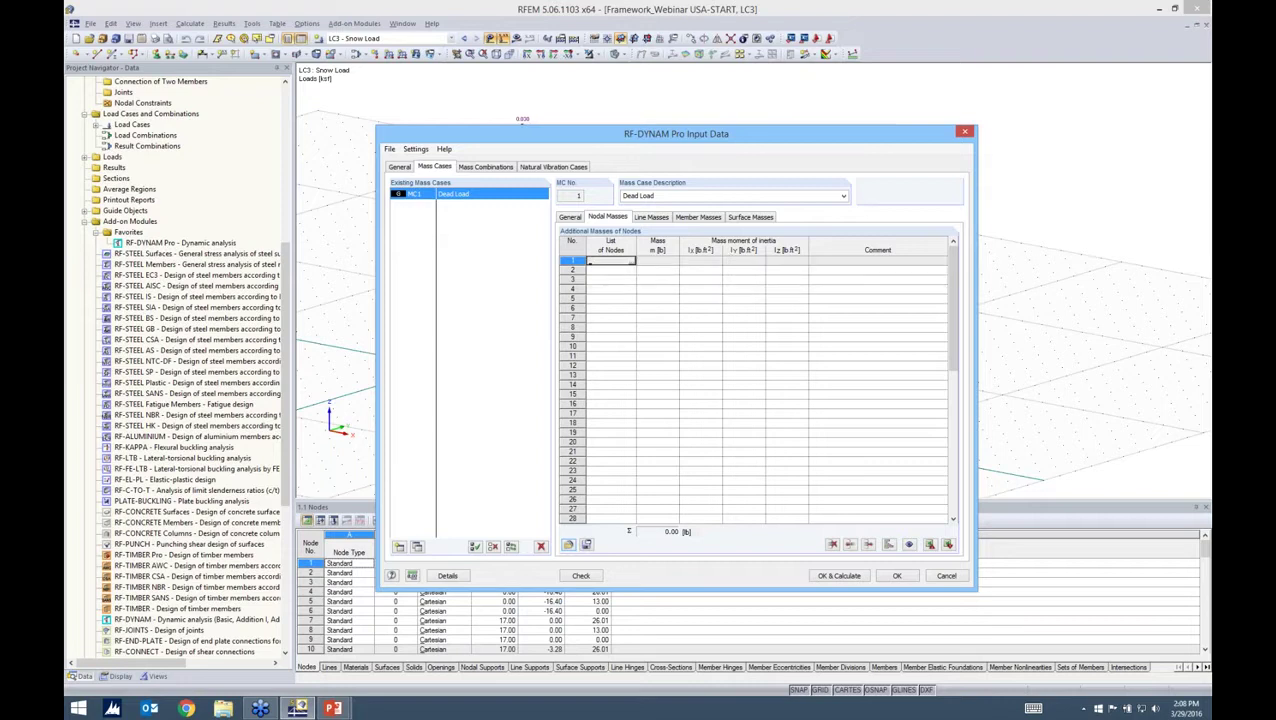
{"action": "left_click", "coordinate": [652, 218]}
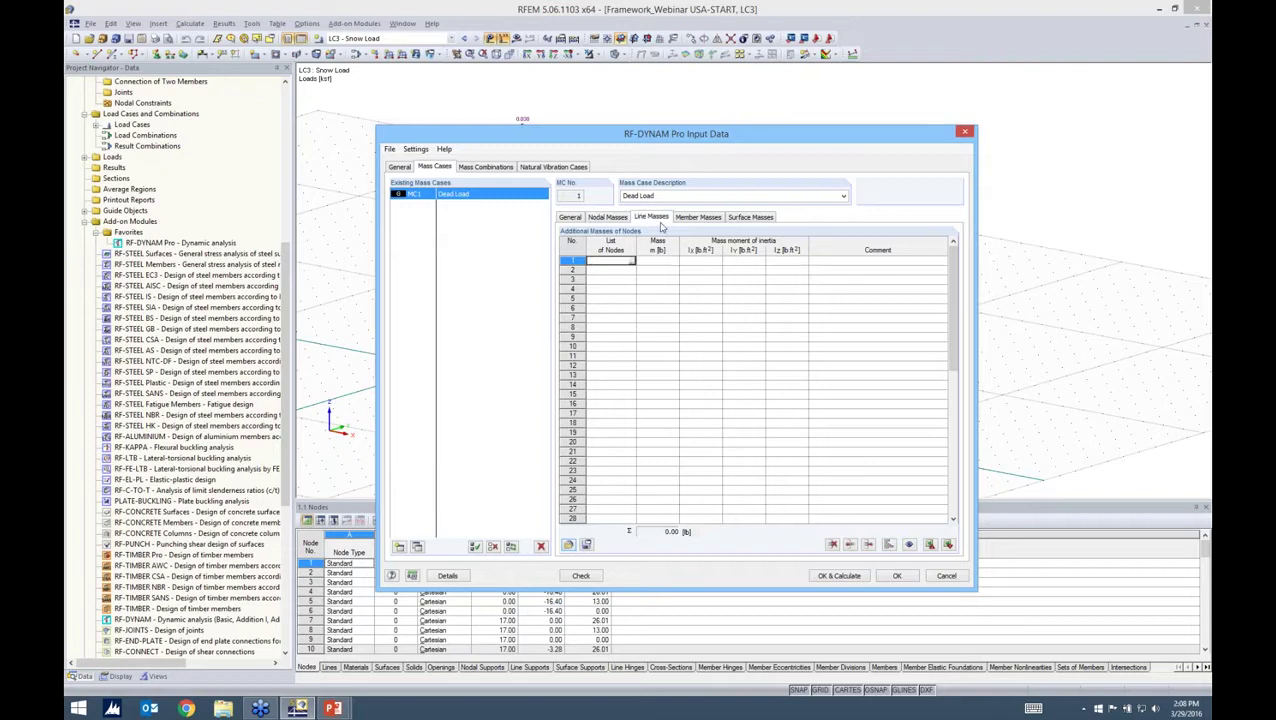
{"action": "left_click", "coordinate": [692, 218]}
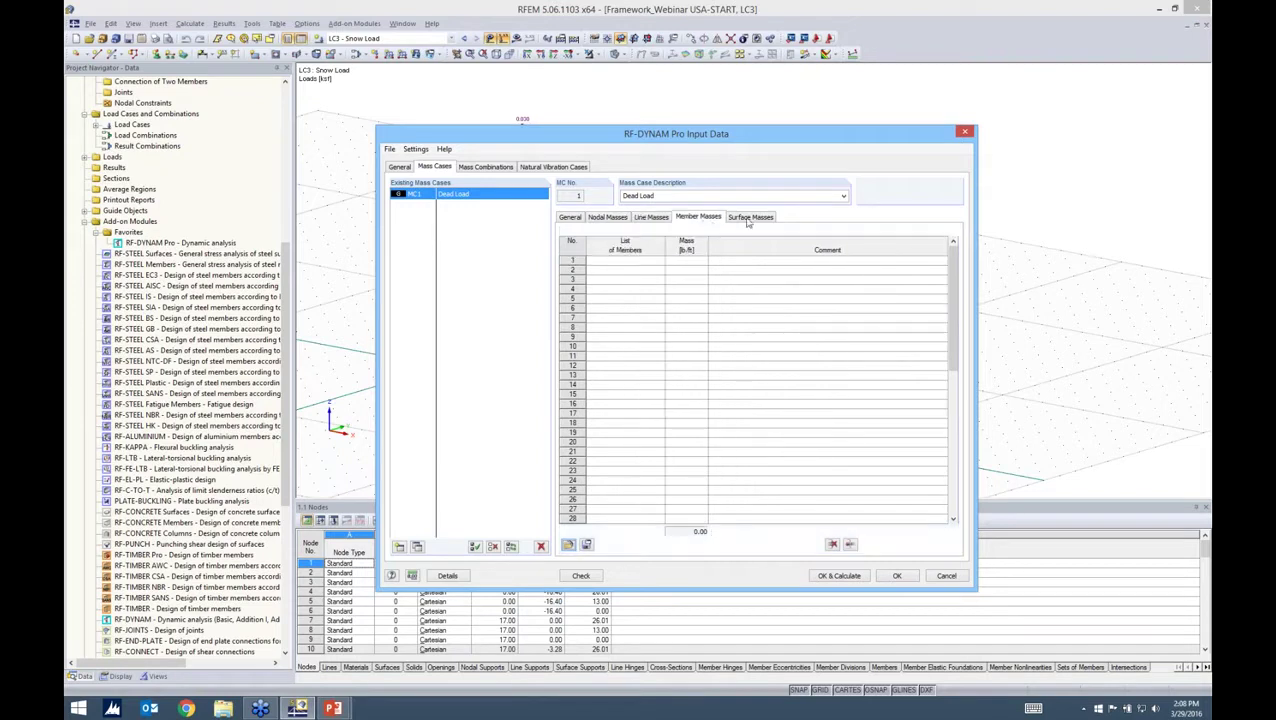
{"action": "left_click", "coordinate": [748, 218]}
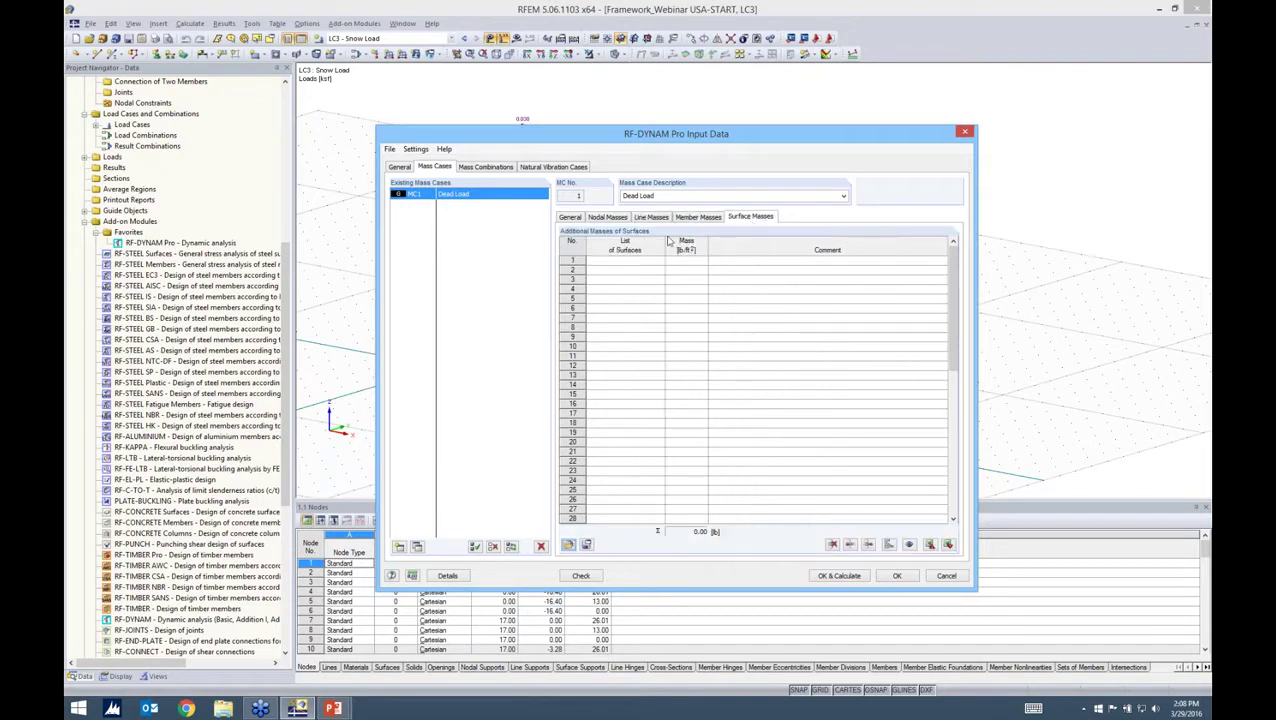
Step: Pick lower floor surface 2 in the model as the first entry for additional surface masses in MC1
{"action": "left_click", "coordinate": [643, 261]}
{"action": "left_click", "coordinate": [644, 259]}
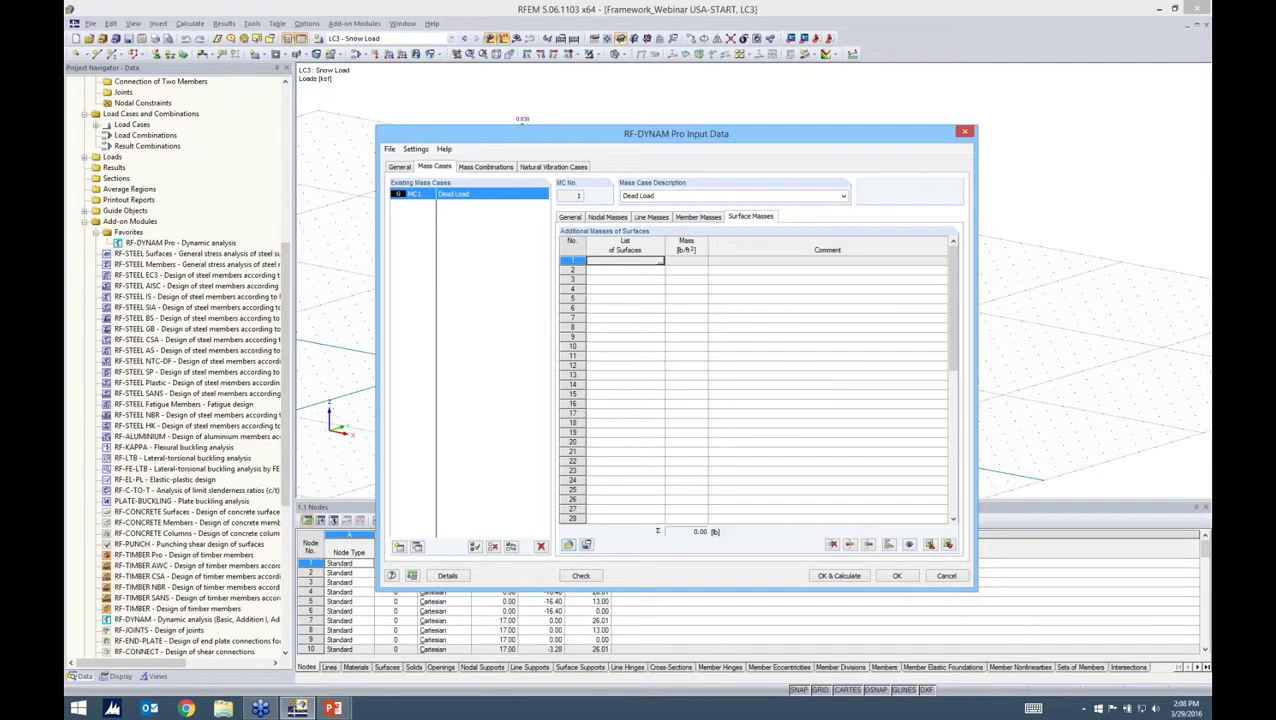
{"action": "left_click", "coordinate": [661, 260]}
{"action": "left_click", "coordinate": [532, 264]}
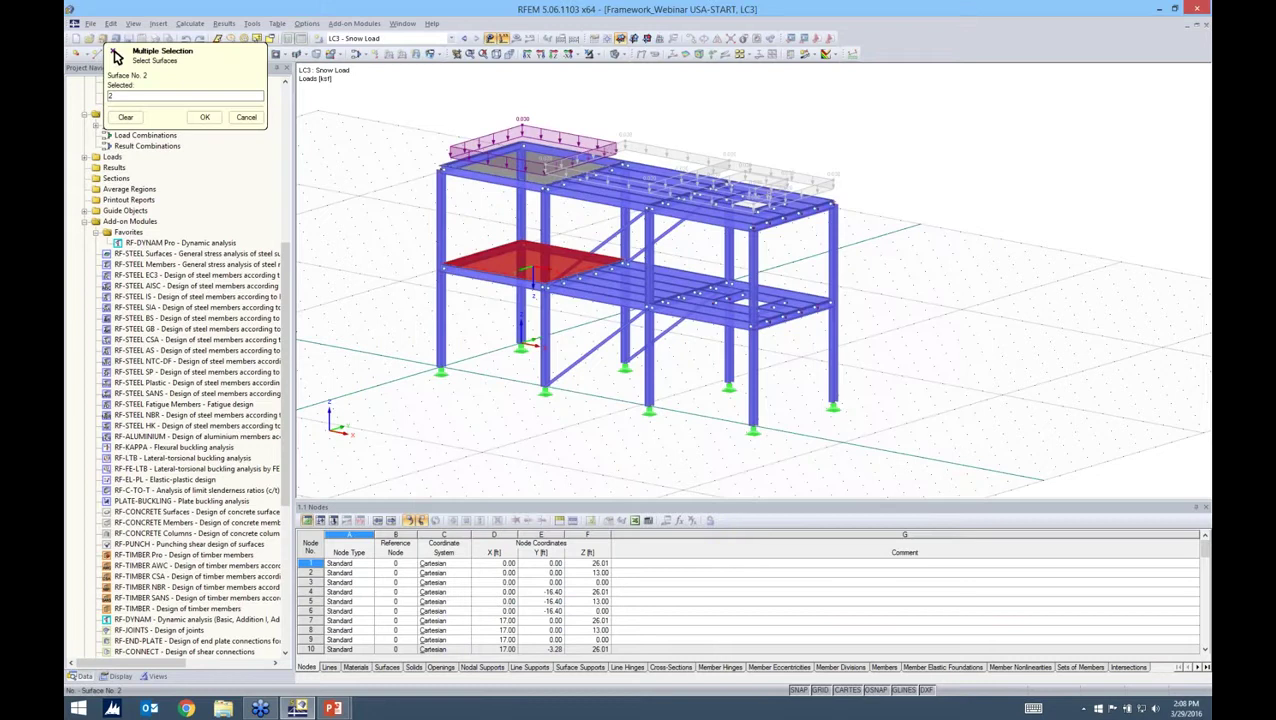
{"action": "key", "text": "Return"}
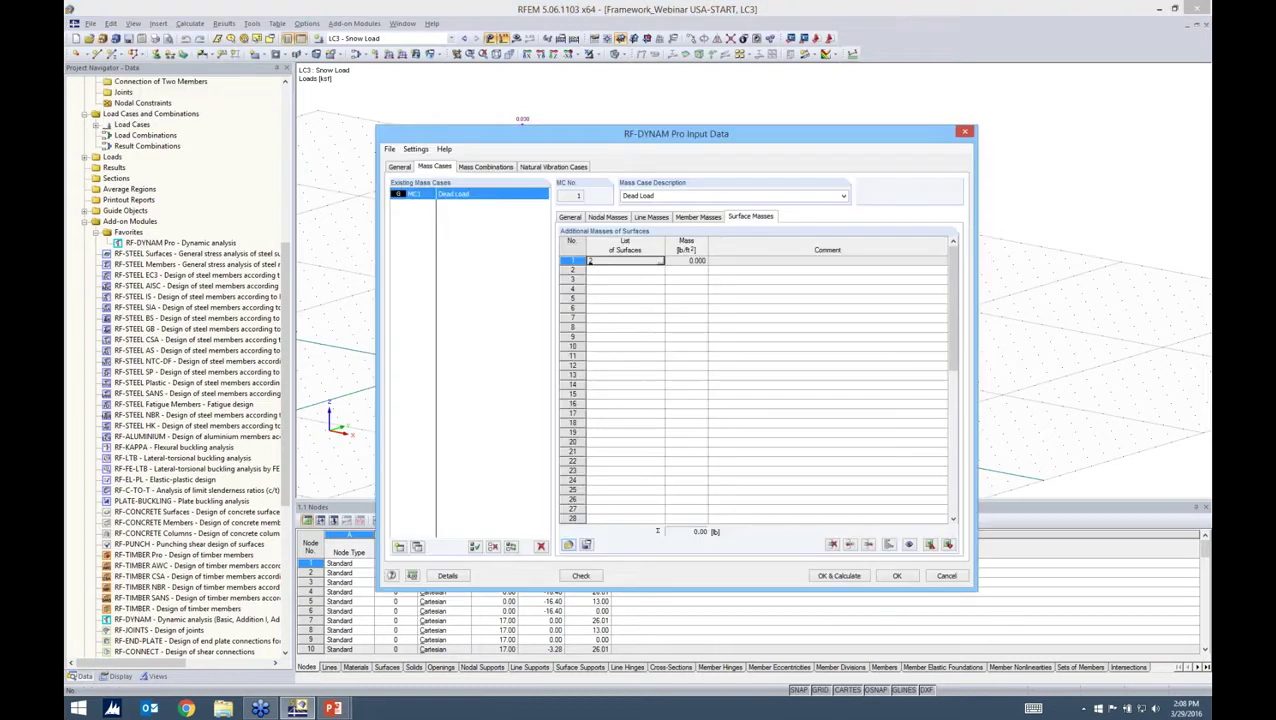
{"action": "left_click", "coordinate": [605, 257]}
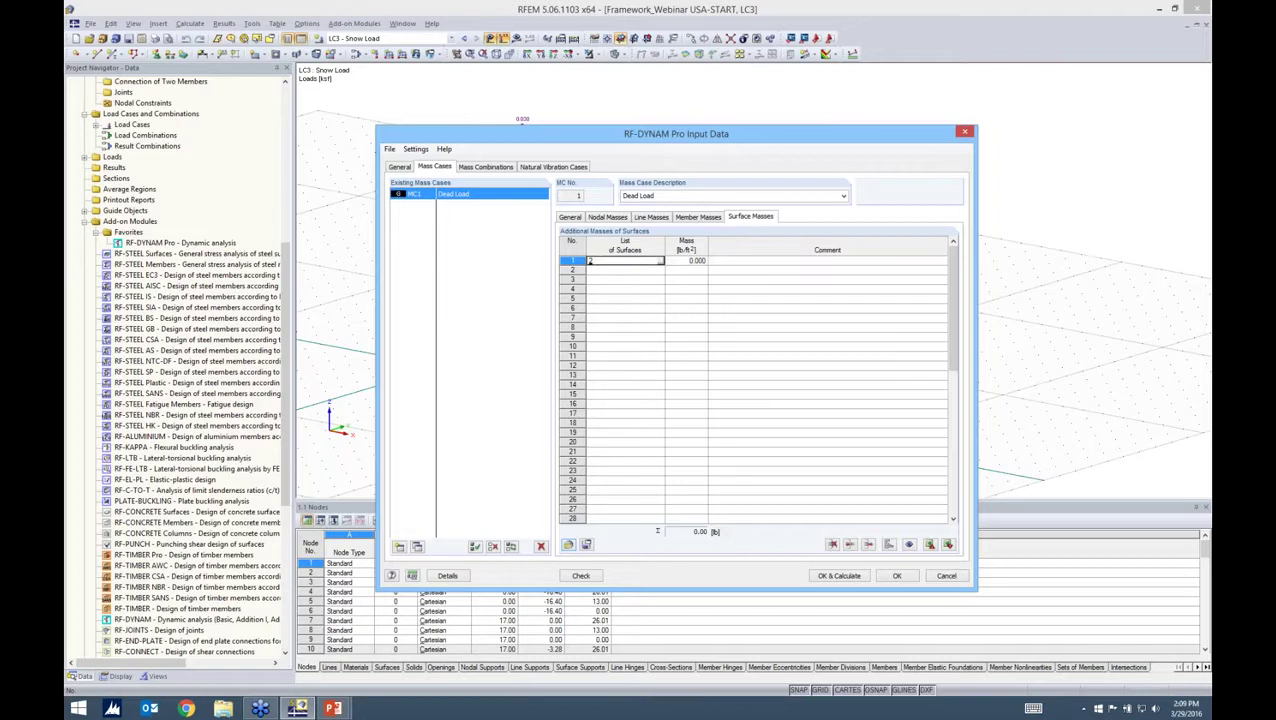
Step: Disable the manually defined additional masses at nodes, lines, members and surfaces for MC1 and calculate its masses
{"action": "left_click", "coordinate": [570, 217]}
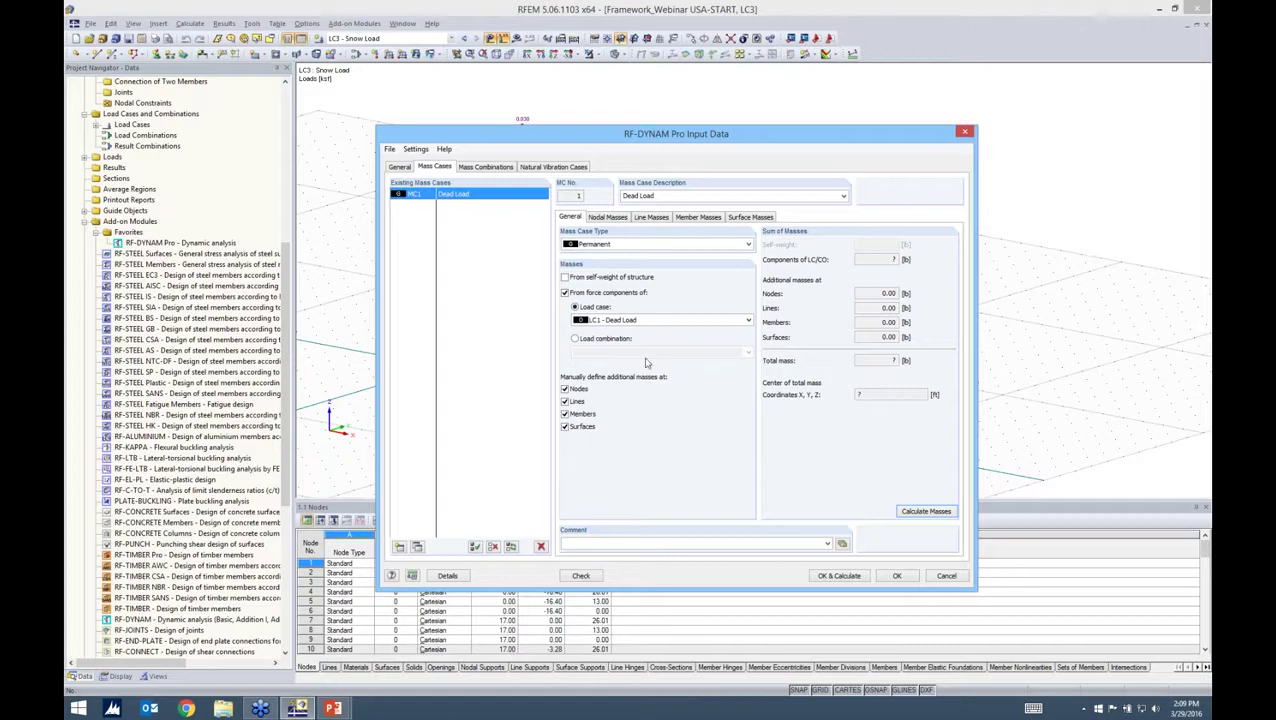
{"action": "left_click", "coordinate": [564, 388]}
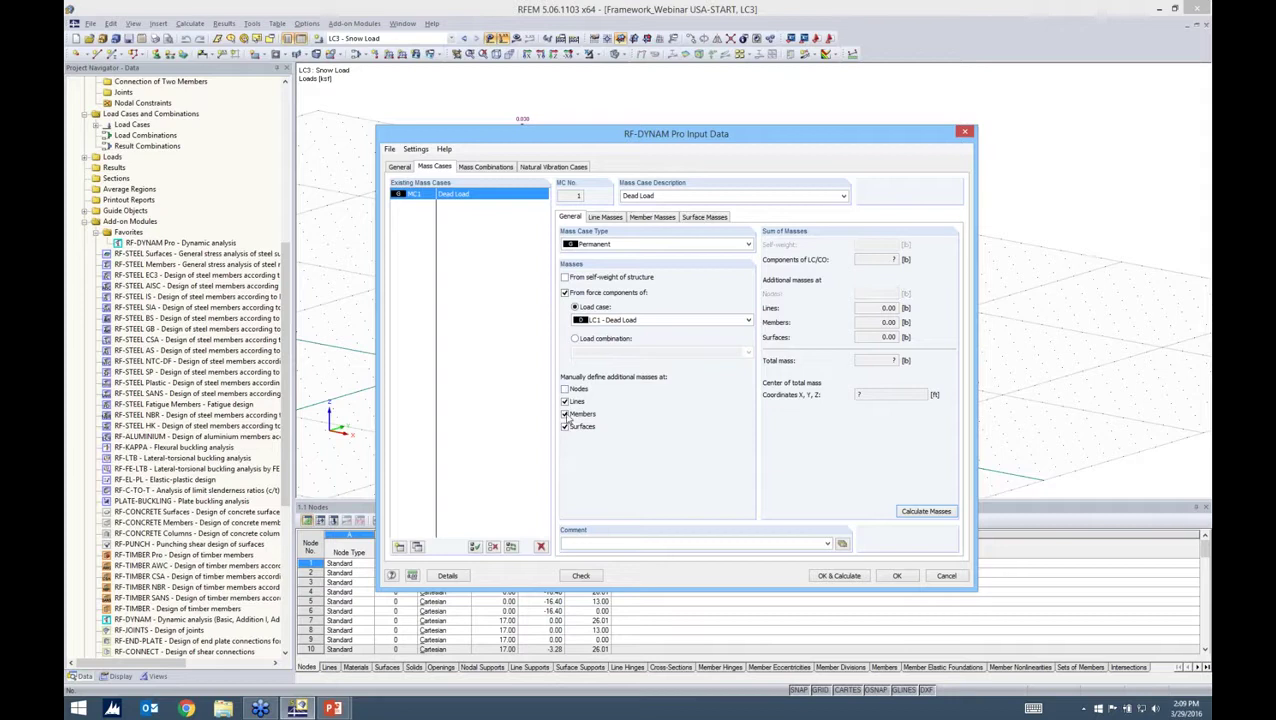
{"action": "left_click", "coordinate": [564, 413]}
{"action": "left_click", "coordinate": [564, 401]}
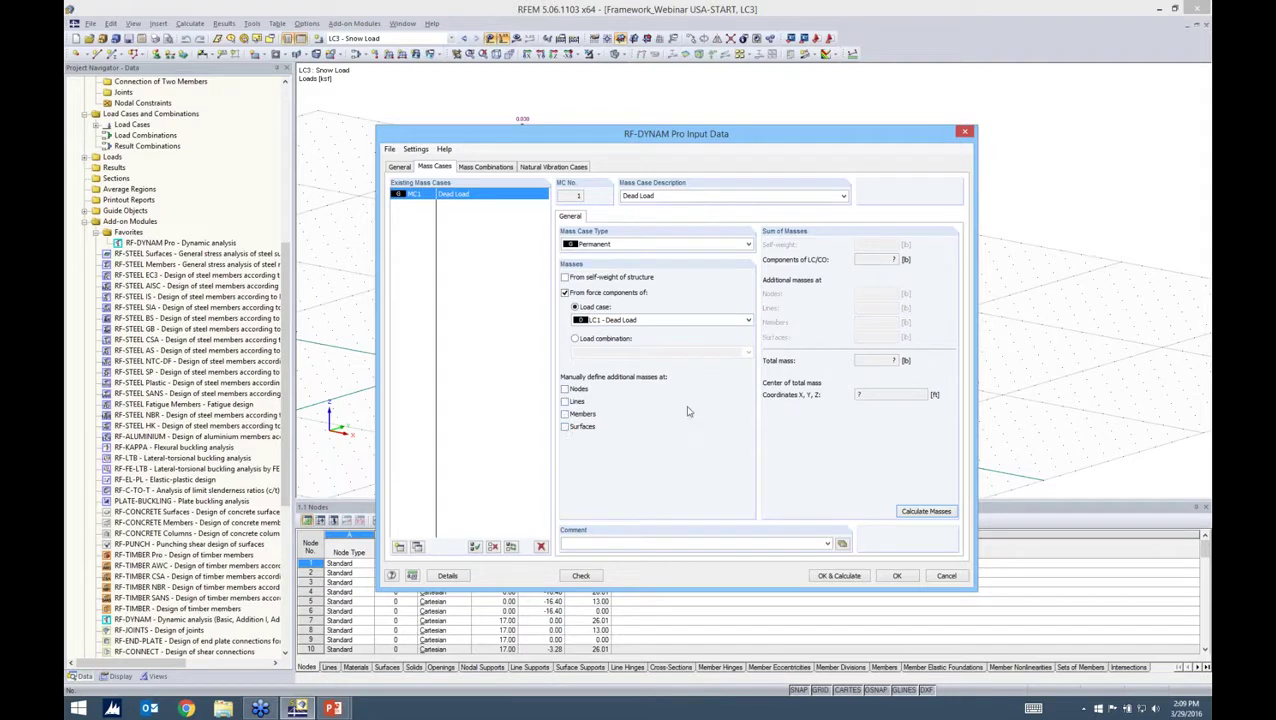
{"action": "left_click", "coordinate": [925, 511]}
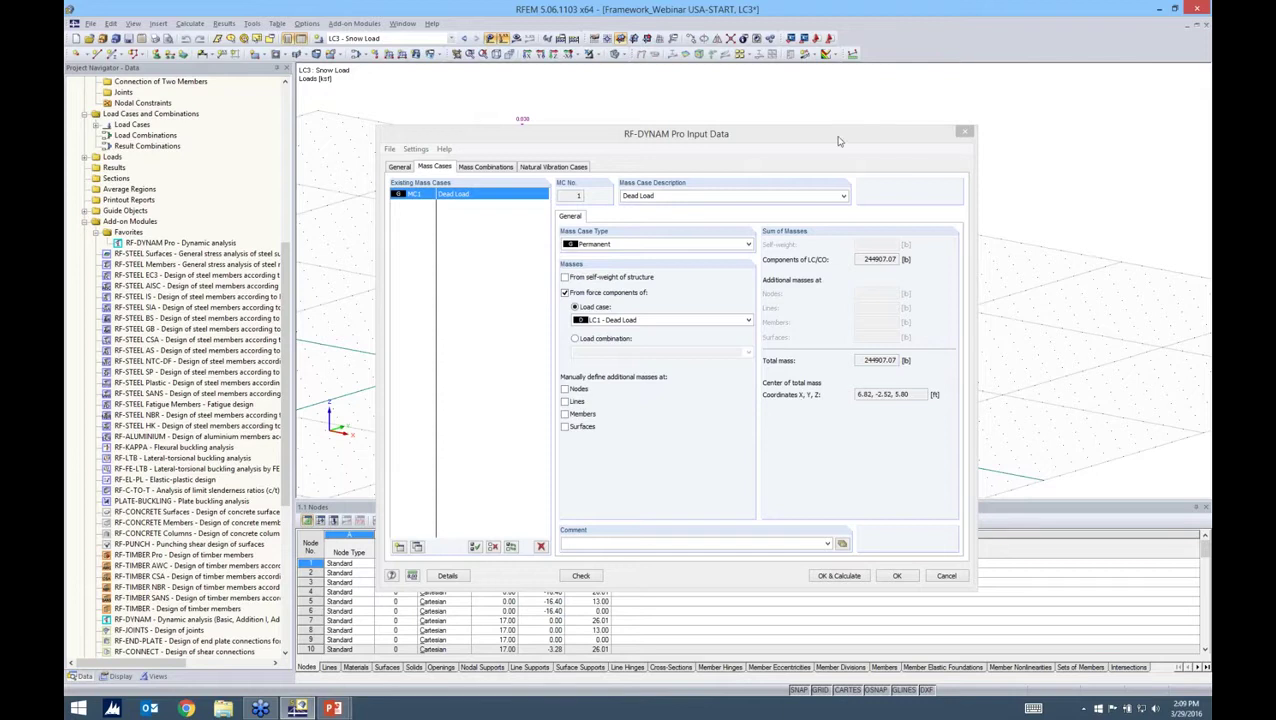
Step: Open the calculation details to examine the mass conversion type and acceleration of gravity settings
{"action": "left_click_drag", "start_coordinate": [839, 141], "coordinate": [858, 141]}
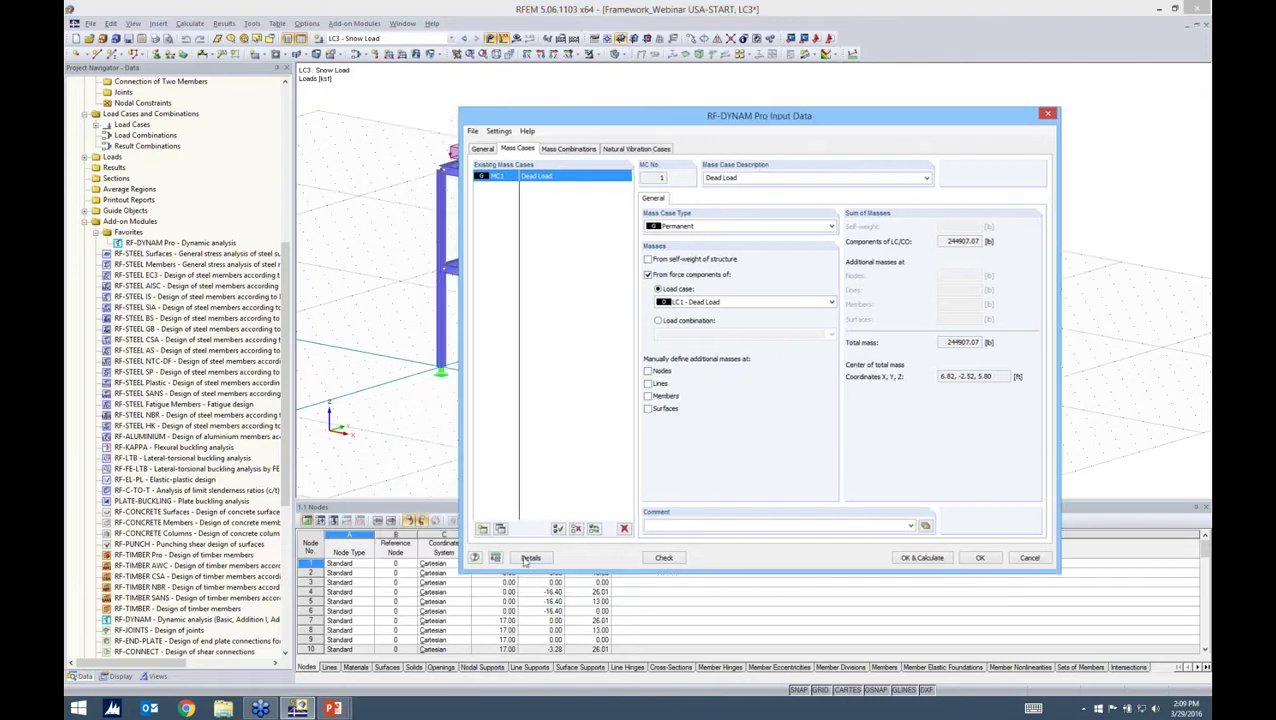
{"action": "left_click", "coordinate": [529, 558]}
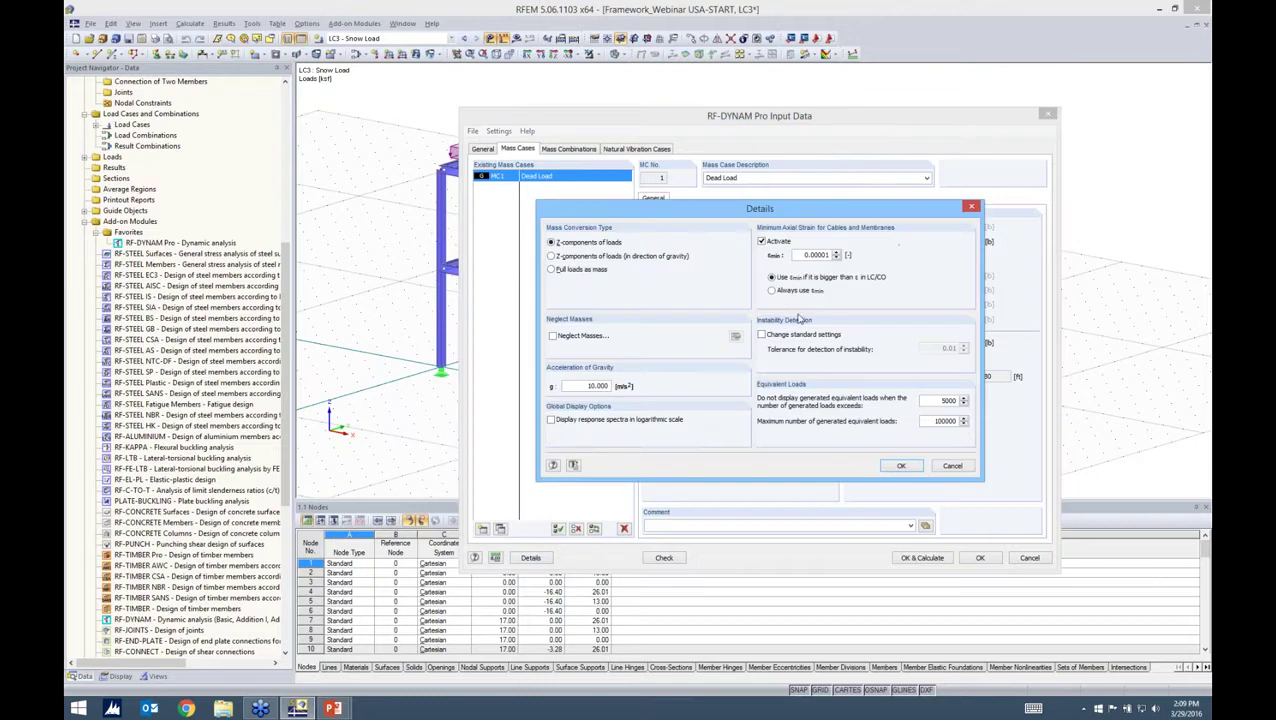
{"action": "left_click_drag", "start_coordinate": [687, 199], "coordinate": [649, 171]}
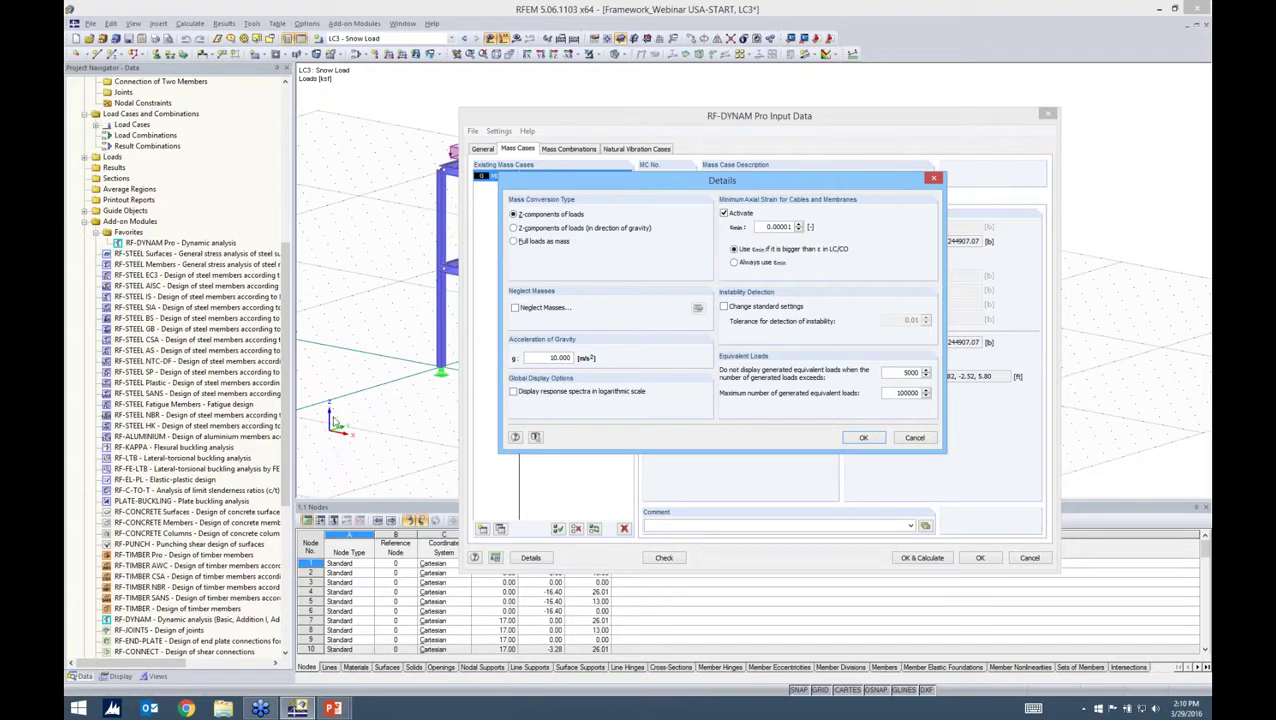
Step: Examine the Neglect Masses options for nodes, members, lines and surfaces, leaving the neglecting of masses disabled
{"action": "left_click", "coordinate": [514, 308]}
{"action": "left_click", "coordinate": [698, 308]}
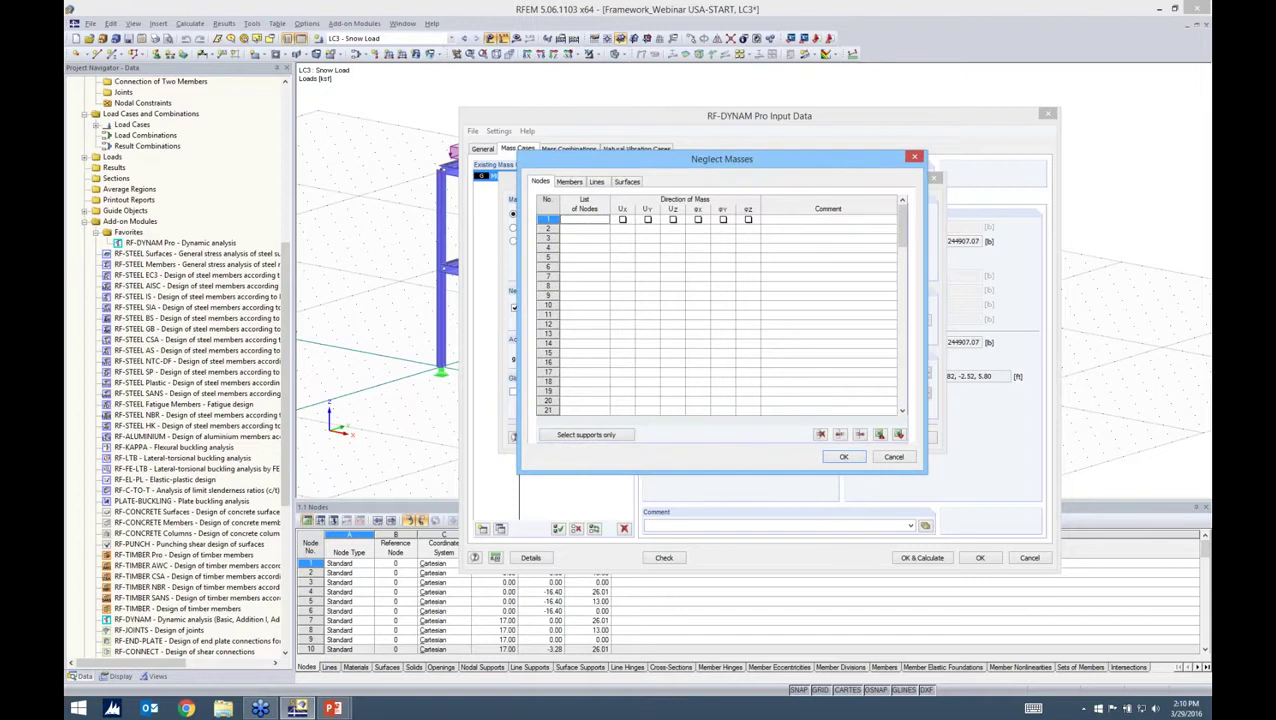
{"action": "left_click", "coordinate": [569, 181]}
{"action": "left_click", "coordinate": [596, 181]}
{"action": "left_click", "coordinate": [627, 181]}
{"action": "left_click", "coordinate": [598, 182]}
{"action": "left_click", "coordinate": [569, 182]}
{"action": "left_click", "coordinate": [540, 182]}
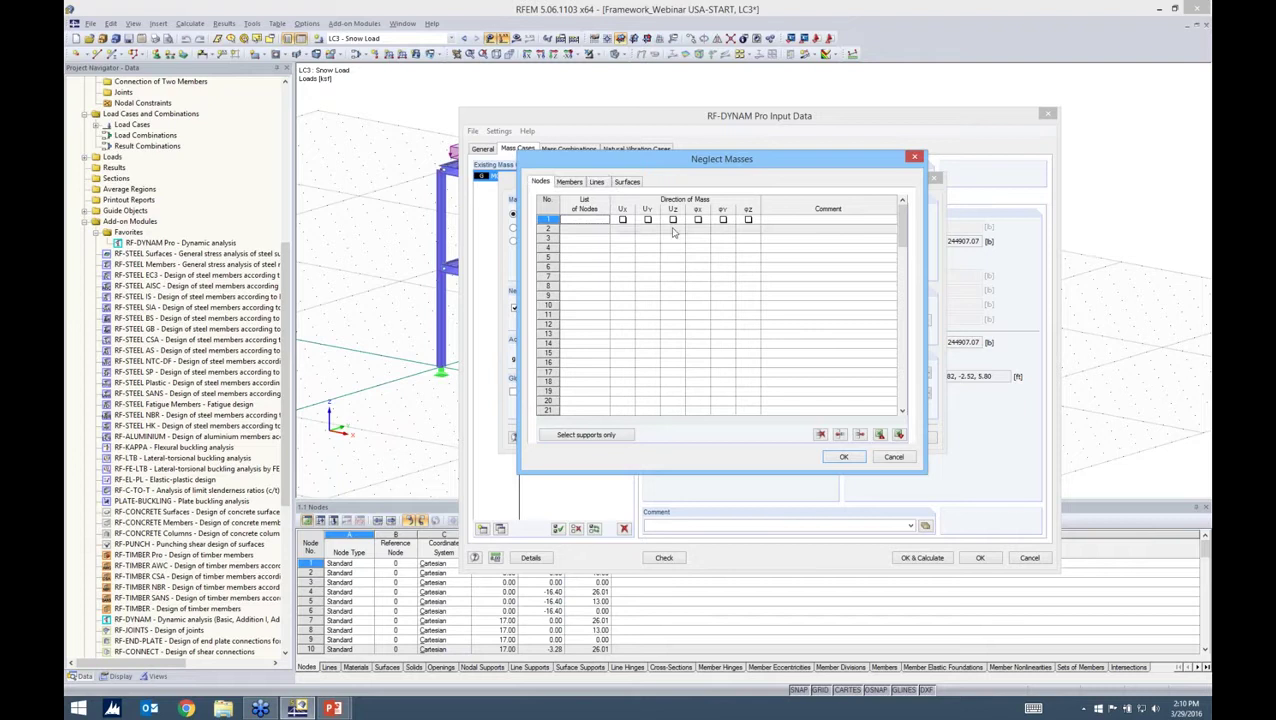
{"action": "left_click", "coordinate": [840, 458]}
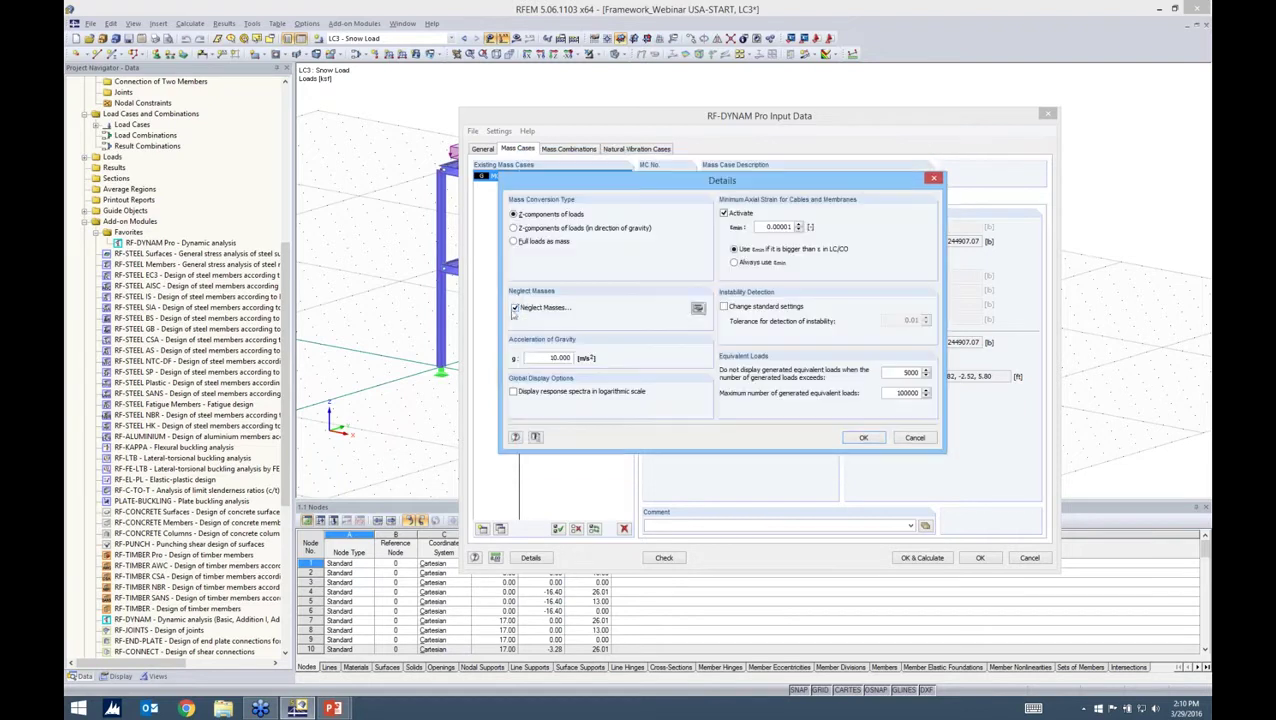
{"action": "left_click", "coordinate": [514, 308]}
{"action": "left_click", "coordinate": [860, 438]}
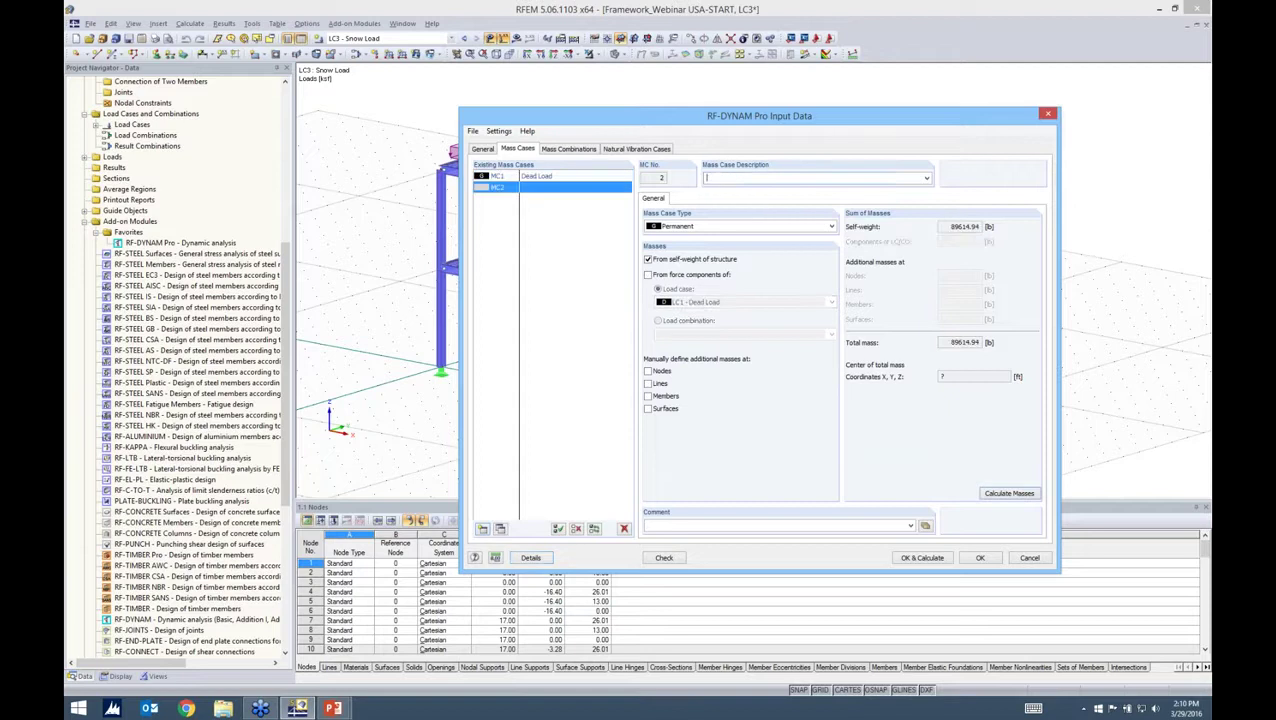
Step: Create mass case MC2 described as Live Load, taking masses from force components of LC2 - Live Load without self-weight
{"action": "type", "text": "Live Load"}
{"action": "left_click", "coordinate": [647, 259]}
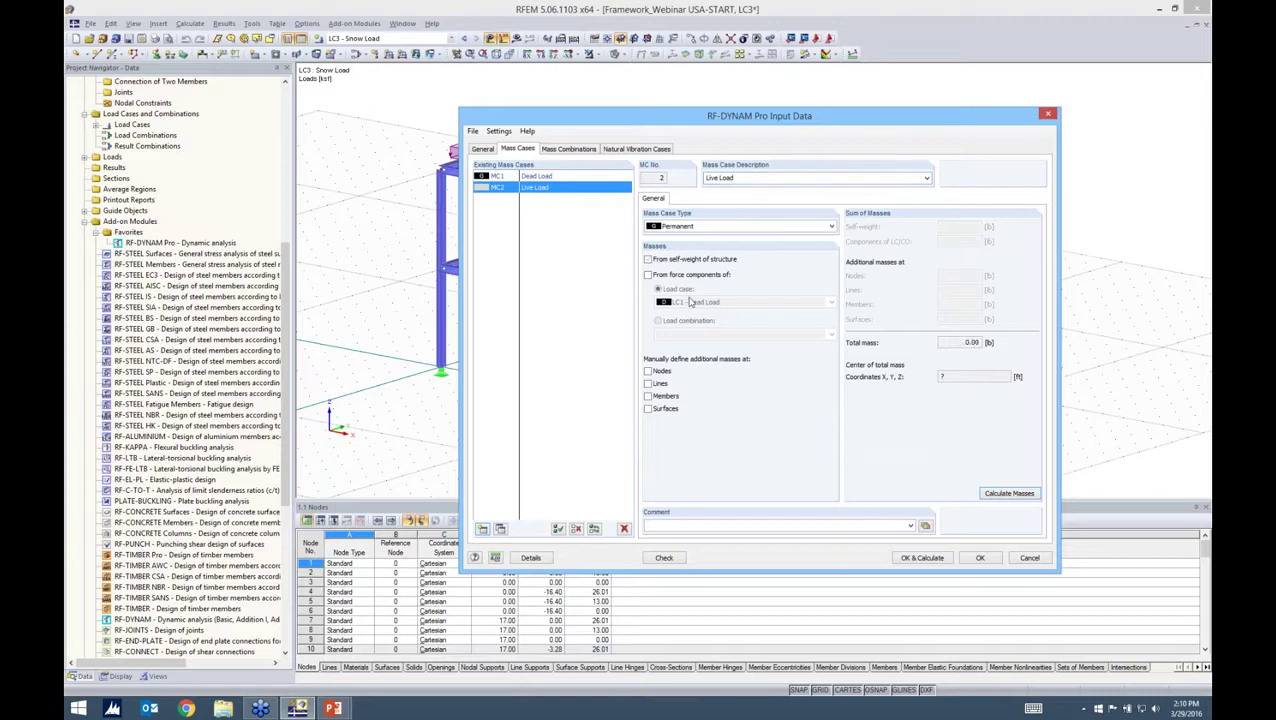
{"action": "left_click", "coordinate": [647, 274]}
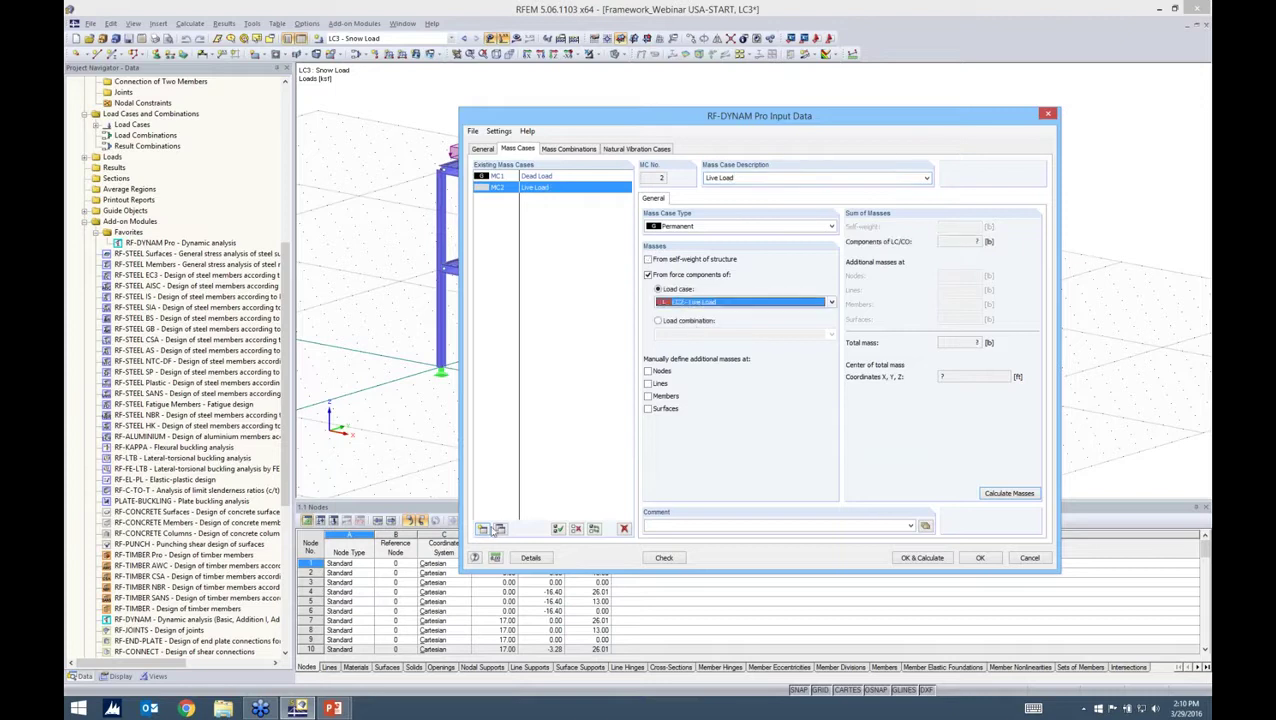
Step: Create mass case MC3 described as Snow Load, taking masses from force components of LC3 - Snow Load without self-weight
{"action": "key", "text": "Insert"}
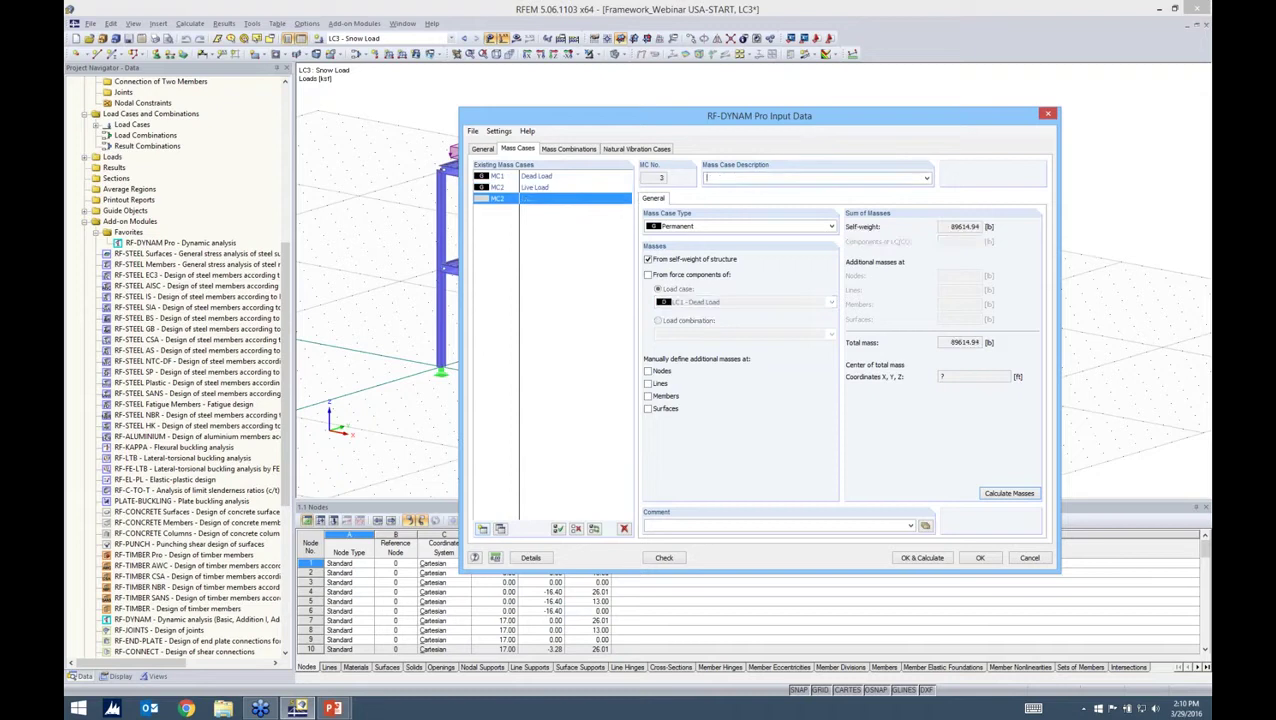
{"action": "type", "text": "Snow Load"}
{"action": "left_click", "coordinate": [649, 260]}
{"action": "left_click", "coordinate": [690, 274]}
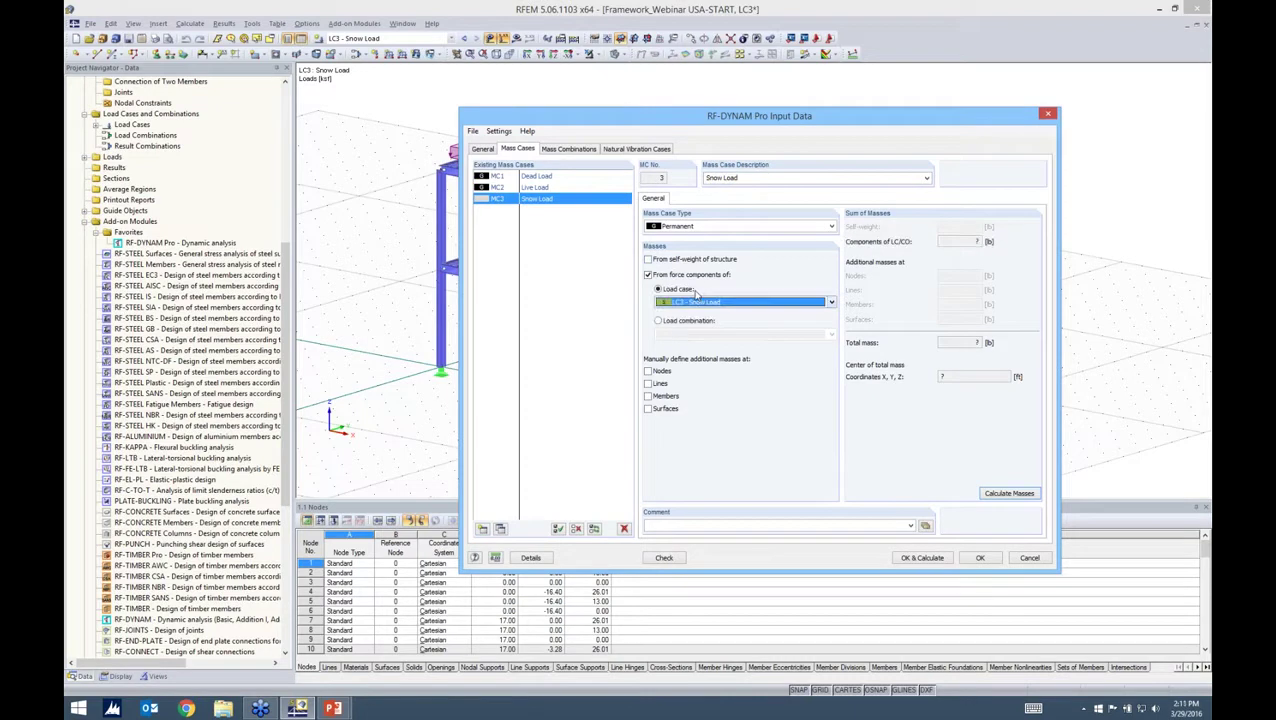
Step: Check the available mass case types for the live and snow mass cases, keeping them as Permanent
{"action": "left_click", "coordinate": [560, 188]}
{"action": "left_click", "coordinate": [695, 227]}
{"action": "left_click", "coordinate": [545, 199]}
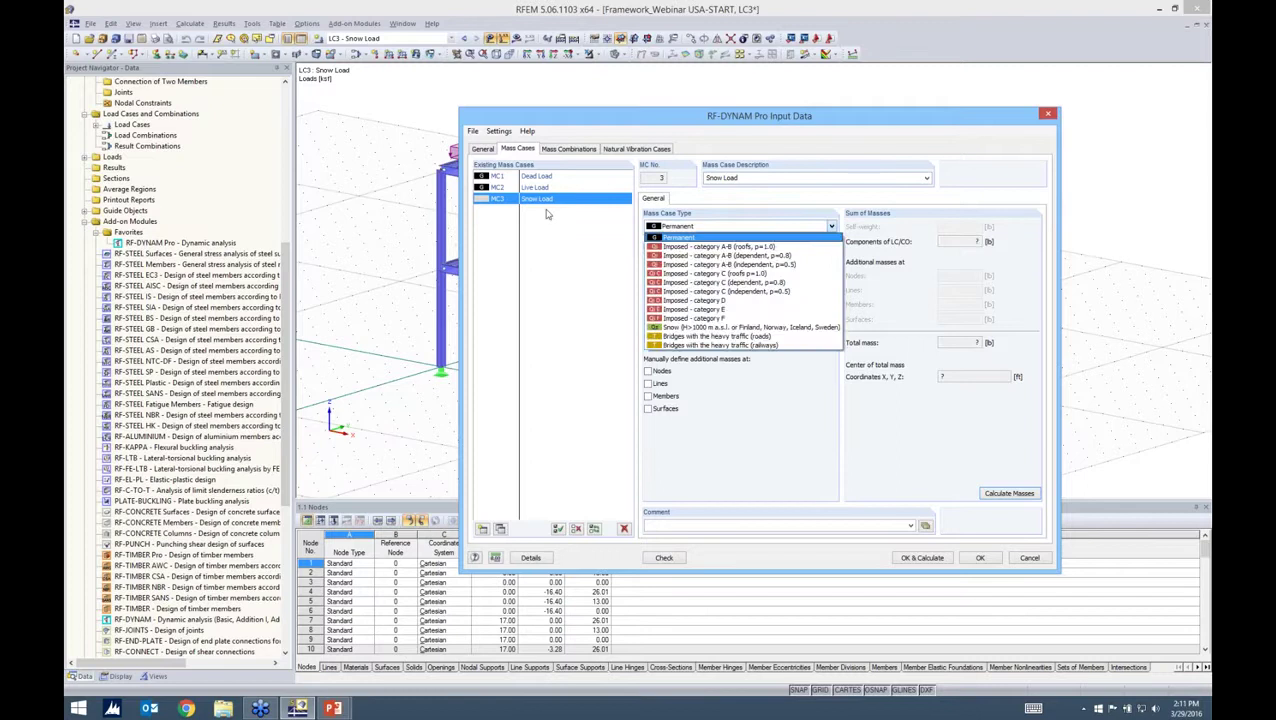
{"action": "left_click", "coordinate": [547, 206]}
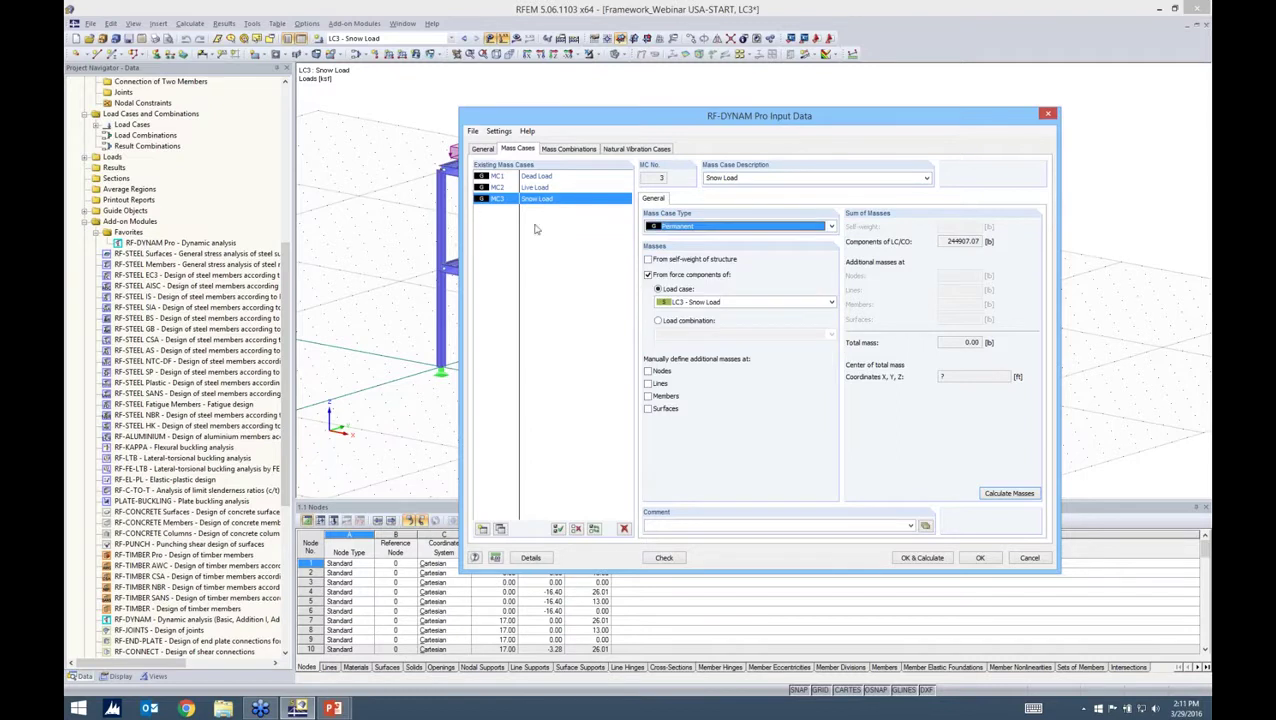
Step: Open the mass combinations and consult the presentation slide on ASCE 7-10 Section 12.7.2 mass considerations
{"action": "left_click", "coordinate": [570, 149]}
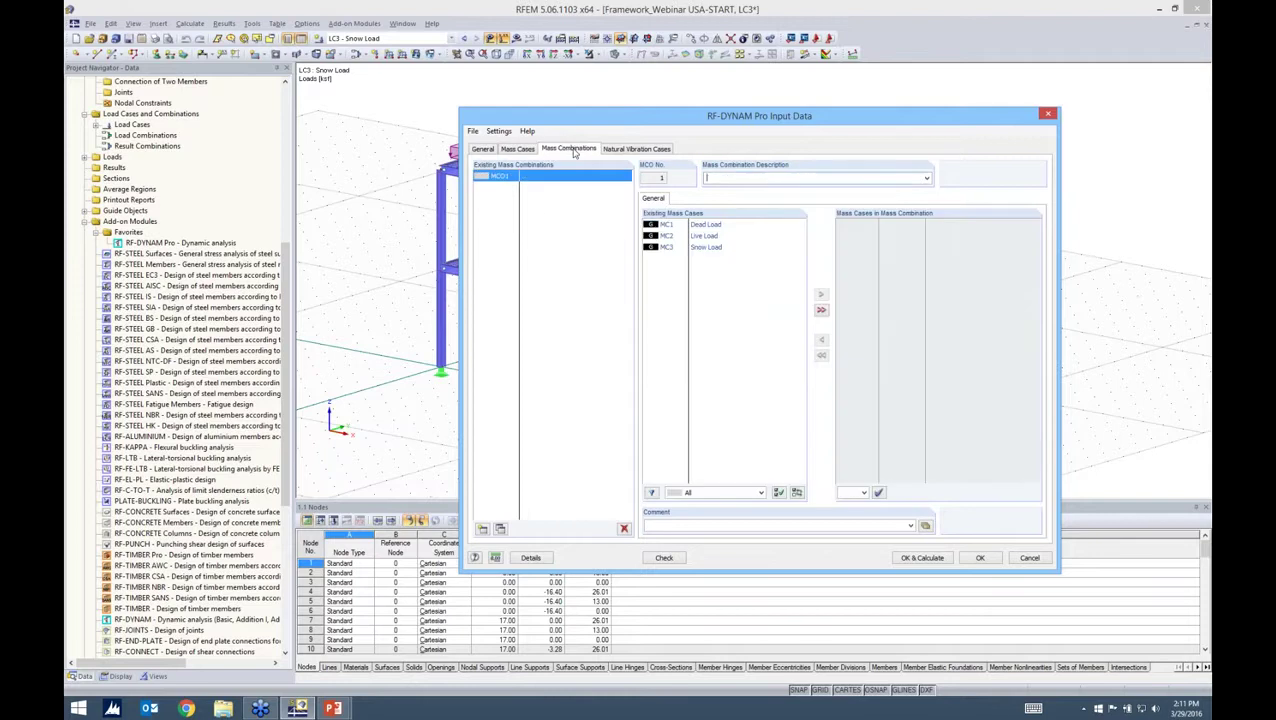
{"action": "key", "text": "alt+Tab"}
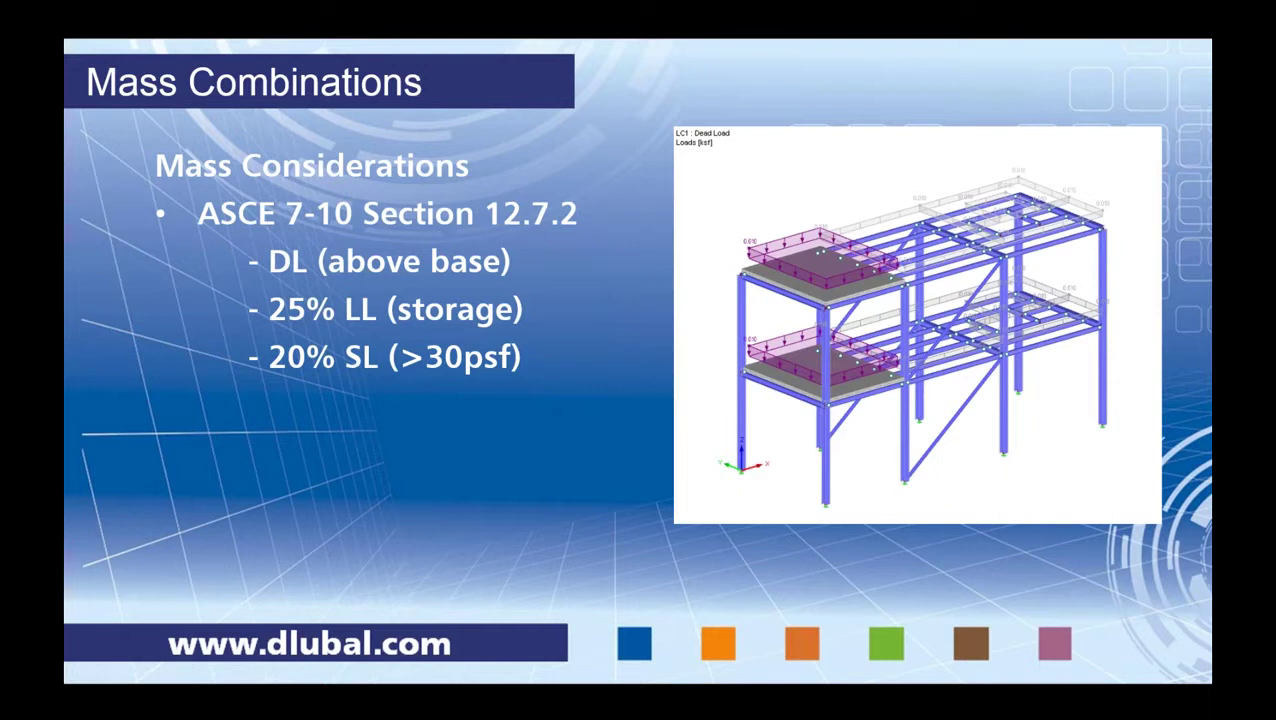
{"action": "key", "text": "alt+Tab"}
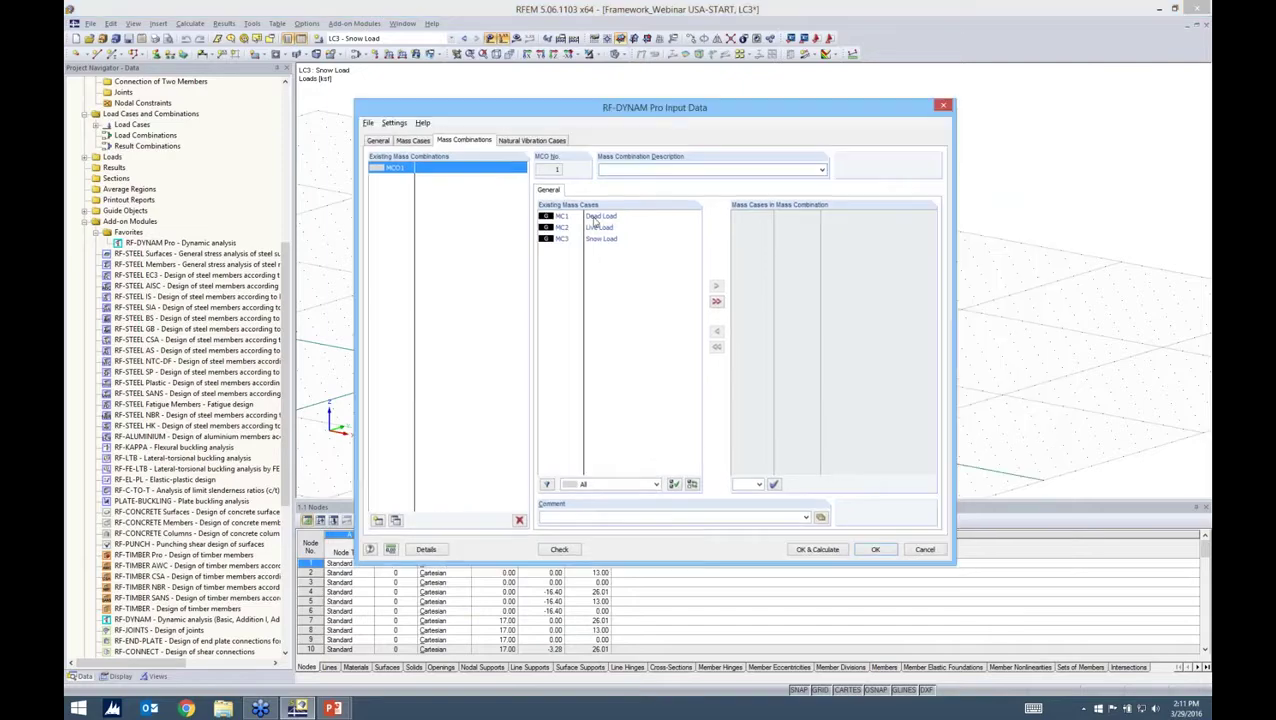
Step: Add all three mass cases to mass combination MCO1 with factors of 0.25 for Live Load and 0.20 for Snow Load
{"action": "left_click", "coordinate": [595, 218]}
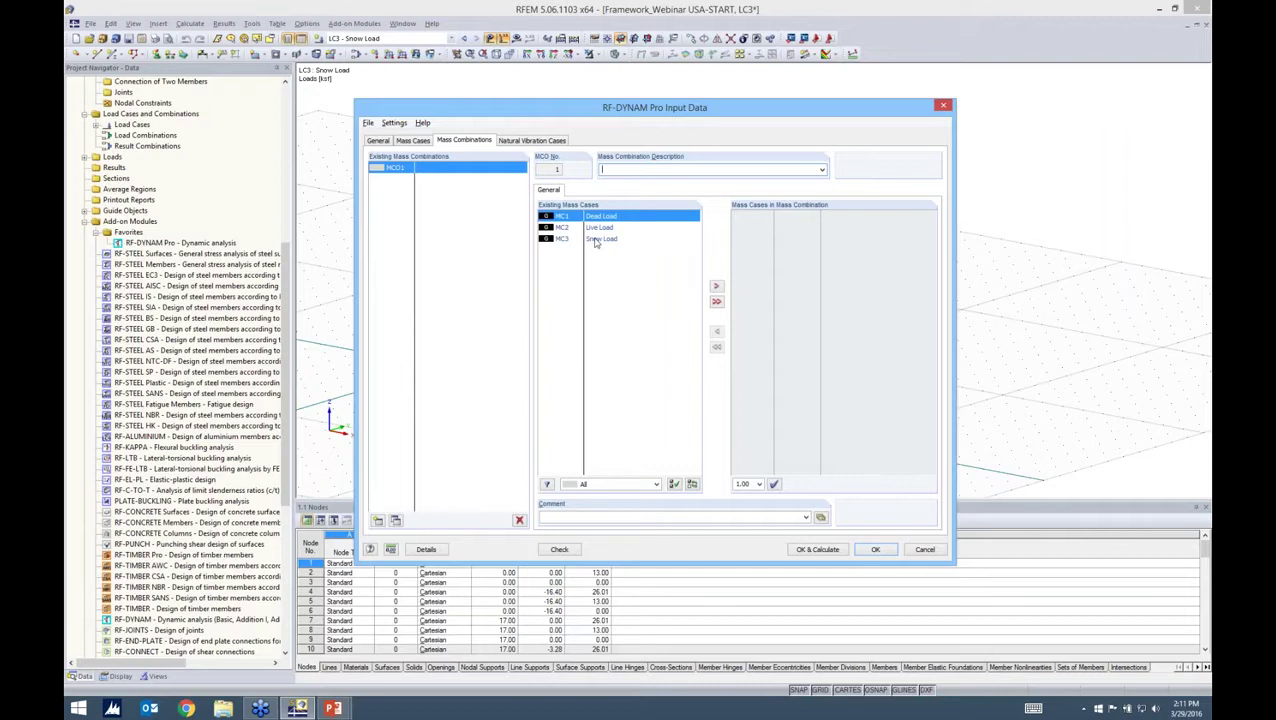
{"action": "left_click", "coordinate": [716, 301]}
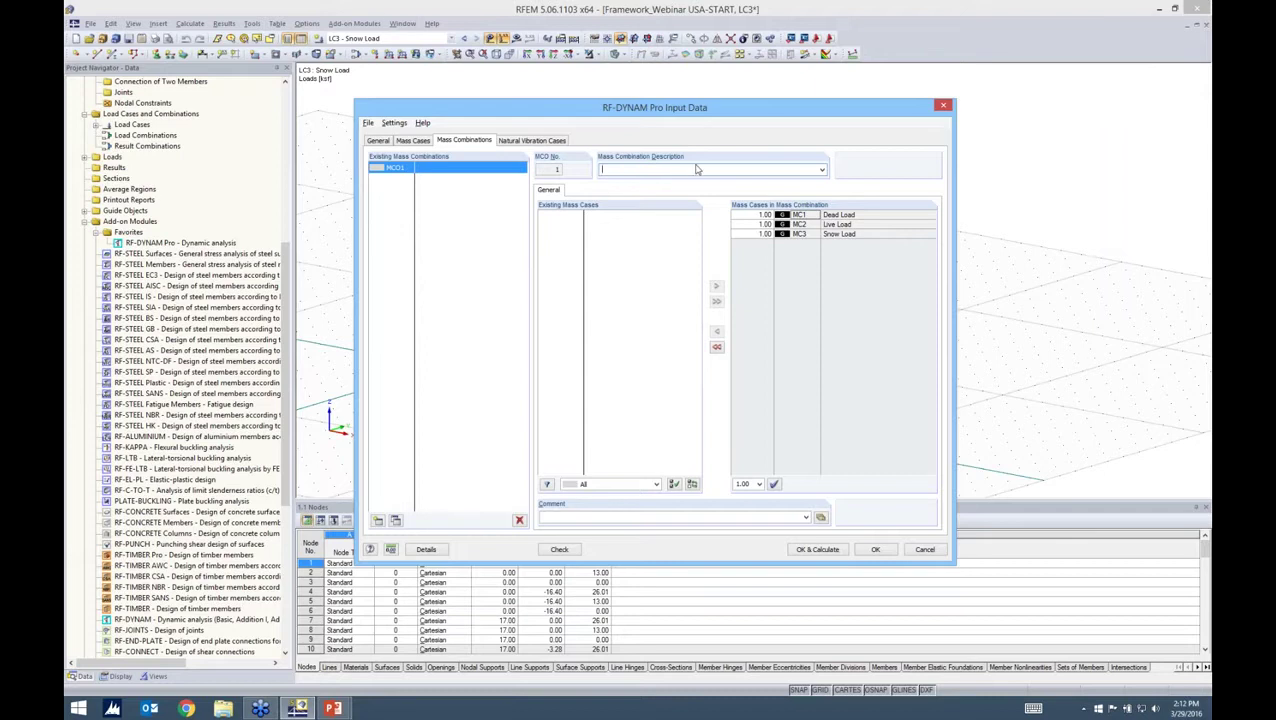
{"action": "left_click", "coordinate": [751, 220]}
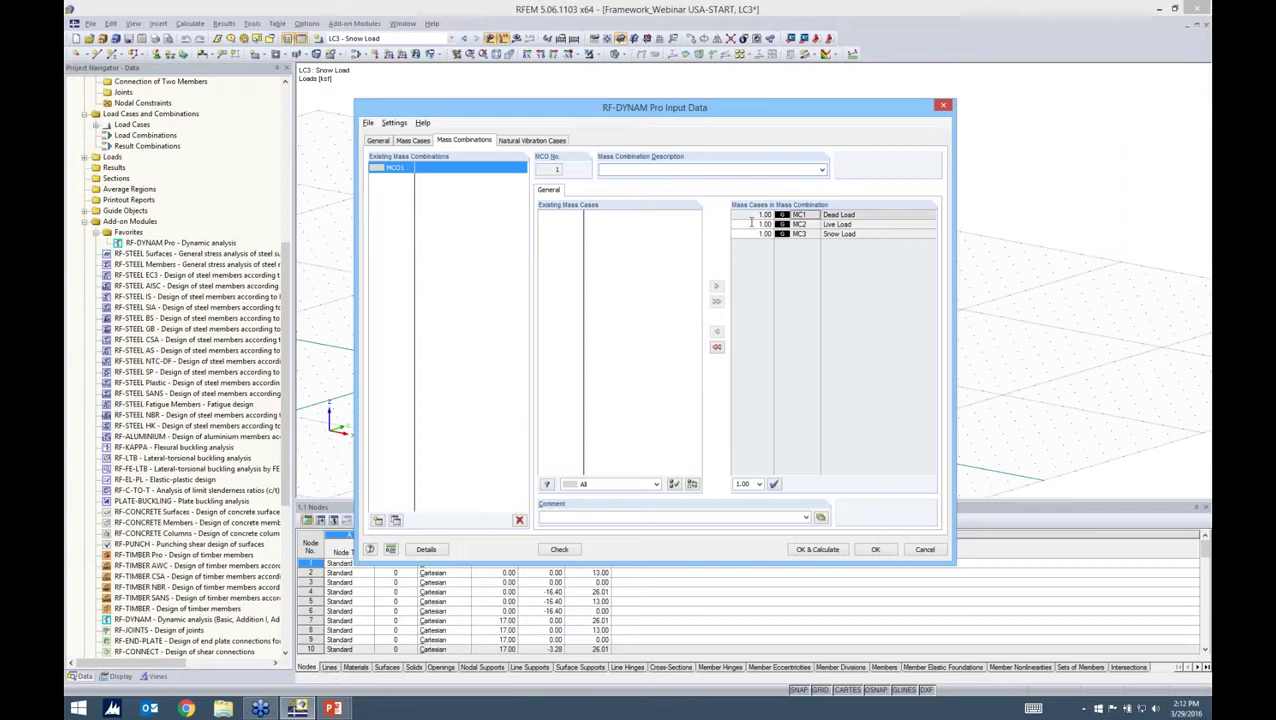
{"action": "left_click", "coordinate": [755, 224]}
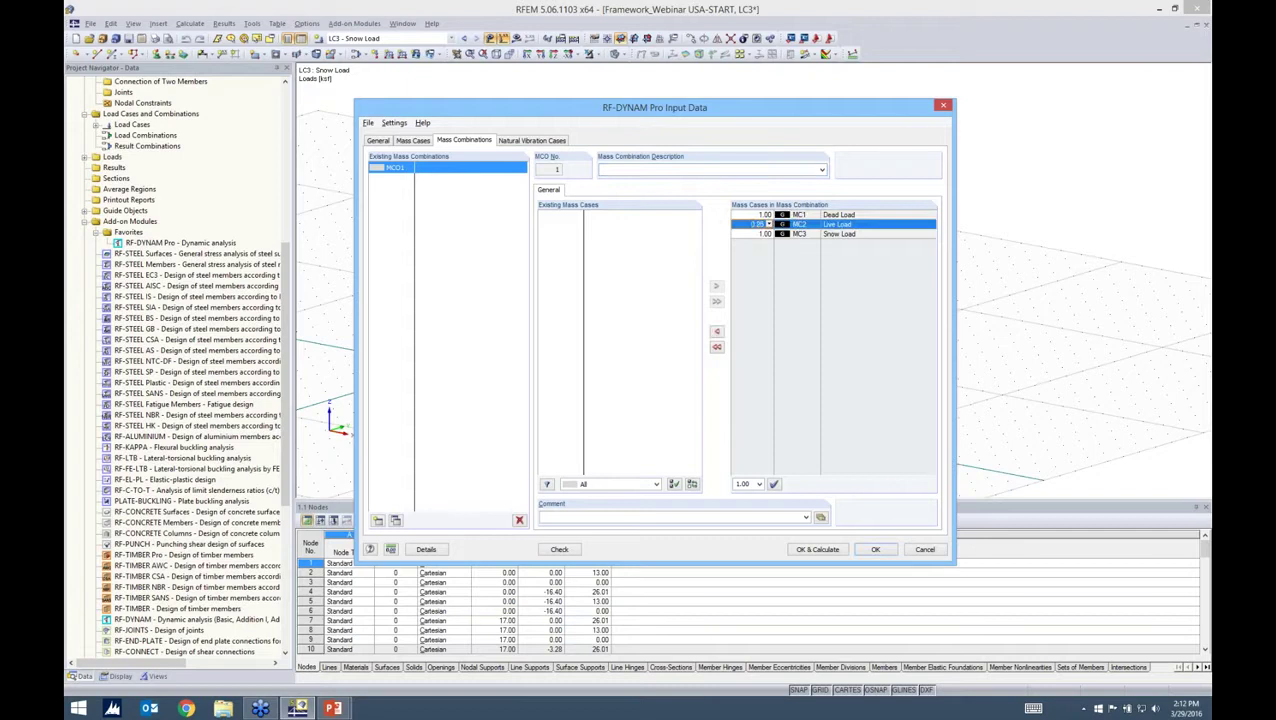
{"action": "key", "text": "Return"}
{"action": "type", "text": "0.20"}
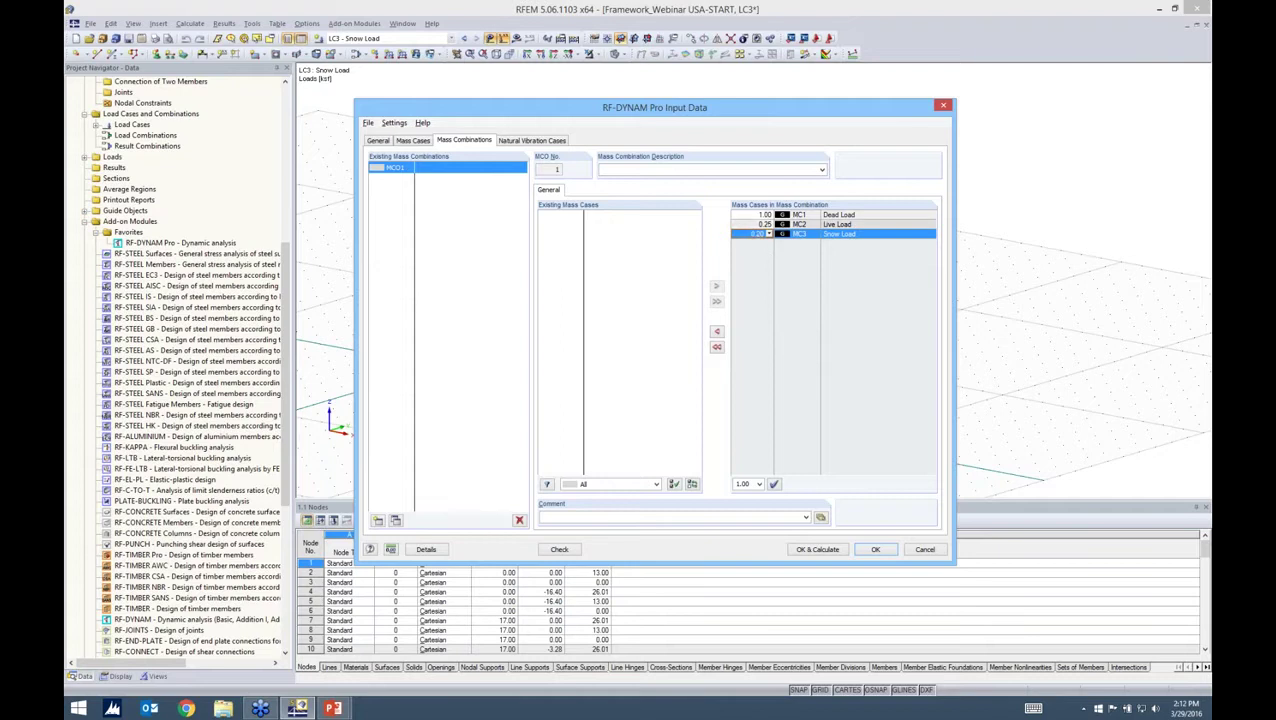
{"action": "key", "text": "Up"}
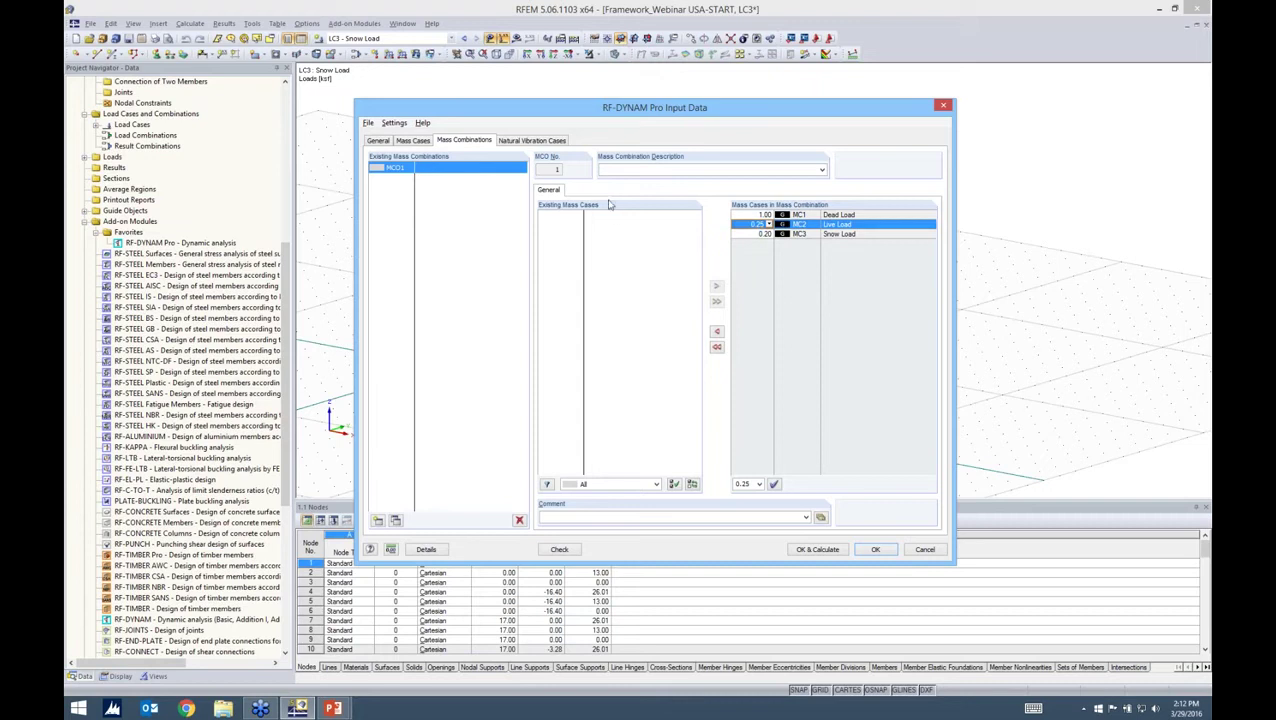
Step: Open natural vibration case NVC1 and set its number of lowest eigenvalues to calculate to 30
{"action": "left_click", "coordinate": [548, 142]}
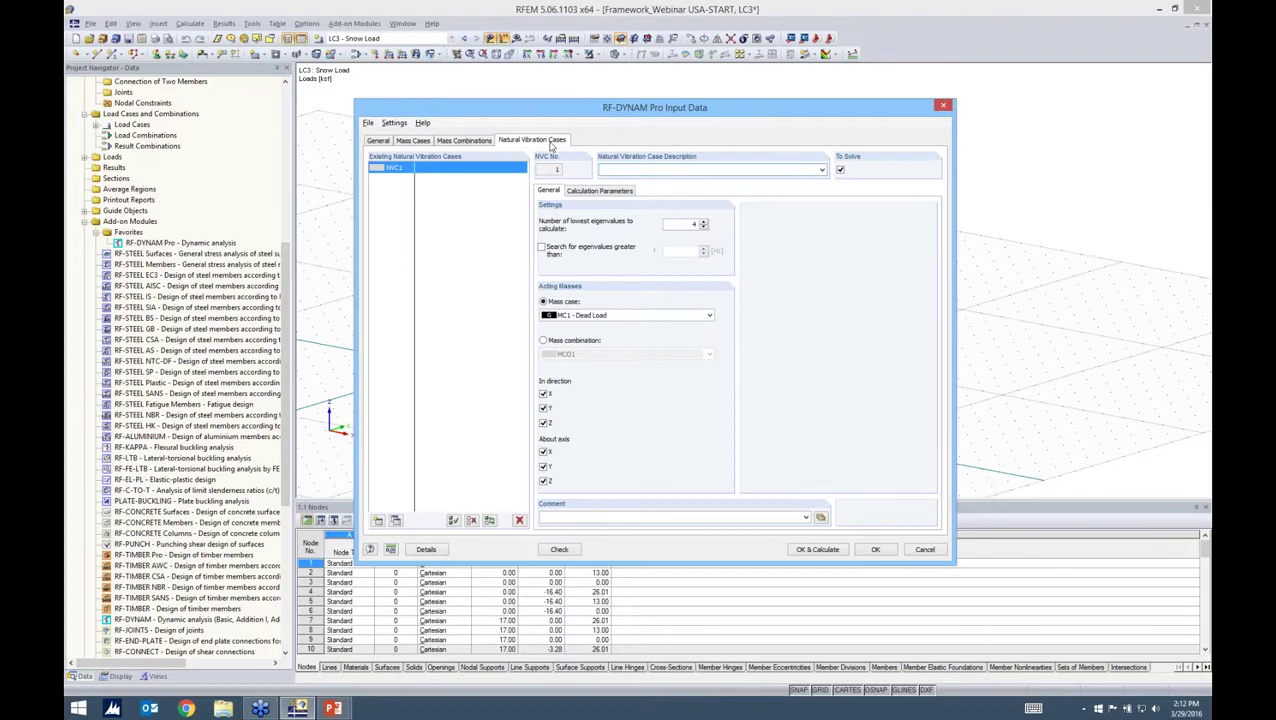
{"action": "left_click", "coordinate": [614, 167]}
{"action": "left_click", "coordinate": [680, 169]}
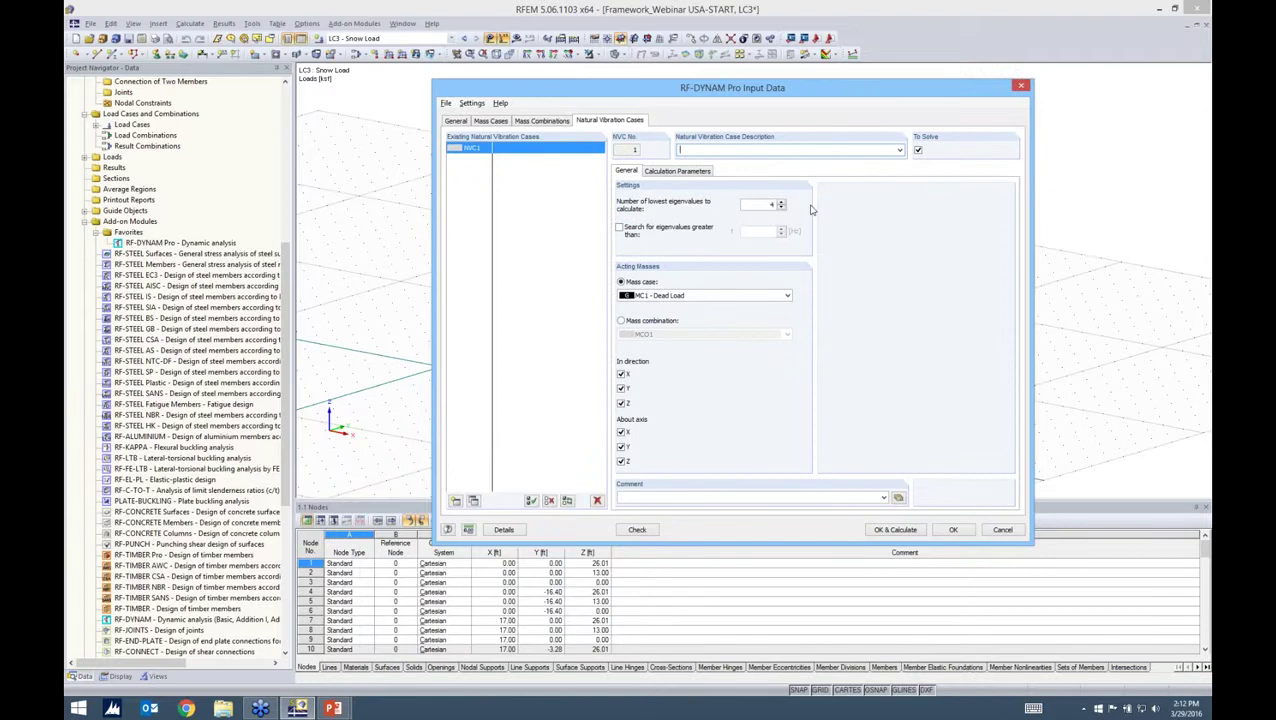
{"action": "double_click", "coordinate": [771, 204]}
{"action": "type", "text": "30"}
{"action": "left_click_drag", "start_coordinate": [785, 97], "coordinate": [775, 99]}
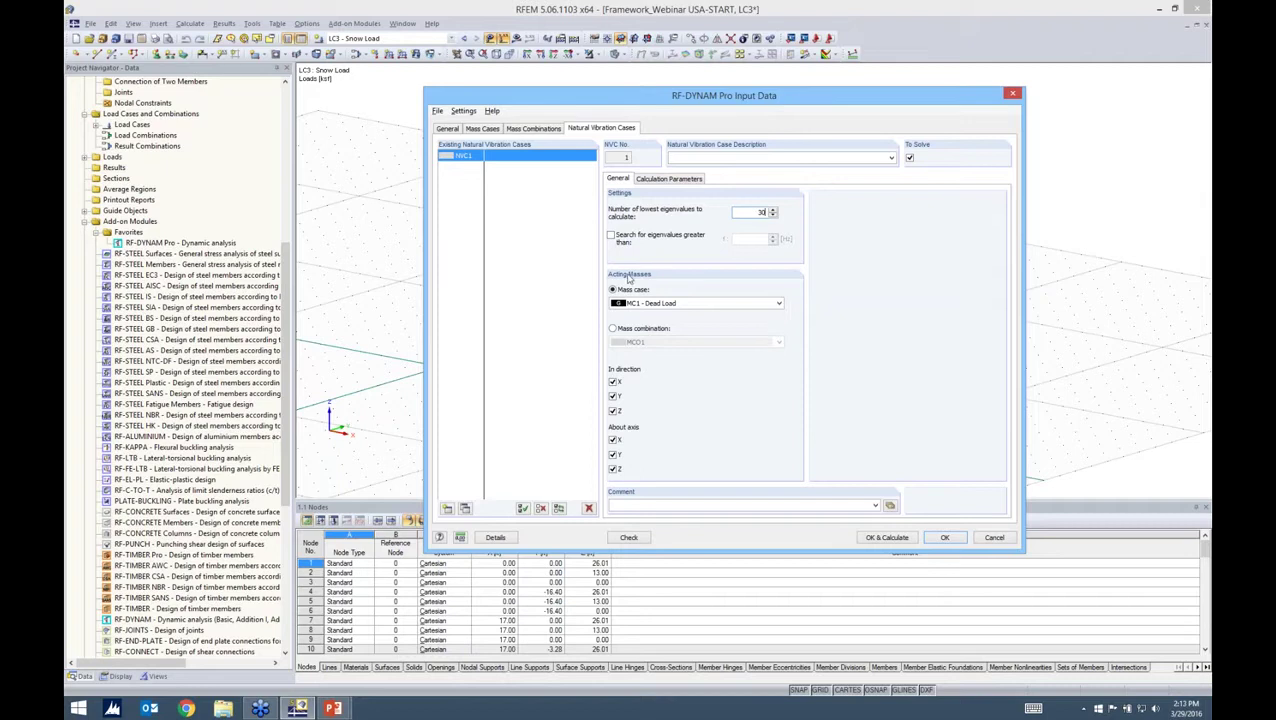
Step: Set the acting masses of NVC1 to mass combination MCO1 instead of a single mass case
{"action": "left_click", "coordinate": [646, 304]}
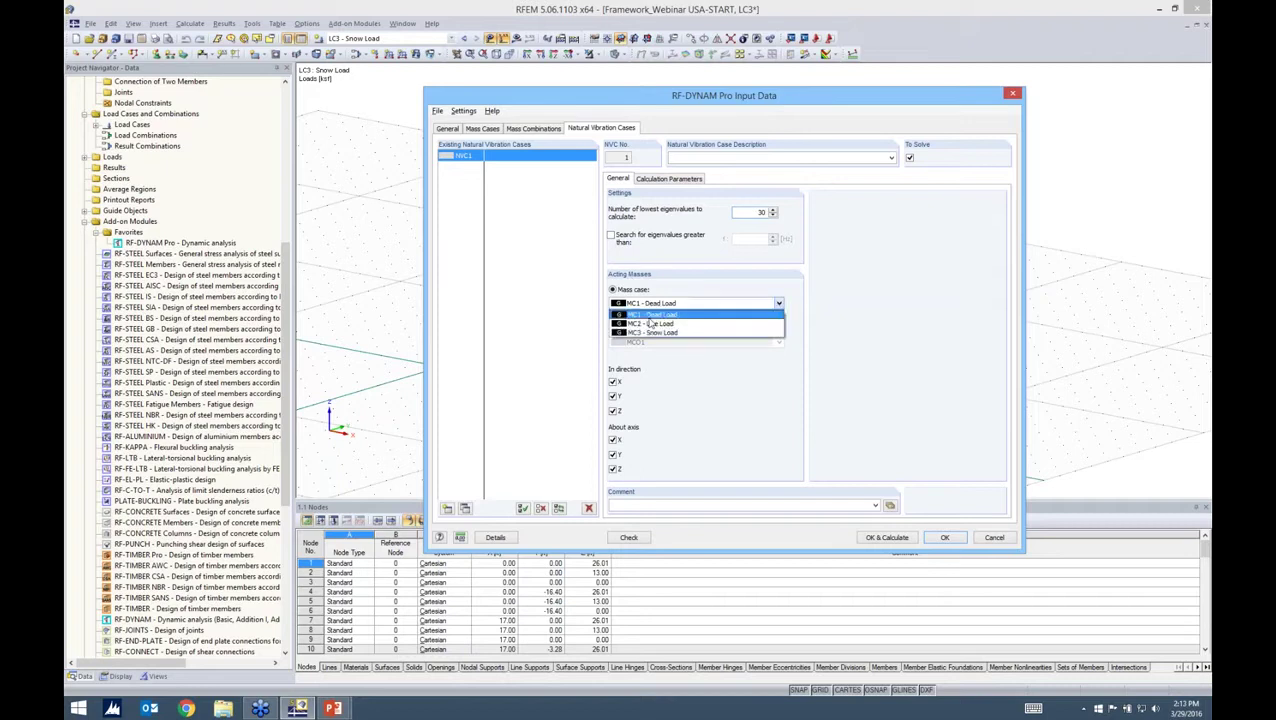
{"action": "left_click", "coordinate": [655, 342]}
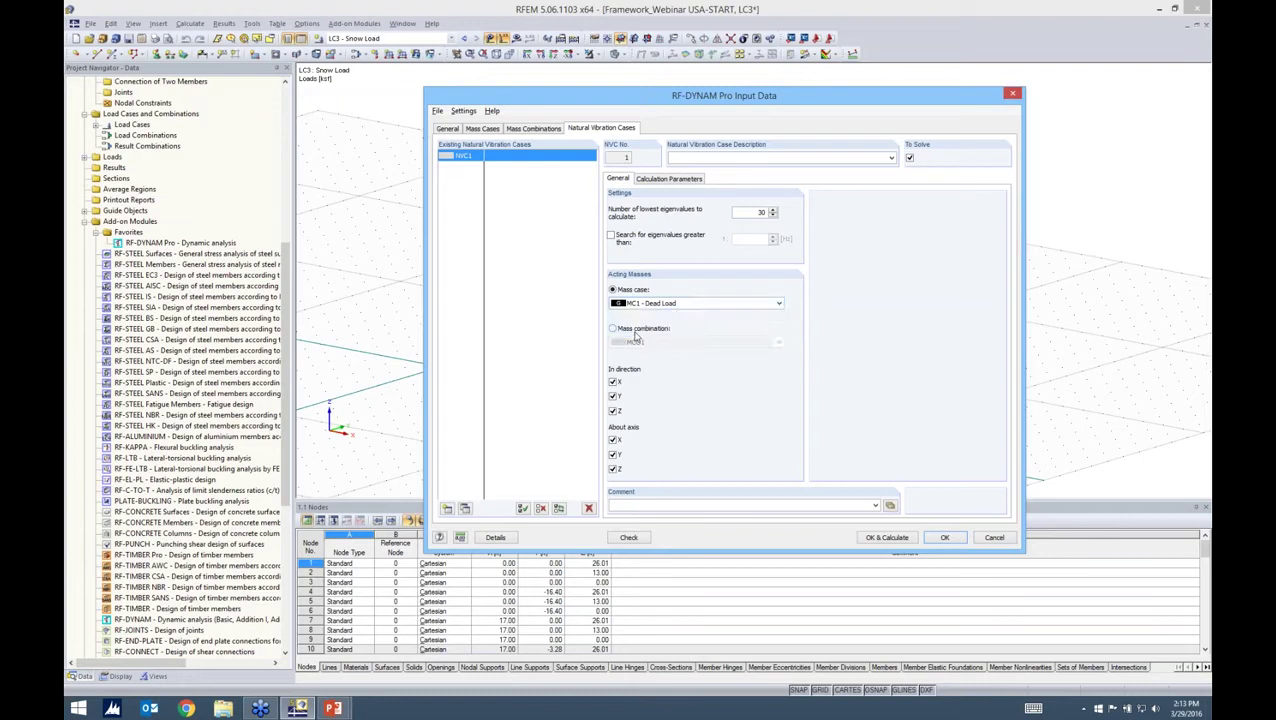
{"action": "left_click", "coordinate": [636, 331]}
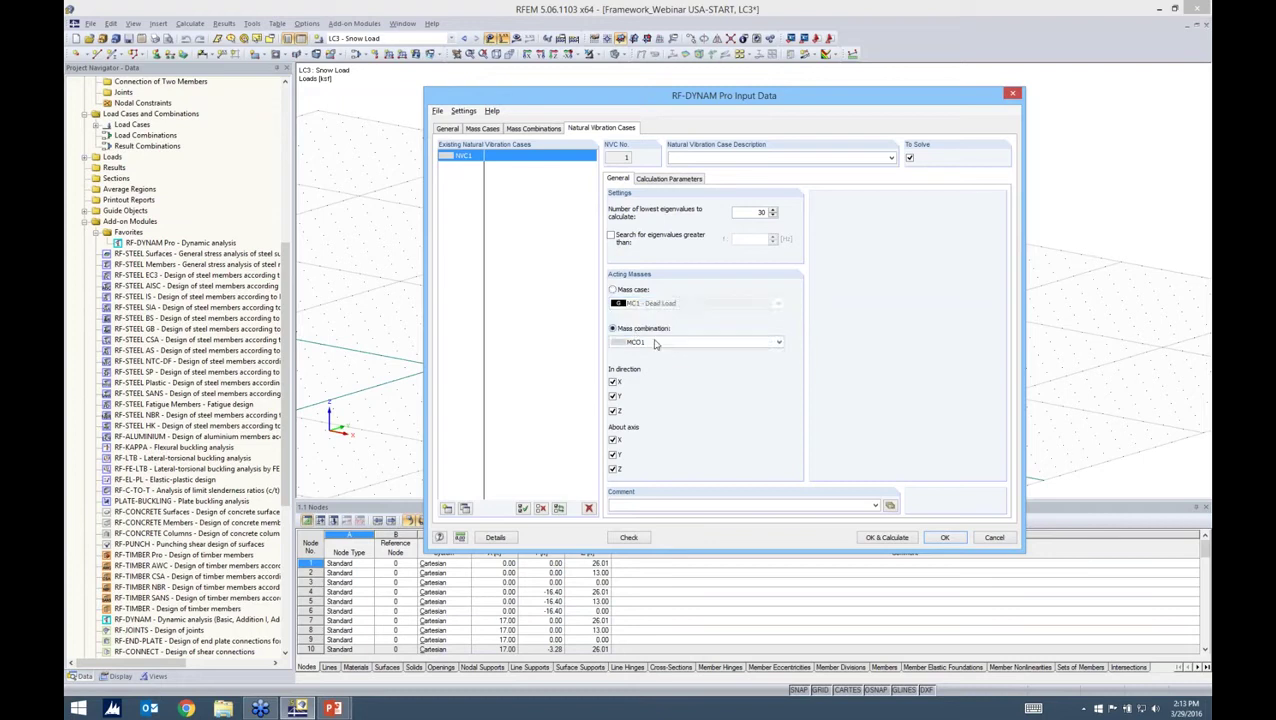
{"action": "left_click", "coordinate": [655, 343]}
{"action": "left_click", "coordinate": [654, 354]}
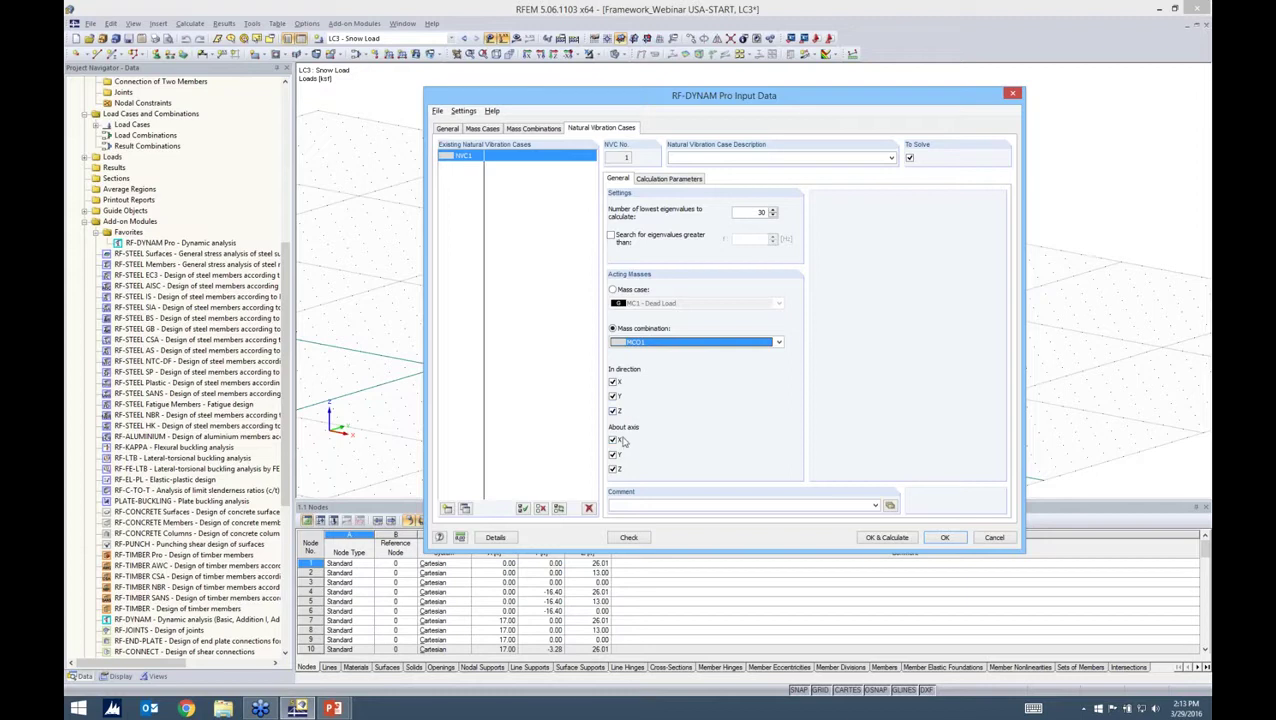
Step: Exclude the masses about the X, Y and Z axes in NVC1, keeping the diagonal mass matrix type
{"action": "left_click", "coordinate": [662, 180]}
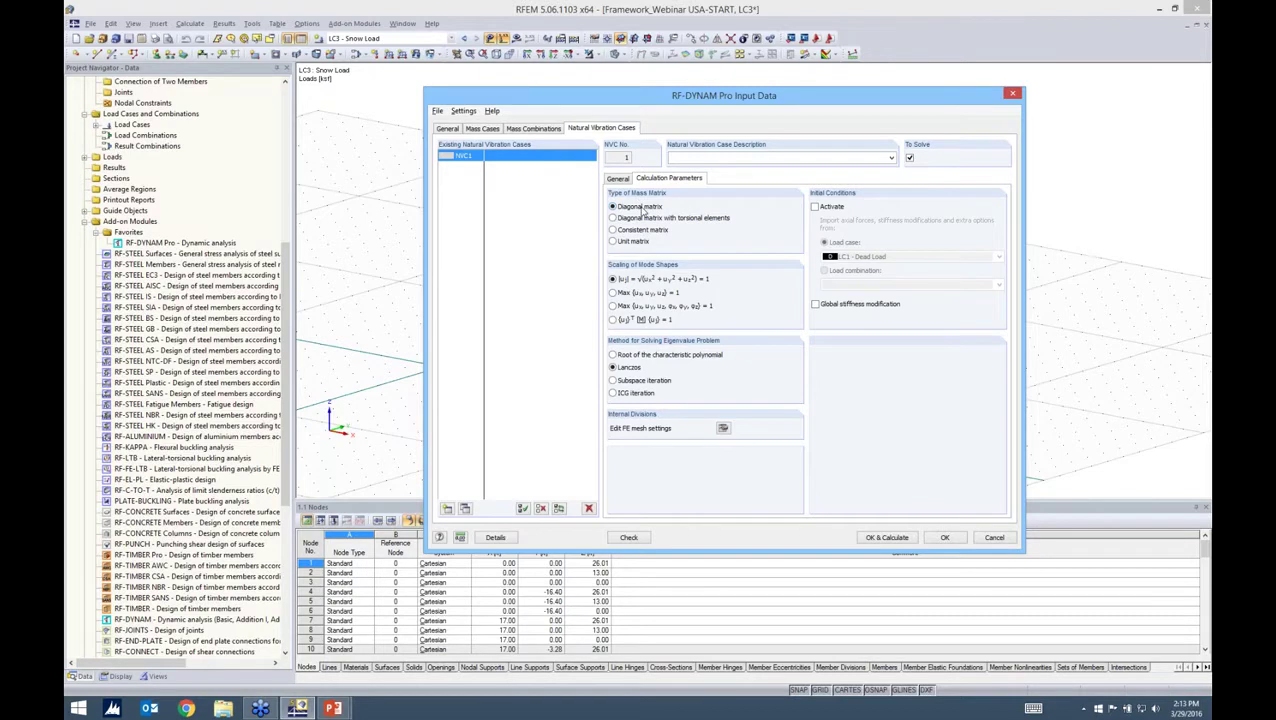
{"action": "left_click_drag", "start_coordinate": [657, 101], "coordinate": [843, 97]}
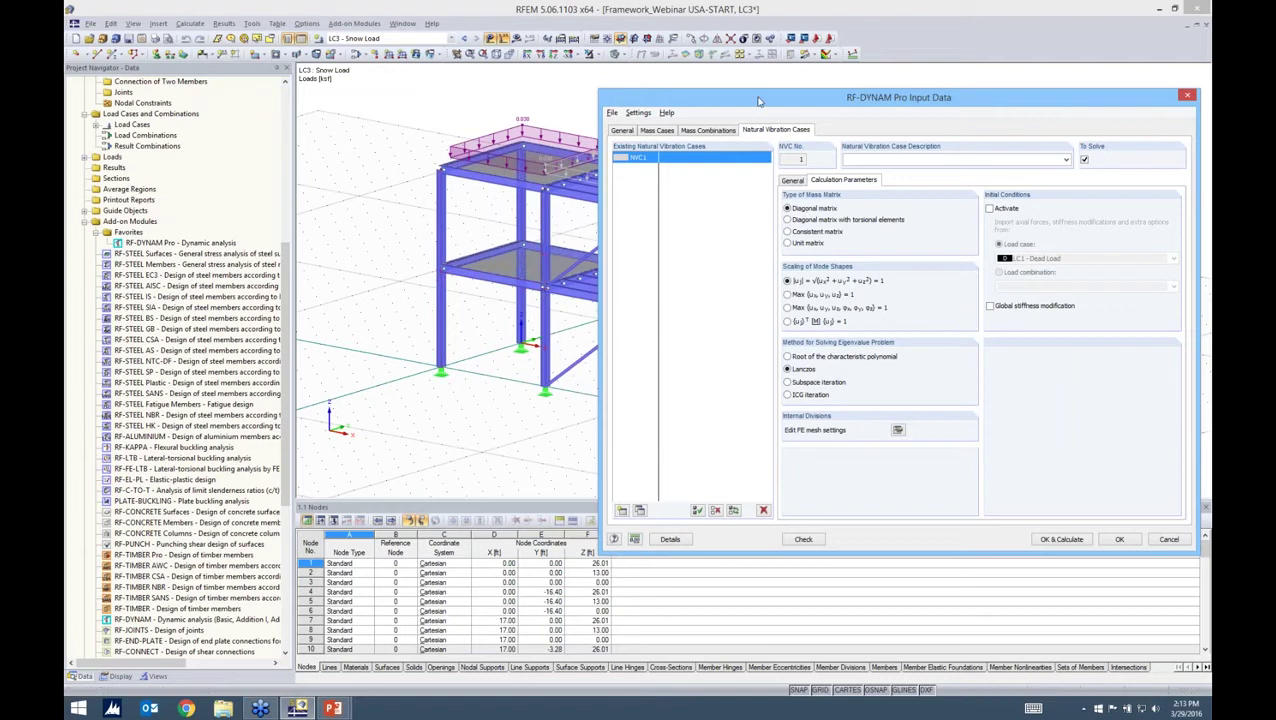
{"action": "left_click_drag", "start_coordinate": [758, 101], "coordinate": [651, 100]}
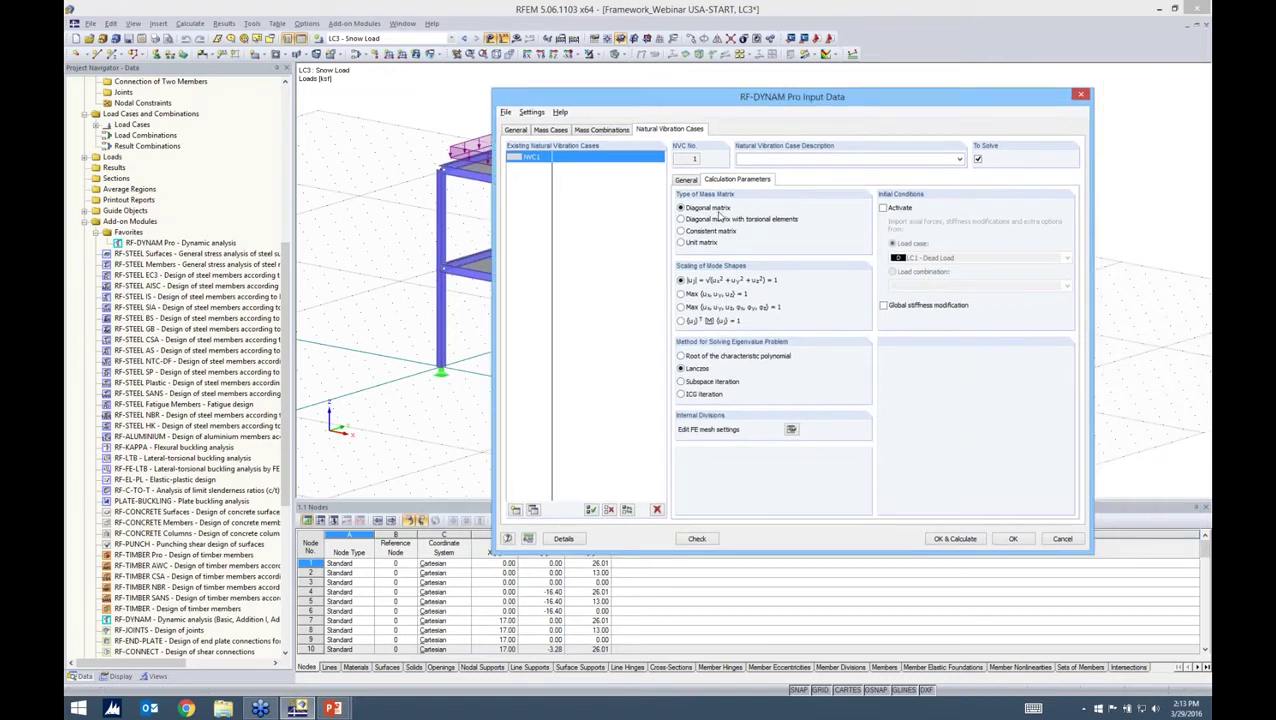
{"action": "left_click", "coordinate": [686, 180]}
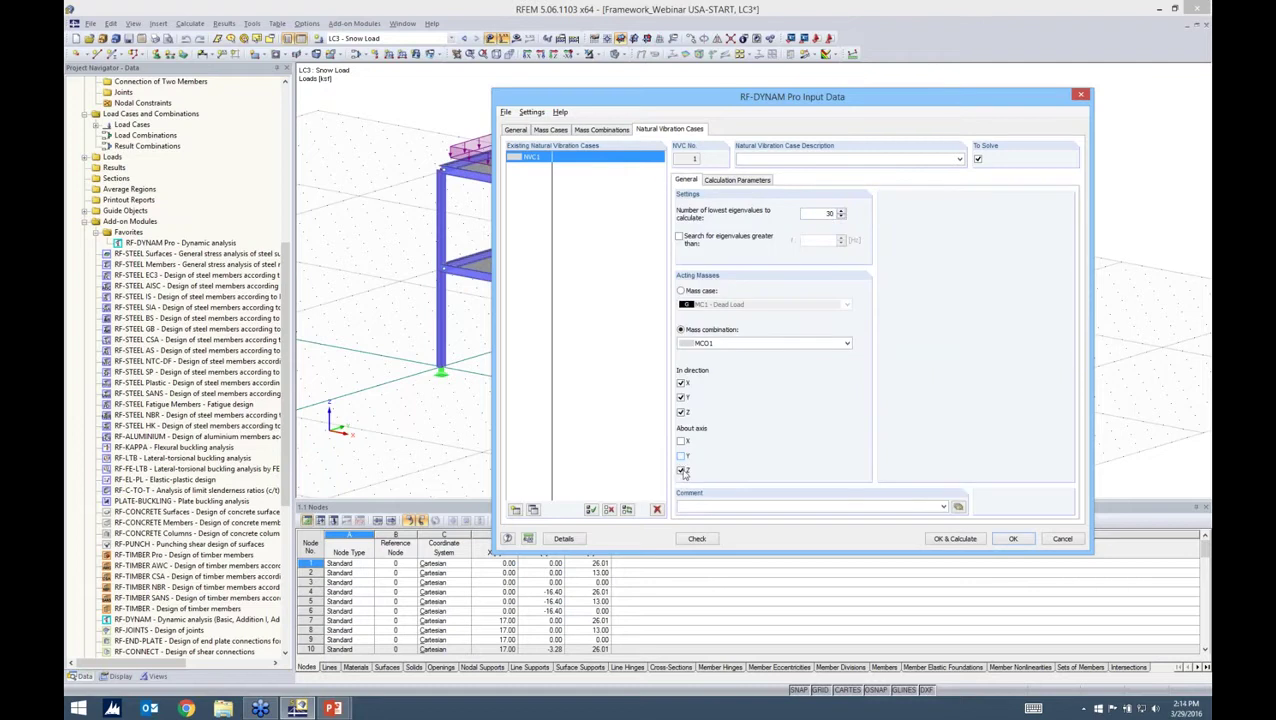
{"action": "left_click", "coordinate": [682, 470]}
{"action": "left_click", "coordinate": [737, 179]}
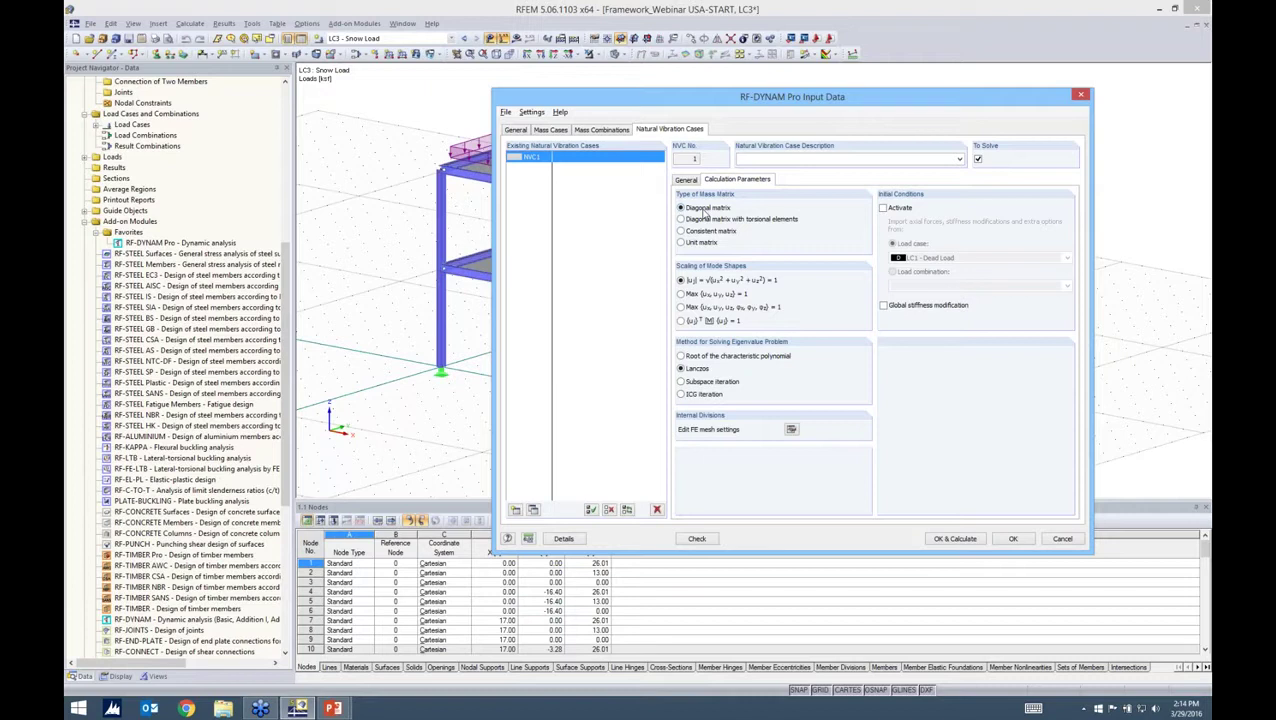
Step: Examine the additional nodal masses table for mass case MC1 - Dead Load, leaving additional nodal masses disabled
{"action": "left_click", "coordinate": [562, 134]}
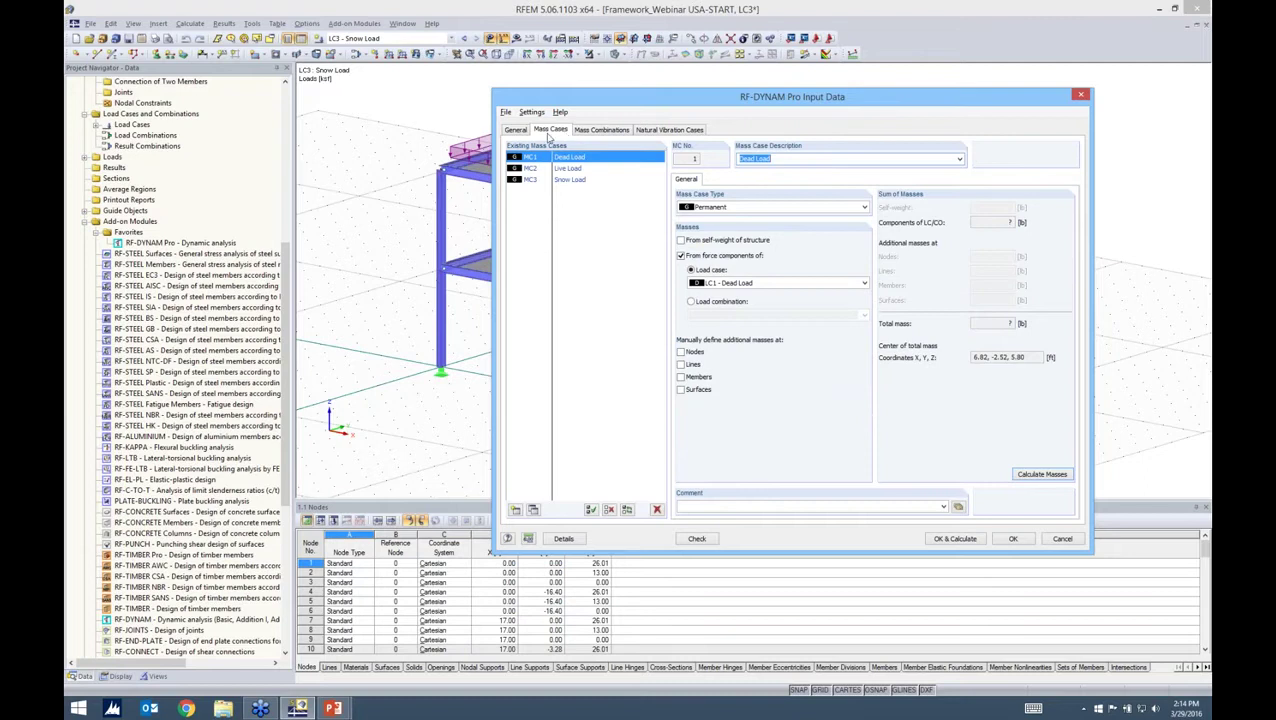
{"action": "left_click", "coordinate": [680, 353]}
{"action": "left_click", "coordinate": [720, 180]}
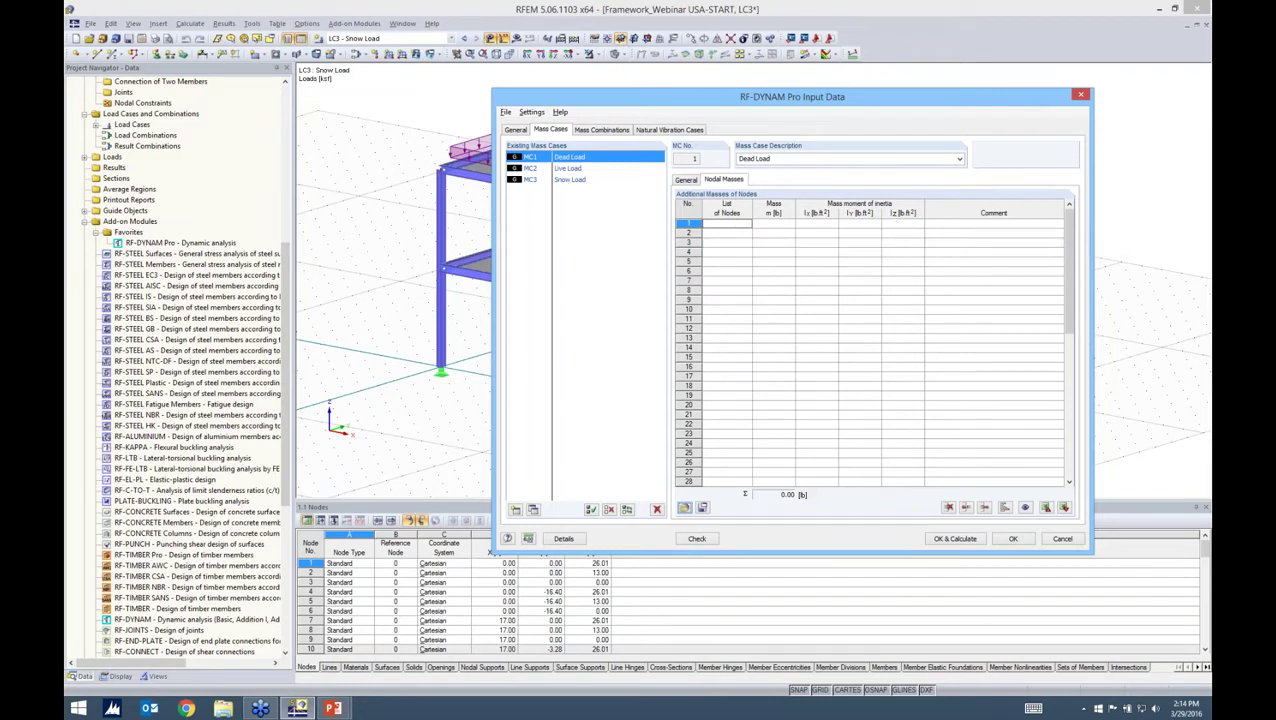
{"action": "left_click", "coordinate": [669, 129]}
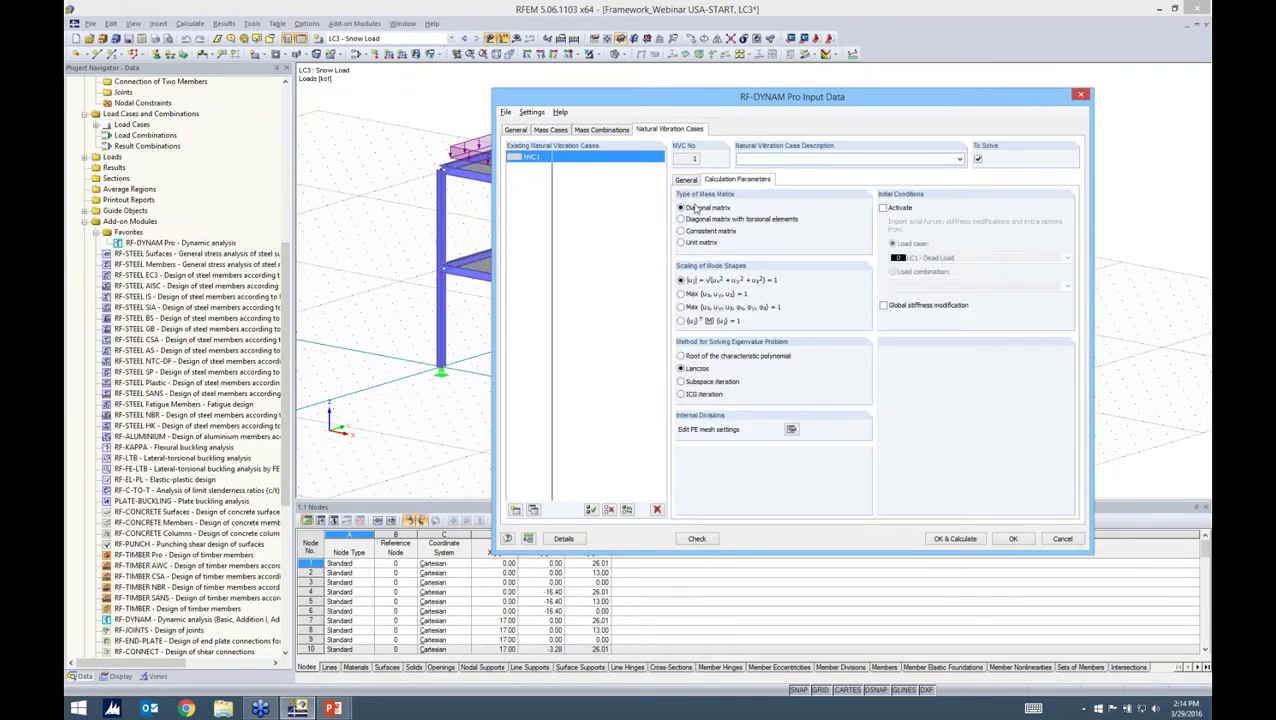
{"action": "left_click", "coordinate": [551, 130]}
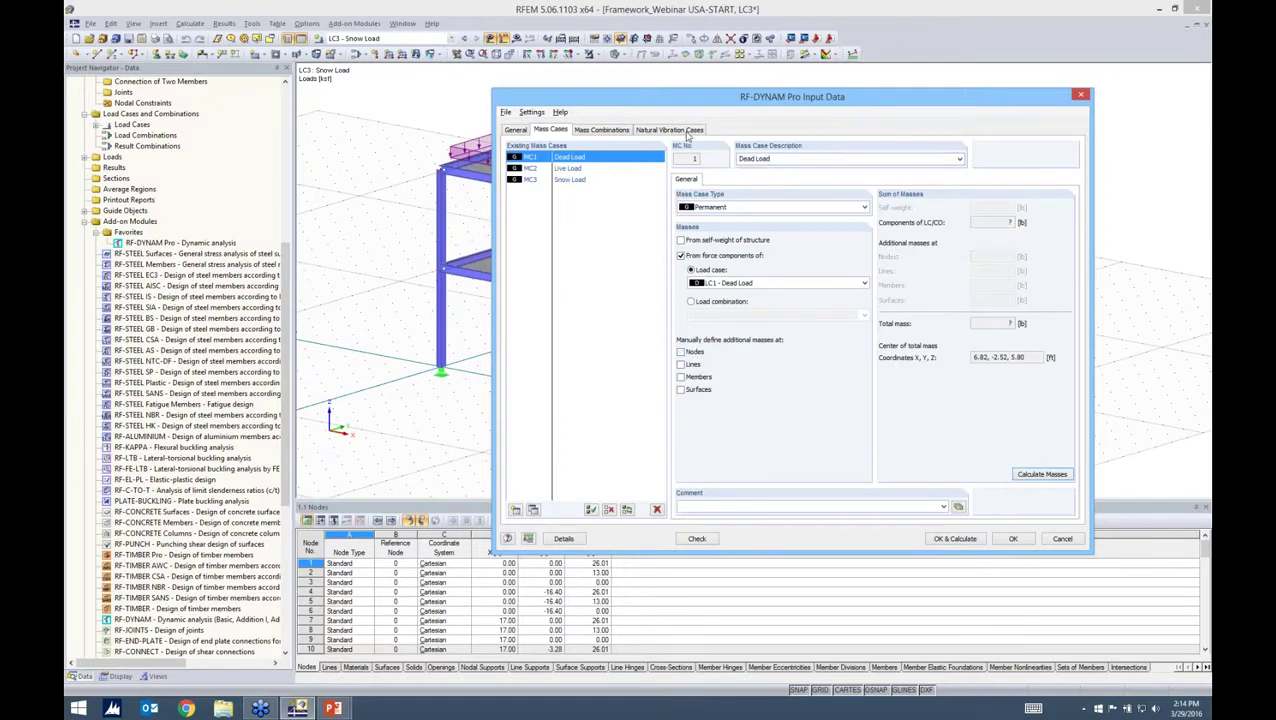
{"action": "left_click", "coordinate": [686, 131]}
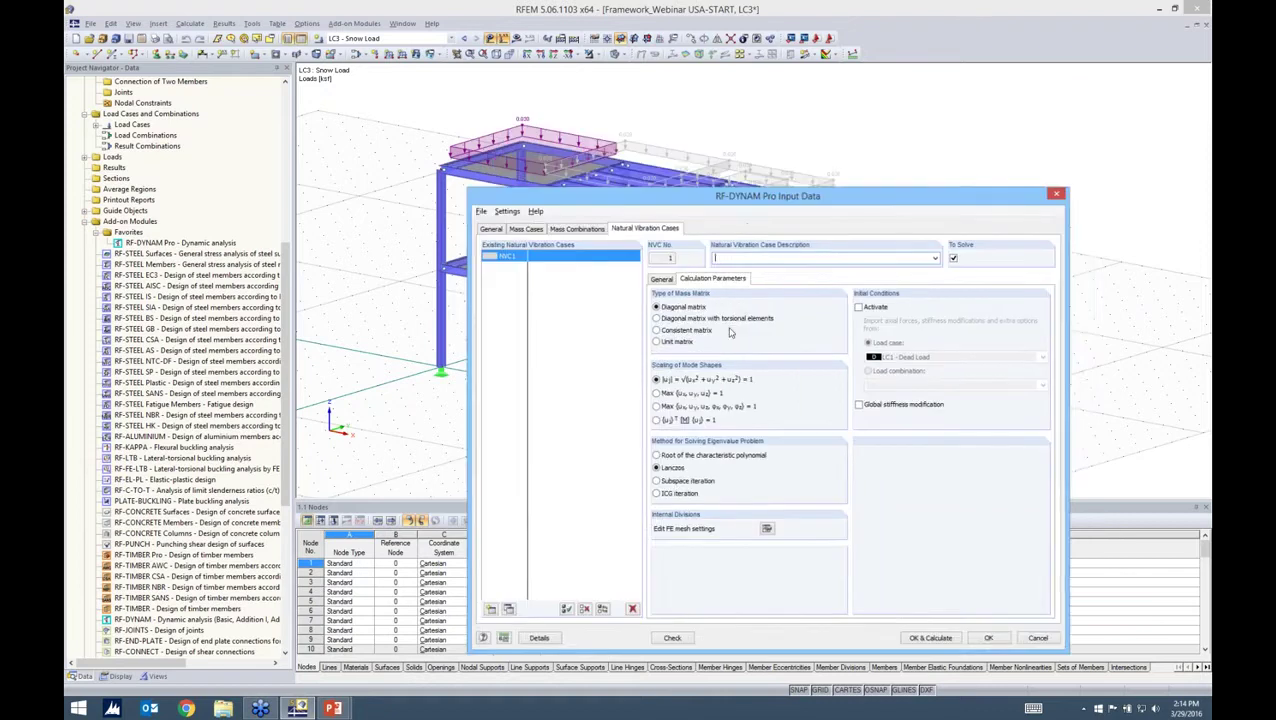
Step: Review the structural model and the FE mesh settings used for the internal divisions of NVC1
{"action": "left_click_drag", "start_coordinate": [795, 197], "coordinate": [860, 378]}
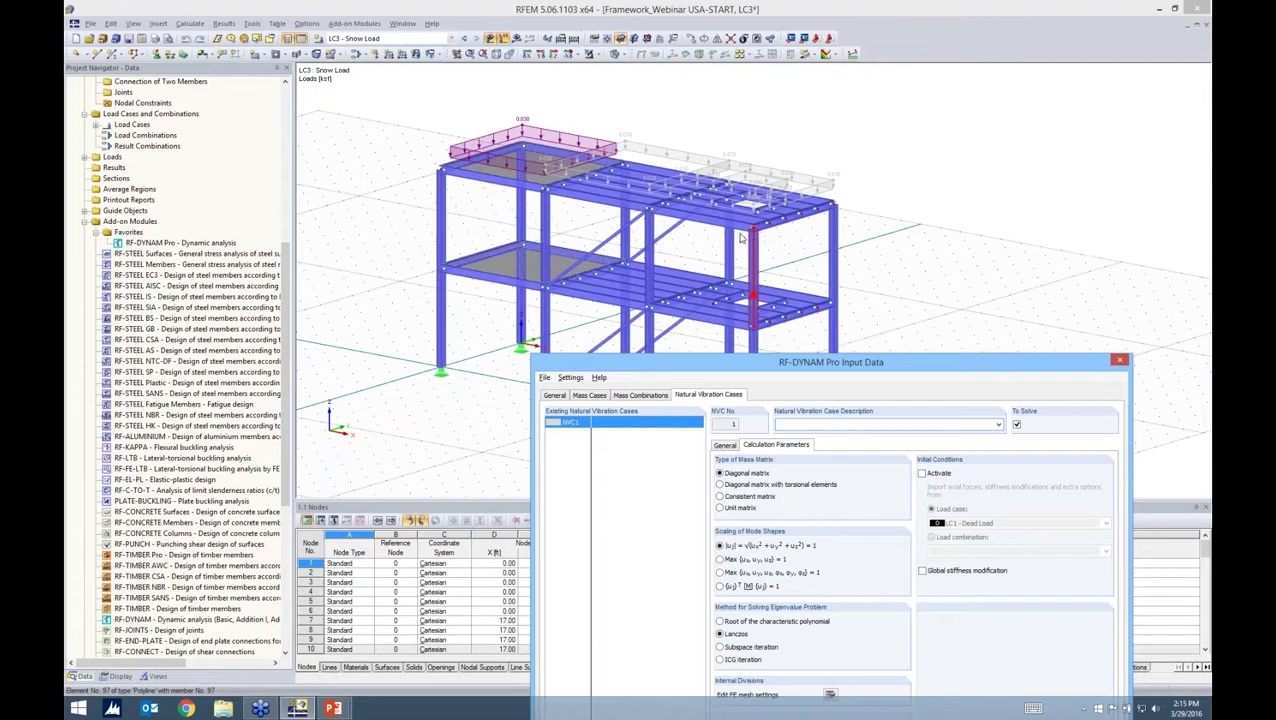
{"action": "left_click_drag", "start_coordinate": [731, 362], "coordinate": [711, 176]}
{"action": "left_click_drag", "start_coordinate": [711, 93], "coordinate": [710, 130]}
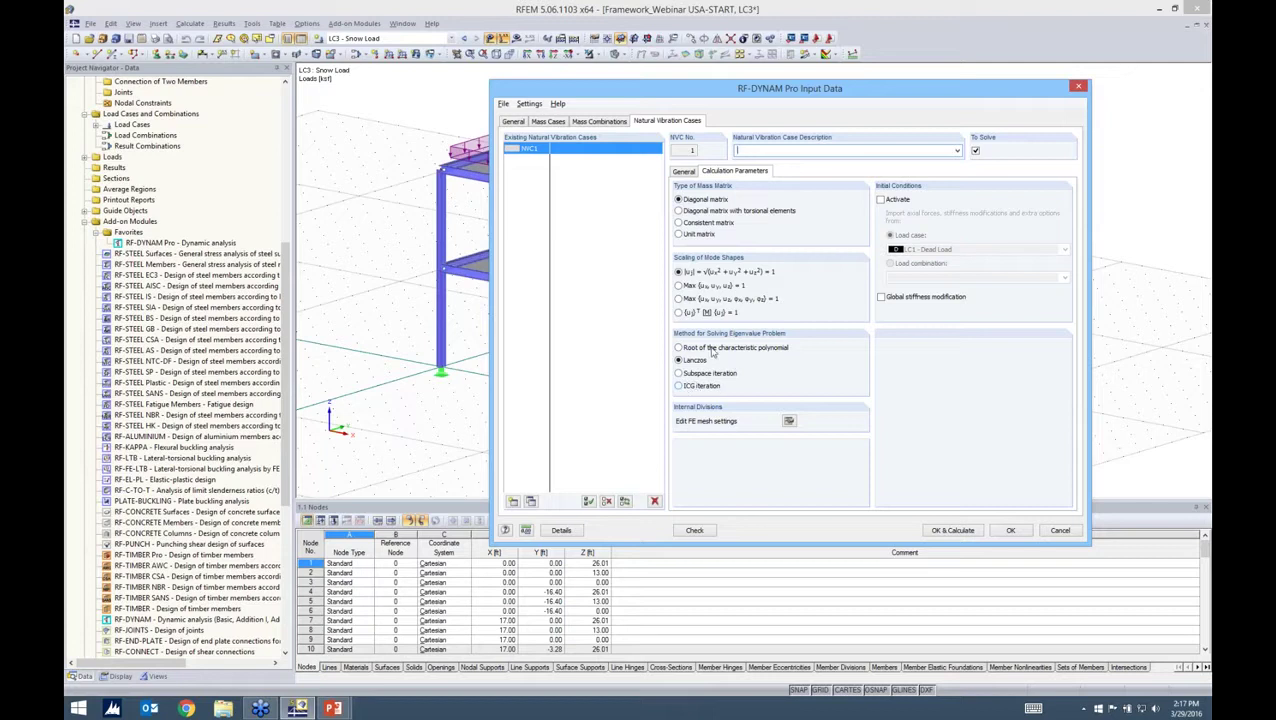
{"action": "left_click", "coordinate": [789, 422]}
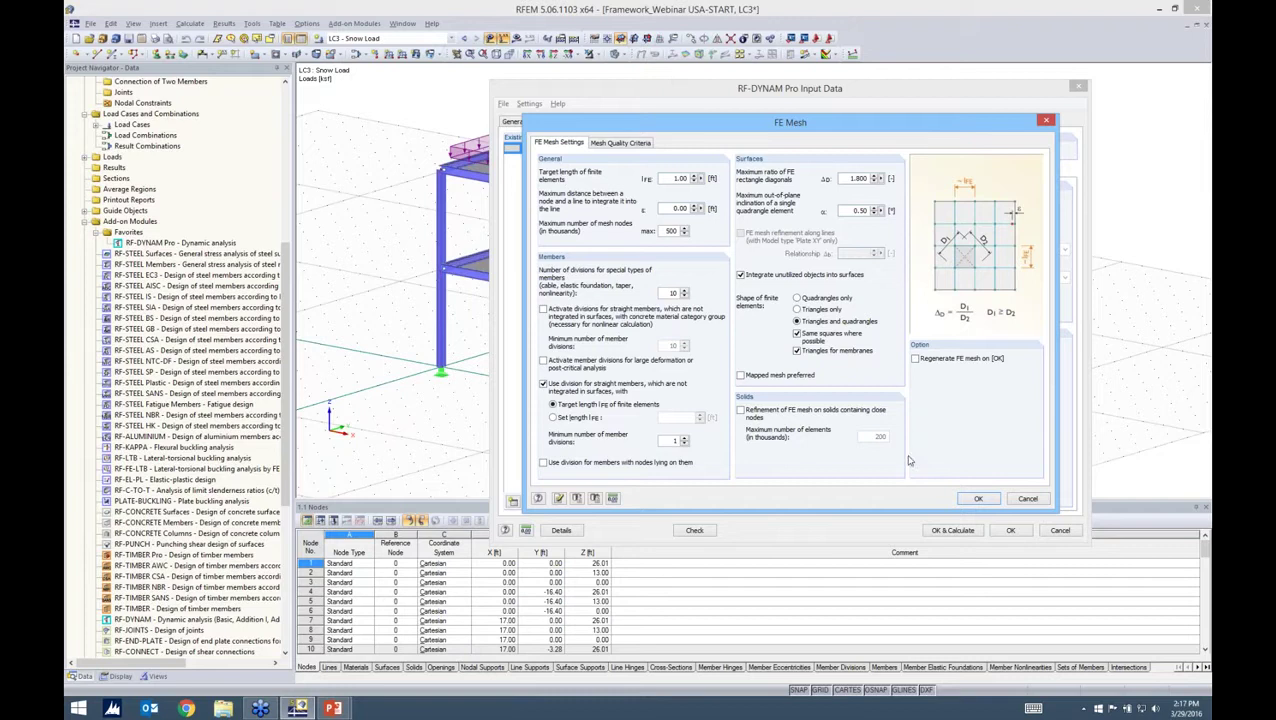
{"action": "left_click", "coordinate": [977, 499]}
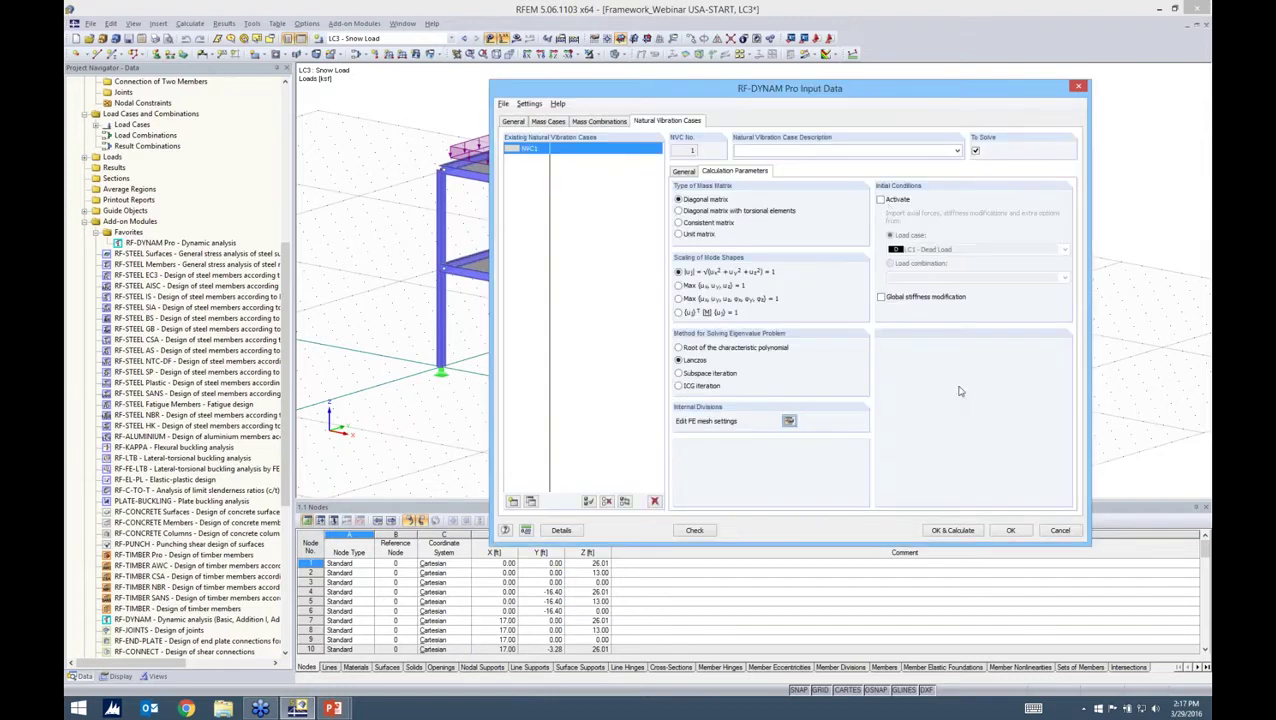
Step: Activate the initial conditions of NVC1 from load case LC1 - Dead Load and accept the module's input data
{"action": "left_click", "coordinate": [880, 200]}
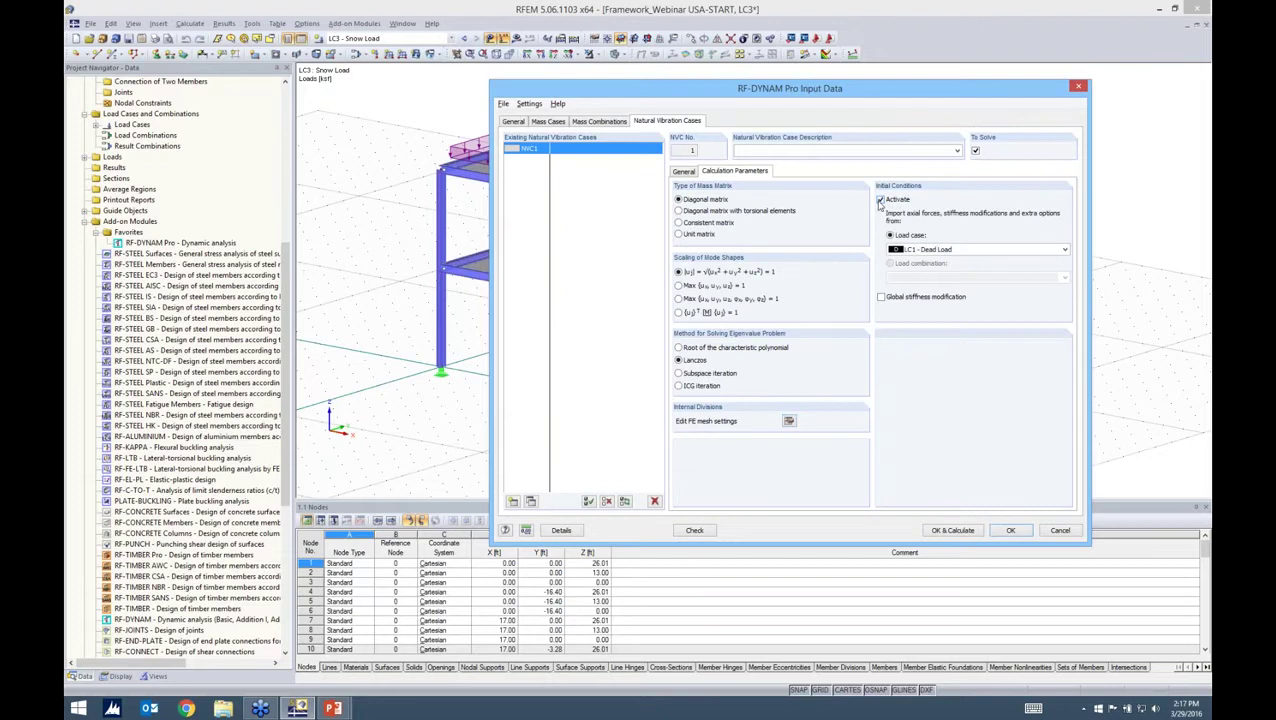
{"action": "left_click_drag", "start_coordinate": [811, 88], "coordinate": [761, 80]}
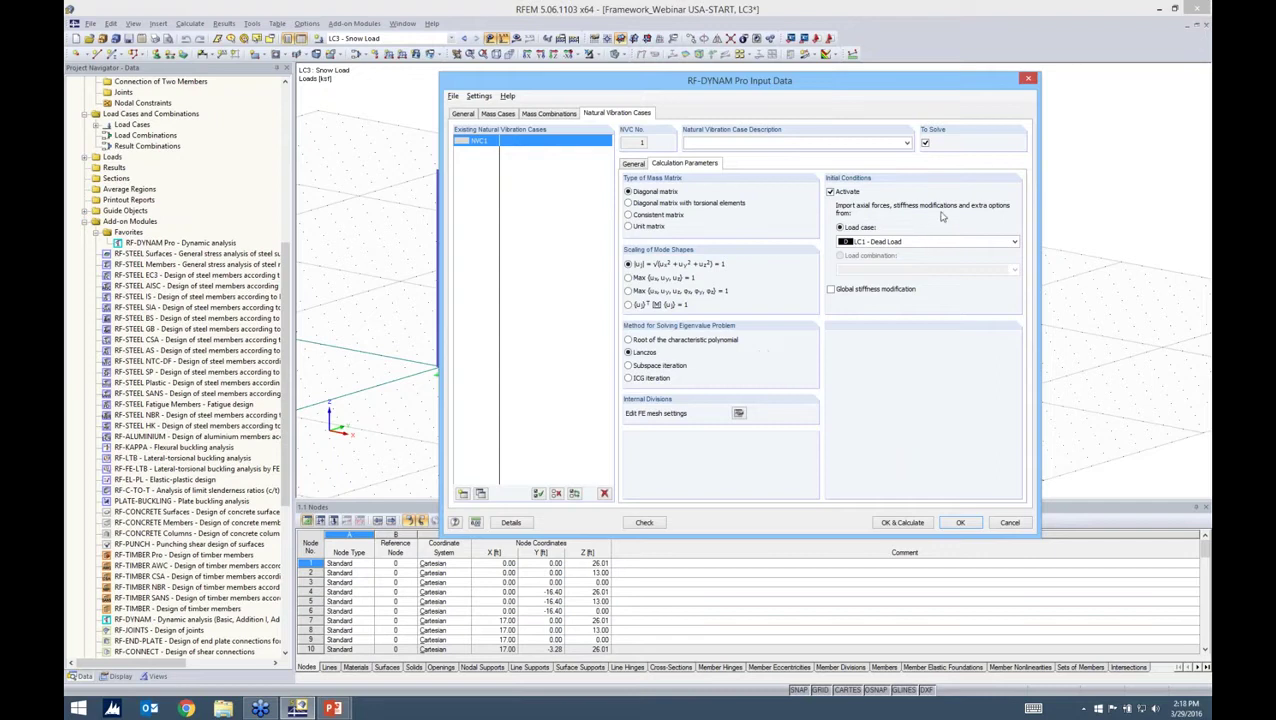
{"action": "left_click", "coordinate": [866, 243]}
{"action": "left_click", "coordinate": [957, 522]}
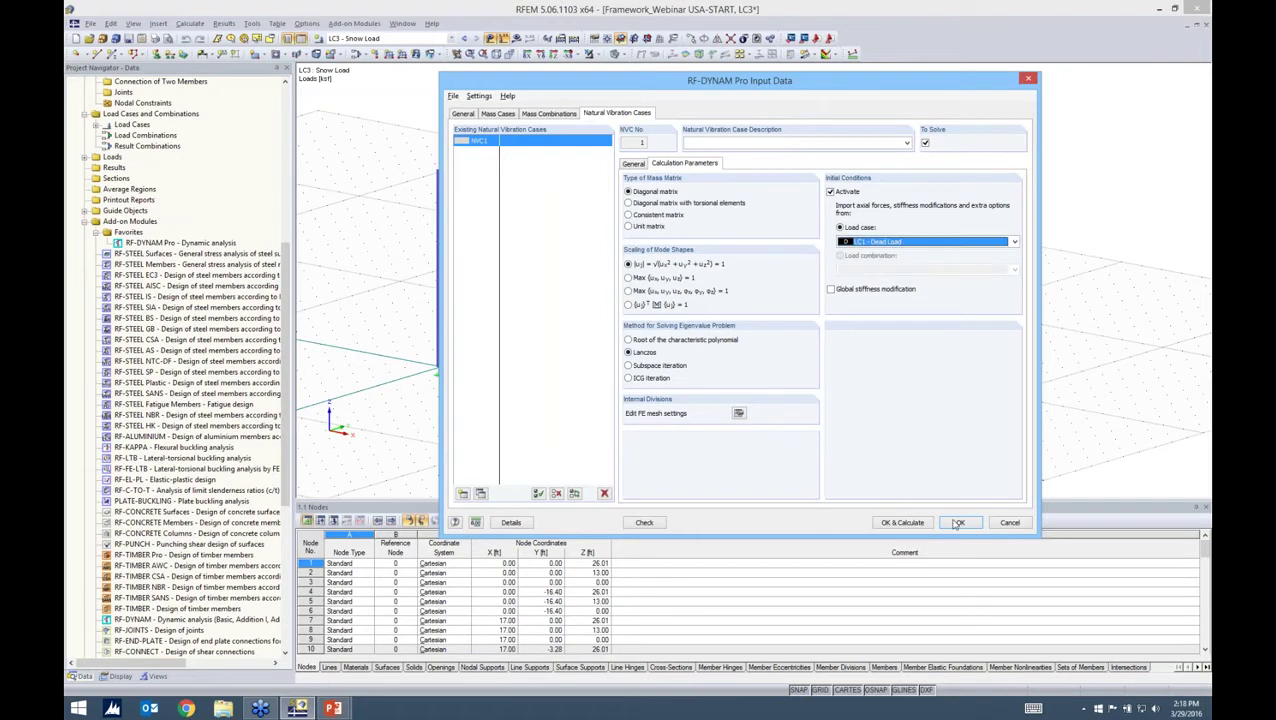
{"action": "left_click", "coordinate": [957, 522]}
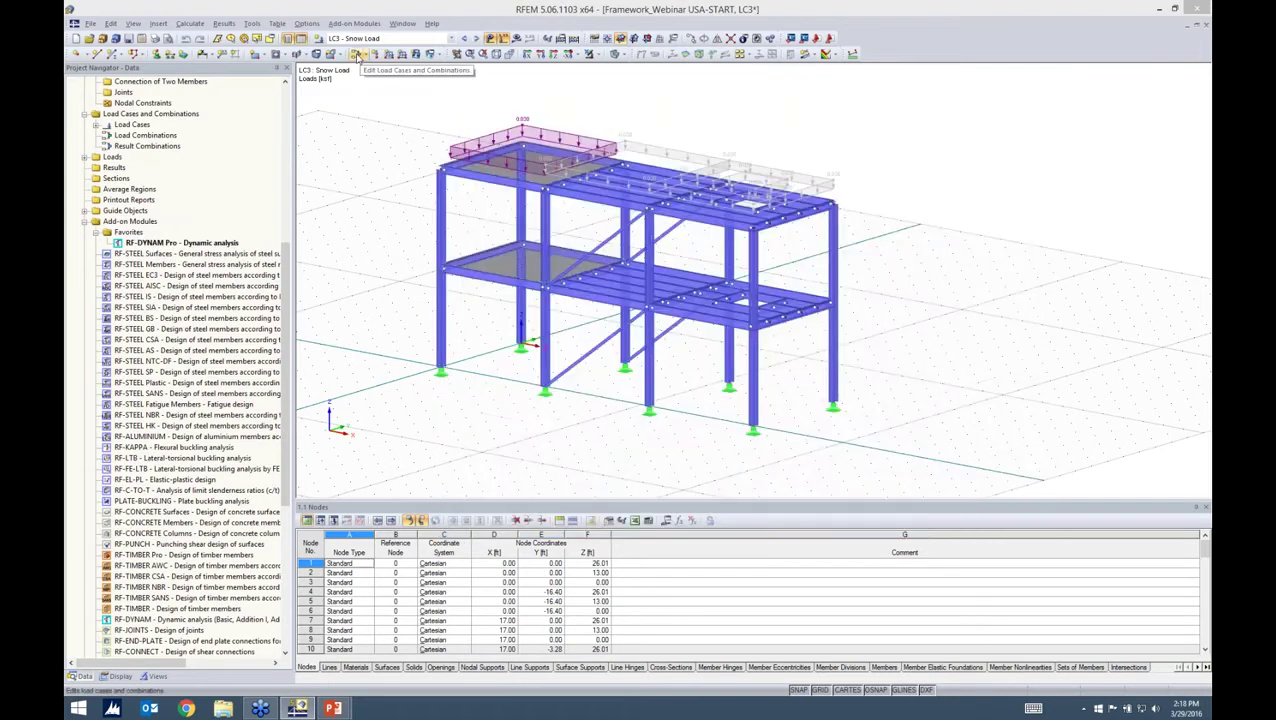
Step: Examine the Modify Stiffness and Extra Options settings available for load case LC1 - Dead Load, leaving stiffness modification disabled
{"action": "left_click", "coordinate": [357, 55]}
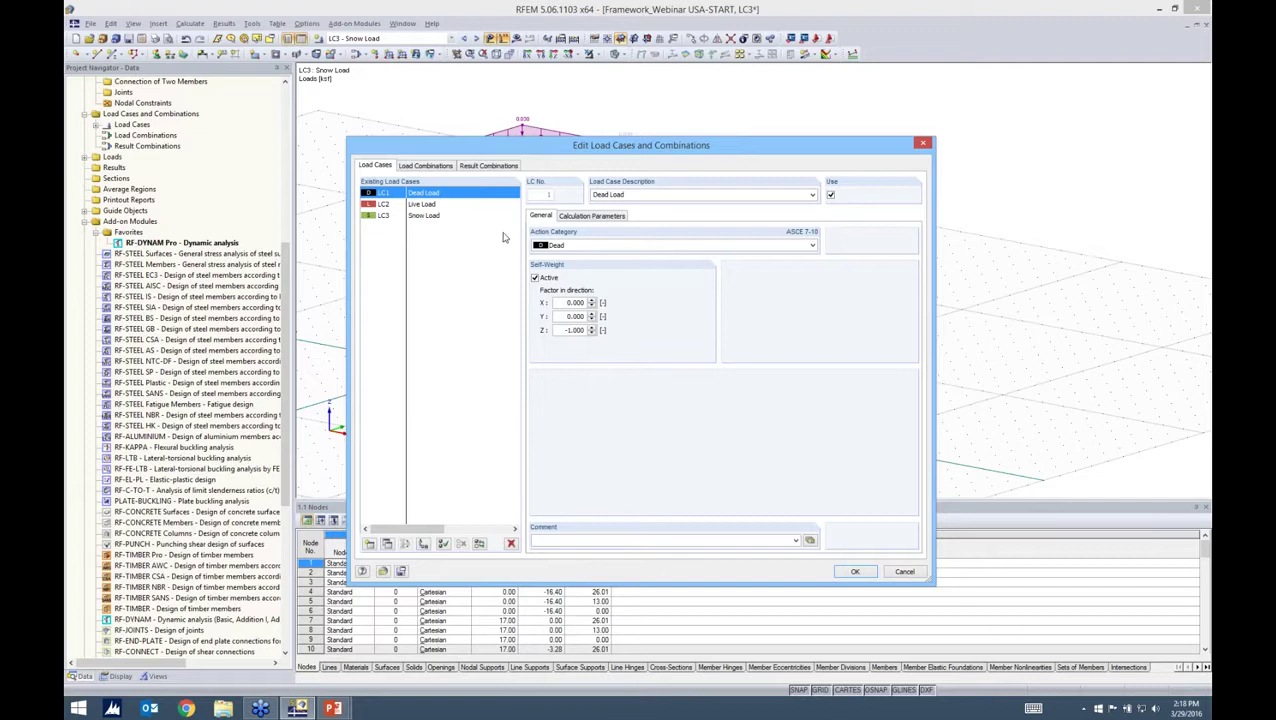
{"action": "left_click", "coordinate": [588, 216]}
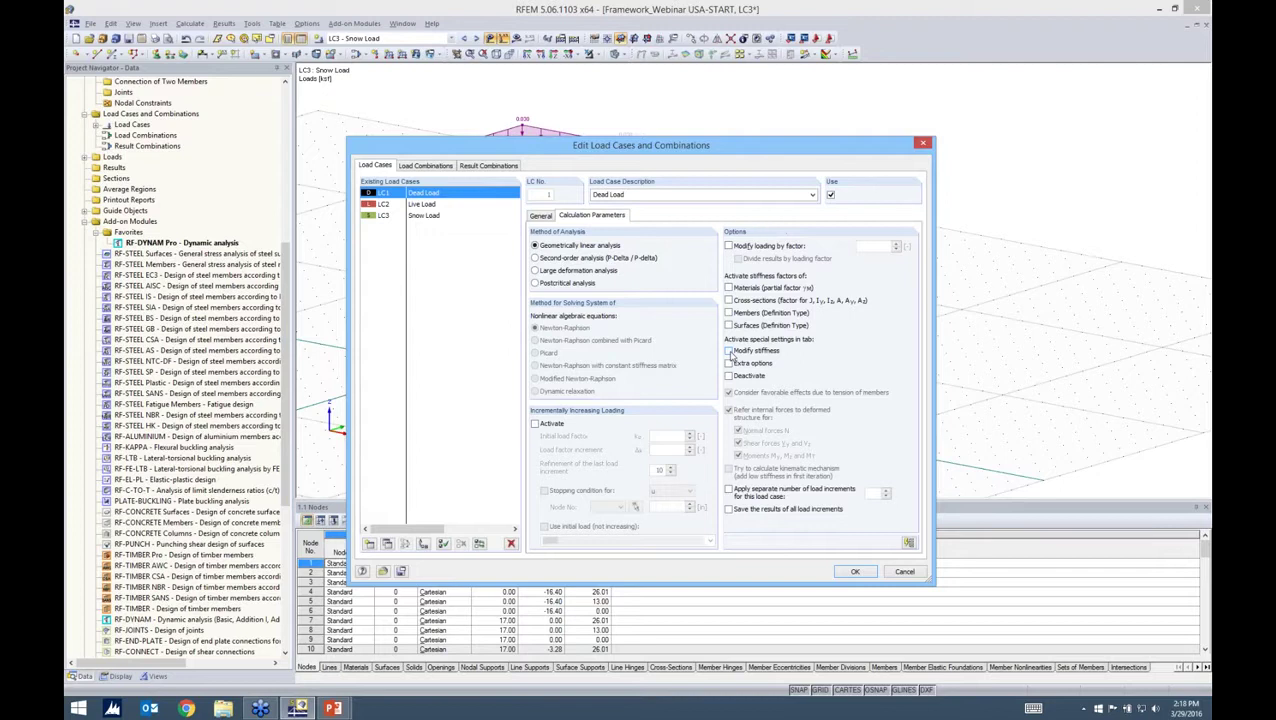
{"action": "left_click", "coordinate": [729, 351]}
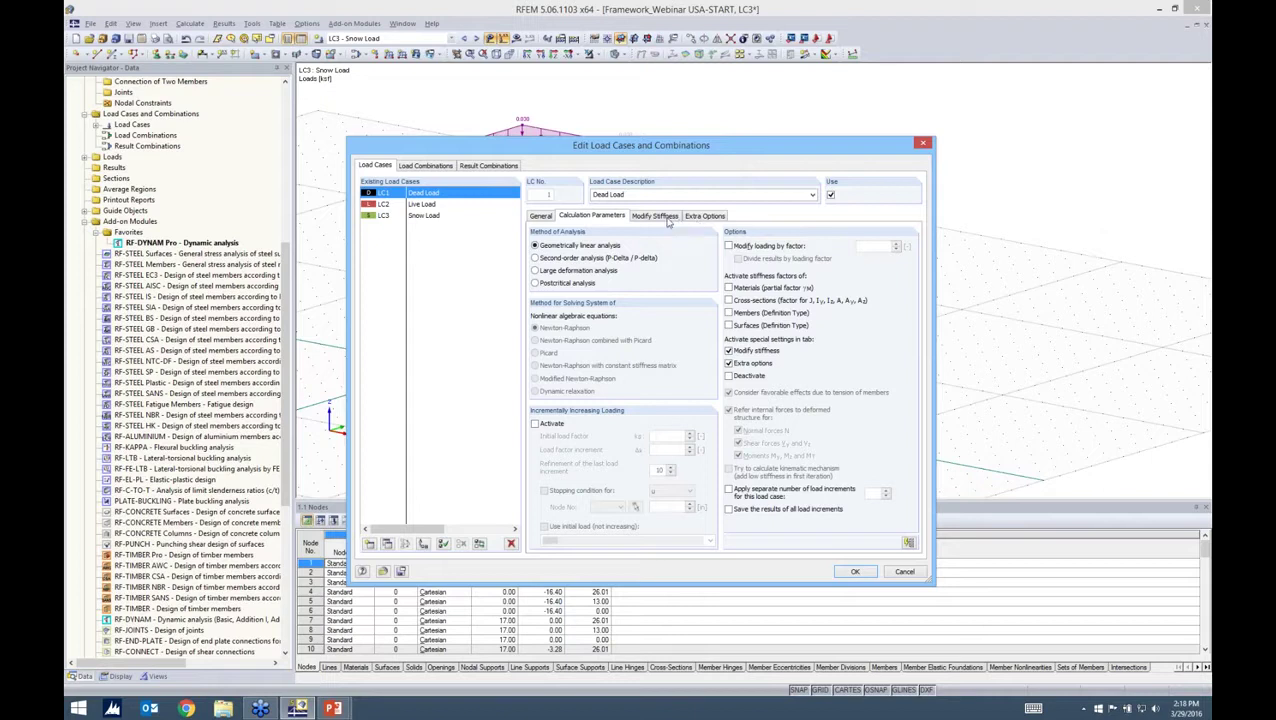
{"action": "left_click", "coordinate": [656, 216]}
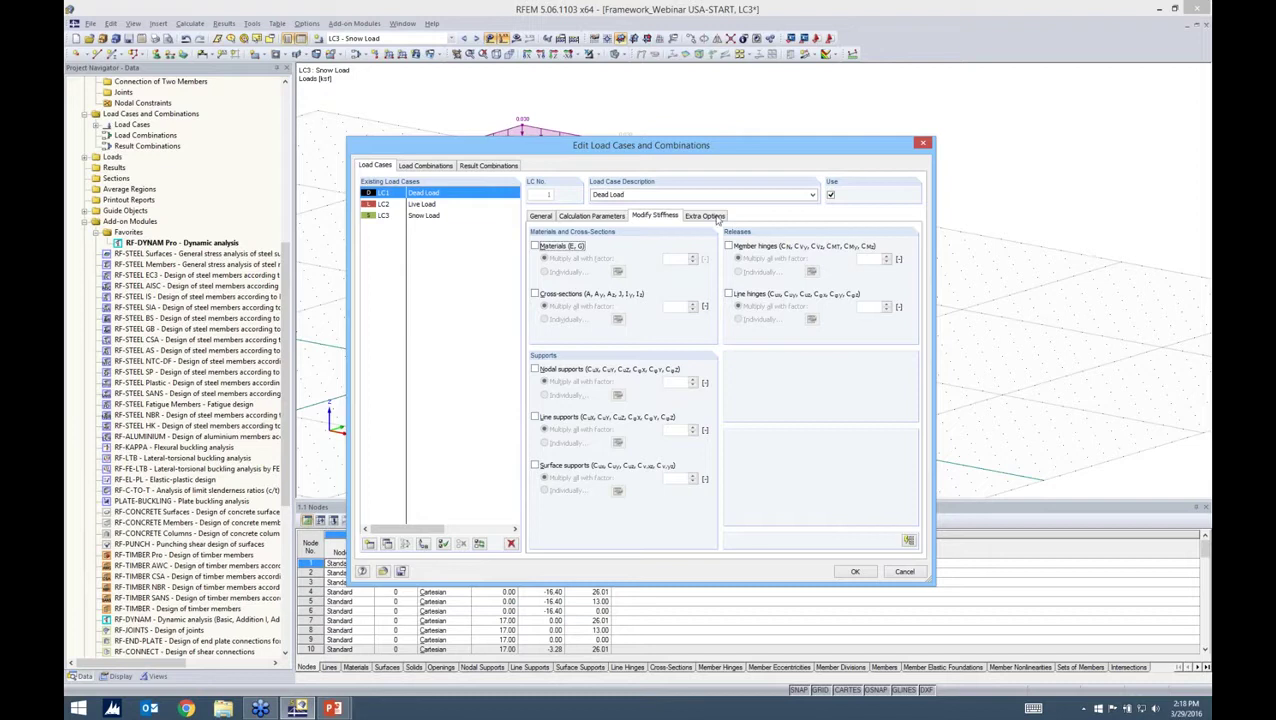
{"action": "left_click", "coordinate": [705, 216]}
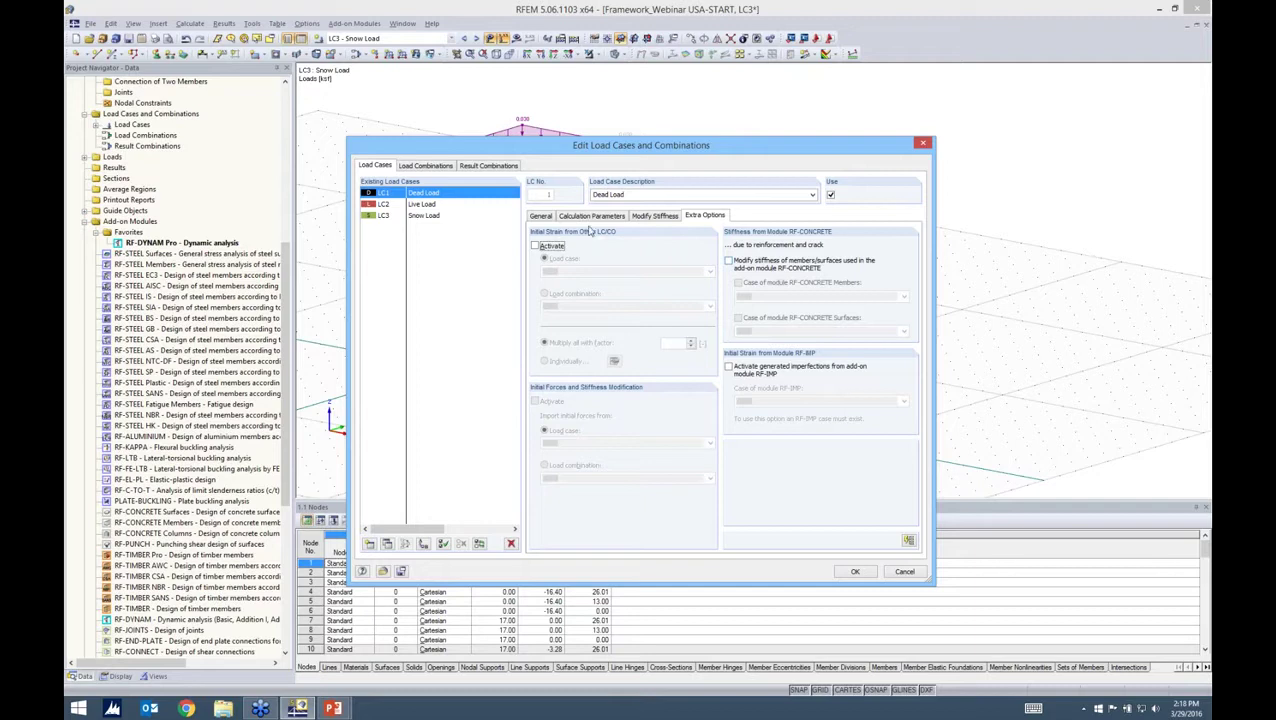
{"action": "left_click", "coordinate": [591, 215]}
{"action": "left_click", "coordinate": [728, 351]}
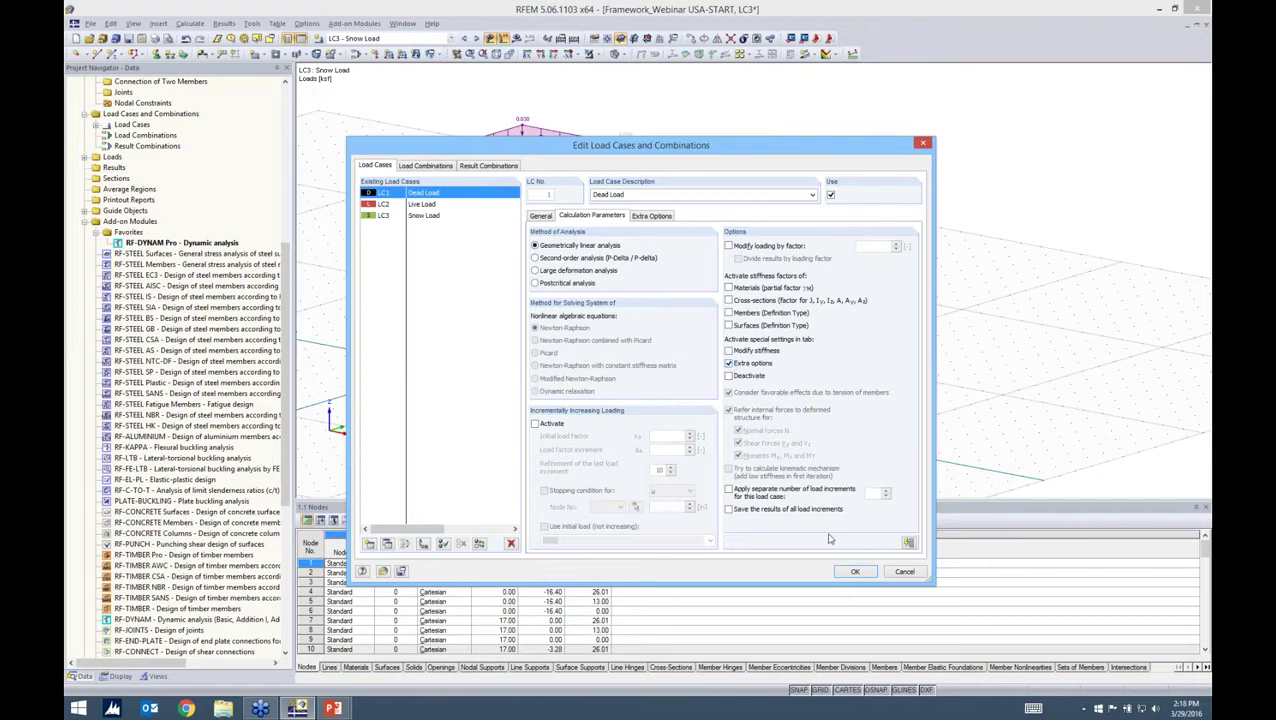
{"action": "left_click", "coordinate": [855, 571]}
Step: Reopen the RF-DYNAM Pro input data, deactivate the initial conditions of NVC1 and return to its general settings
{"action": "left_click", "coordinate": [354, 23]}
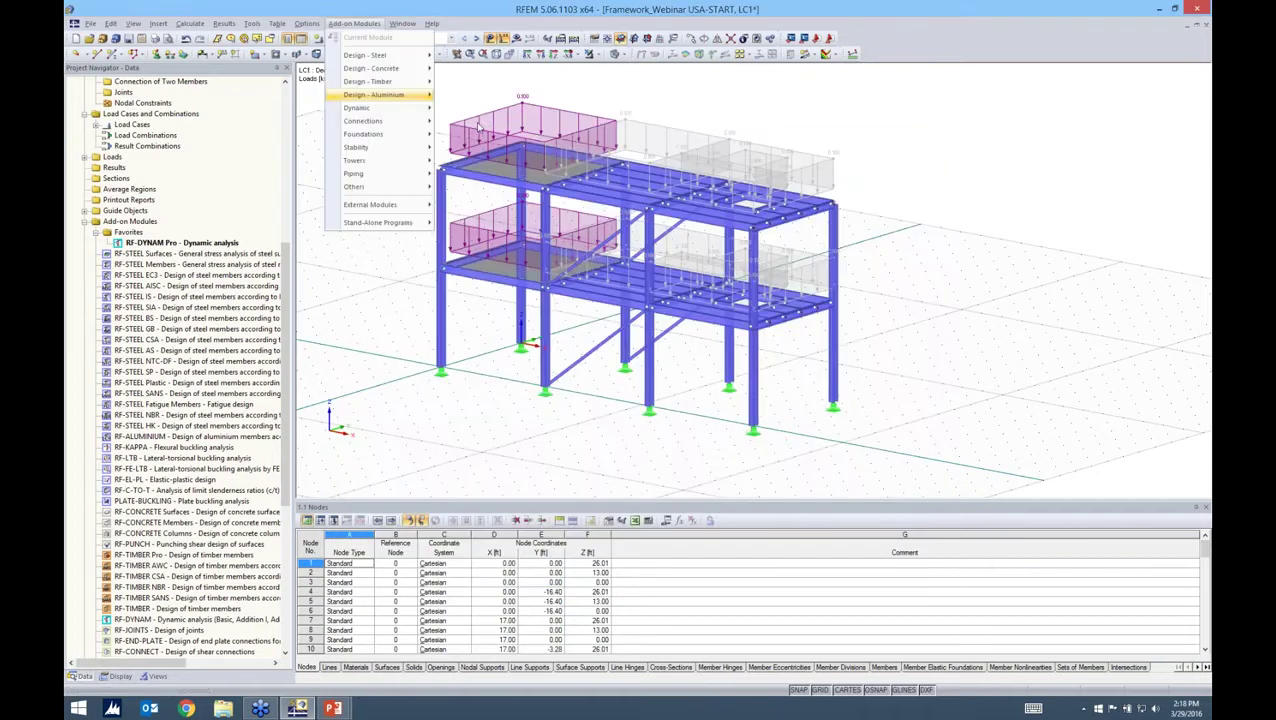
{"action": "left_click", "coordinate": [480, 110]}
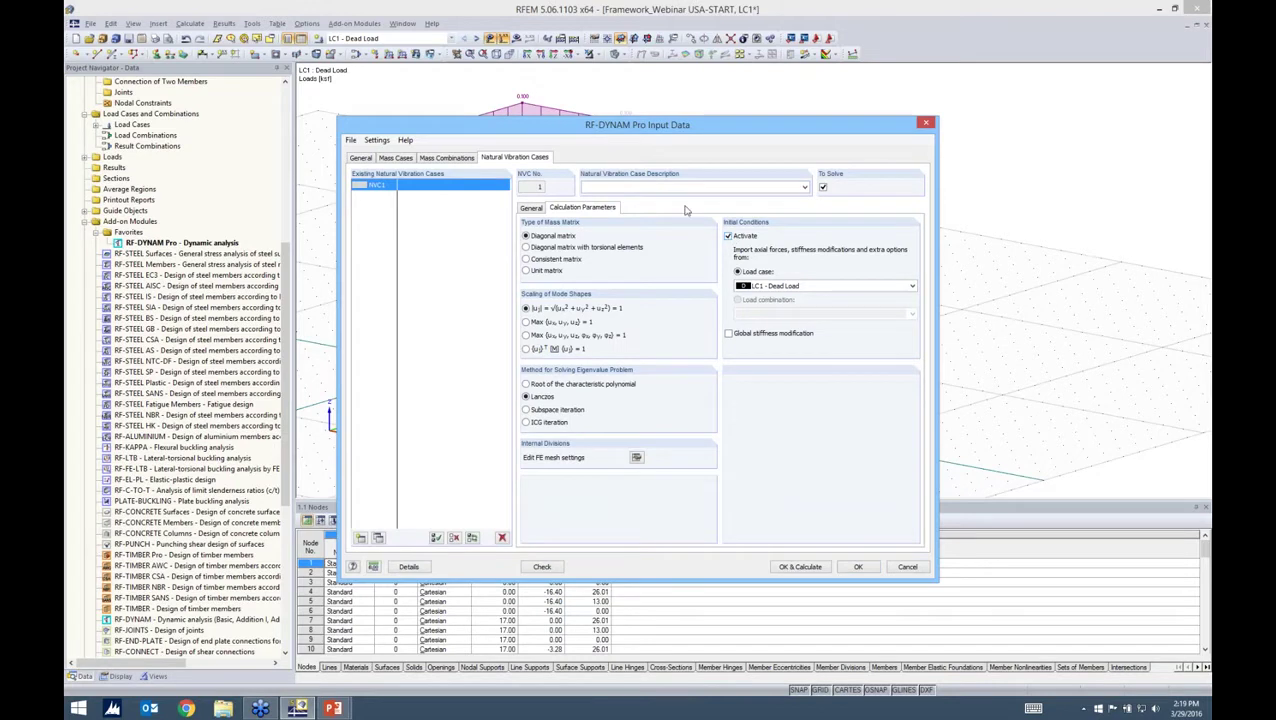
{"action": "left_click", "coordinate": [728, 238]}
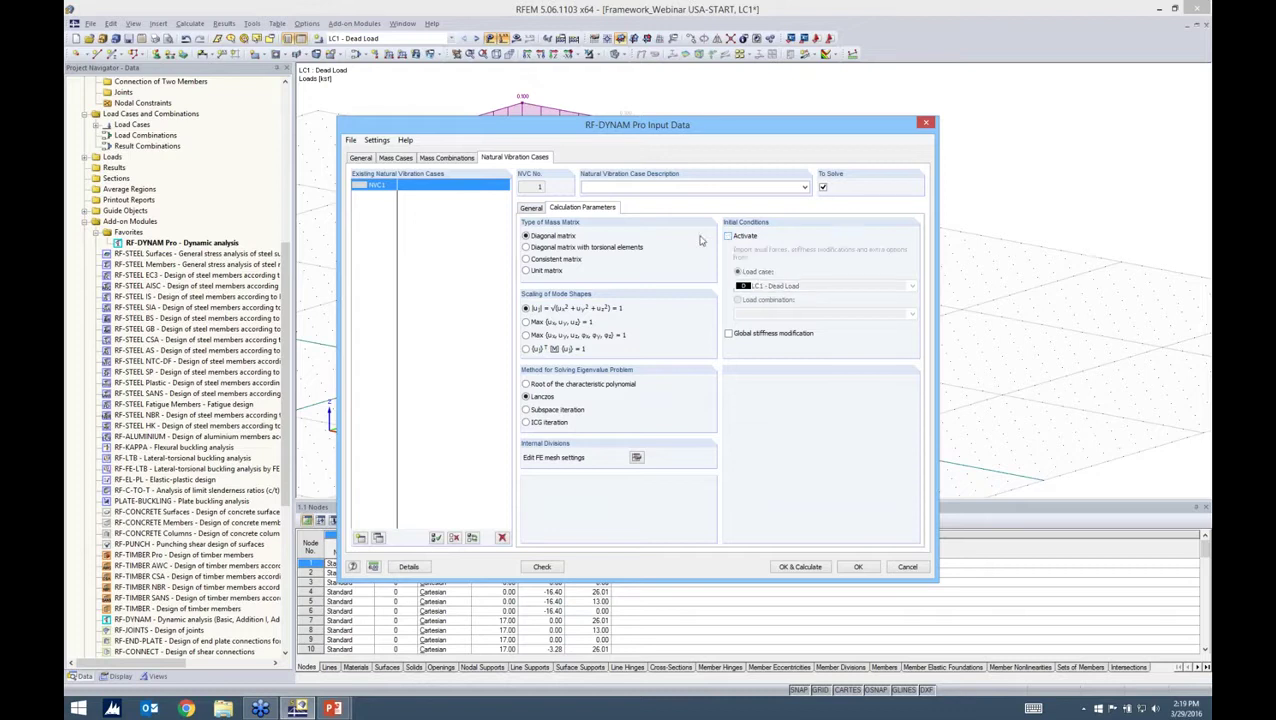
{"action": "left_click", "coordinate": [532, 208]}
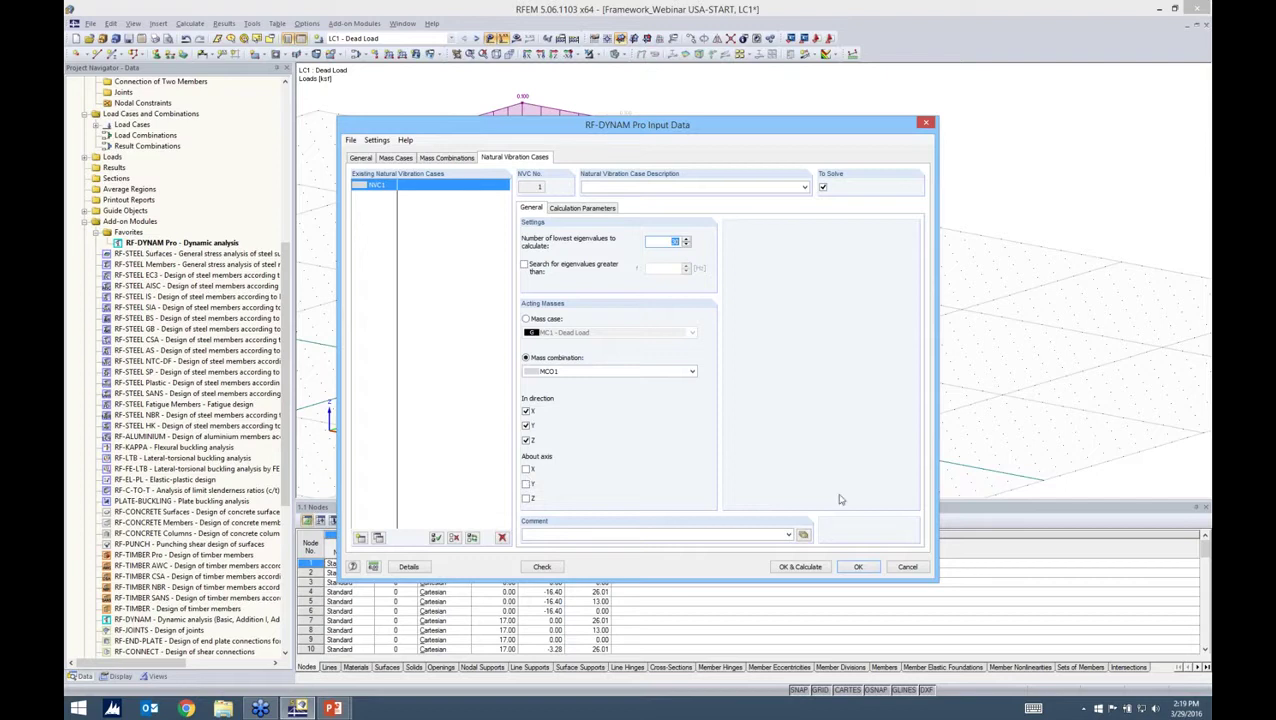
Step: Accept the input data, calculate natural vibration case NVC1 and enlarge the natural frequencies results table
{"action": "left_click", "coordinate": [800, 566]}
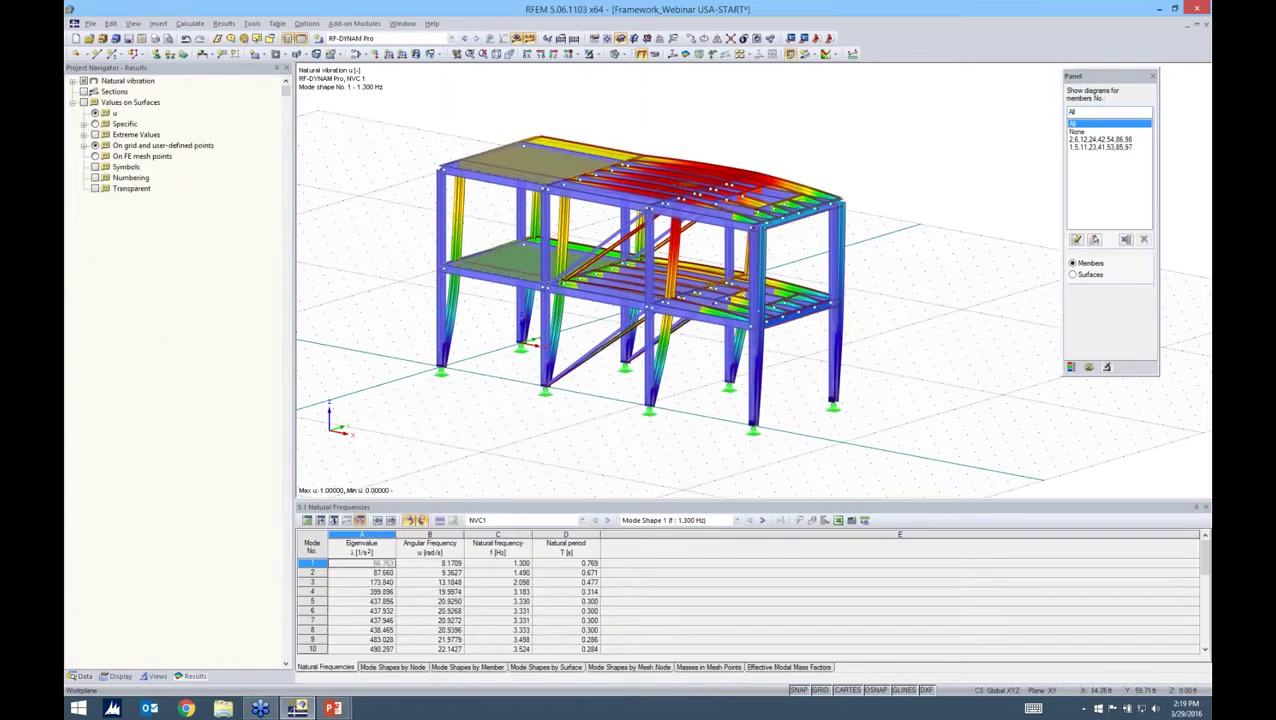
{"action": "middle_click_drag", "start_coordinate": [640, 300], "coordinate": [683, 278]}
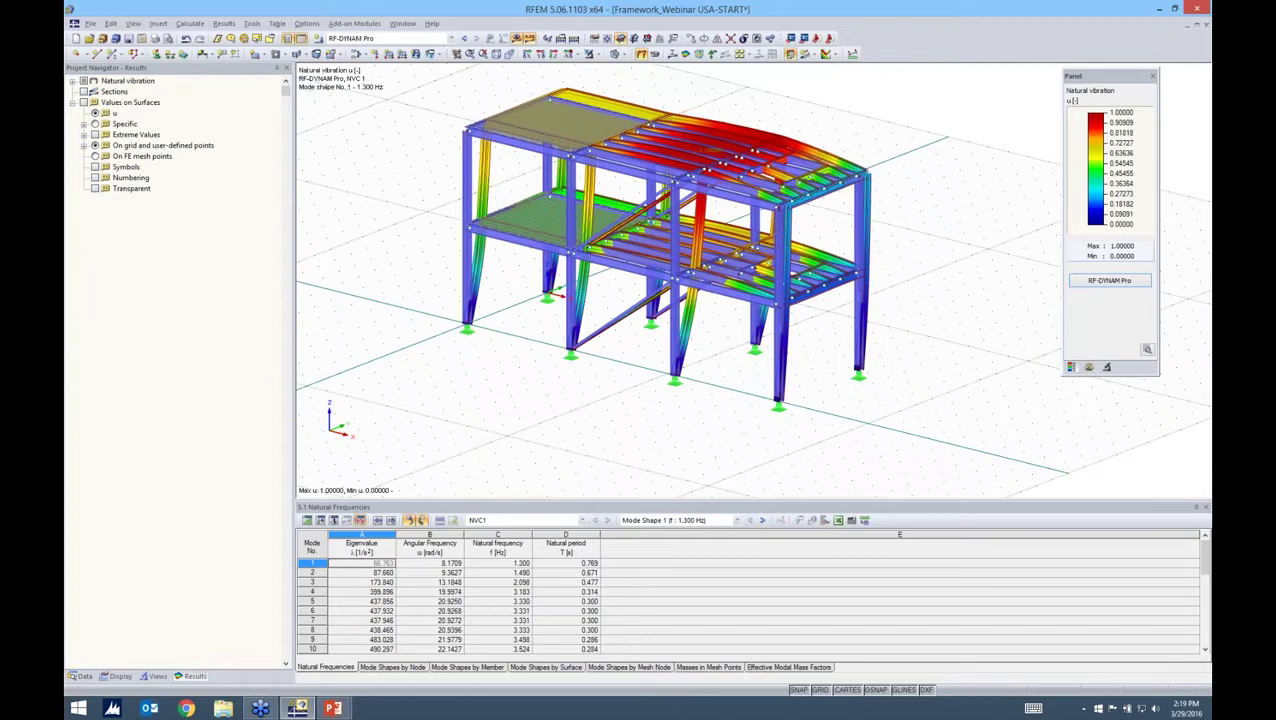
{"action": "left_click_drag", "start_coordinate": [750, 501], "coordinate": [682, 402]}
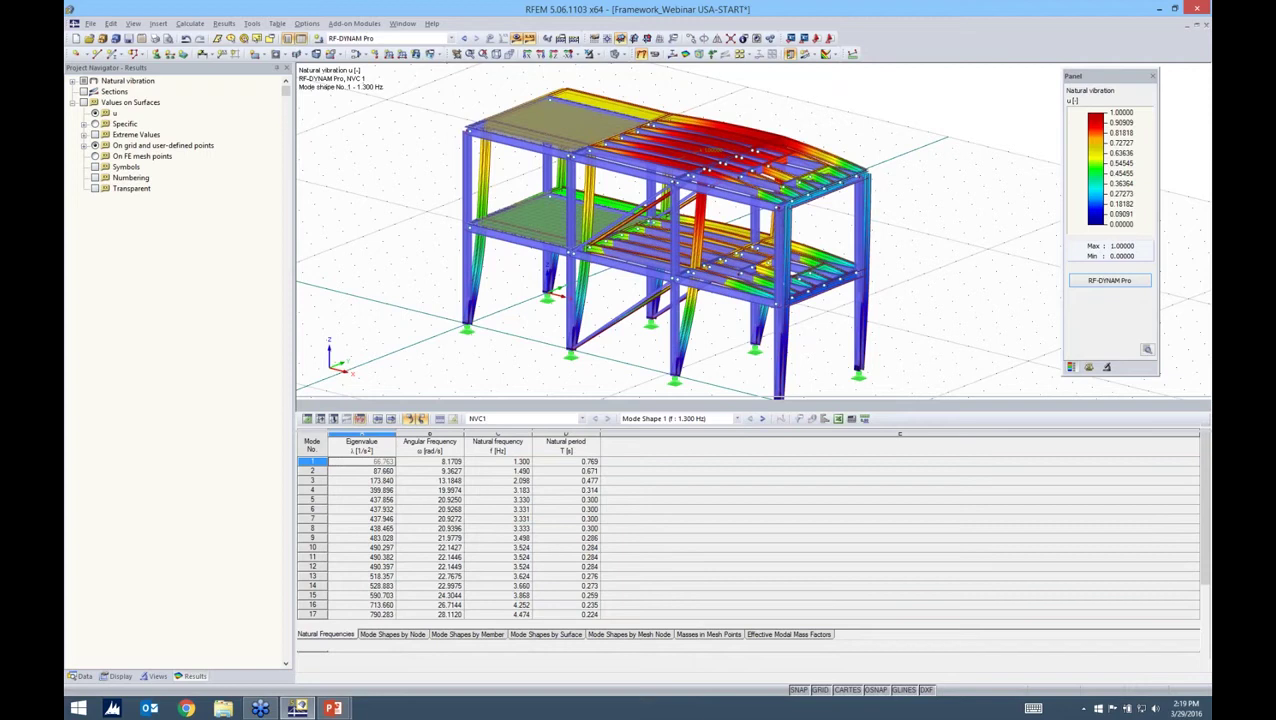
Step: Step through the deformed structure for mode shapes 2 to 7 of NVC1 in sequence
{"action": "left_click", "coordinate": [671, 420]}
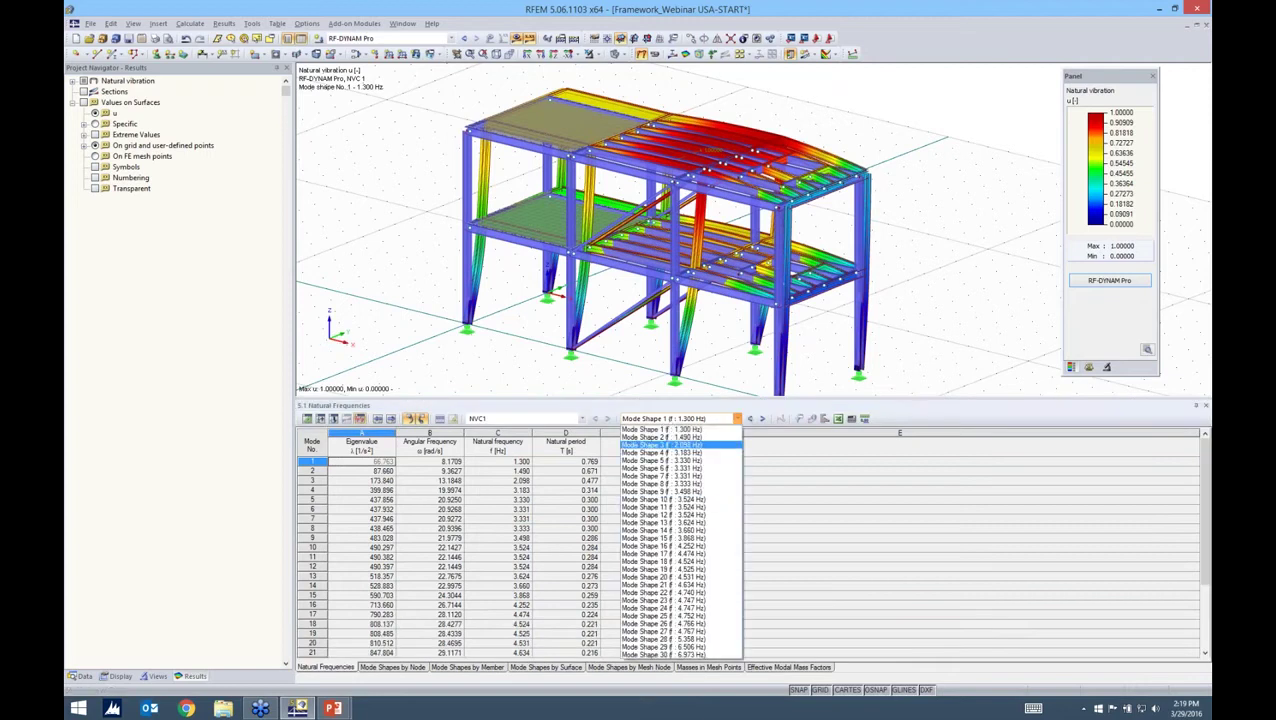
{"action": "key", "text": "Escape"}
{"action": "left_click", "coordinate": [762, 419]}
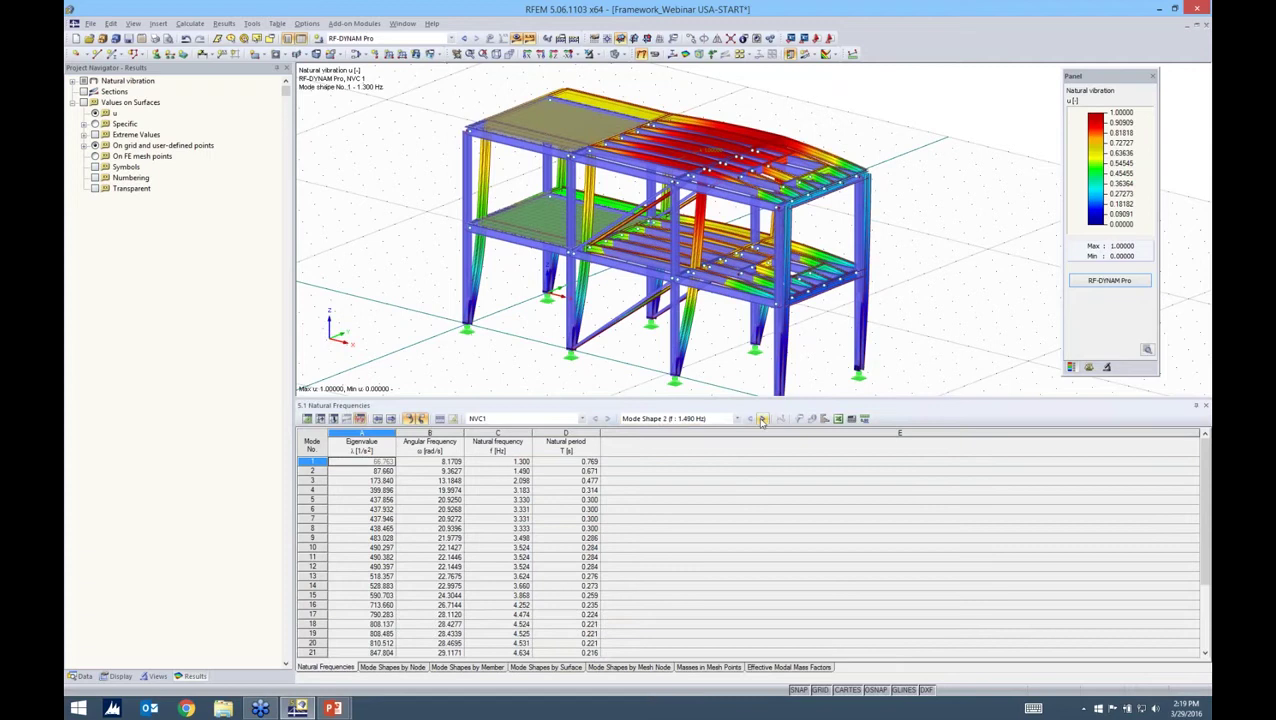
{"action": "left_click", "coordinate": [762, 419]}
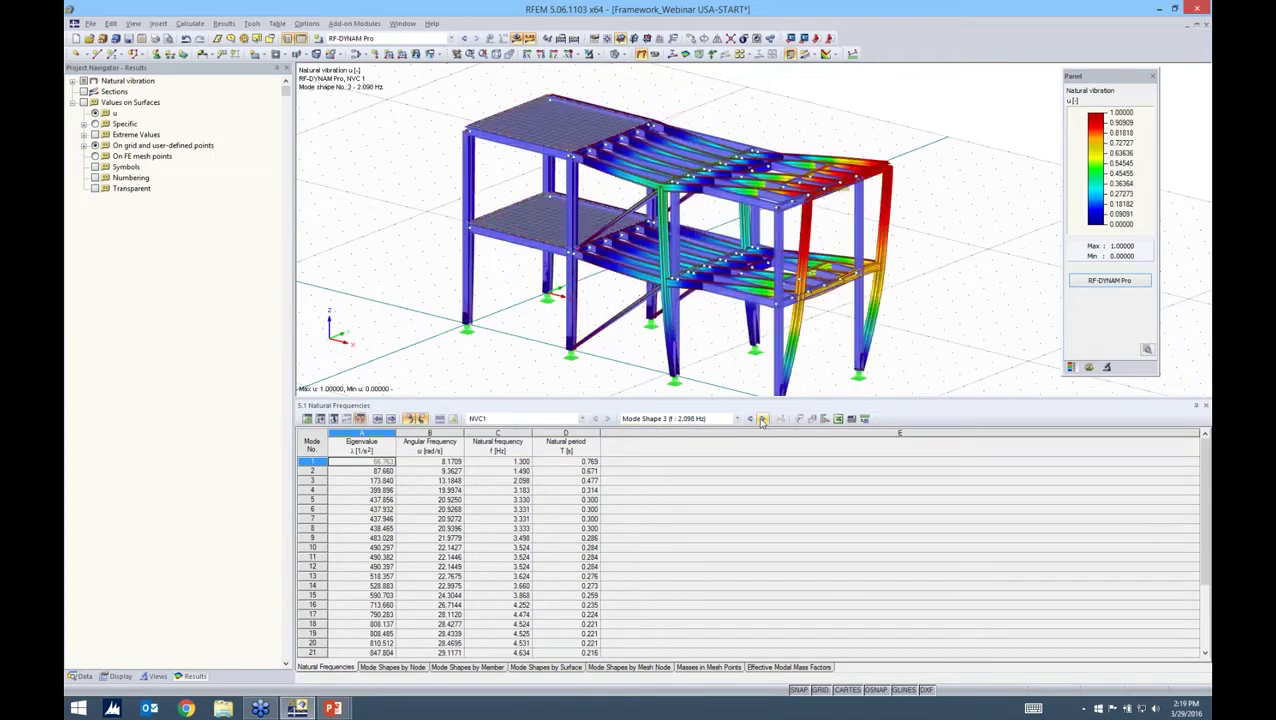
{"action": "left_click", "coordinate": [762, 419]}
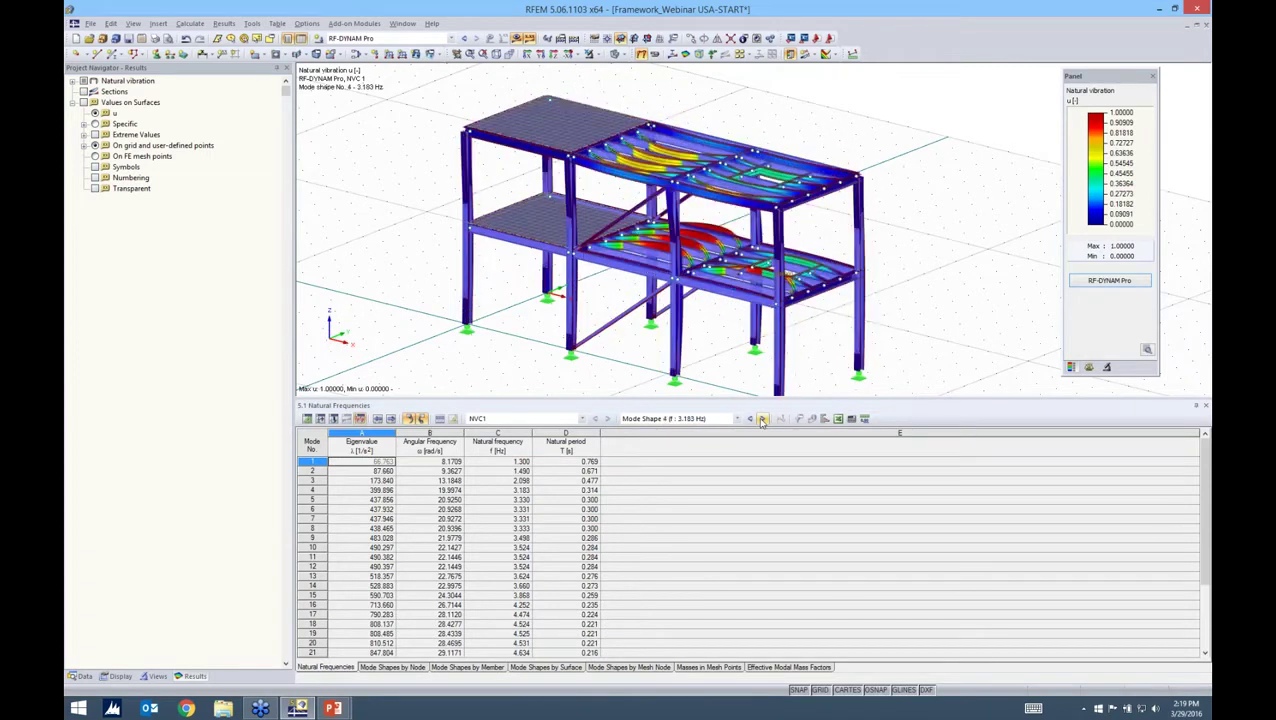
{"action": "left_click", "coordinate": [762, 419]}
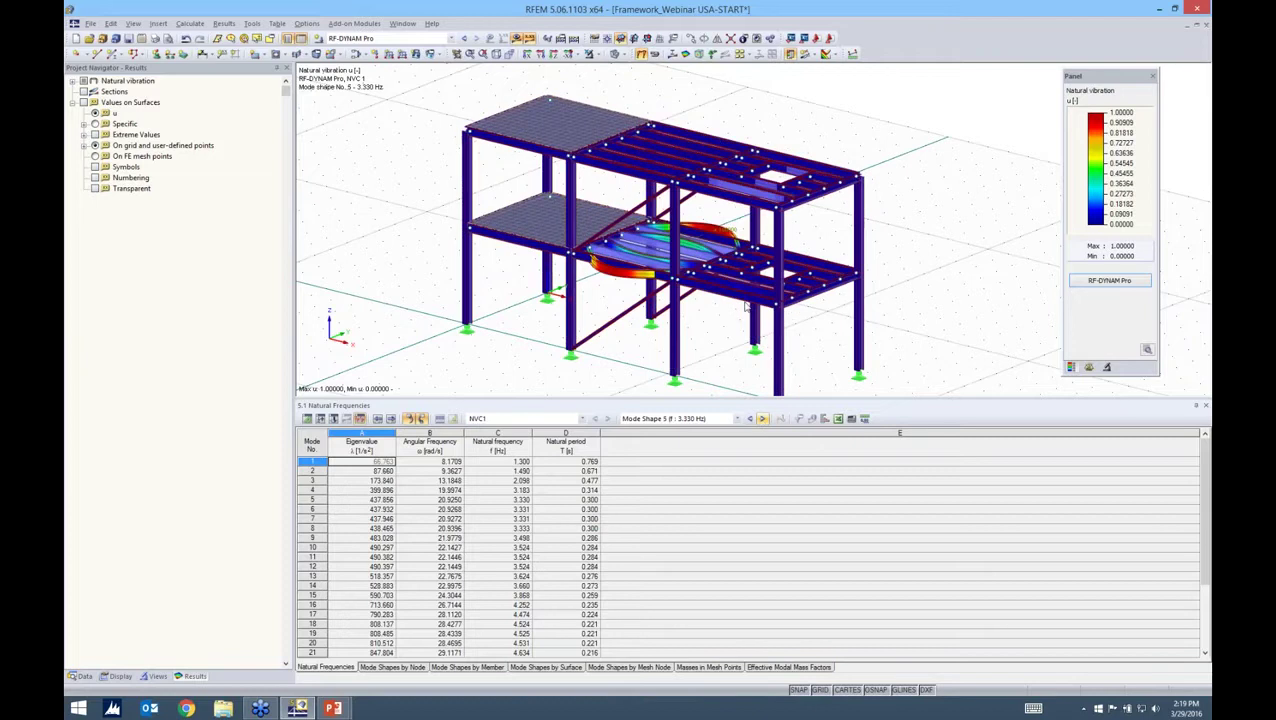
{"action": "double_click", "coordinate": [762, 419]}
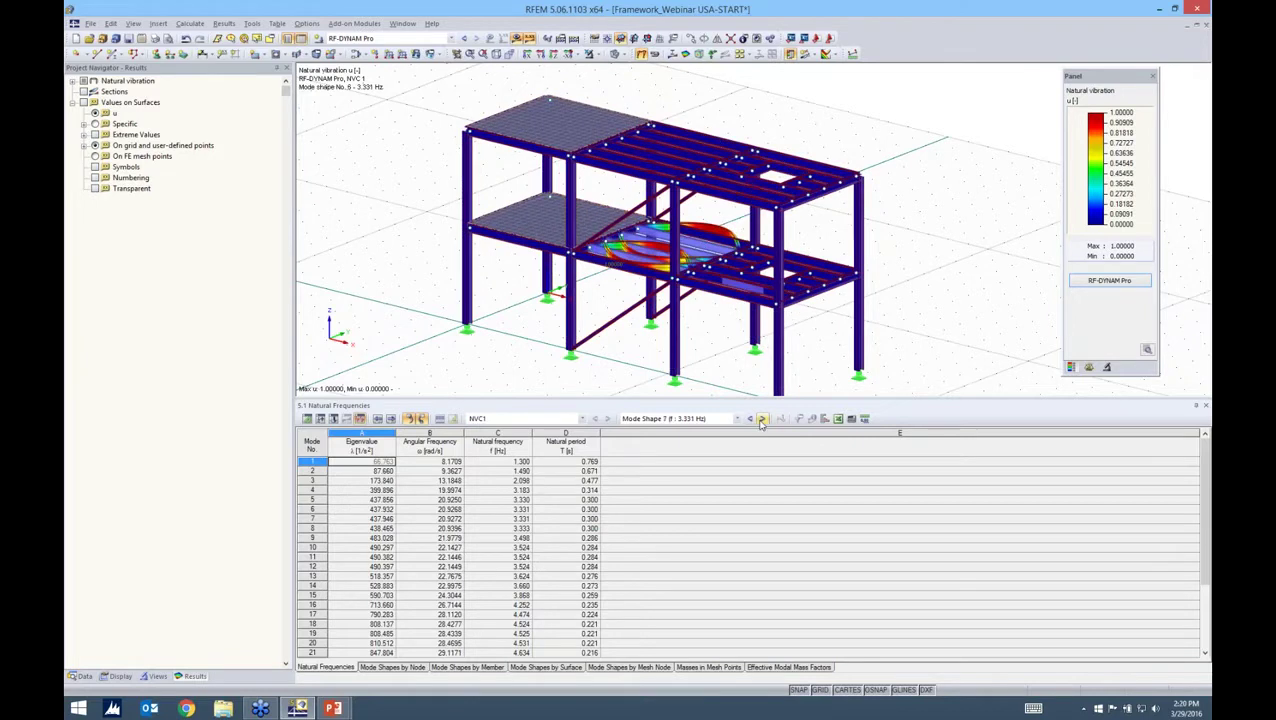
Step: Compare further NVC1 mode shapes from the natural frequencies table, including modes 8, 17 and 2, with more table rows visible
{"action": "left_click", "coordinate": [362, 499]}
{"action": "left_click", "coordinate": [362, 529]}
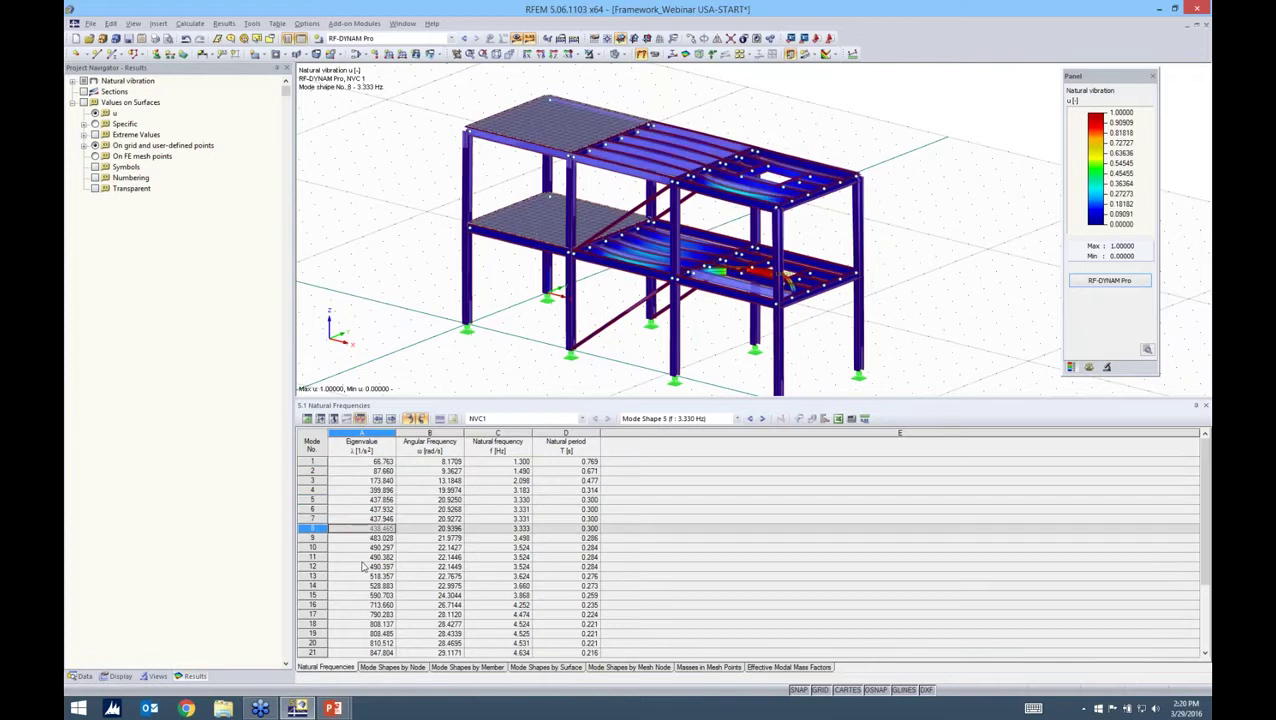
{"action": "left_click", "coordinate": [363, 558]}
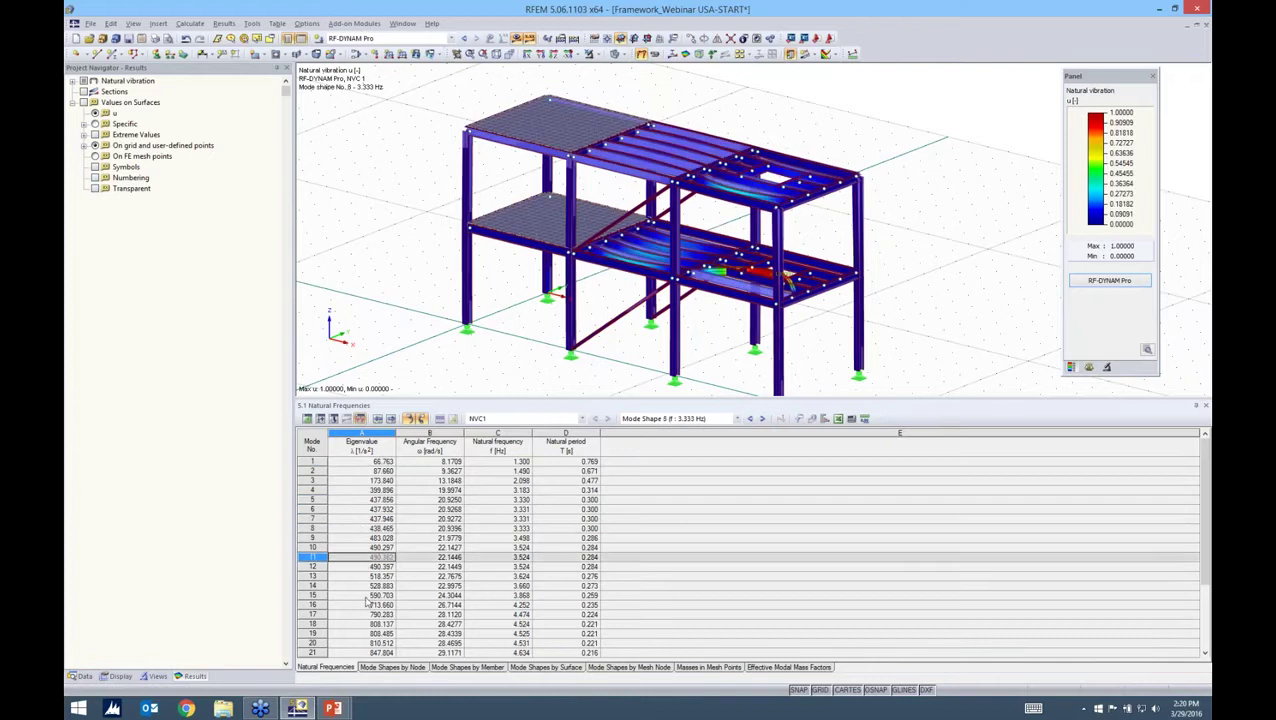
{"action": "left_click", "coordinate": [364, 613]}
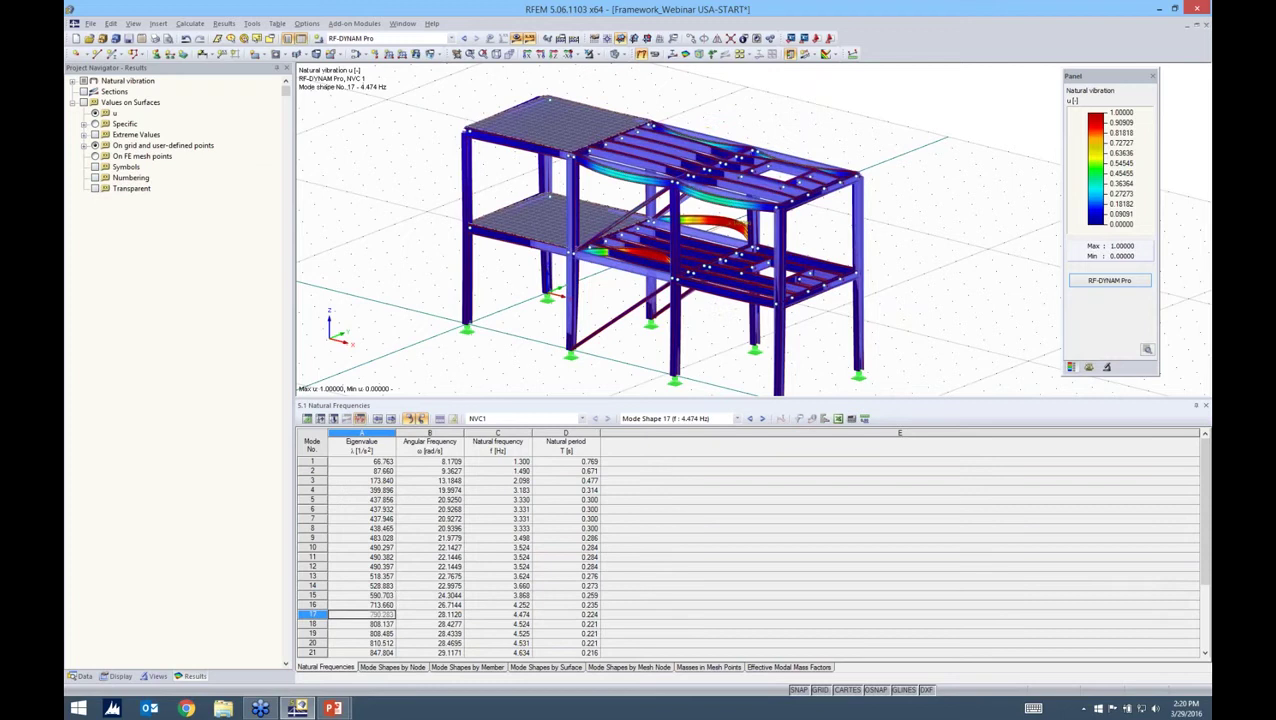
{"action": "left_click_drag", "start_coordinate": [491, 399], "coordinate": [491, 358]}
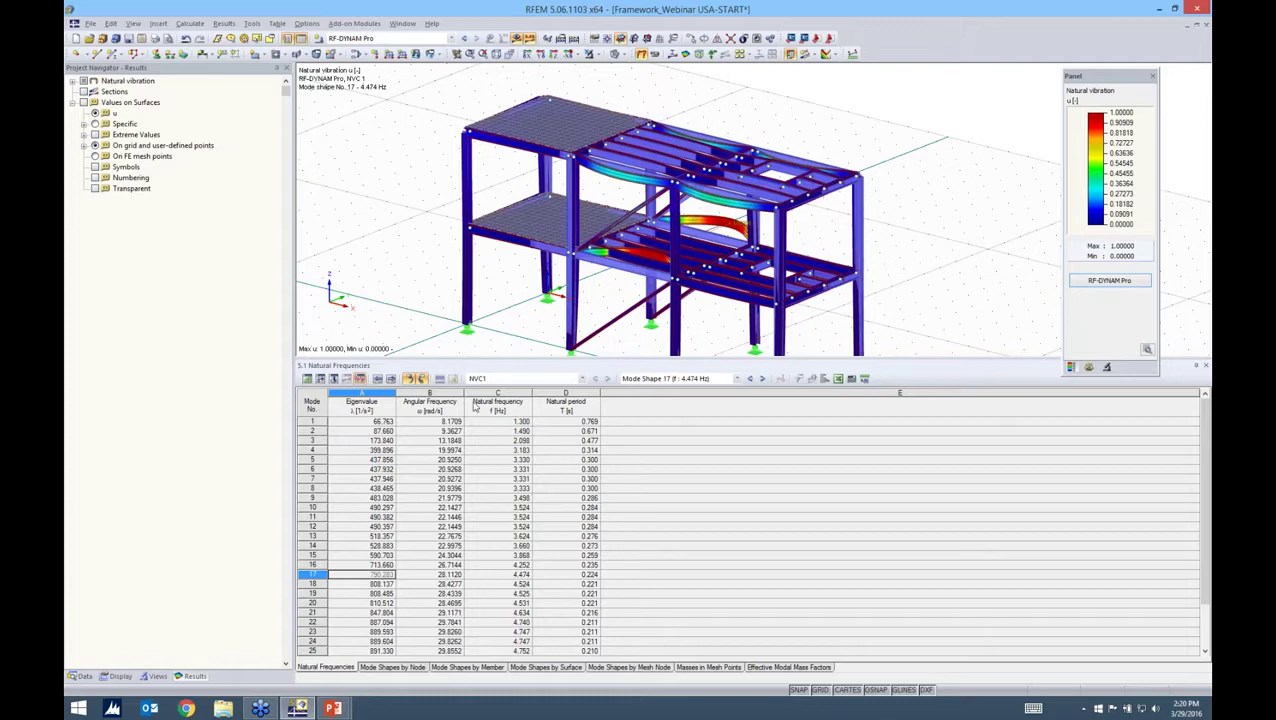
{"action": "left_click", "coordinate": [583, 380]}
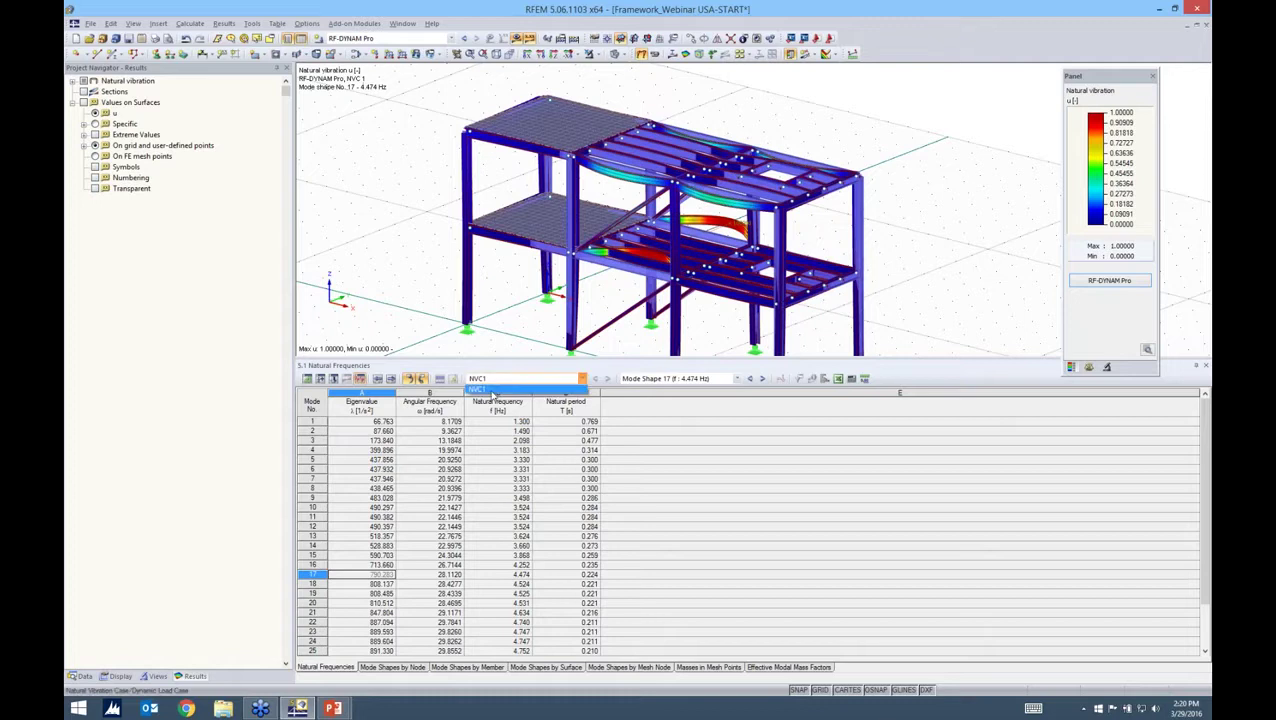
{"action": "left_click", "coordinate": [489, 390]}
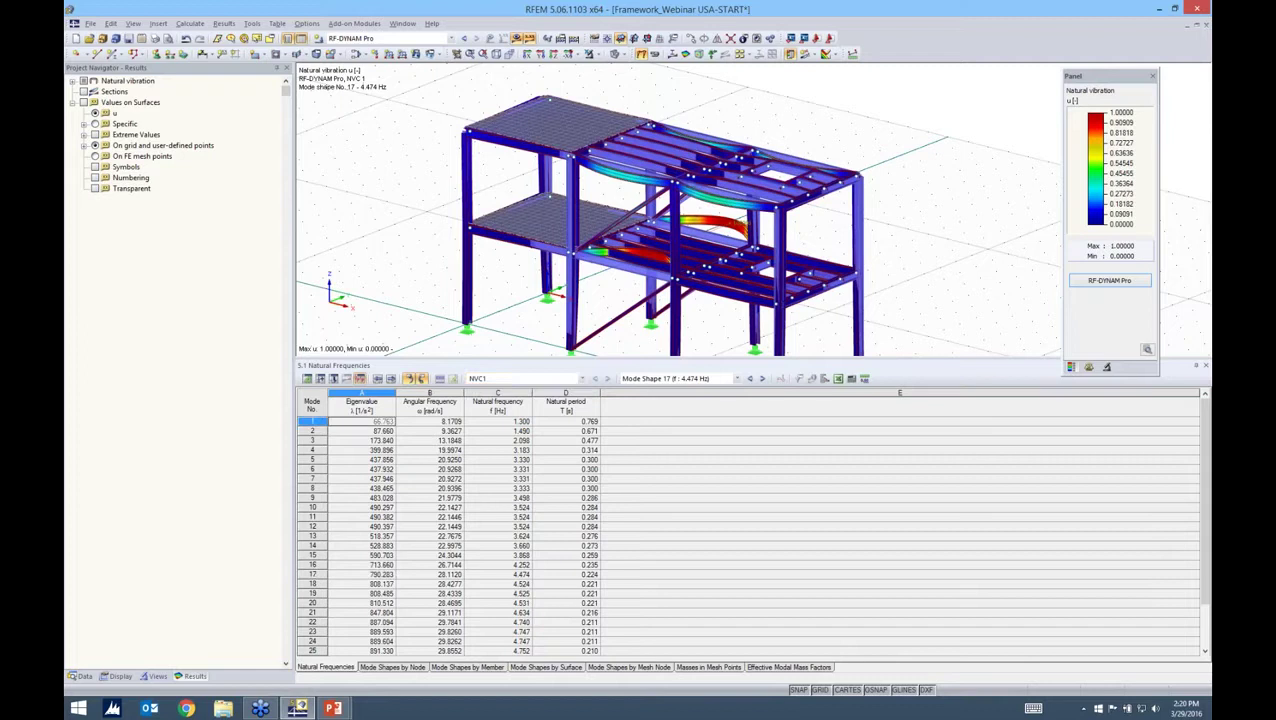
{"action": "left_click", "coordinate": [350, 432]}
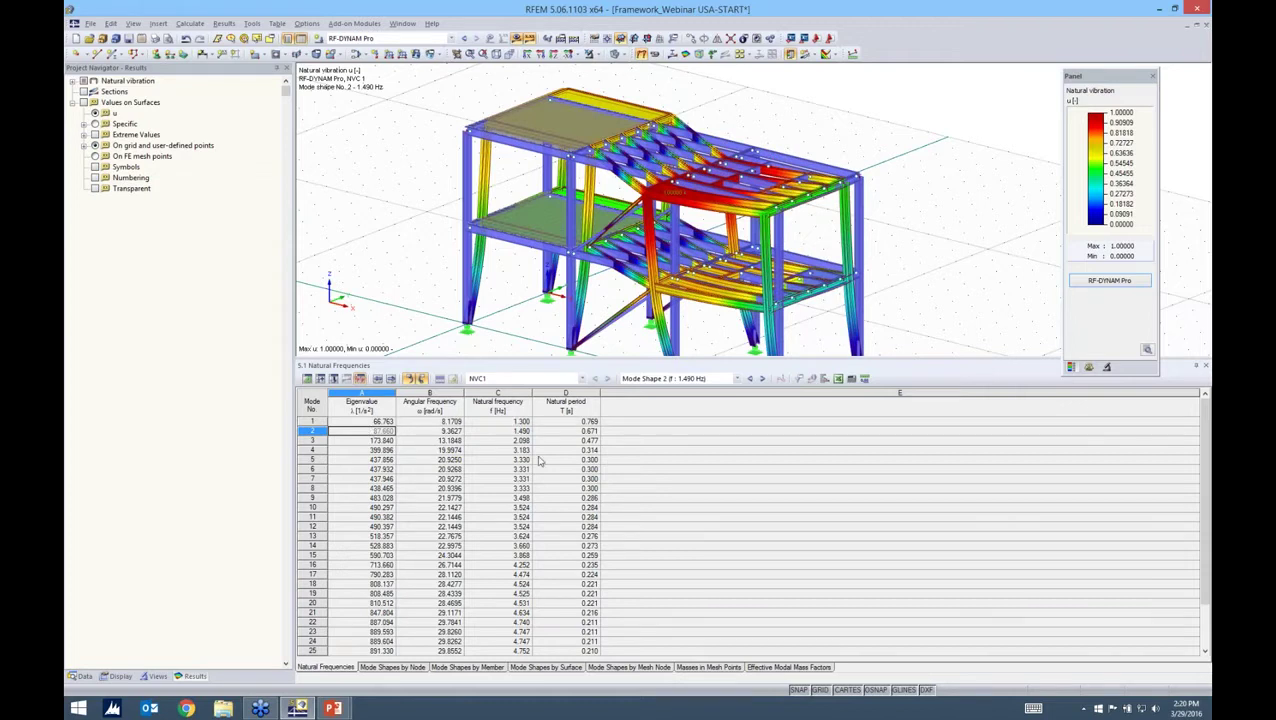
Step: Examine the mode shapes by node, going through the standardized displacements and rotations of node 1 up to the first row of node 2
{"action": "left_click", "coordinate": [392, 667]}
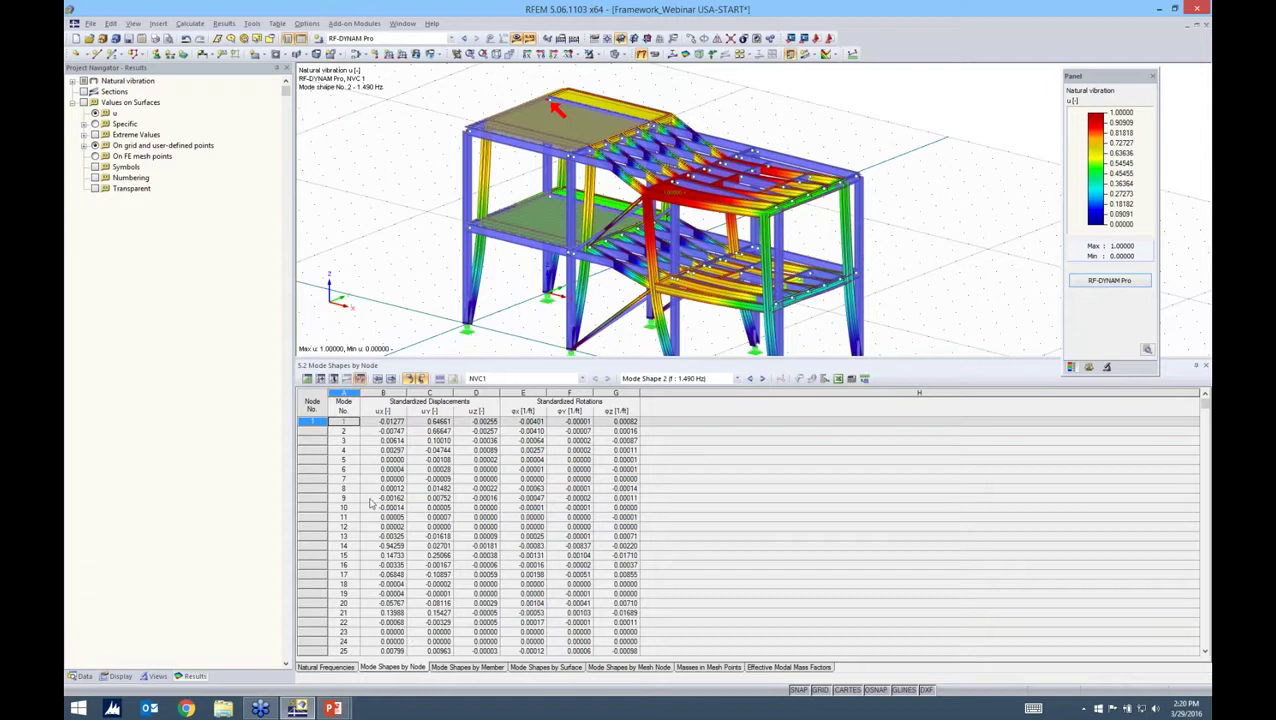
{"action": "scroll", "coordinate": [348, 645], "scroll_direction": "down", "scroll_amount": 1}
{"action": "scroll", "coordinate": [348, 645], "scroll_direction": "down", "scroll_amount": 1}
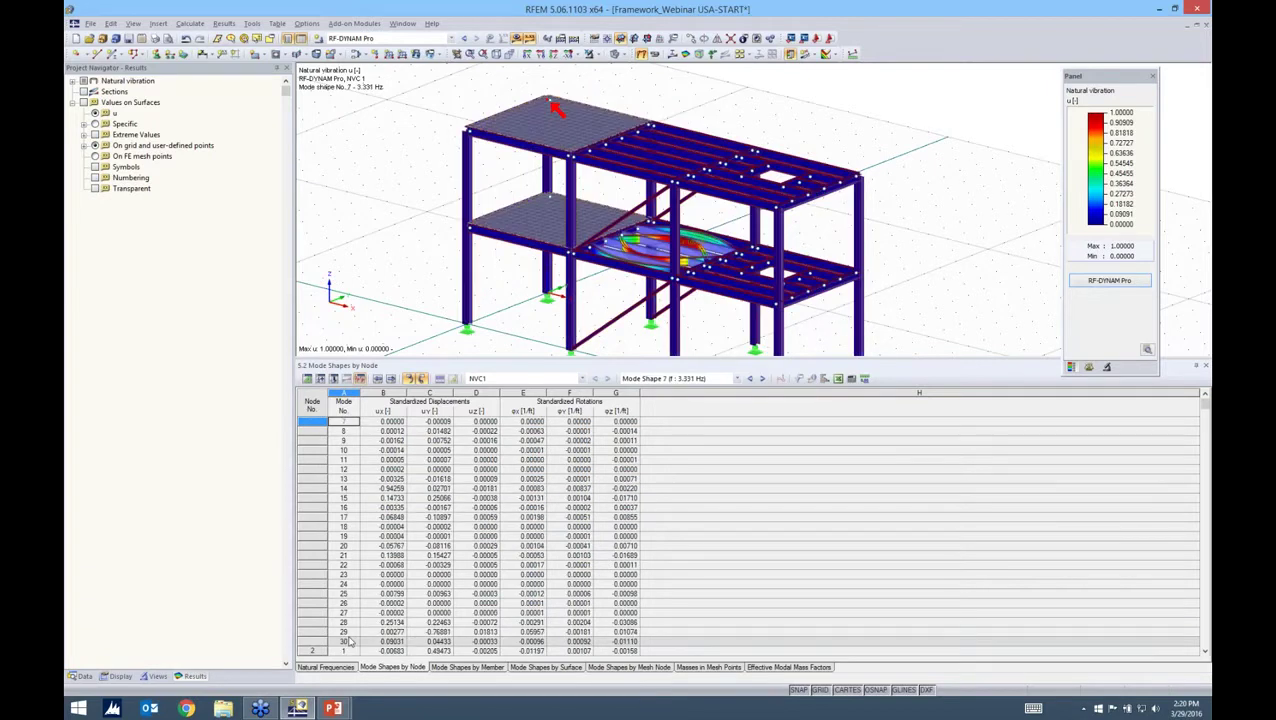
{"action": "left_click", "coordinate": [343, 612]}
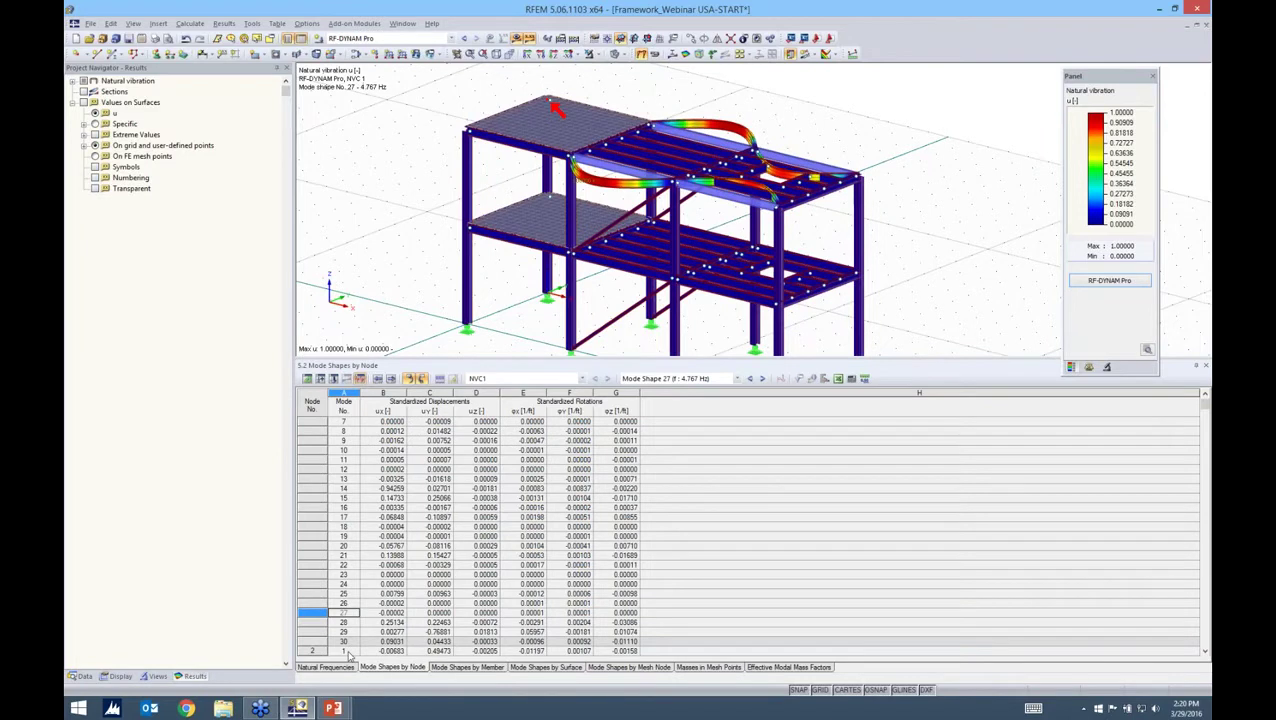
{"action": "left_click", "coordinate": [345, 651]}
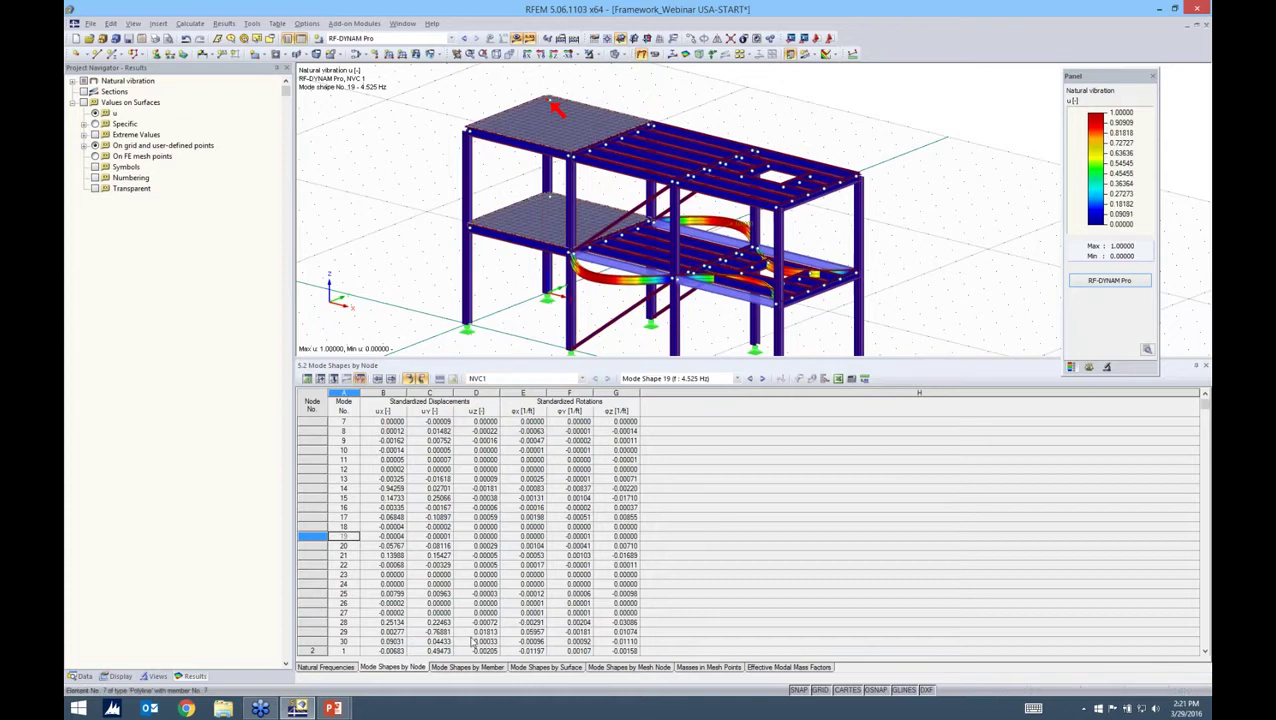
Step: Review the mode shapes by member and by surface, going through surface 1 from mesh point 1 to mesh point 7
{"action": "left_click", "coordinate": [466, 667]}
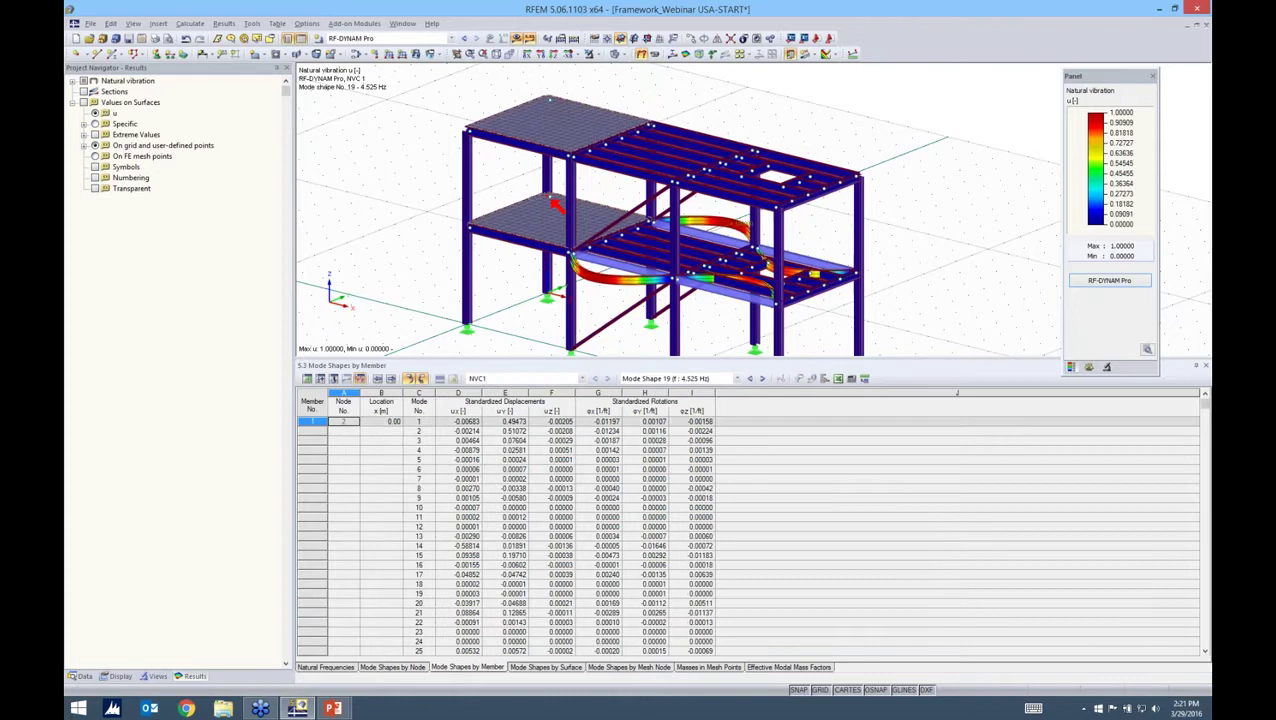
{"action": "left_click", "coordinate": [545, 667]}
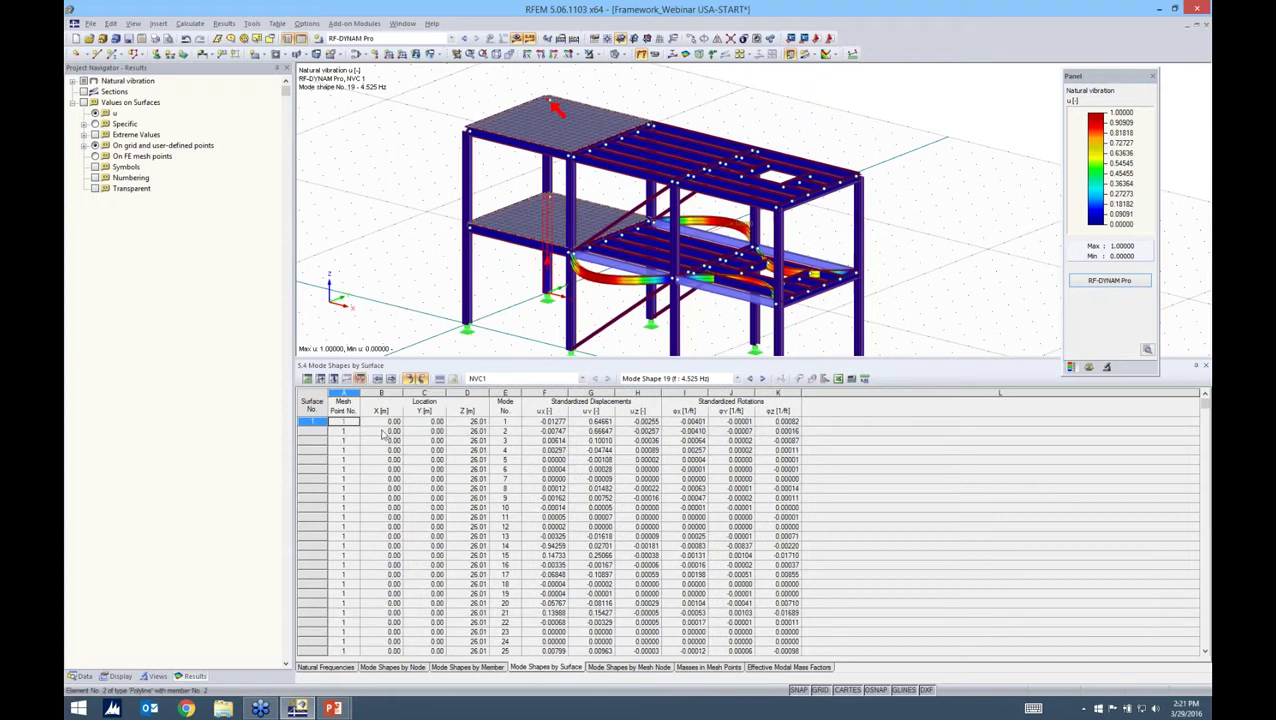
{"action": "left_click", "coordinate": [349, 643]}
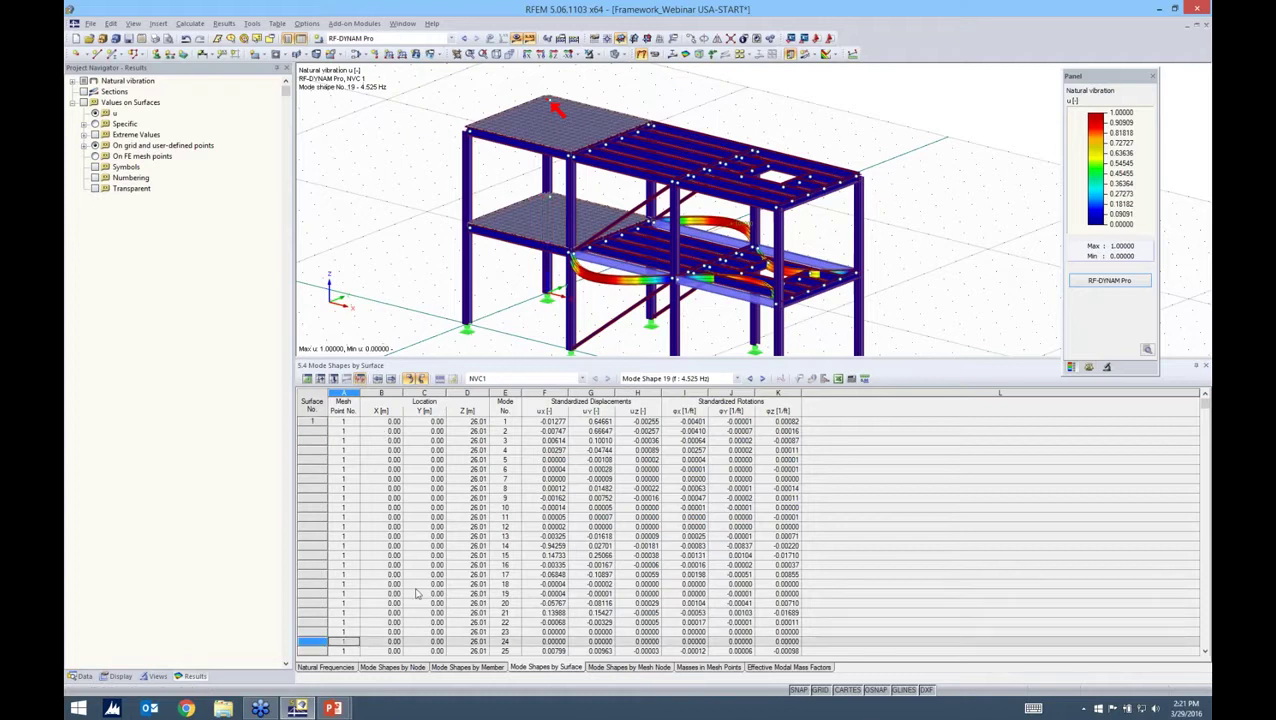
{"action": "left_click", "coordinate": [418, 593]}
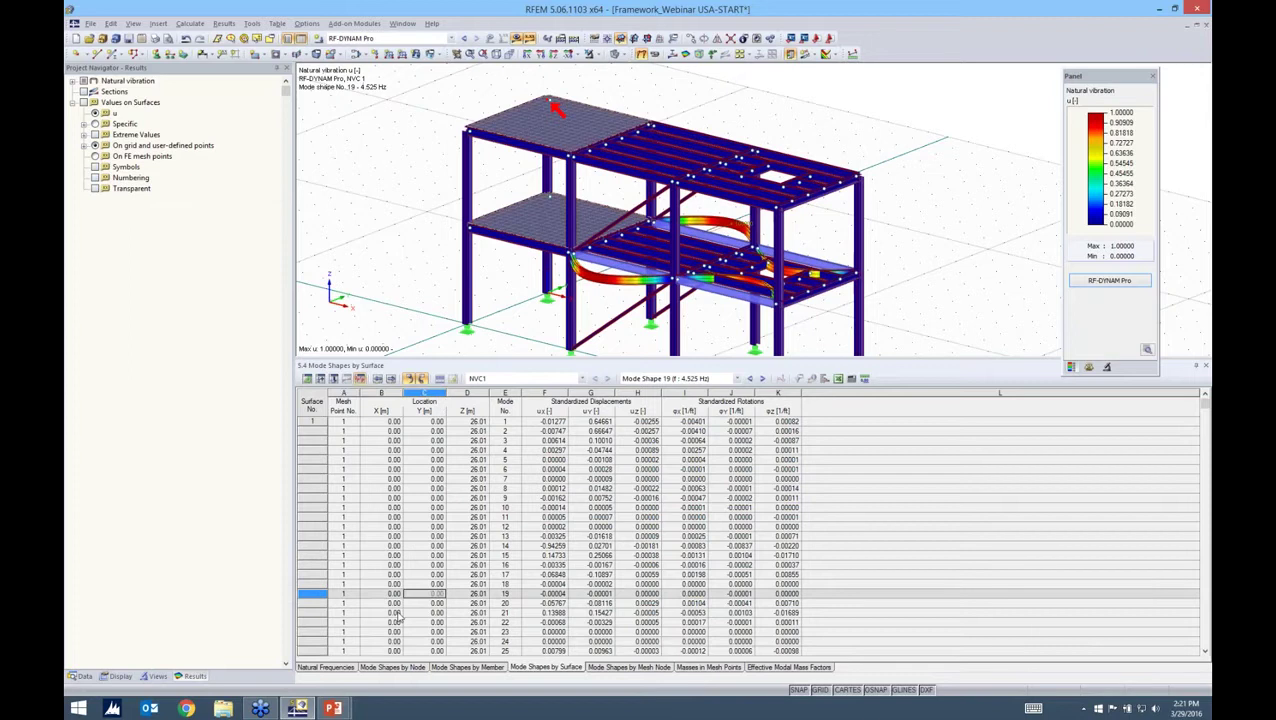
{"action": "scroll", "coordinate": [397, 620], "scroll_direction": "down", "scroll_amount": 8}
{"action": "left_click", "coordinate": [394, 612]}
{"action": "scroll", "coordinate": [395, 633], "scroll_direction": "down", "scroll_amount": 6}
{"action": "left_click", "coordinate": [395, 632]}
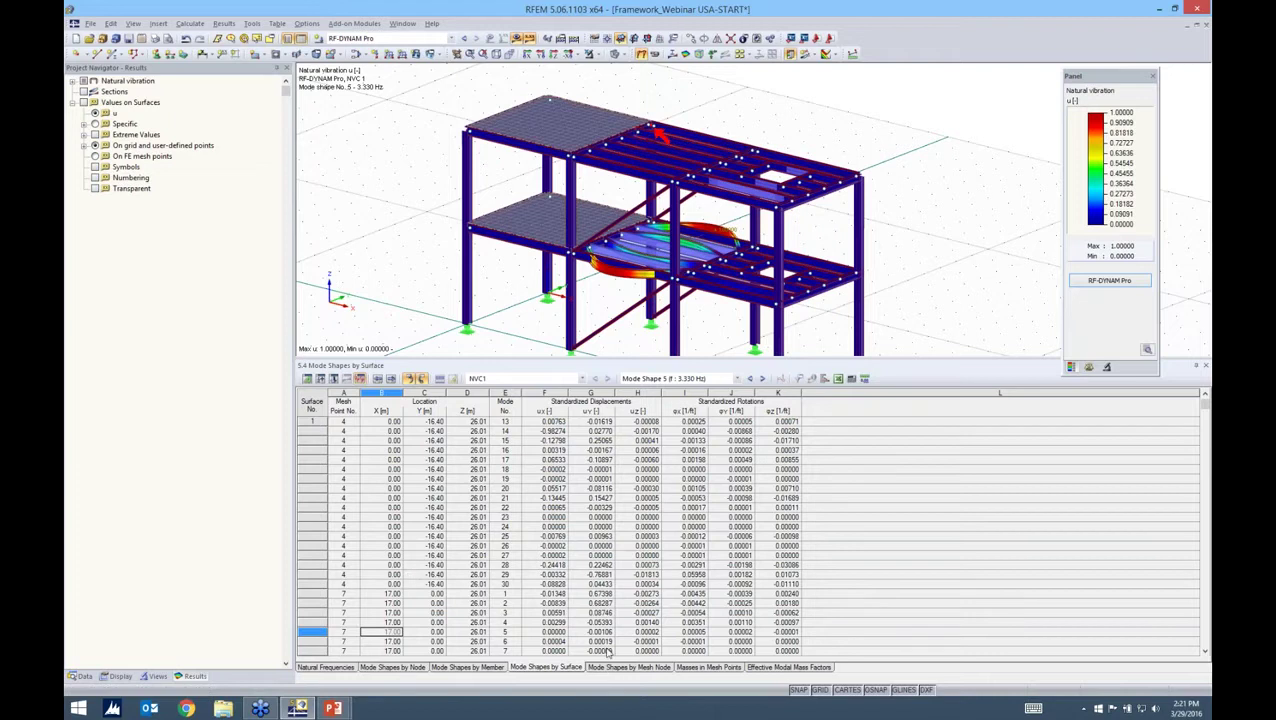
Step: Examine the mode shapes by mesh node, displaying modes 12, 17, 19 and 20 for mesh point 1
{"action": "left_click", "coordinate": [628, 667]}
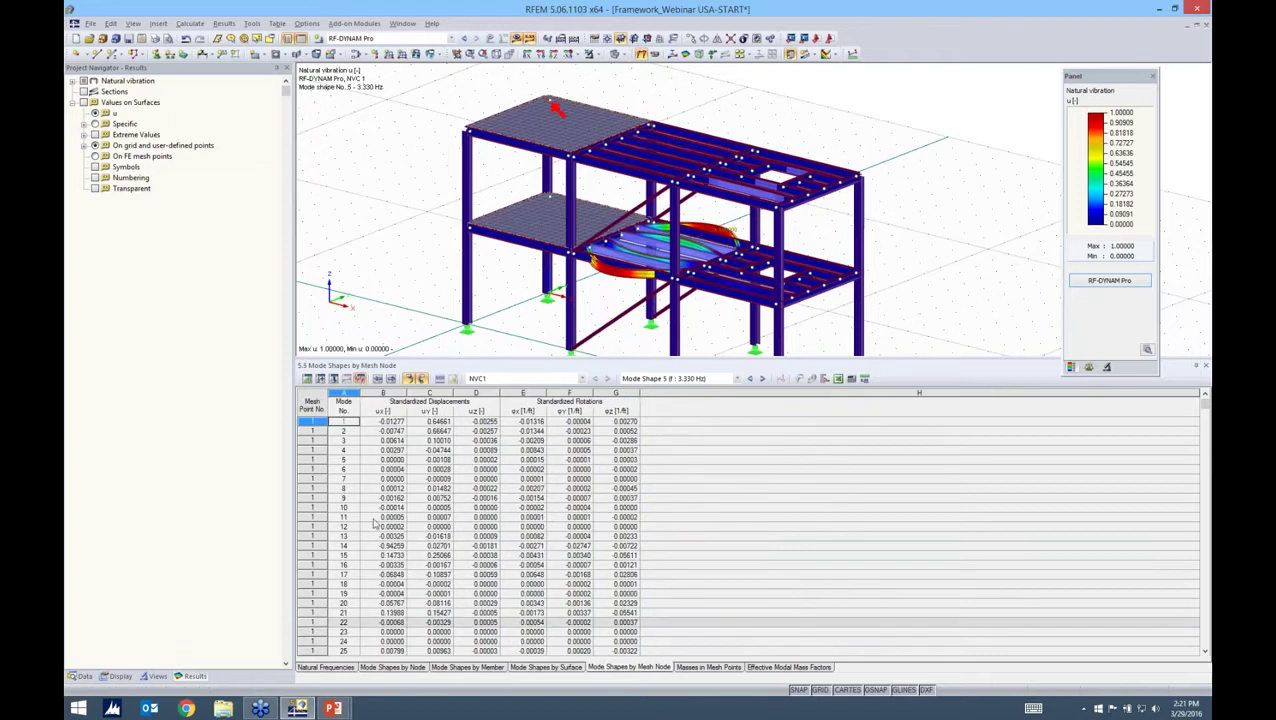
{"action": "left_click", "coordinate": [389, 479]}
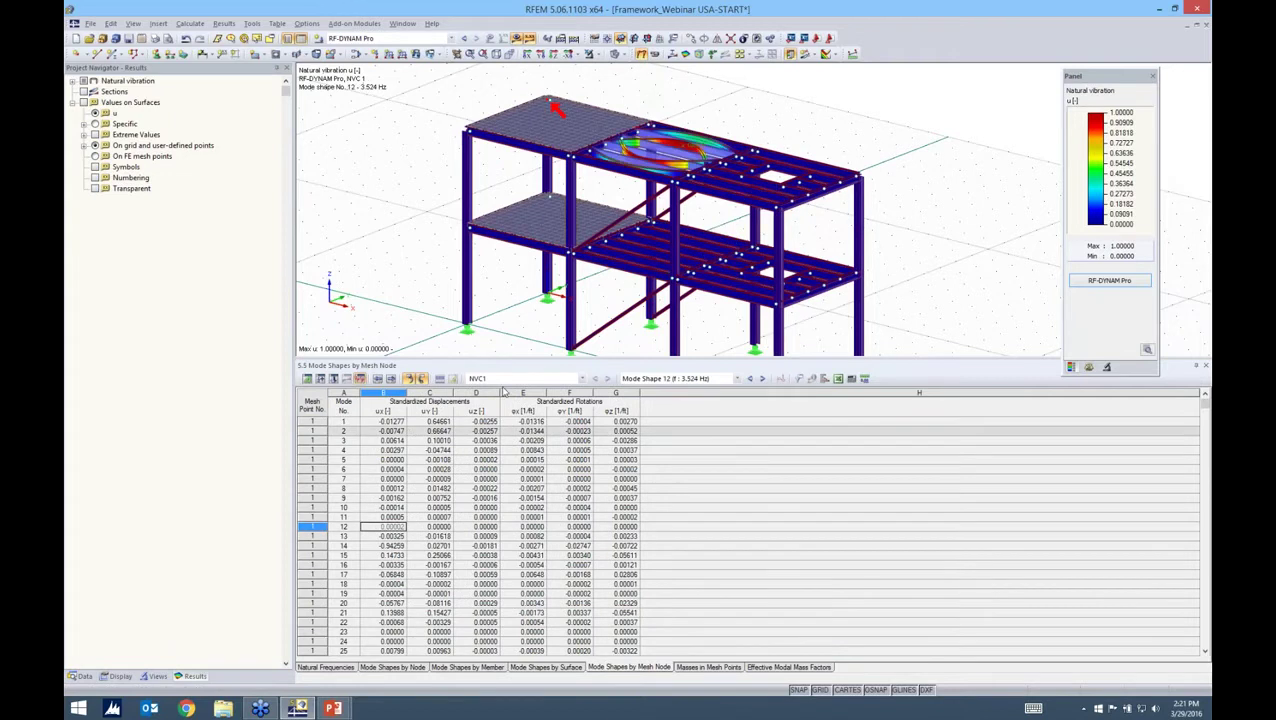
{"action": "left_click", "coordinate": [388, 574]}
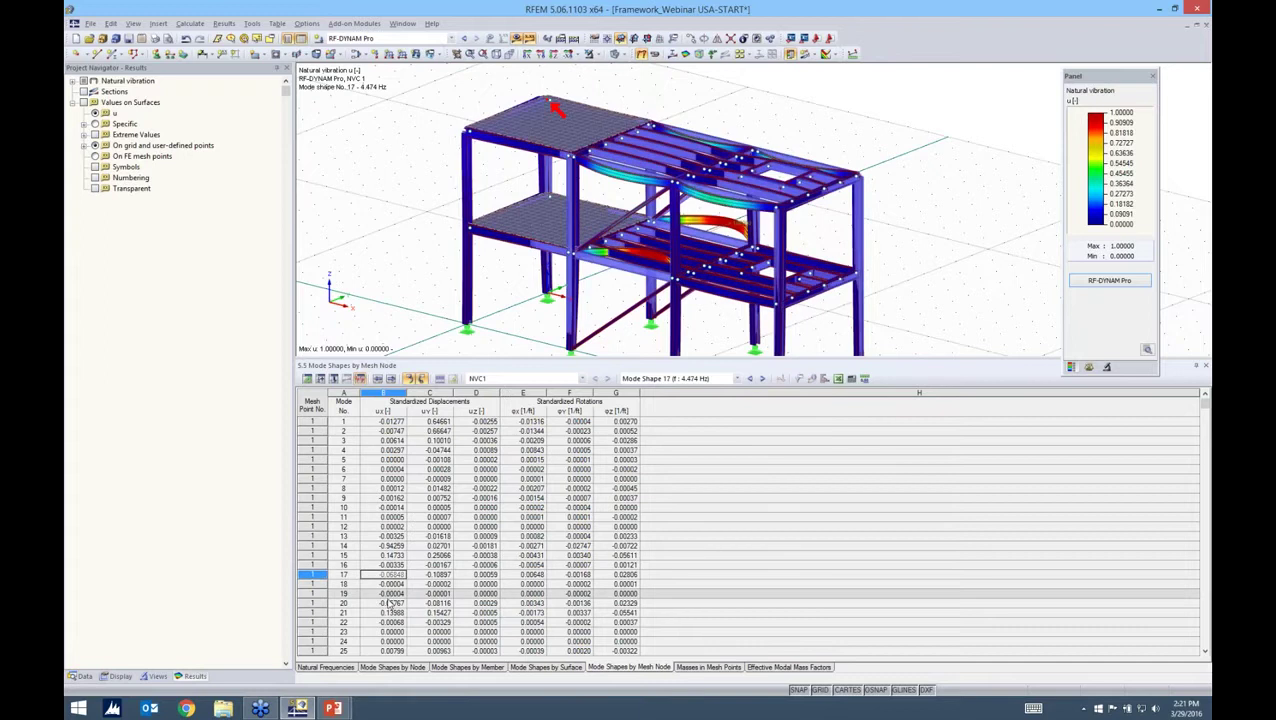
{"action": "left_click", "coordinate": [390, 593]}
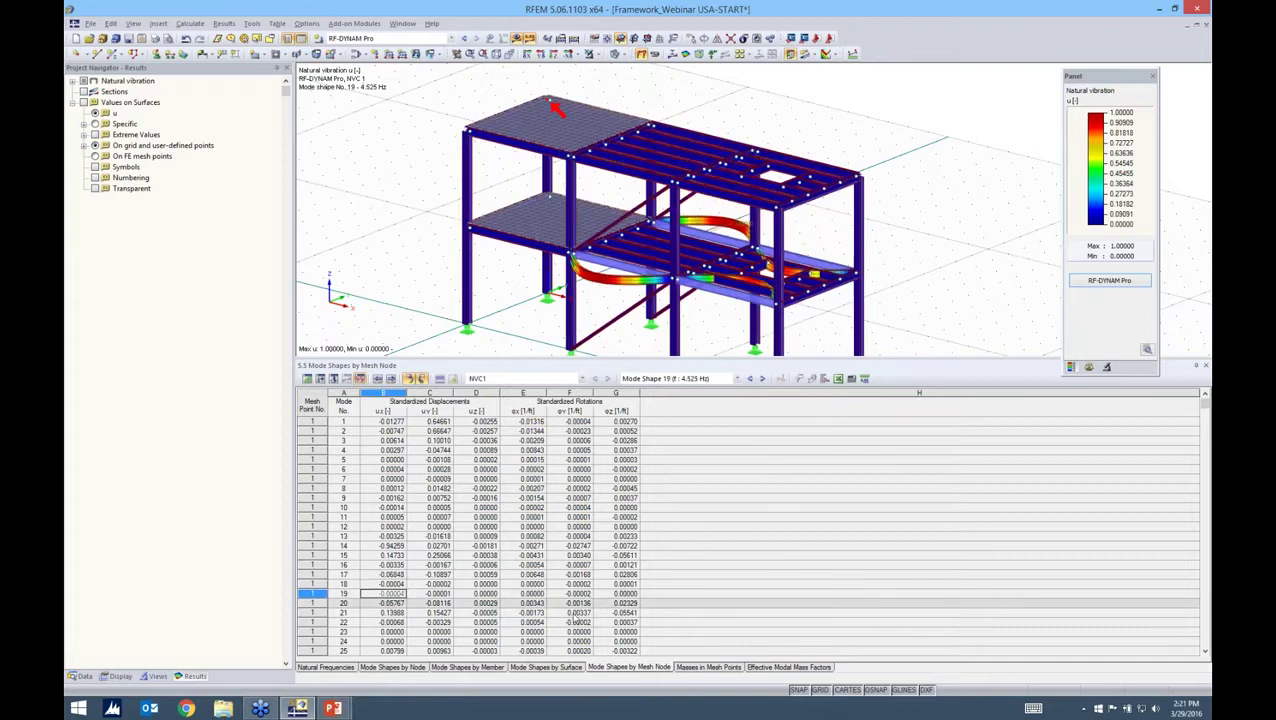
{"action": "key", "text": "Down"}
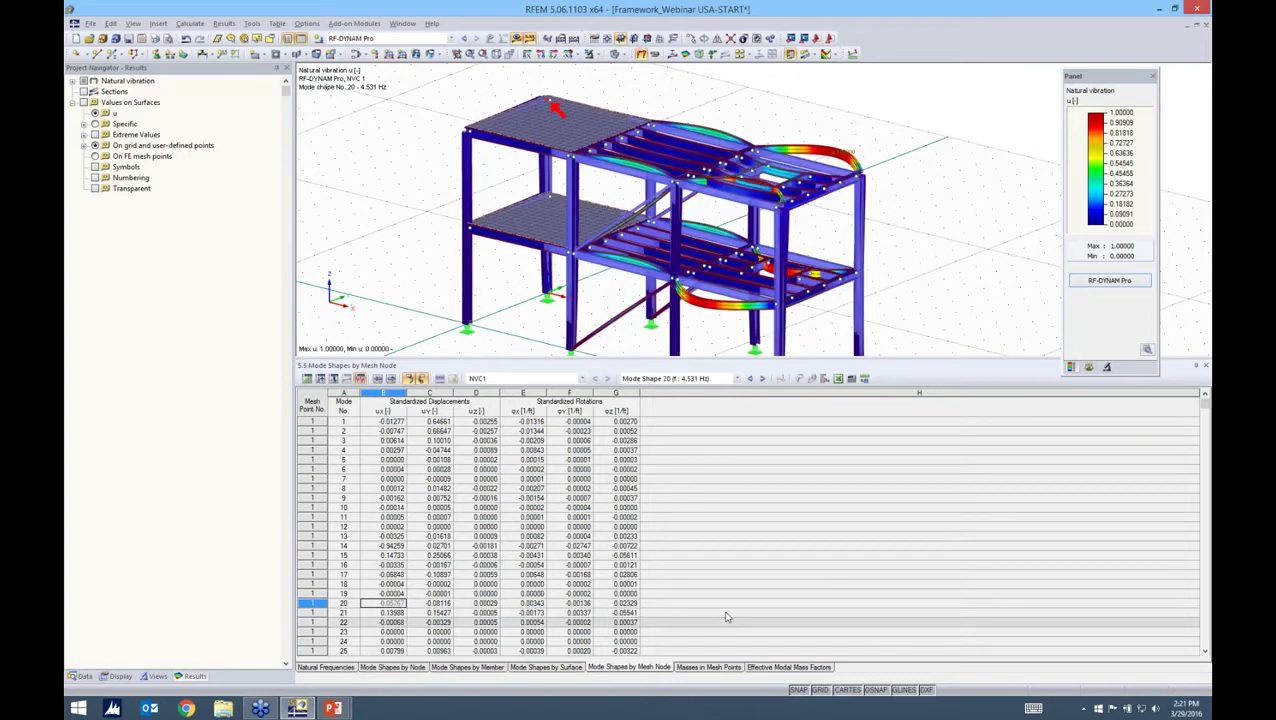
Step: Check the summed masses in the mesh points and the Y-direction effective modal mass factor of mode 1
{"action": "left_click", "coordinate": [708, 666]}
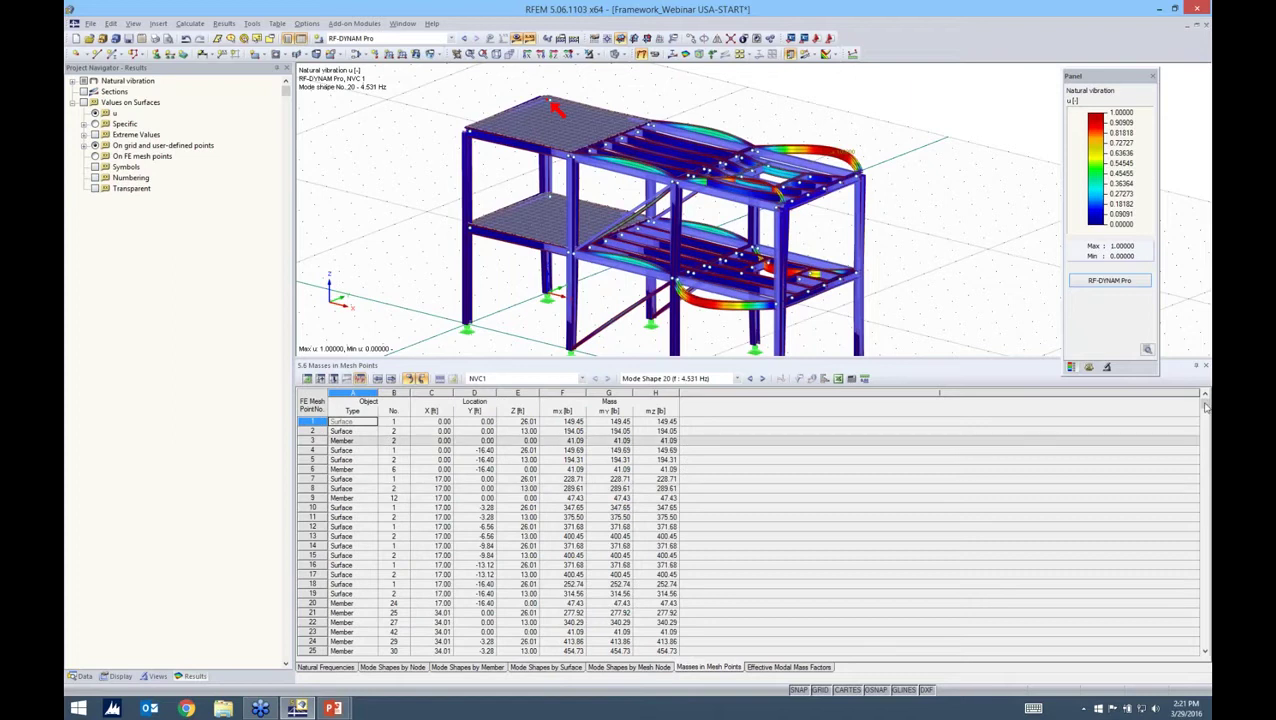
{"action": "left_click_drag", "start_coordinate": [1205, 405], "coordinate": [1205, 640]}
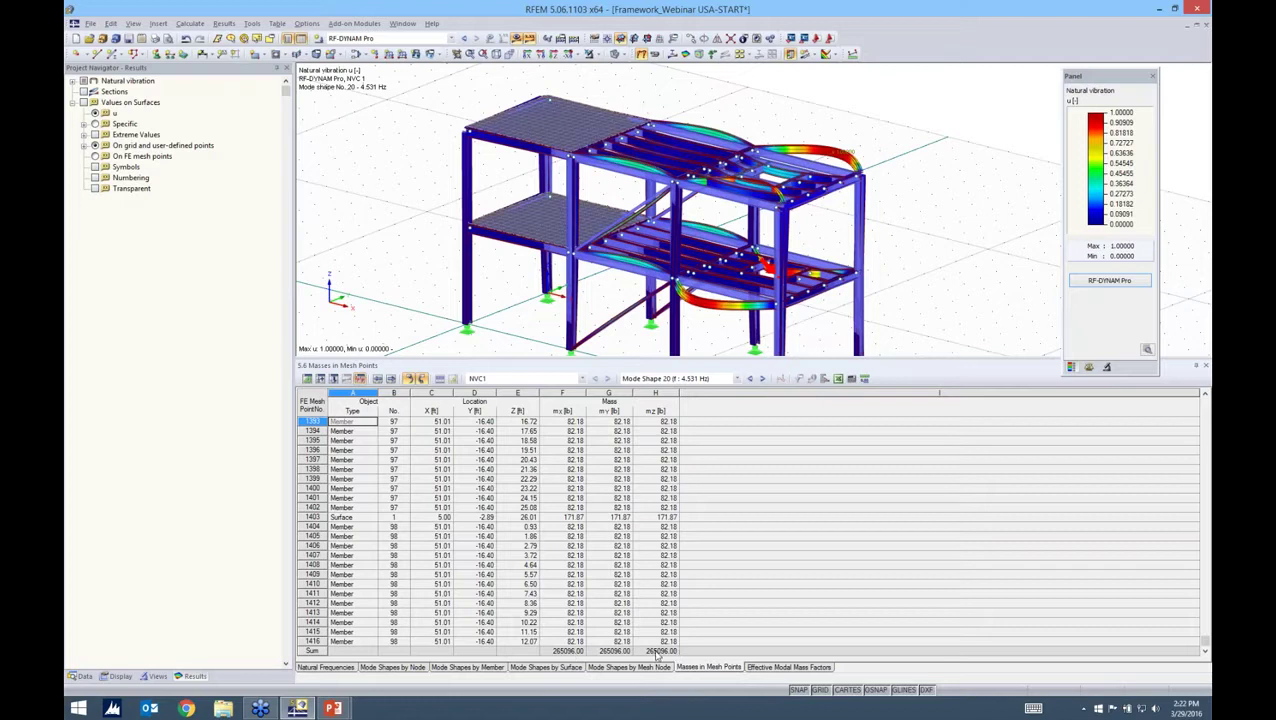
{"action": "left_click", "coordinate": [768, 667]}
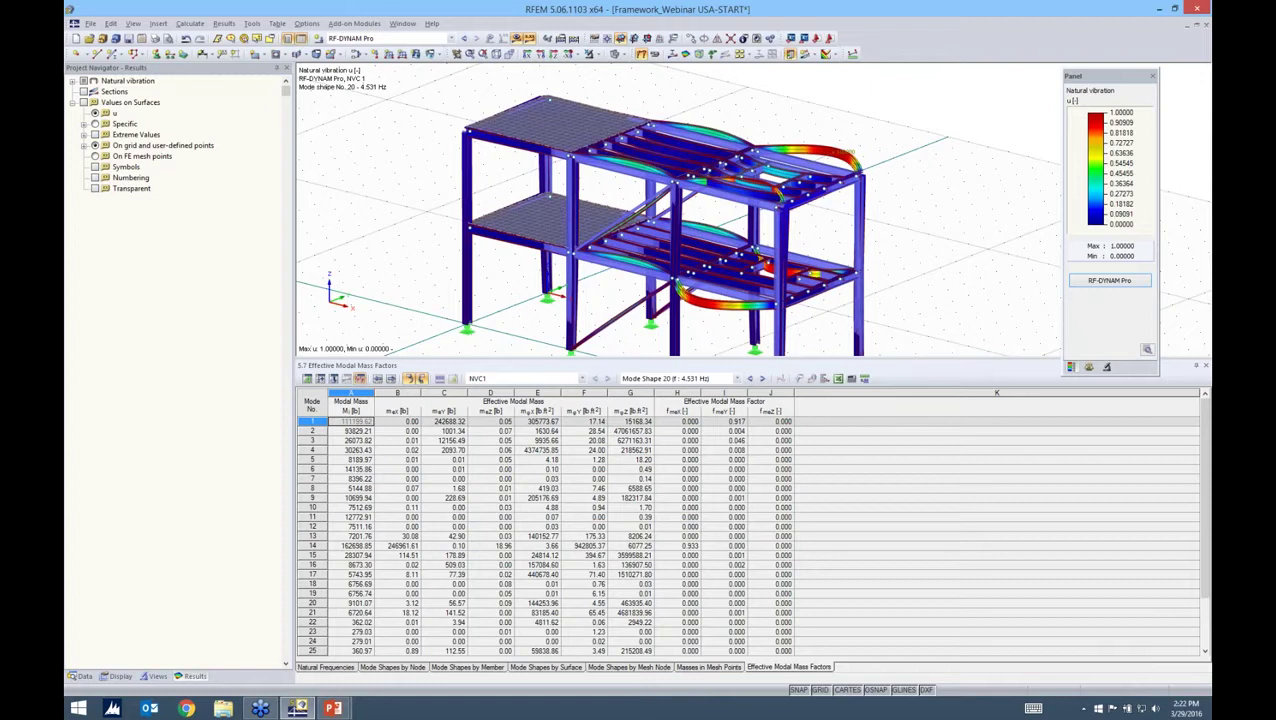
{"action": "left_click", "coordinate": [538, 421]}
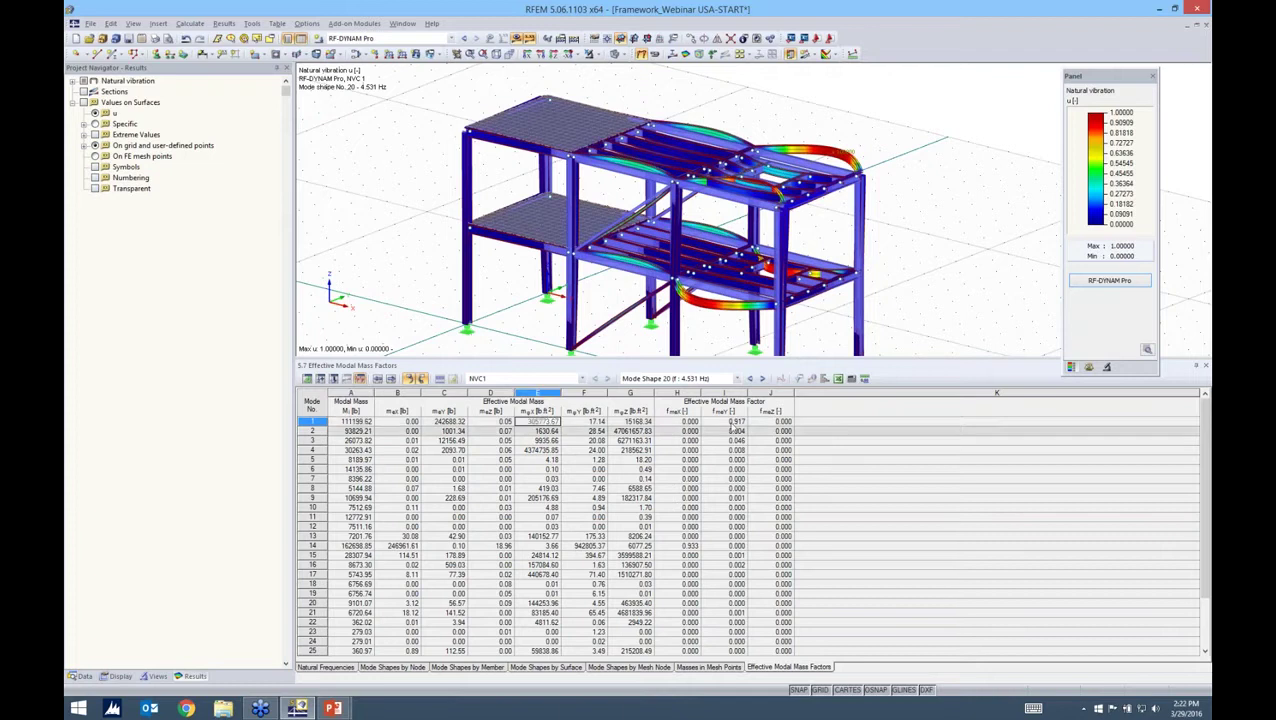
{"action": "left_click", "coordinate": [713, 423]}
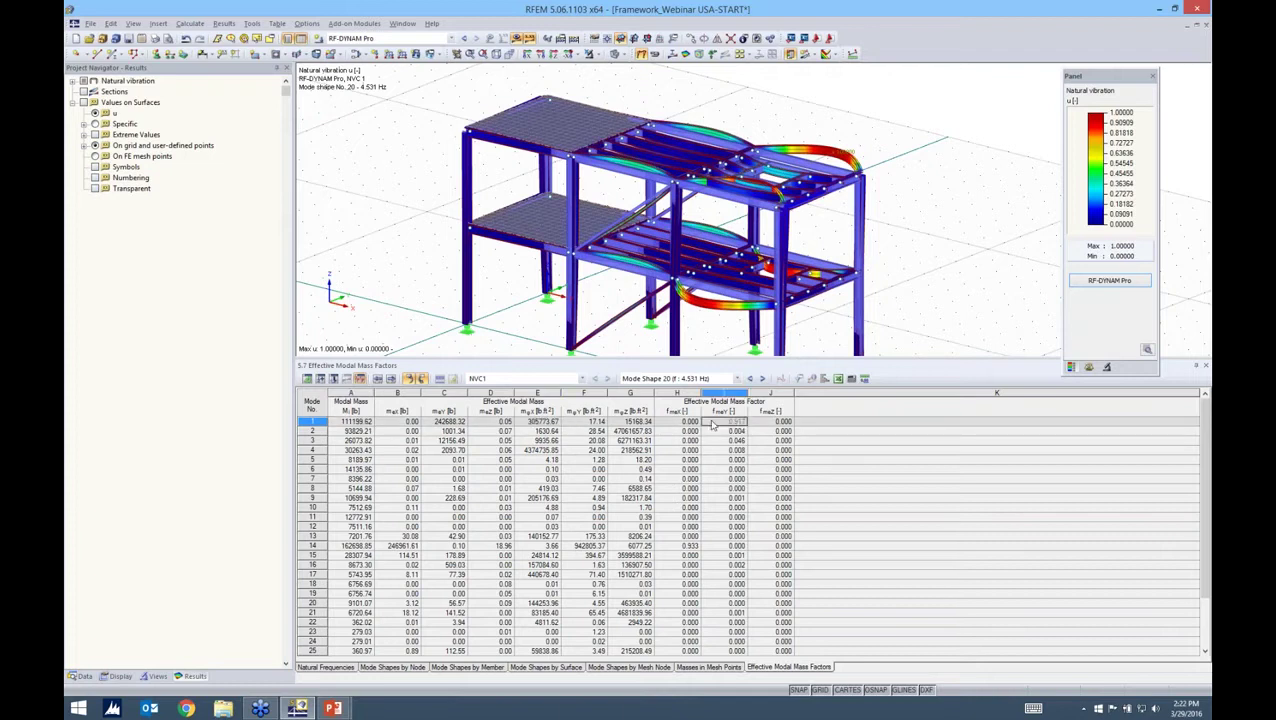
Step: Examine the effective modal mass factors of modes 1 and 14, down to the sums for all modes
{"action": "left_click", "coordinate": [505, 423]}
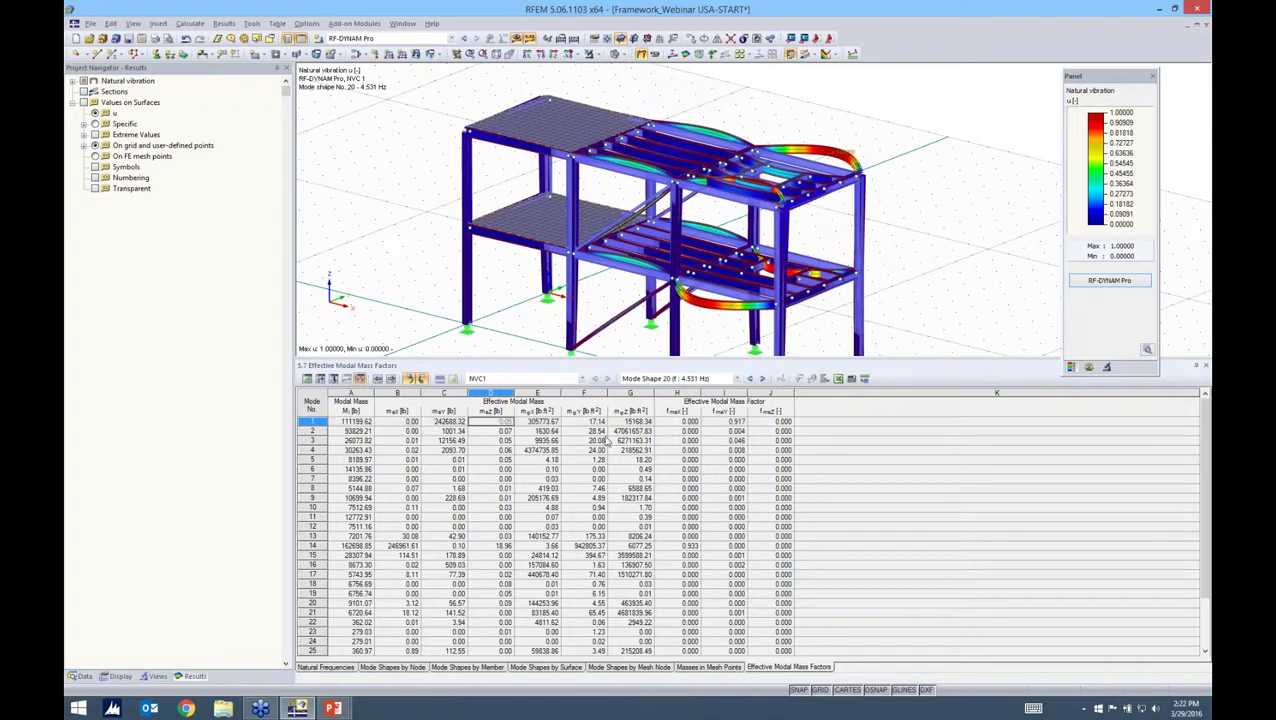
{"action": "left_click", "coordinate": [689, 424]}
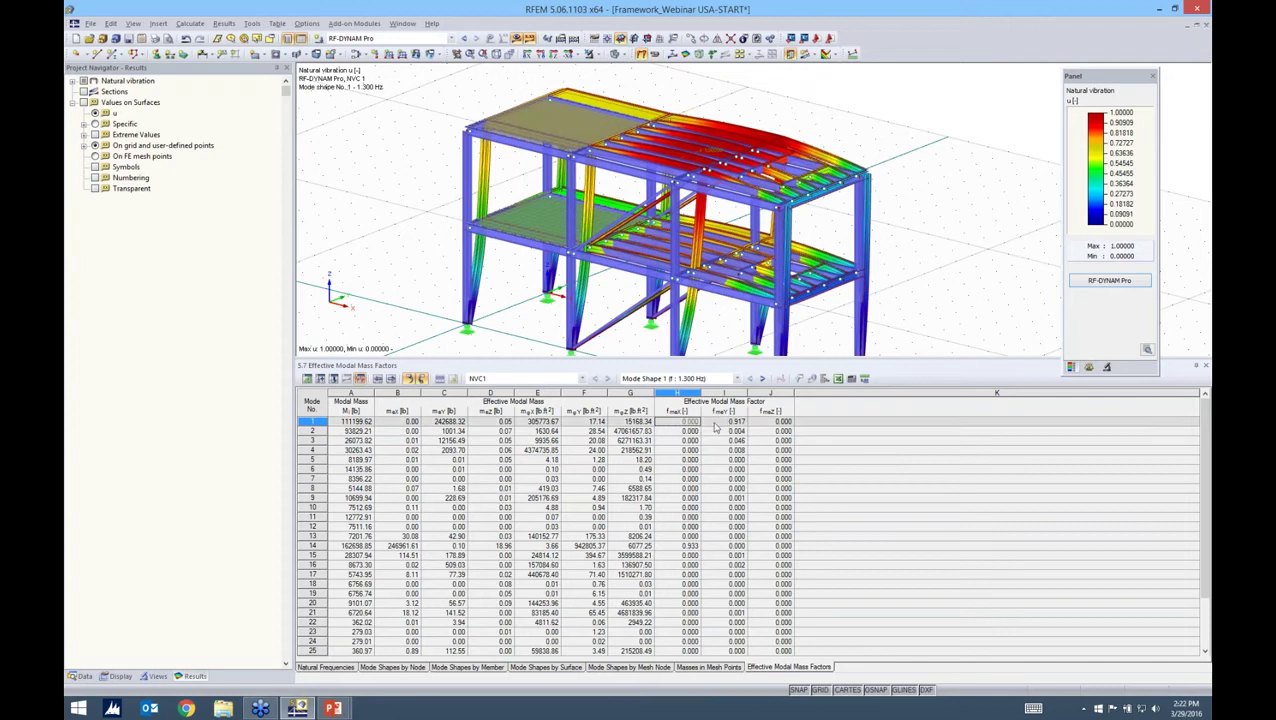
{"action": "left_click", "coordinate": [701, 525]}
{"action": "left_click", "coordinate": [714, 549]}
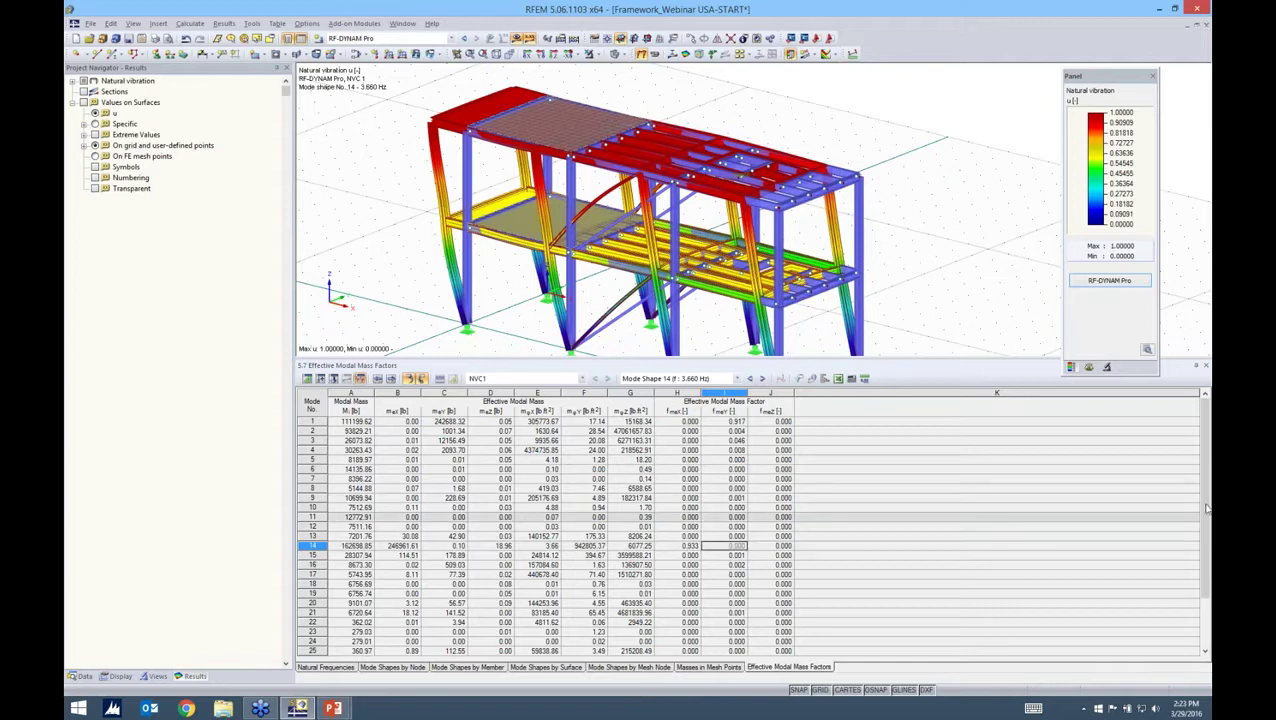
{"action": "scroll", "coordinate": [1193, 589], "scroll_direction": "down", "scroll_amount": 1}
{"action": "scroll", "coordinate": [1193, 589], "scroll_direction": "down", "scroll_amount": 1}
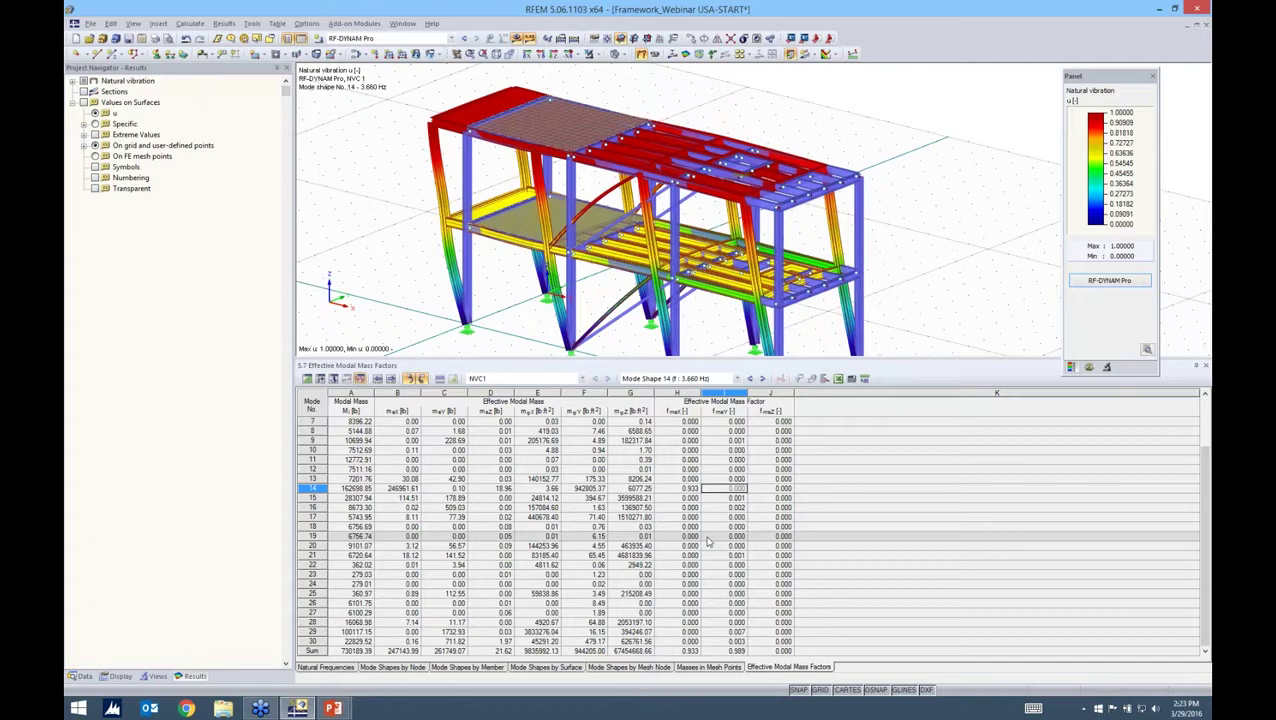
{"action": "left_click_drag", "start_coordinate": [680, 444], "coordinate": [680, 444]}
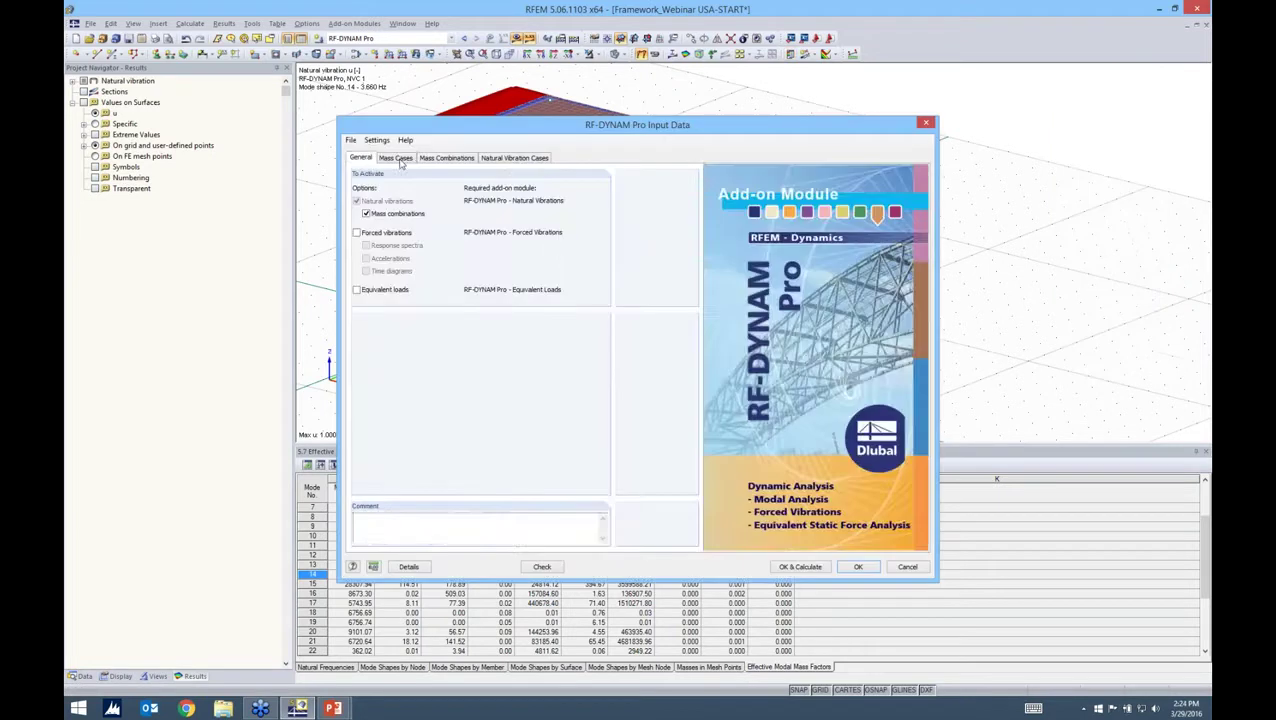
Step: Activate equivalent loads in the RF-DYNAM Pro input data and go through the mass combinations and natural vibration cases
{"action": "left_click", "coordinate": [397, 158]}
{"action": "left_click", "coordinate": [360, 158]}
{"action": "left_click", "coordinate": [357, 289]}
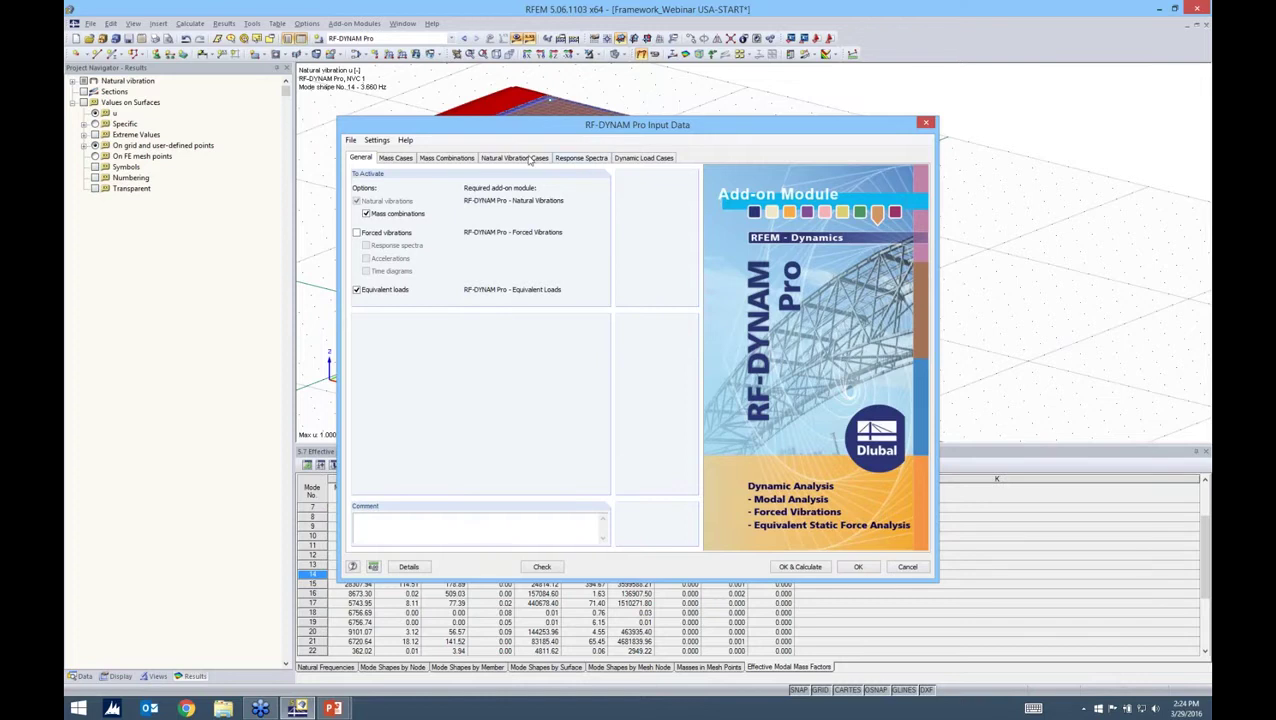
{"action": "left_click", "coordinate": [460, 163]}
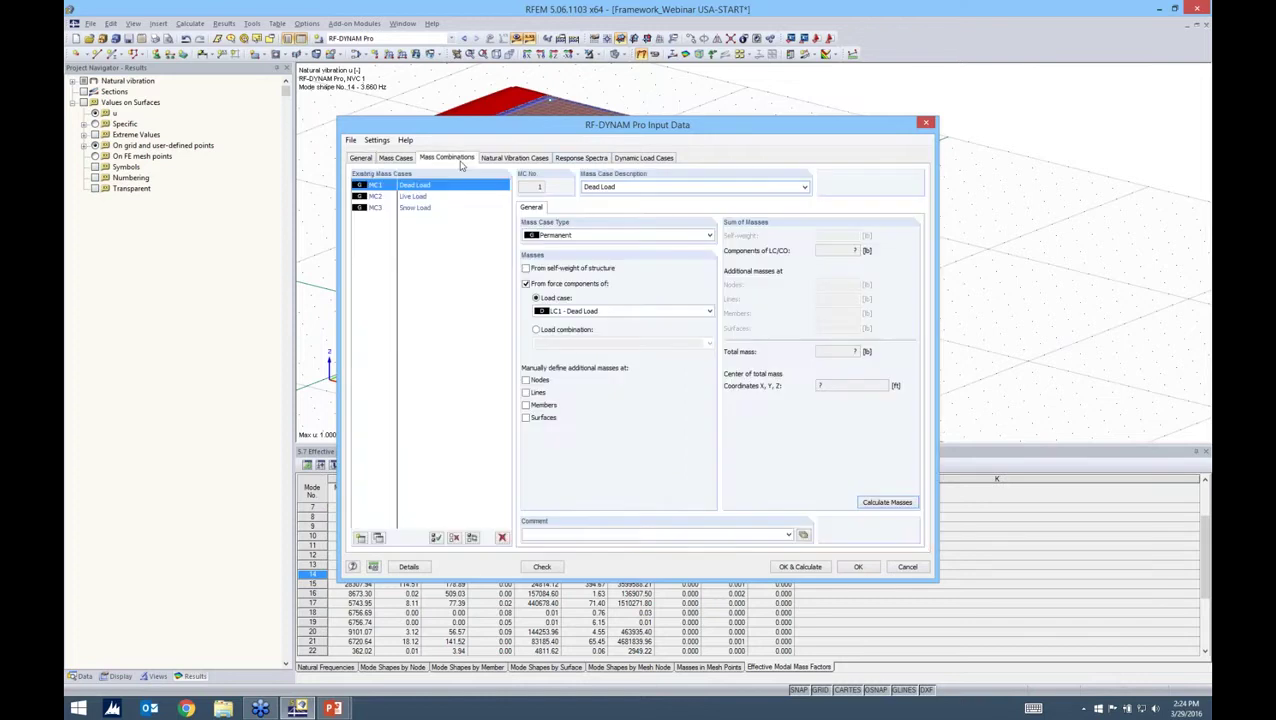
{"action": "left_click", "coordinate": [461, 162]}
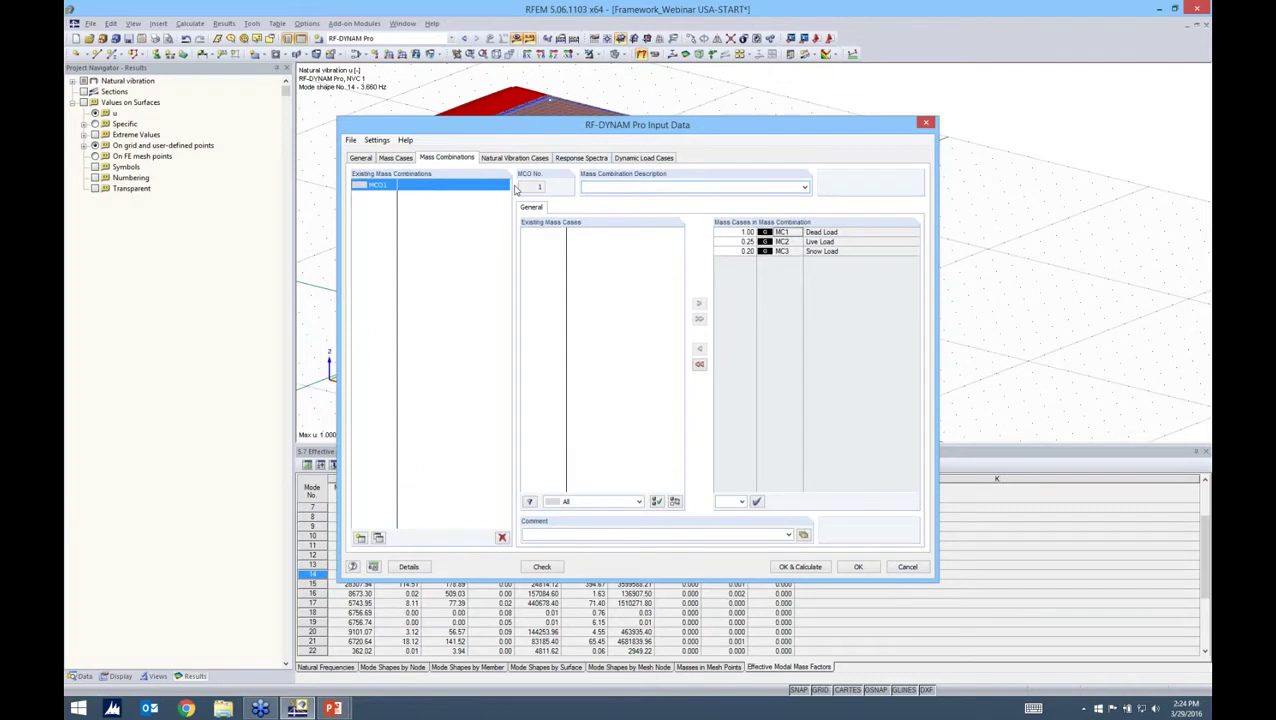
{"action": "left_click", "coordinate": [515, 158]}
Step: Define response spectrum RS1 according to the standard IBC 2012 - ASCE/SEI 7-10
{"action": "left_click", "coordinate": [589, 160]}
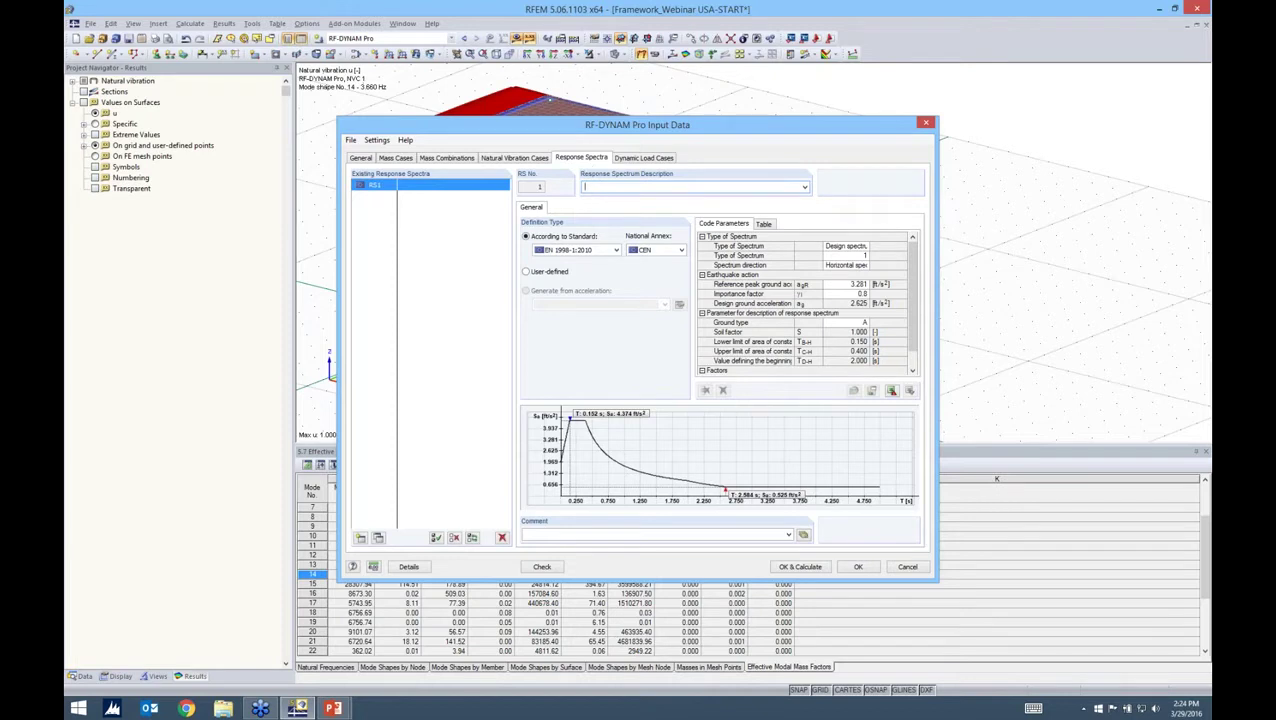
{"action": "left_click", "coordinate": [601, 251]}
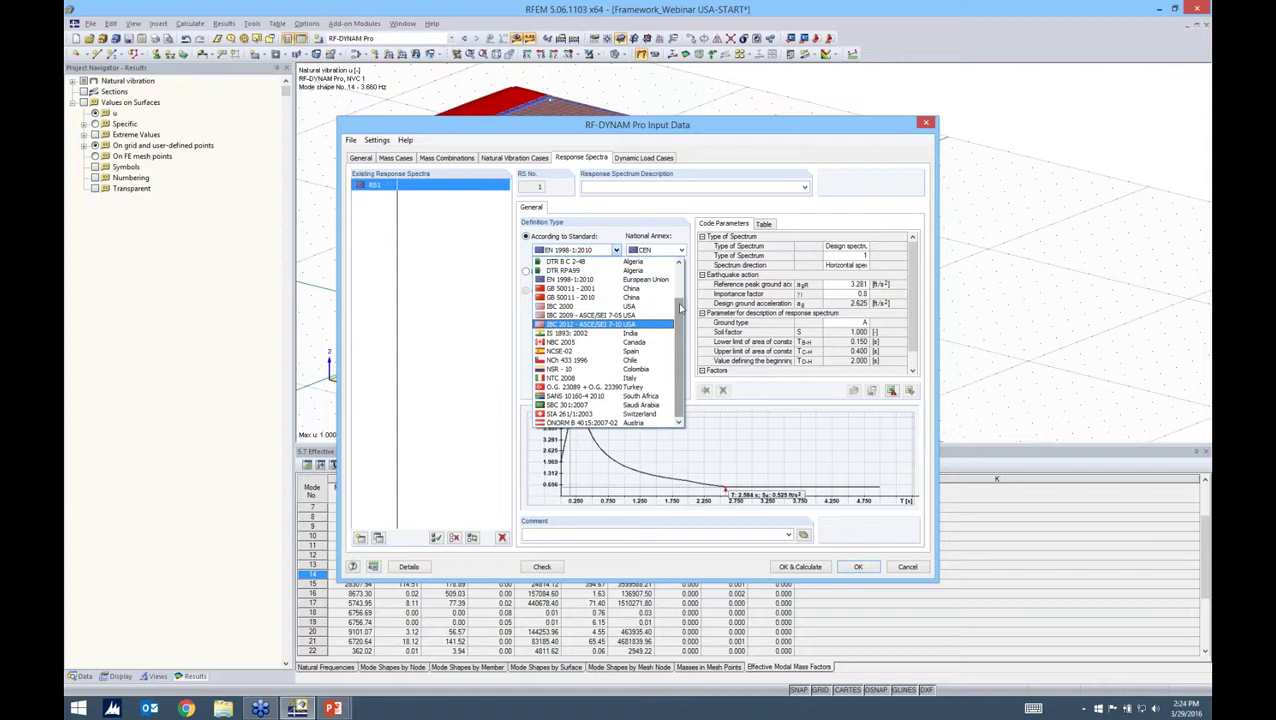
{"action": "scroll", "coordinate": [680, 360], "scroll_direction": "up", "scroll_amount": 1}
{"action": "scroll", "coordinate": [680, 360], "scroll_direction": "down", "scroll_amount": 1}
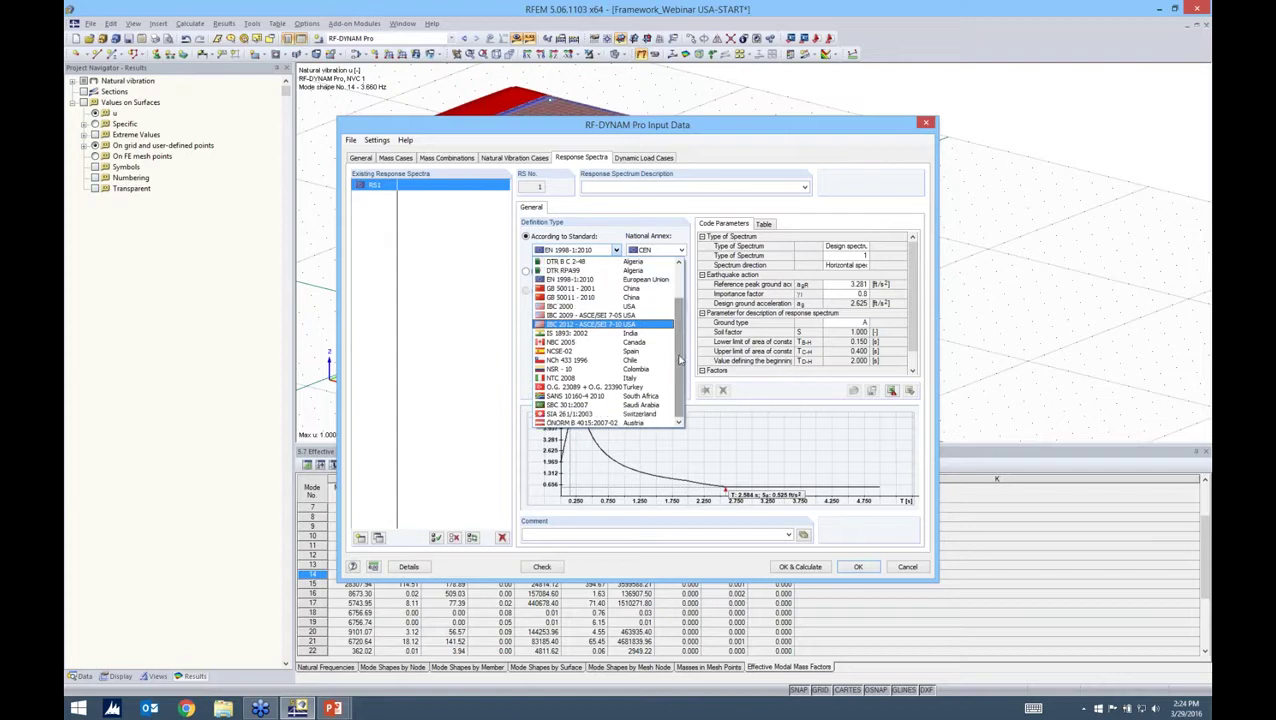
{"action": "left_click", "coordinate": [587, 325]}
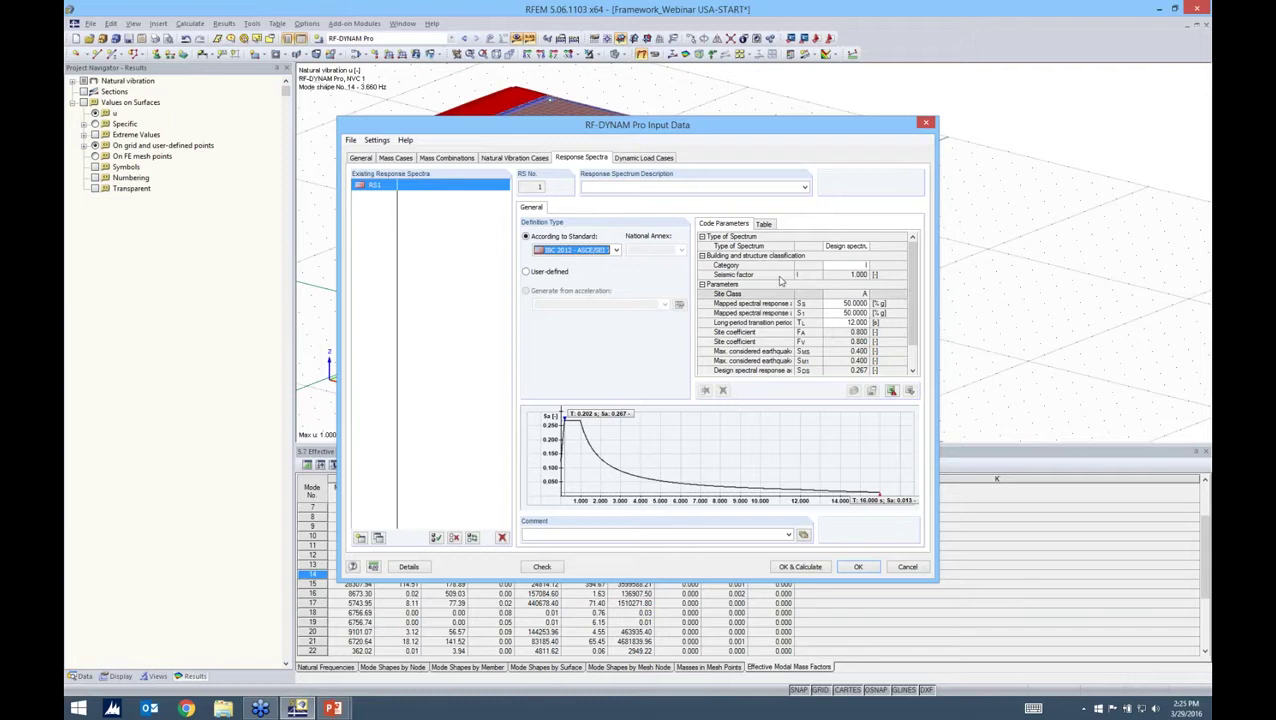
Step: Examine RS1's table of periods and accelerations, following the rows from 0.400 s to 4.150 s
{"action": "left_click", "coordinate": [764, 224]}
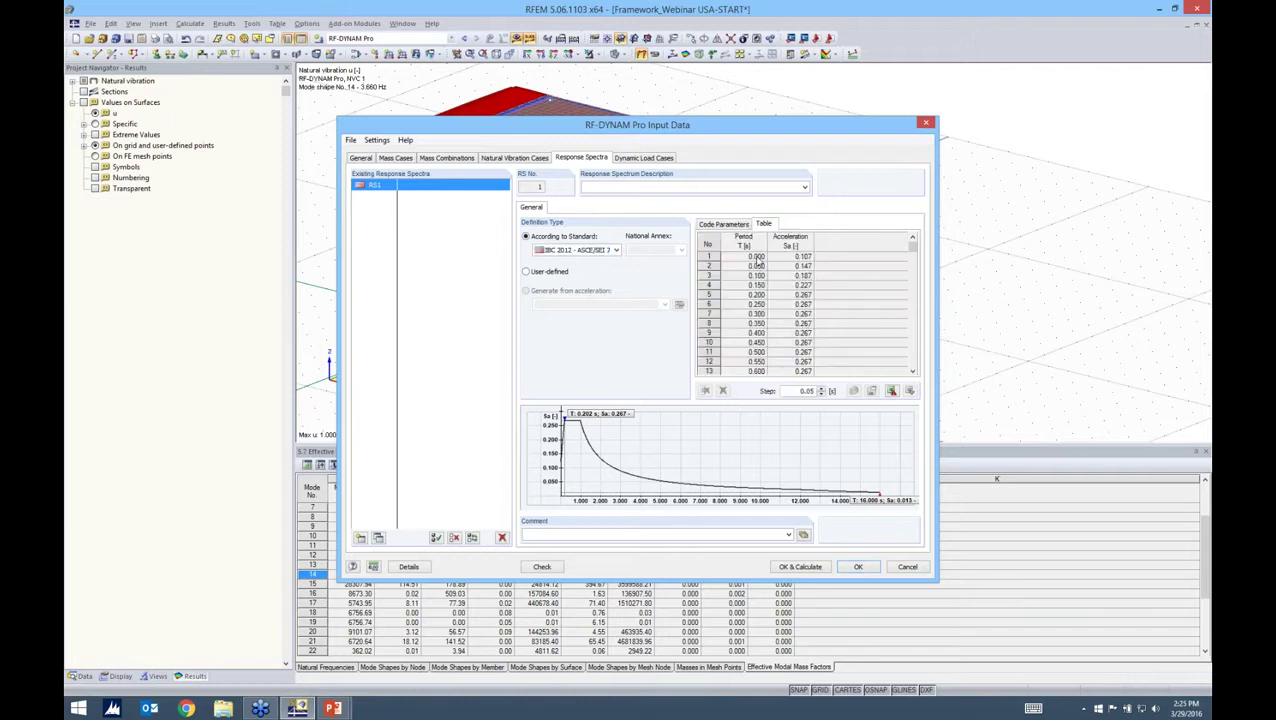
{"action": "left_click", "coordinate": [752, 333]}
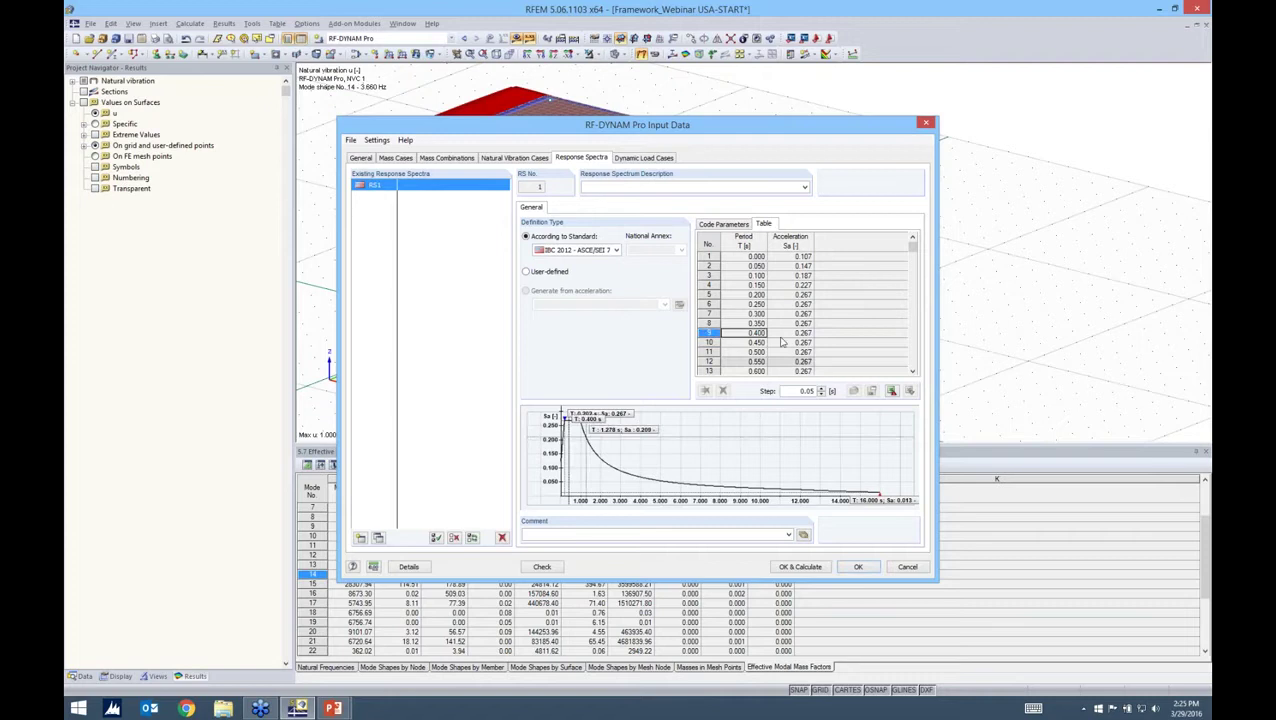
{"action": "key", "text": "Down"}
{"action": "key", "text": "Down"}
{"action": "key", "text": "Right"}
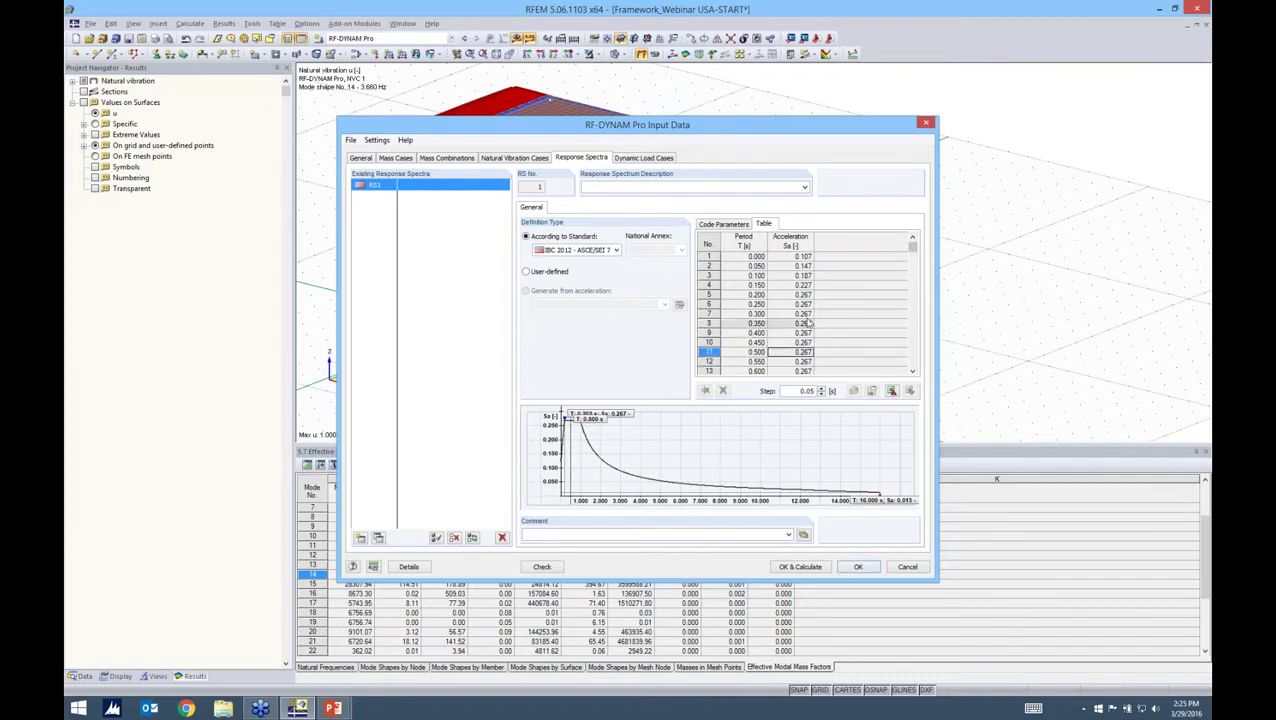
{"action": "scroll", "coordinate": [780, 340], "scroll_direction": "down", "scroll_amount": 20}
{"action": "left_click", "coordinate": [756, 342]}
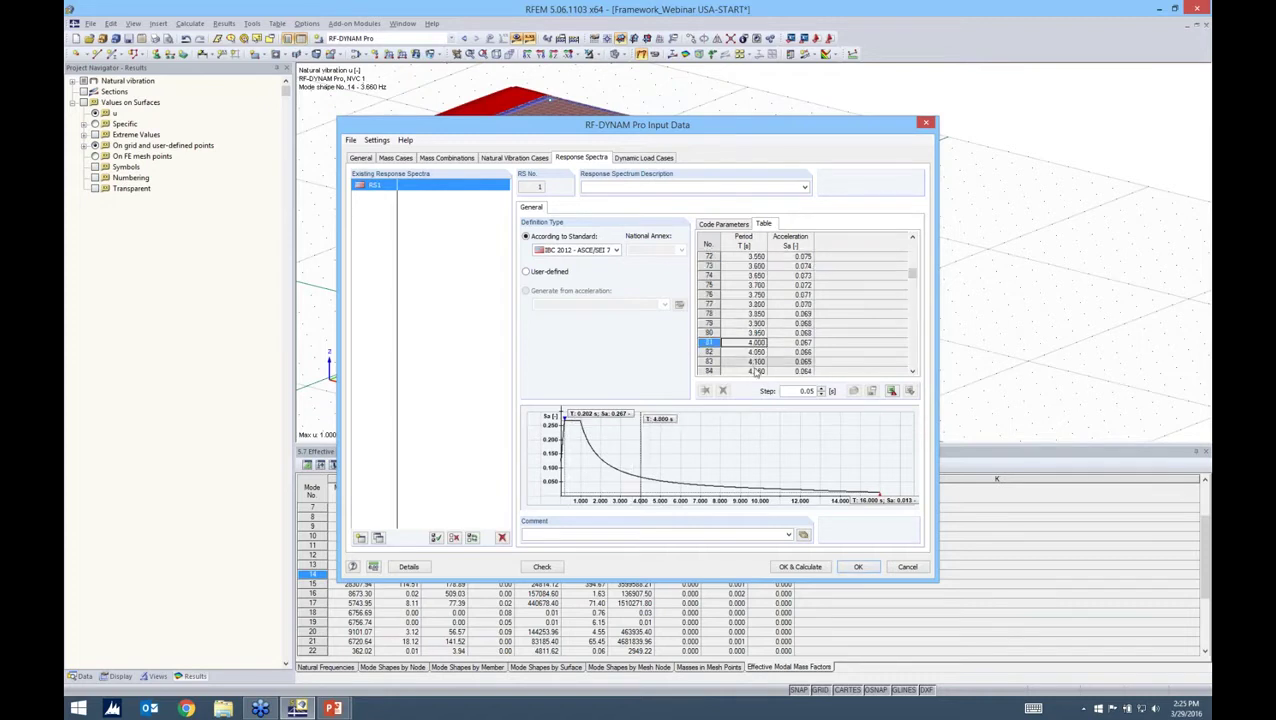
{"action": "left_click", "coordinate": [756, 371]}
Step: Try period steps of 0.1 s and 0.5 s in RS1's table and restore the step of 0.05 s
{"action": "double_click", "coordinate": [806, 390]}
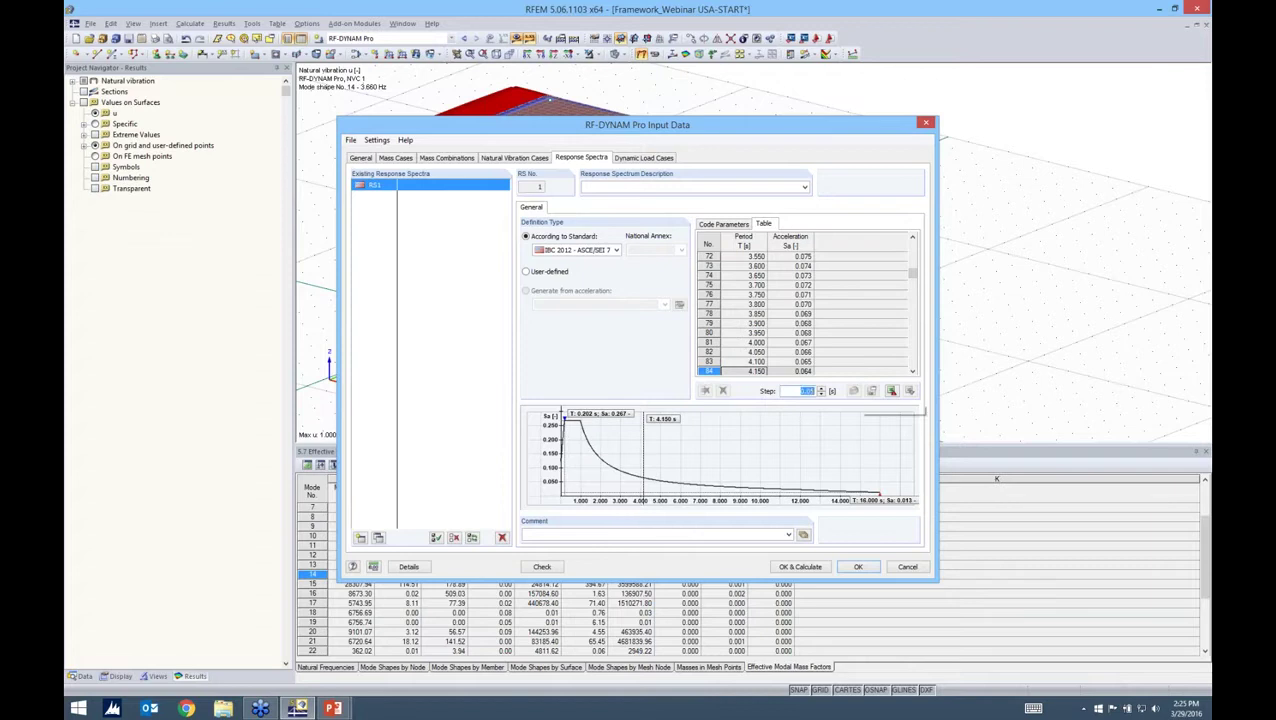
{"action": "type", "text": "0.1"}
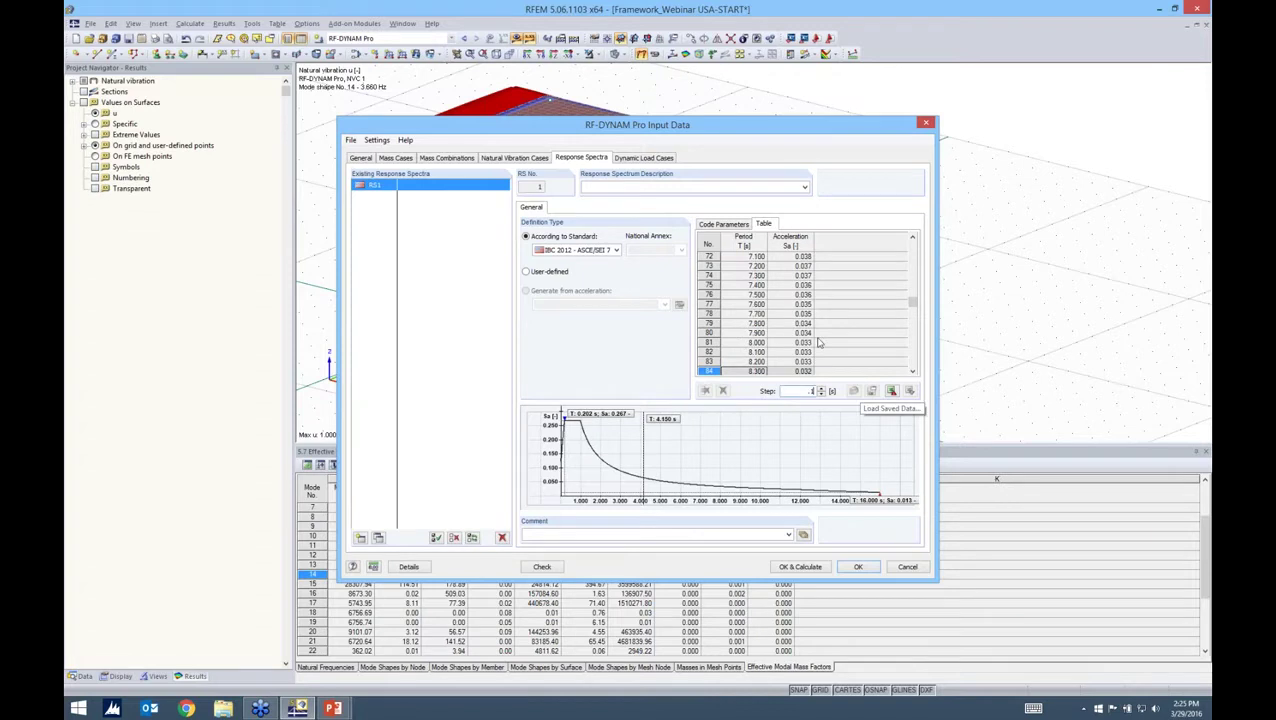
{"action": "left_click", "coordinate": [815, 342]}
{"action": "double_click", "coordinate": [808, 390]}
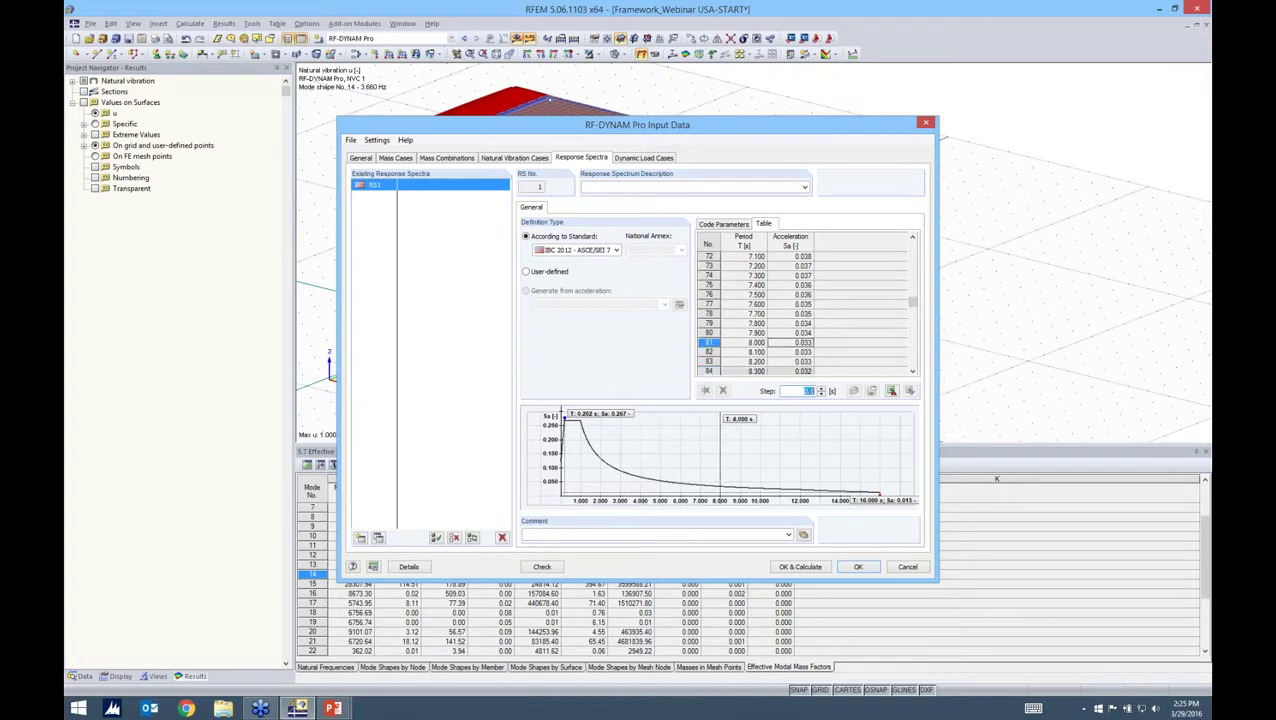
{"action": "type", "text": "0.5"}
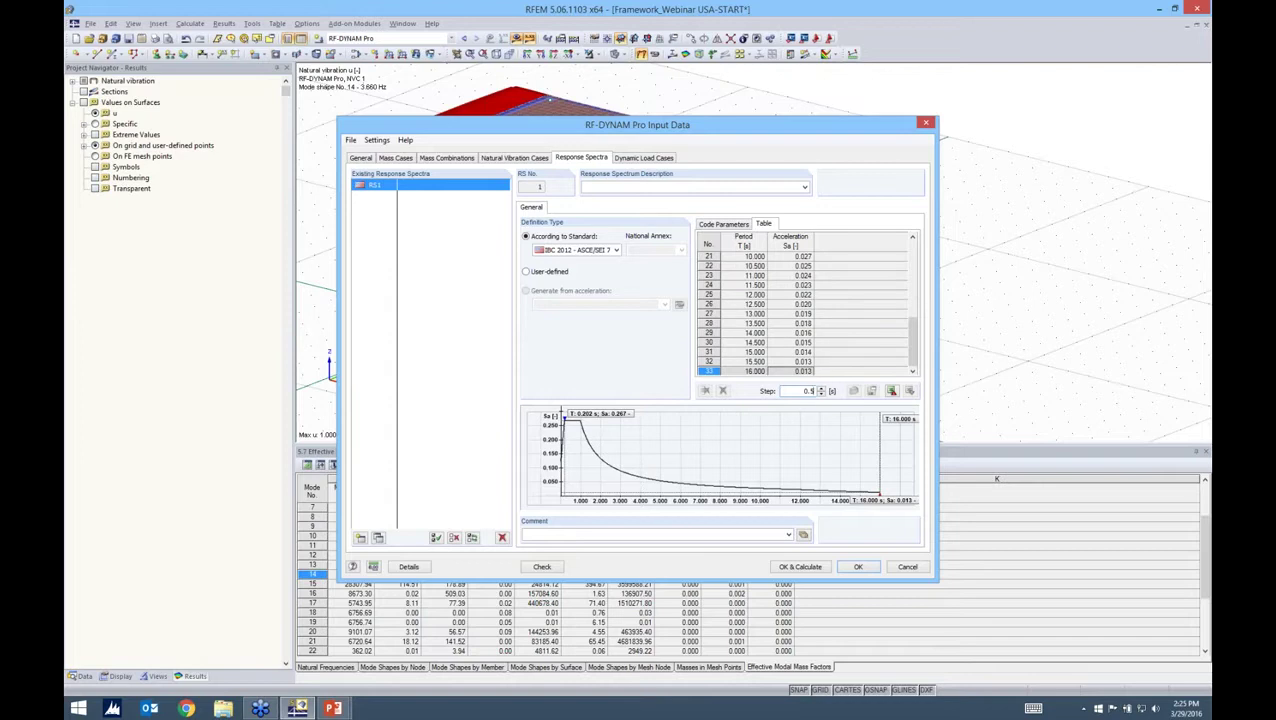
{"action": "double_click", "coordinate": [808, 390]}
{"action": "type", "text": "0.05"}
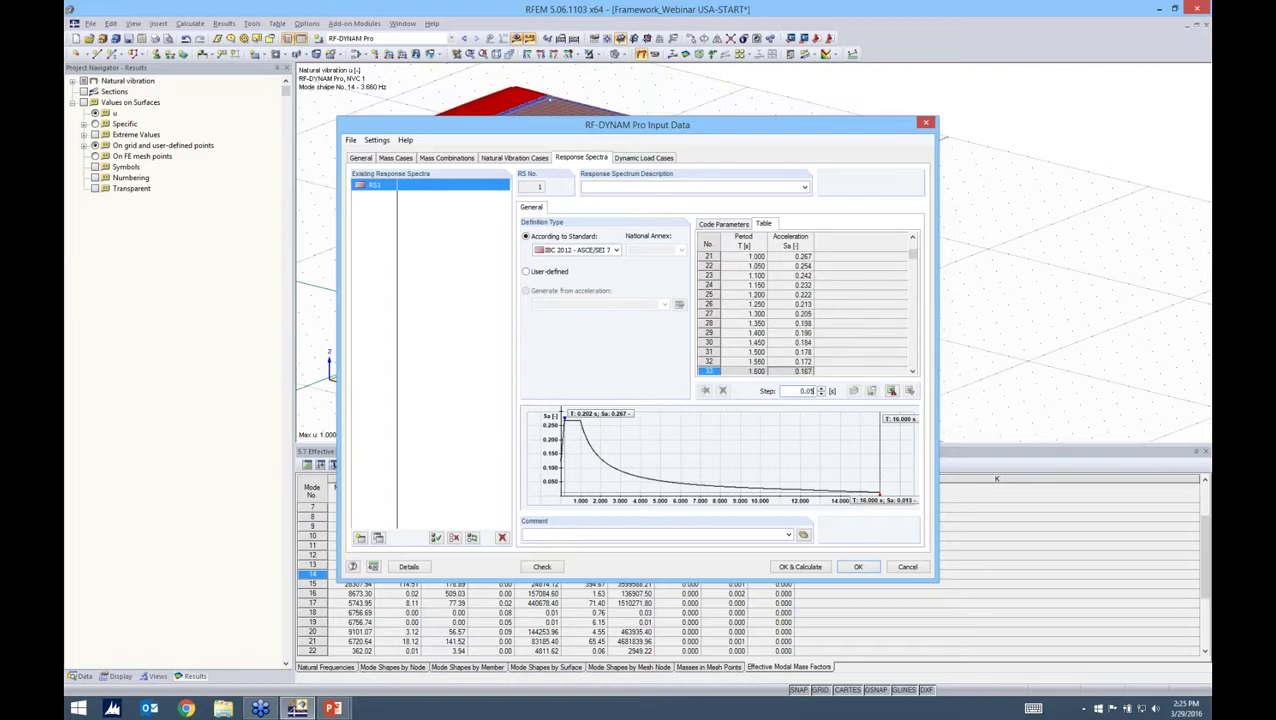
{"action": "left_click", "coordinate": [802, 332]}
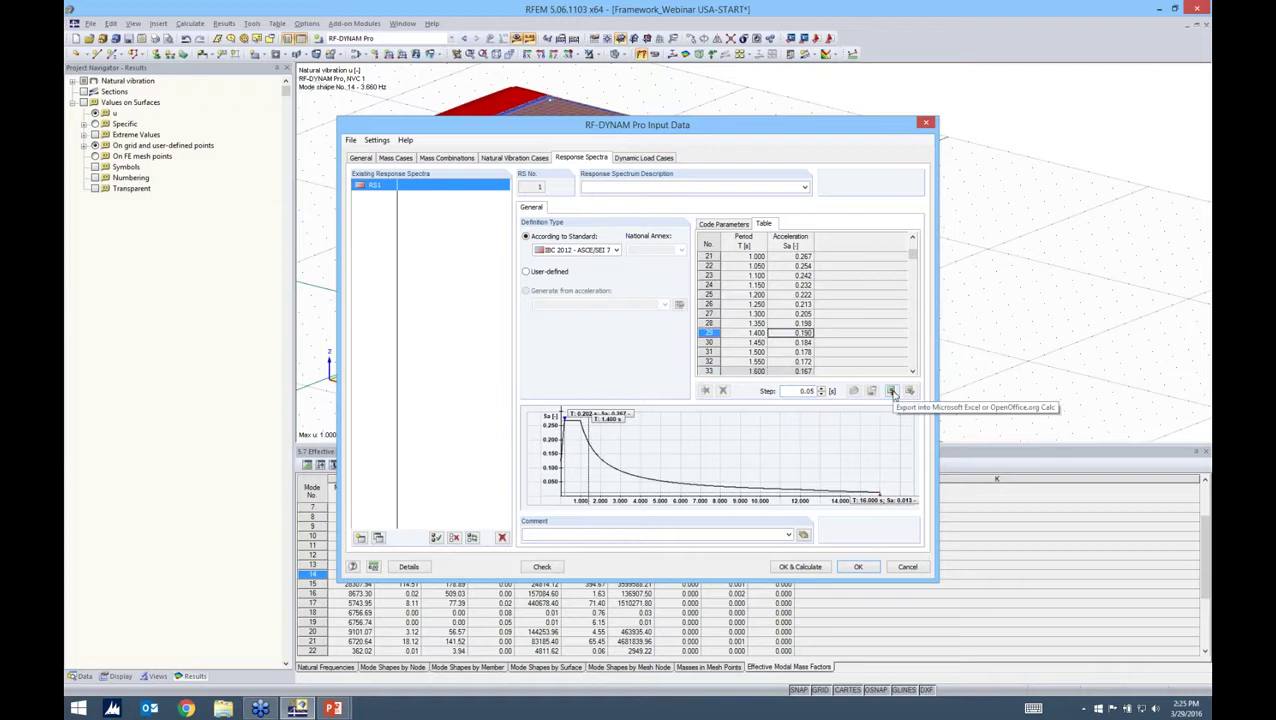
{"action": "left_click", "coordinate": [892, 392]}
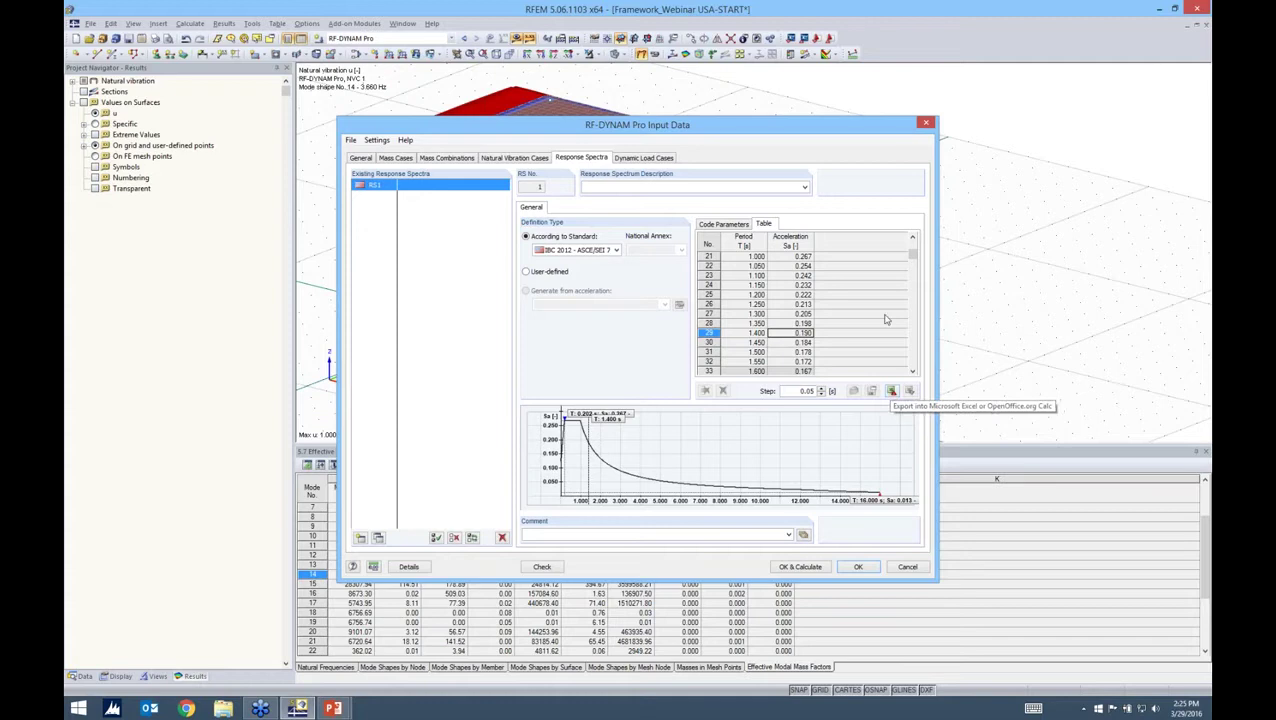
Step: Try the user-defined definition type for RS1 with its period and acceleration table, and return to the definition according to standard
{"action": "left_click", "coordinate": [732, 225]}
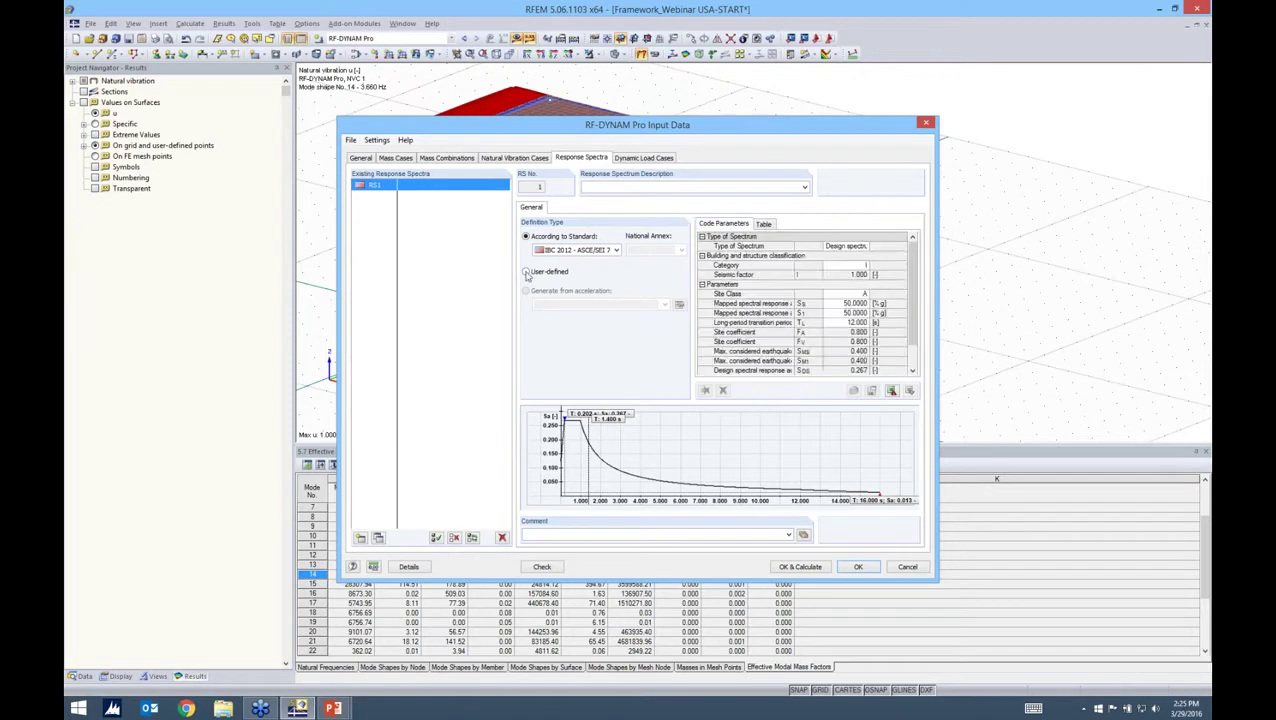
{"action": "left_click", "coordinate": [526, 273]}
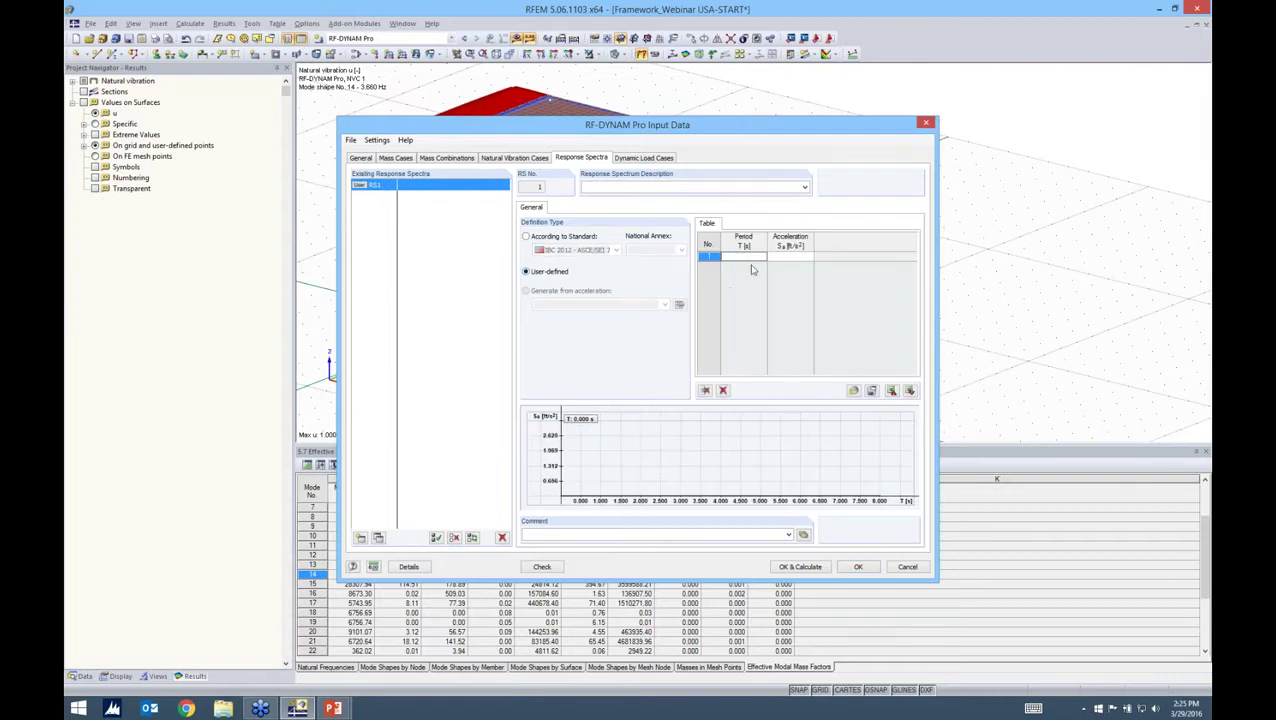
{"action": "left_click", "coordinate": [786, 256]}
{"action": "left_click", "coordinate": [909, 391]}
{"action": "left_click", "coordinate": [560, 237]}
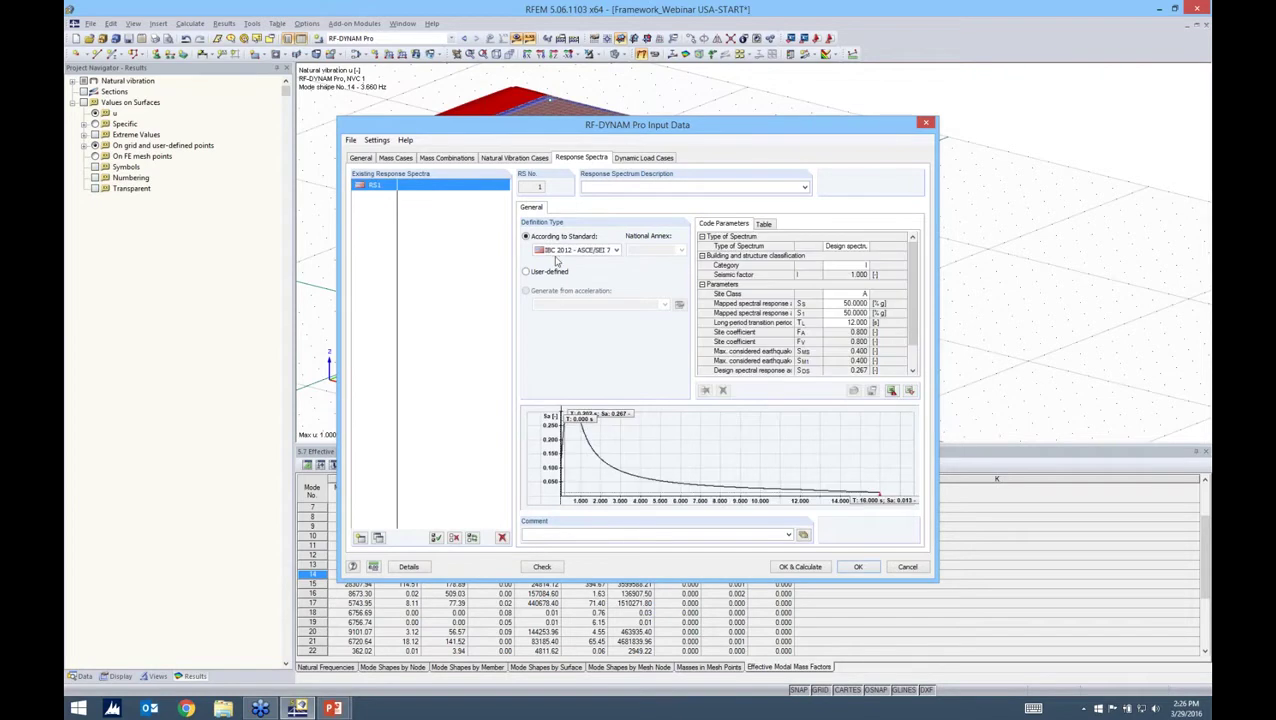
Step: Set RS1's building category to II and its site class to D
{"action": "left_click", "coordinate": [861, 266]}
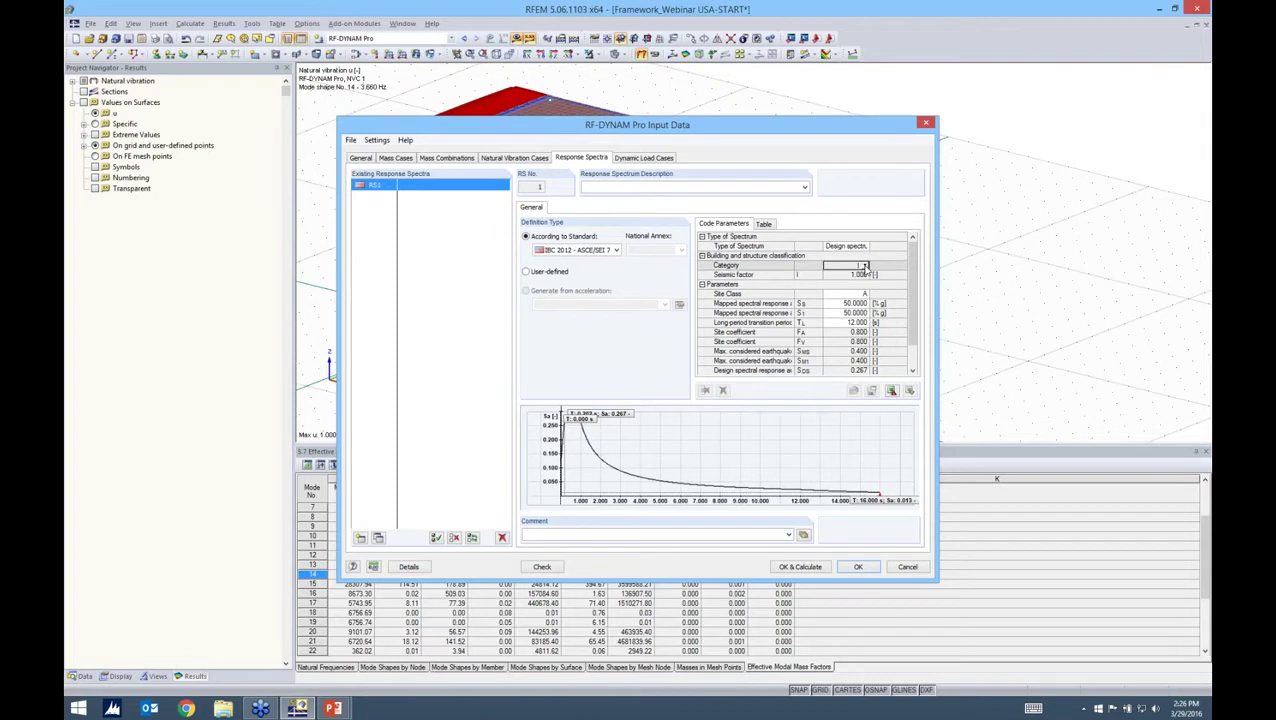
{"action": "left_click", "coordinate": [865, 265]}
{"action": "left_click", "coordinate": [846, 285]}
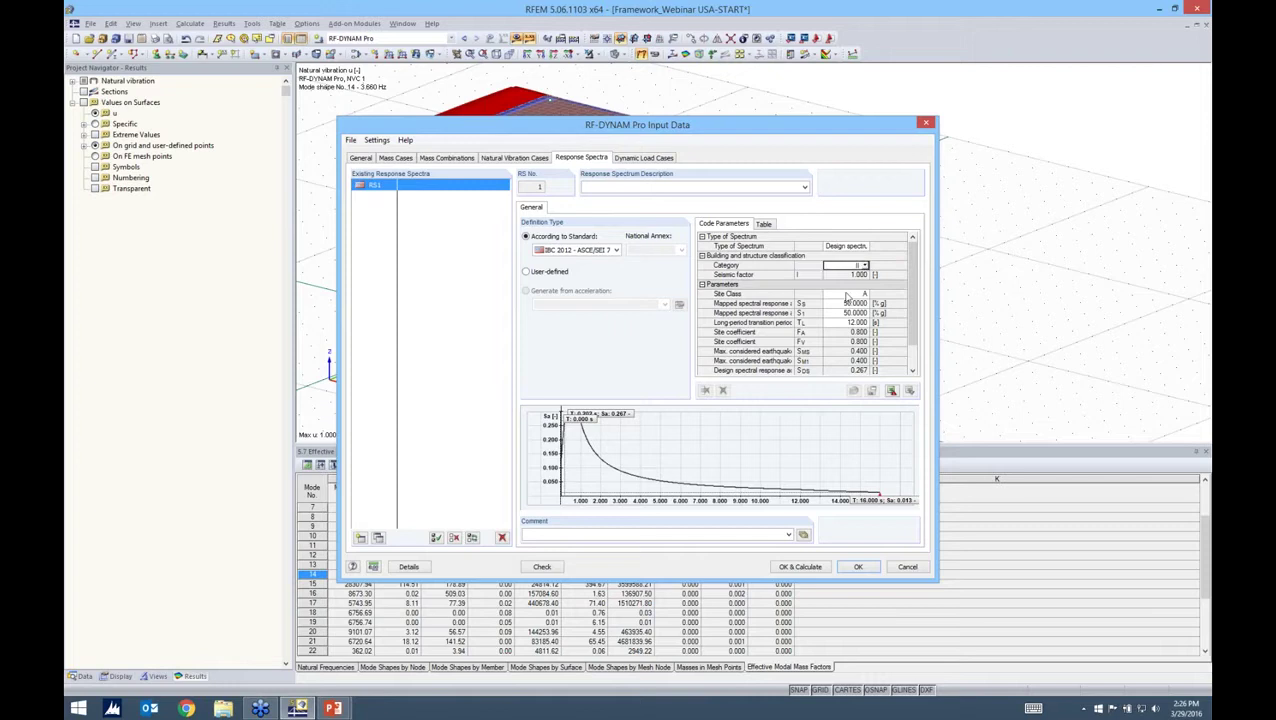
{"action": "left_click", "coordinate": [864, 294]}
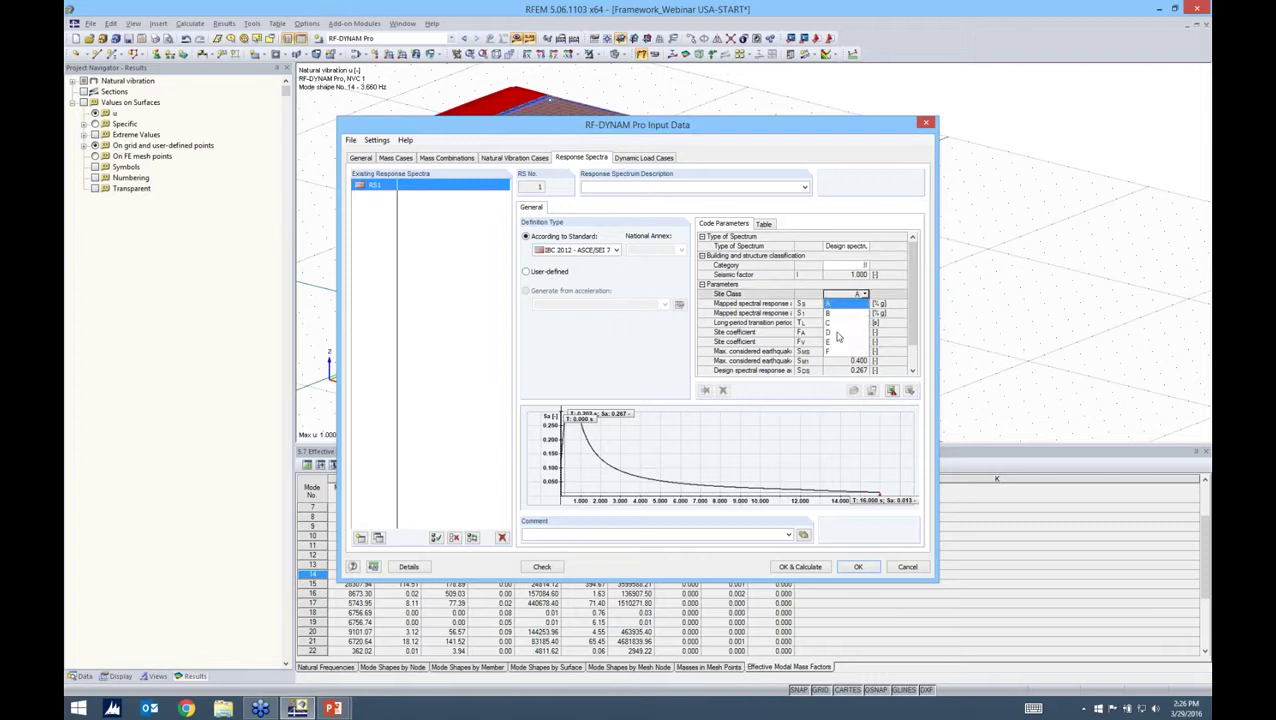
{"action": "left_click", "coordinate": [836, 333]}
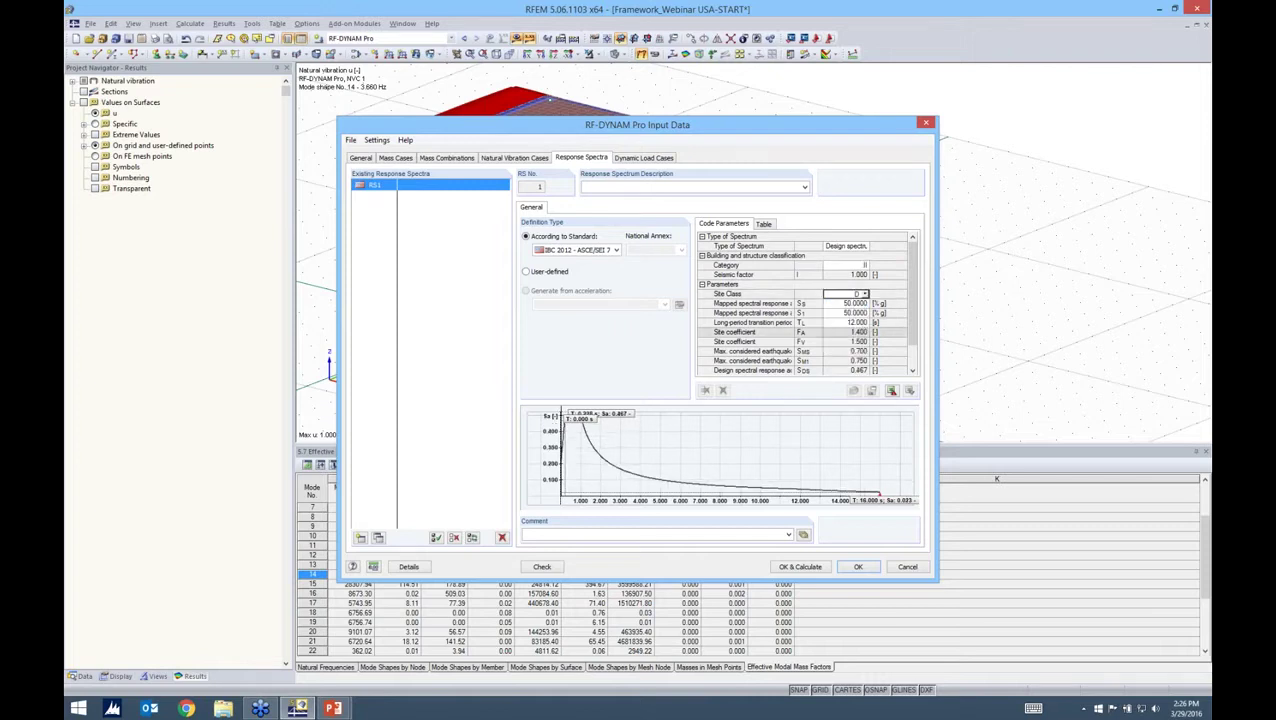
Step: Widen the code parameter descriptions and set RS1's response modification factor R to 2
{"action": "mouse_move", "coordinate": [822, 313]}
{"action": "left_mouse_down"}
{"action": "mouse_move", "coordinate": [890, 316]}
{"action": "mouse_move", "coordinate": [806, 313]}
{"action": "left_mouse_up"}
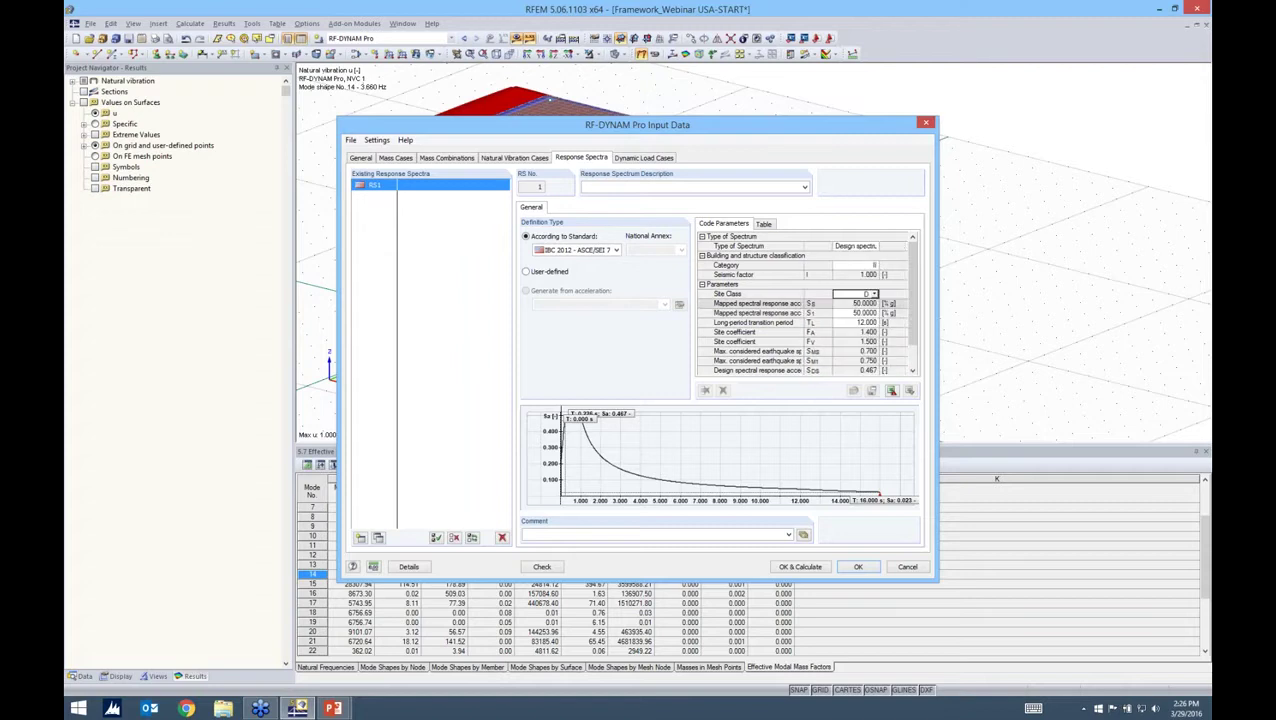
{"action": "left_click", "coordinate": [855, 313]}
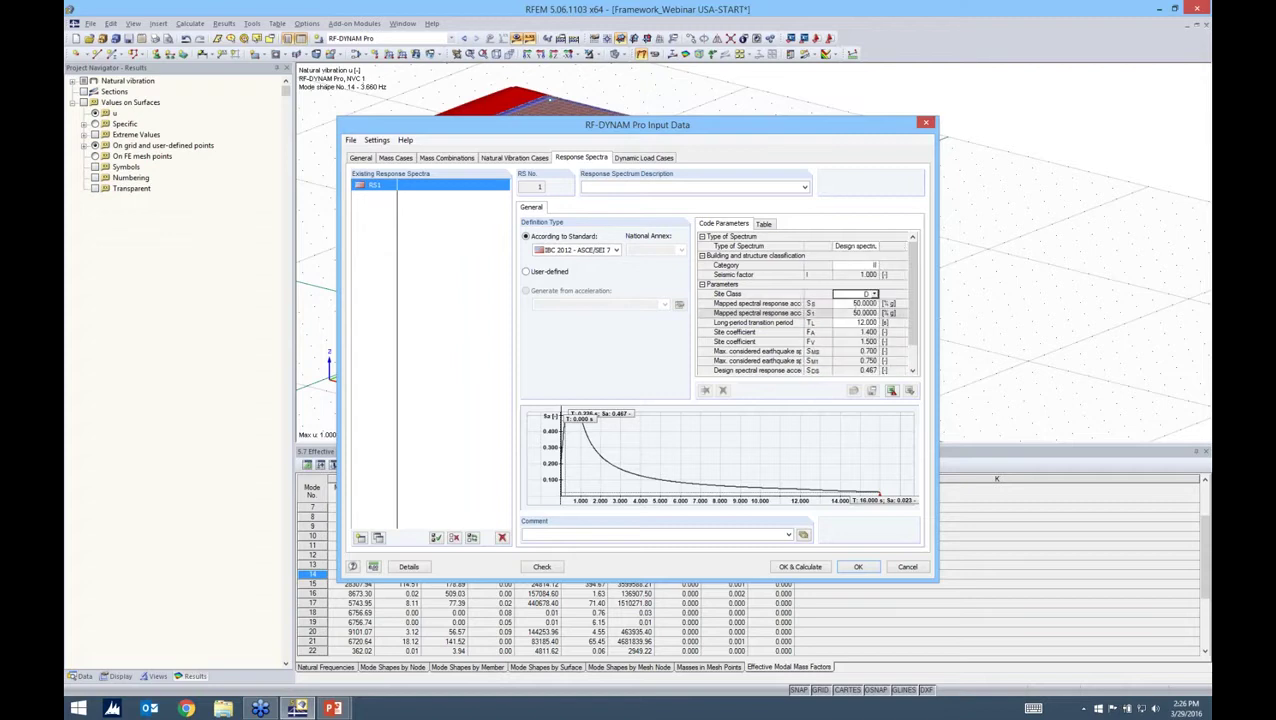
{"action": "scroll", "coordinate": [767, 378], "scroll_direction": "down", "scroll_amount": 1}
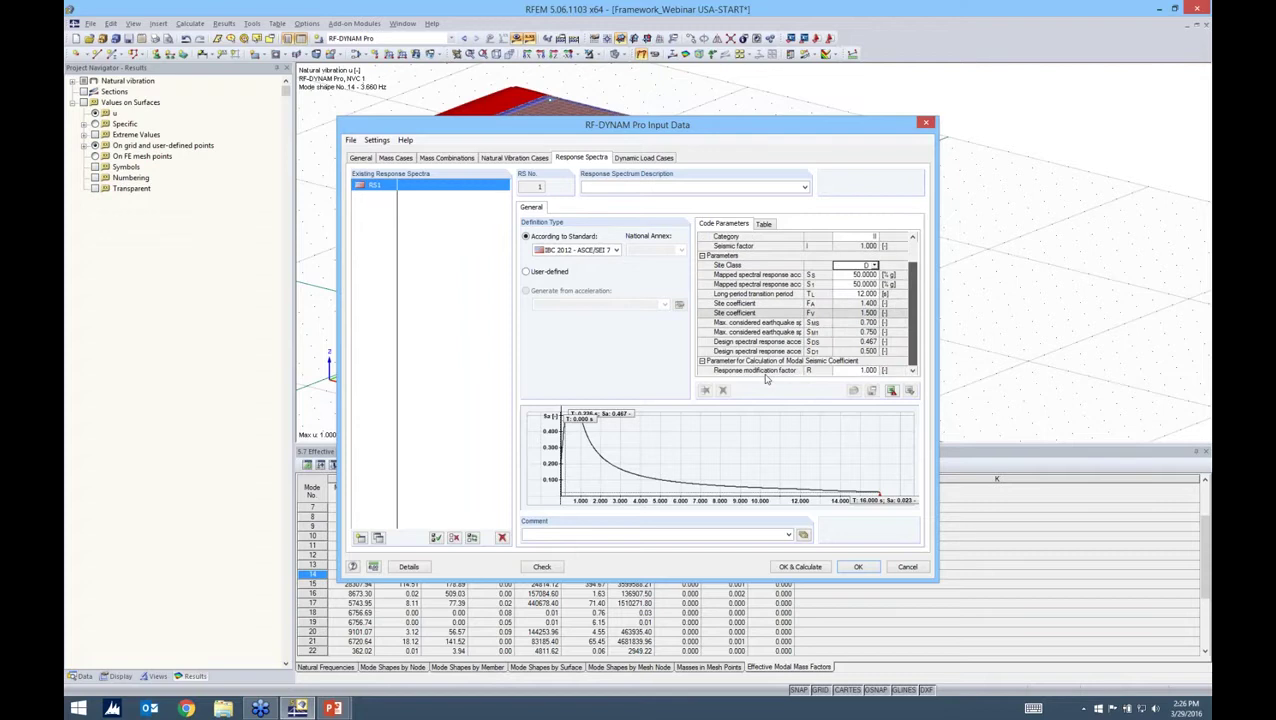
{"action": "left_click", "coordinate": [766, 371]}
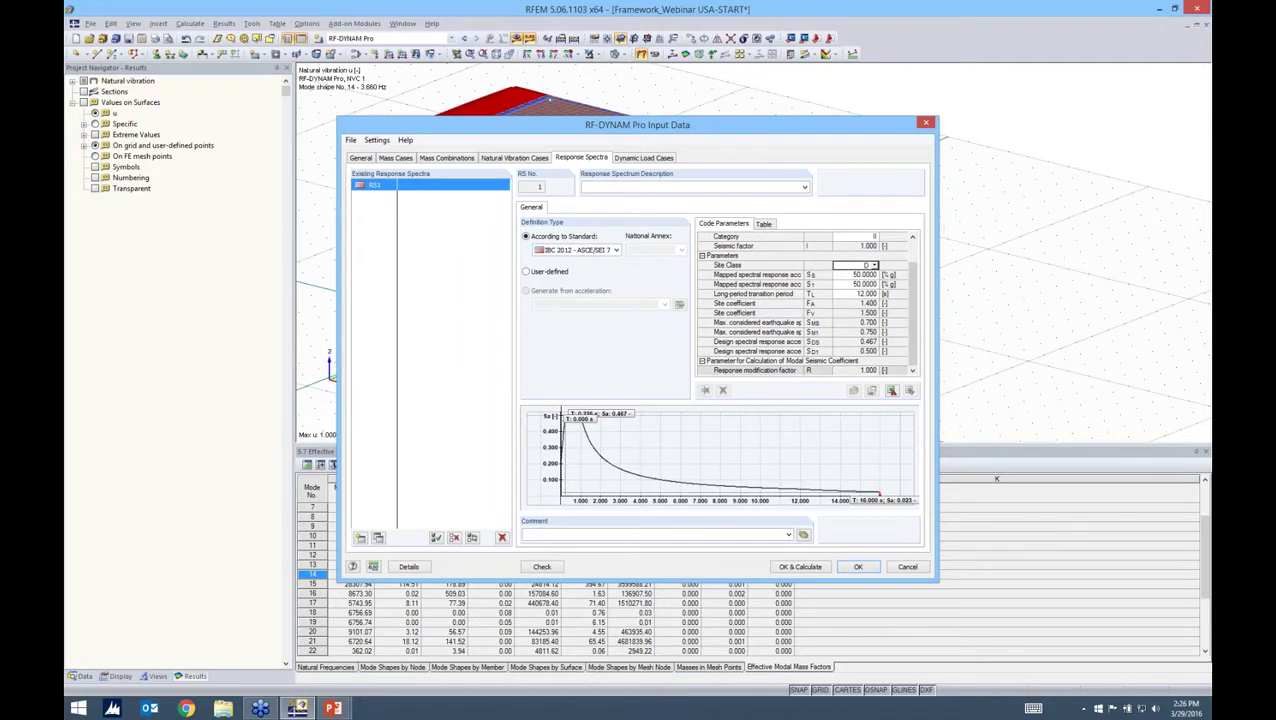
{"action": "left_click", "coordinate": [858, 370]}
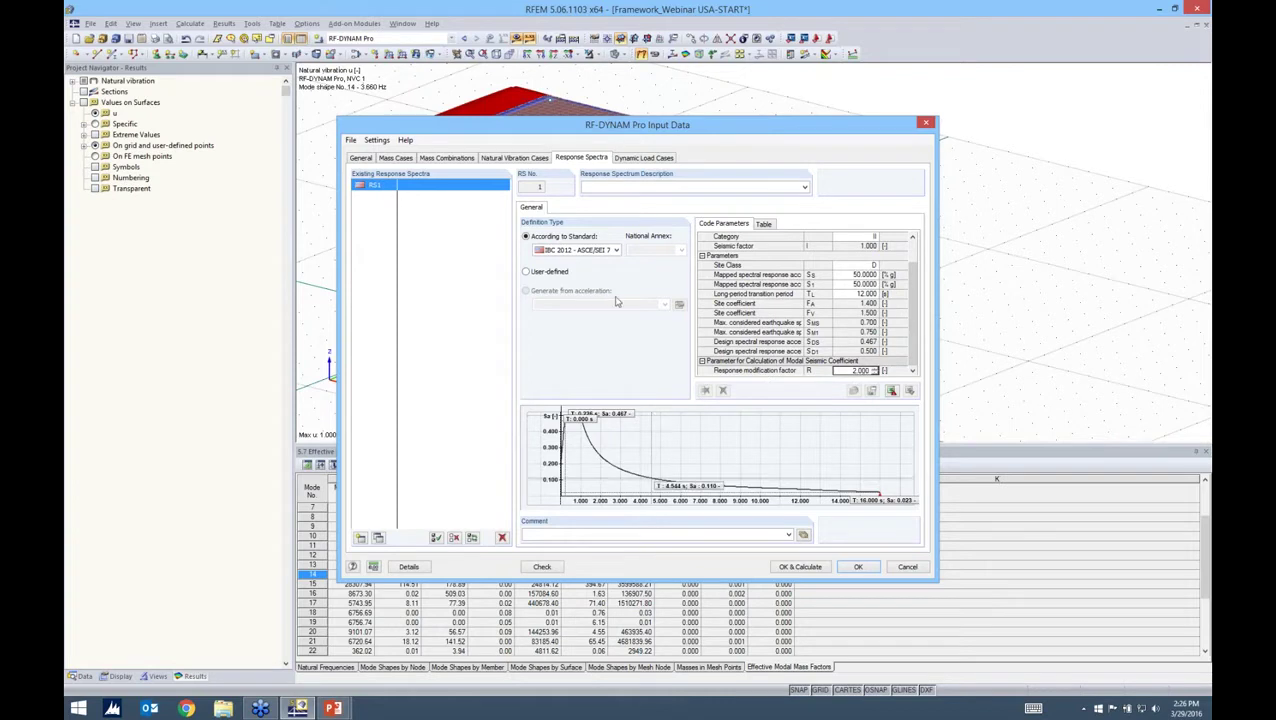
Step: Describe dynamic load case DLC1 as "Without Torsion" and assign natural vibration case NVC1 to it
{"action": "left_click", "coordinate": [637, 160]}
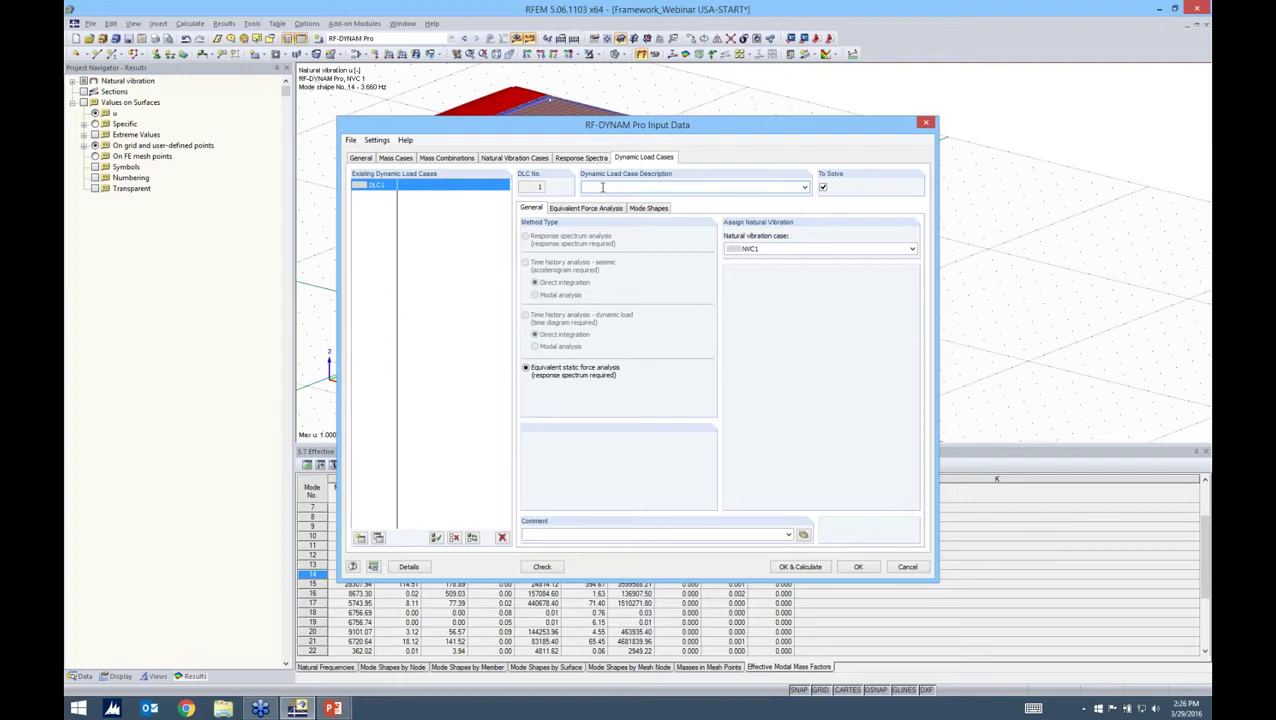
{"action": "type", "text": "Without Torsion"}
{"action": "left_click", "coordinate": [856, 251]}
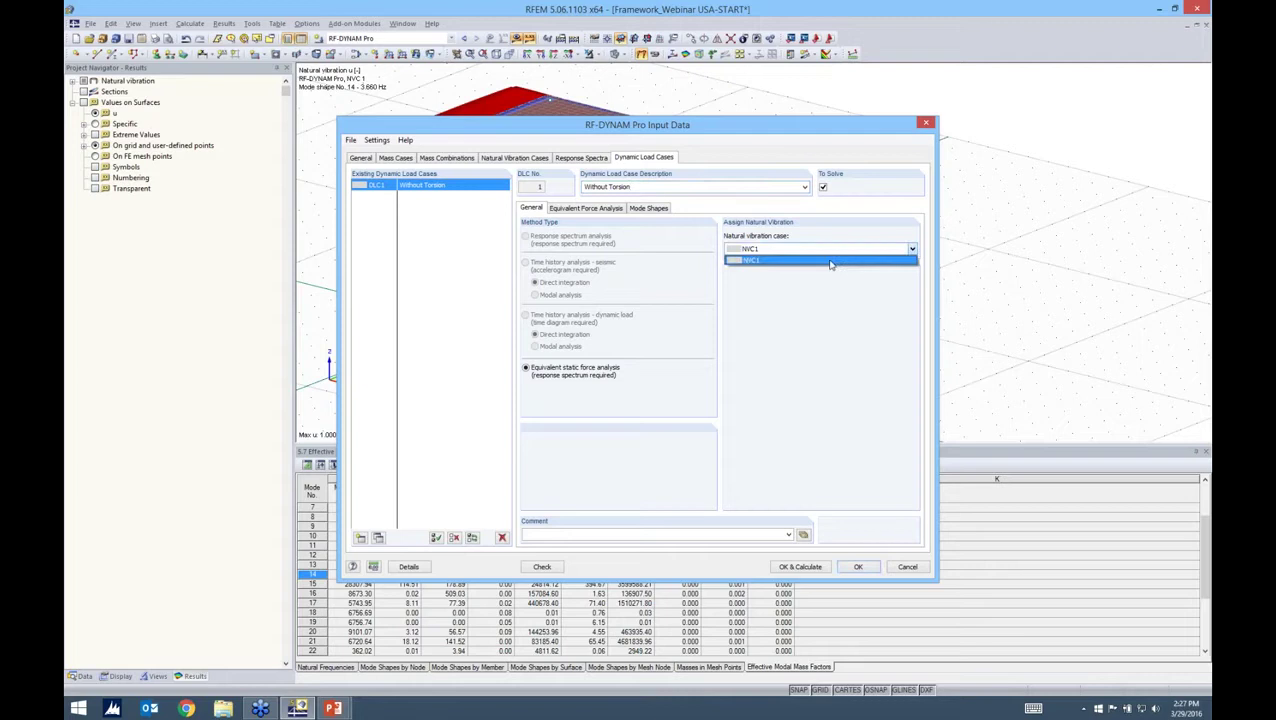
{"action": "left_click", "coordinate": [830, 261]}
Step: Assign response spectrum RS1 to DLC1 in the X, Y and Z directions for the equivalent force analysis
{"action": "left_click", "coordinate": [594, 209]}
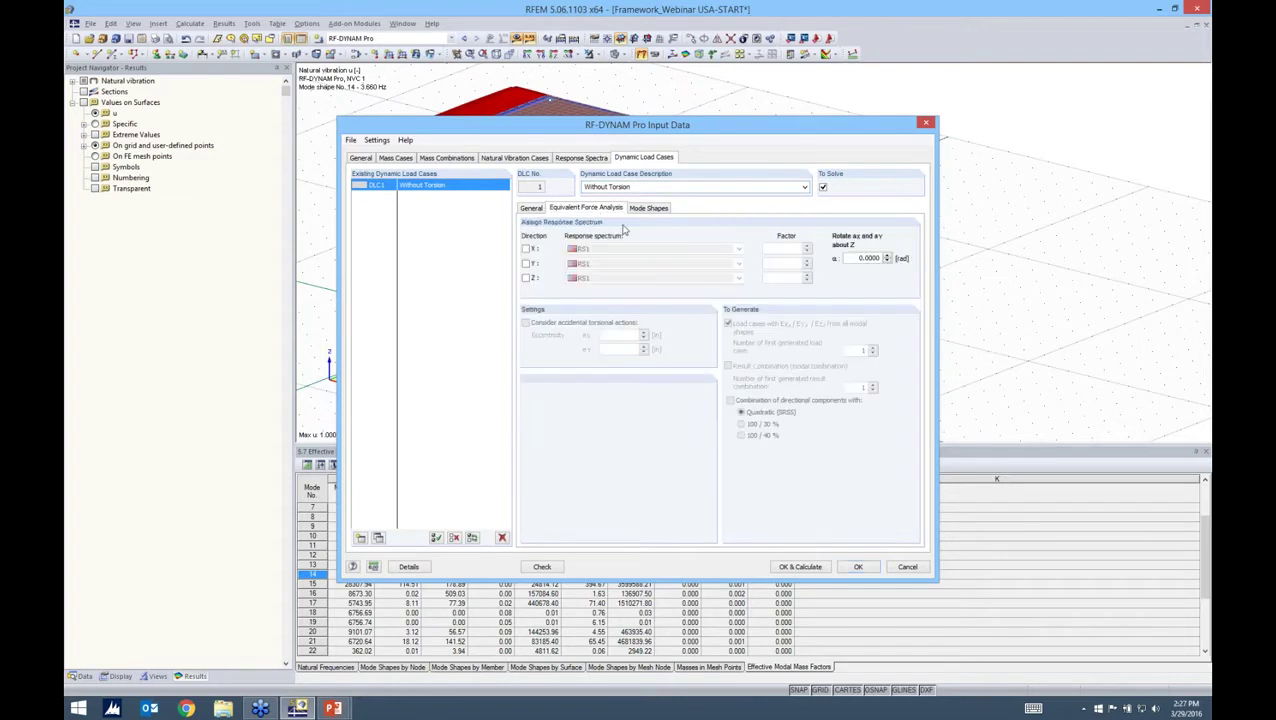
{"action": "left_click", "coordinate": [526, 279]}
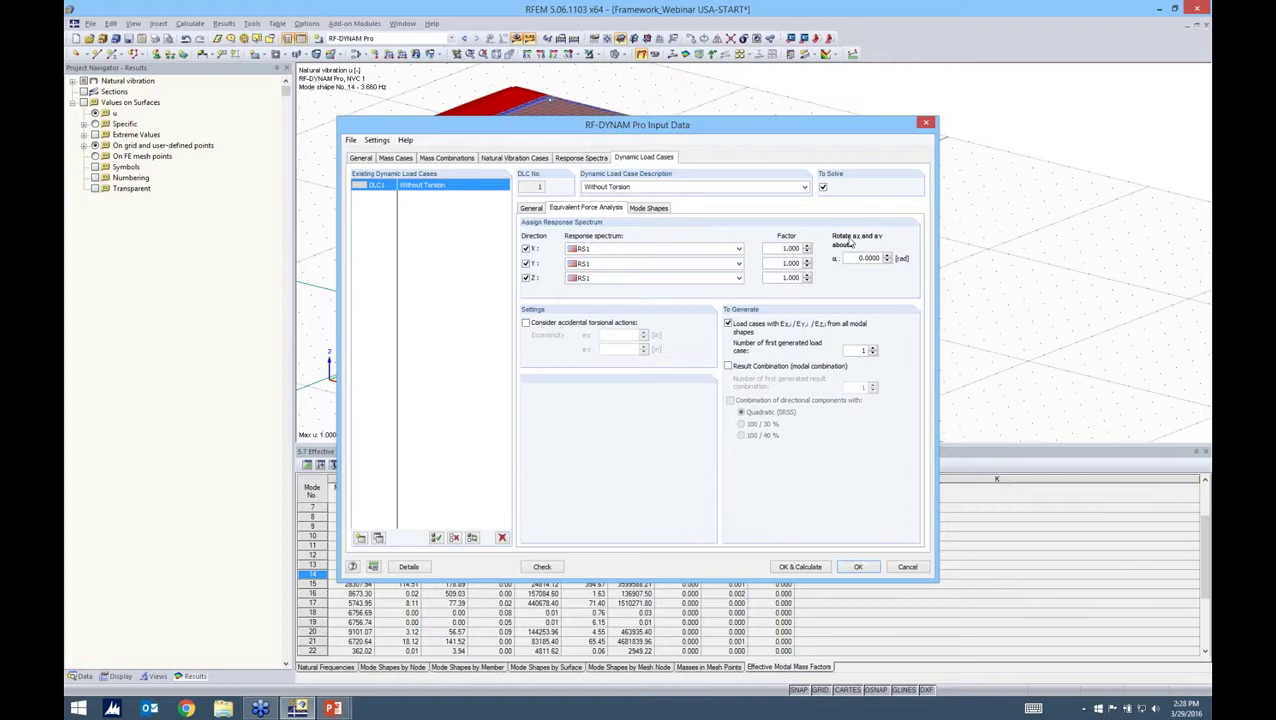
{"action": "left_click_drag", "start_coordinate": [833, 117], "coordinate": [1010, 101]}
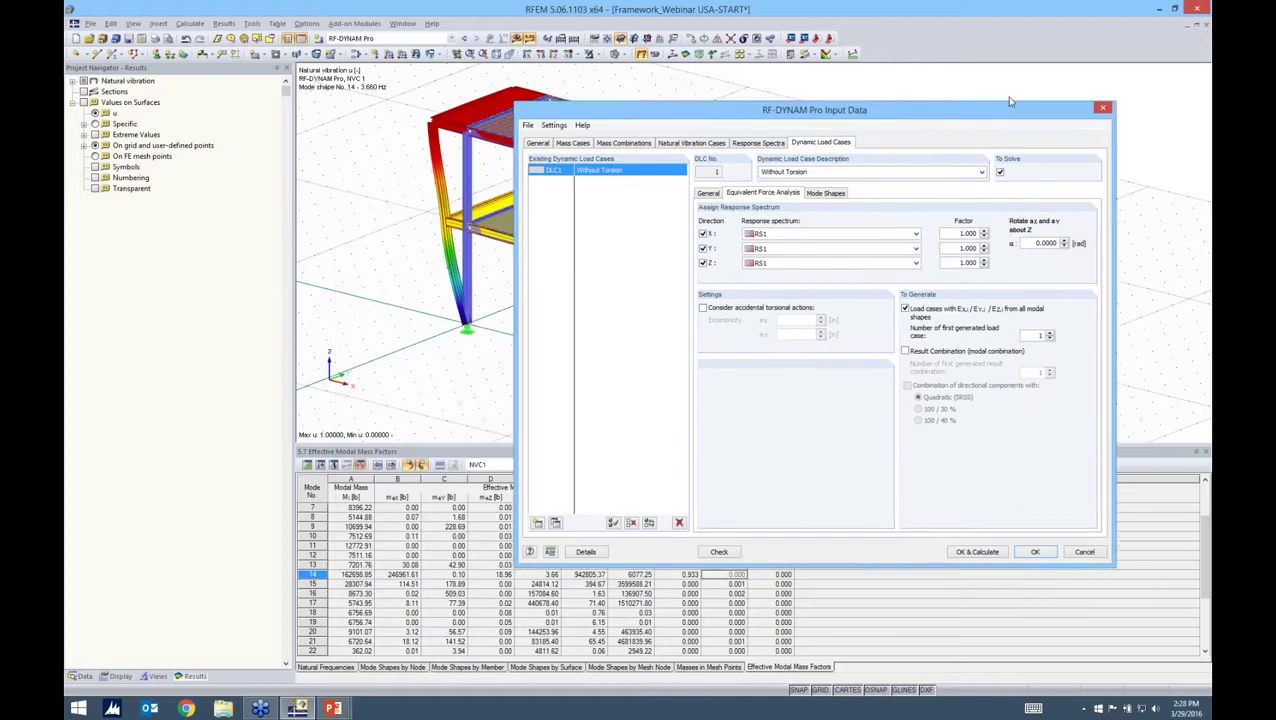
{"action": "left_click_drag", "start_coordinate": [1010, 101], "coordinate": [1041, 86]}
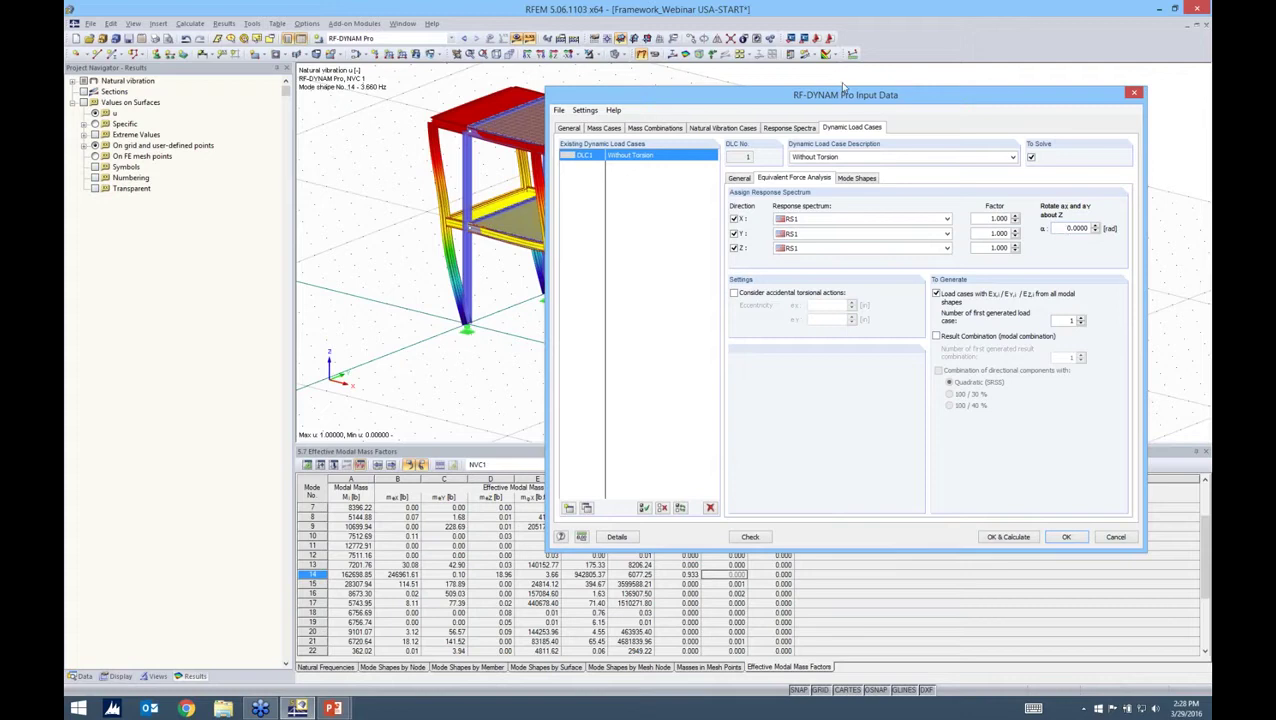
{"action": "left_click_drag", "start_coordinate": [843, 87], "coordinate": [719, 79]}
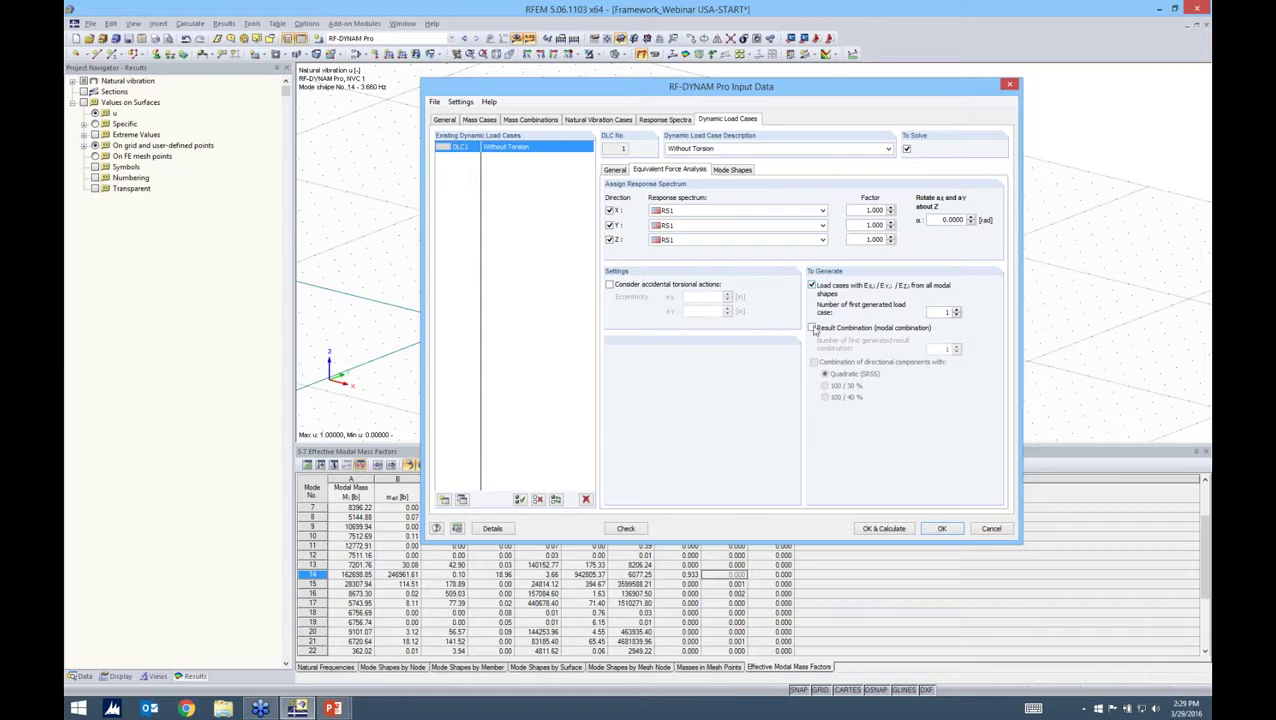
Step: Enable generating modal result combinations for DLC1 and combine the directional components with the 100 / 30 % rule
{"action": "left_click", "coordinate": [813, 328]}
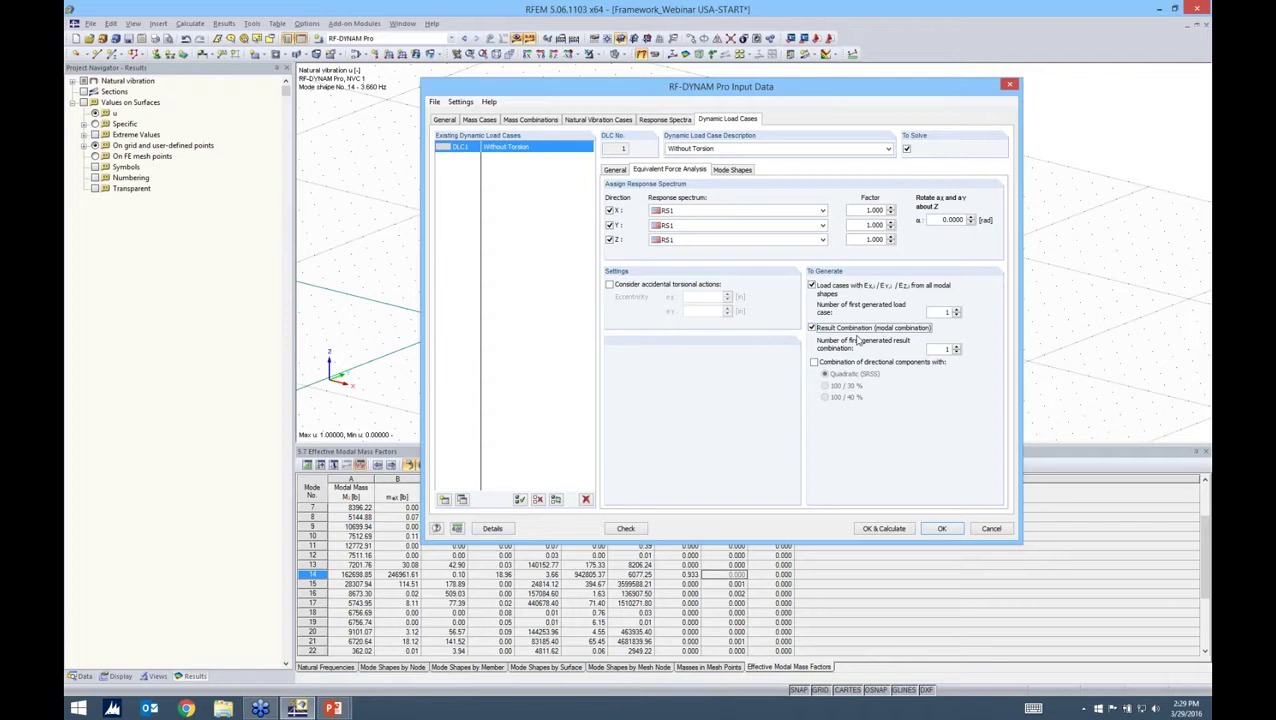
{"action": "left_click", "coordinate": [814, 362]}
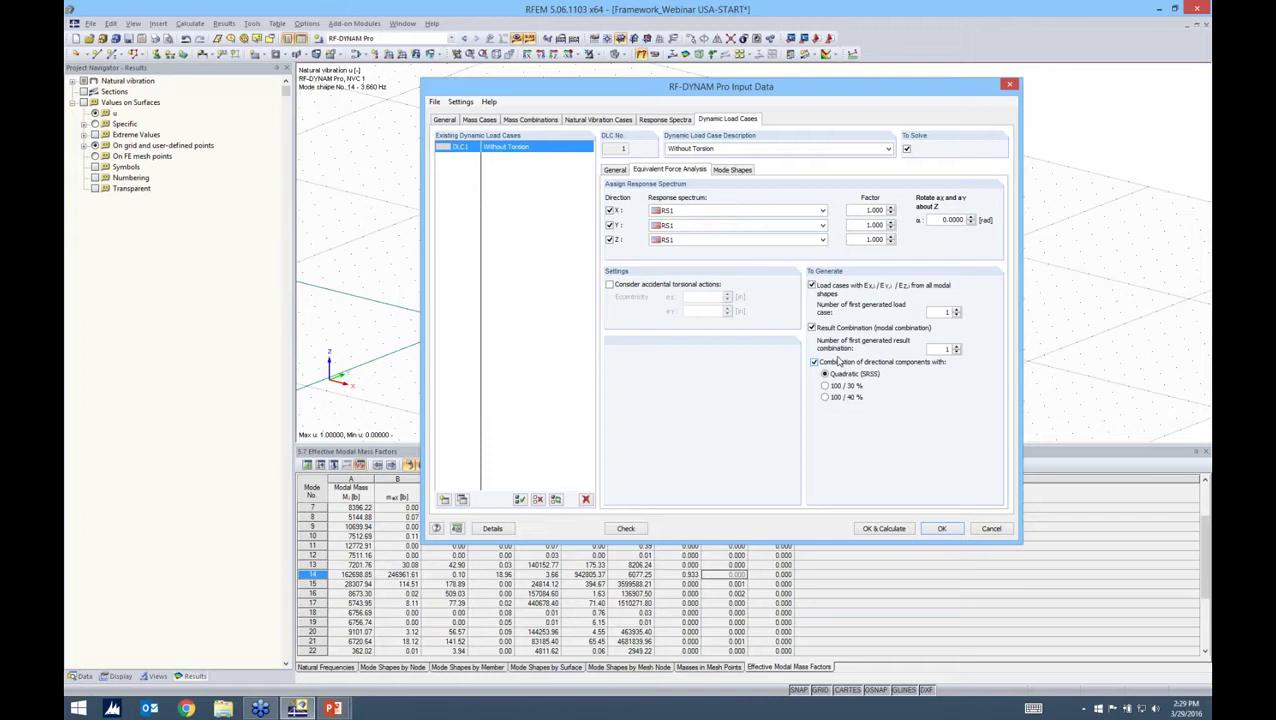
{"action": "left_click", "coordinate": [866, 389]}
Step: Examine DLC1's mode shapes with their periods, accelerations and effective modal mass factors in X and Y
{"action": "left_click", "coordinate": [734, 170]}
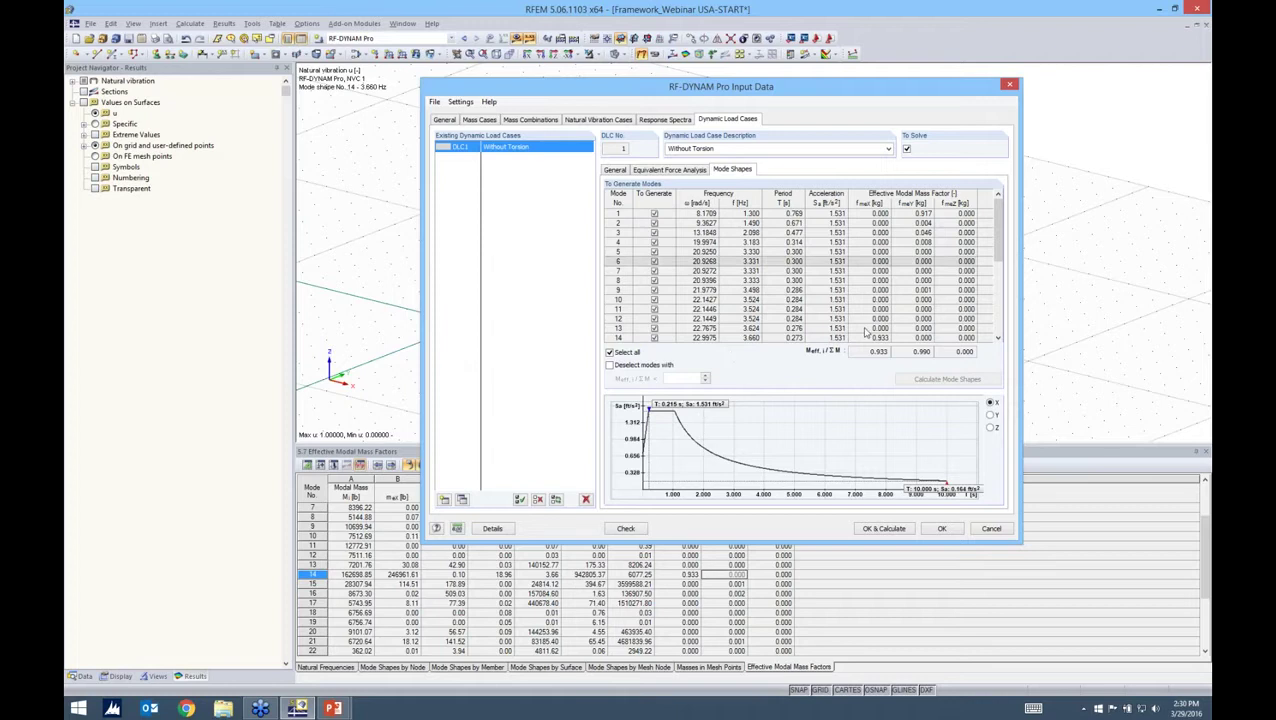
{"action": "key", "text": "Up"}
{"action": "key", "text": "Up"}
{"action": "key", "text": "Up"}
{"action": "key", "text": "Page_Down"}
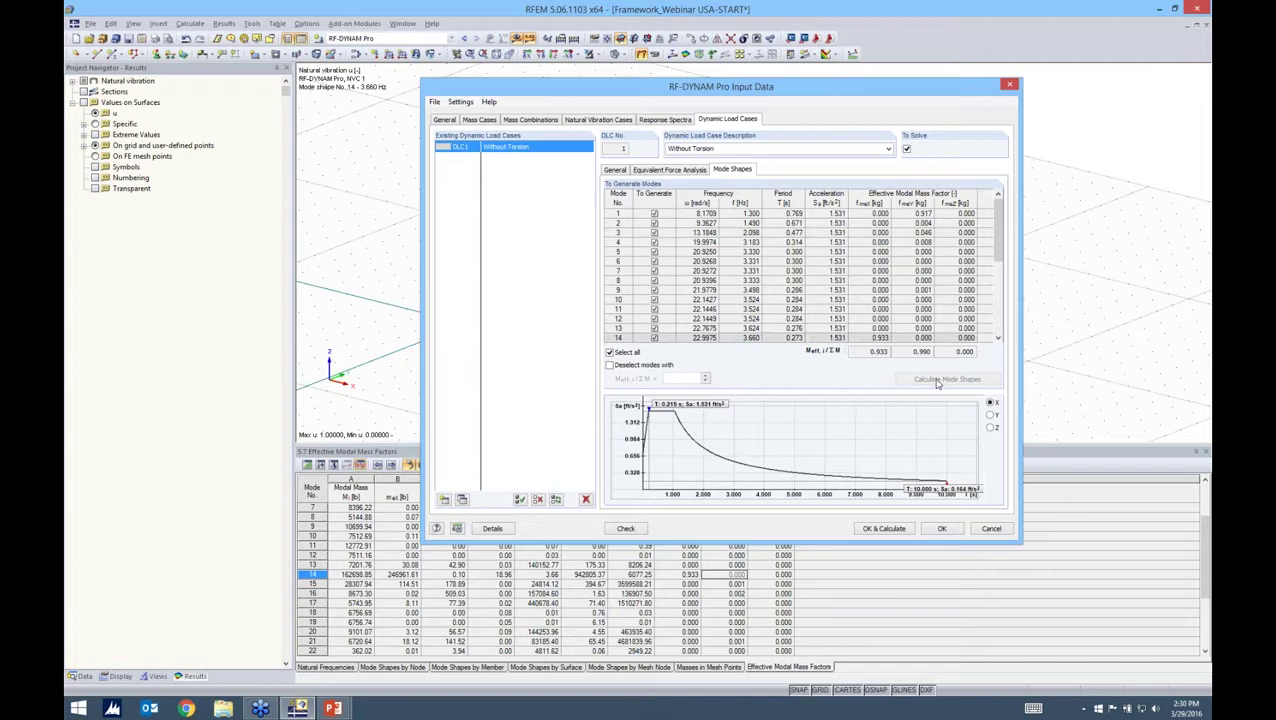
{"action": "left_click", "coordinate": [656, 280]}
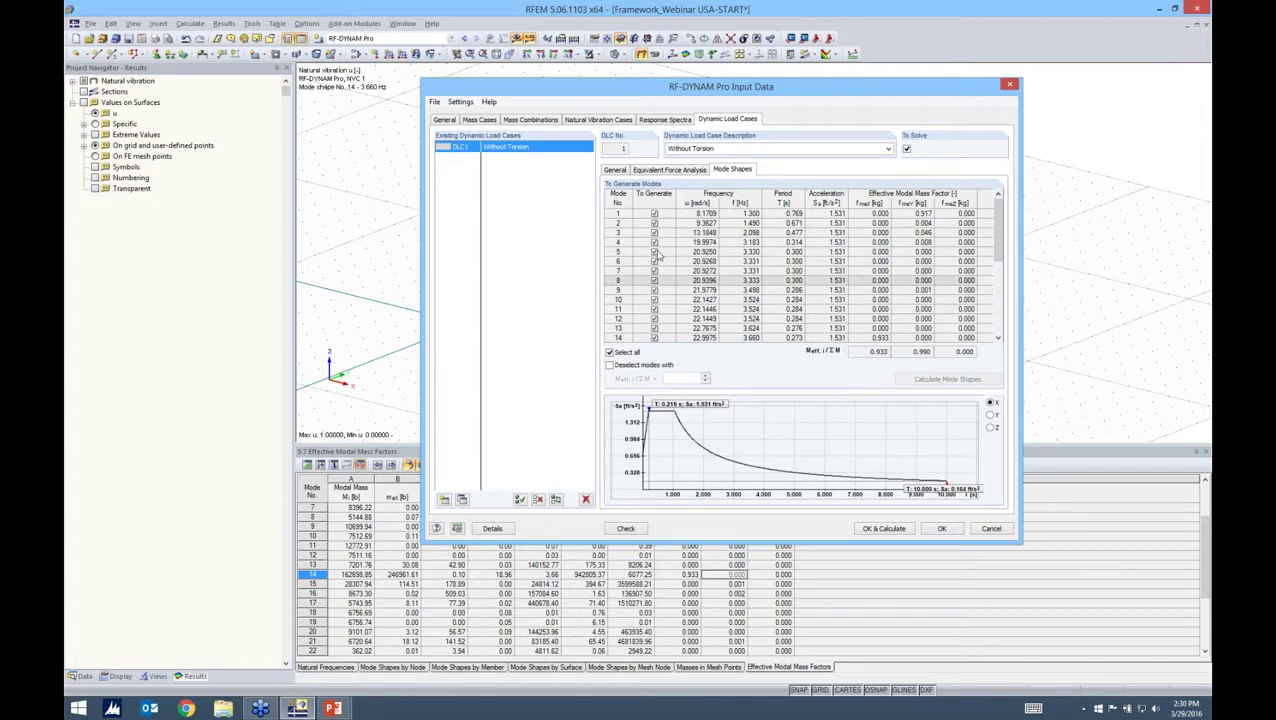
{"action": "left_click", "coordinate": [659, 260]}
{"action": "left_click", "coordinate": [888, 280]}
{"action": "left_click", "coordinate": [901, 252]}
{"action": "left_click", "coordinate": [903, 240]}
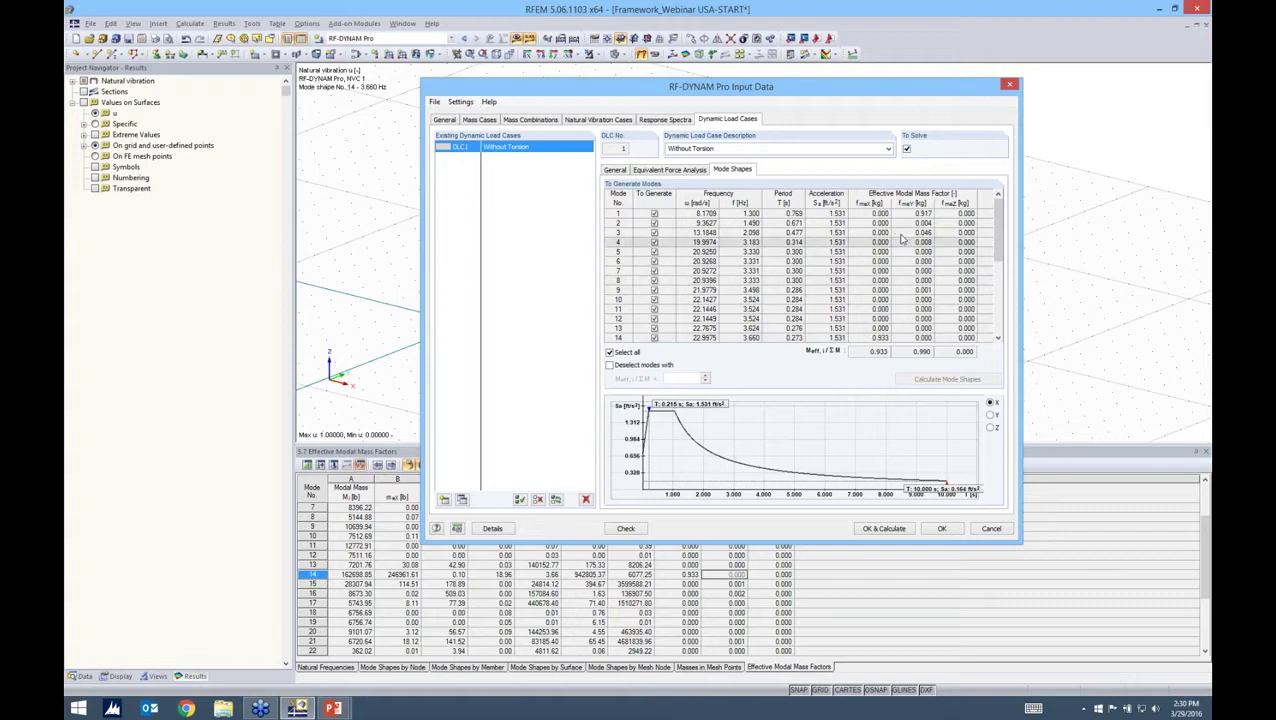
{"action": "left_click", "coordinate": [875, 222]}
{"action": "left_click", "coordinate": [843, 262]}
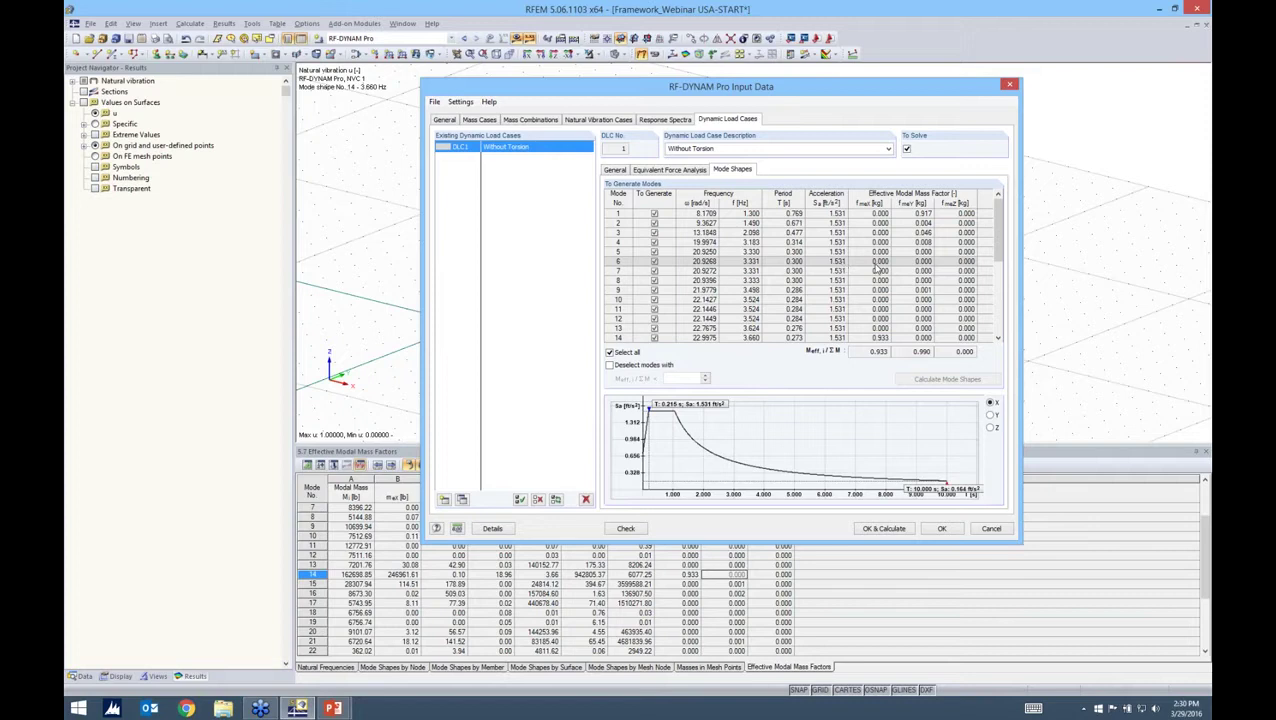
Step: Try excluding modes 6 to 11 individually from the modes to generate for DLC1
{"action": "left_click", "coordinate": [609, 352]}
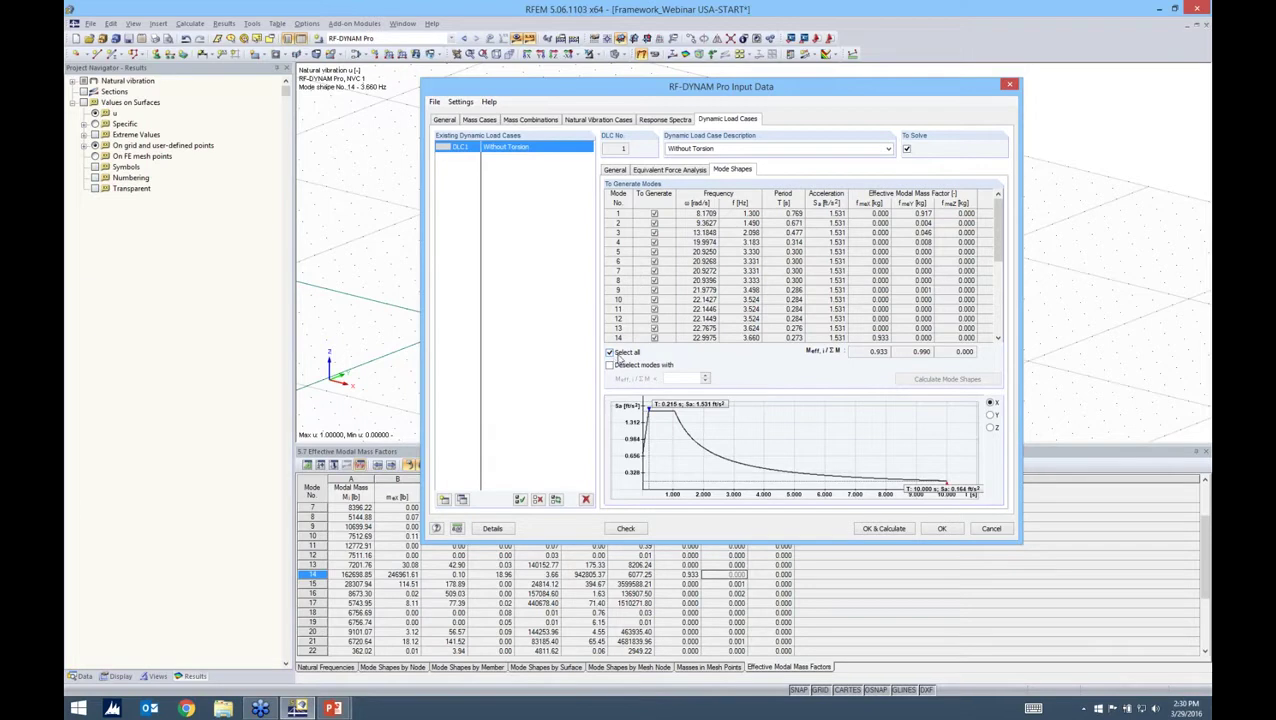
{"action": "left_click", "coordinate": [655, 305]}
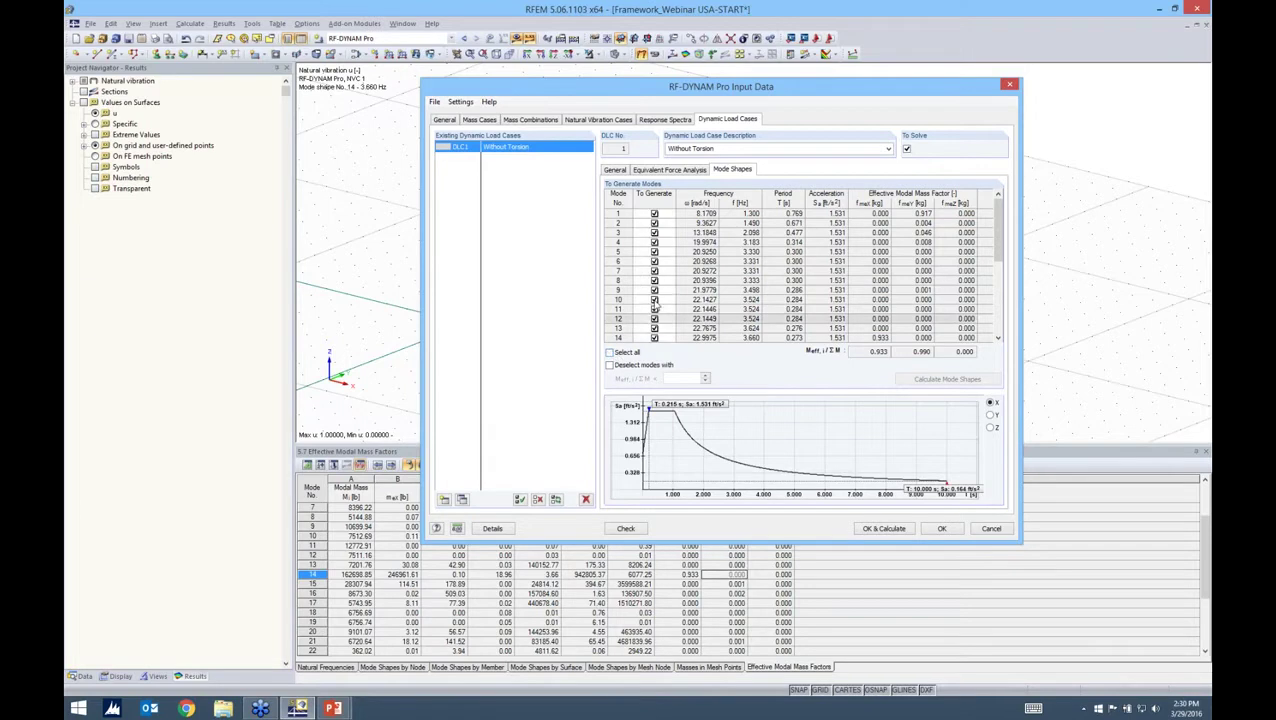
{"action": "left_click", "coordinate": [655, 309]}
{"action": "left_click", "coordinate": [655, 299]}
{"action": "left_click", "coordinate": [655, 289]}
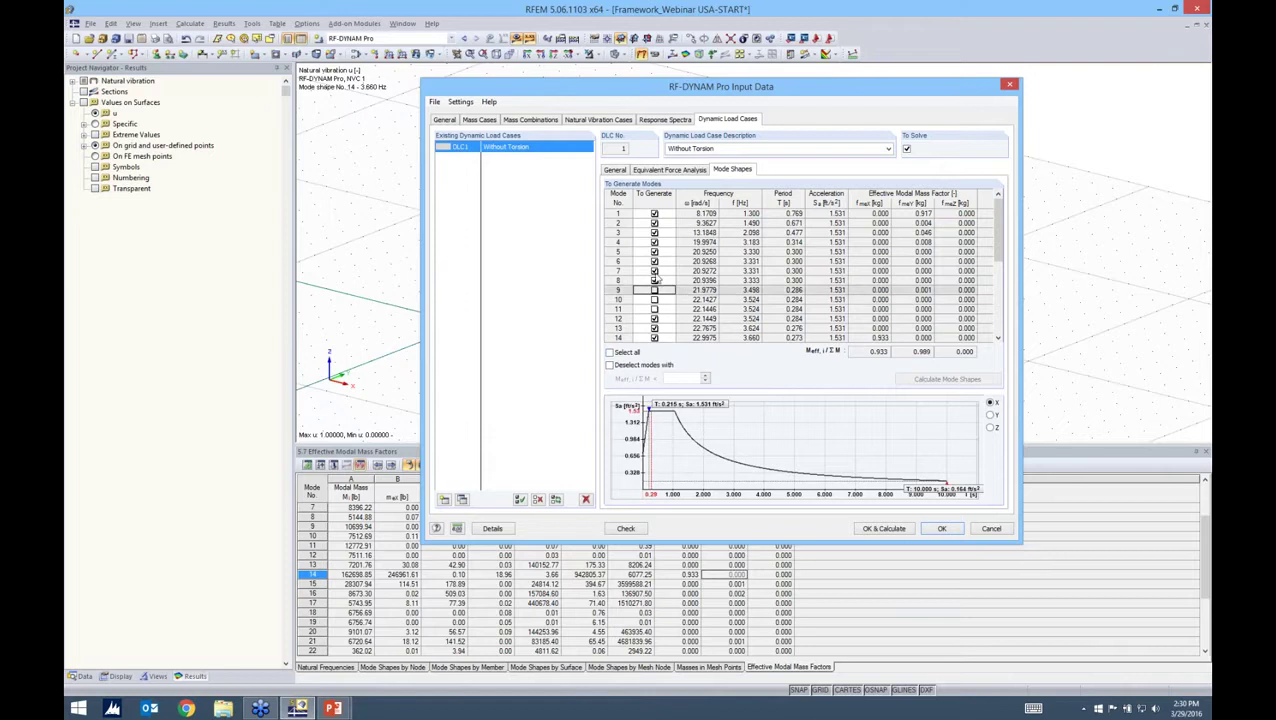
{"action": "left_click", "coordinate": [655, 280]}
{"action": "left_click", "coordinate": [655, 270]}
{"action": "left_click", "coordinate": [655, 261]}
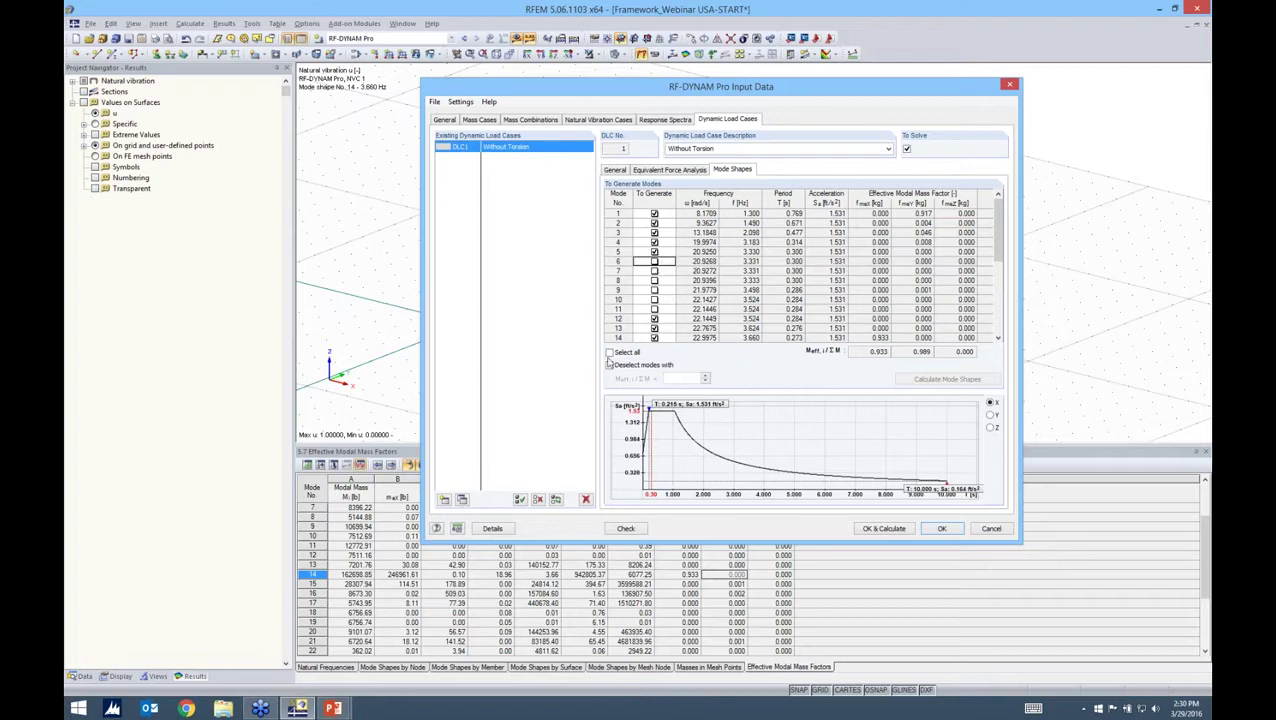
Step: Reselect all of DLC1's modes and deselect those with an effective modal mass factor below 0.050
{"action": "left_click", "coordinate": [609, 353]}
{"action": "left_click", "coordinate": [610, 365]}
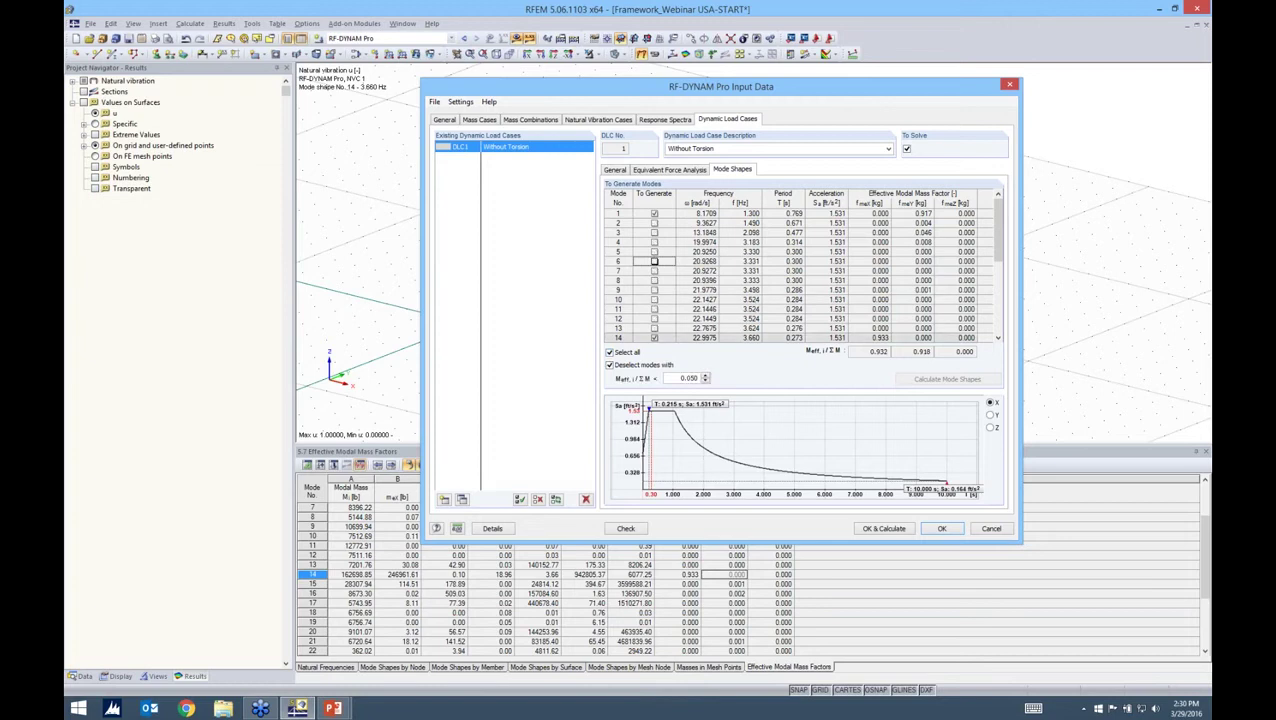
{"action": "double_click", "coordinate": [685, 378]}
{"action": "key", "text": "ctrl+a"}
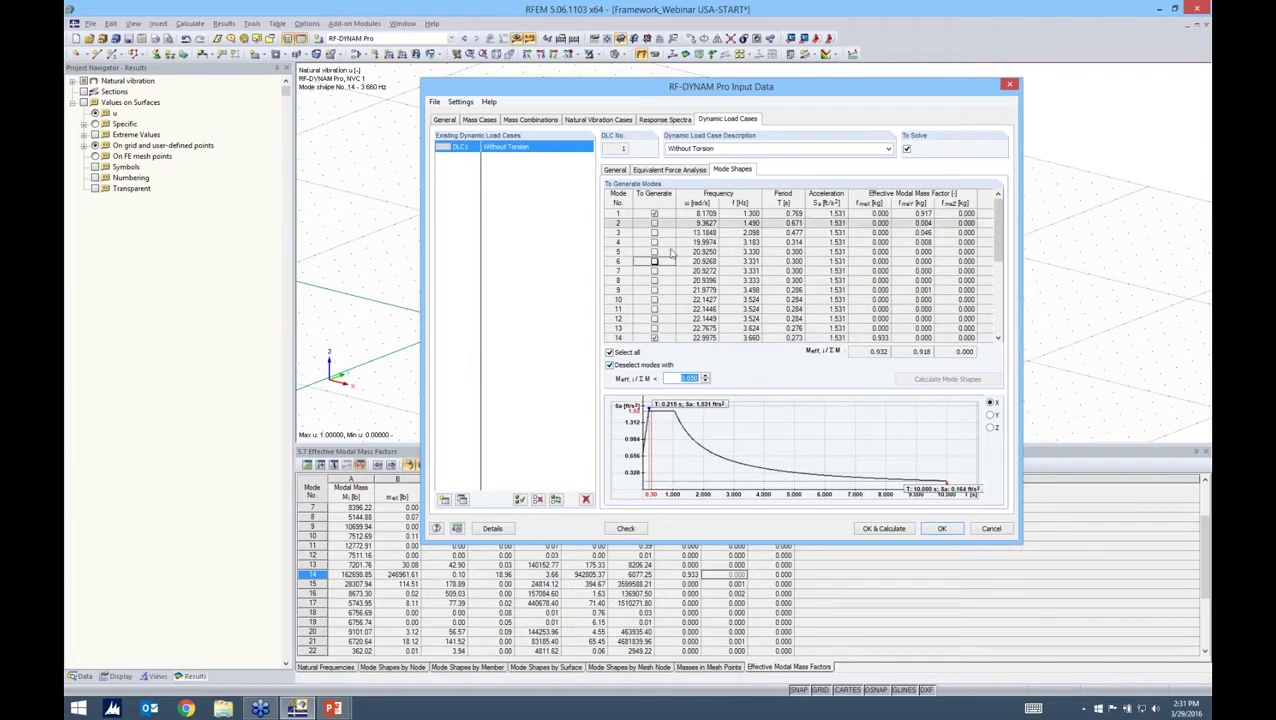
{"action": "left_click", "coordinate": [668, 214]}
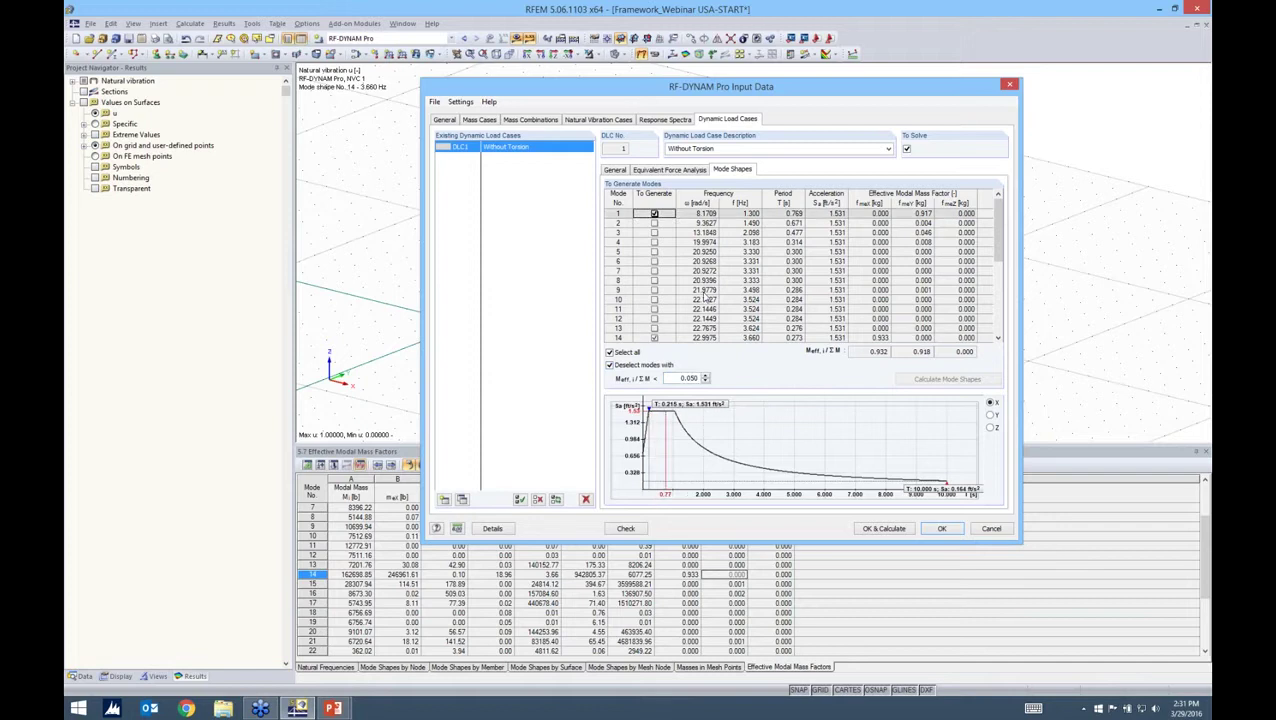
{"action": "left_click", "coordinate": [700, 337]}
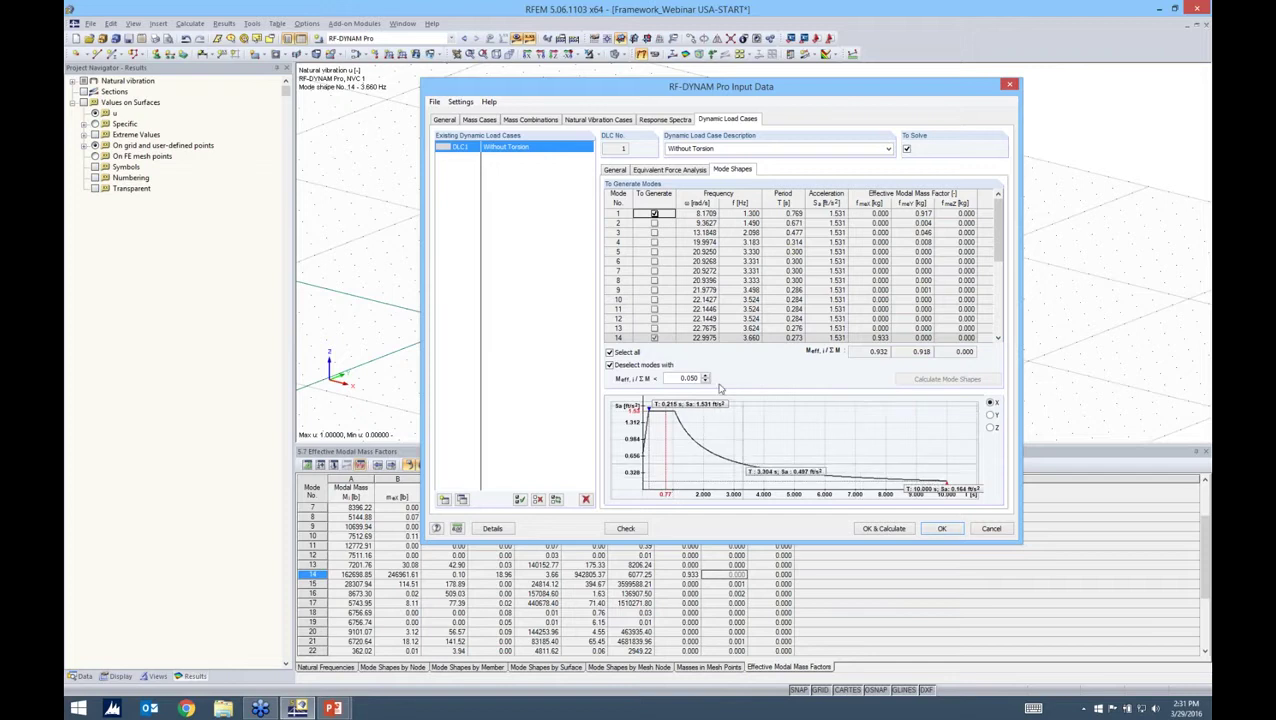
Step: Accept the dynamic input and calculate it, and enlarge the equivalent loads results table below the model
{"action": "left_click", "coordinate": [870, 529]}
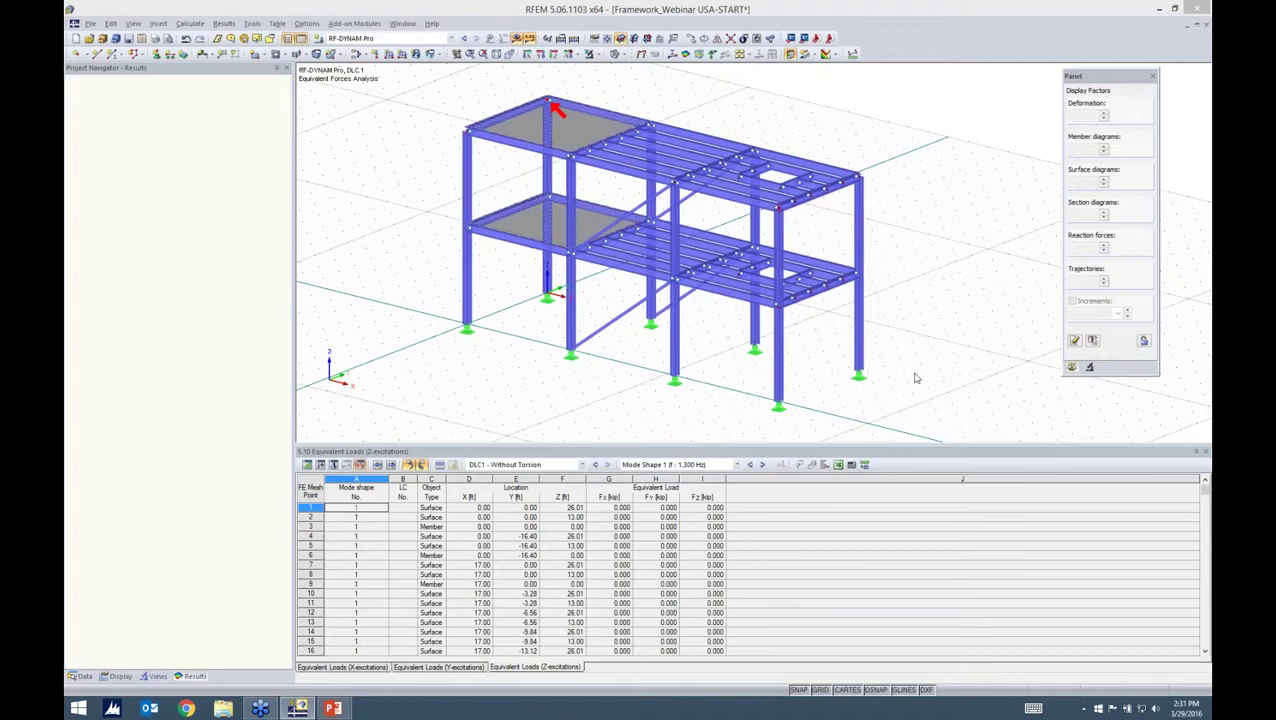
{"action": "key", "text": "Escape"}
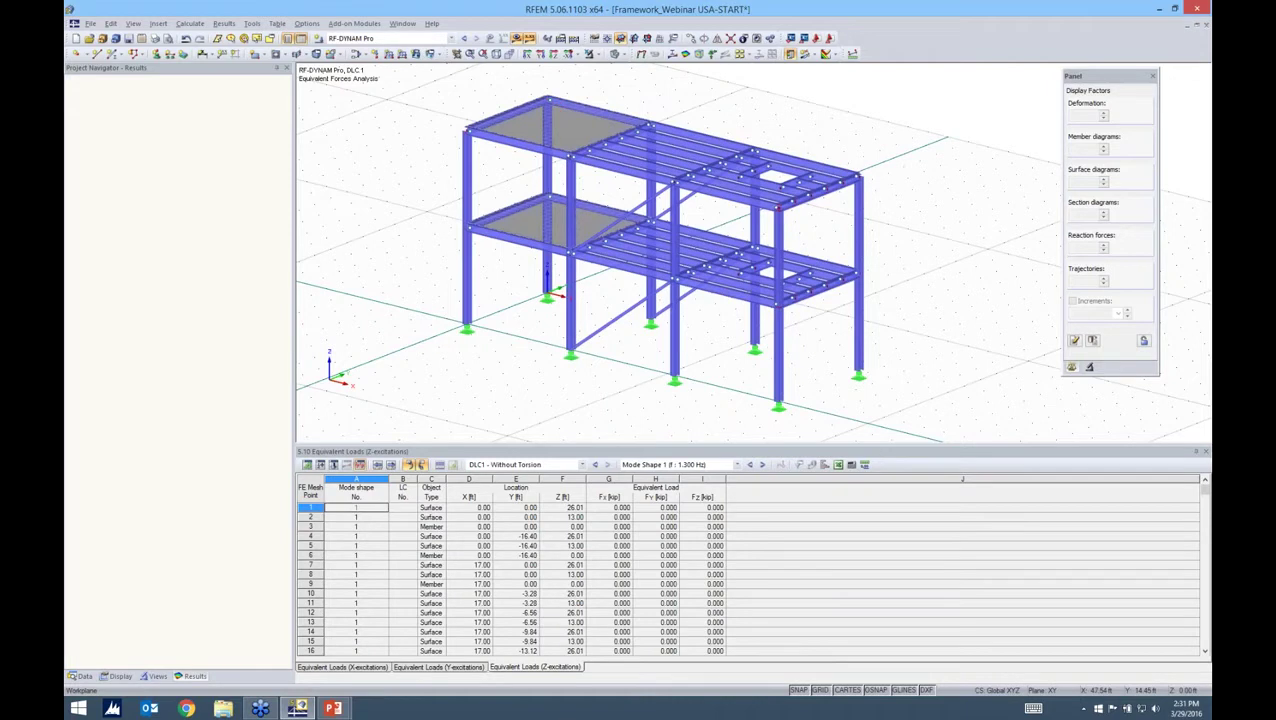
{"action": "middle_click_drag", "start_coordinate": [777, 208], "coordinate": [771, 153]}
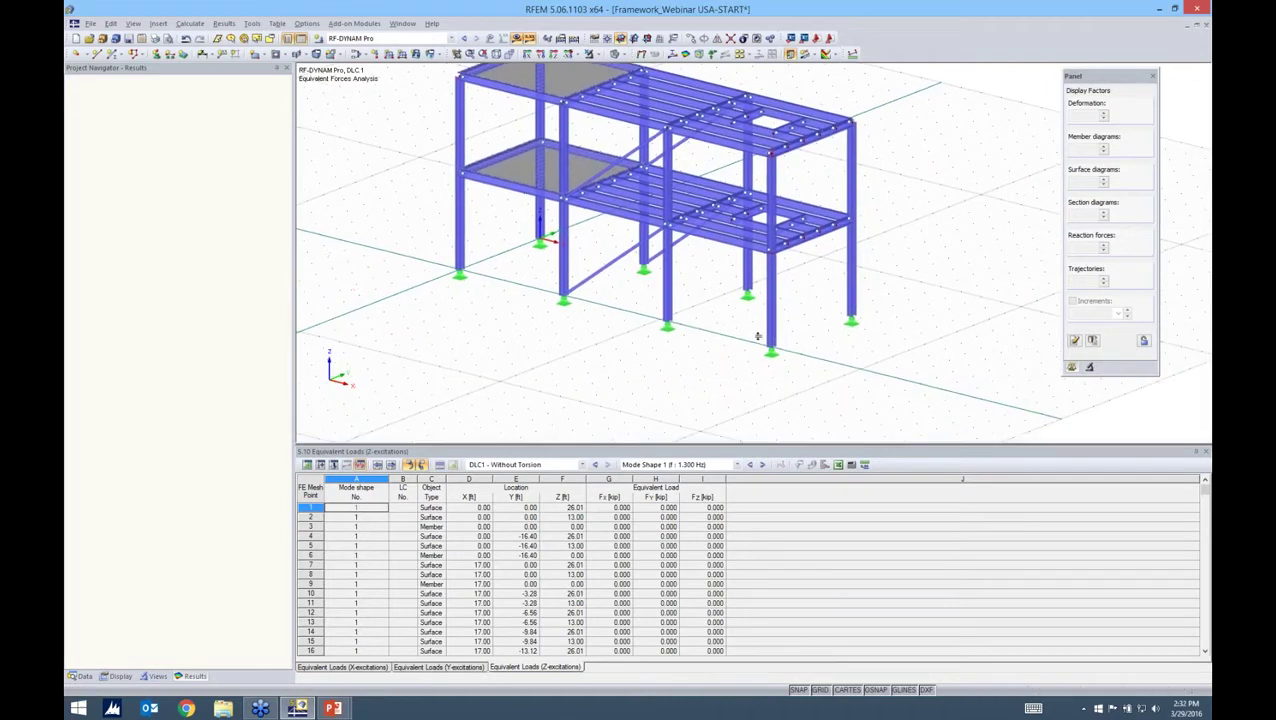
{"action": "left_click_drag", "start_coordinate": [757, 337], "coordinate": [757, 336]}
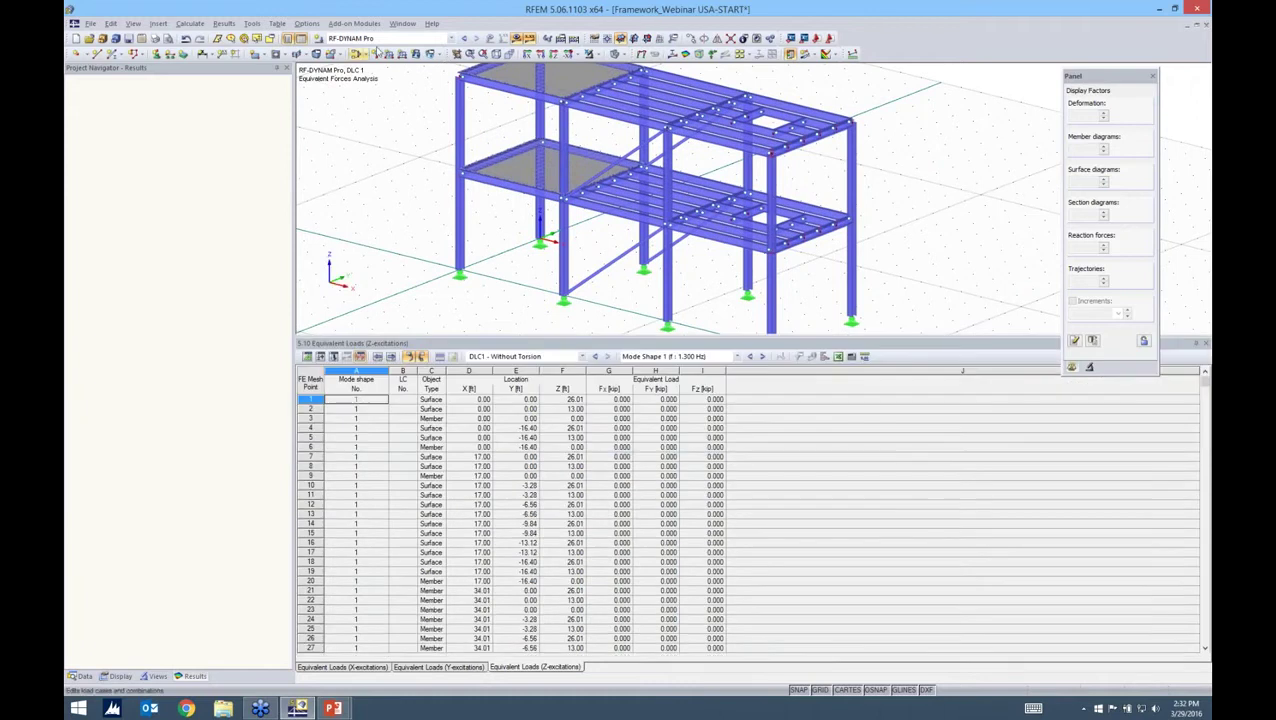
Step: Review the load cases generated from DLC1 by mode shape and direction in the load case list and definitions
{"action": "left_click", "coordinate": [386, 39]}
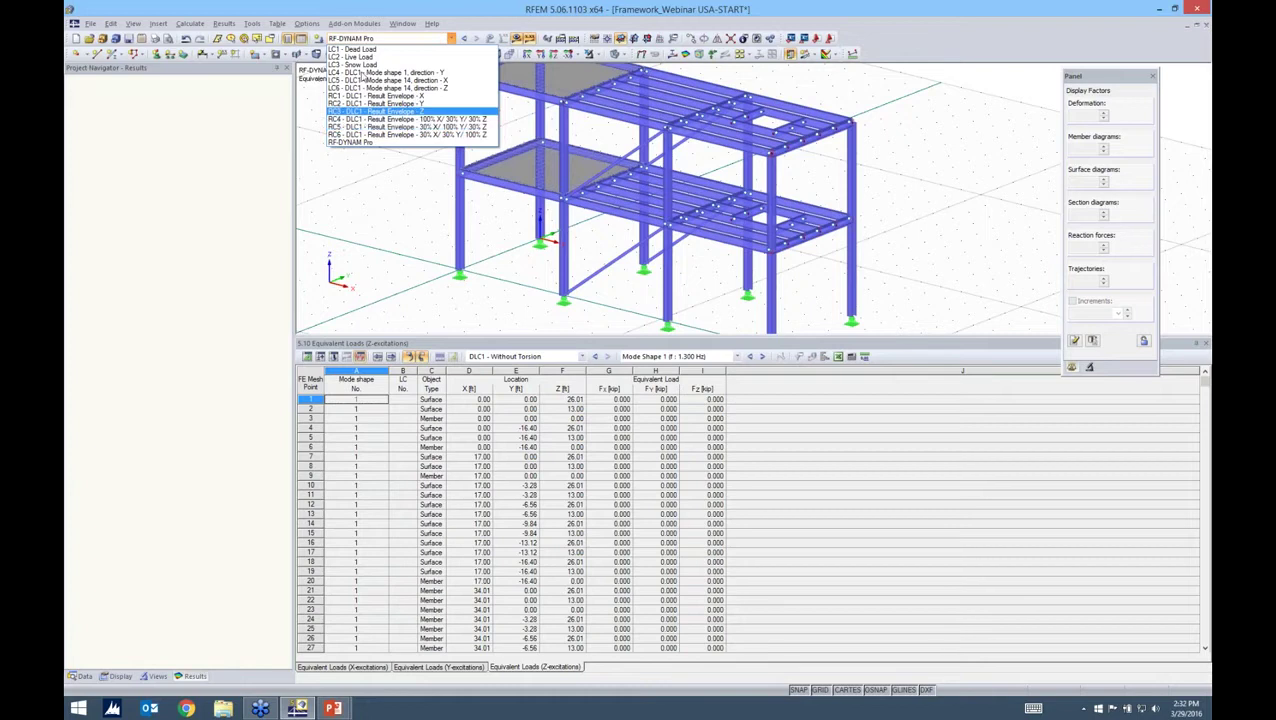
{"action": "key", "text": "Escape"}
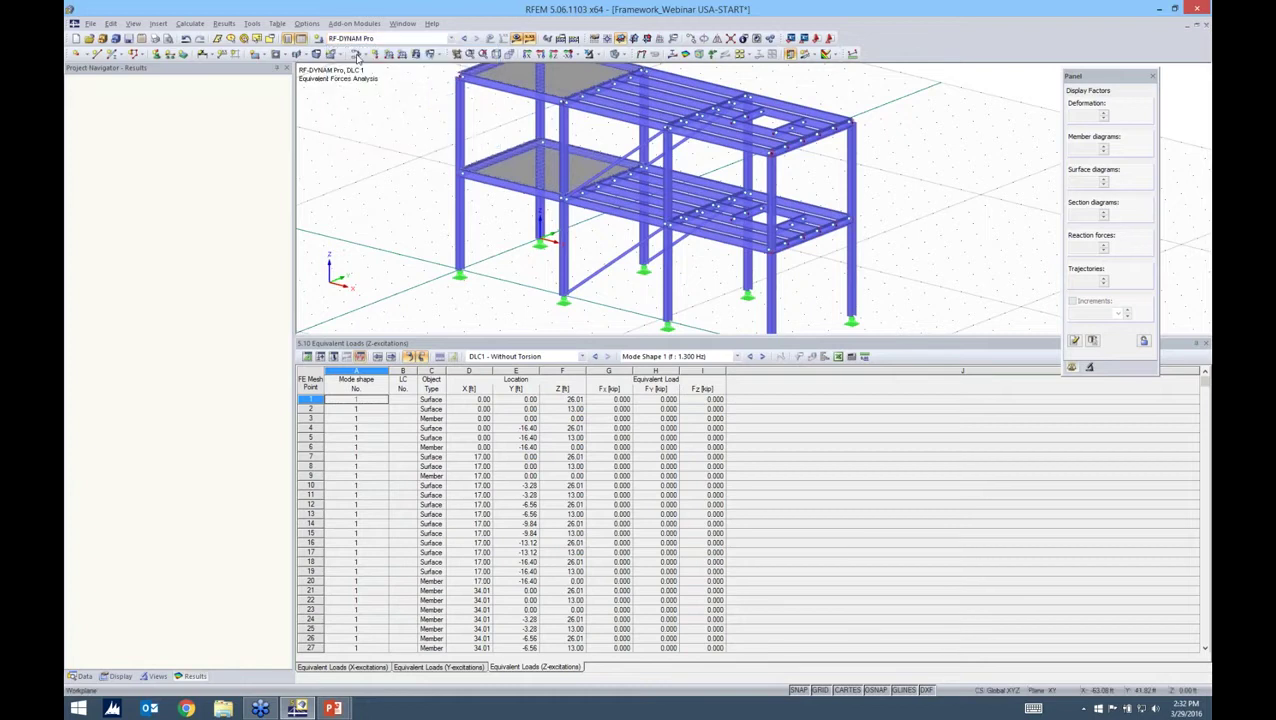
{"action": "left_click", "coordinate": [358, 56]}
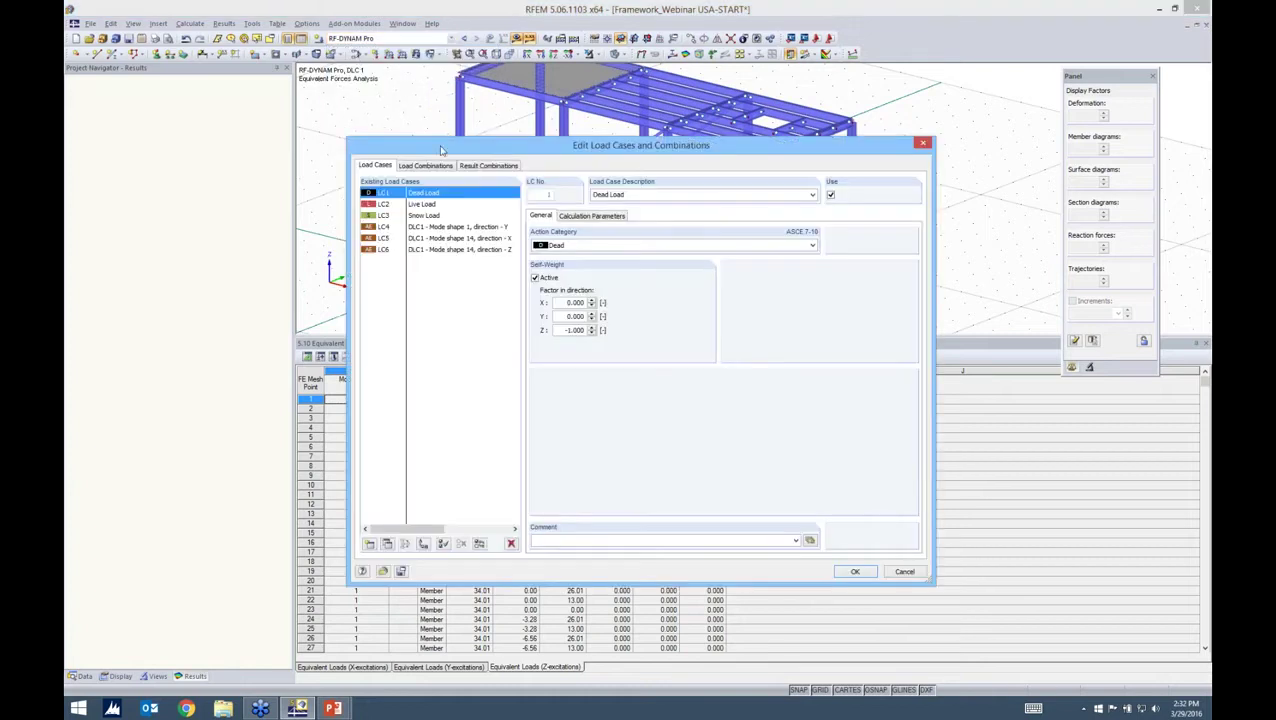
{"action": "left_click_drag", "start_coordinate": [448, 144], "coordinate": [456, 142]}
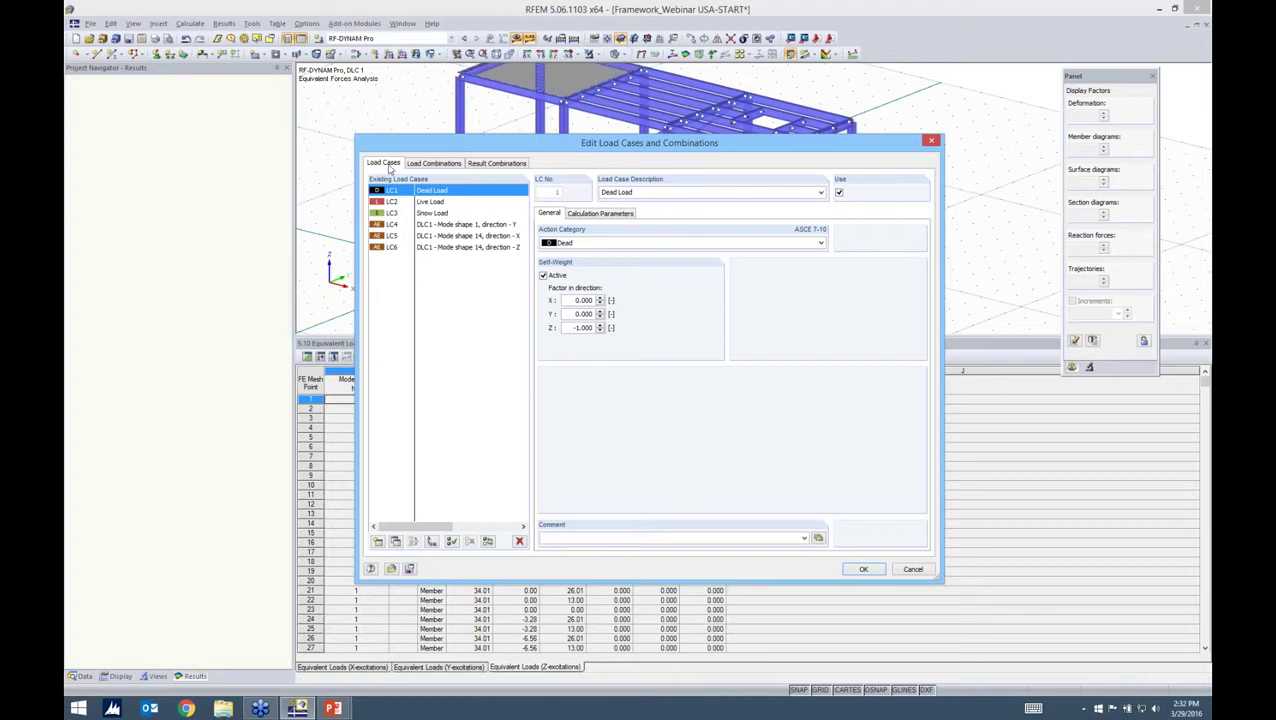
{"action": "left_click", "coordinate": [441, 225]}
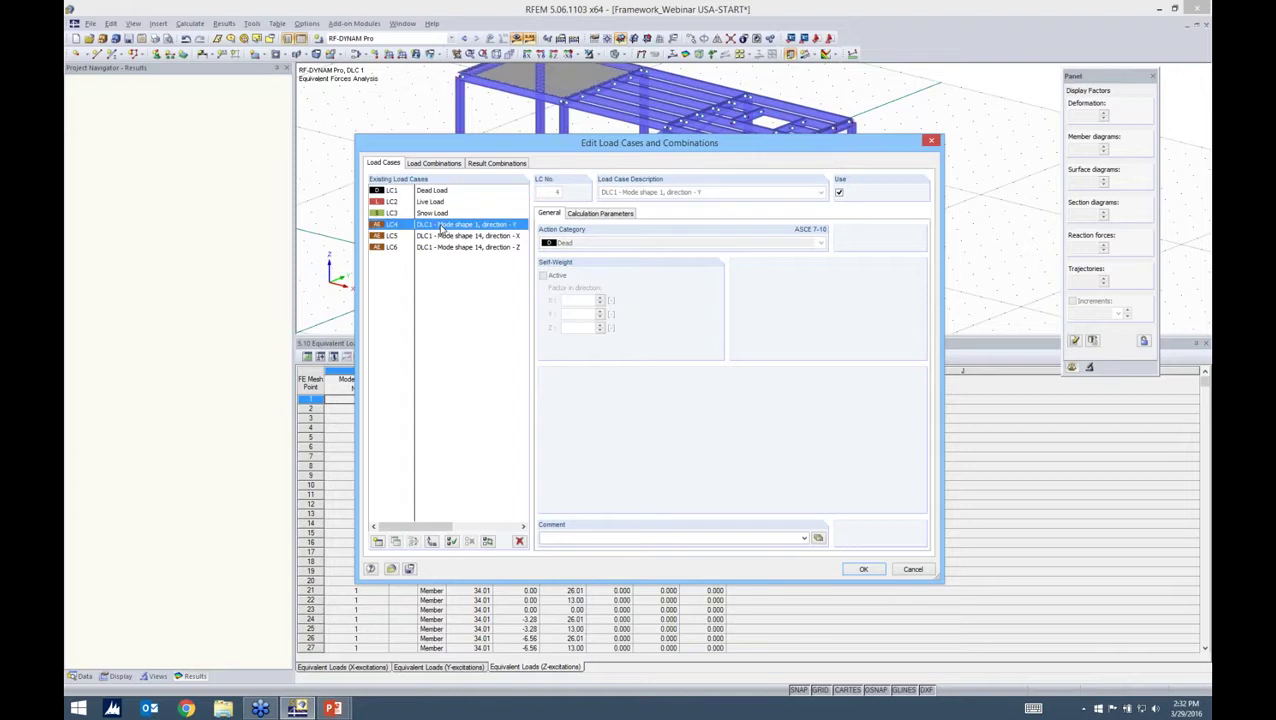
{"action": "left_click", "coordinate": [440, 246]}
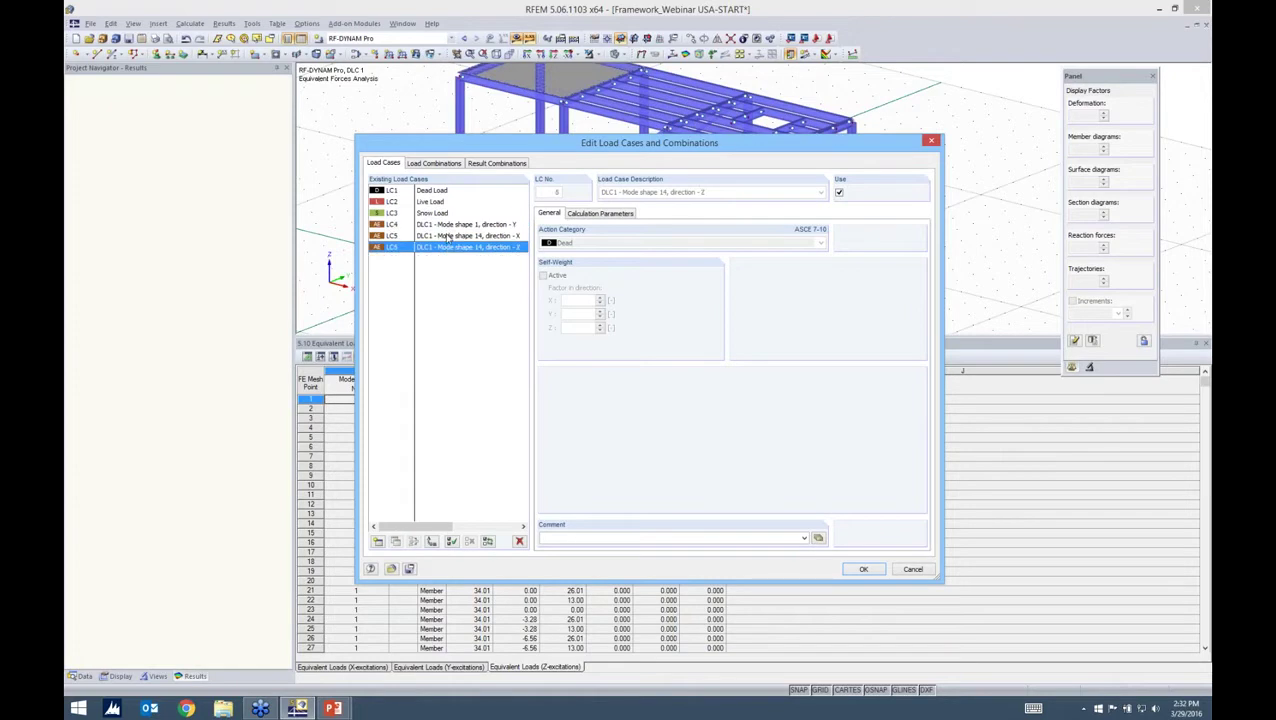
{"action": "key", "text": "Up"}
{"action": "key", "text": "Up"}
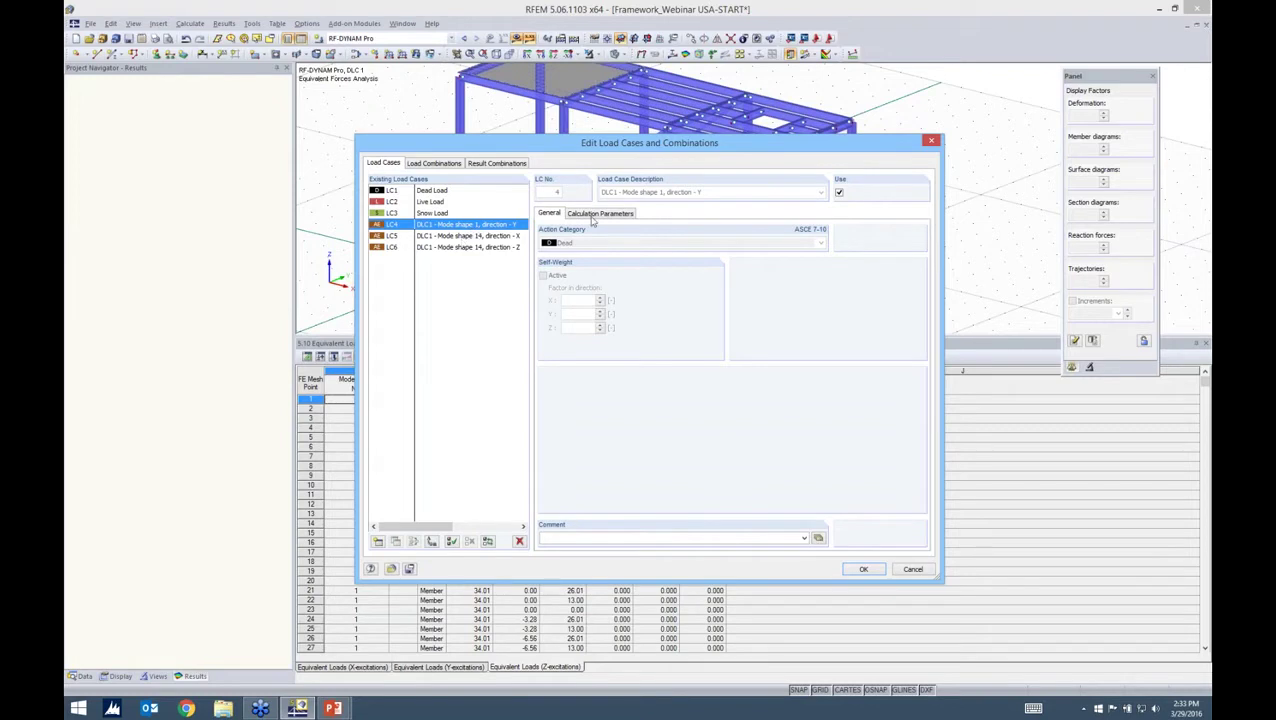
Step: View the result combinations generated from DLC1 and switch to the PowerPoint presentation
{"action": "left_click", "coordinate": [498, 163]}
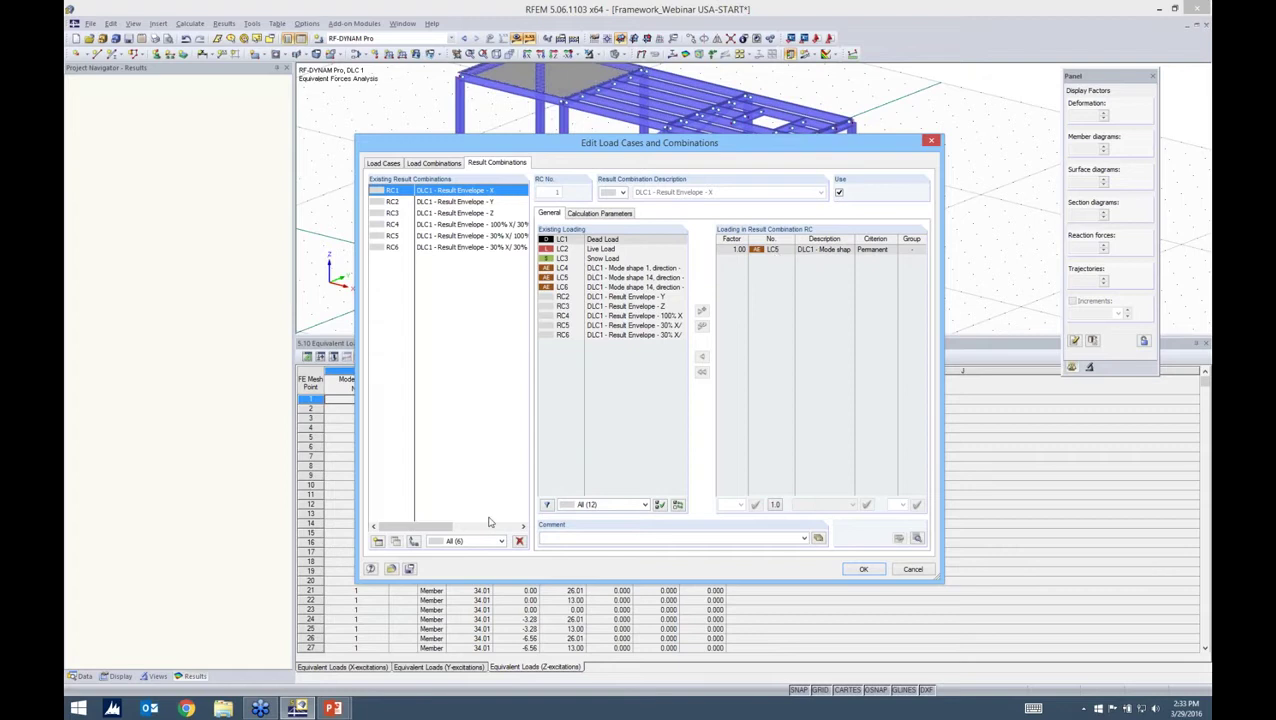
{"action": "key", "text": "alt+Tab"}
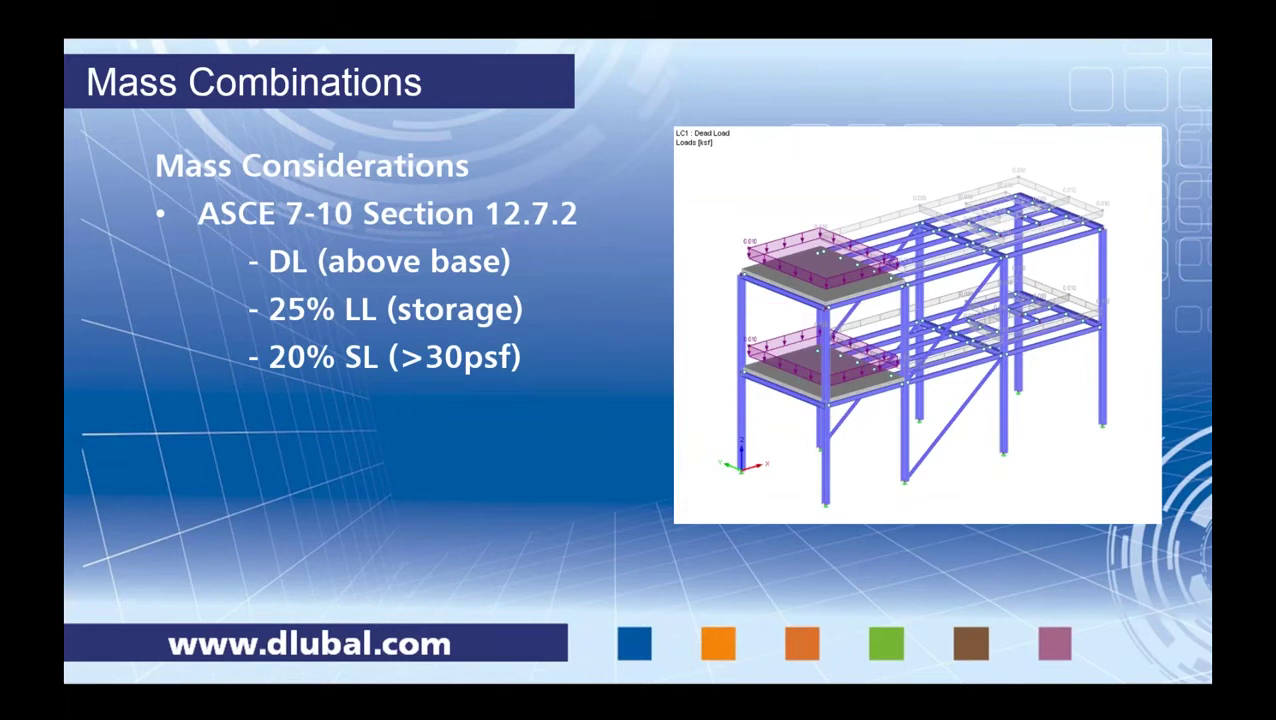
Step: Show the Equivalent Loads + SRSS Rule slide, and check the Preserve signs option of DLC1's Z-direction result combination in RFEM
{"action": "key", "text": "Right"}
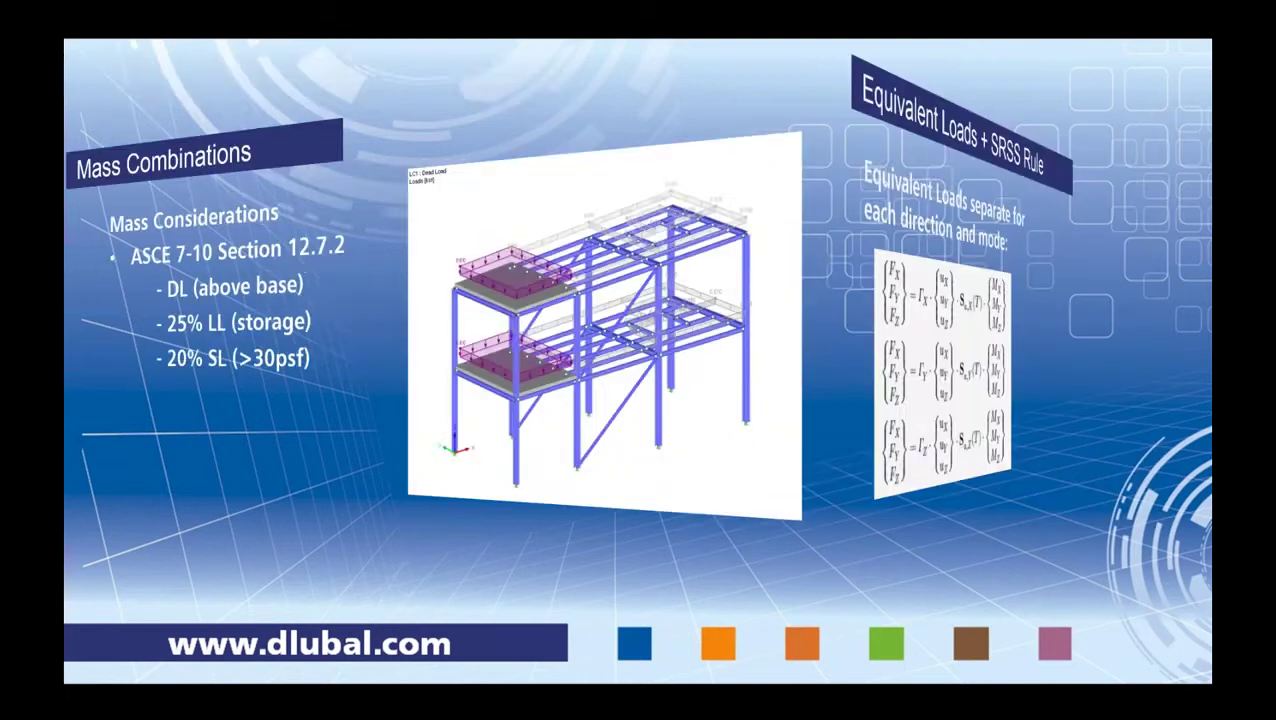
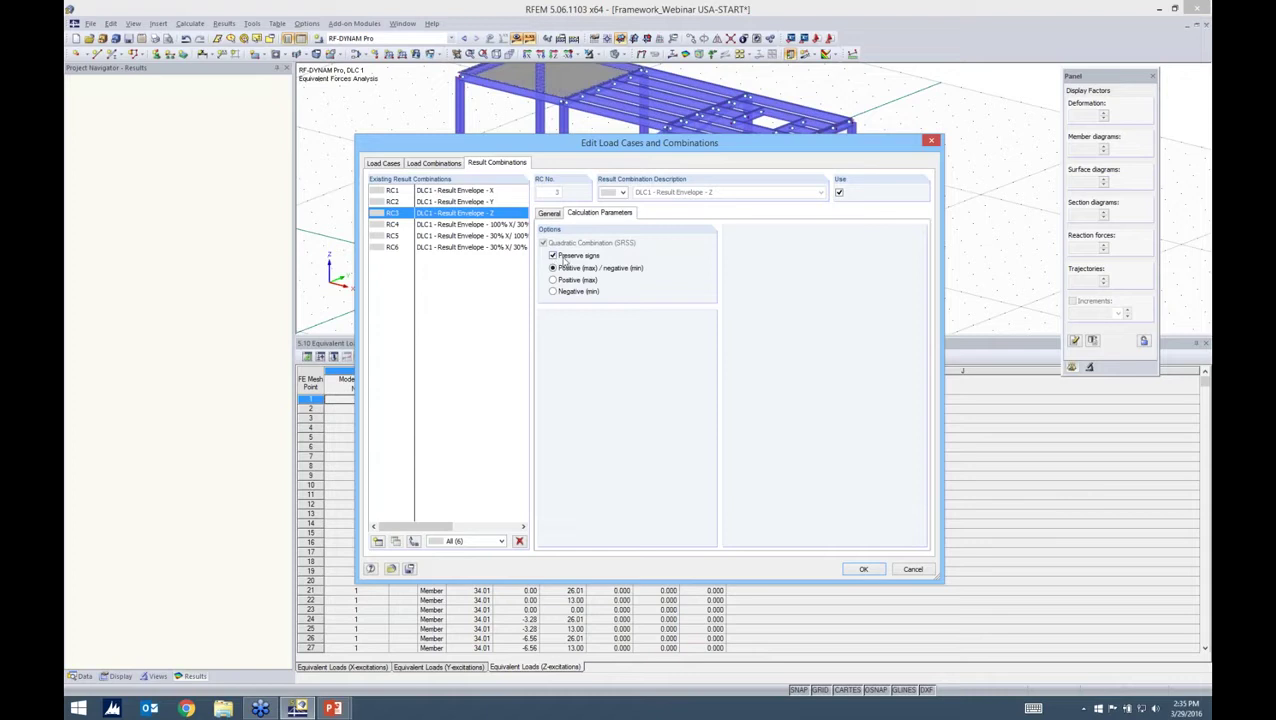
{"action": "left_click", "coordinate": [566, 257]}
{"action": "left_click", "coordinate": [589, 258]}
{"action": "left_click", "coordinate": [491, 192]}
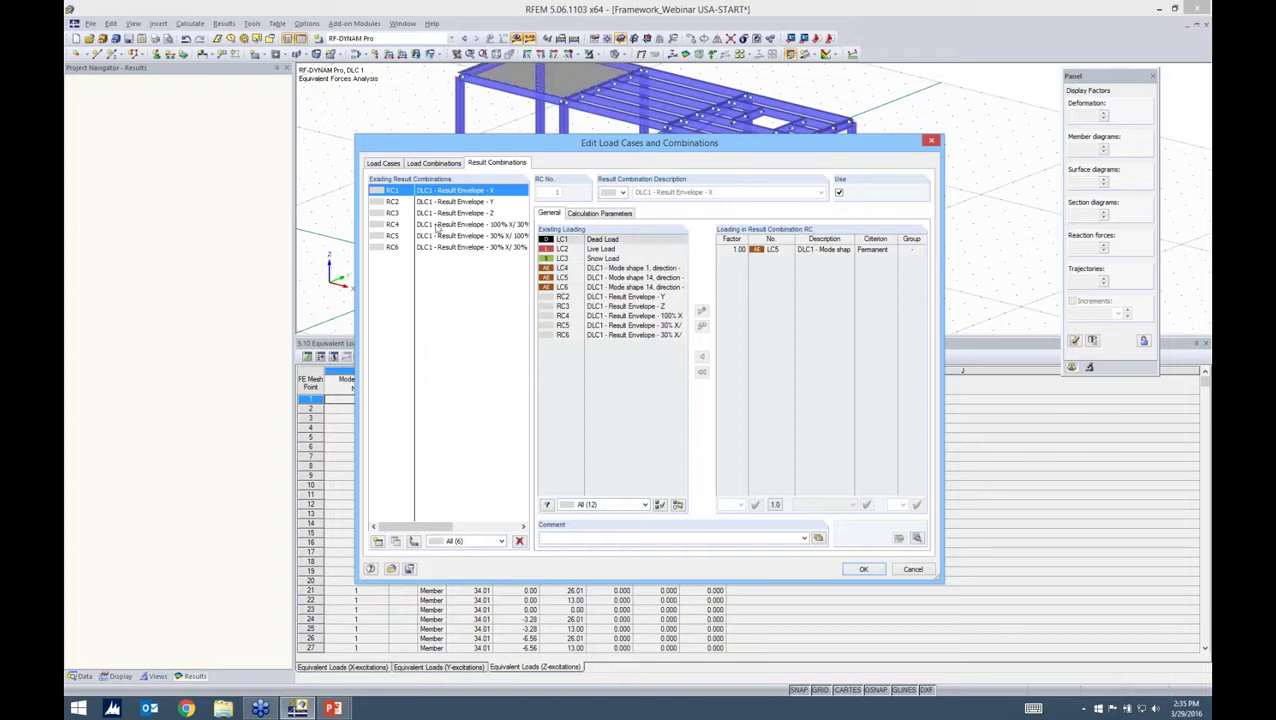
Step: Review the full description, loading and factors of DLC1's 100% X / 30% Y / 30% Z result combination and accept the dialog
{"action": "left_click", "coordinate": [470, 225]}
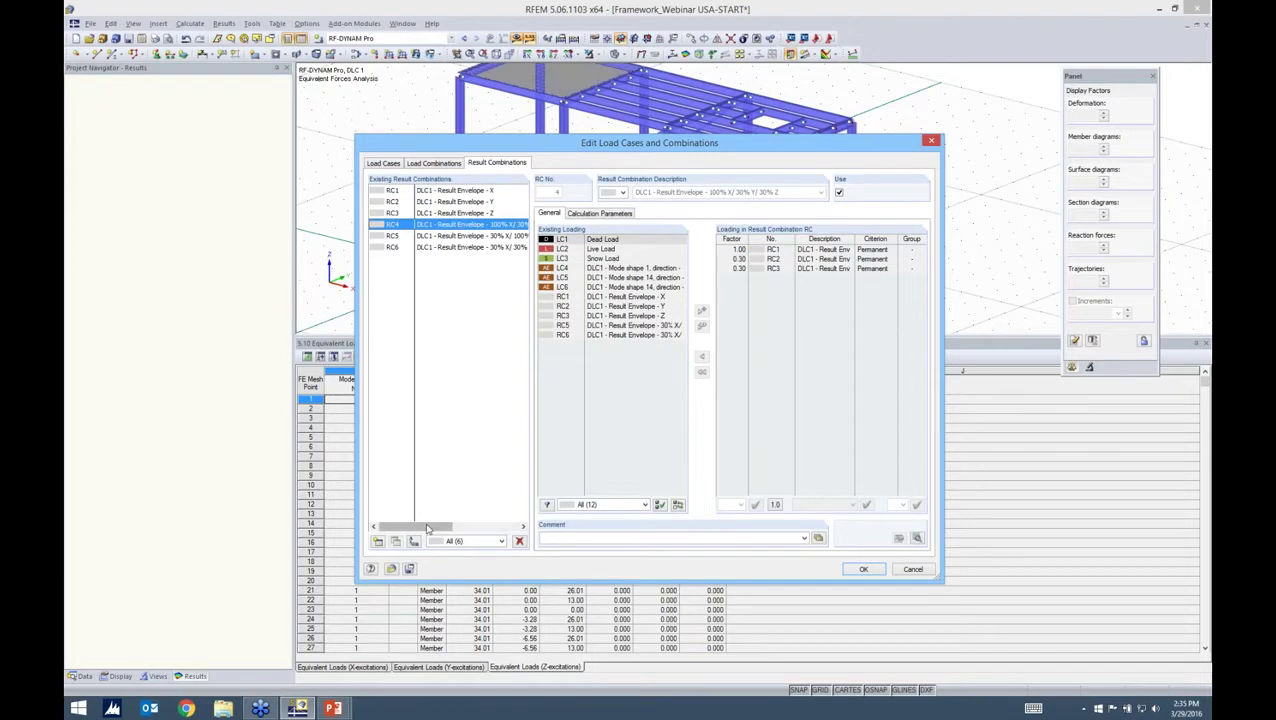
{"action": "left_click_drag", "start_coordinate": [438, 527], "coordinate": [452, 527]}
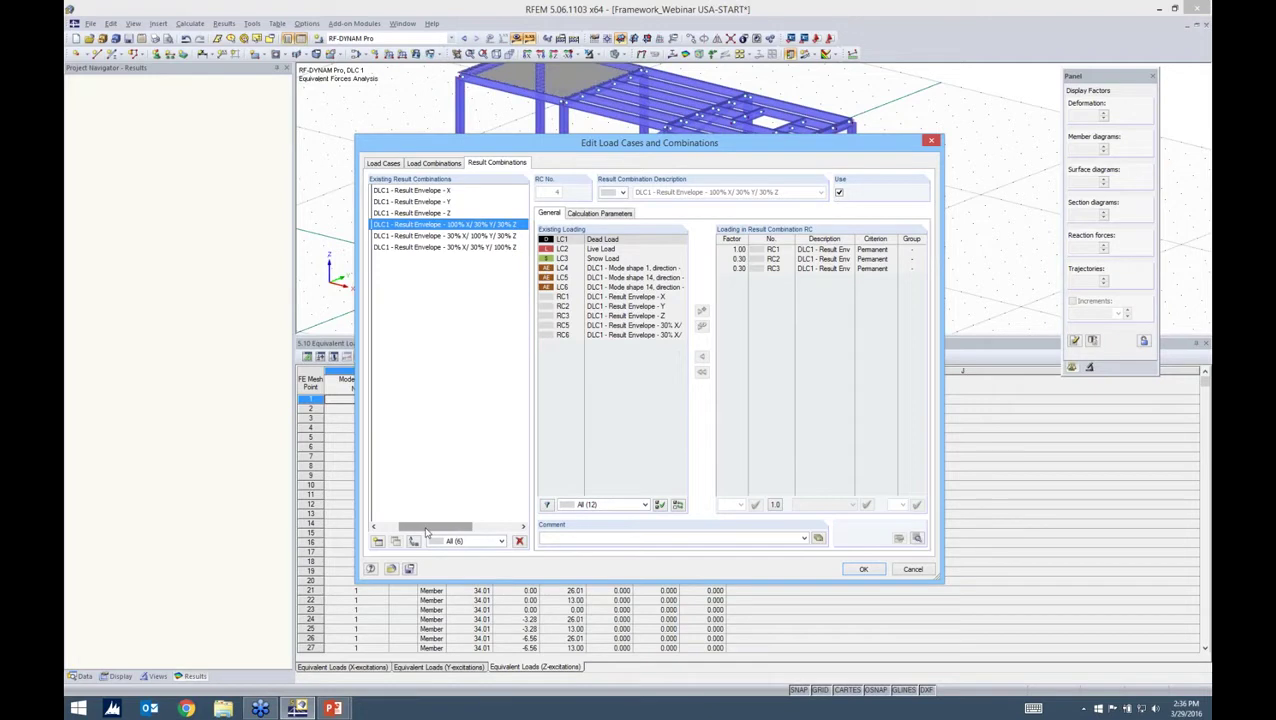
{"action": "left_click_drag", "start_coordinate": [426, 533], "coordinate": [404, 530]}
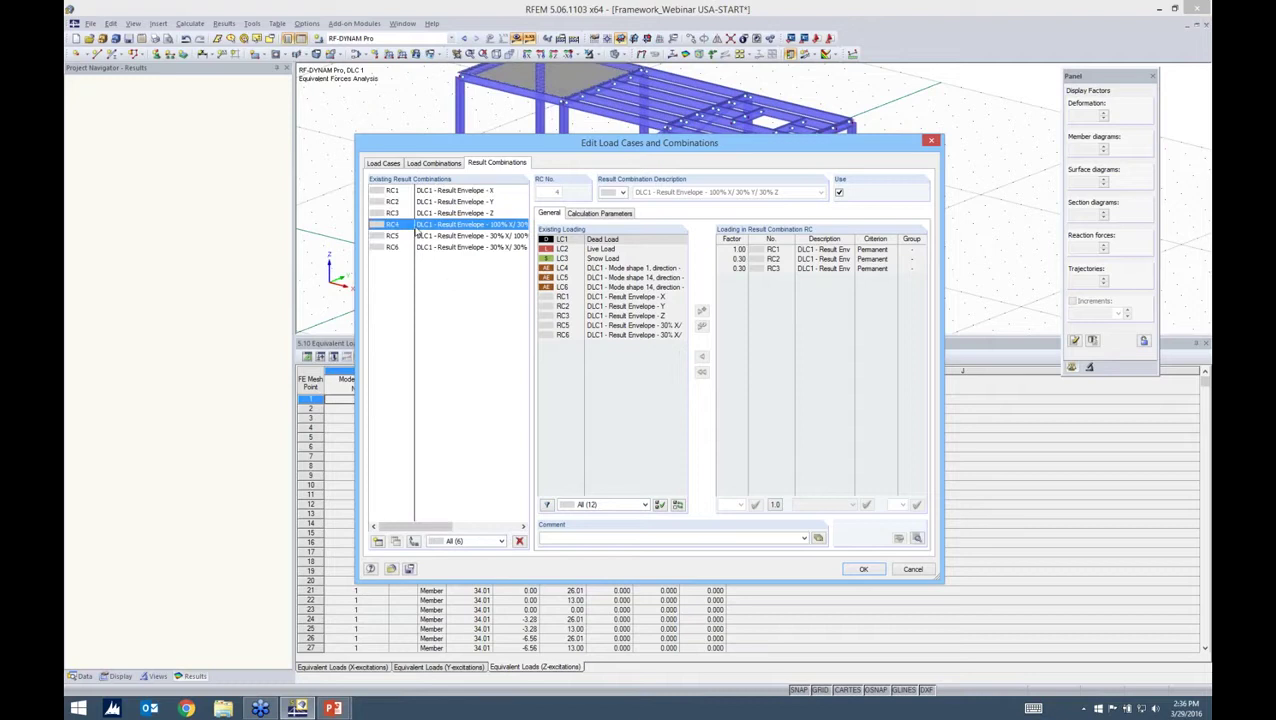
{"action": "left_click", "coordinate": [610, 305]}
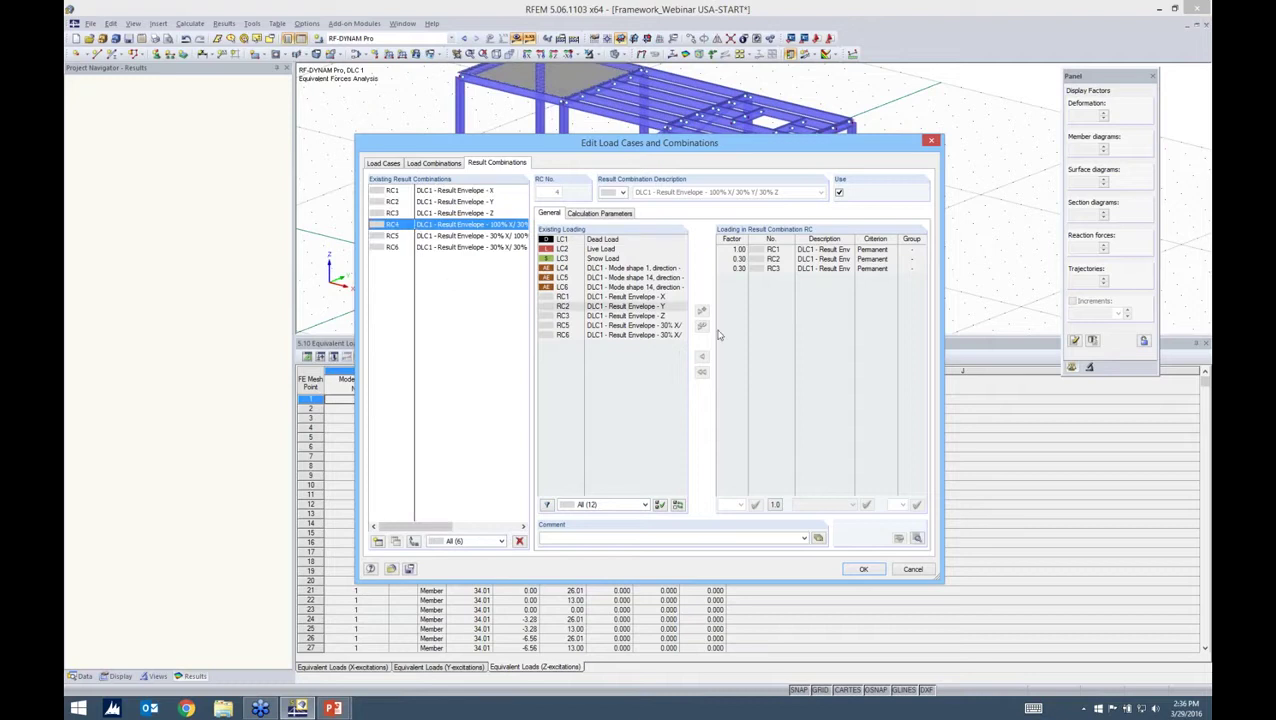
{"action": "left_click", "coordinate": [861, 570]}
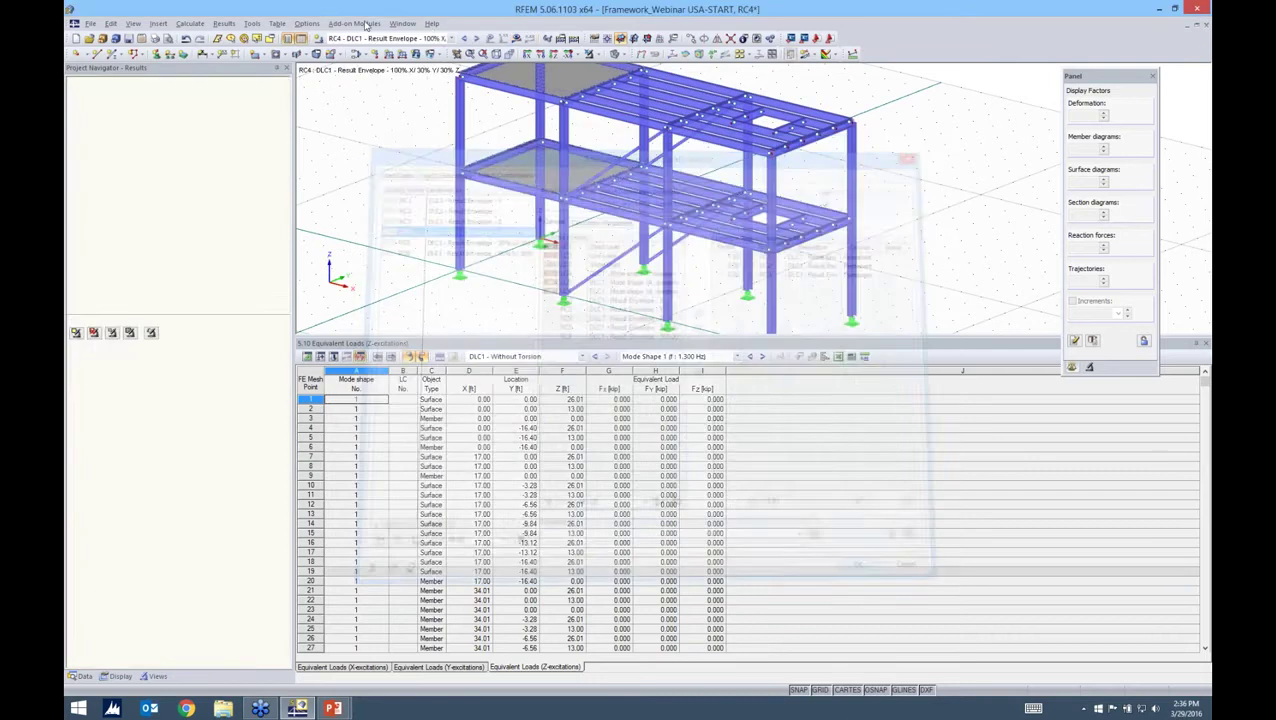
Step: Copy the Without Torsion dynamic load case in RF-DYNAM Pro as DLC2 and change the copy's description to With Torsion
{"action": "left_click", "coordinate": [353, 23]}
{"action": "mouse_move", "coordinate": [375, 108]}
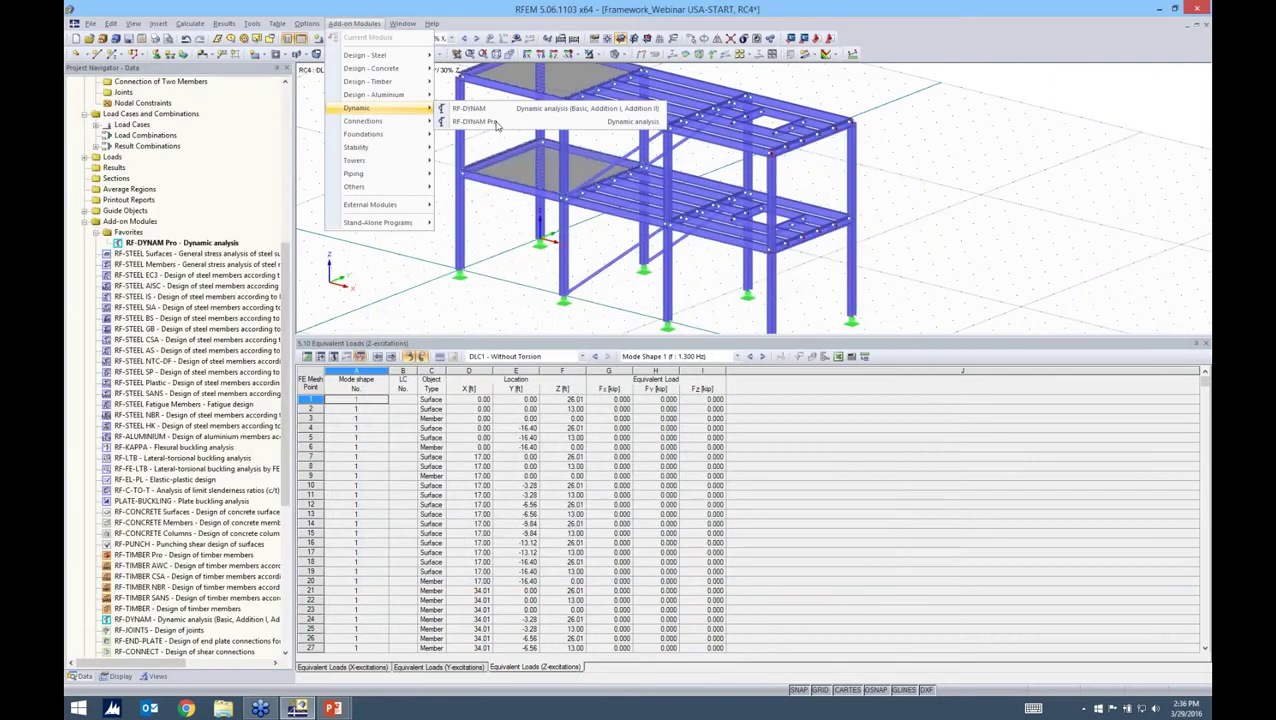
{"action": "left_click", "coordinate": [478, 122]}
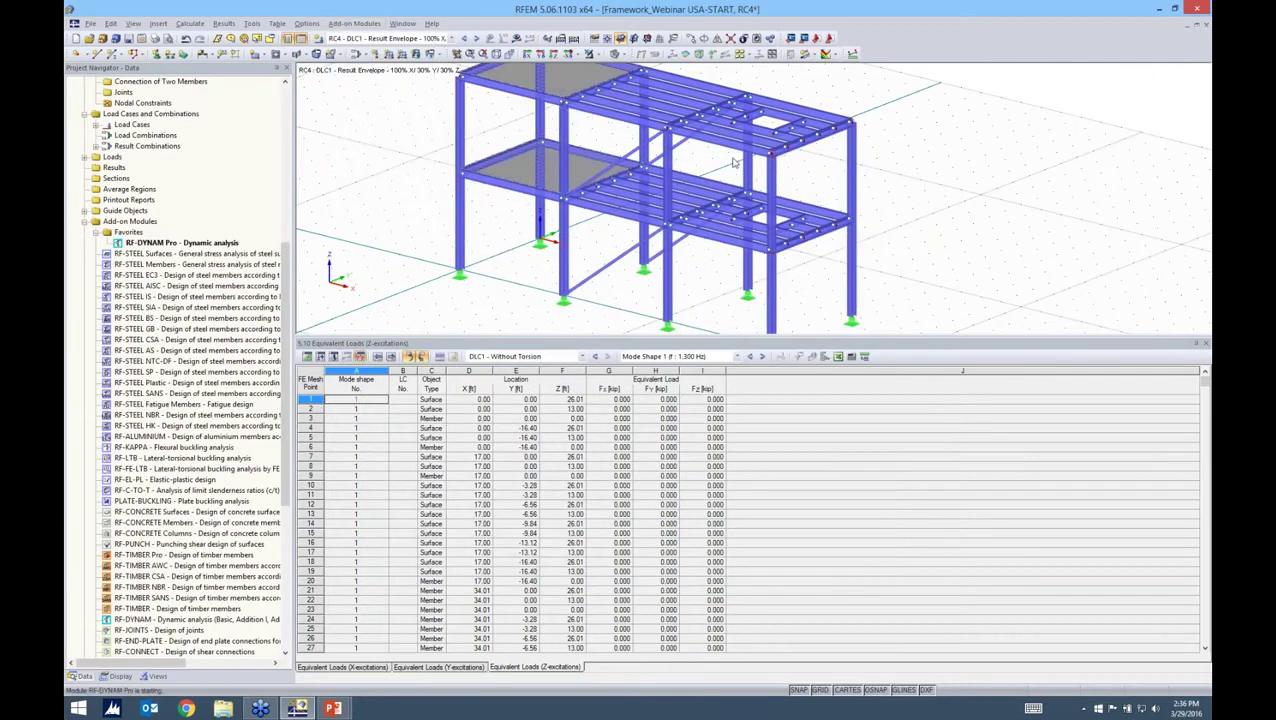
{"action": "left_click_drag", "start_coordinate": [769, 127], "coordinate": [735, 122]}
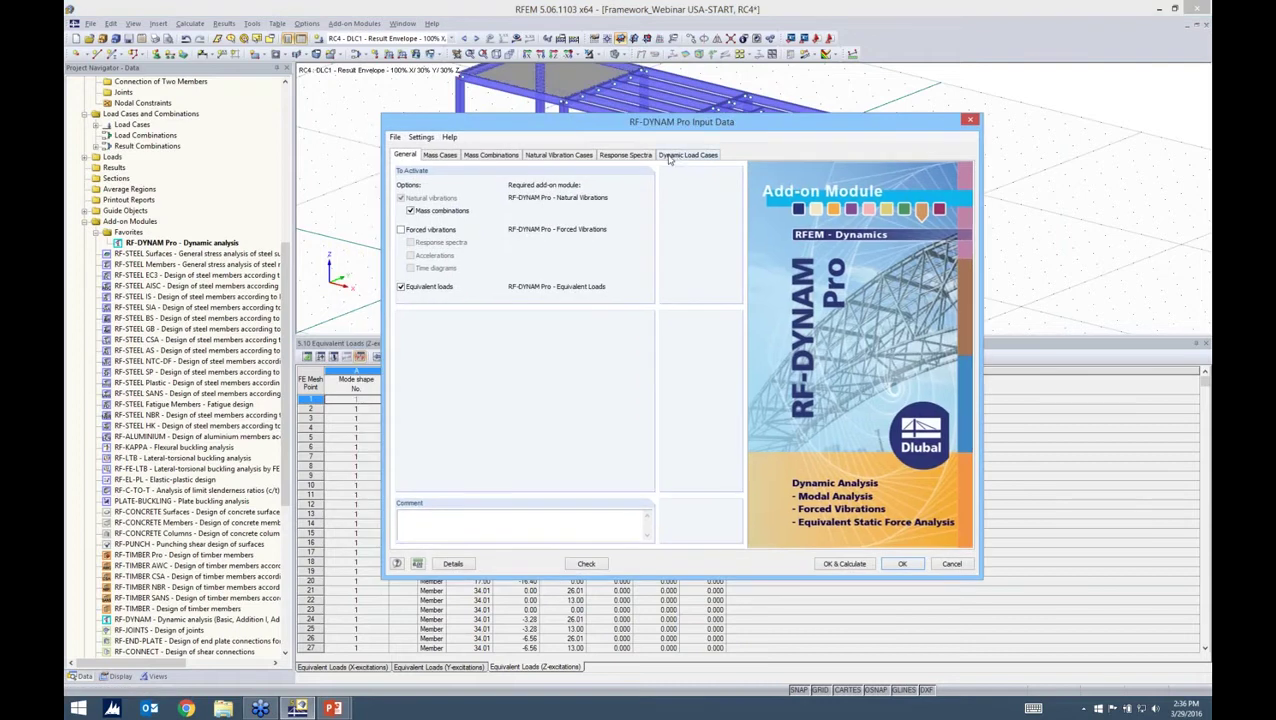
{"action": "left_click", "coordinate": [669, 157]}
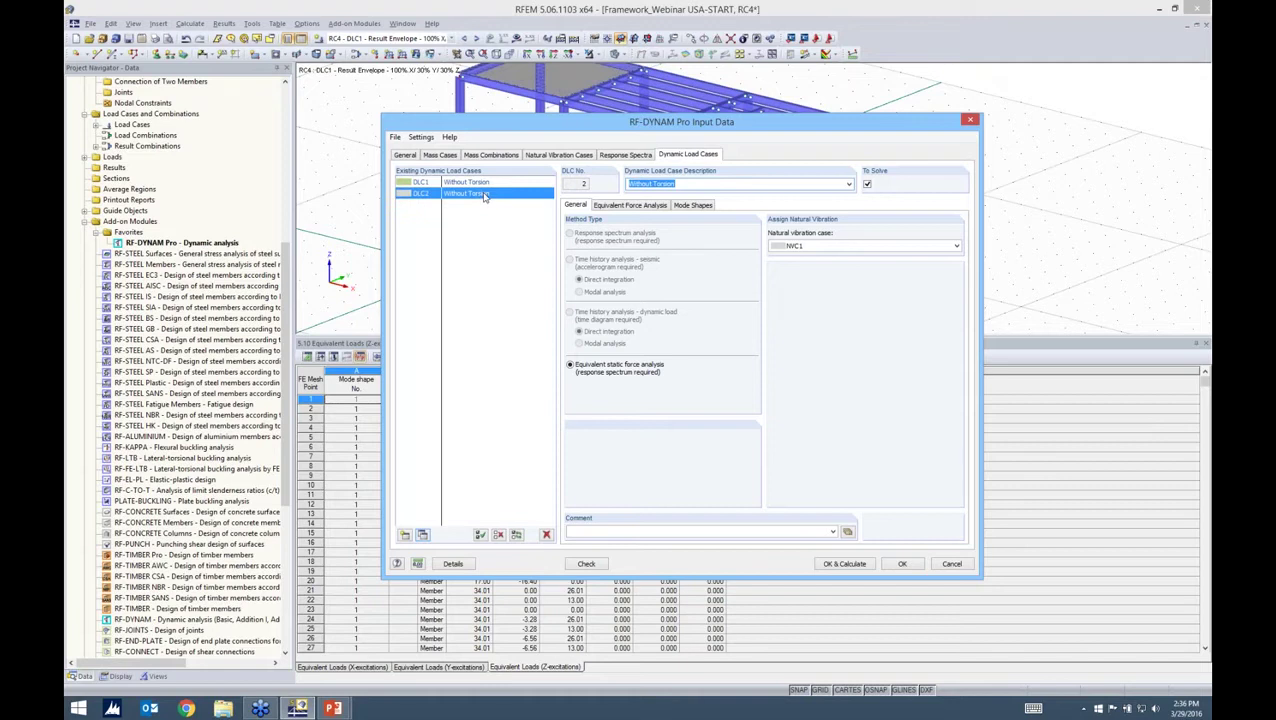
{"action": "left_click", "coordinate": [651, 184]}
{"action": "key", "text": "BackSpace"}
{"action": "key", "text": "BackSpace"}
{"action": "key", "text": "BackSpace"}
Step: Enable accidental torsional actions for DLC2's equivalent force analysis and consult the Accidental Torsional Actions slide in PowerPoint for the eccentricity formulas
{"action": "left_click", "coordinate": [645, 206]}
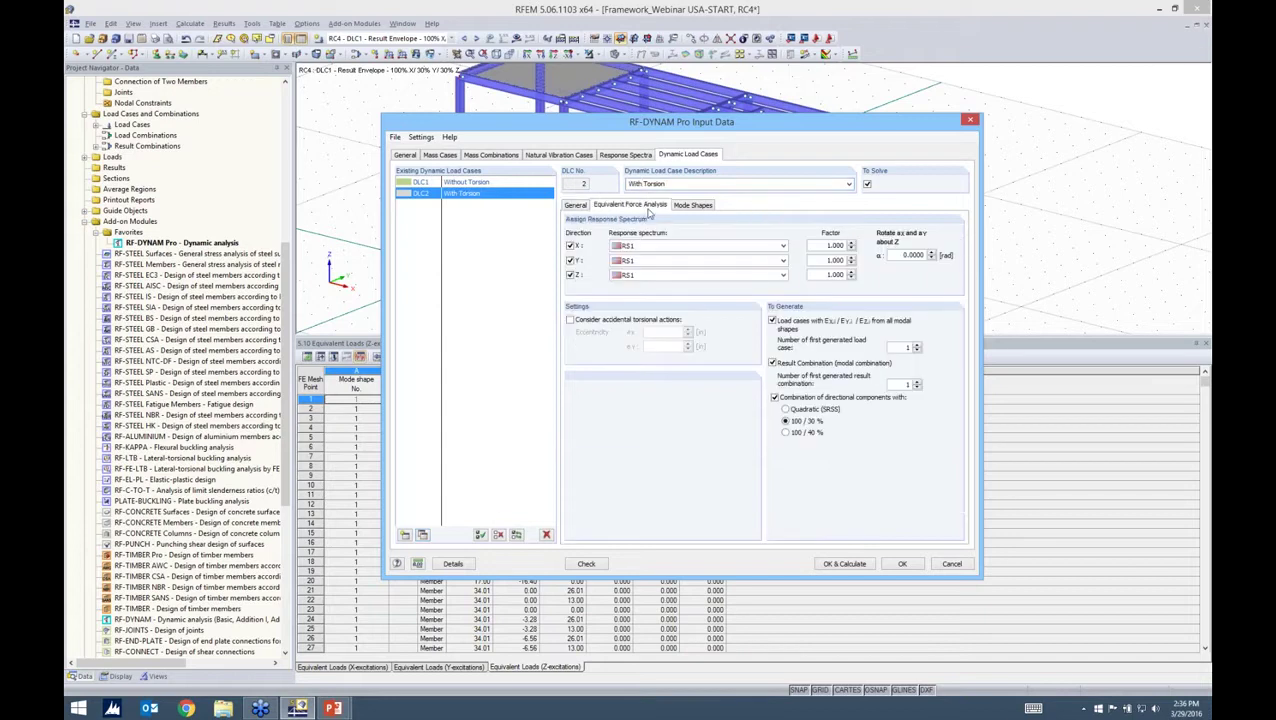
{"action": "left_click", "coordinate": [570, 320]}
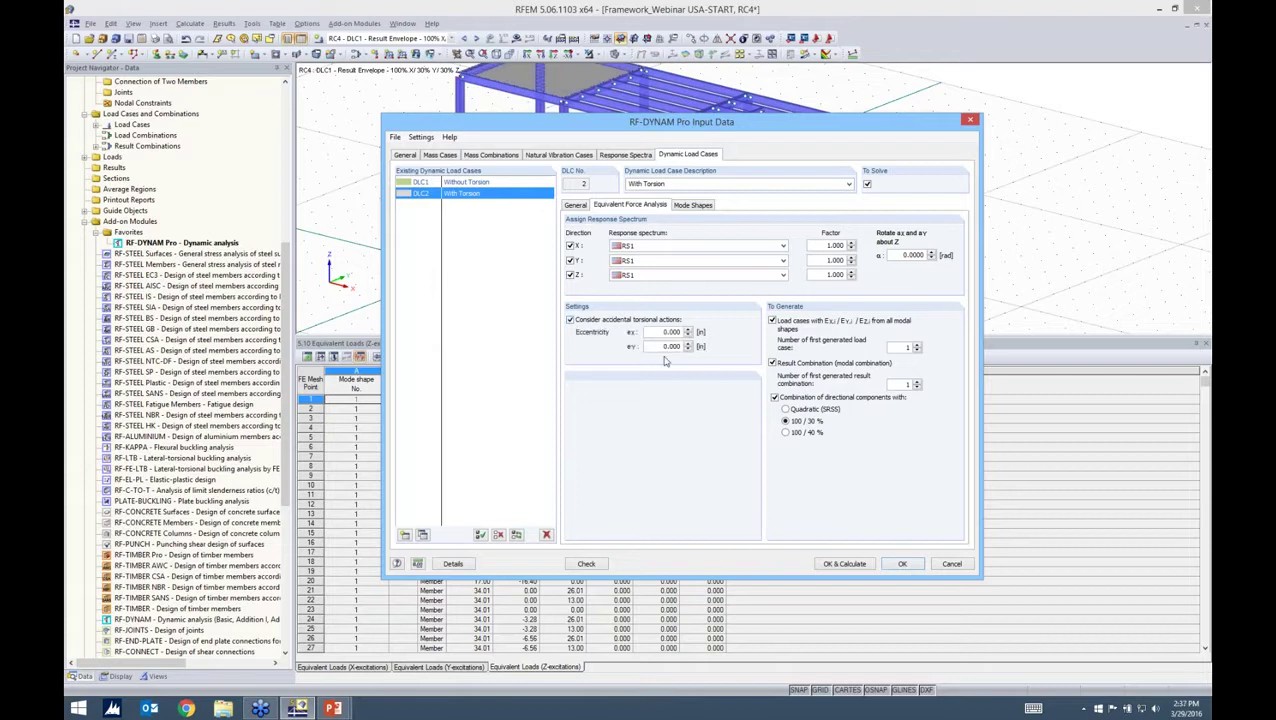
{"action": "key", "text": "alt+Tab"}
{"action": "left_click", "coordinate": [567, 362]}
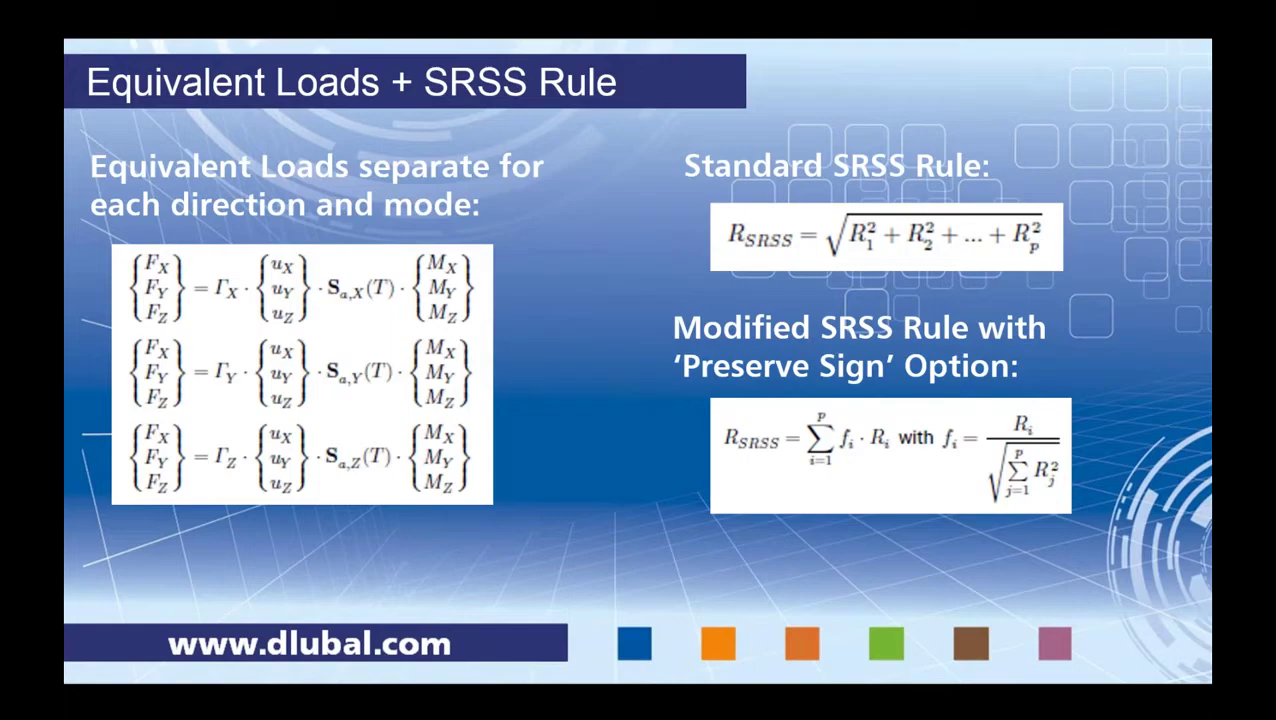
{"action": "key", "text": "Right"}
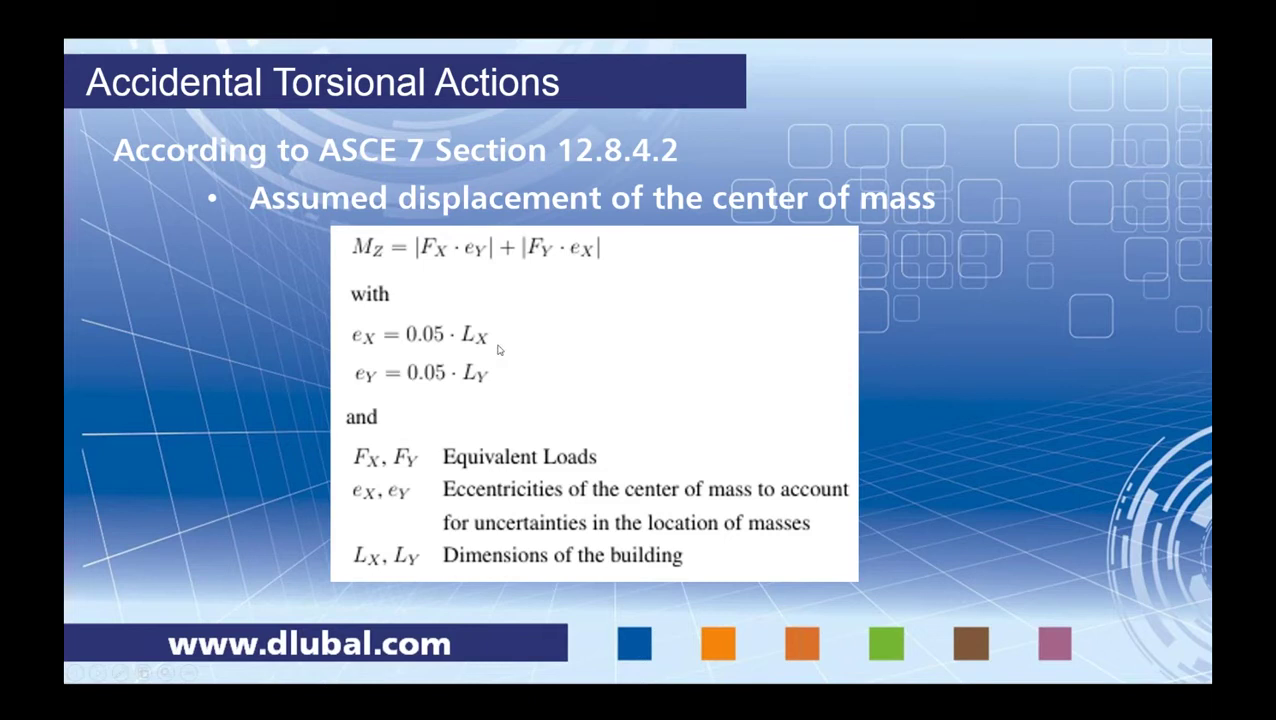
{"action": "key", "text": "alt+Tab"}
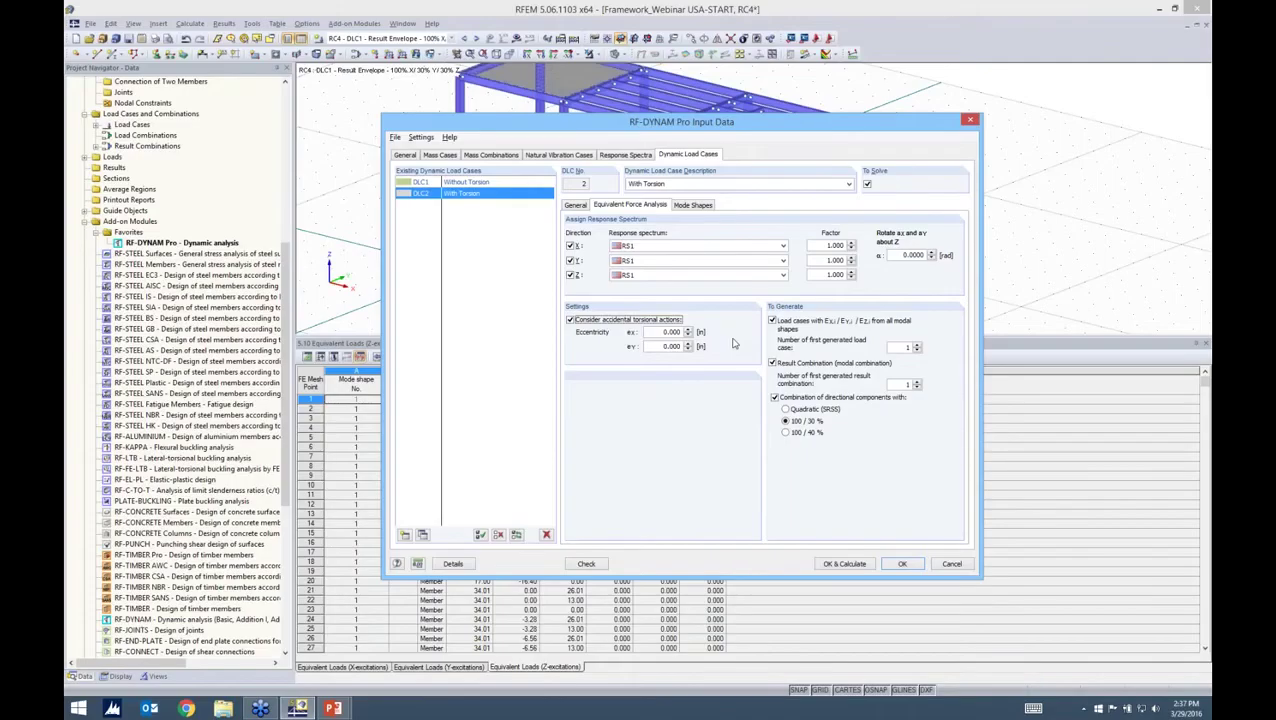
Step: Set DLC2's eccentricities to 30.6 in for ex and 9.84 in for ey, check its mode shapes, and calculate
{"action": "key", "text": "Tab"}
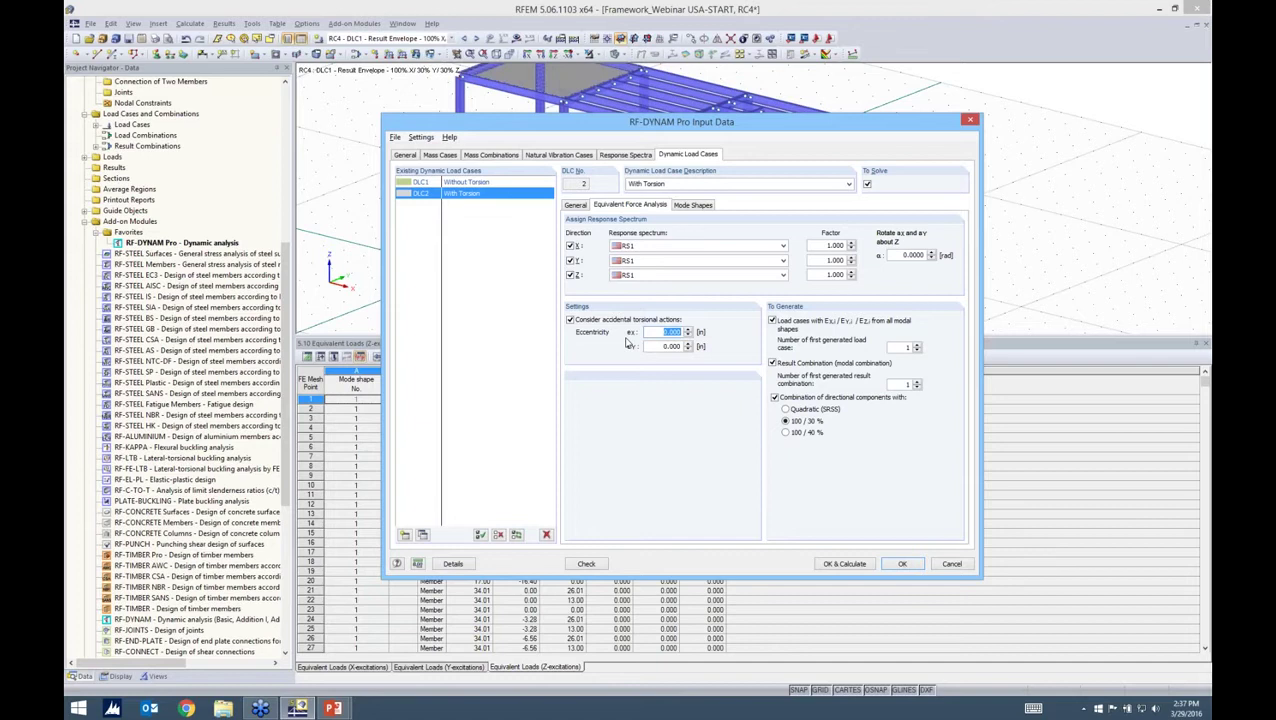
{"action": "type", "text": "30.6"}
{"action": "key", "text": "Tab"}
{"action": "type", "text": "9.84"}
{"action": "left_click", "coordinate": [907, 384]}
{"action": "left_click", "coordinate": [693, 205]}
{"action": "left_click", "coordinate": [844, 564]}
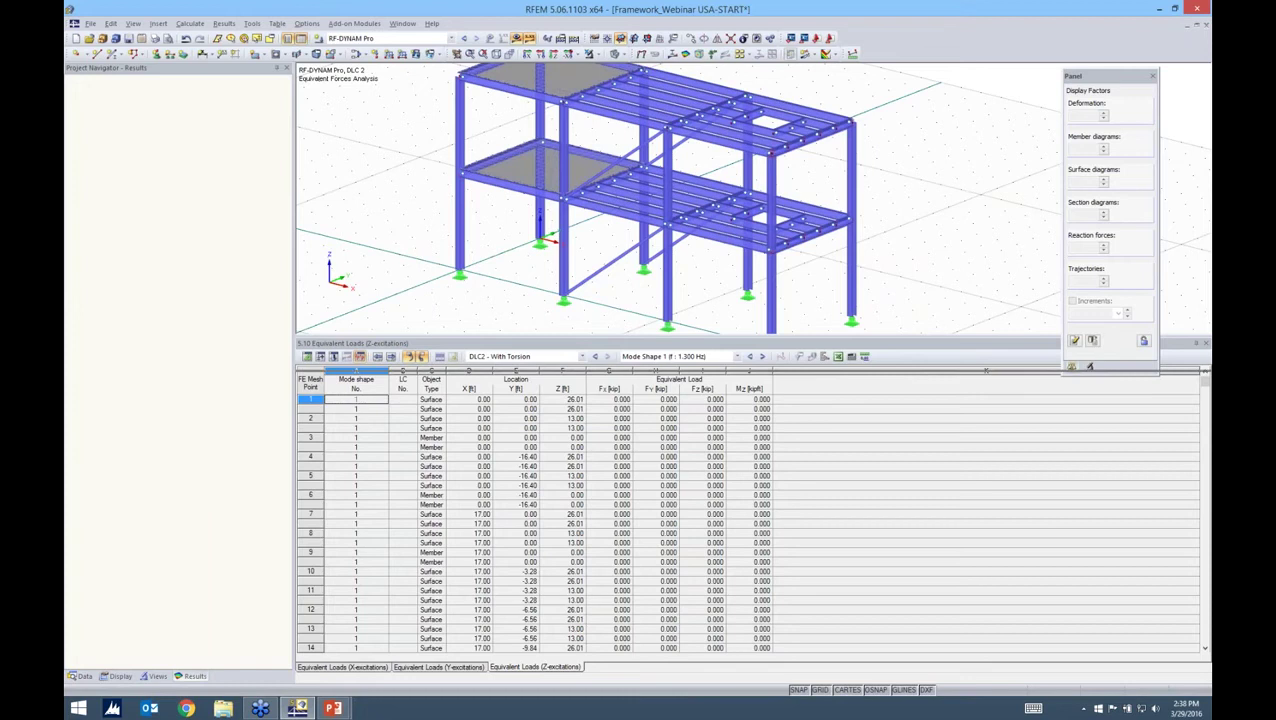
Step: Enlarge the results table and review DLC2's mode shape 1 equivalent loads for the X- and Y-excitations, including the final sum row
{"action": "left_click", "coordinate": [342, 666]}
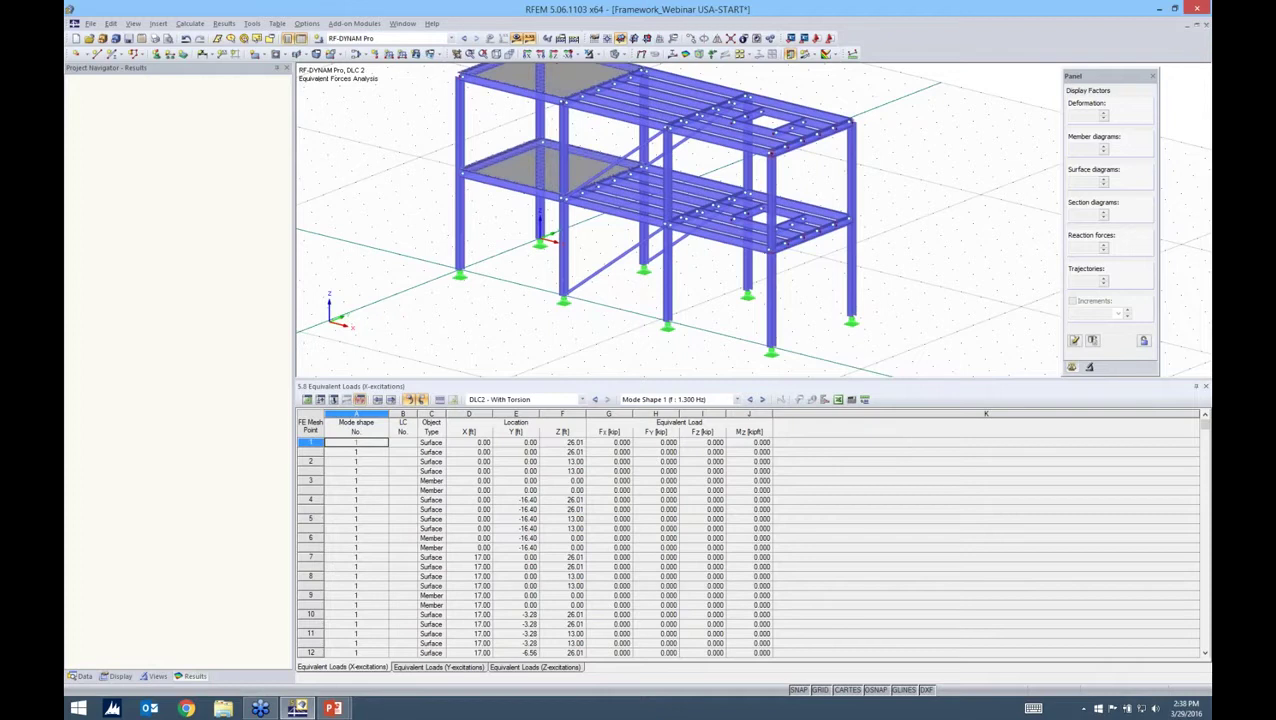
{"action": "left_click_drag", "start_coordinate": [490, 380], "coordinate": [490, 352]}
{"action": "left_click", "coordinate": [500, 371]}
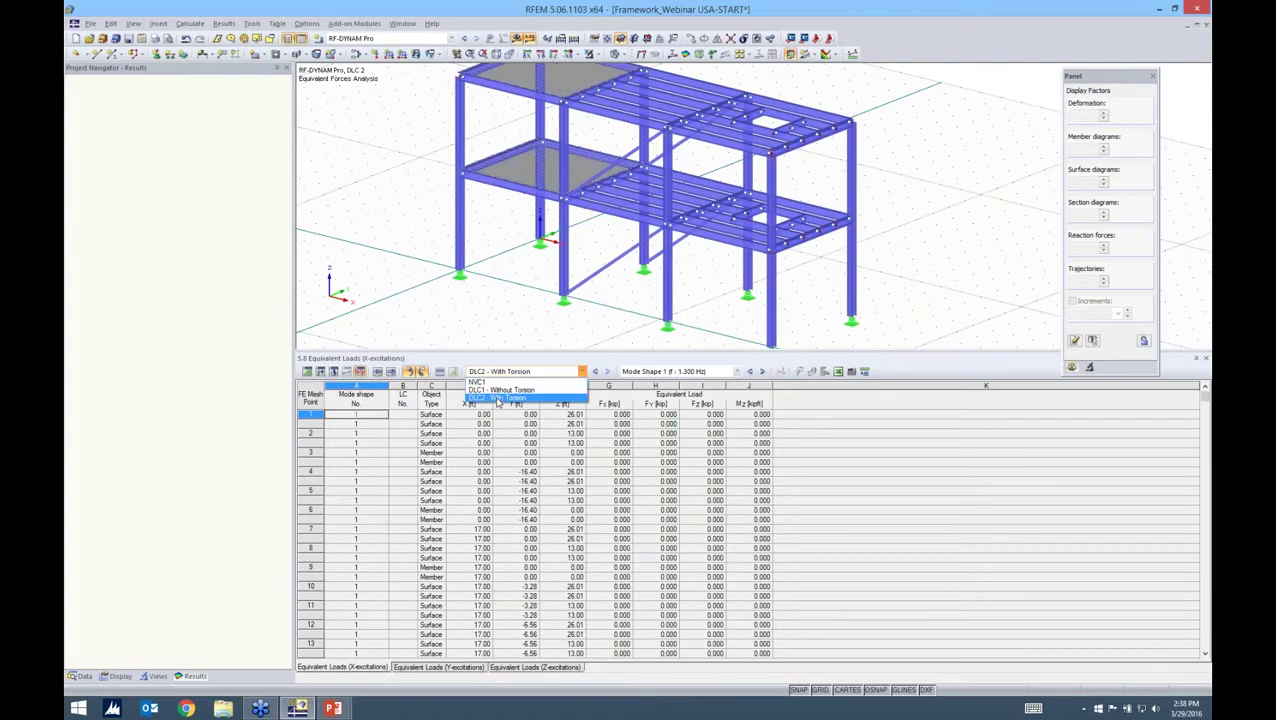
{"action": "left_click", "coordinate": [698, 373]}
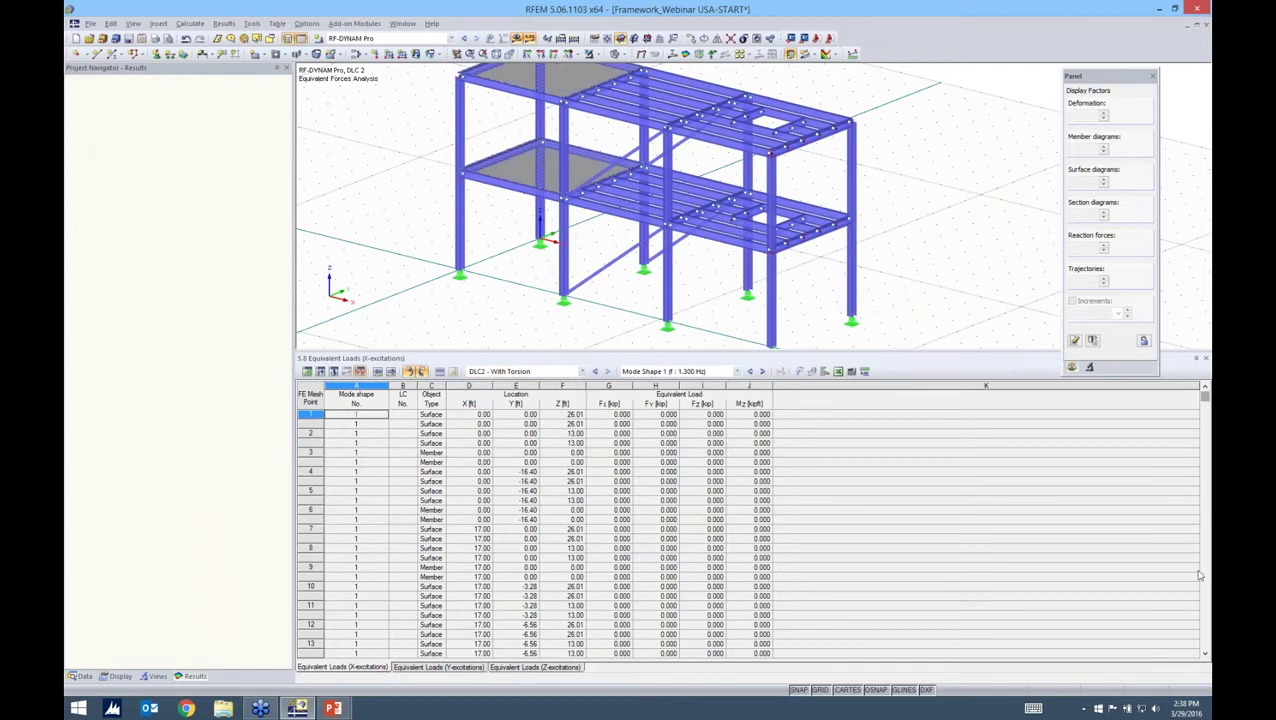
{"action": "left_click", "coordinate": [1204, 608]}
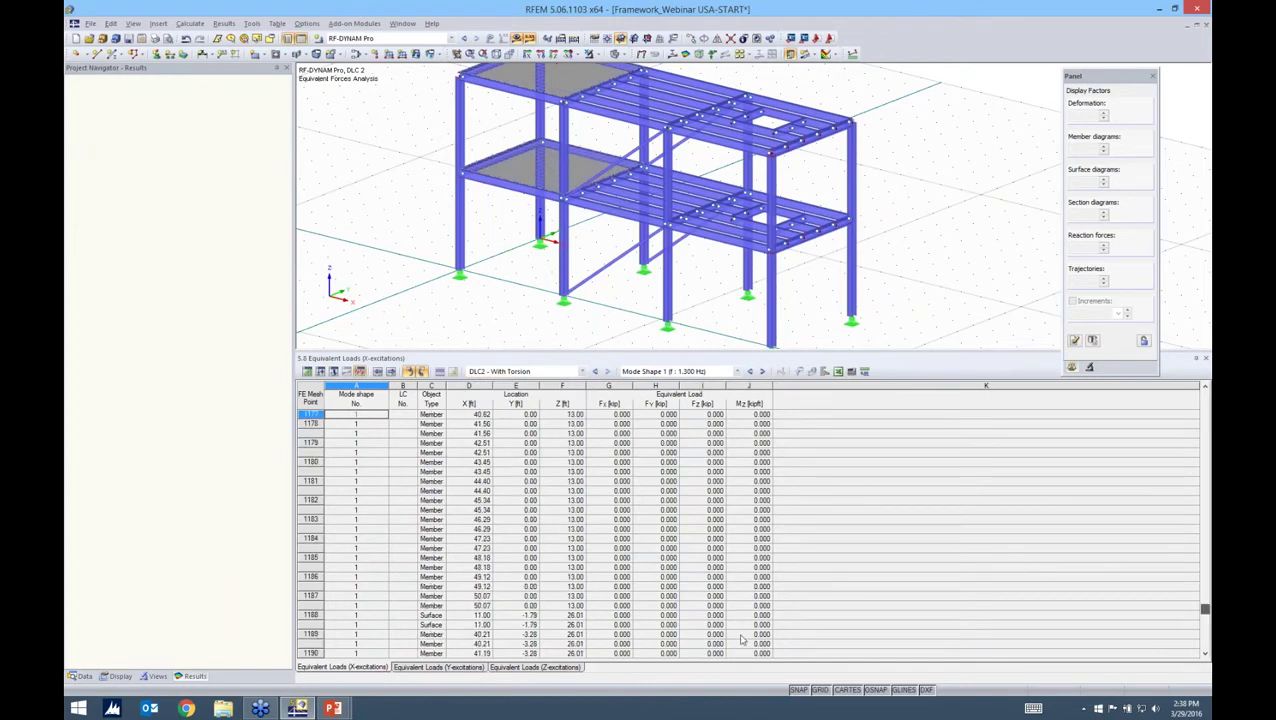
{"action": "scroll", "coordinate": [722, 646], "scroll_direction": "down", "scroll_amount": 15}
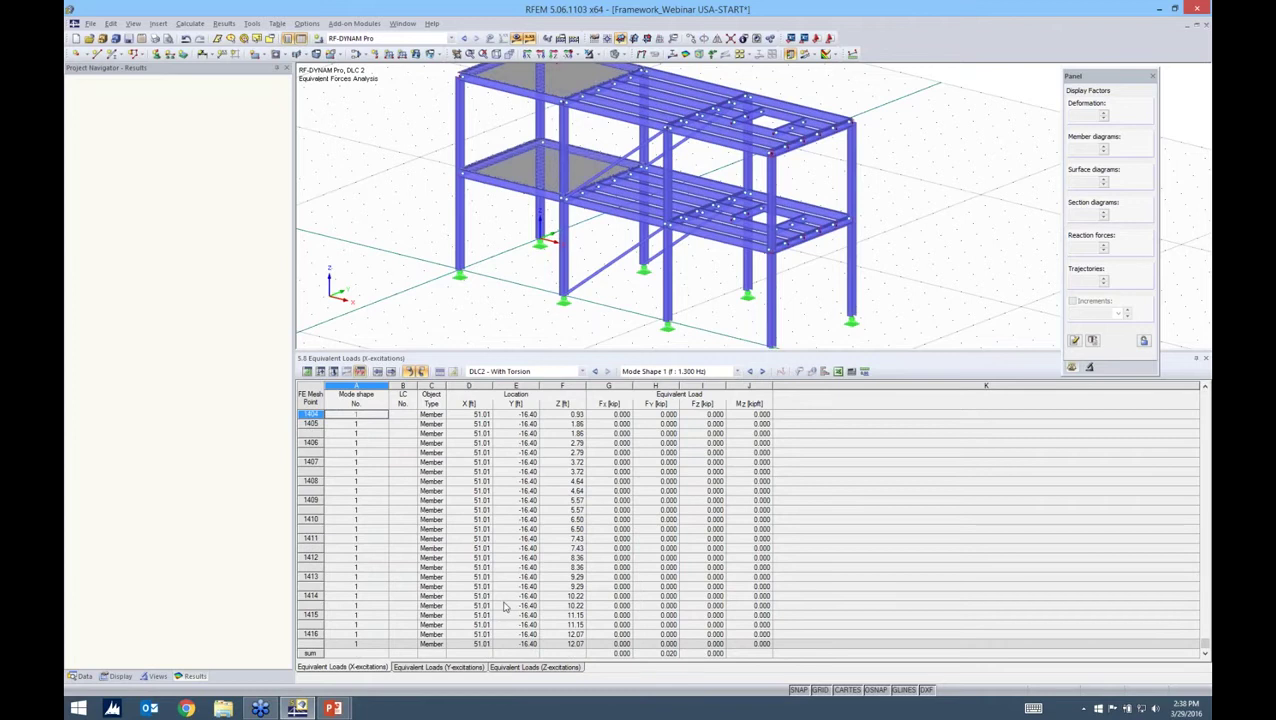
{"action": "left_click", "coordinate": [439, 667]}
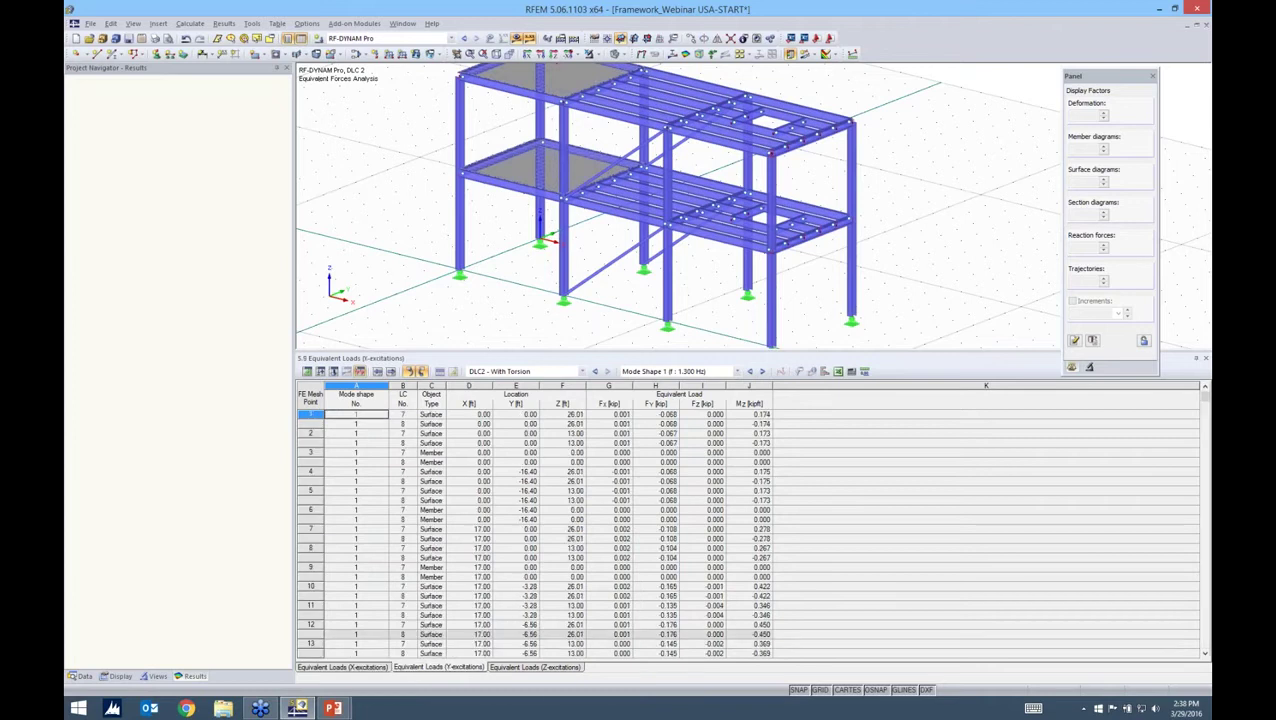
Step: Display the DLC1 - Without Torsion equivalent loads for the X-excitations and look through the table's last rows
{"action": "left_click", "coordinate": [525, 371]}
{"action": "left_click", "coordinate": [505, 381]}
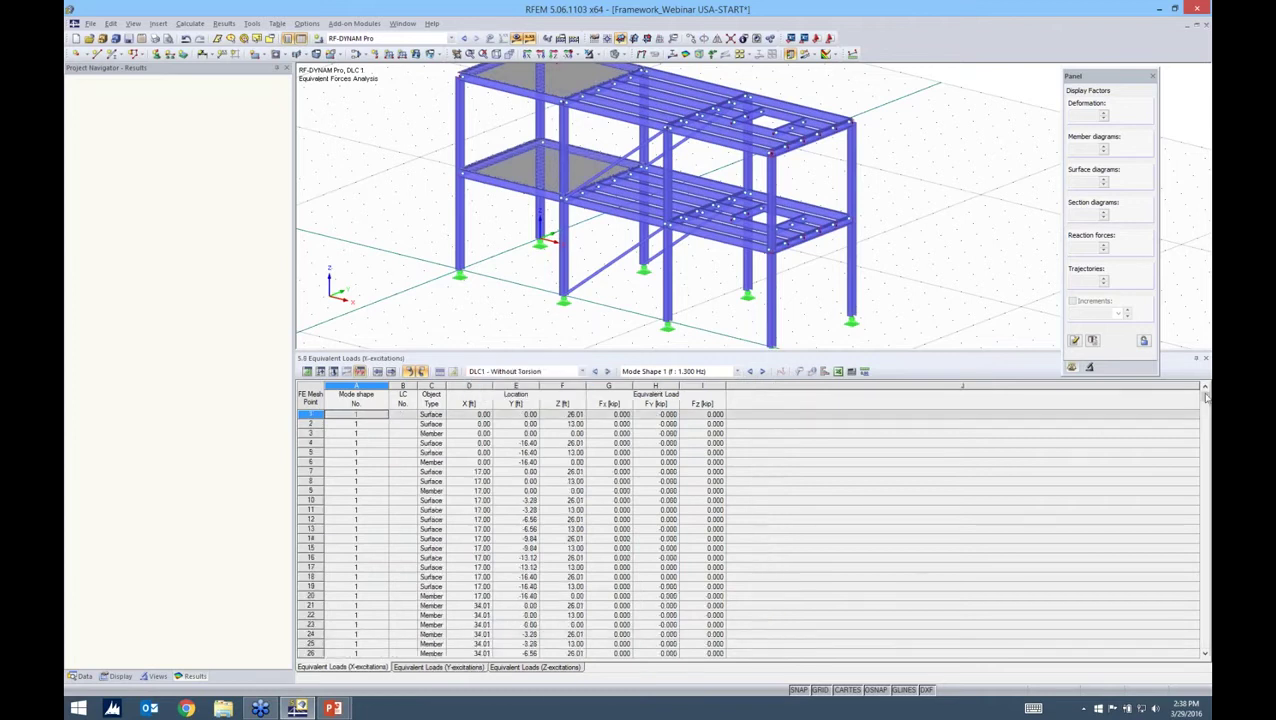
{"action": "left_click_drag", "start_coordinate": [1206, 397], "coordinate": [1192, 657]}
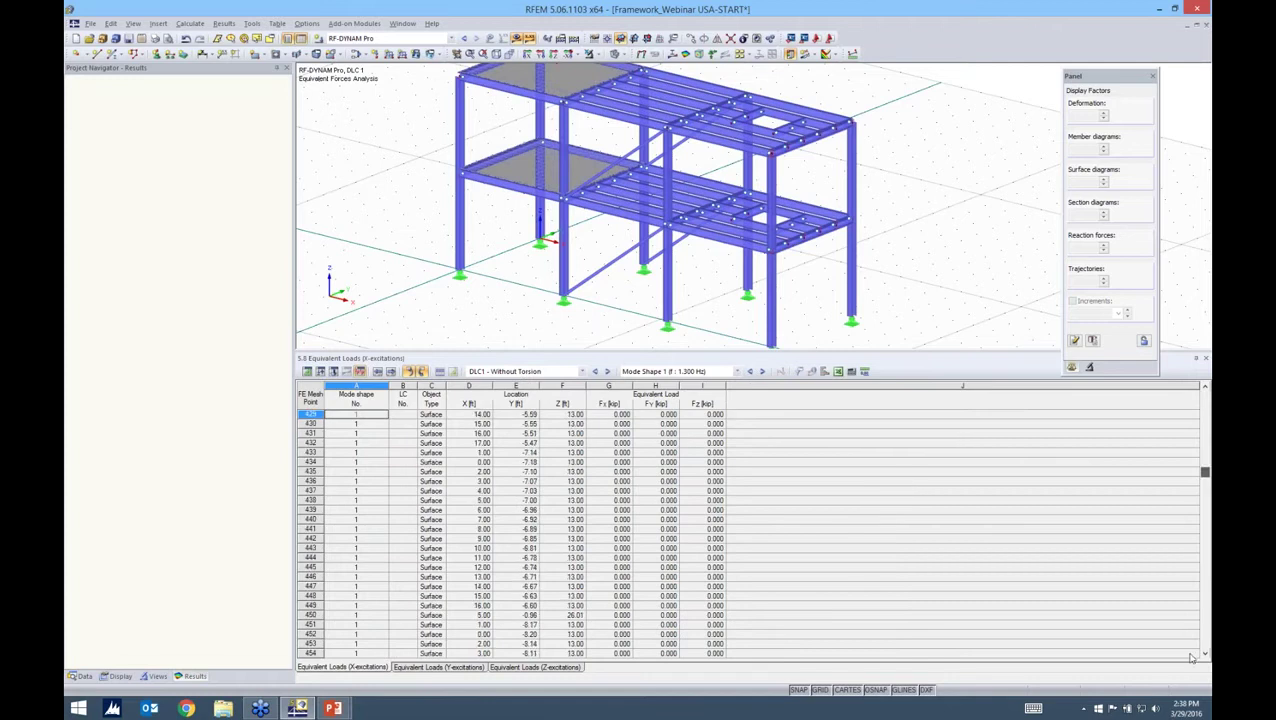
{"action": "scroll", "coordinate": [733, 522], "scroll_direction": "up", "scroll_amount": 6}
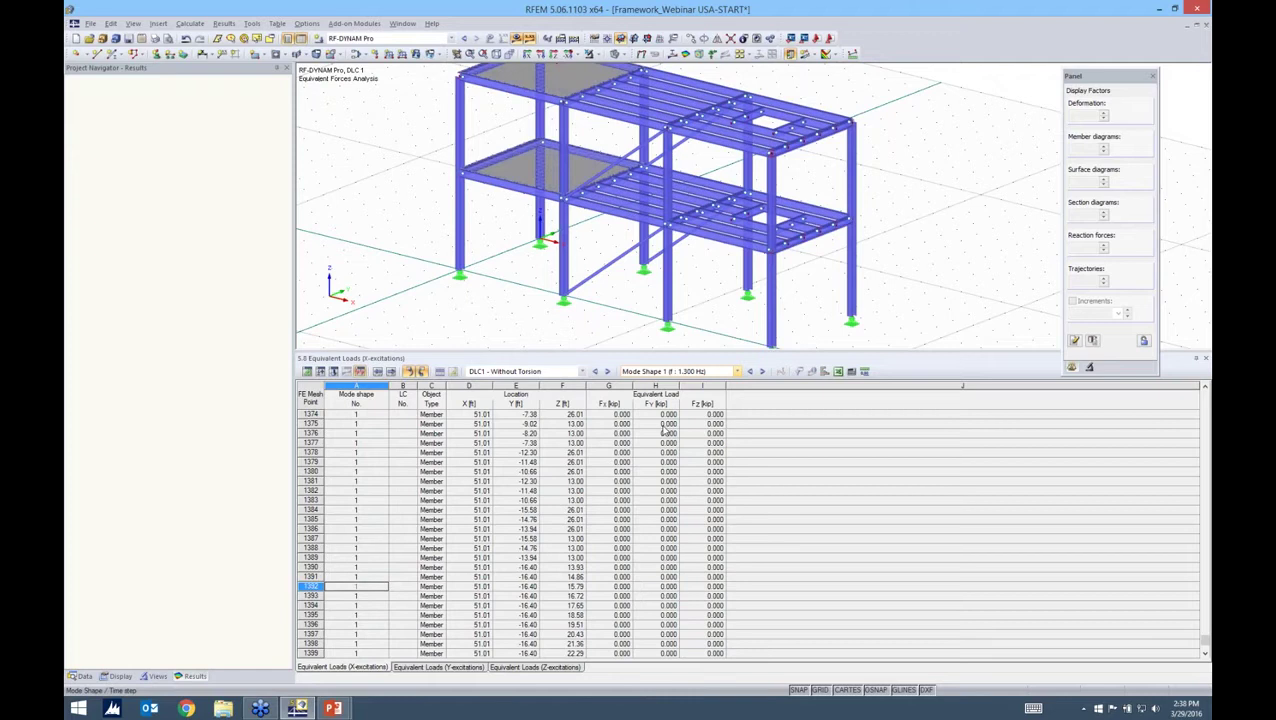
{"action": "scroll", "coordinate": [665, 433], "scroll_direction": "down", "scroll_amount": 2}
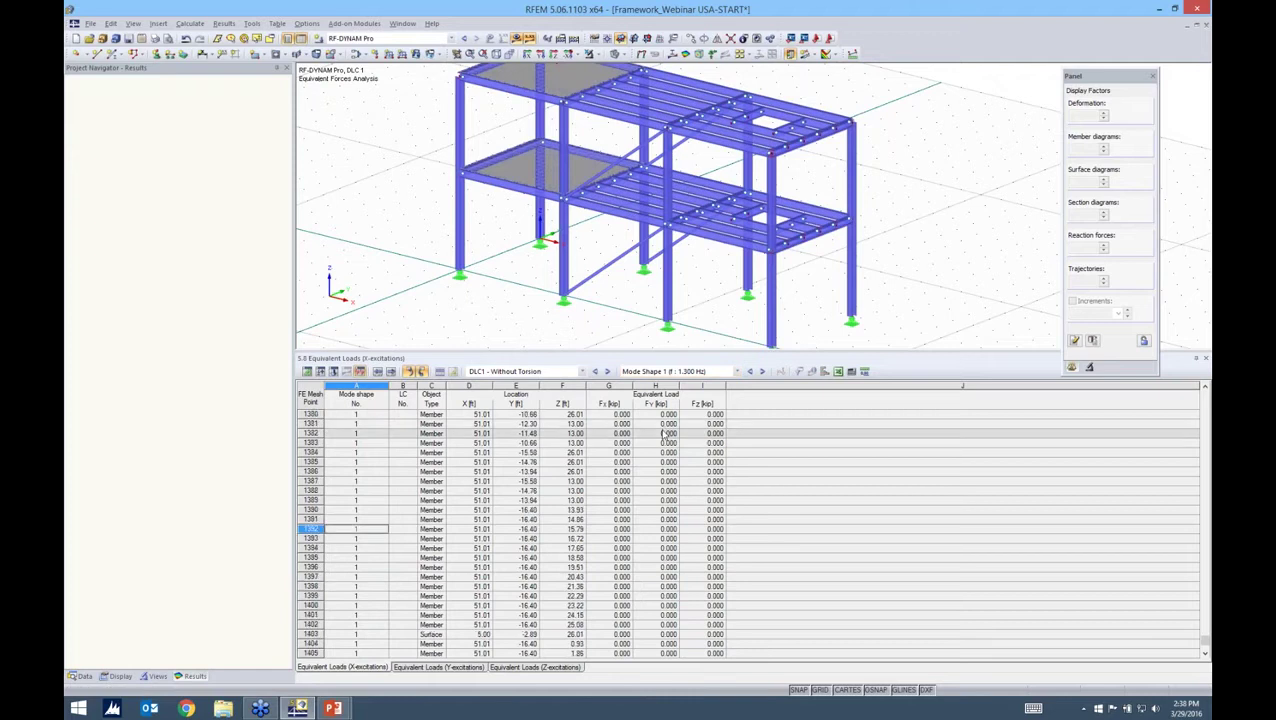
Step: Review the mode shape 1 equivalent load tables for the Y-excitations and the Z-excitations
{"action": "scroll", "coordinate": [505, 601], "scroll_direction": "up", "scroll_amount": 5}
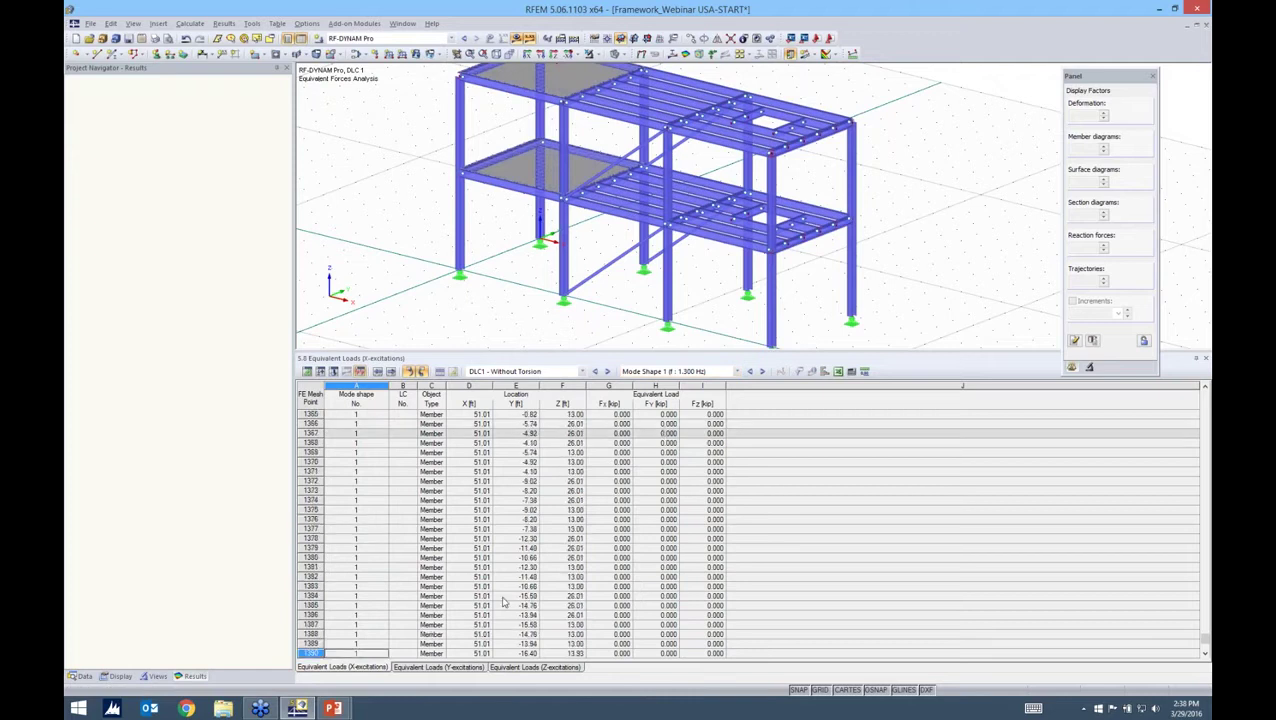
{"action": "left_click", "coordinate": [512, 668]}
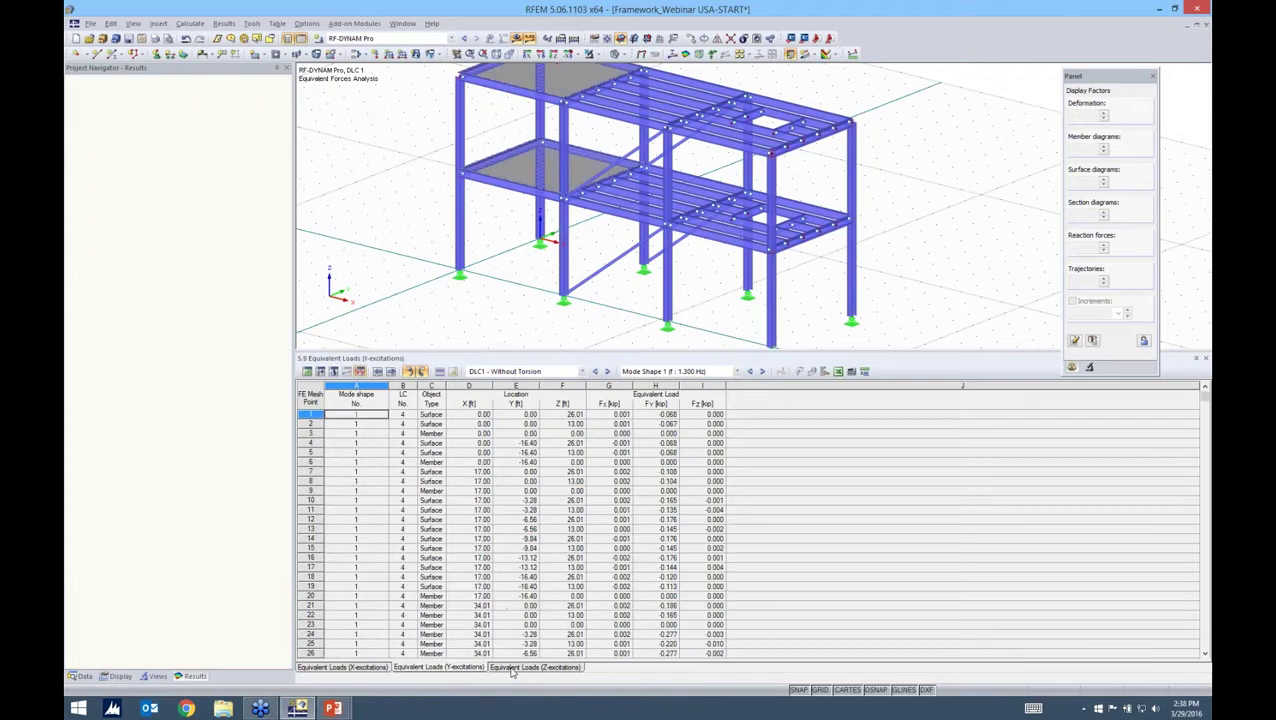
{"action": "left_click", "coordinate": [512, 668]}
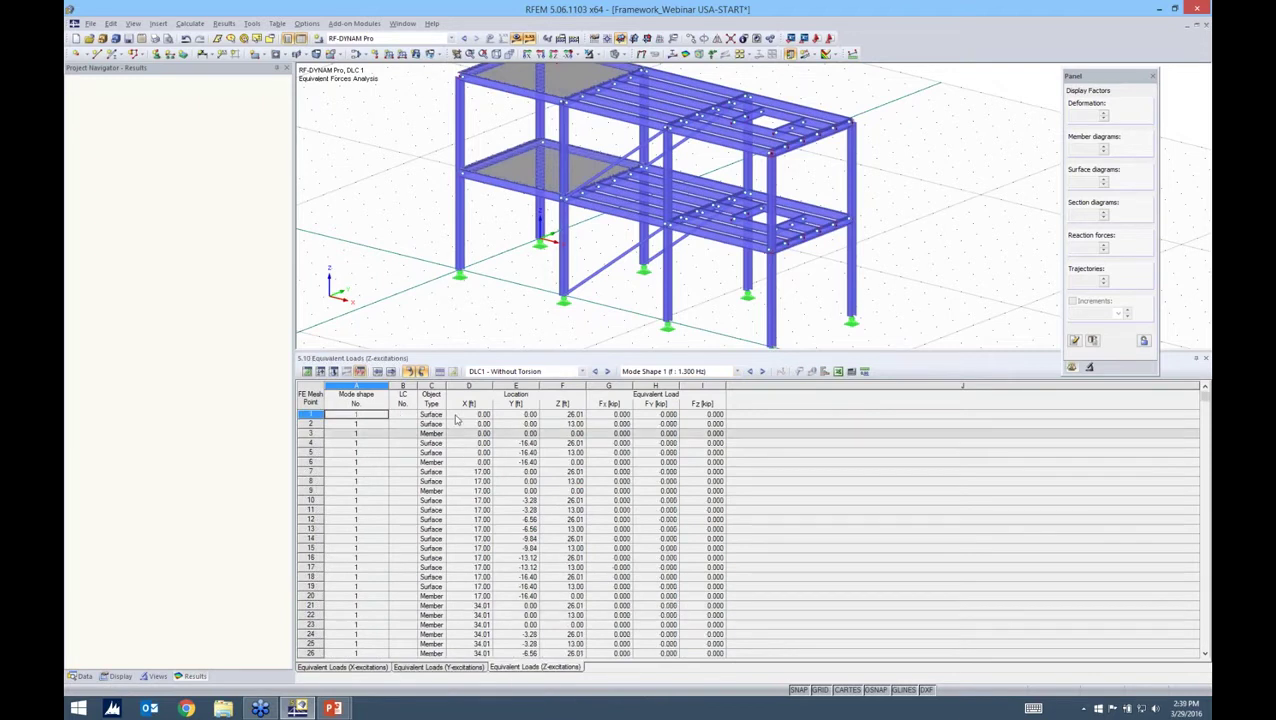
Step: Show the Z-excitation equivalent loads for all mode shapes and check the sum row at the table's end
{"action": "left_click", "coordinate": [458, 415]}
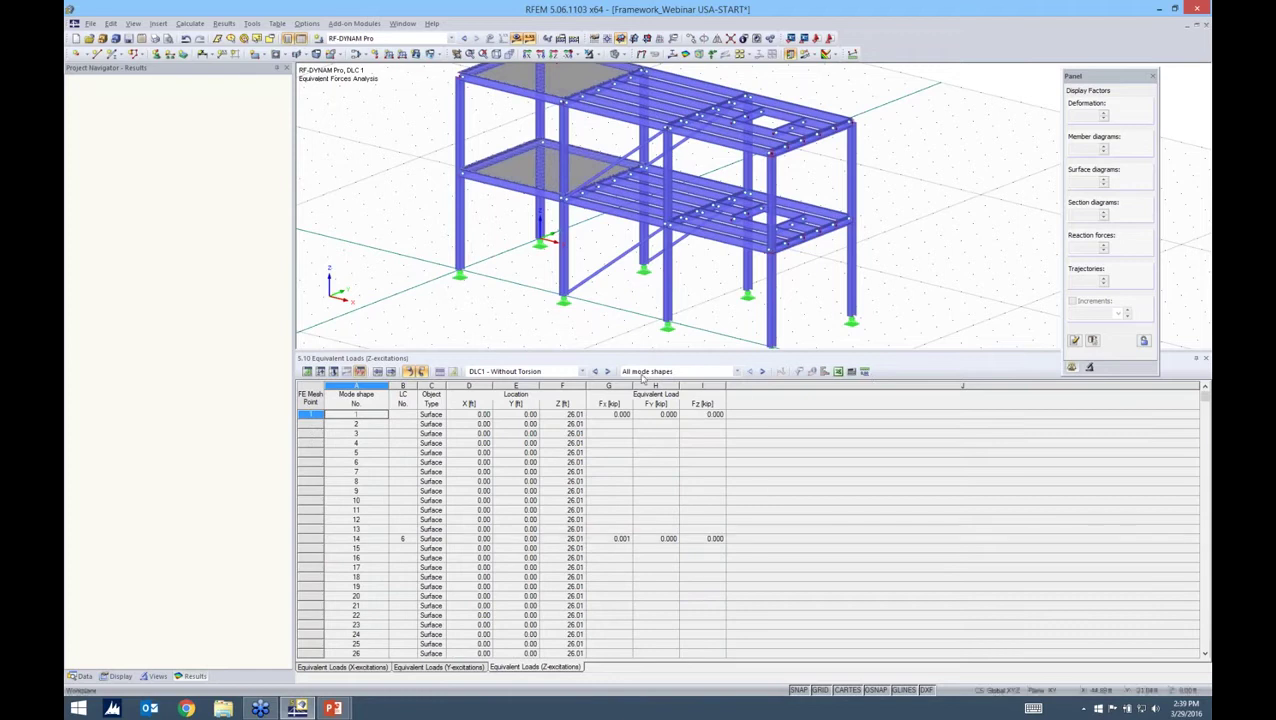
{"action": "left_click", "coordinate": [737, 371]}
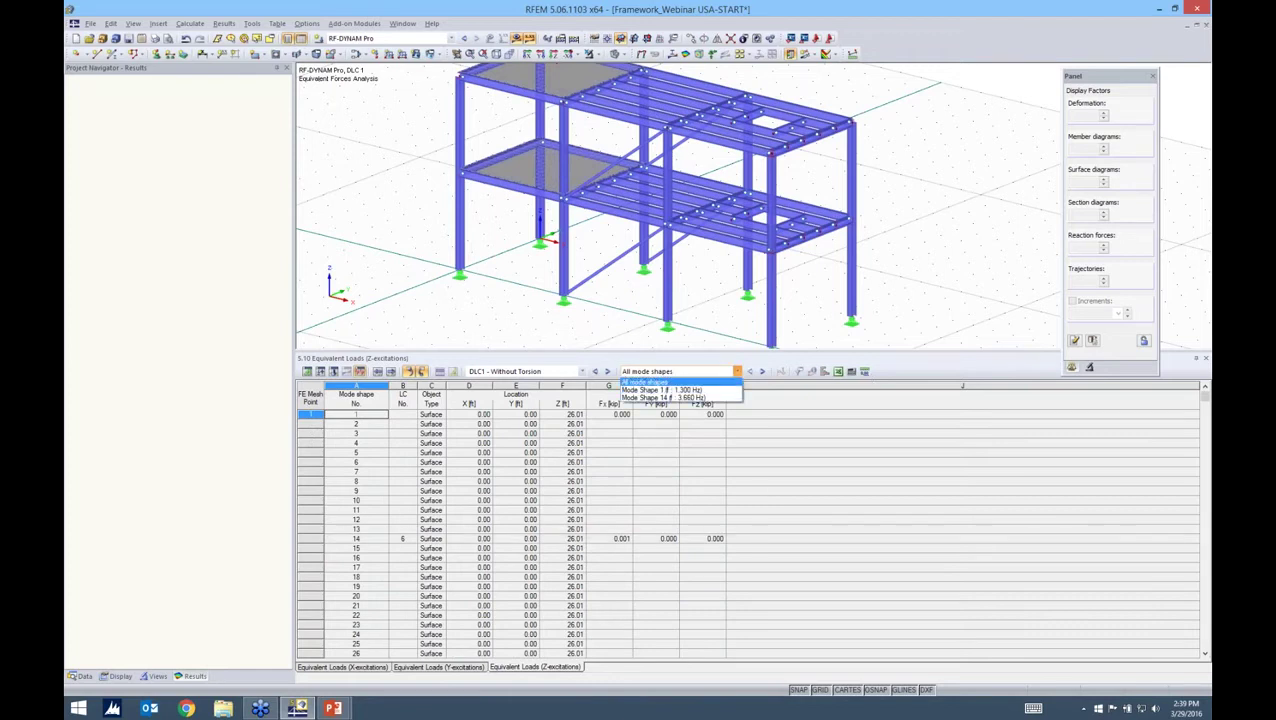
{"action": "key", "text": "Escape"}
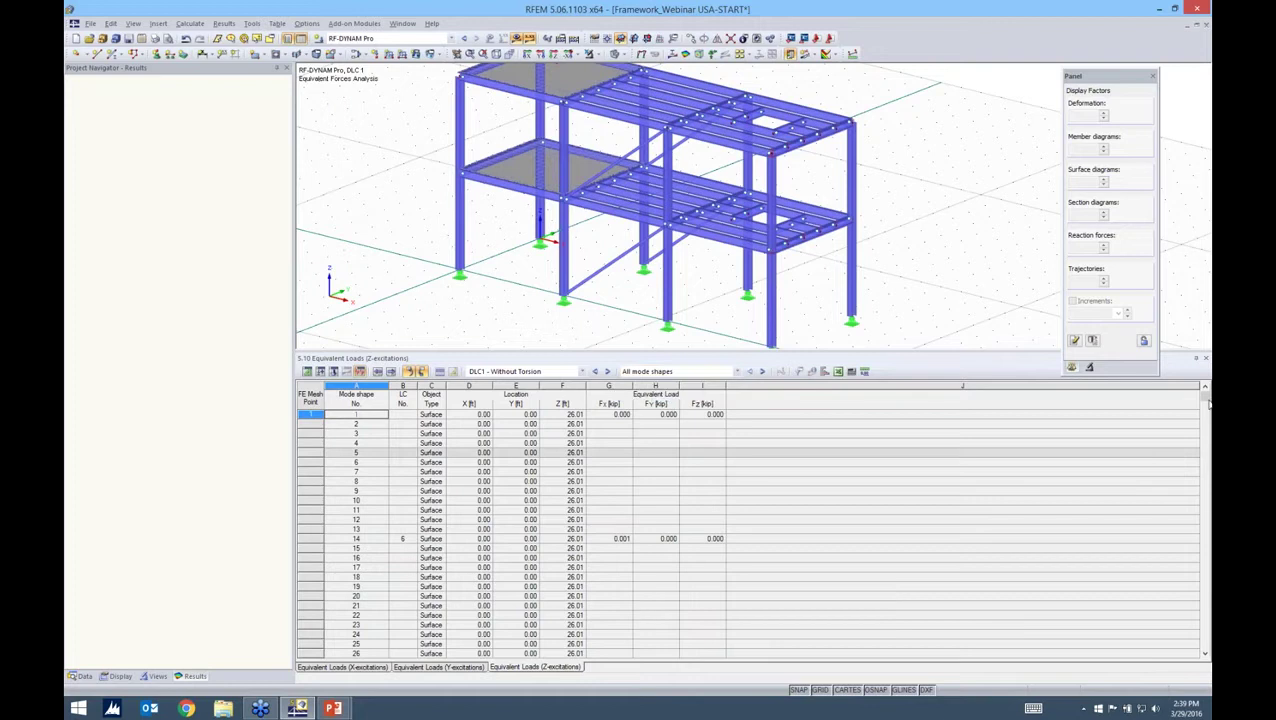
{"action": "scroll", "coordinate": [771, 493], "scroll_direction": "down", "scroll_amount": 10}
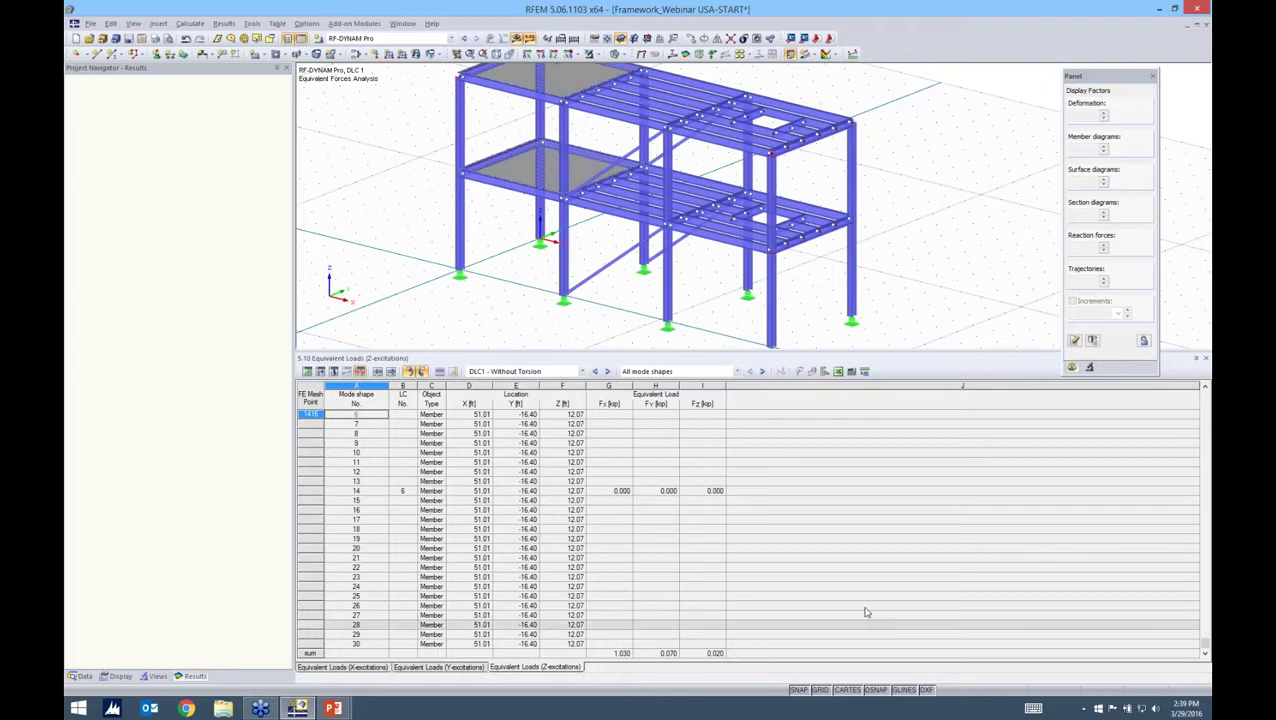
Step: Check the summed equivalent loads over all mode shapes for the Y-excitations and the X-excitations
{"action": "key", "text": "ctrl+Page_Up"}
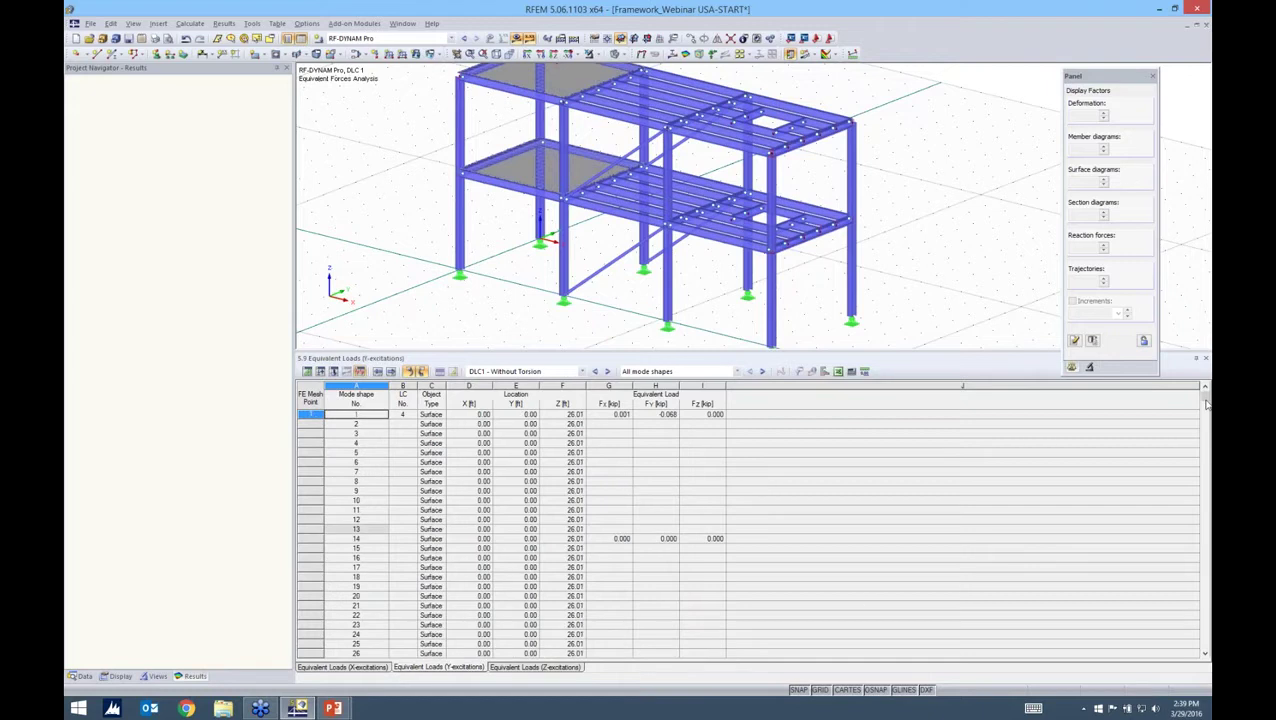
{"action": "left_click_drag", "start_coordinate": [1205, 400], "coordinate": [1205, 521]}
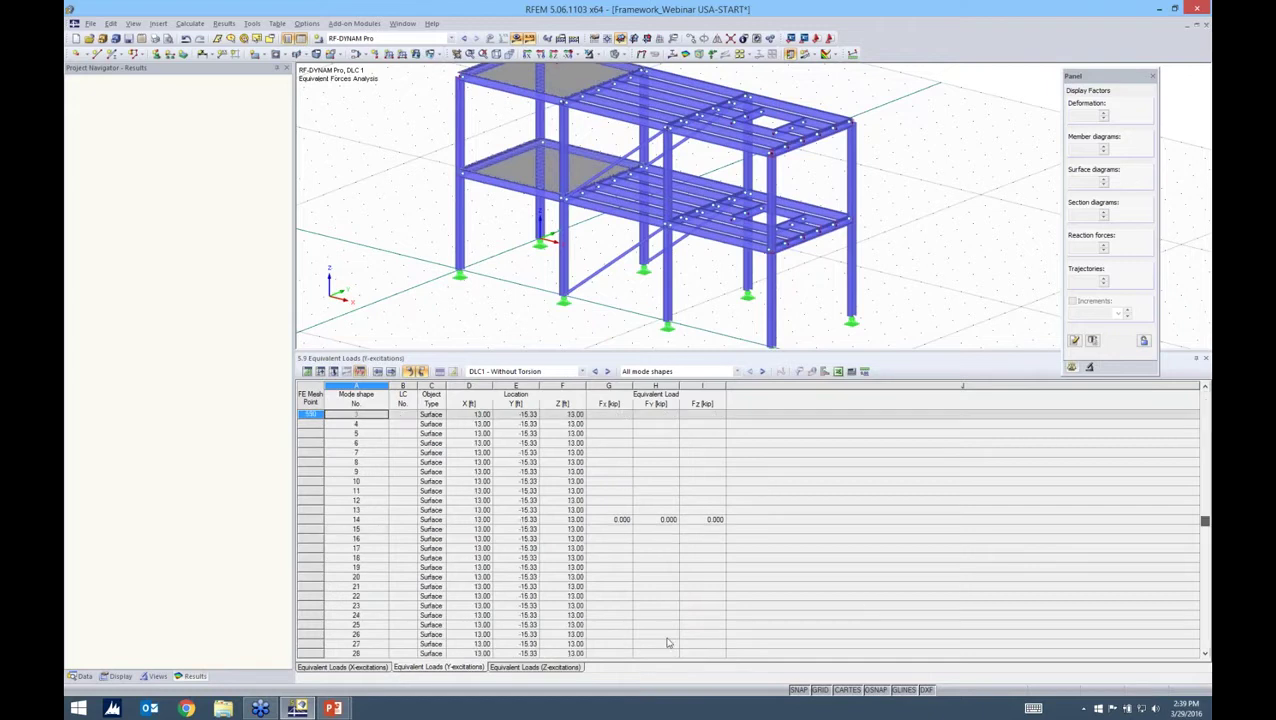
{"action": "scroll", "coordinate": [669, 643], "scroll_direction": "down", "scroll_amount": 10}
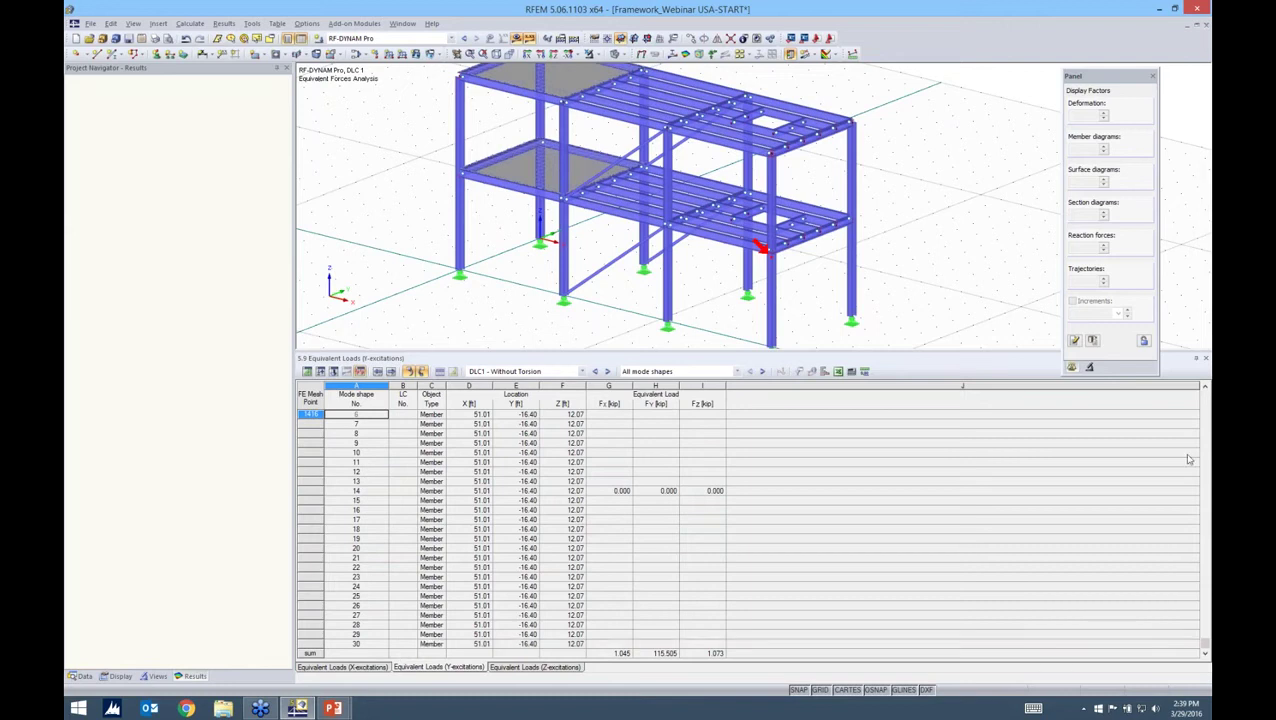
{"action": "left_click", "coordinate": [341, 666]}
{"action": "scroll", "coordinate": [684, 586], "scroll_direction": "down", "scroll_amount": 10}
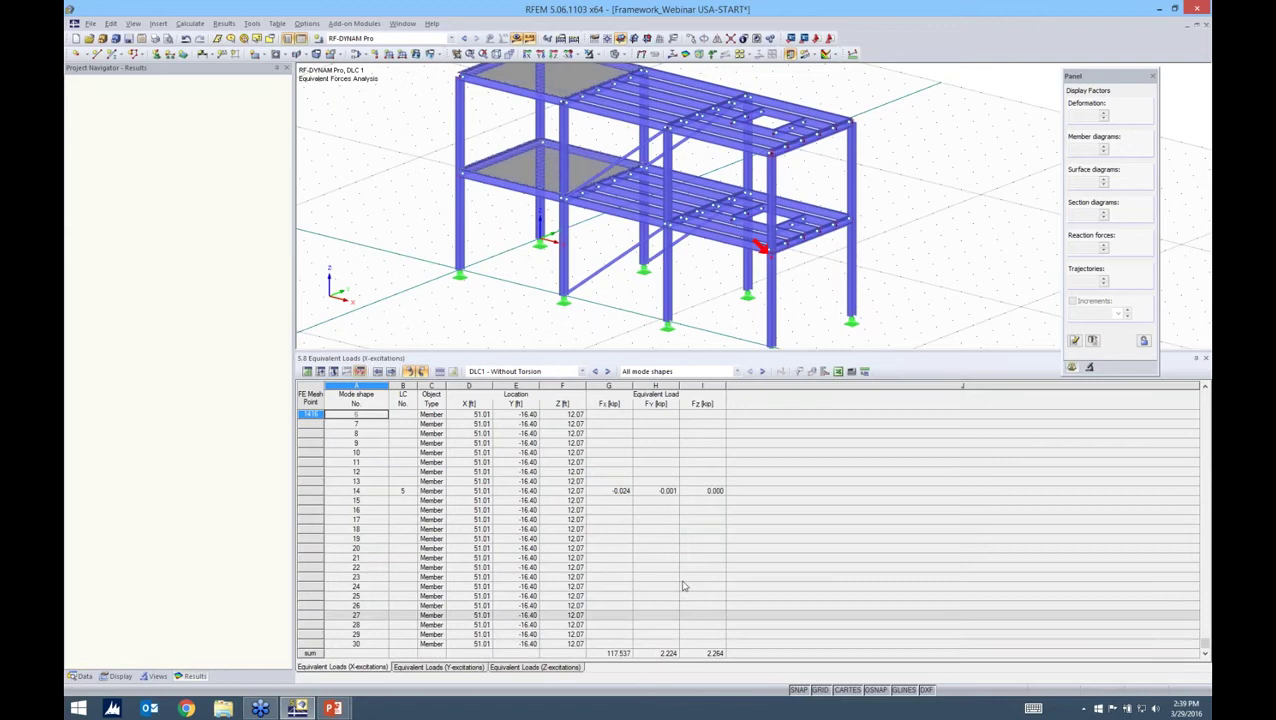
{"action": "left_click", "coordinate": [707, 372]}
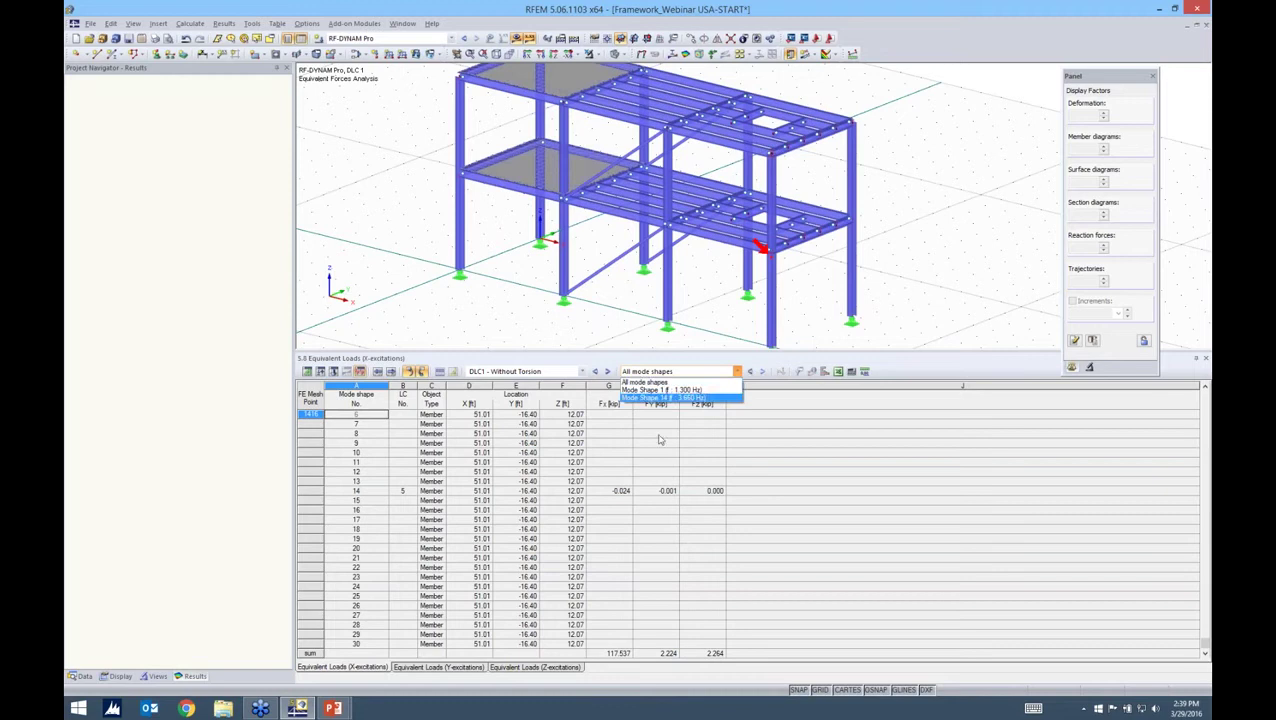
{"action": "left_click", "coordinate": [575, 342]}
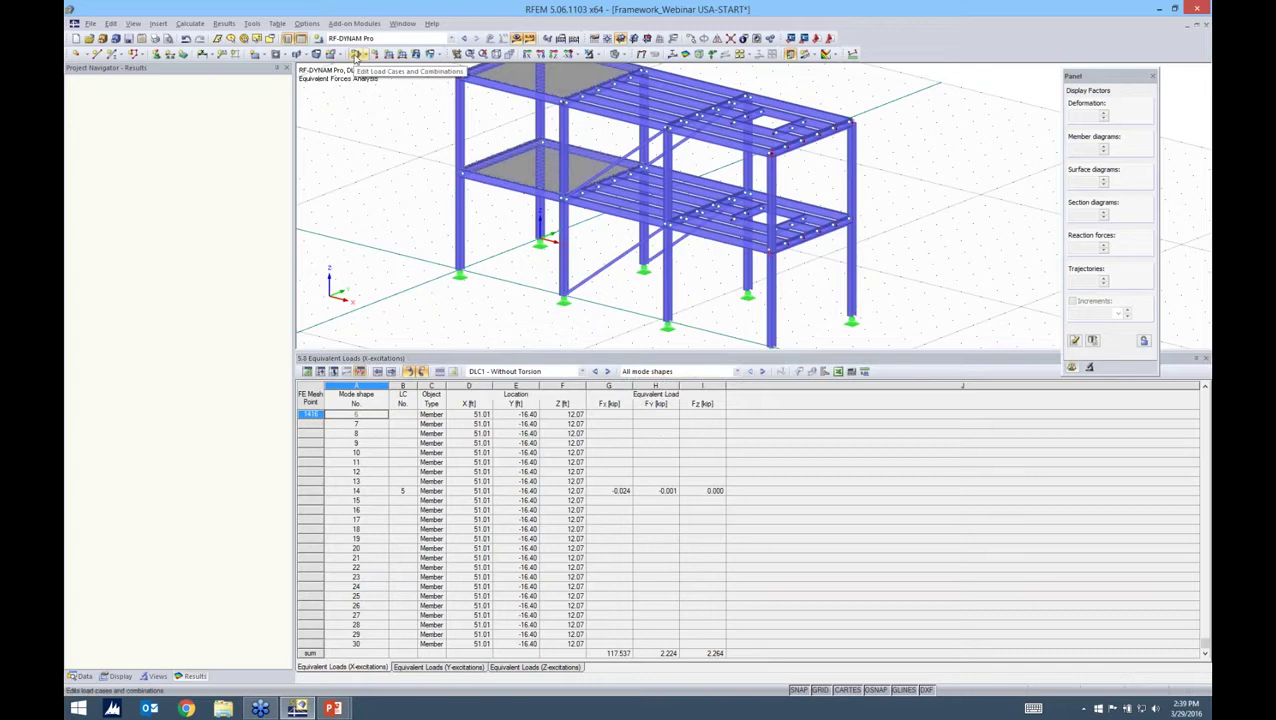
Step: Review the full descriptions of the generated DLC1 and DLC2 load cases in the load case editor, leaving them unchanged
{"action": "left_click", "coordinate": [356, 55]}
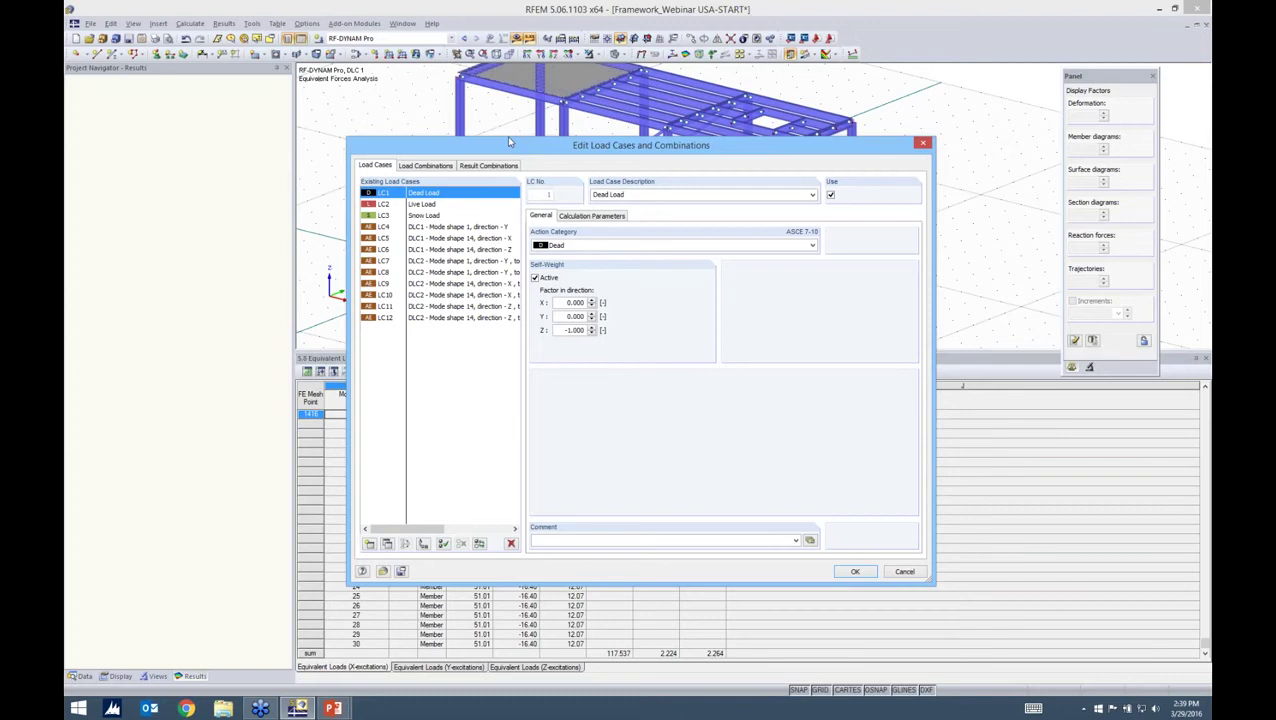
{"action": "left_click_drag", "start_coordinate": [506, 136], "coordinate": [508, 121]}
{"action": "scroll", "coordinate": [419, 518], "scroll_direction": "right", "scroll_amount": 2}
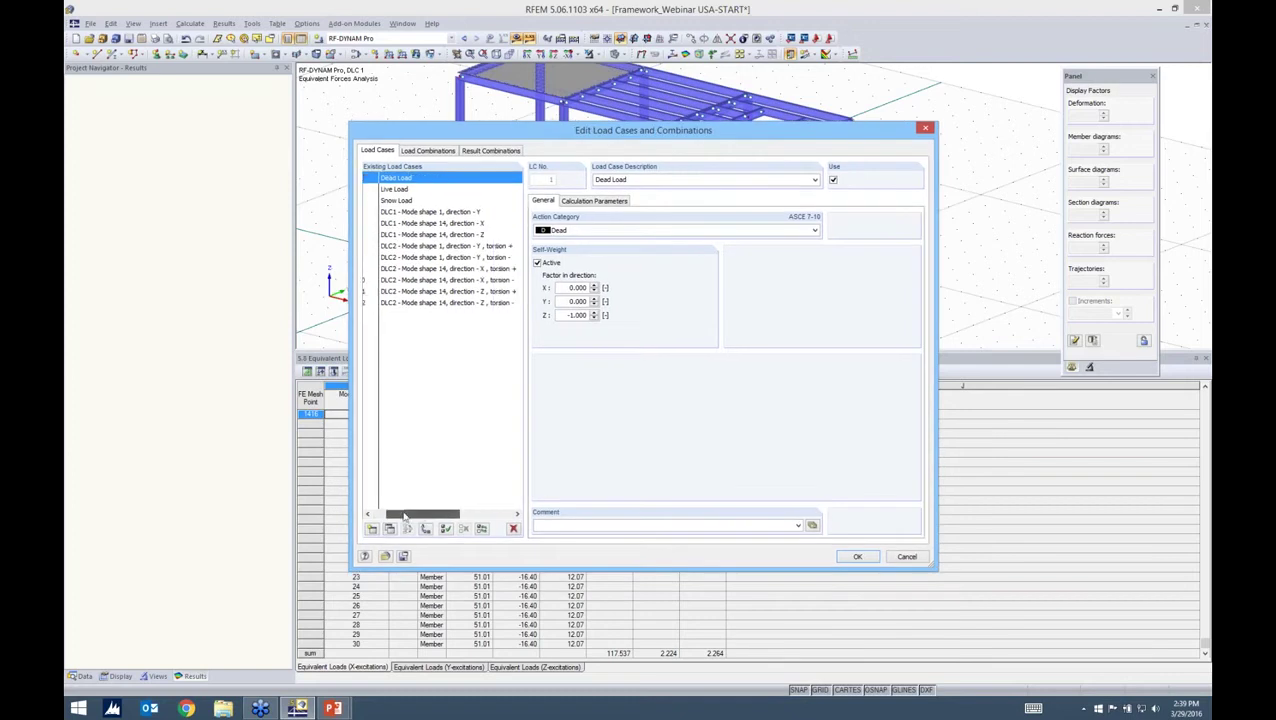
{"action": "scroll", "coordinate": [404, 516], "scroll_direction": "left", "scroll_amount": 2}
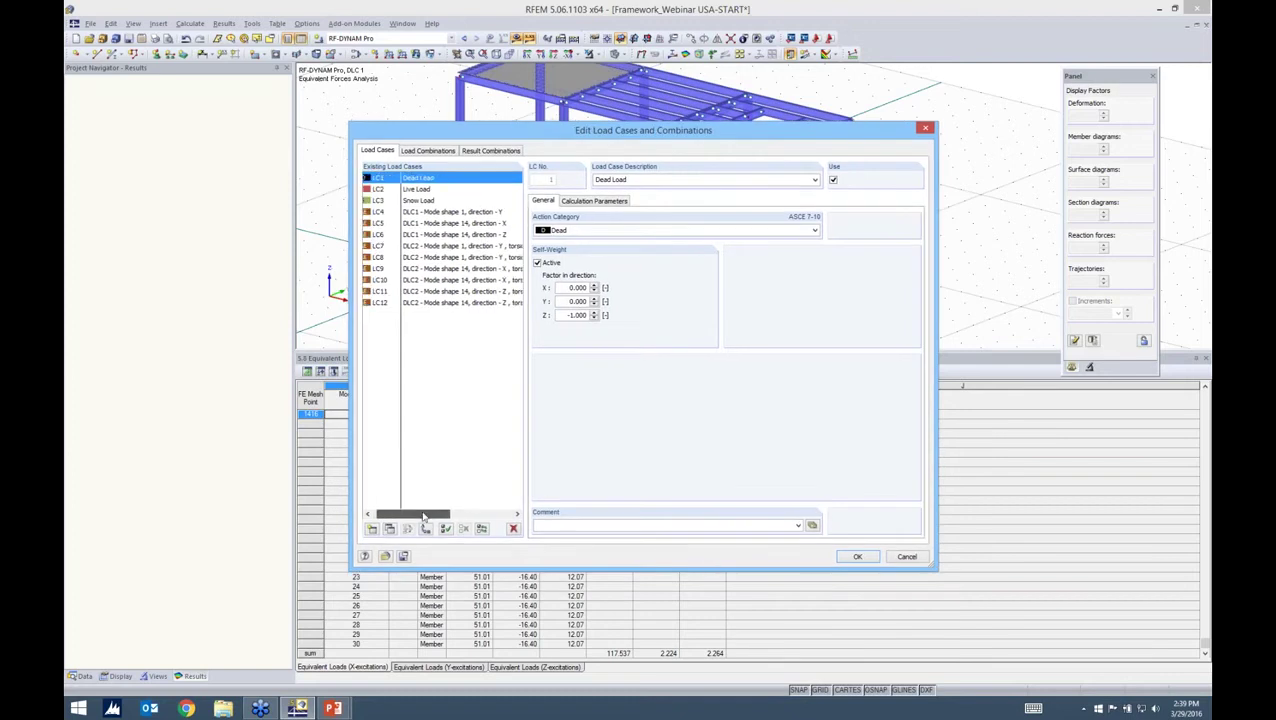
{"action": "scroll", "coordinate": [423, 517], "scroll_direction": "right", "scroll_amount": 2}
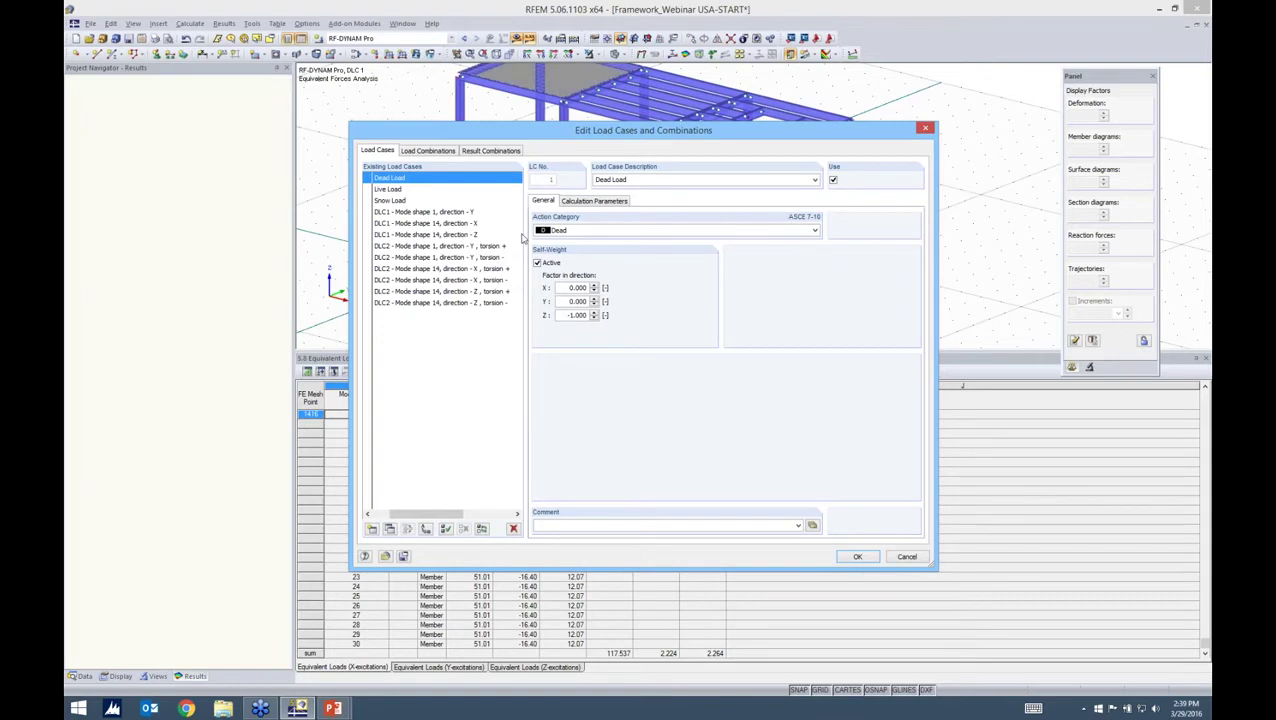
{"action": "key", "text": "Escape"}
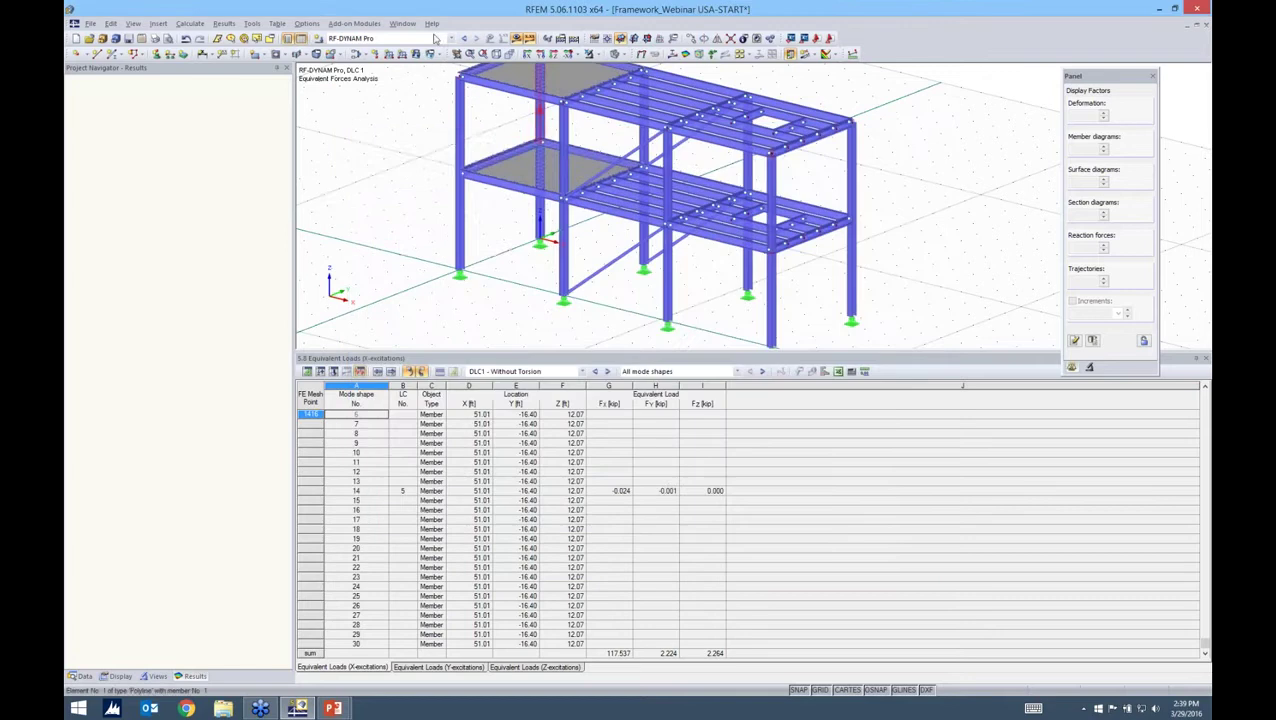
Step: Display load case LC7 (DLC2, mode shape 1, direction Y, torsion +) in an enlarged model view and examine a column's nodal loads
{"action": "left_click", "coordinate": [434, 38]}
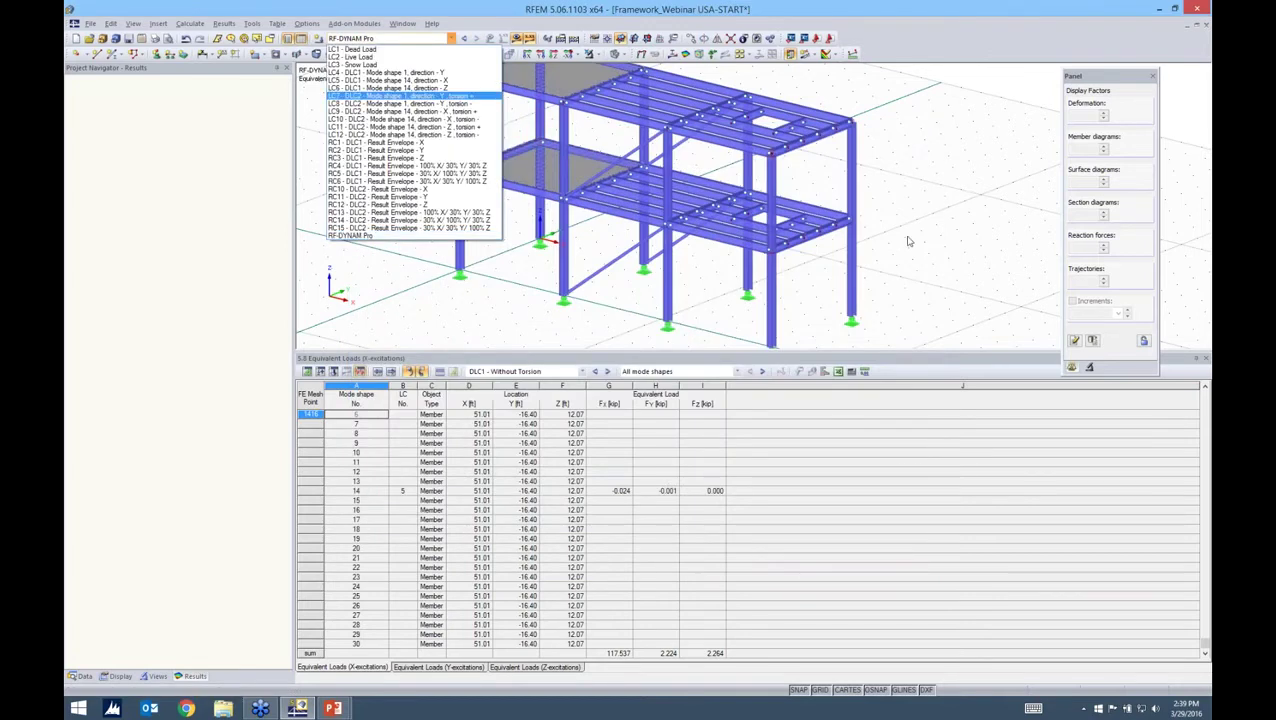
{"action": "key", "text": "Return"}
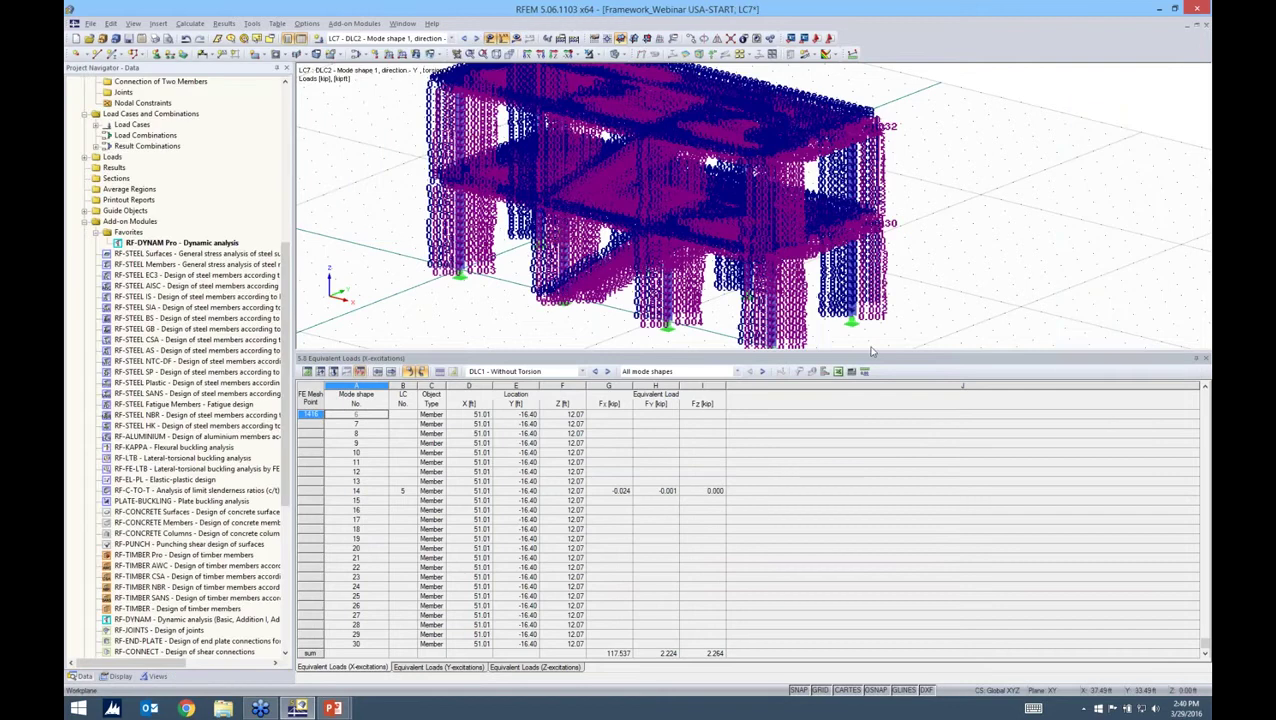
{"action": "middle_click_drag", "start_coordinate": [871, 351], "coordinate": [780, 349], "text": "ctrl"}
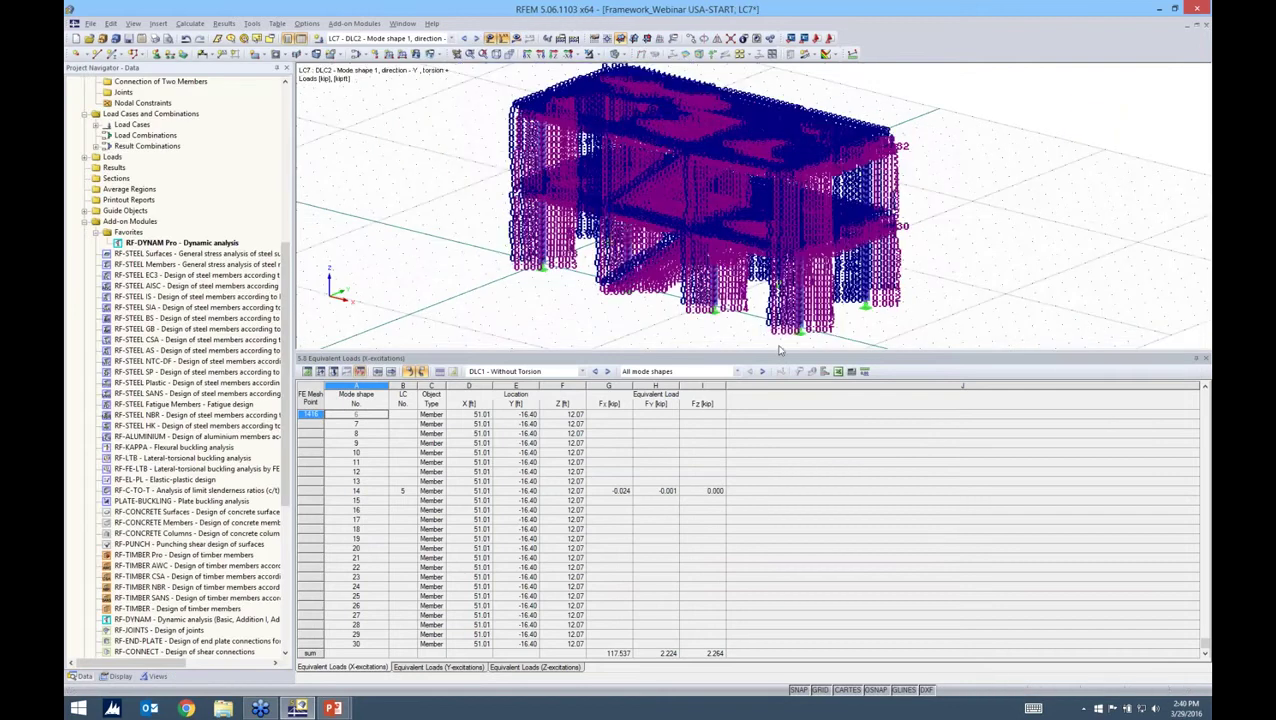
{"action": "left_click_drag", "start_coordinate": [780, 351], "coordinate": [780, 512]}
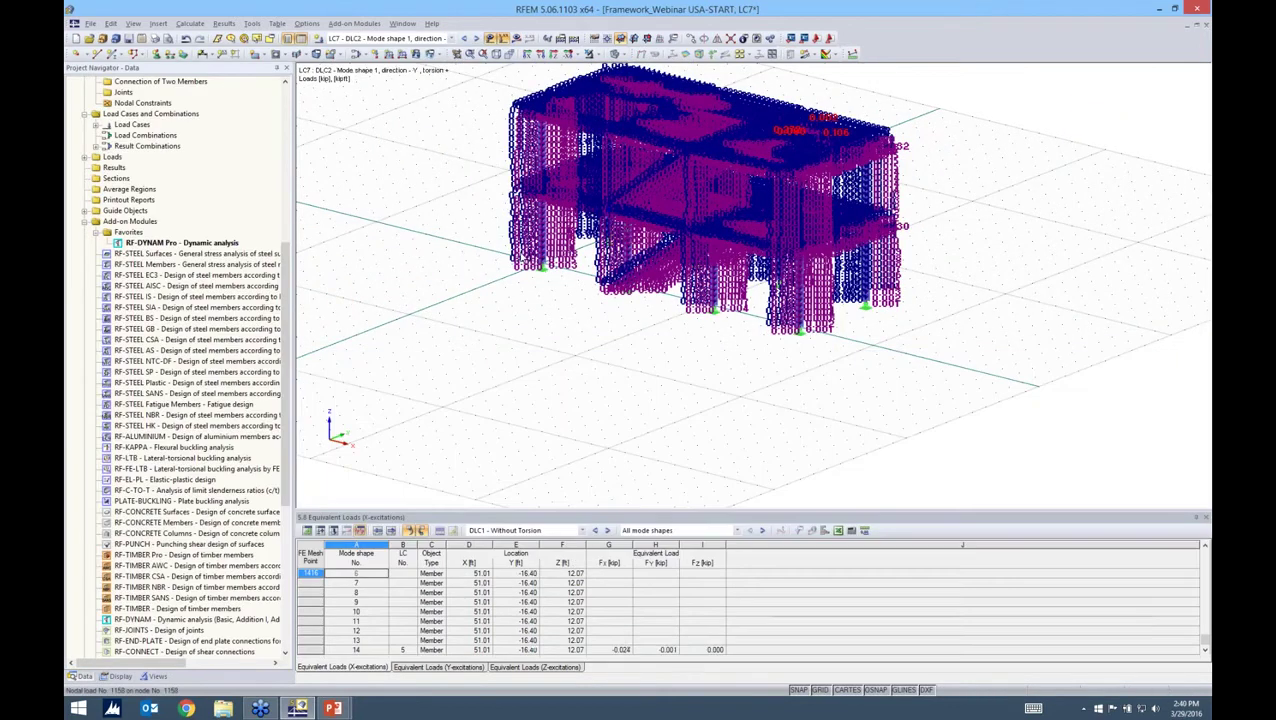
{"action": "scroll", "coordinate": [832, 318], "scroll_direction": "up", "scroll_amount": 5}
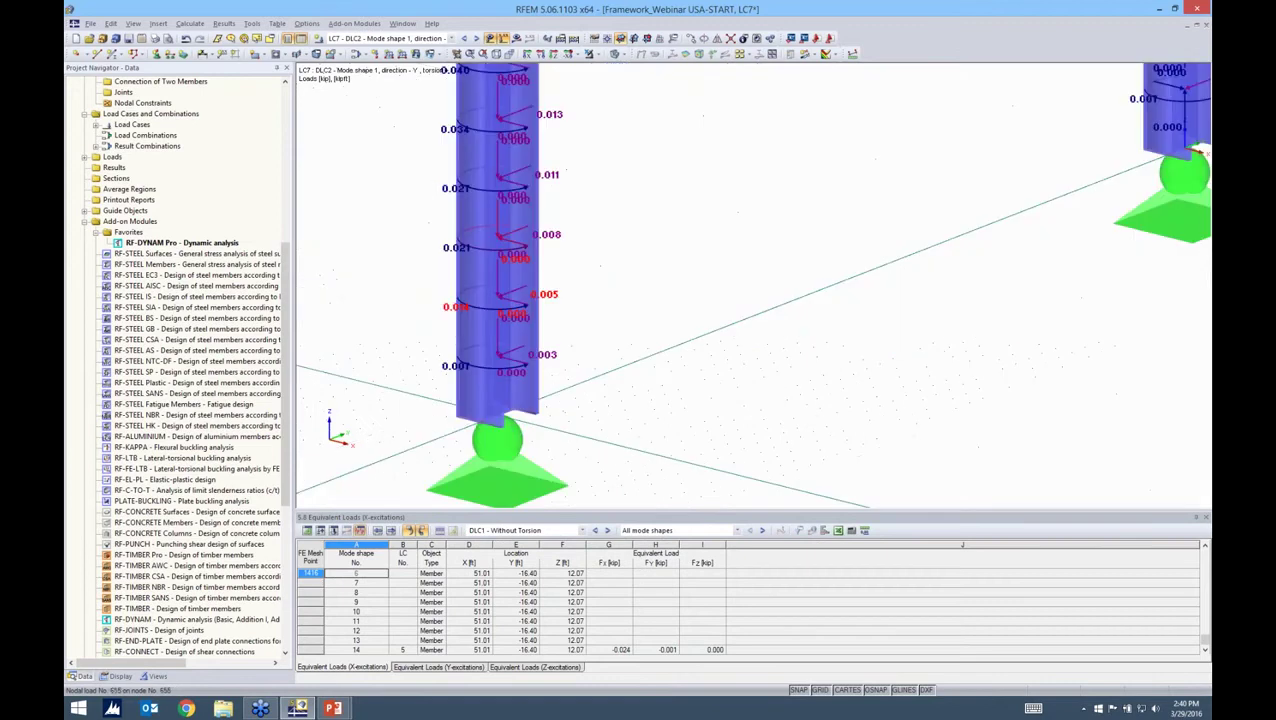
{"action": "scroll", "coordinate": [468, 324], "scroll_direction": "up", "scroll_amount": 3}
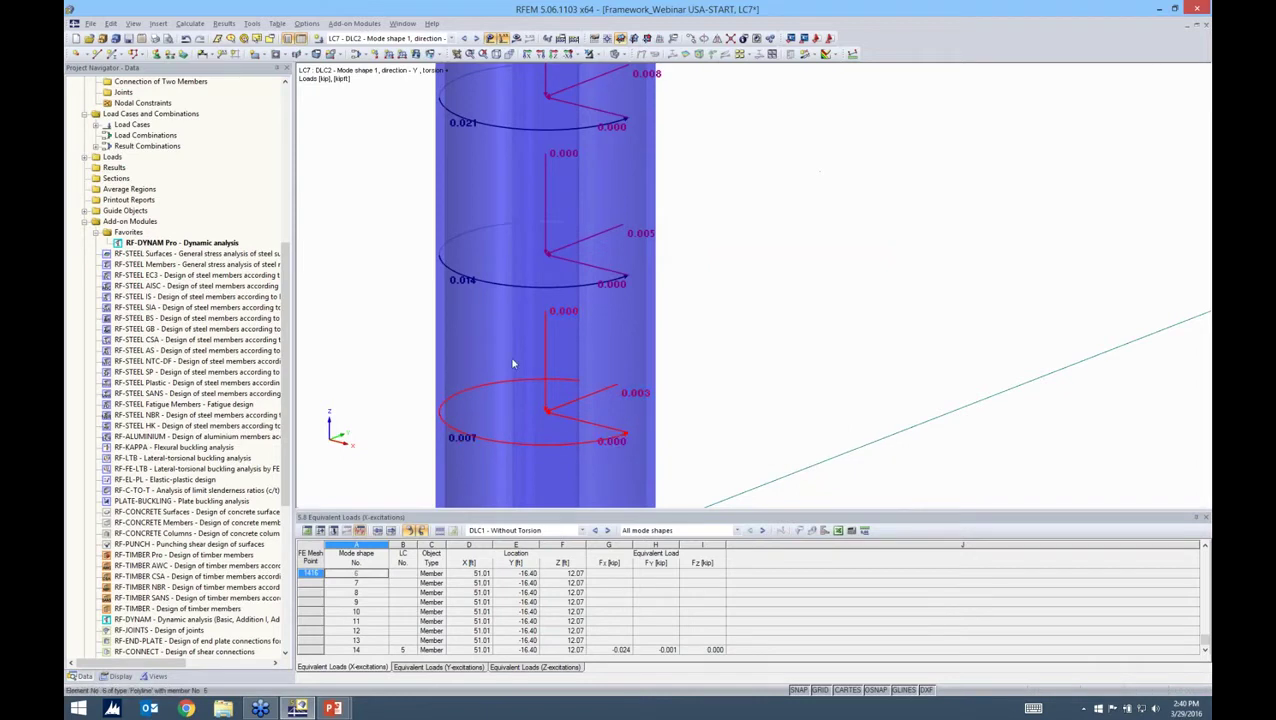
Step: Display load case LC8 (DLC2, mode shape 1, direction Y, torsion -) and examine its nodal loads on the columns and floor surface
{"action": "left_click", "coordinate": [441, 40]}
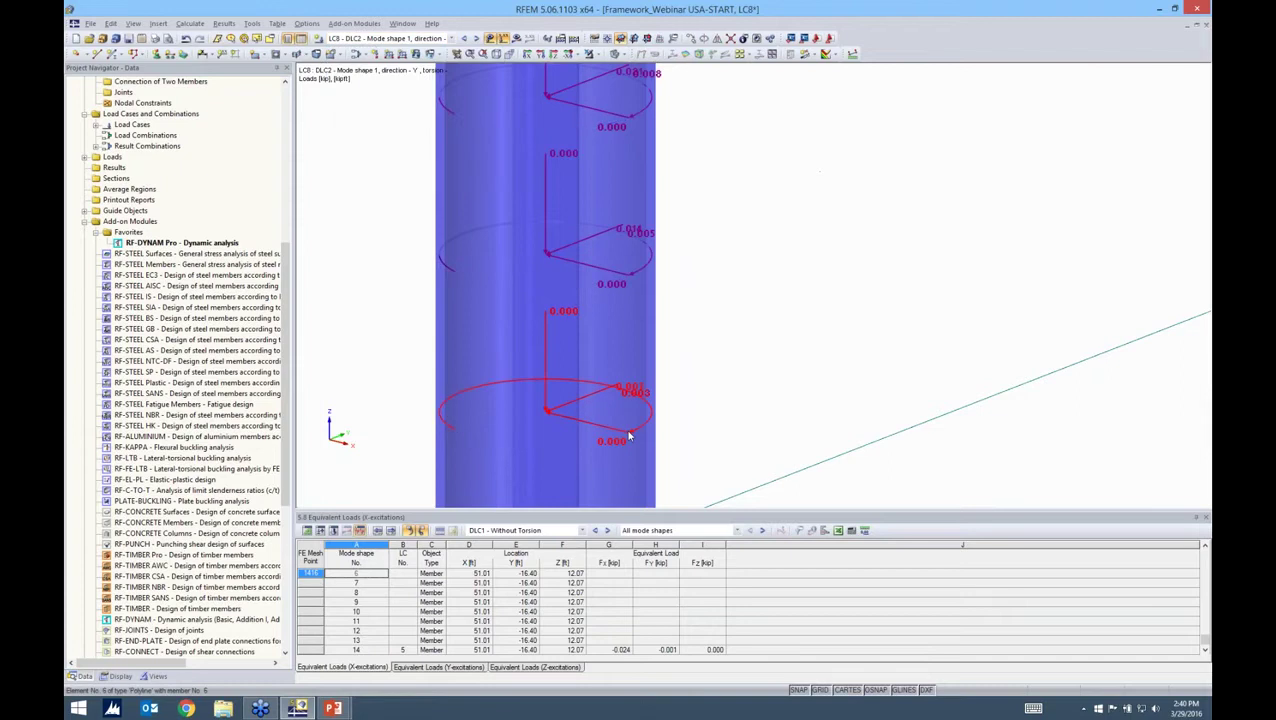
{"action": "mouse_move", "coordinate": [630, 436]}
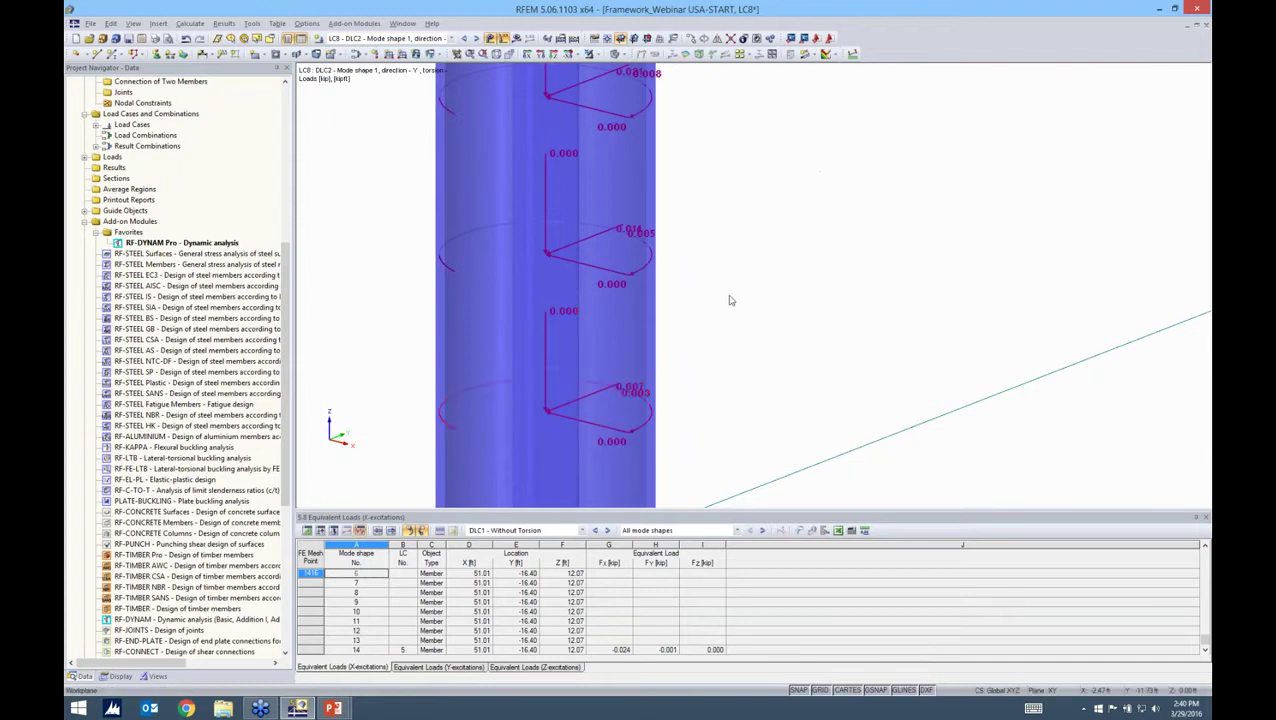
{"action": "scroll", "coordinate": [730, 300], "scroll_direction": "down", "scroll_amount": 5}
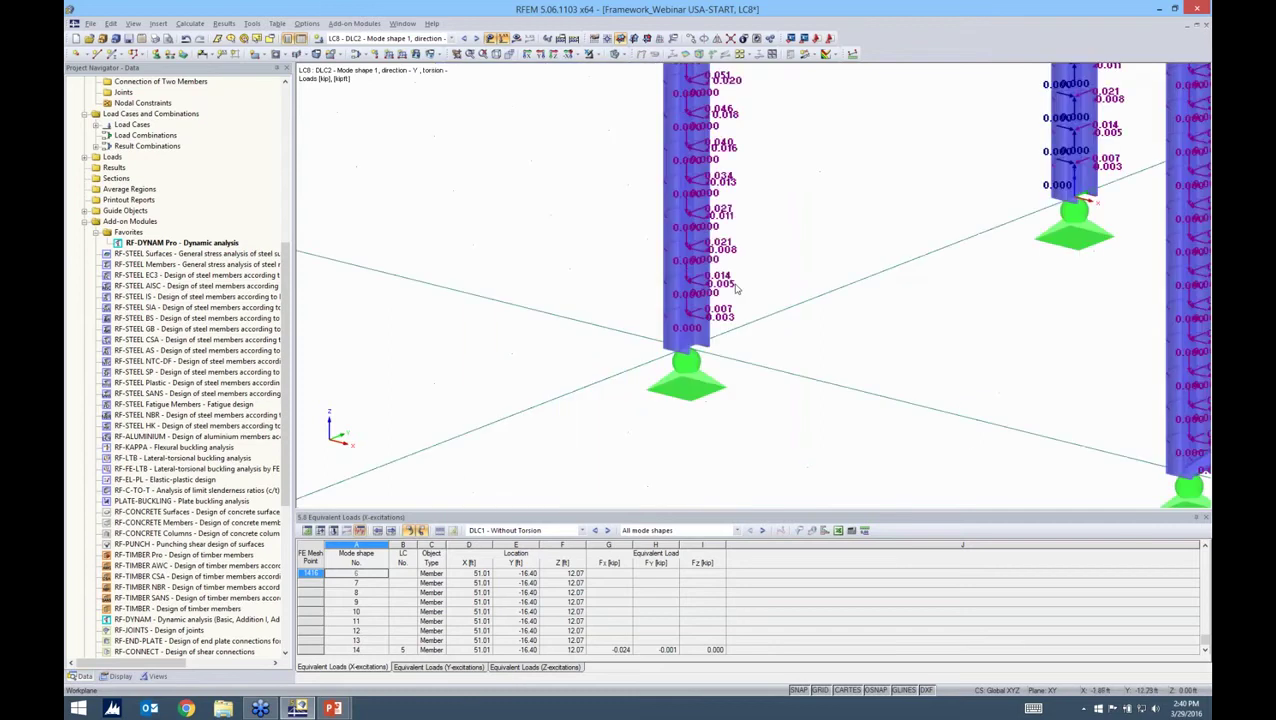
{"action": "scroll", "coordinate": [472, 248], "scroll_direction": "up", "scroll_amount": 5}
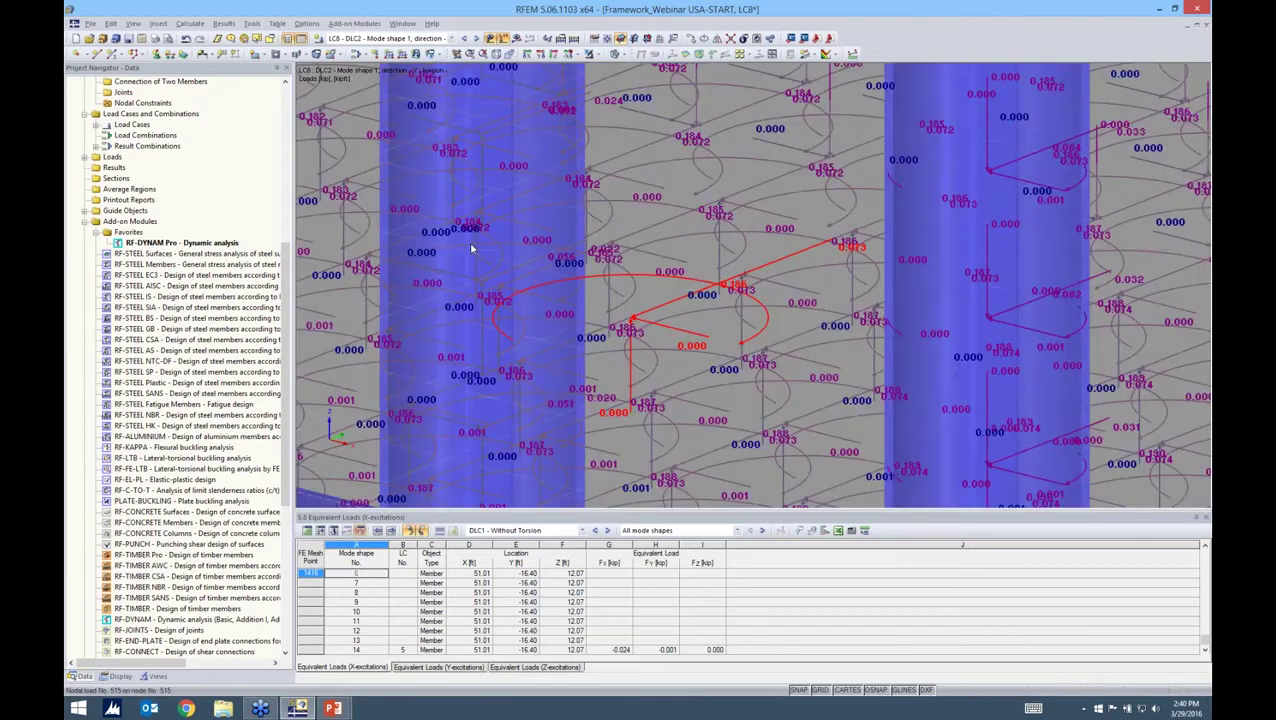
{"action": "scroll", "coordinate": [471, 248], "scroll_direction": "down", "scroll_amount": 4}
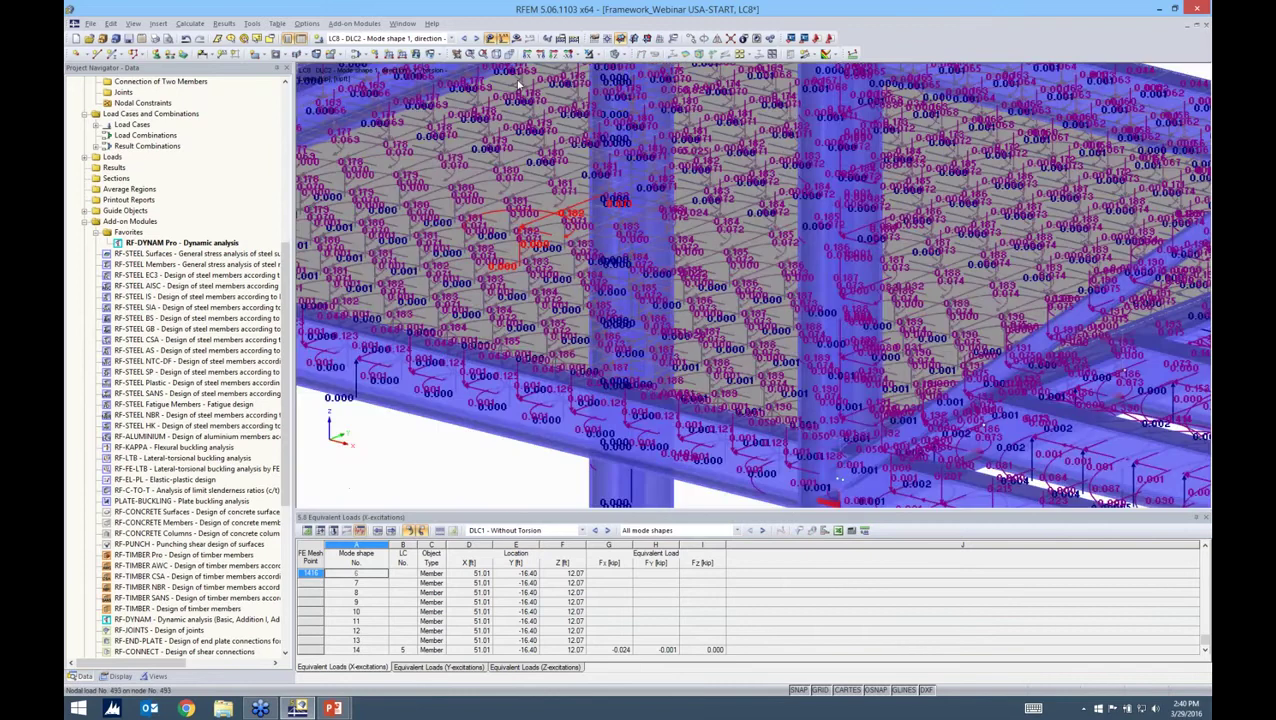
{"action": "middle_click_drag", "start_coordinate": [519, 84], "coordinate": [392, 38]}
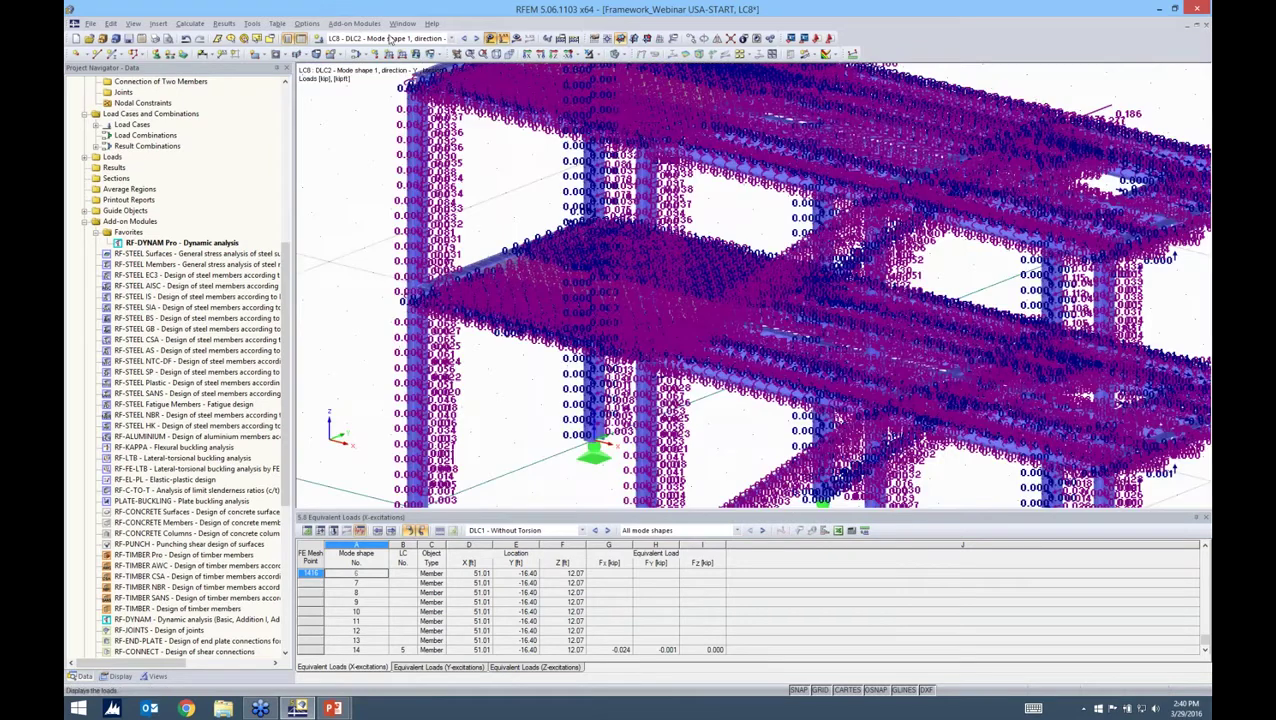
Step: Inspect the load cases contained in result combination RC10 (DLC2 - Result Envelope - X), widening the description column to read them
{"action": "left_click", "coordinate": [392, 38]}
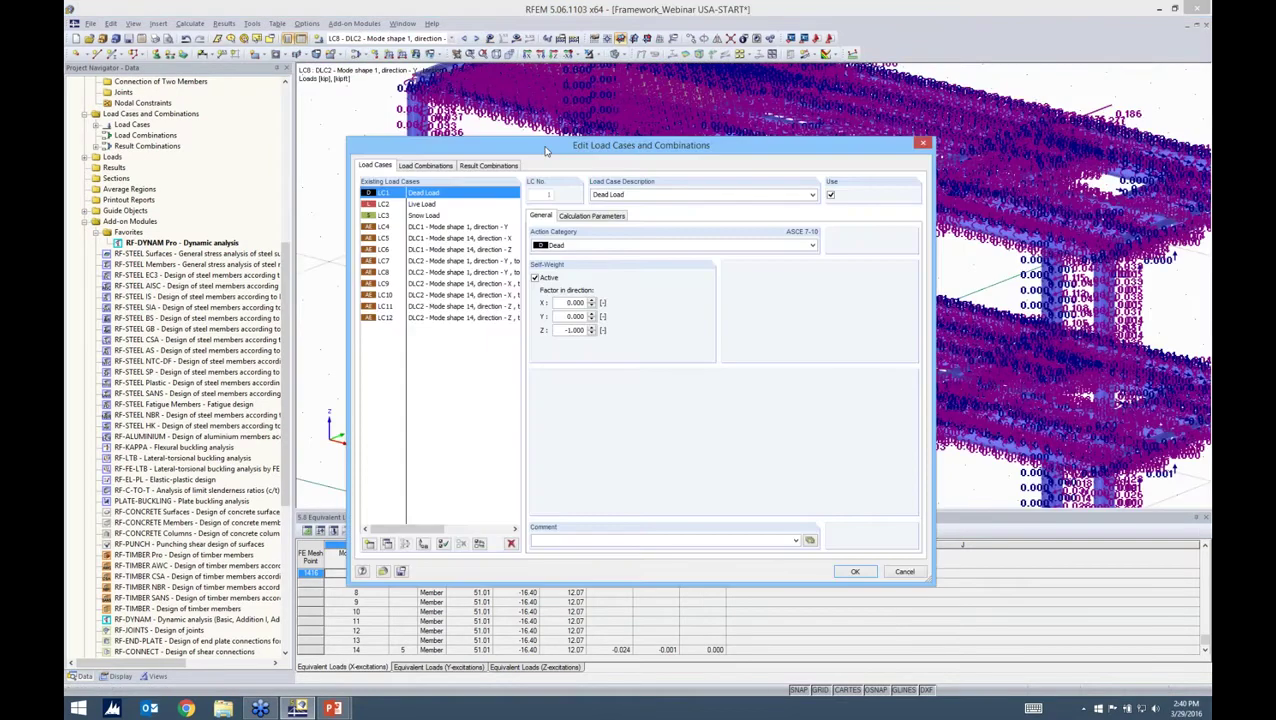
{"action": "left_click_drag", "start_coordinate": [546, 150], "coordinate": [552, 149]}
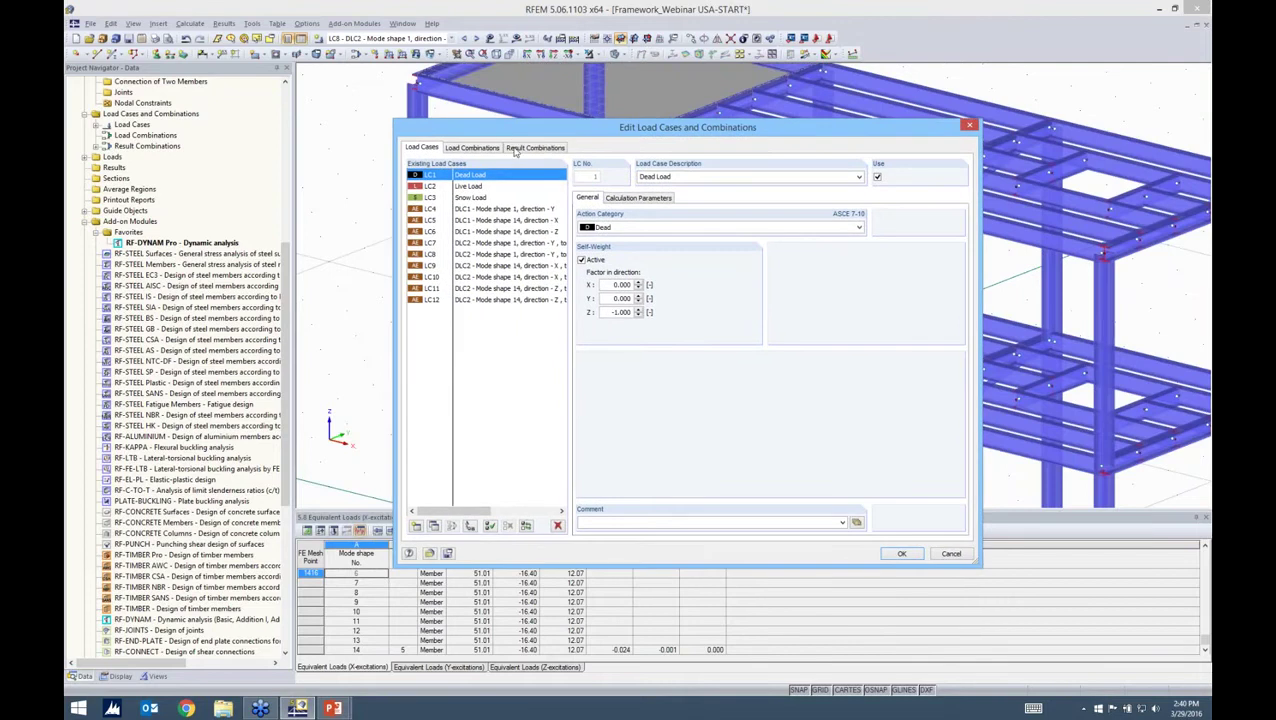
{"action": "left_click", "coordinate": [517, 149]}
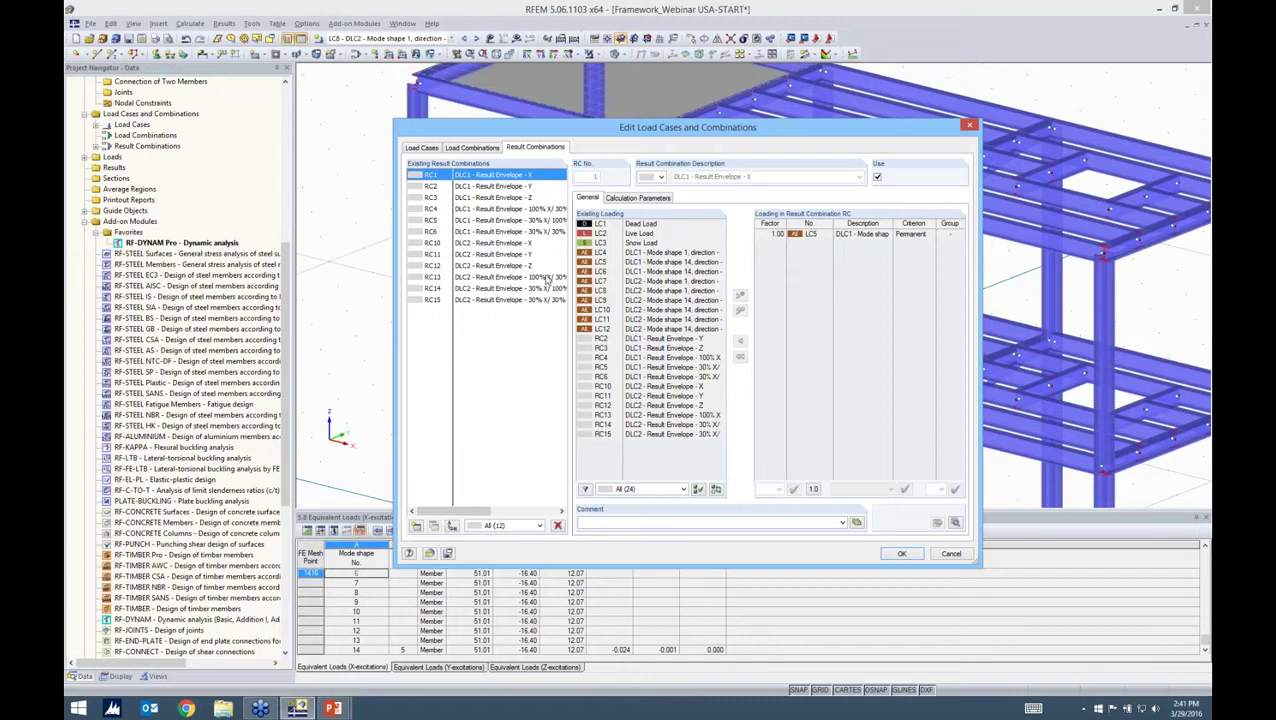
{"action": "left_click", "coordinate": [516, 245]}
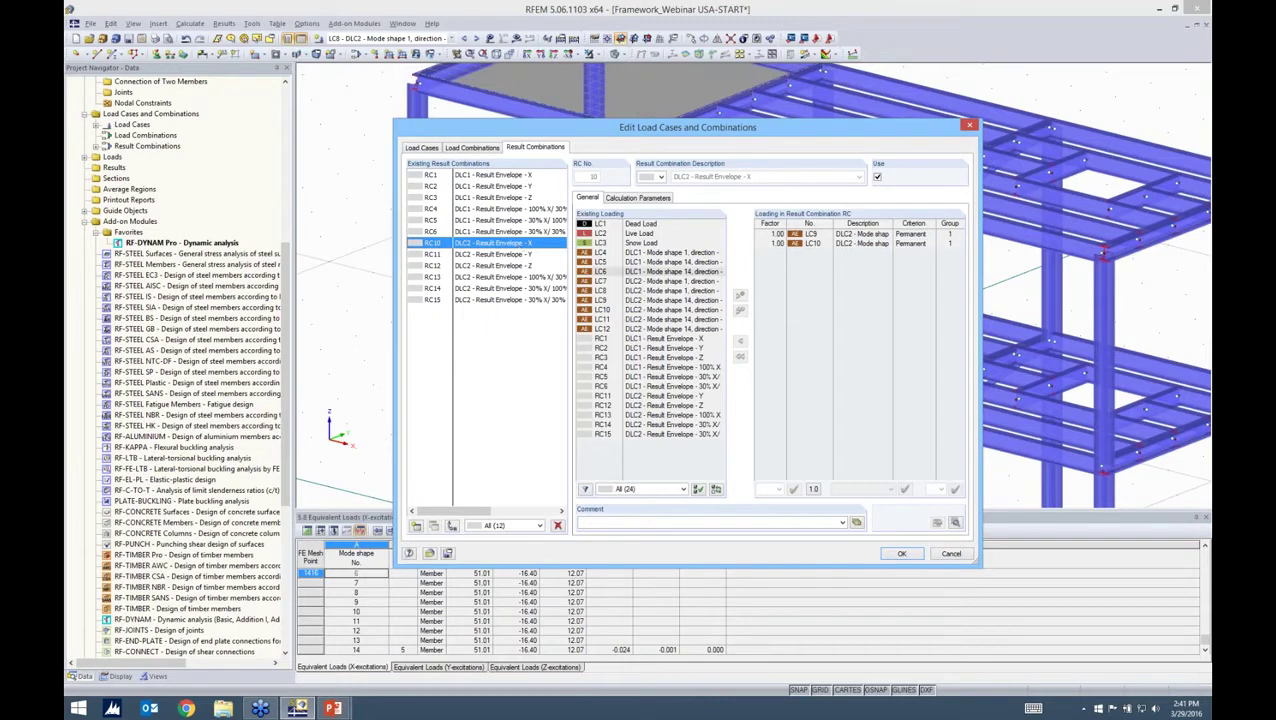
{"action": "double_click", "coordinate": [950, 237]}
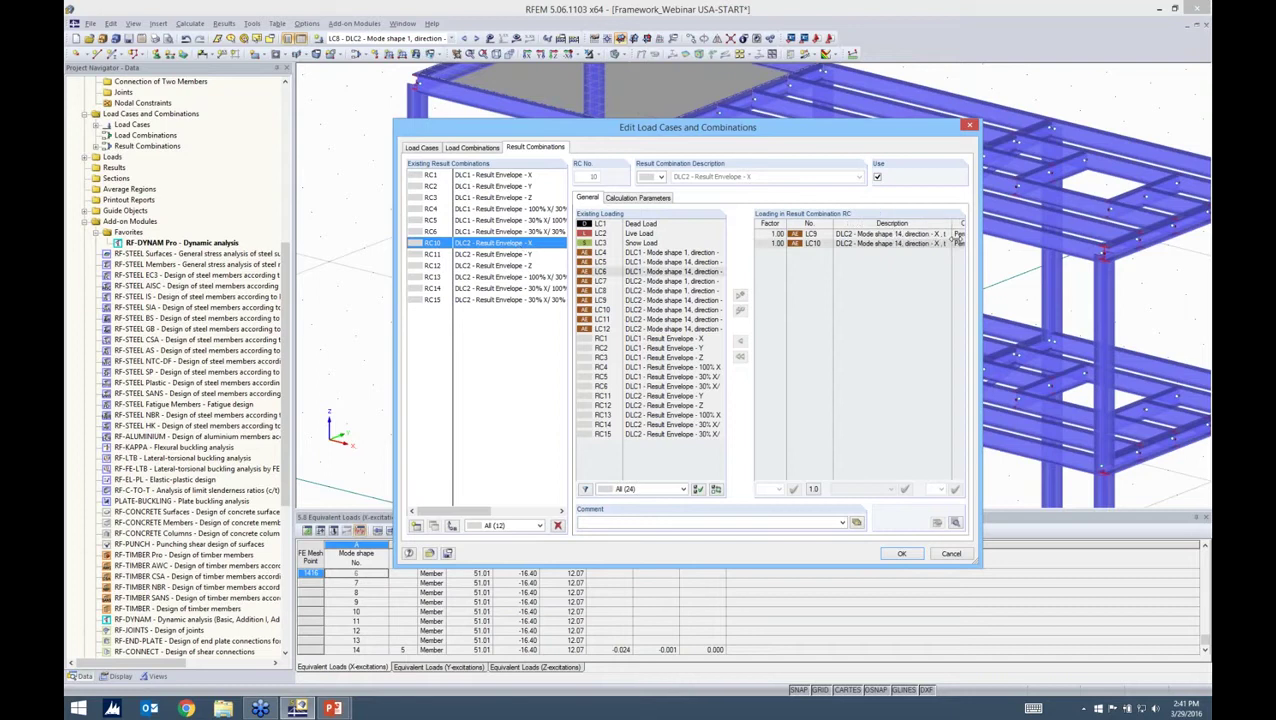
Step: Enlarge the load case editor and adjust the loading table's column widths to read RC10's load case descriptions, criteria and groups
{"action": "left_click_drag", "start_coordinate": [955, 239], "coordinate": [961, 239]}
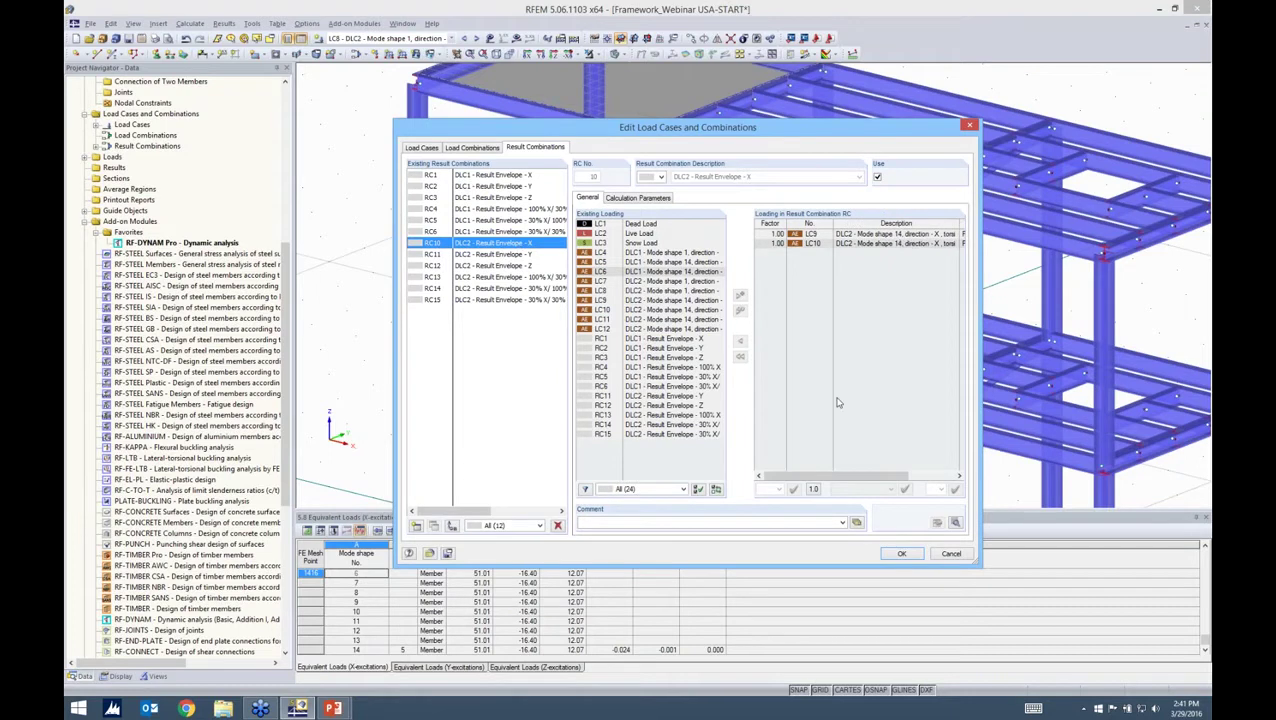
{"action": "left_click_drag", "start_coordinate": [880, 478], "coordinate": [913, 478]}
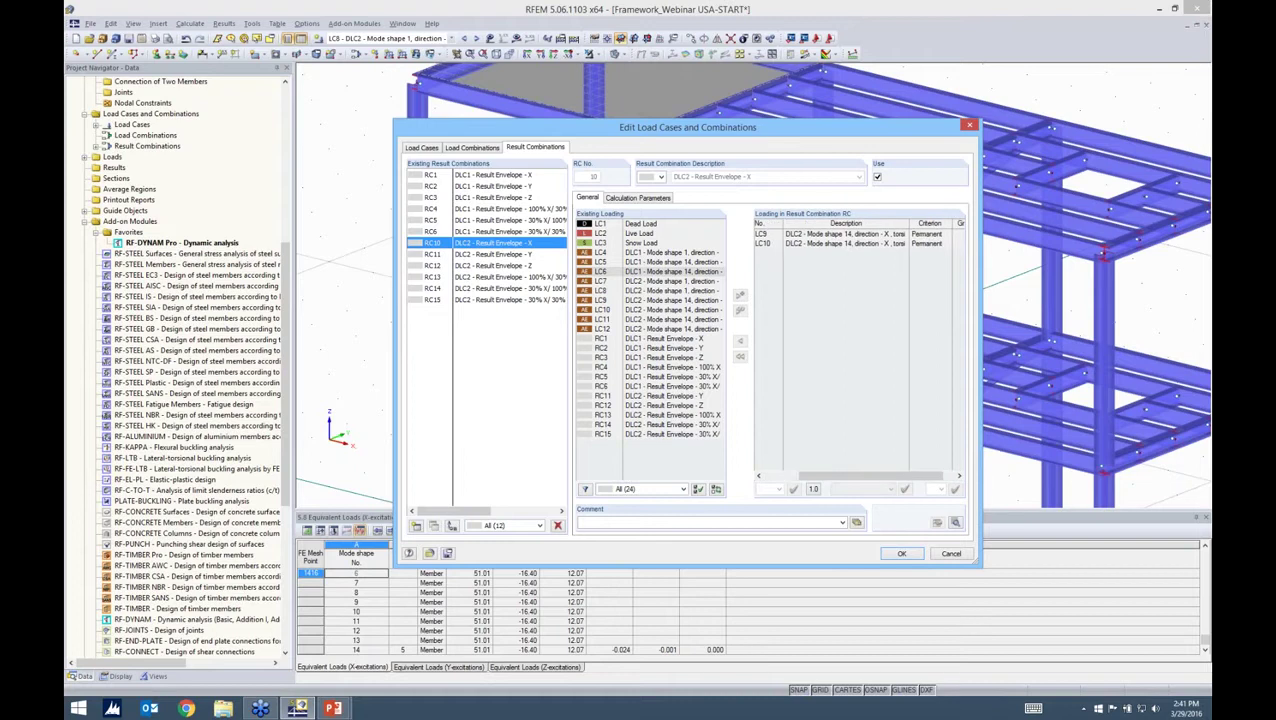
{"action": "left_click_drag", "start_coordinate": [980, 565], "coordinate": [1062, 607]}
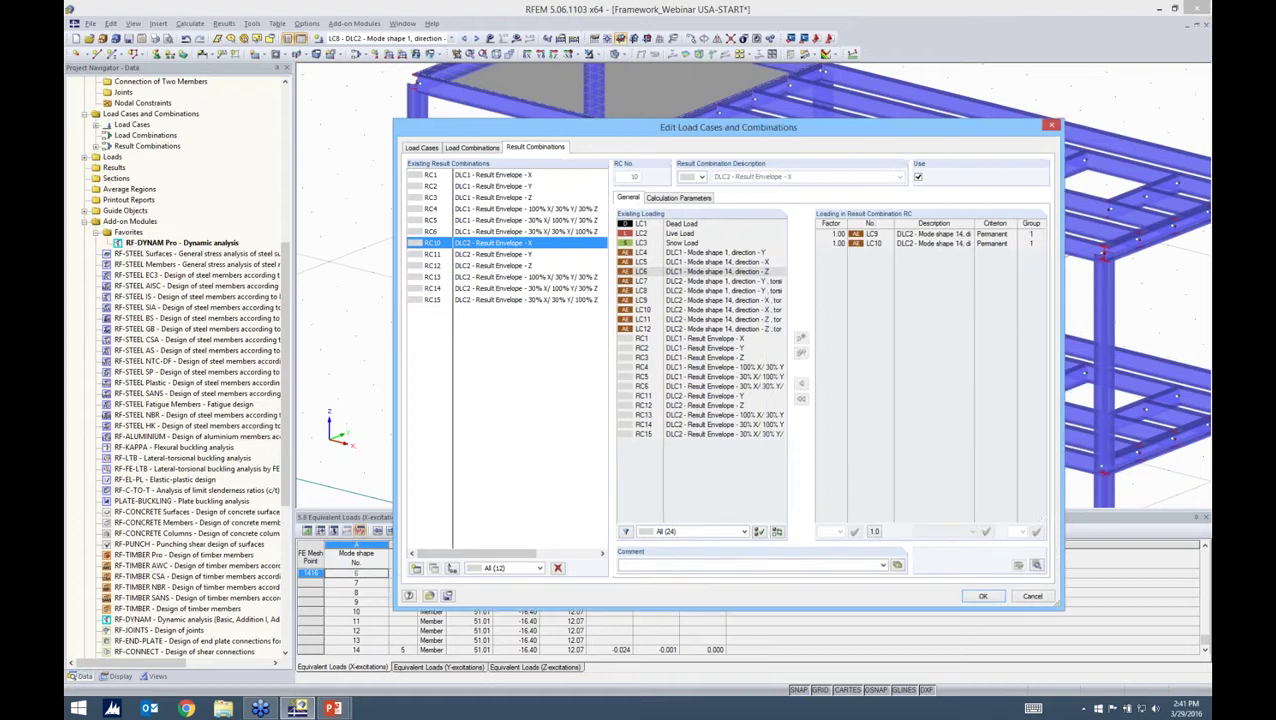
{"action": "double_click", "coordinate": [1047, 224]}
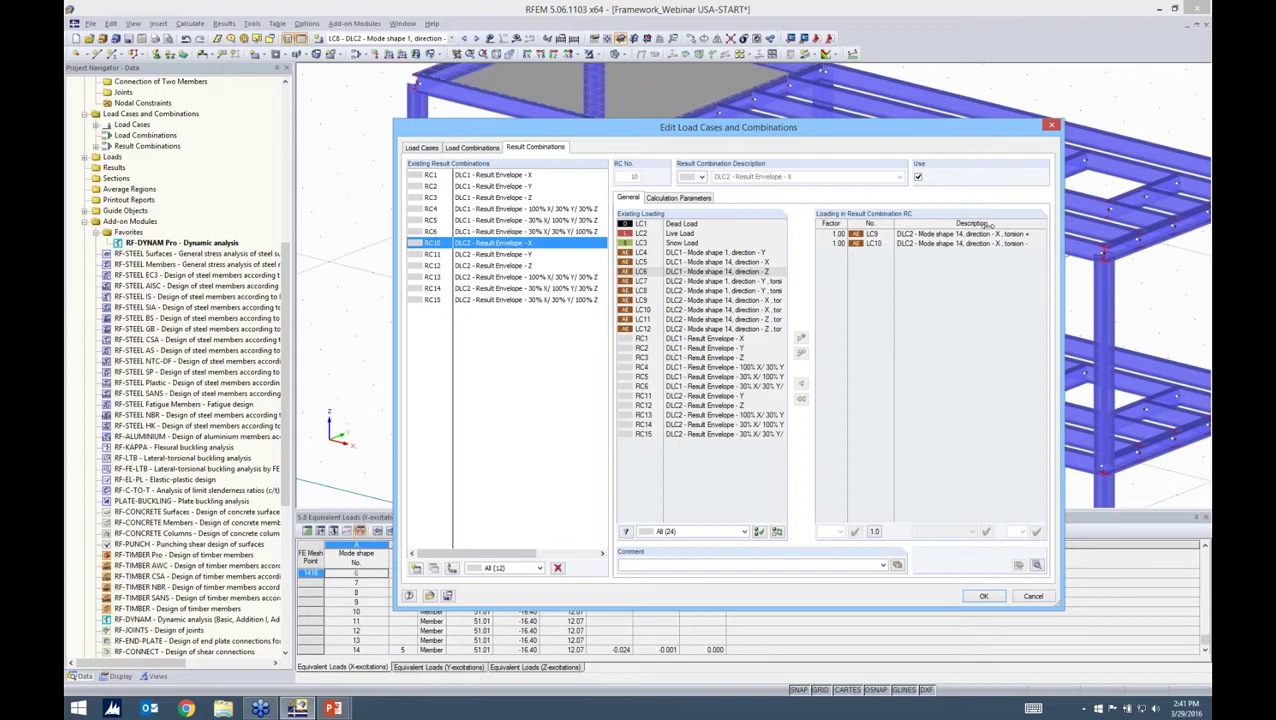
{"action": "mouse_move", "coordinate": [988, 225]}
{"action": "left_mouse_down"}
{"action": "mouse_move", "coordinate": [955, 225]}
{"action": "mouse_move", "coordinate": [972, 225]}
{"action": "left_mouse_up"}
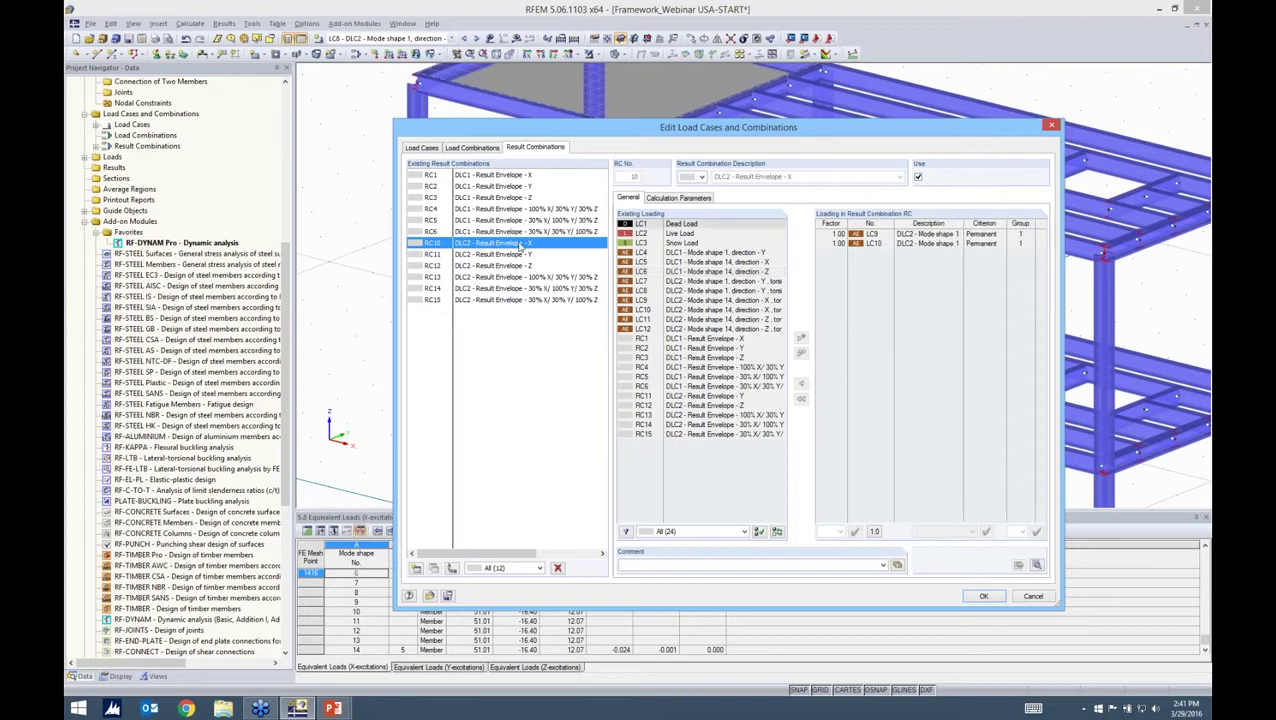
Step: Check RC10's calculation parameters and the load cases contained in result combinations RC11 and RC12 (DLC2 - Result Envelope - Y and Z)
{"action": "left_click", "coordinate": [678, 197]}
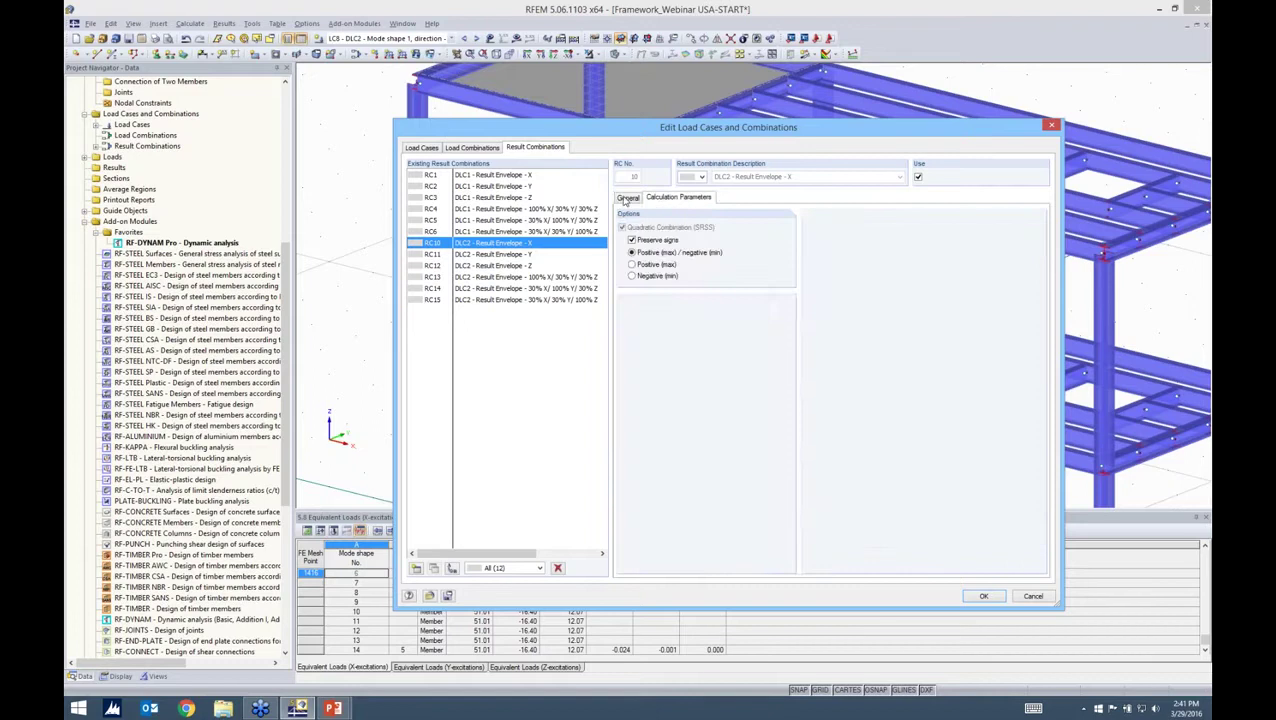
{"action": "left_click", "coordinate": [627, 198]}
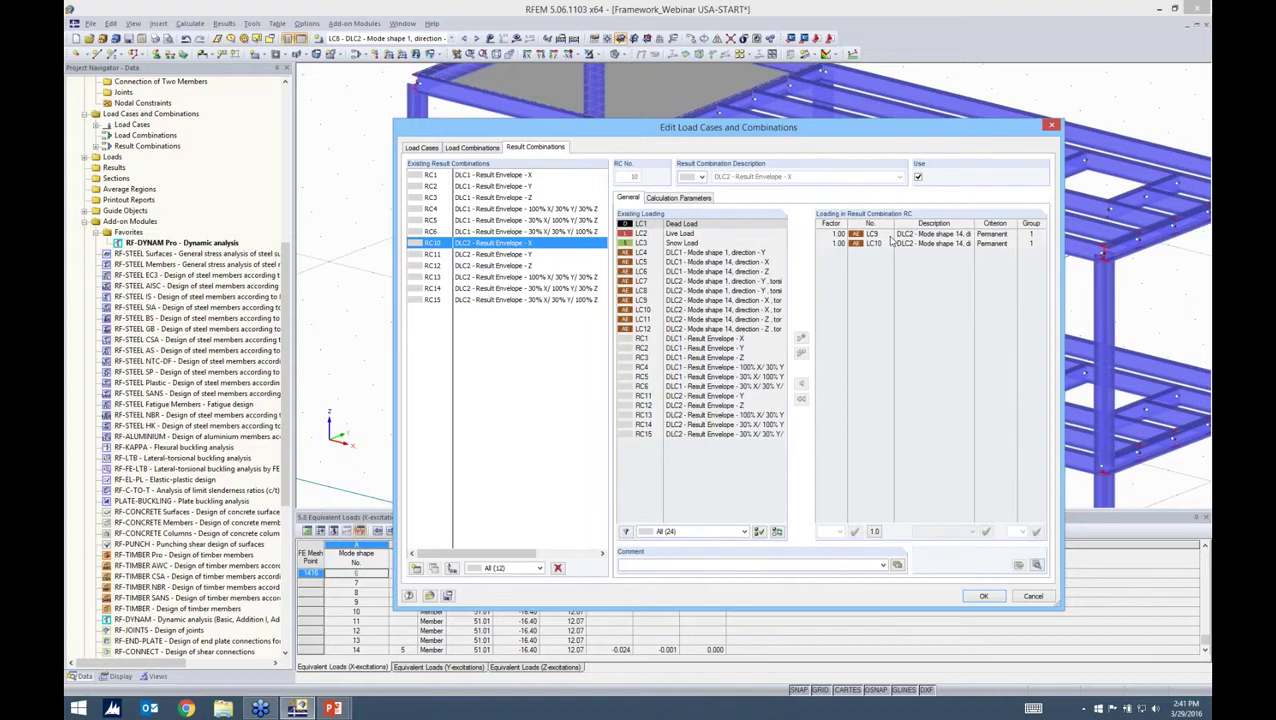
{"action": "left_click", "coordinate": [700, 233]}
{"action": "left_click", "coordinate": [507, 256]}
{"action": "left_click", "coordinate": [495, 266]}
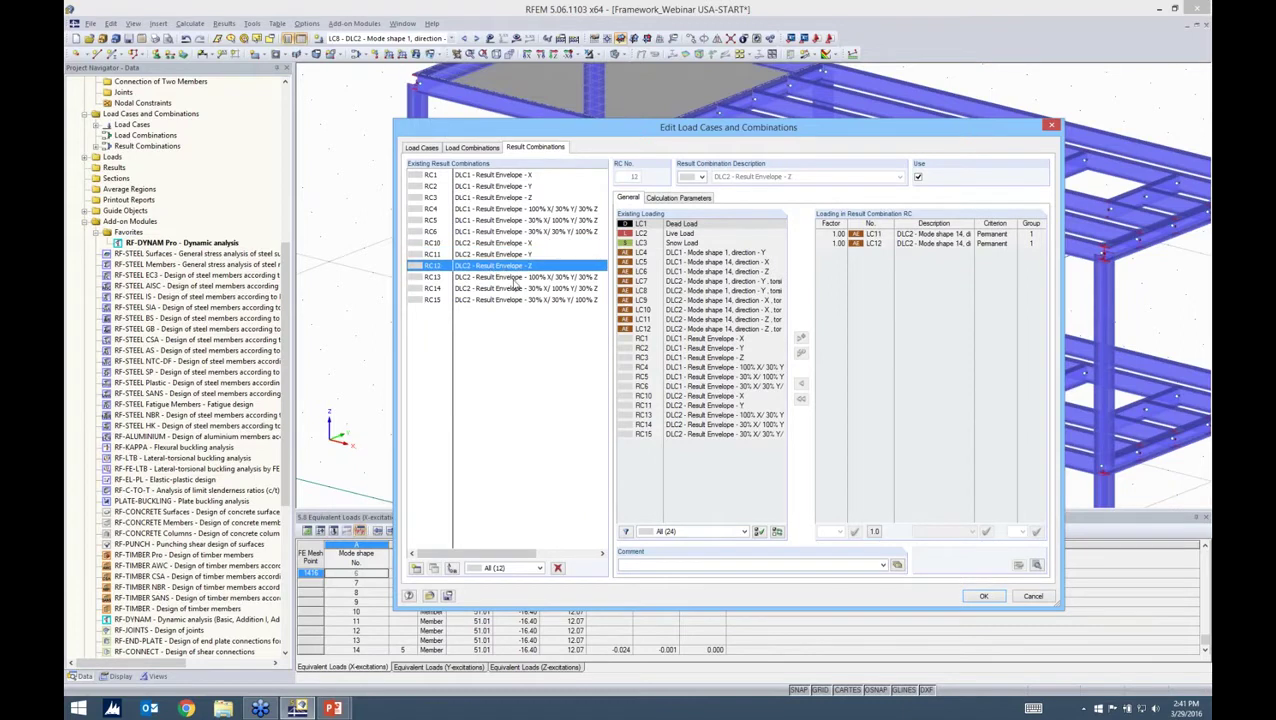
Step: Compare the directional factors in the 100/30 % result combinations RC13, RC14 and RC15 of DLC2 and close the load case editor
{"action": "left_click", "coordinate": [514, 278]}
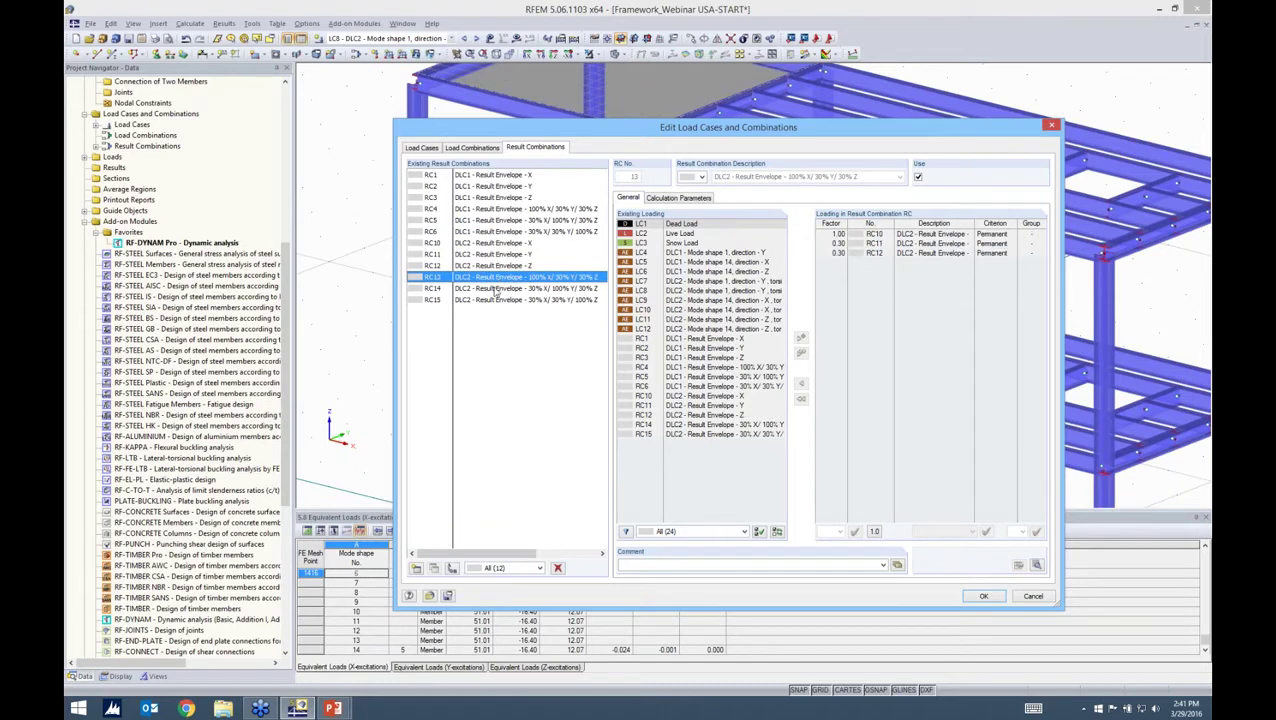
{"action": "left_click", "coordinate": [496, 289]}
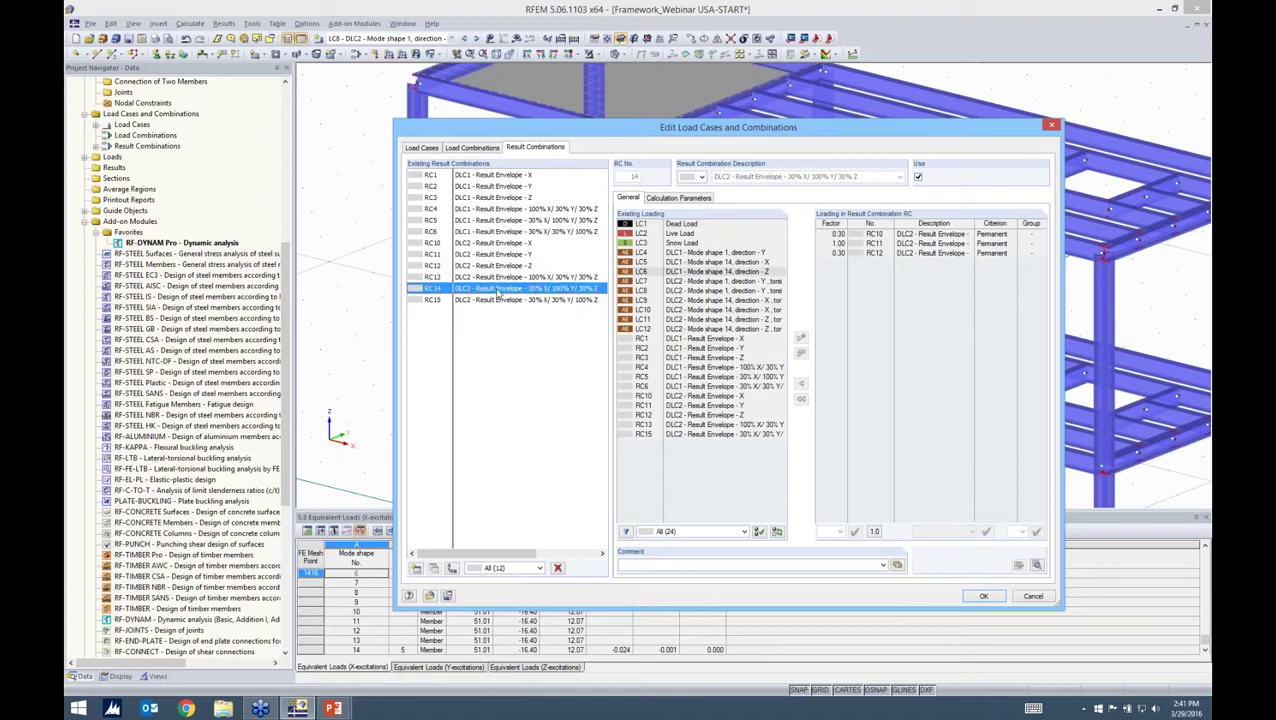
{"action": "left_click", "coordinate": [838, 243]}
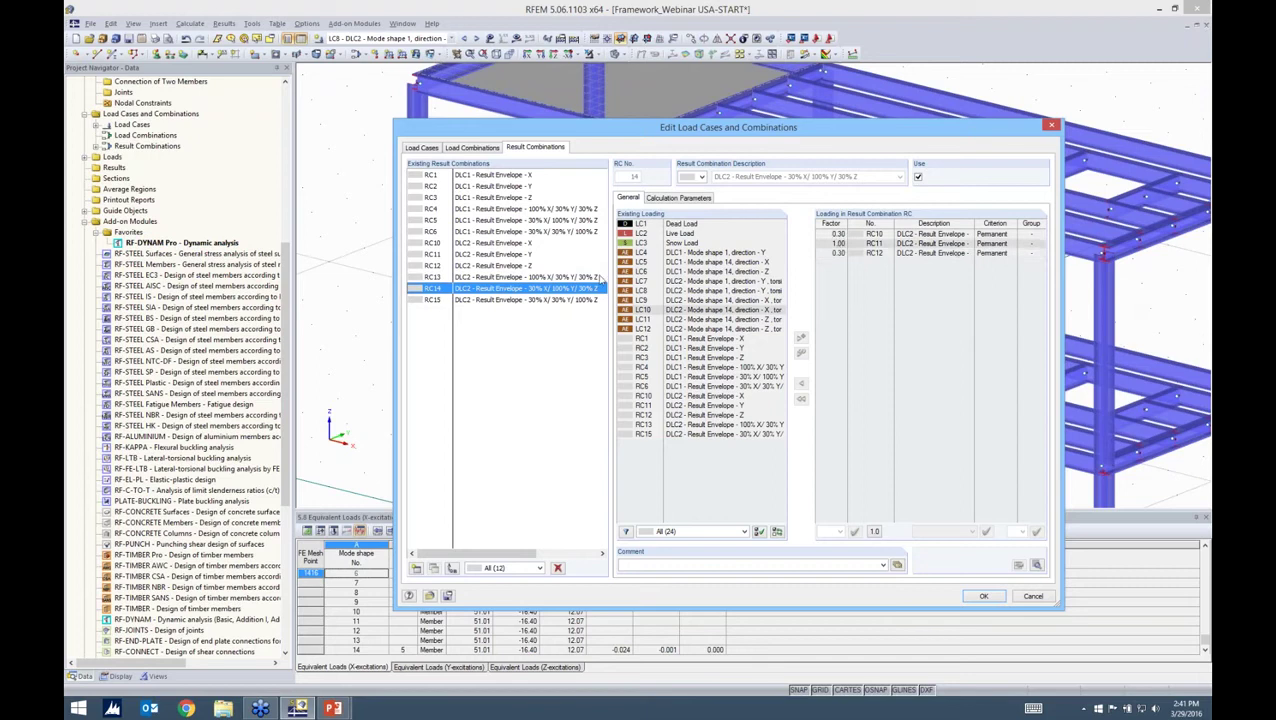
{"action": "left_click", "coordinate": [838, 251]}
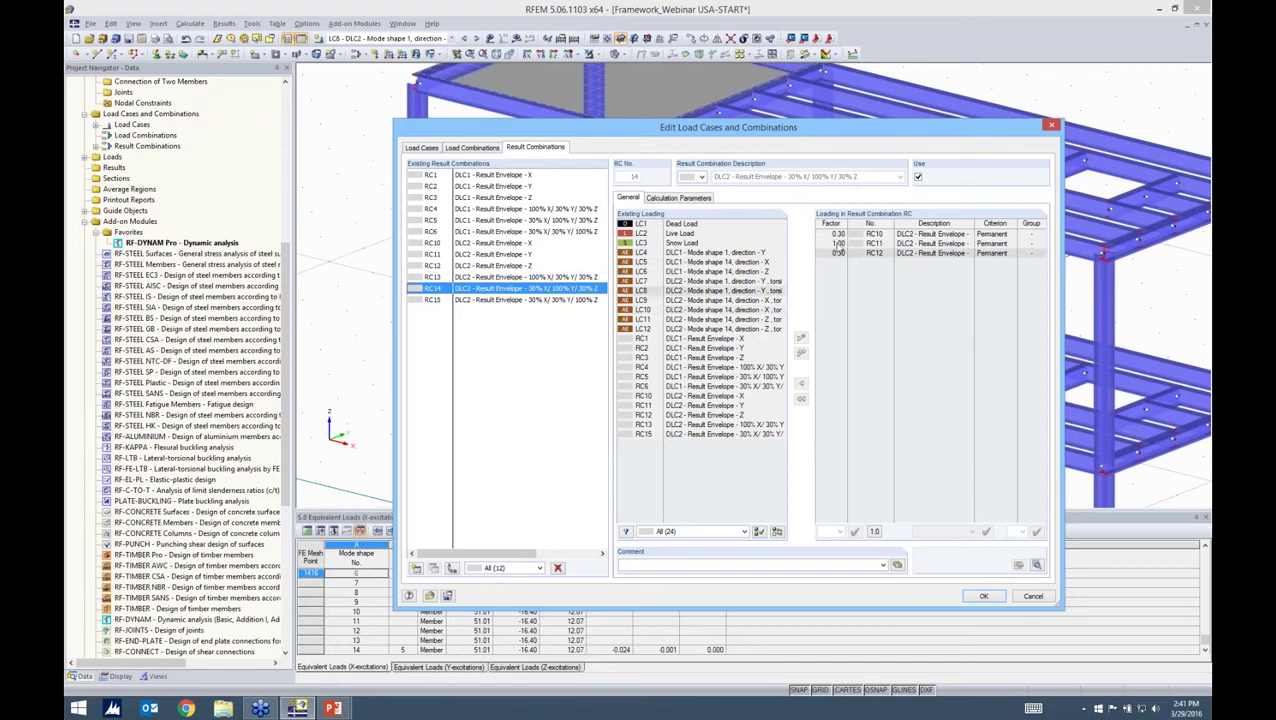
{"action": "left_click", "coordinate": [845, 243]}
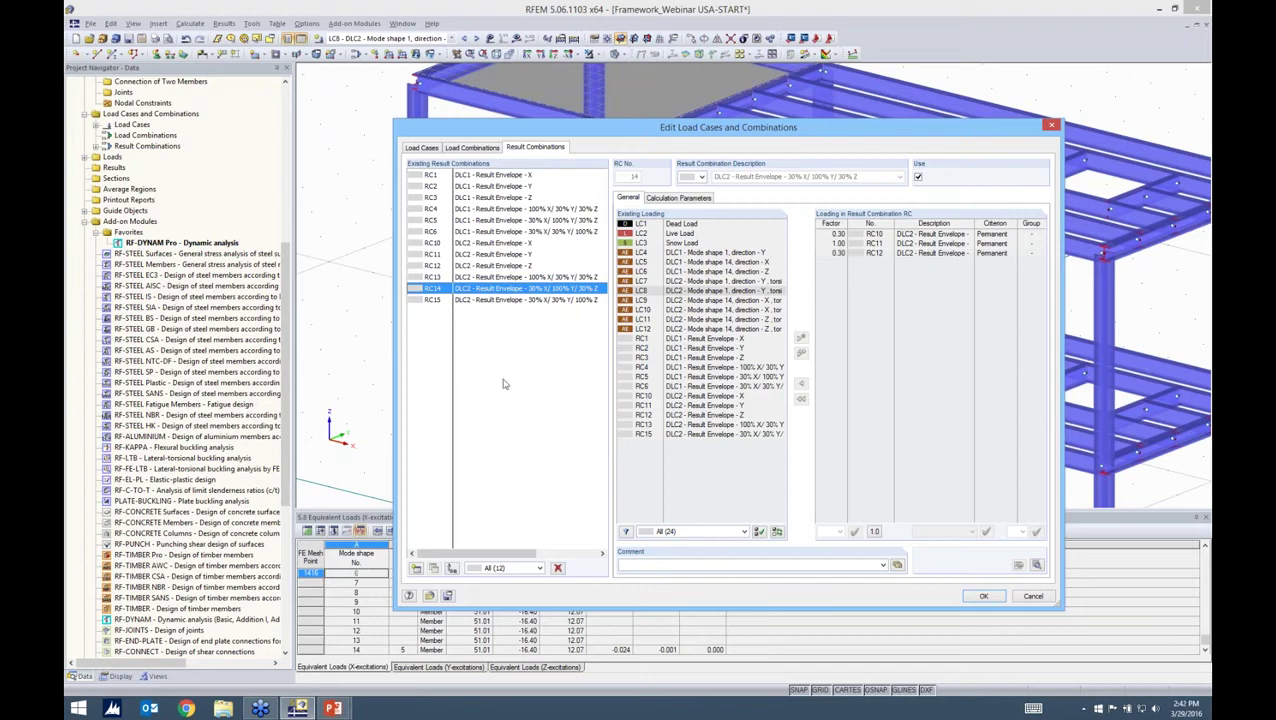
{"action": "left_click", "coordinate": [519, 300]}
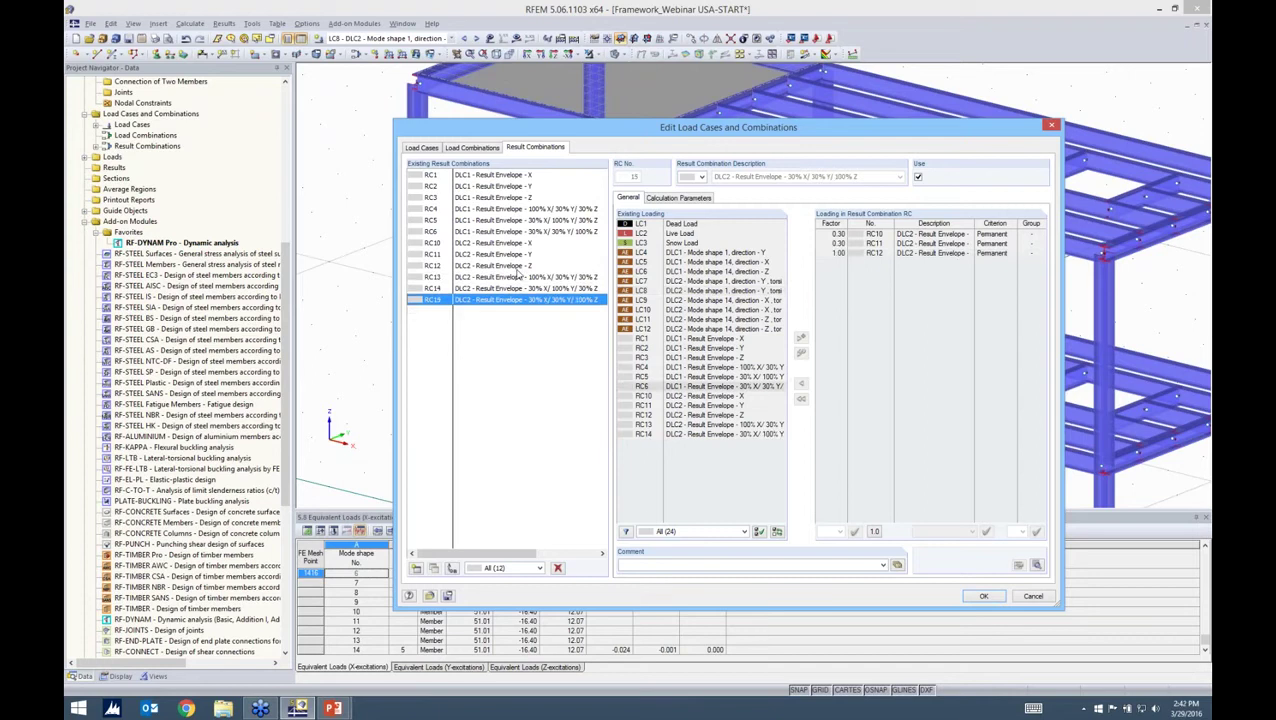
{"action": "key", "text": "Return"}
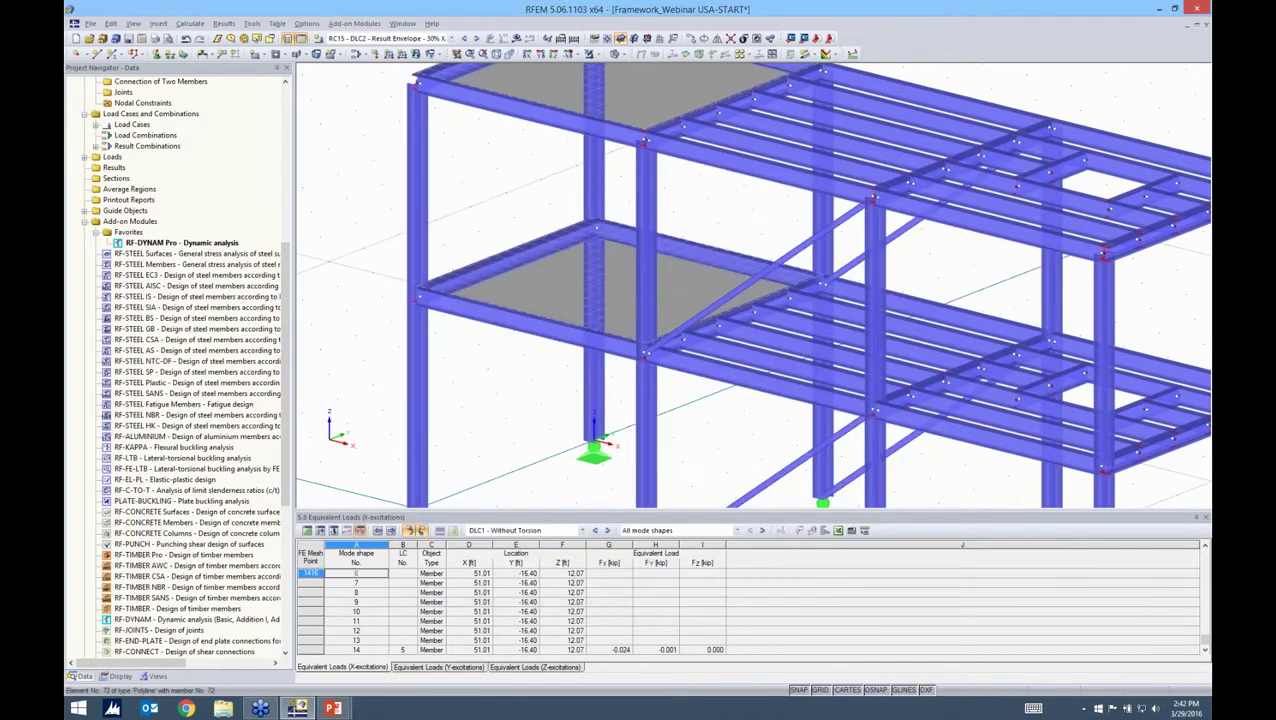
Step: Delete the FE mesh of the model together with the calculated dynamic results
{"action": "scroll", "coordinate": [470, 140], "scroll_direction": "down", "scroll_amount": 2}
{"action": "key", "text": "alt+c"}
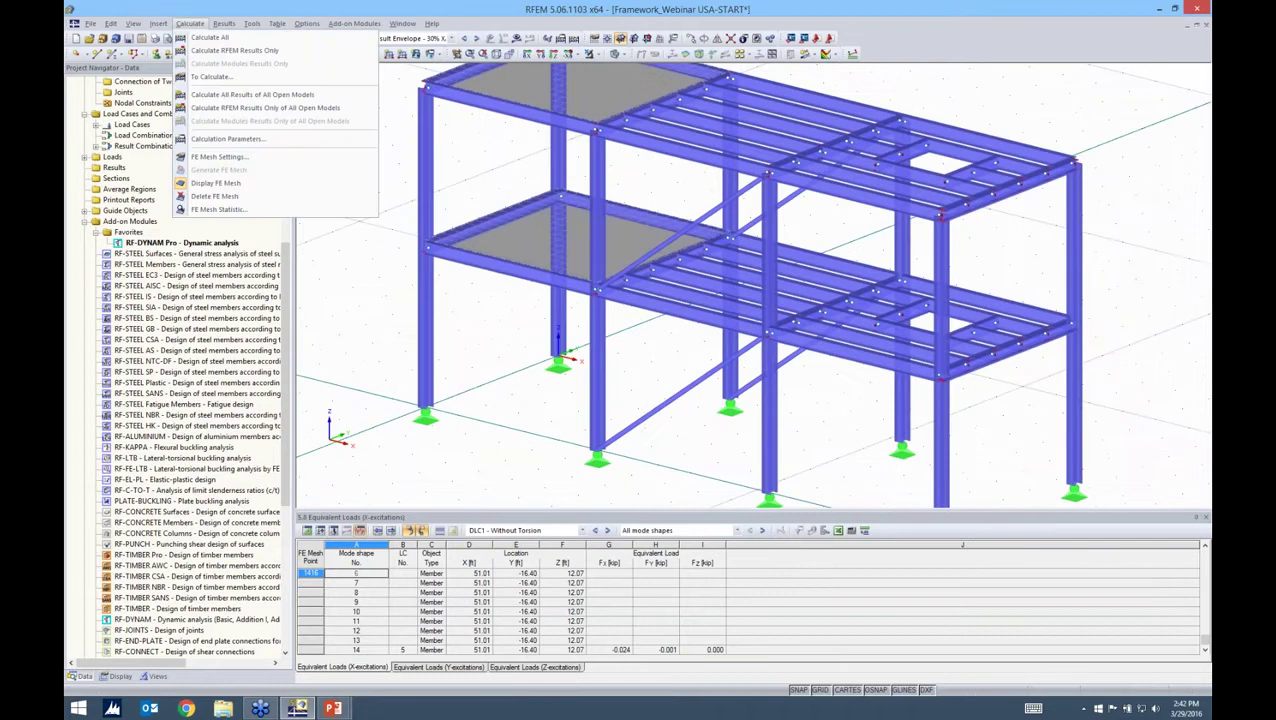
{"action": "key", "text": "Down"}
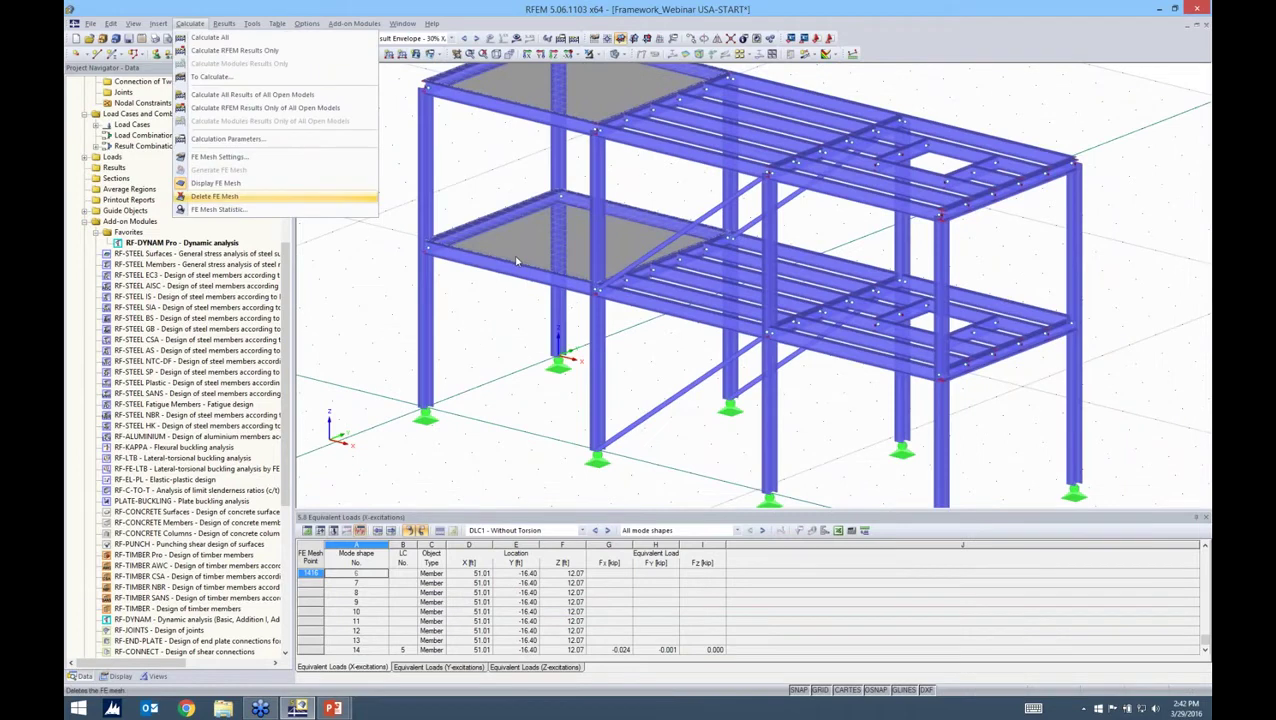
{"action": "key", "text": "Return"}
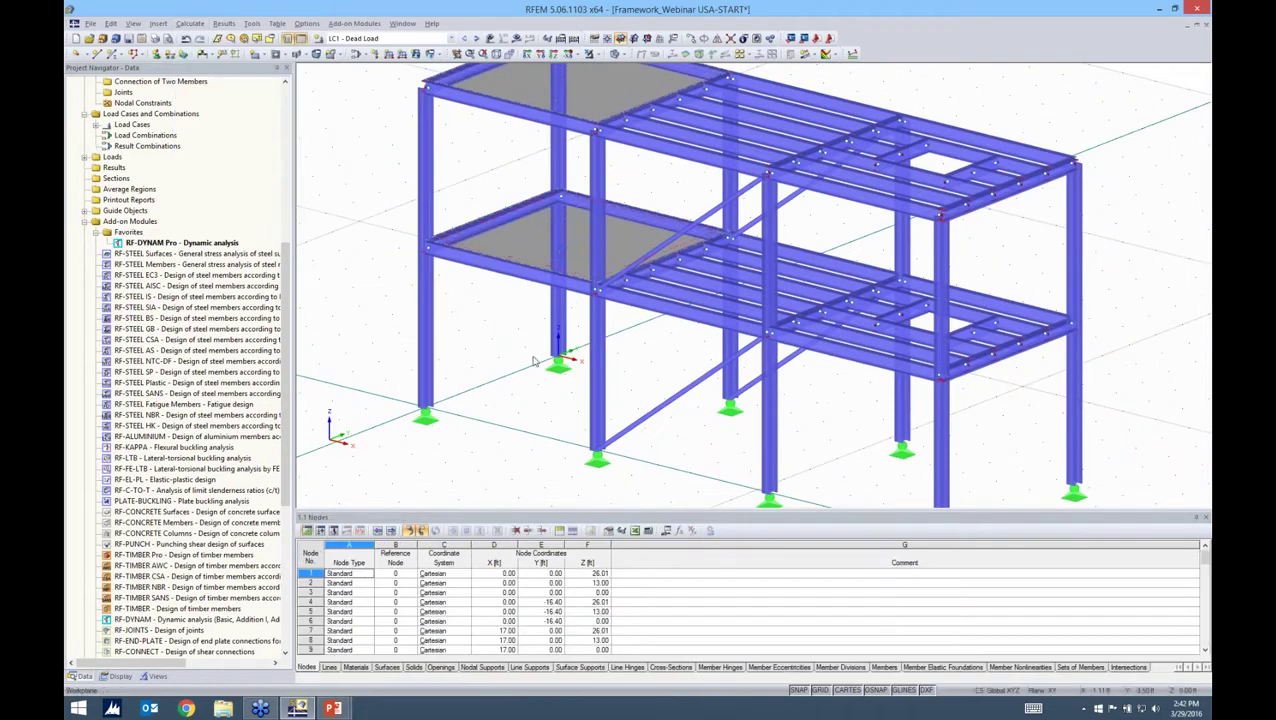
Step: Exclude dynamic load case DLC1 (Without Torsion) from solving in the RF-DYNAM Pro add-on module
{"action": "scroll", "coordinate": [535, 362], "scroll_direction": "down", "scroll_amount": 2}
{"action": "middle_click_drag", "start_coordinate": [541, 348], "coordinate": [540, 338]}
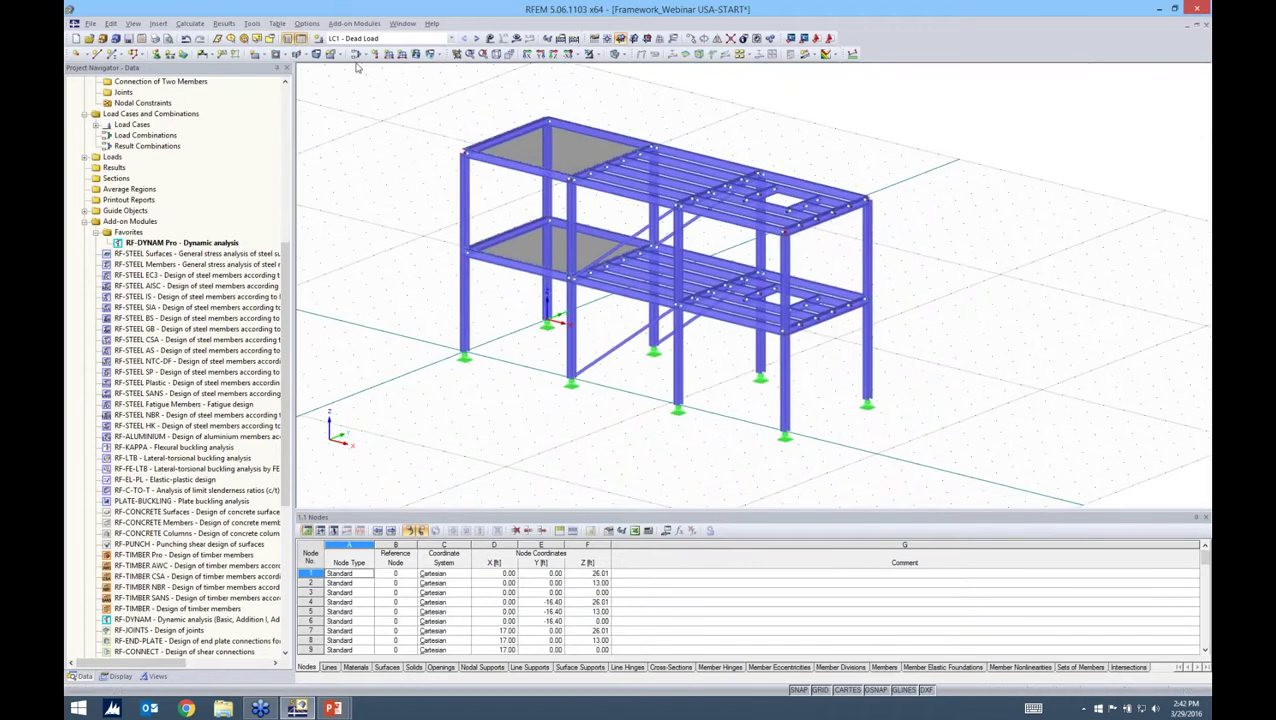
{"action": "left_click", "coordinate": [354, 23]}
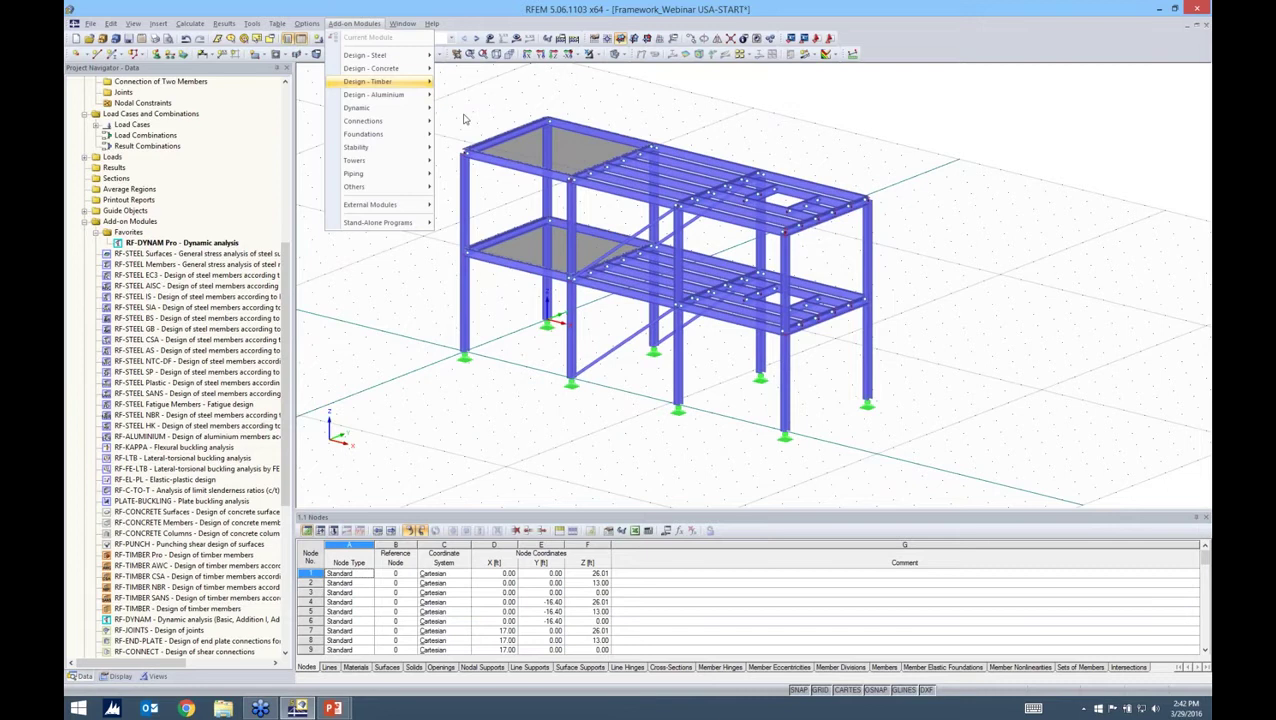
{"action": "mouse_move", "coordinate": [380, 107]}
{"action": "left_click", "coordinate": [500, 121]}
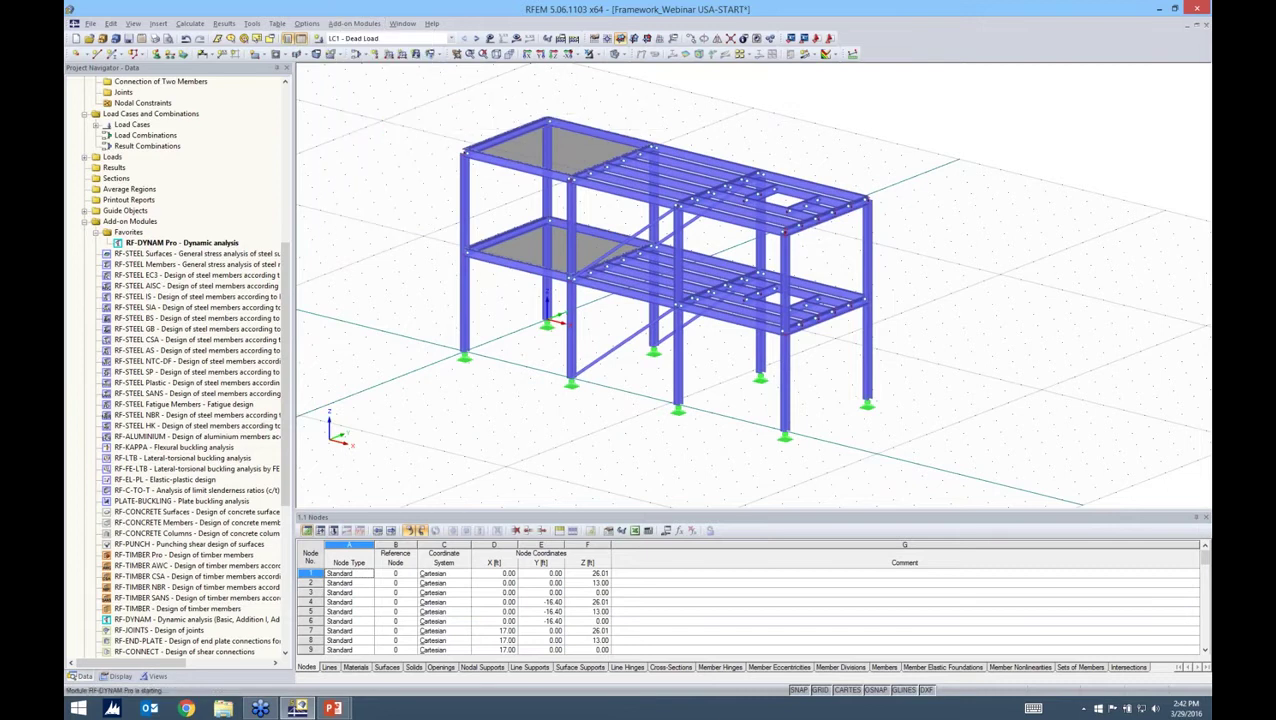
{"action": "left_click", "coordinate": [626, 158]}
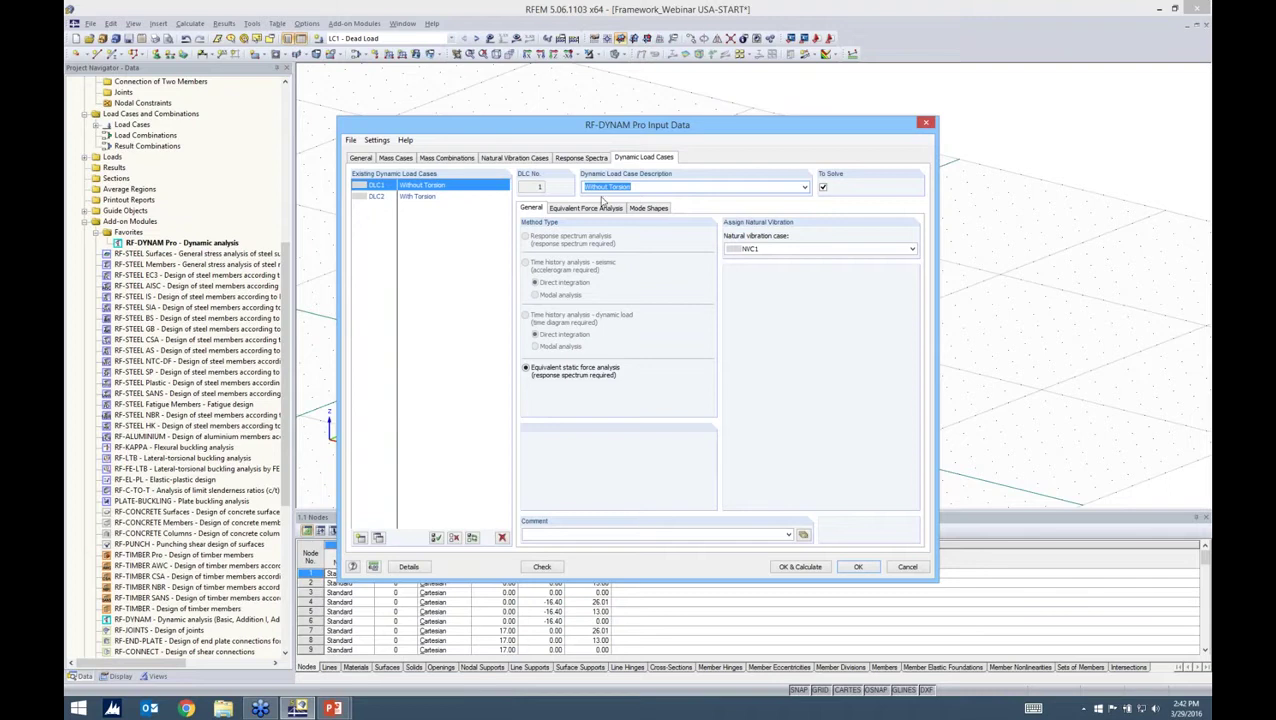
{"action": "left_click", "coordinate": [822, 188]}
{"action": "left_click", "coordinate": [822, 188]}
Step: Set the number of the first generated result combination for DLC2 (With Torsion) to 1 and run the dynamic calculation
{"action": "key", "text": "Down"}
{"action": "key", "text": "ctrl+Tab"}
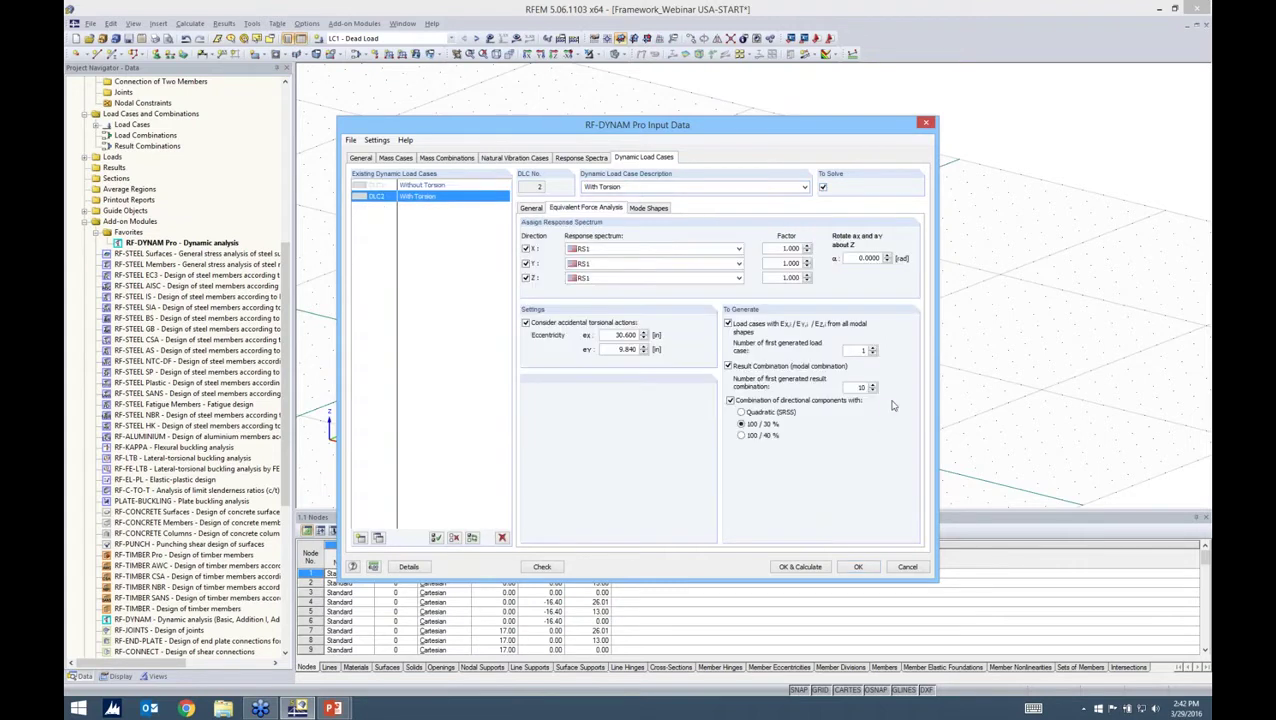
{"action": "left_click", "coordinate": [872, 386]}
{"action": "left_click", "coordinate": [873, 386]}
{"action": "left_click", "coordinate": [801, 567]}
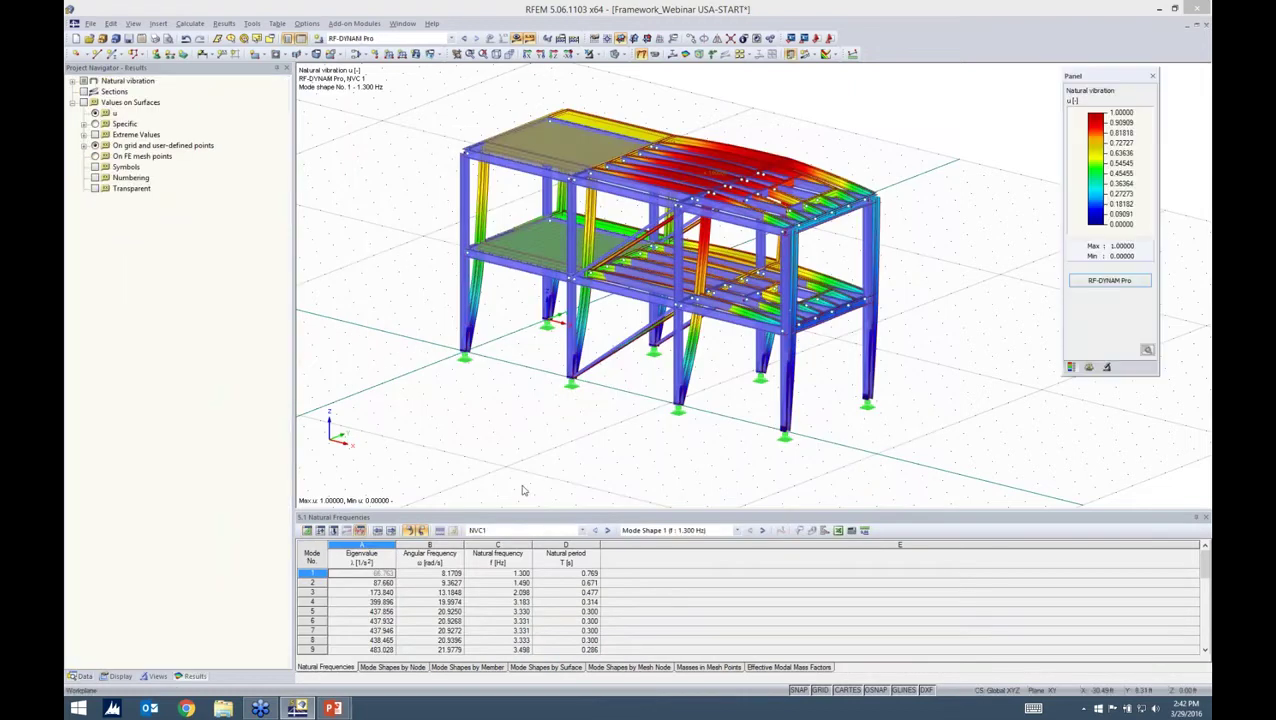
Step: Display the equivalent loads of DLC2 - With Torsion and review the regenerated load cases and result combinations
{"action": "left_click", "coordinate": [555, 531]}
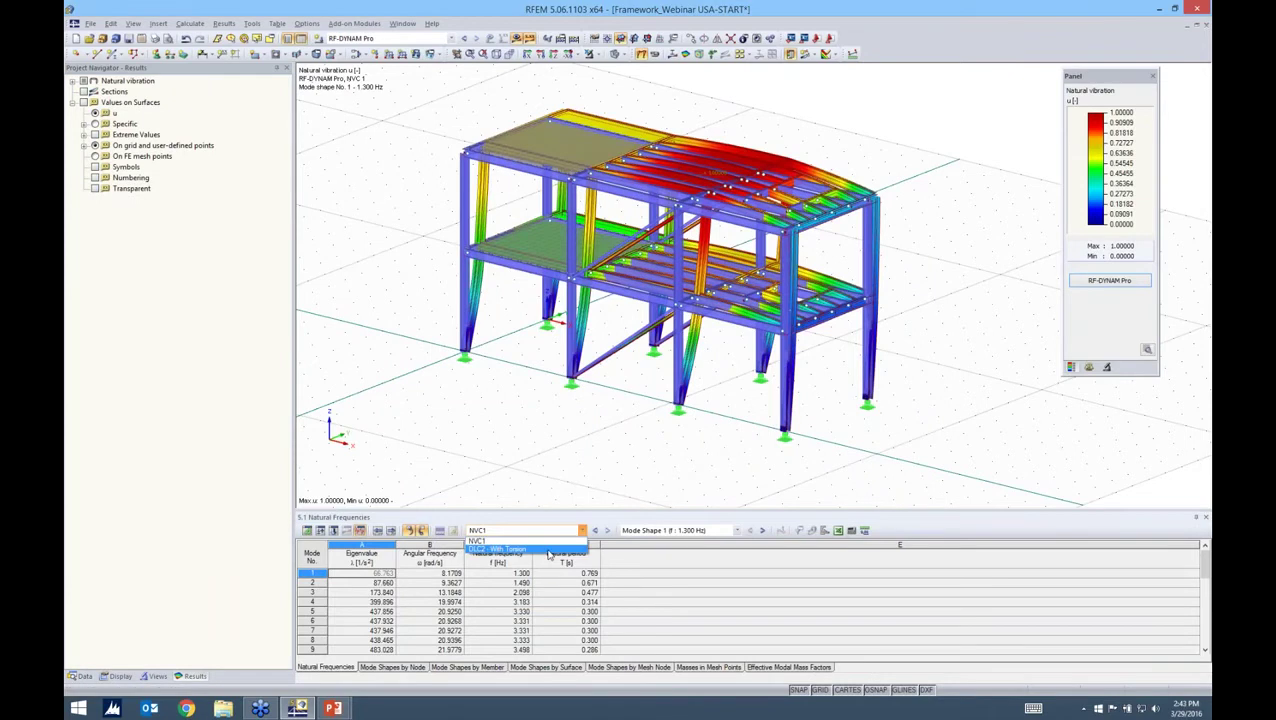
{"action": "left_click", "coordinate": [546, 551]}
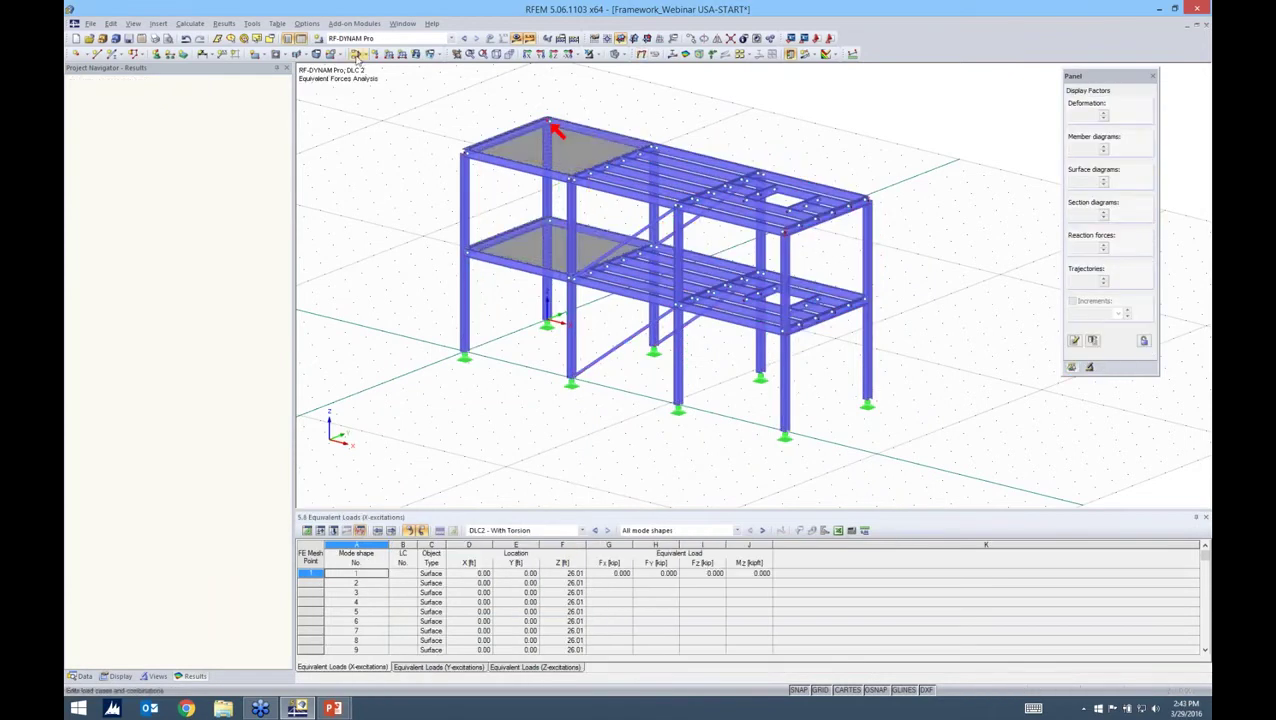
{"action": "left_click", "coordinate": [357, 55]}
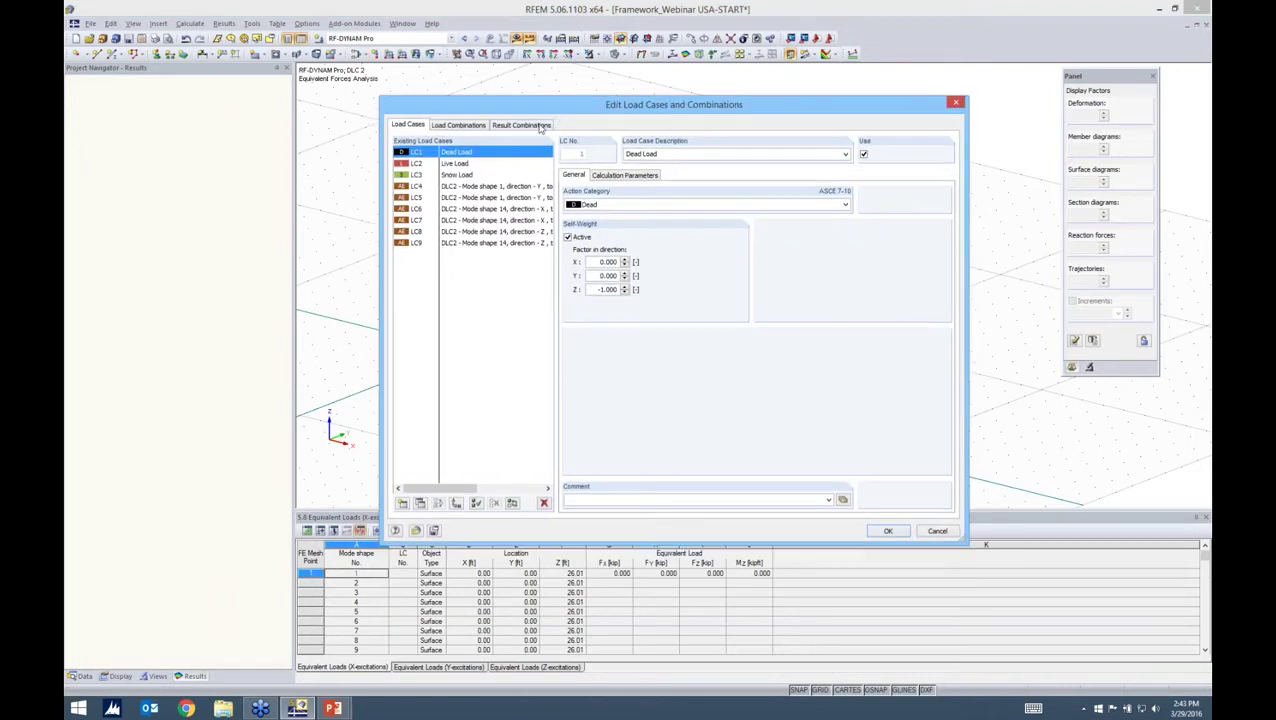
{"action": "left_click", "coordinate": [540, 126]}
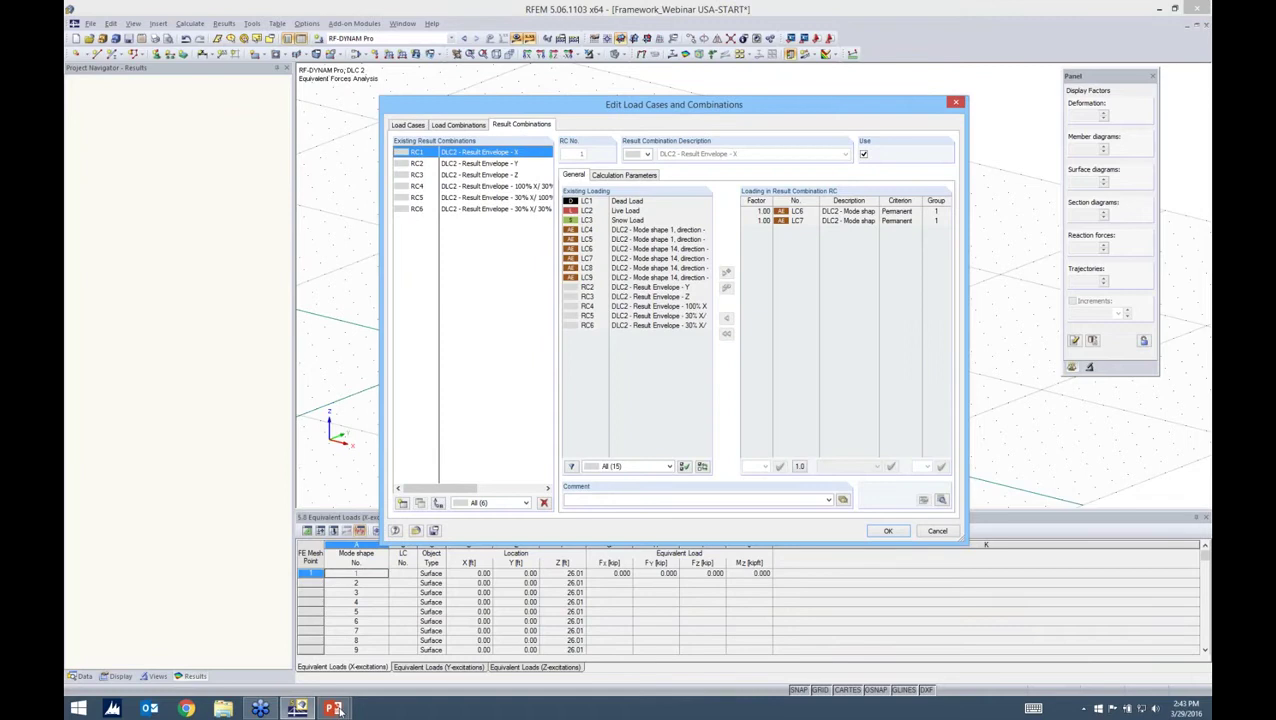
Step: Switch to the PowerPoint slide show and advance to the Seismic Load Combinations slide
{"action": "key", "text": "alt+Tab"}
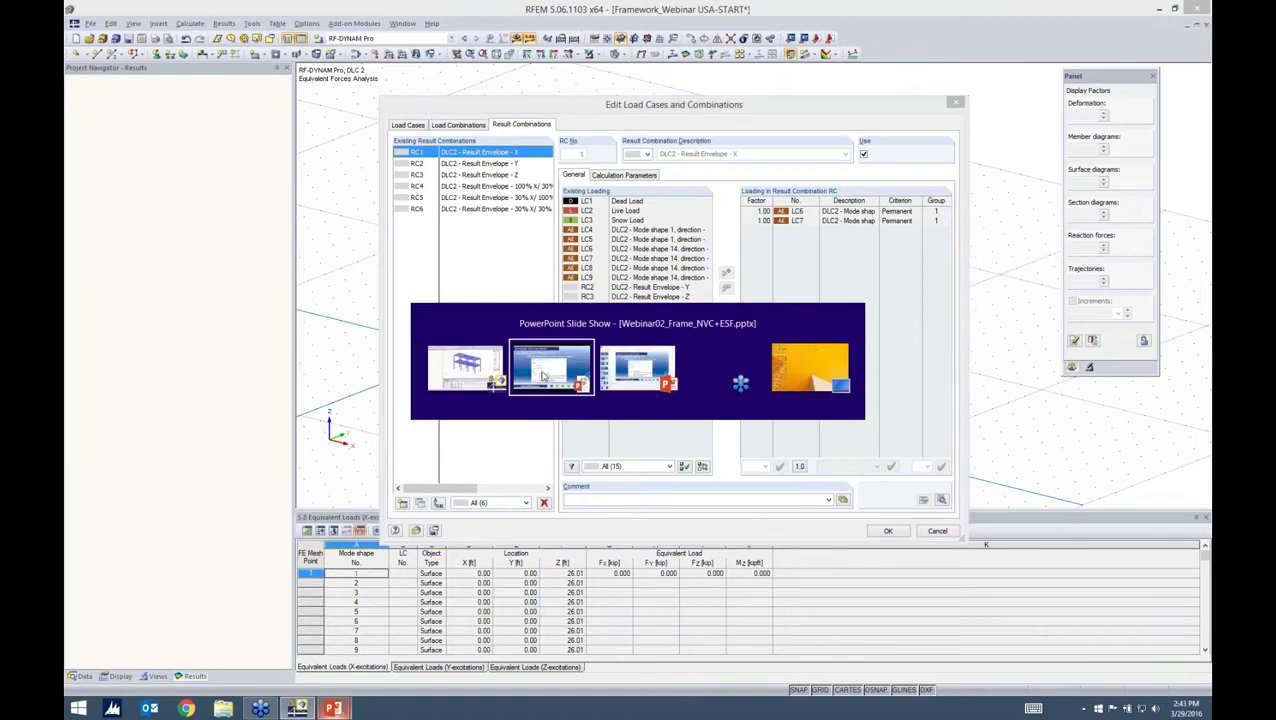
{"action": "key", "text": "Right"}
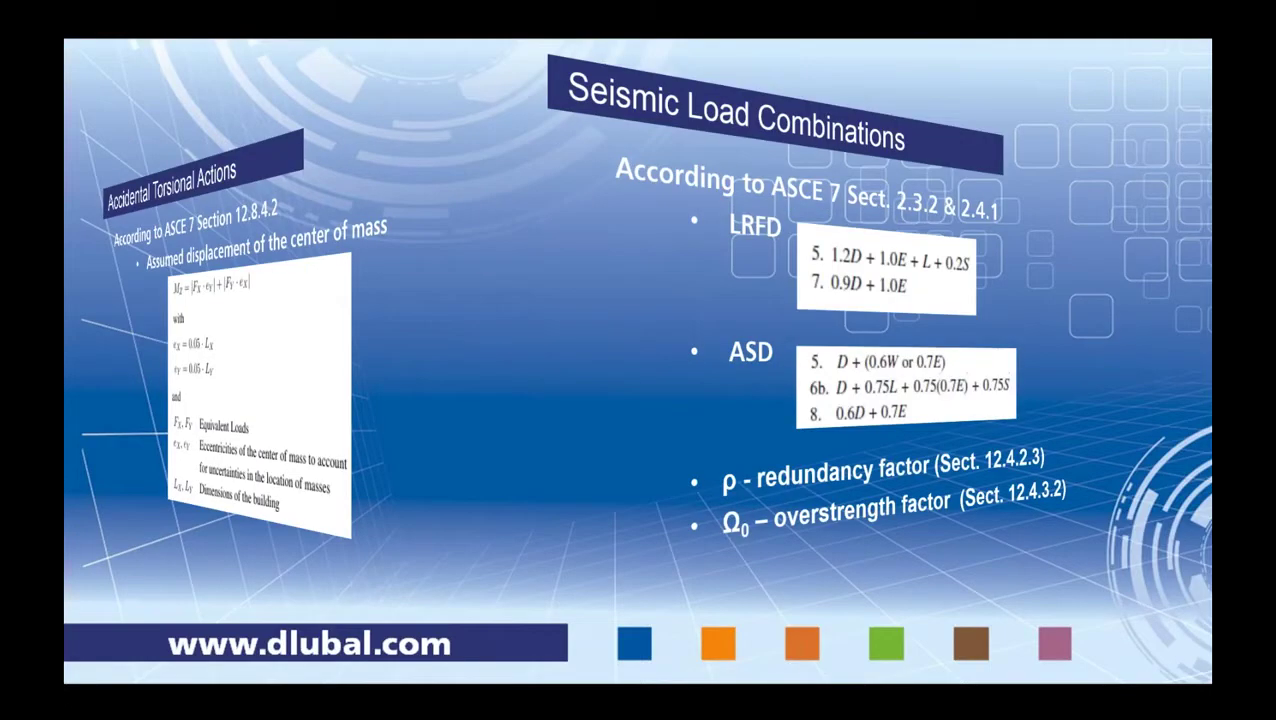
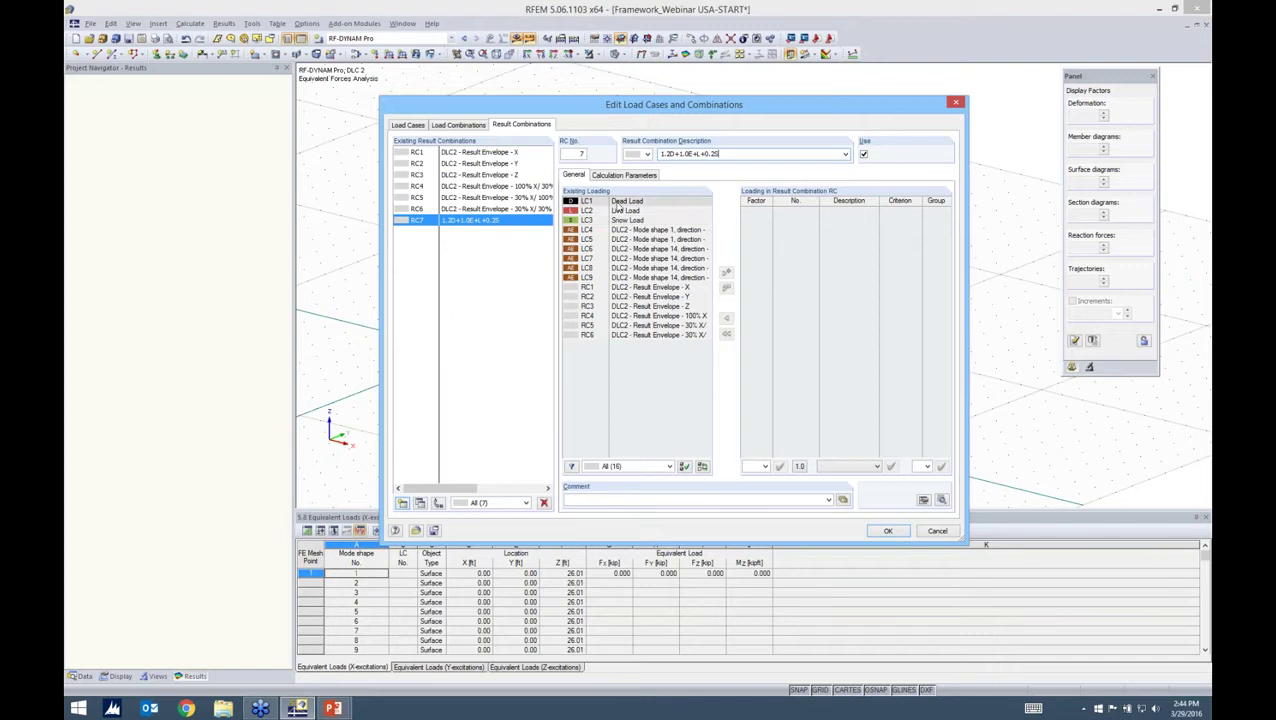
Step: Add the Dead Load, Live Load and Snow Load cases to result combination RC7 (1.2D+1.0E+L+0.2S)
{"action": "double_click", "coordinate": [620, 204]}
{"action": "left_click_drag", "start_coordinate": [617, 220], "coordinate": [935, 204], "text": "shift"}
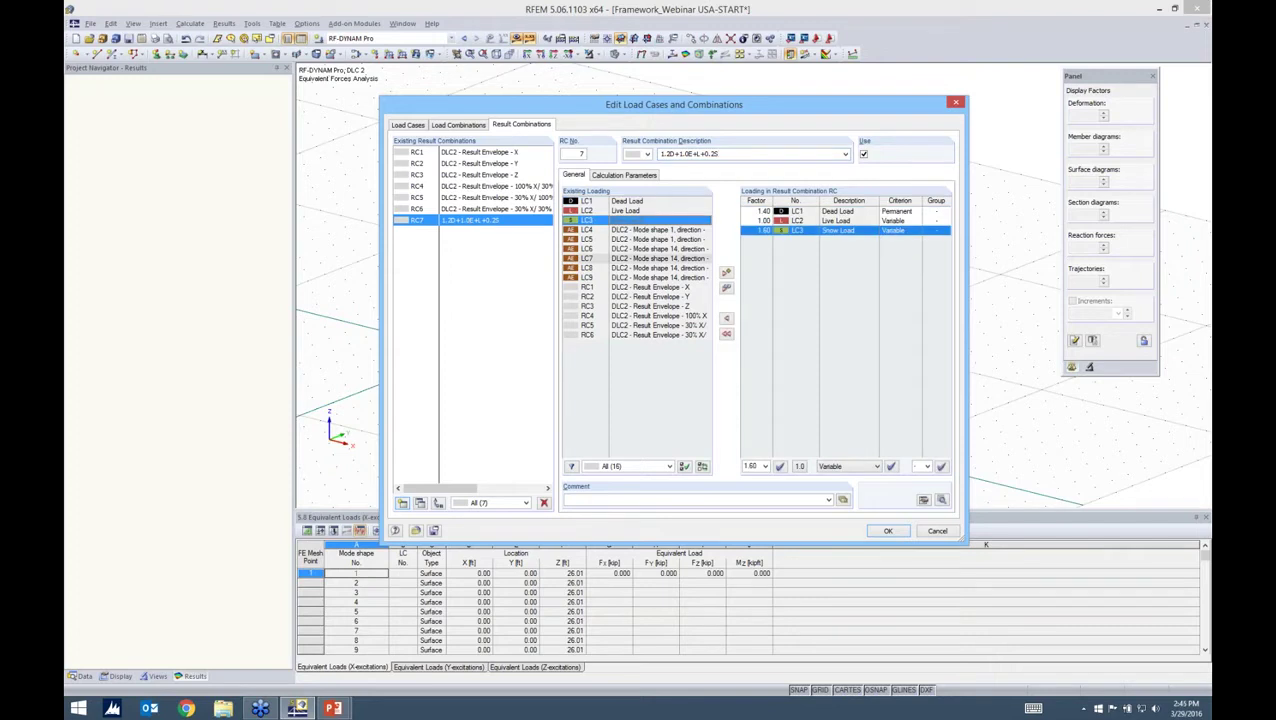
Step: Set the load factors in result combination RC7 to 1.20 for Dead Load and 0.20 for Snow Load
{"action": "left_click", "coordinate": [756, 211]}
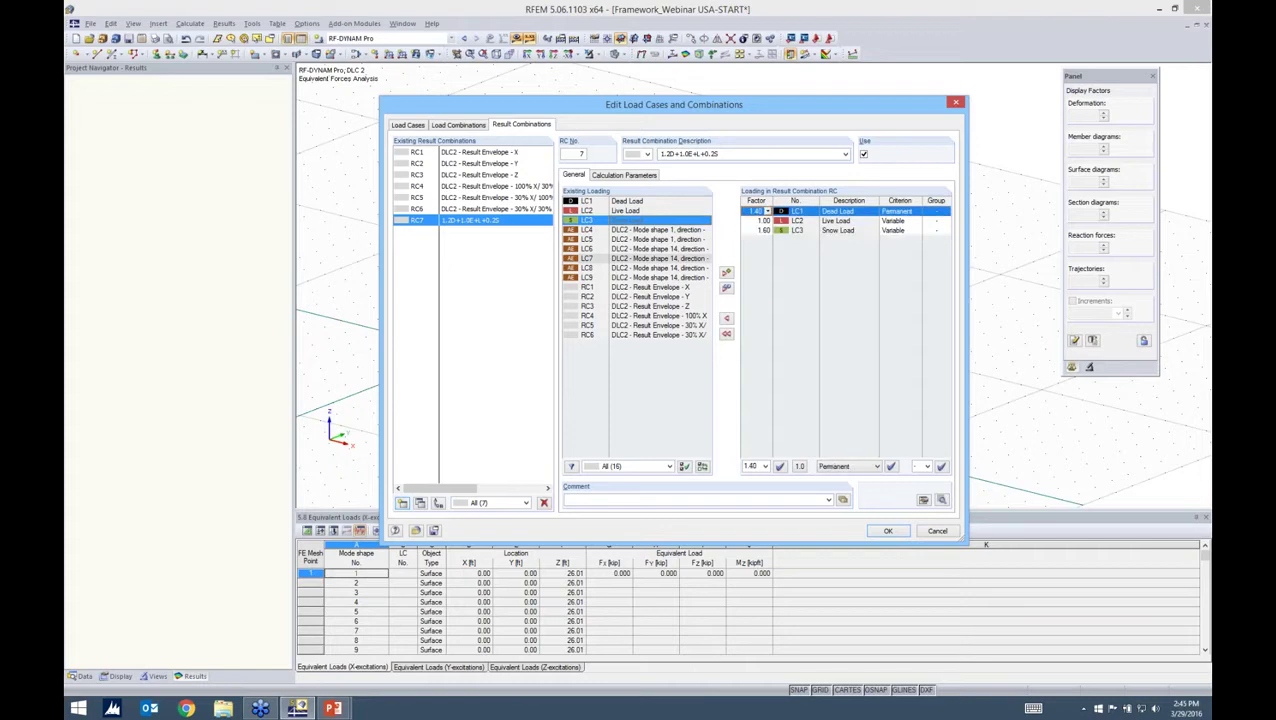
{"action": "left_click", "coordinate": [767, 211]}
{"action": "left_click", "coordinate": [752, 268]}
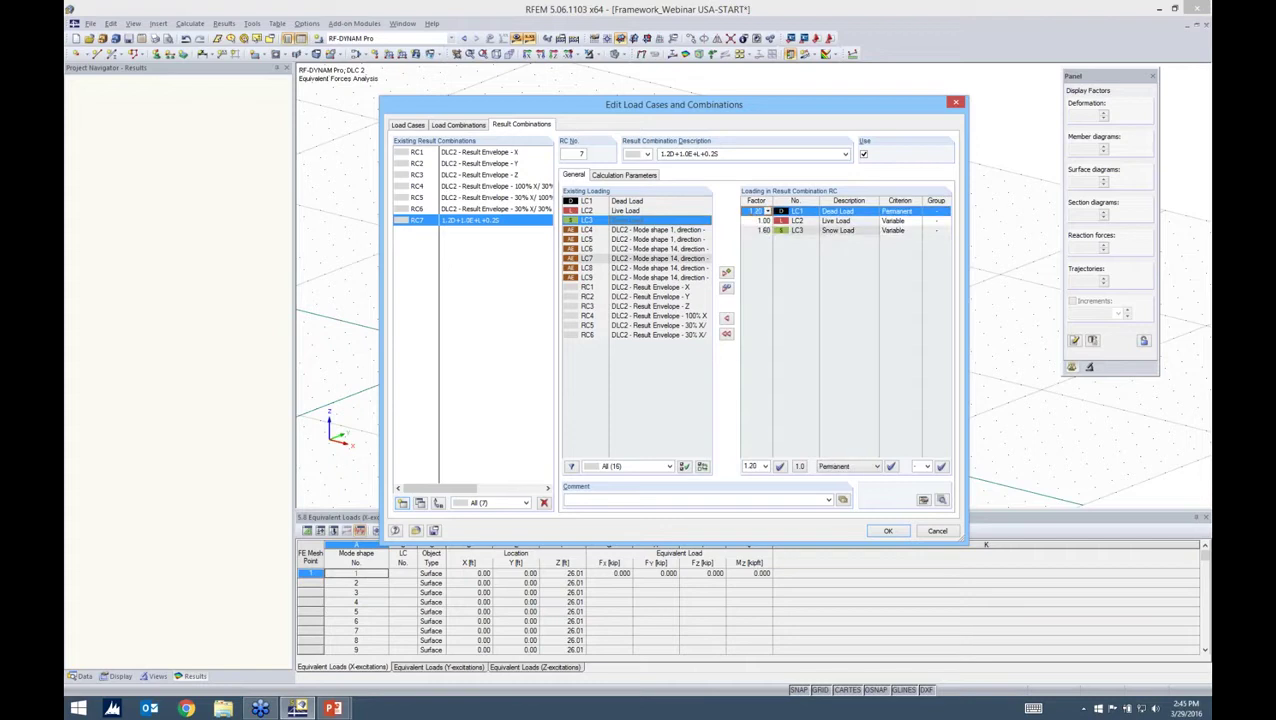
{"action": "left_click", "coordinate": [767, 230]}
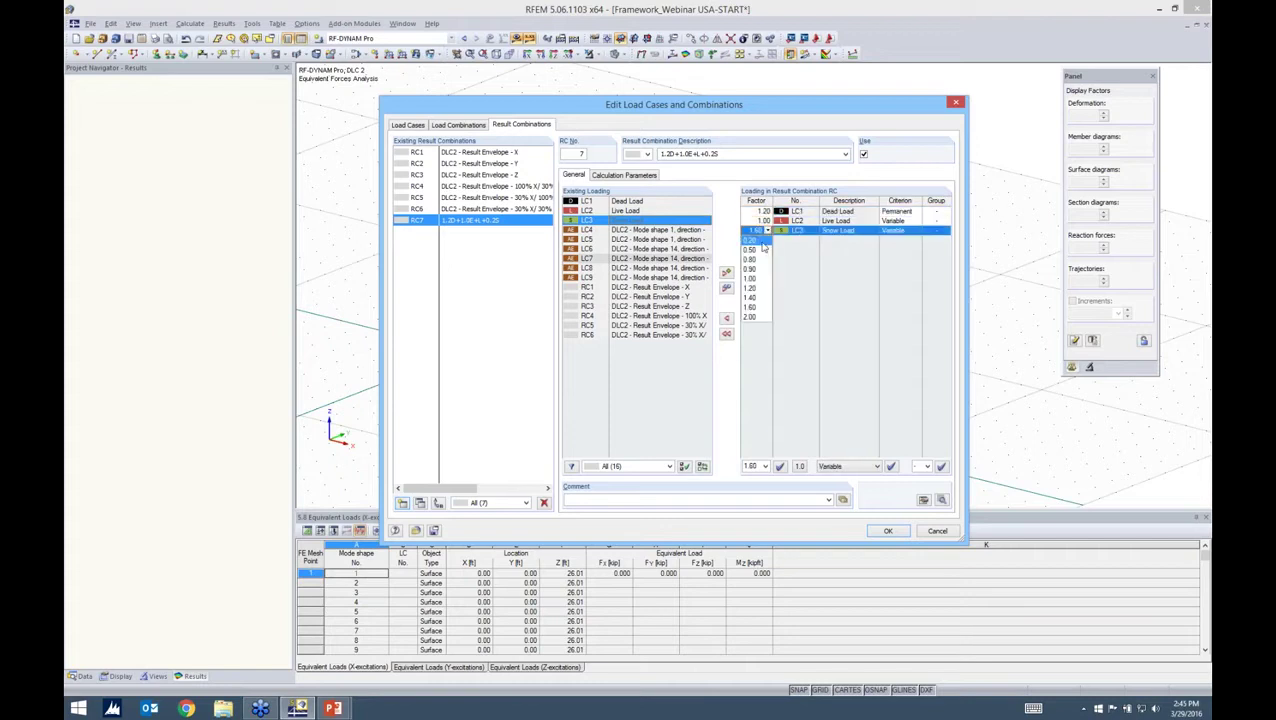
{"action": "left_click", "coordinate": [762, 241]}
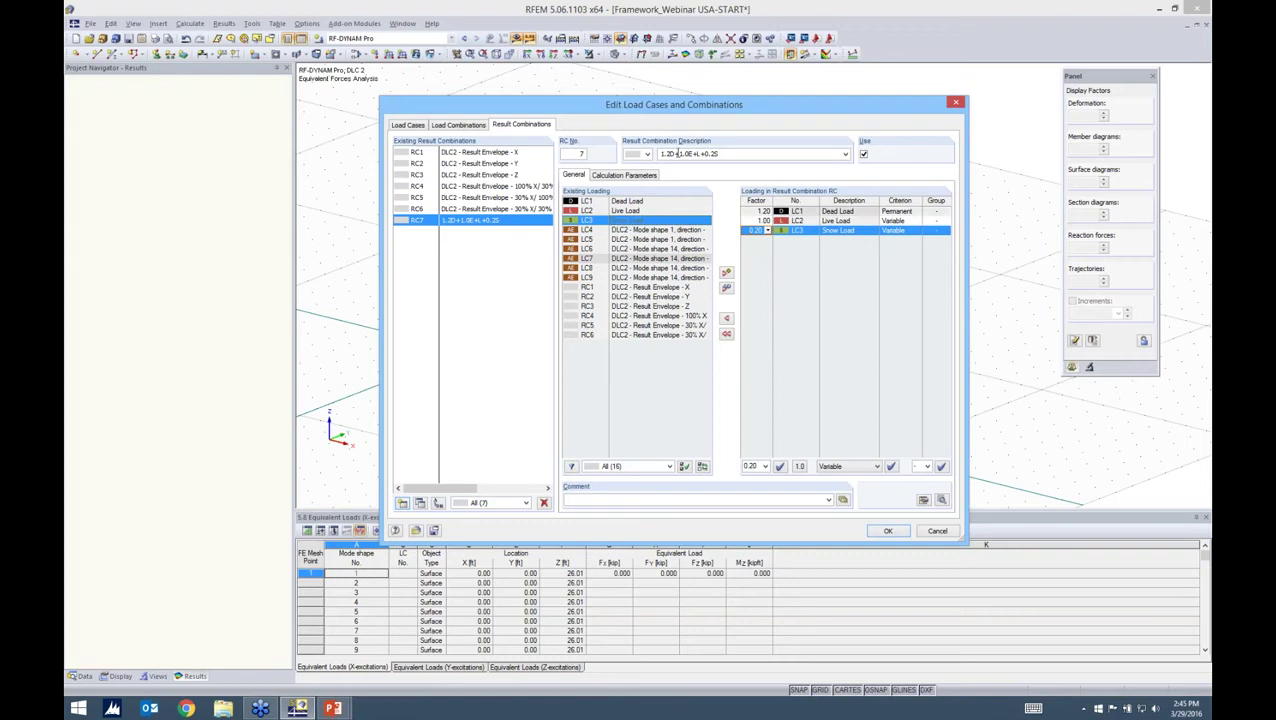
Step: Review the directional DLC2 envelopes RC4, RC5 and RC6 and add all three to RC7 as alternatives combined with 'or'
{"action": "left_click", "coordinate": [528, 188]}
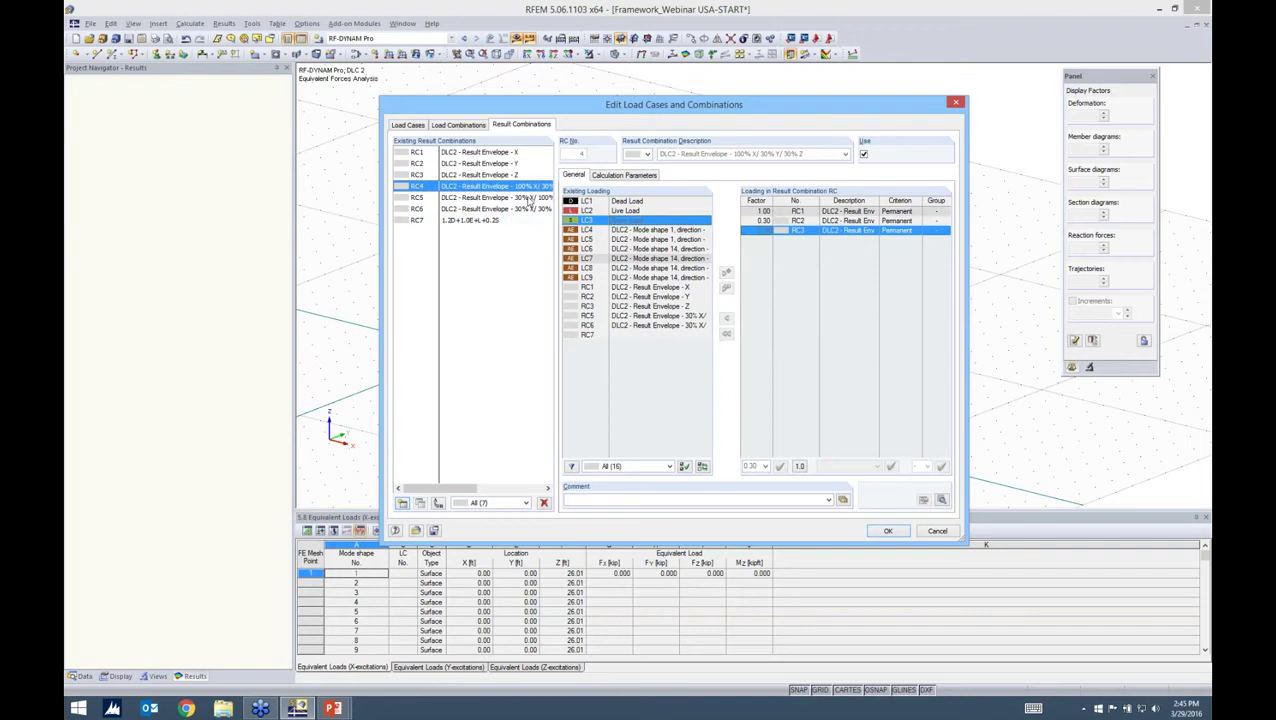
{"action": "left_click", "coordinate": [528, 198]}
{"action": "left_click", "coordinate": [529, 209]}
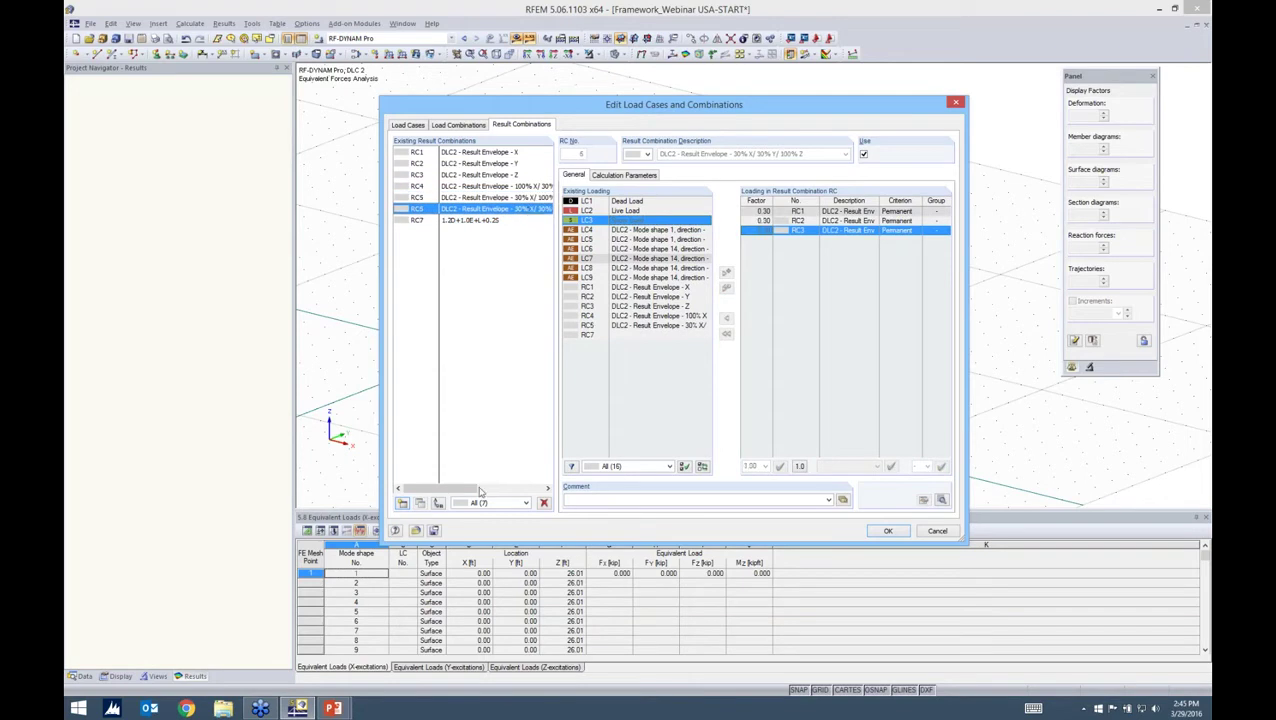
{"action": "left_click_drag", "start_coordinate": [479, 490], "coordinate": [501, 490]}
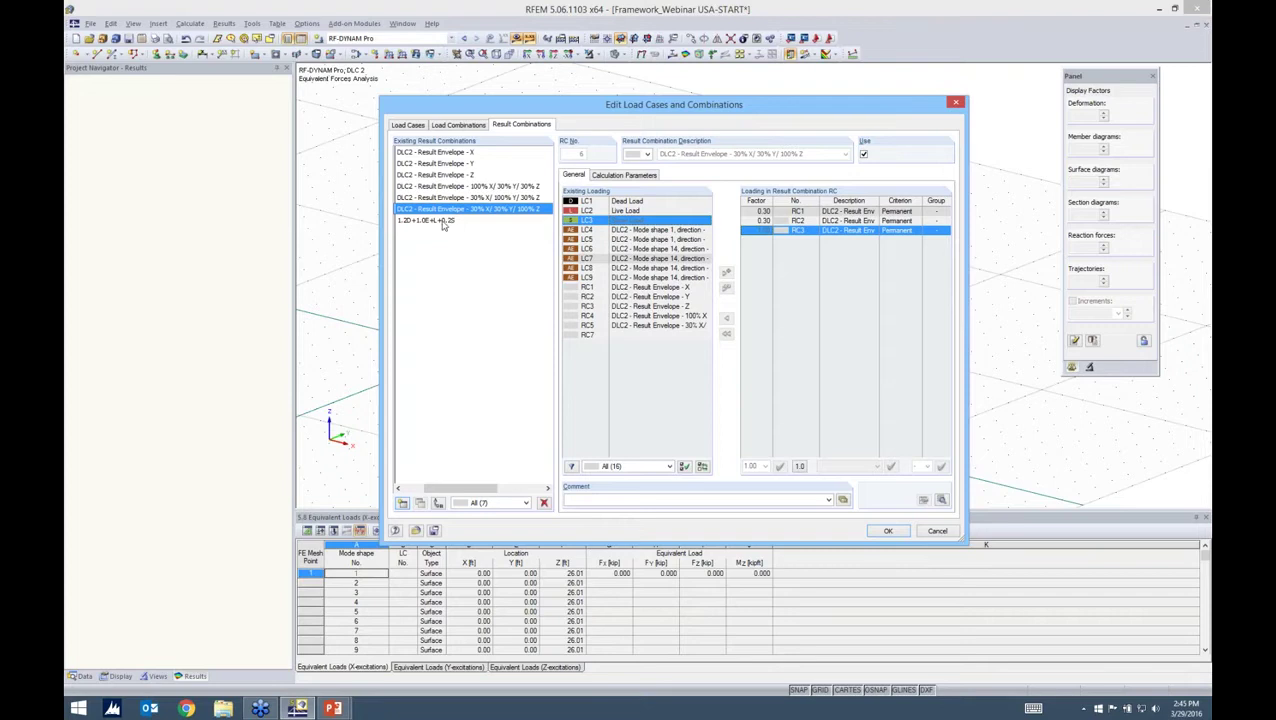
{"action": "left_click", "coordinate": [444, 224]}
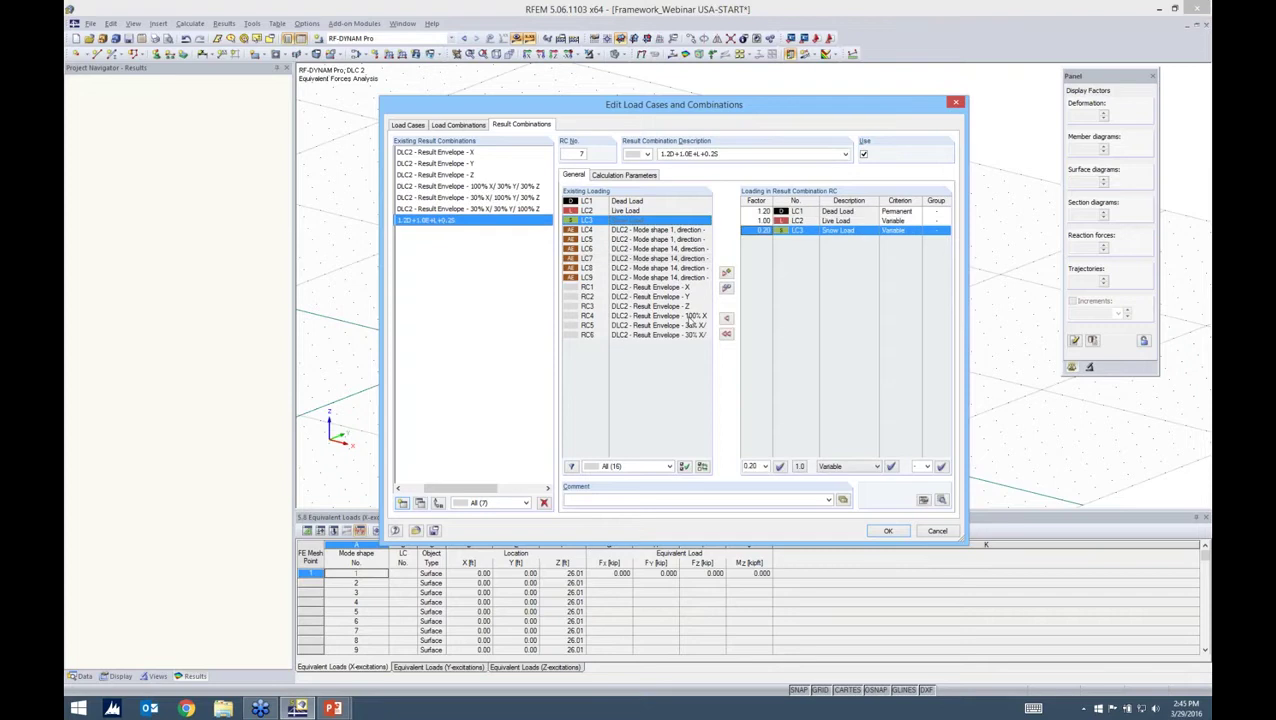
{"action": "left_click", "coordinate": [687, 316]}
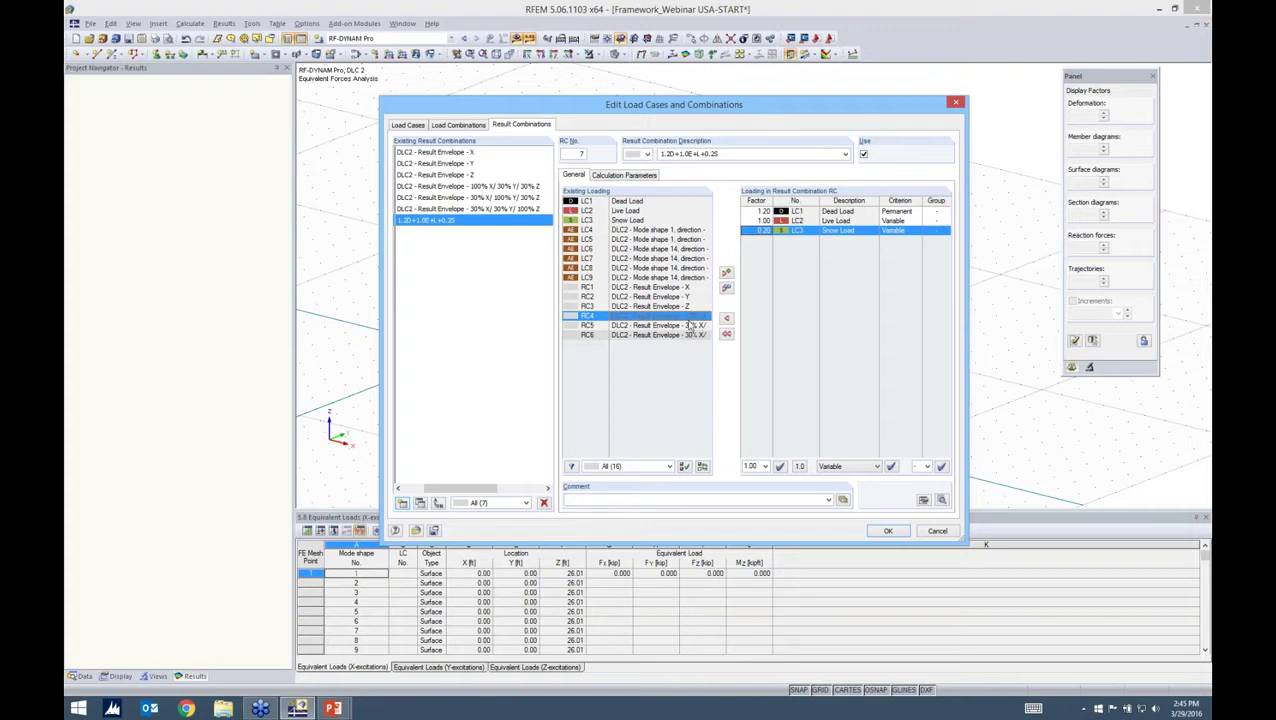
{"action": "left_click", "coordinate": [688, 334], "text": "shift"}
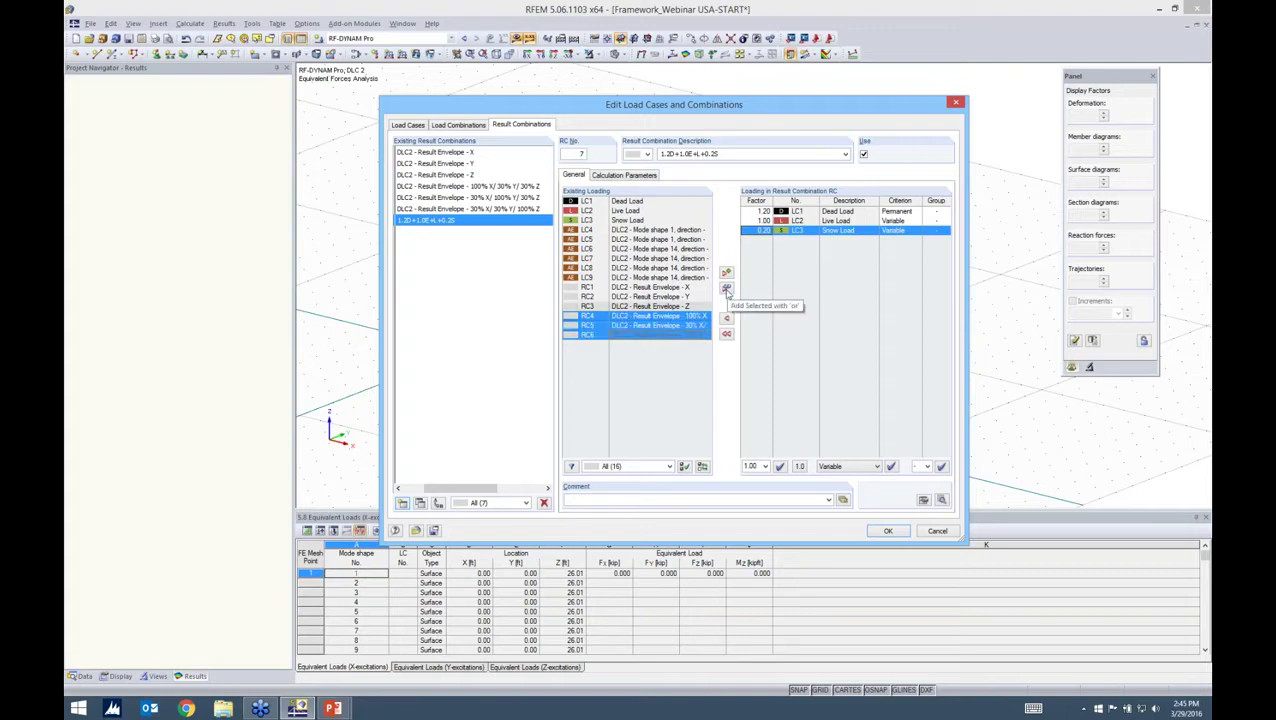
{"action": "left_click", "coordinate": [727, 289]}
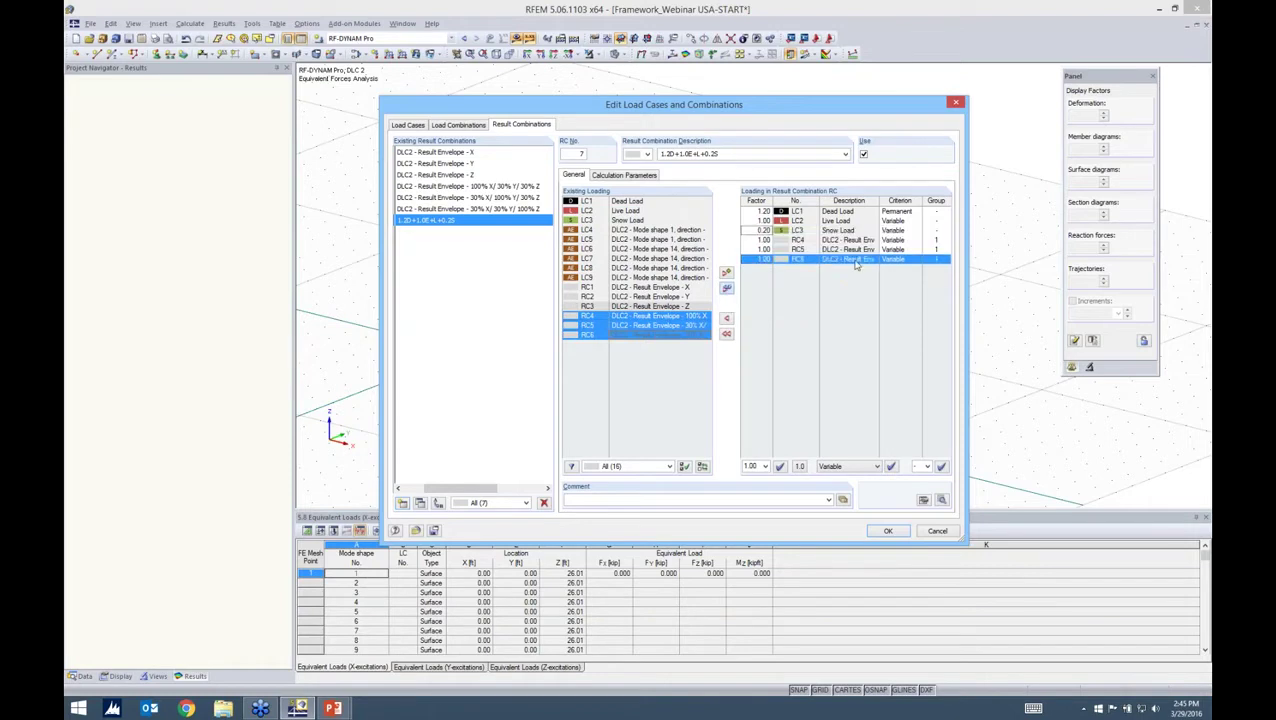
Step: Set the criterion of Live Load and Snow Load in RC7 to Permanent and accept the combination edits
{"action": "left_click", "coordinate": [914, 229]}
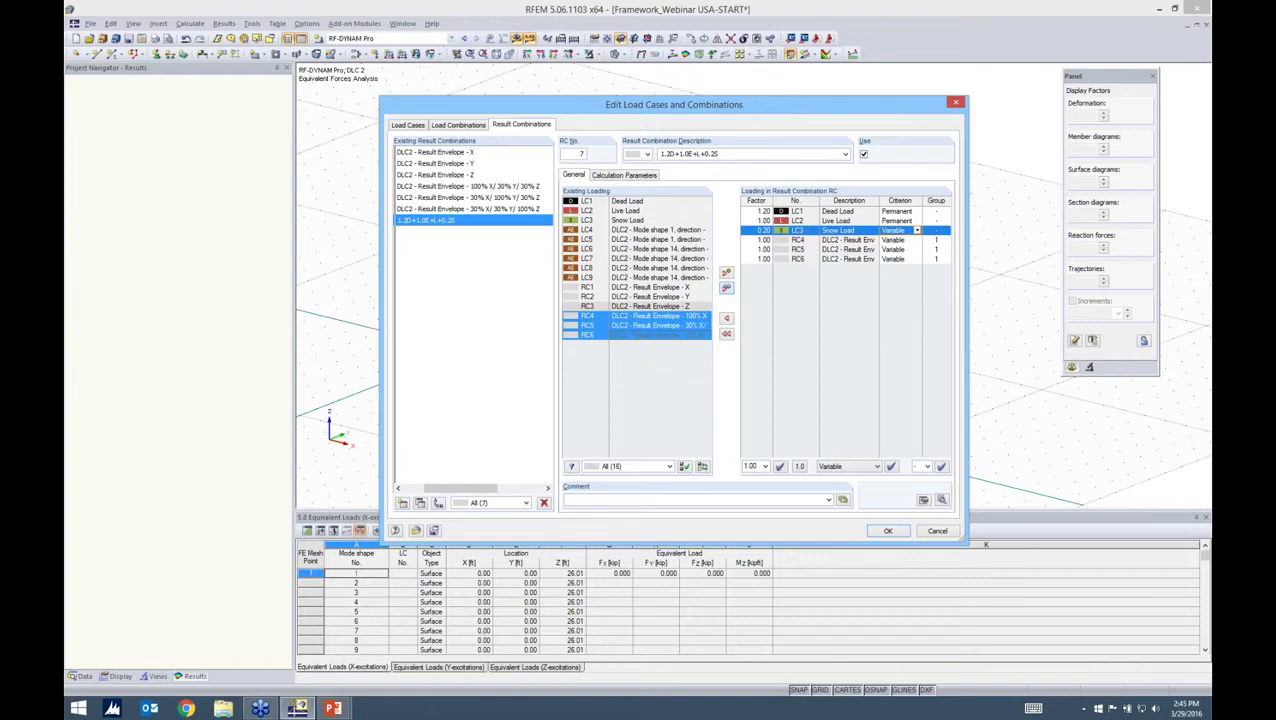
{"action": "left_click", "coordinate": [916, 230]}
{"action": "left_click", "coordinate": [895, 240]}
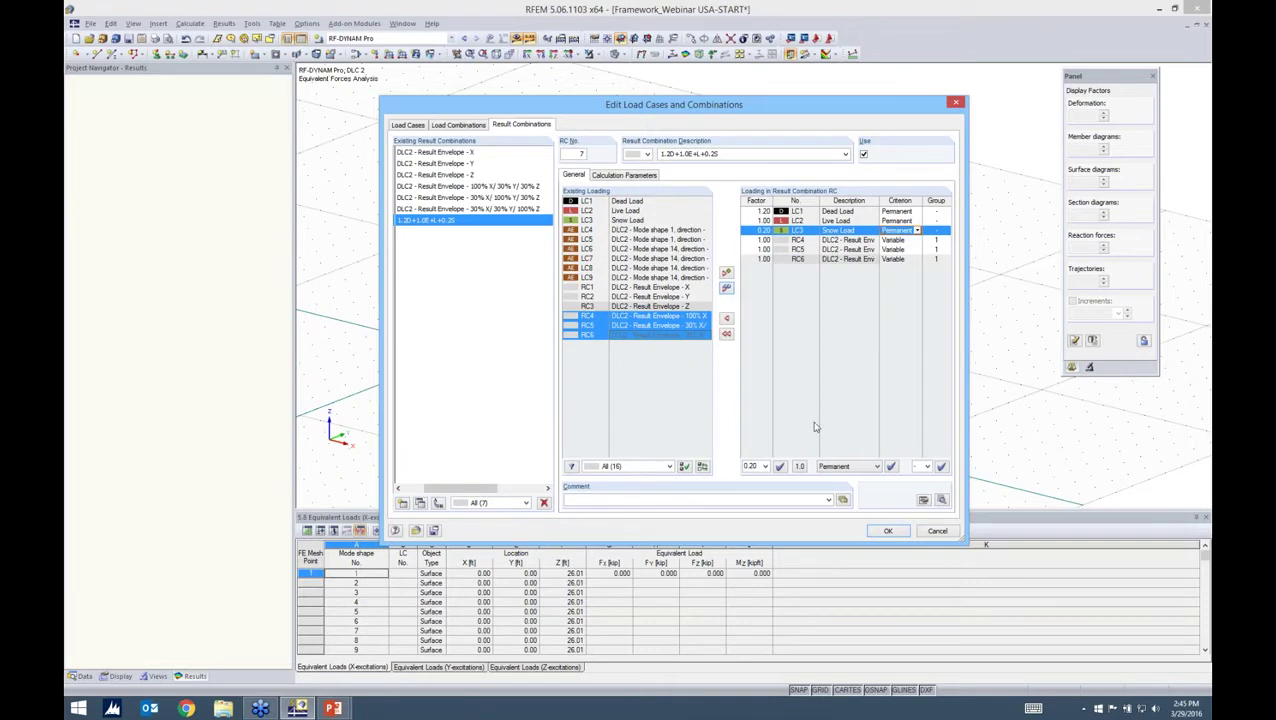
{"action": "mouse_move", "coordinate": [879, 200]}
{"action": "left_mouse_down"}
{"action": "mouse_move", "coordinate": [944, 200]}
{"action": "mouse_move", "coordinate": [866, 200]}
{"action": "left_mouse_up"}
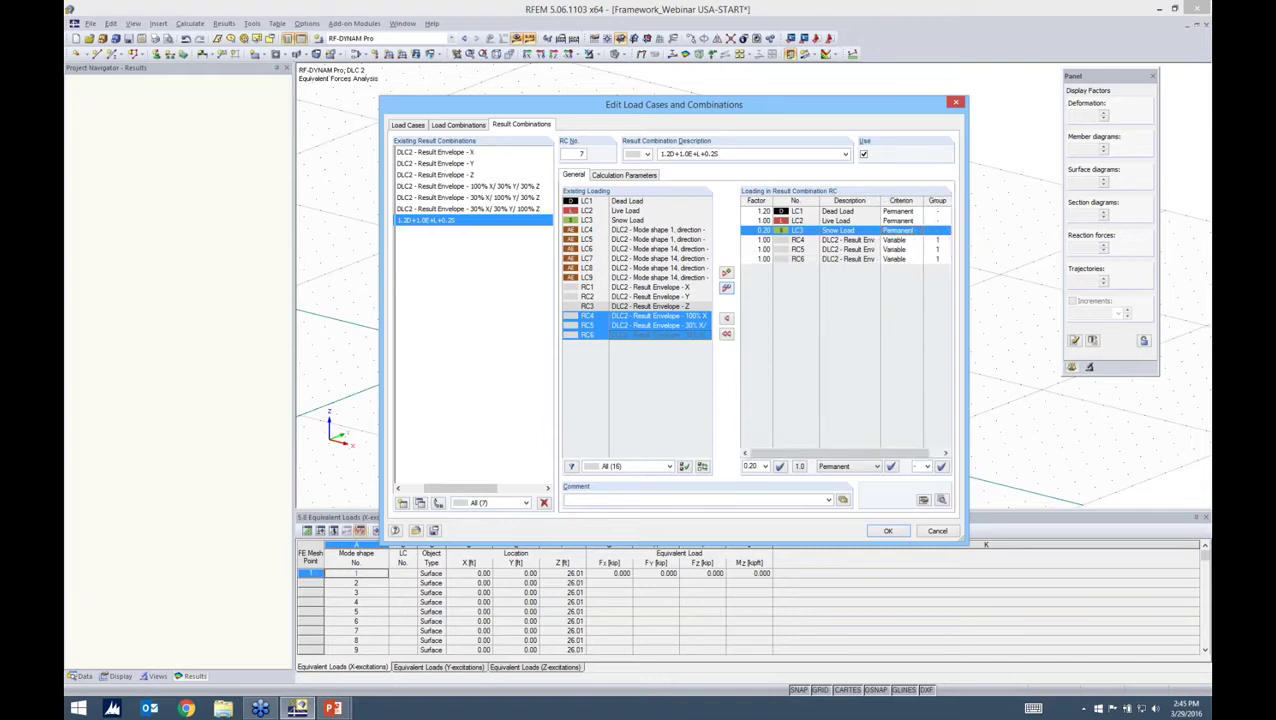
{"action": "left_click", "coordinate": [905, 230]}
{"action": "left_click", "coordinate": [884, 530]}
Step: Calculate result combination RC7 and display its global deformations on the frame with adjusted display factors
{"action": "left_click", "coordinate": [318, 39]}
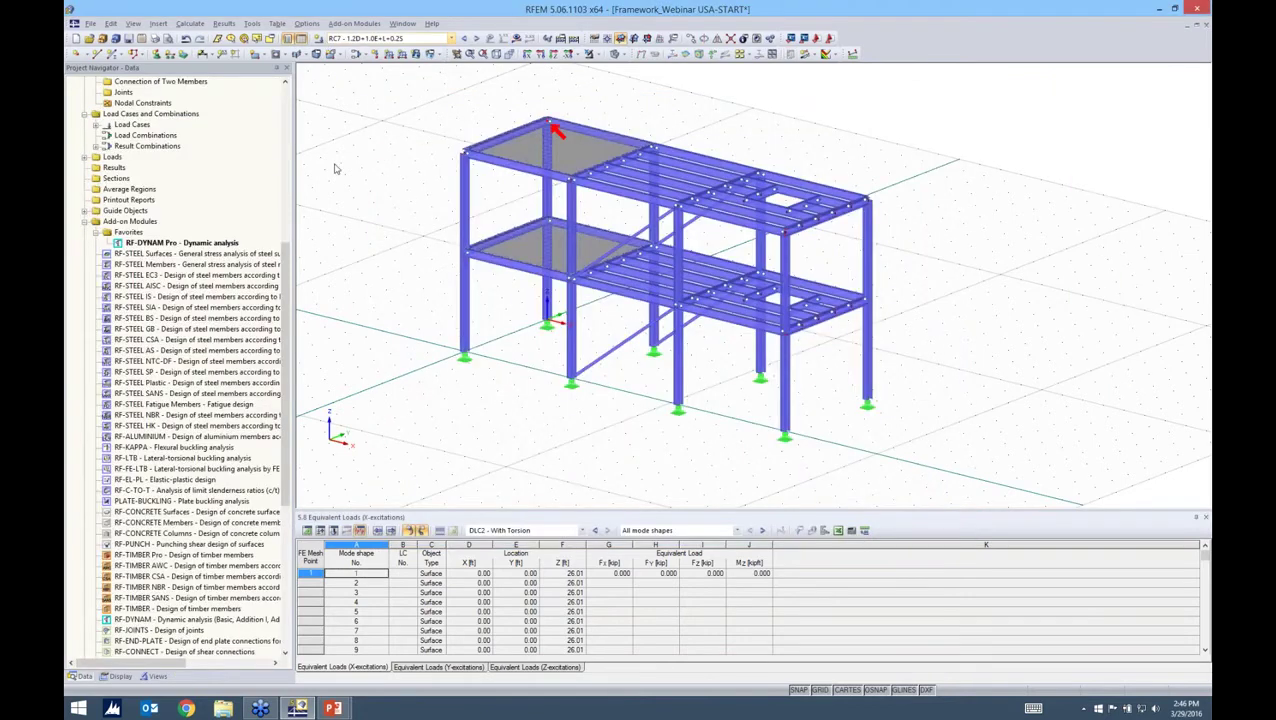
{"action": "left_click", "coordinate": [451, 38]}
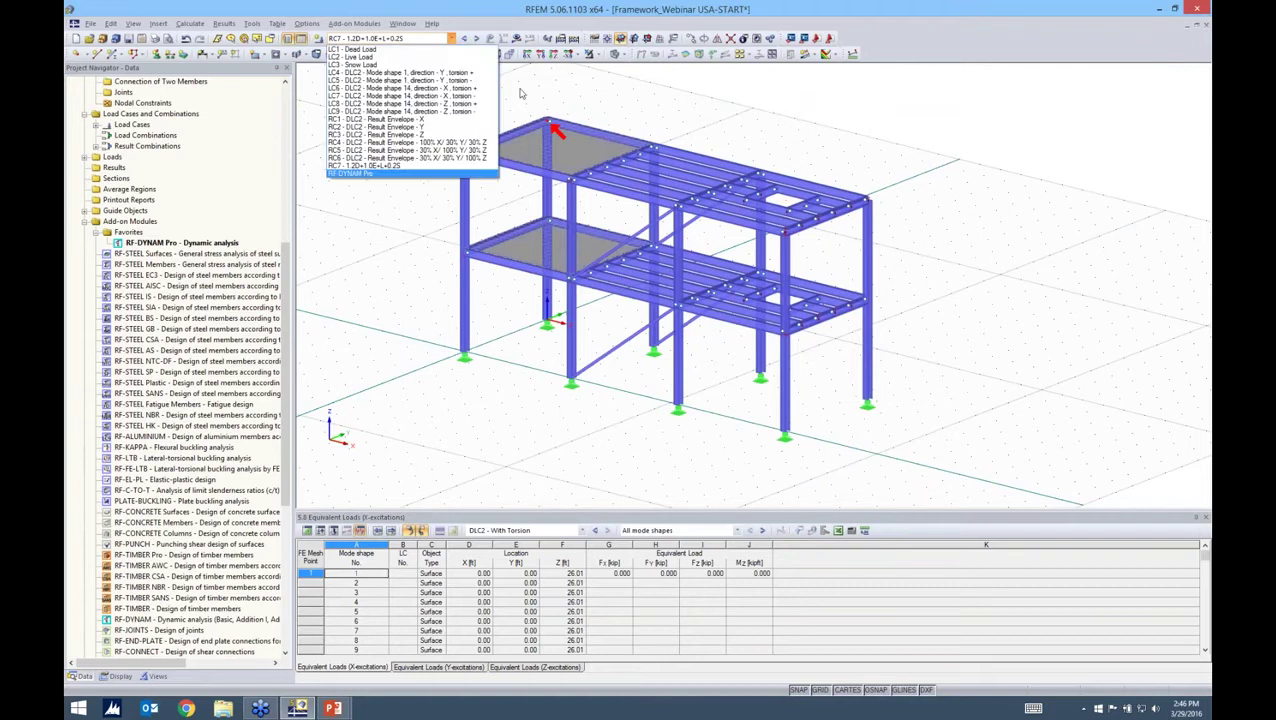
{"action": "left_click", "coordinate": [516, 38]}
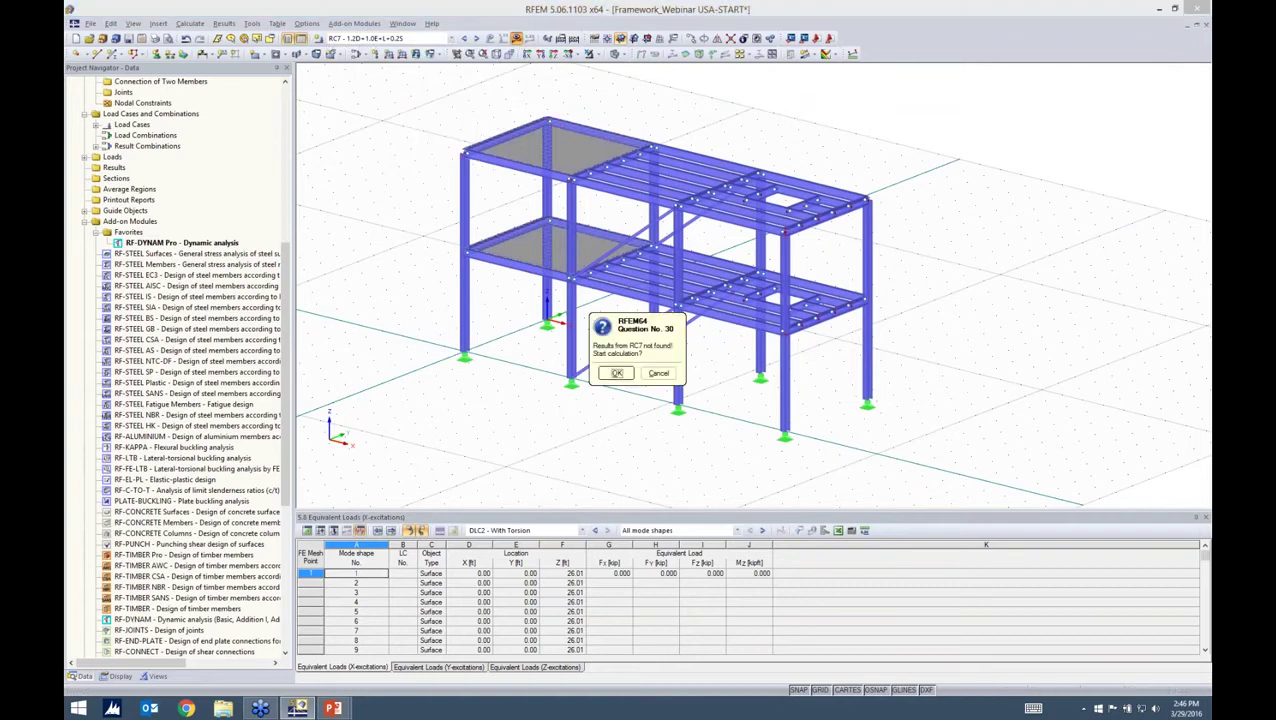
{"action": "left_click", "coordinate": [617, 373]}
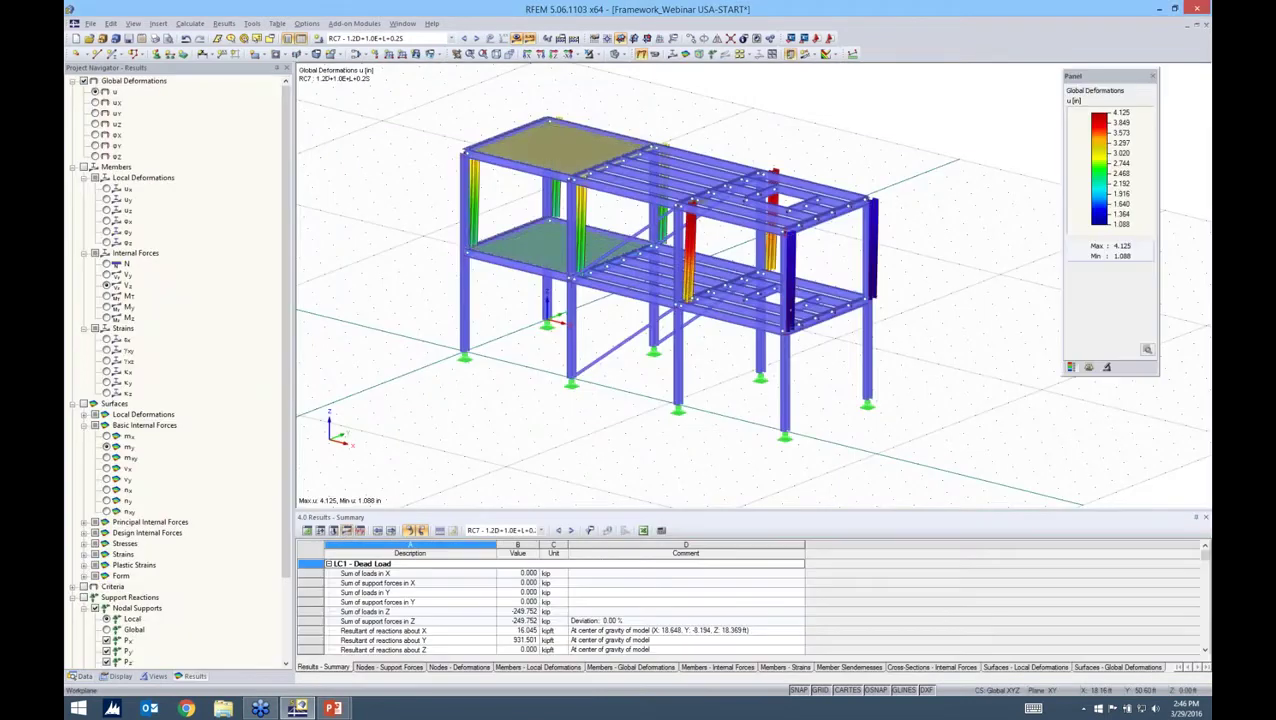
{"action": "left_click", "coordinate": [1106, 368]}
{"action": "left_click", "coordinate": [1075, 124]}
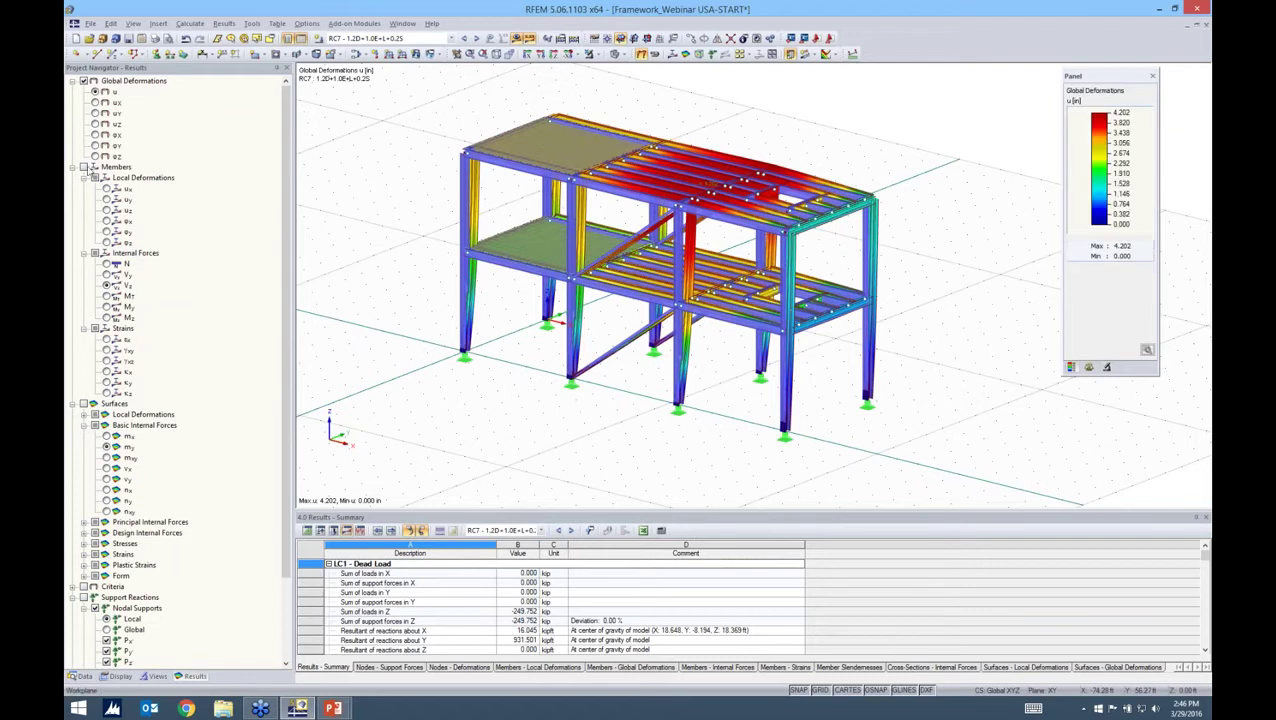
Step: Display the member internal forces of RC7, first the axial force N and then the shear force V-y
{"action": "left_click", "coordinate": [84, 167]}
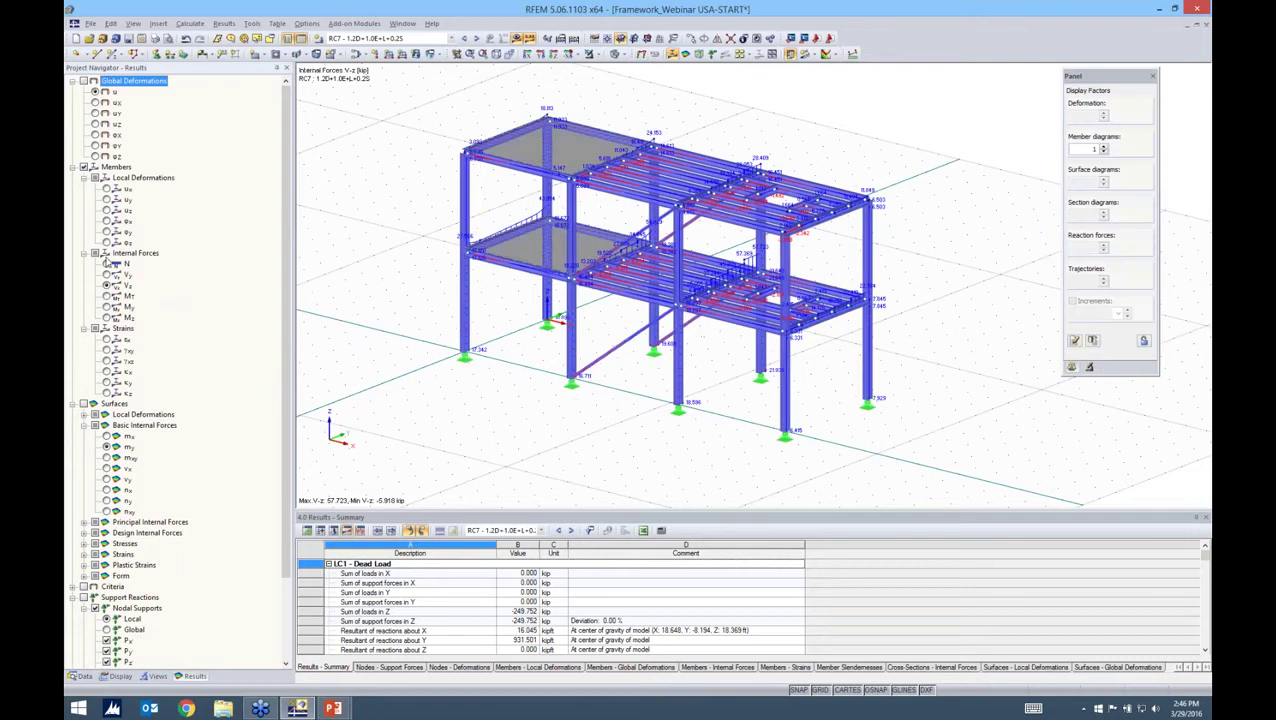
{"action": "left_click", "coordinate": [106, 264]}
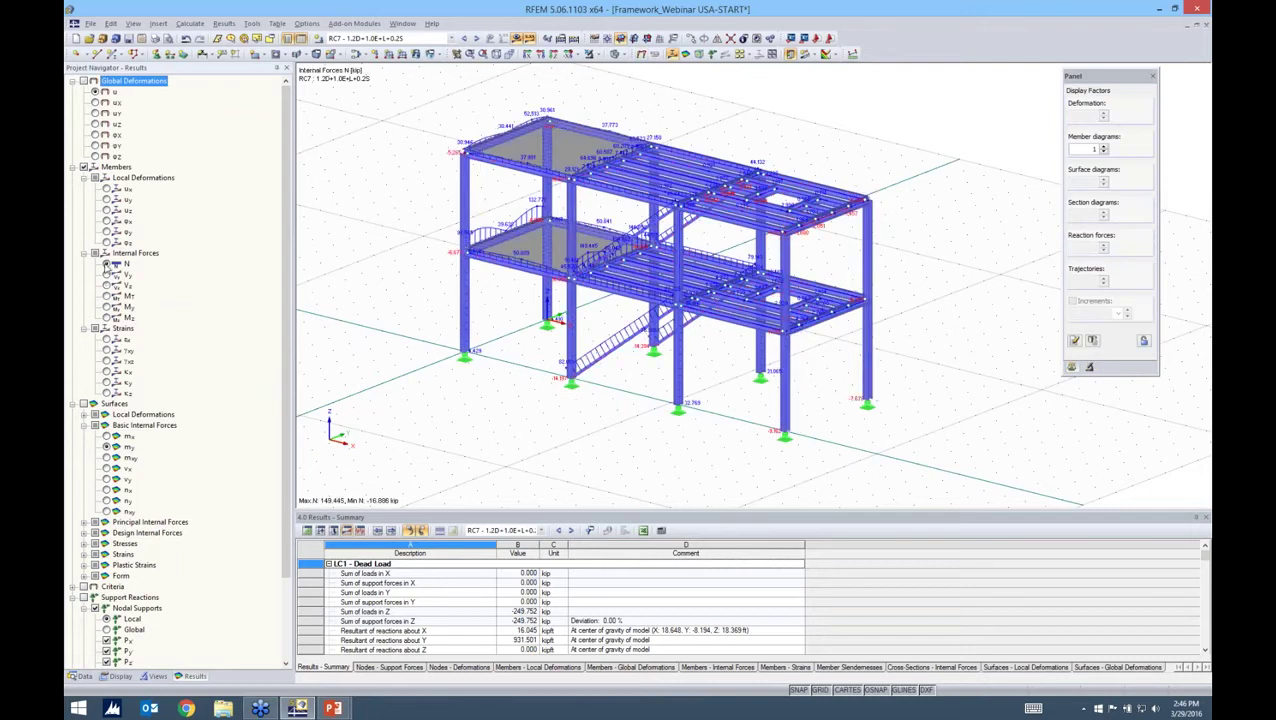
{"action": "left_click", "coordinate": [106, 275]}
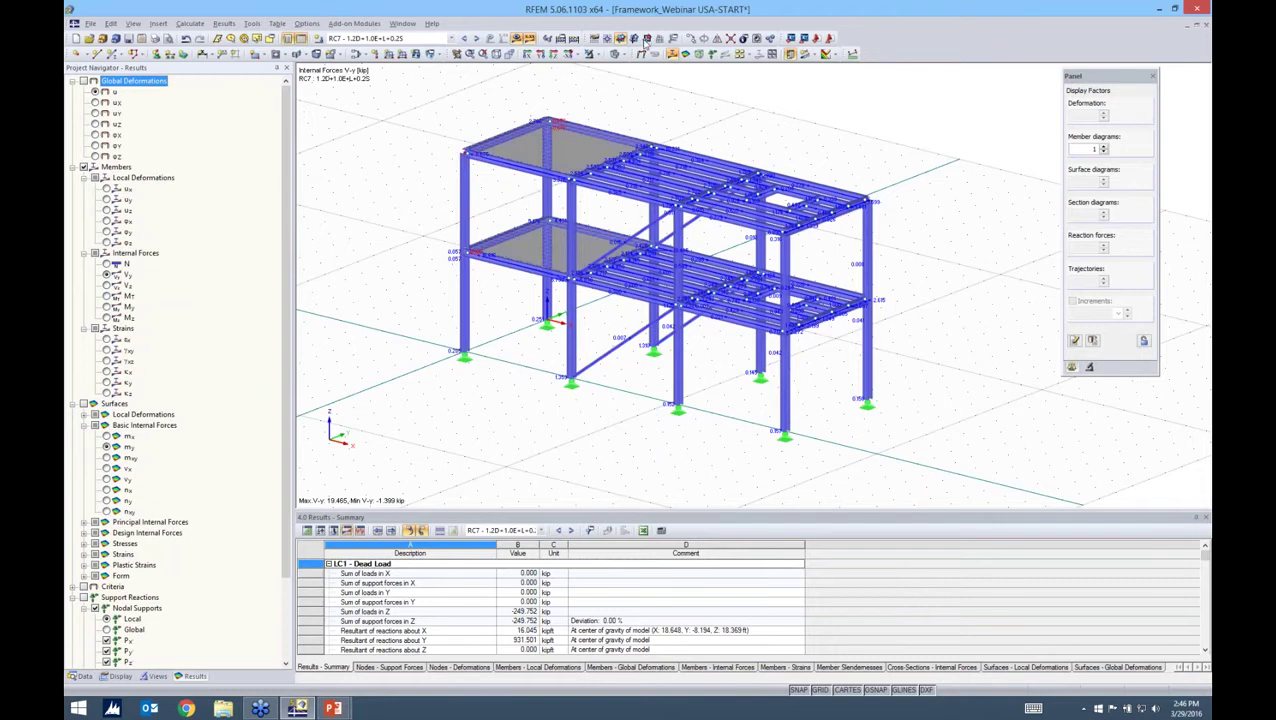
Step: Show the surface basic internal force m-xy for RC7 with the model in wireframe display
{"action": "left_click", "coordinate": [646, 40]}
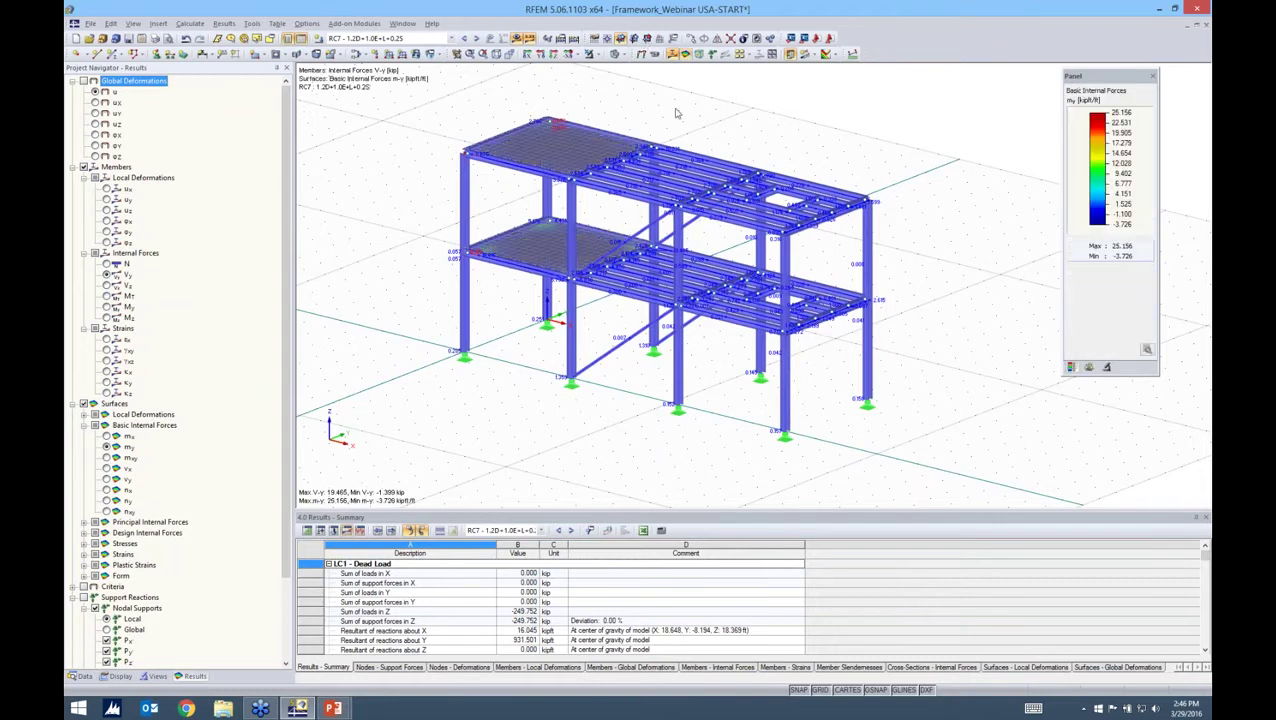
{"action": "left_click", "coordinate": [106, 457]}
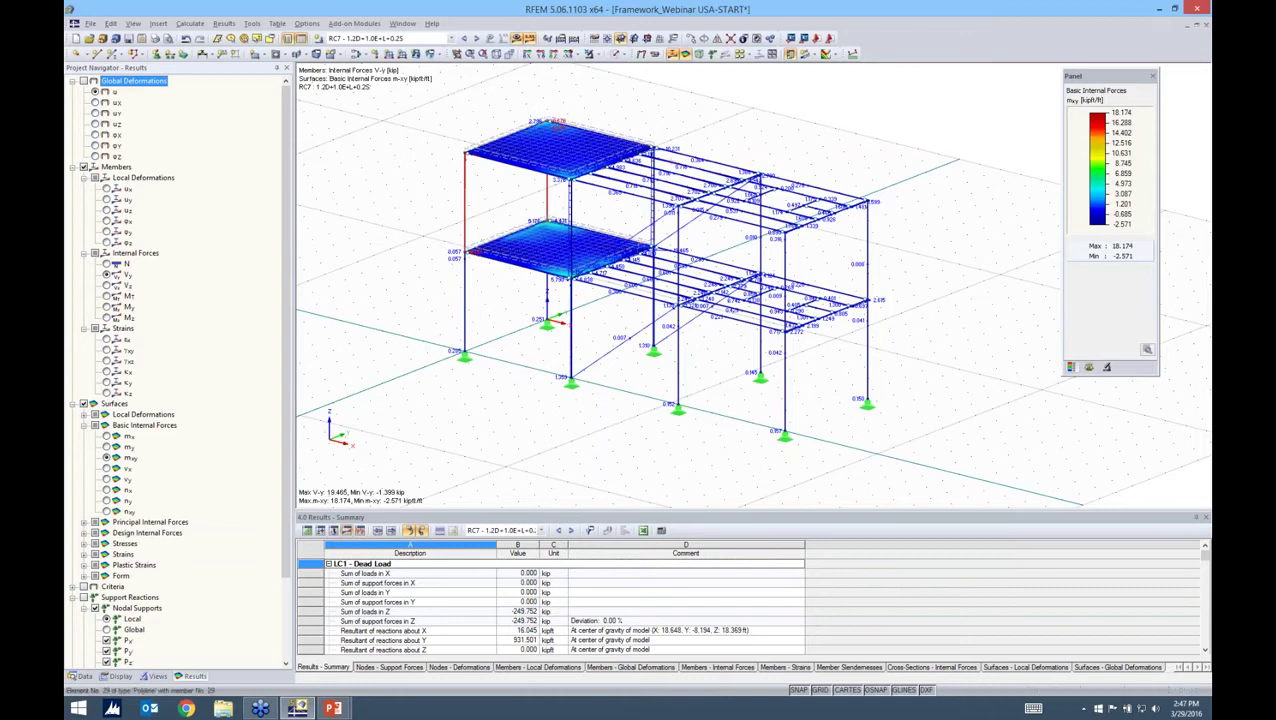
{"action": "middle_click_drag", "start_coordinate": [556, 318], "coordinate": [526, 315]}
{"action": "scroll", "coordinate": [772, 166], "scroll_direction": "down", "scroll_amount": 1}
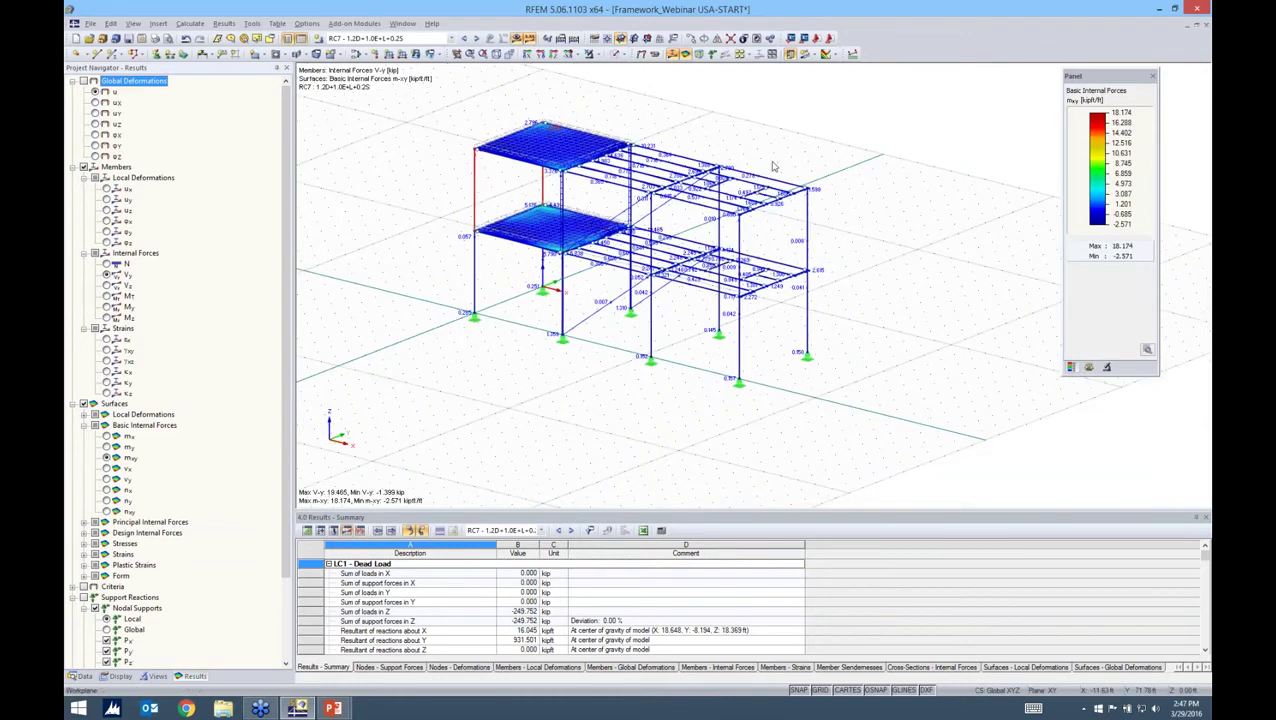
{"action": "middle_click_drag", "start_coordinate": [620, 271], "coordinate": [609, 293]}
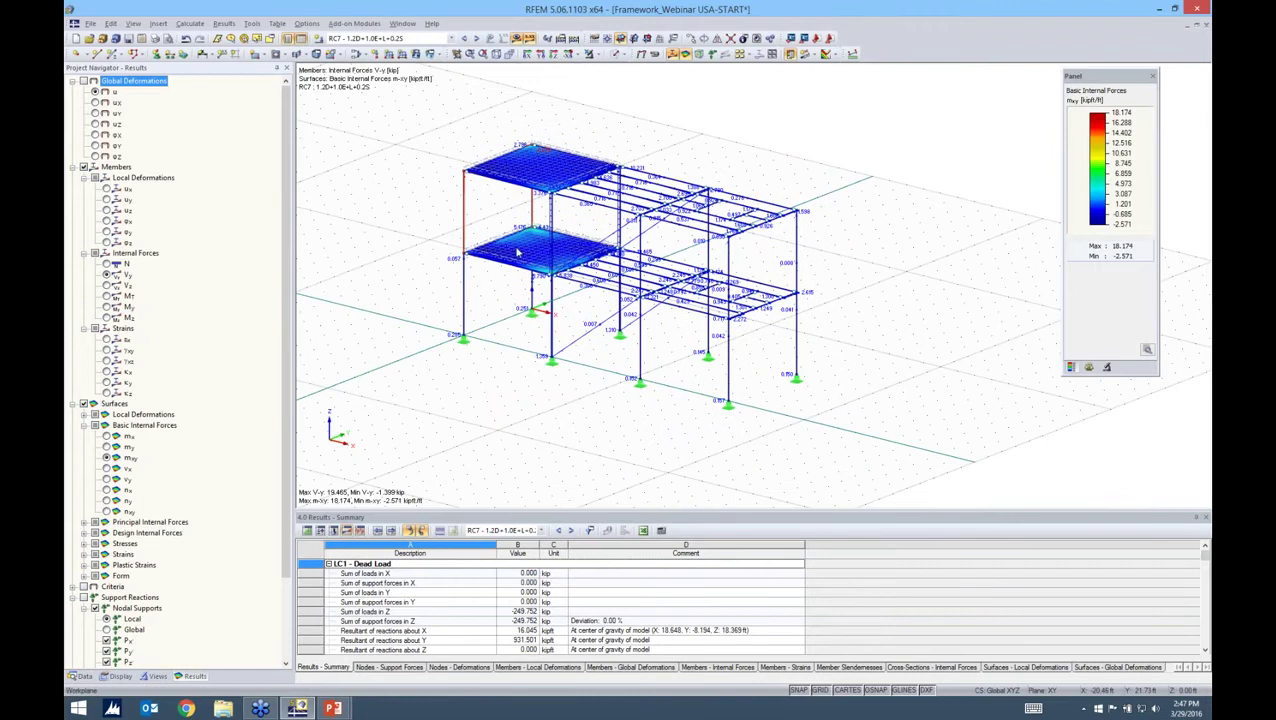
{"action": "left_click", "coordinate": [481, 176]}
{"action": "left_click", "coordinate": [622, 55]}
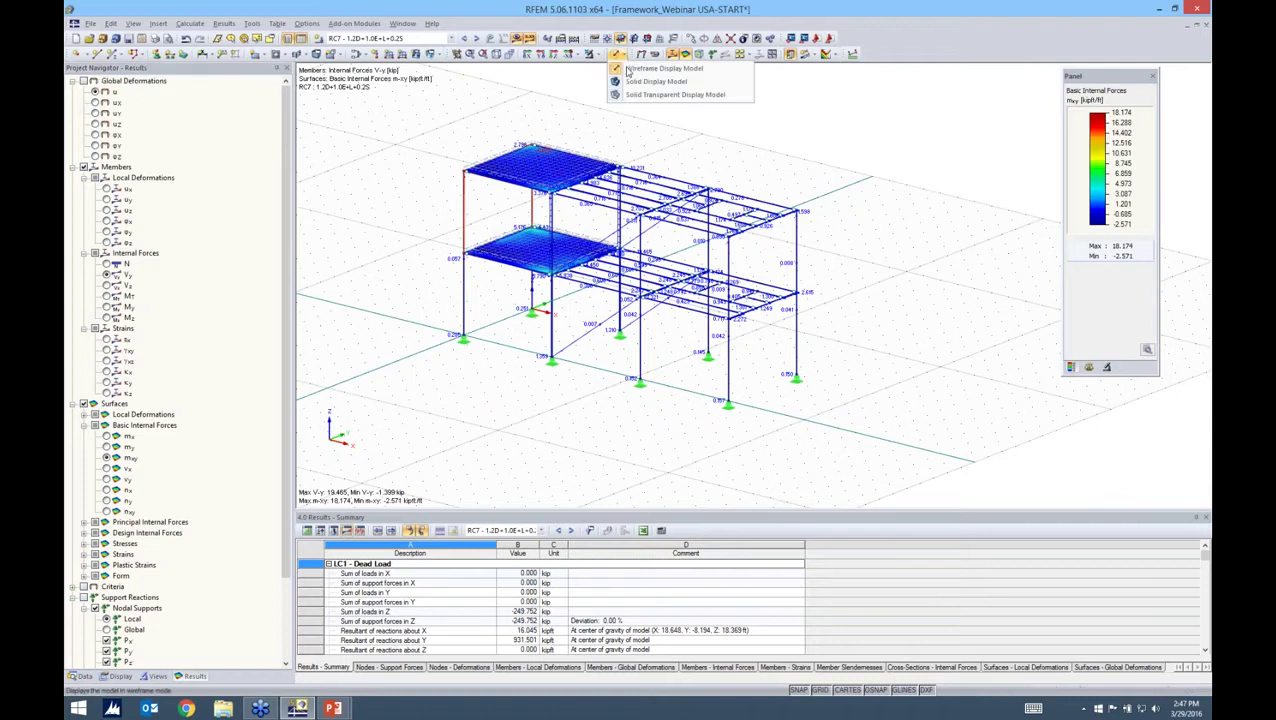
{"action": "left_click", "coordinate": [628, 69]}
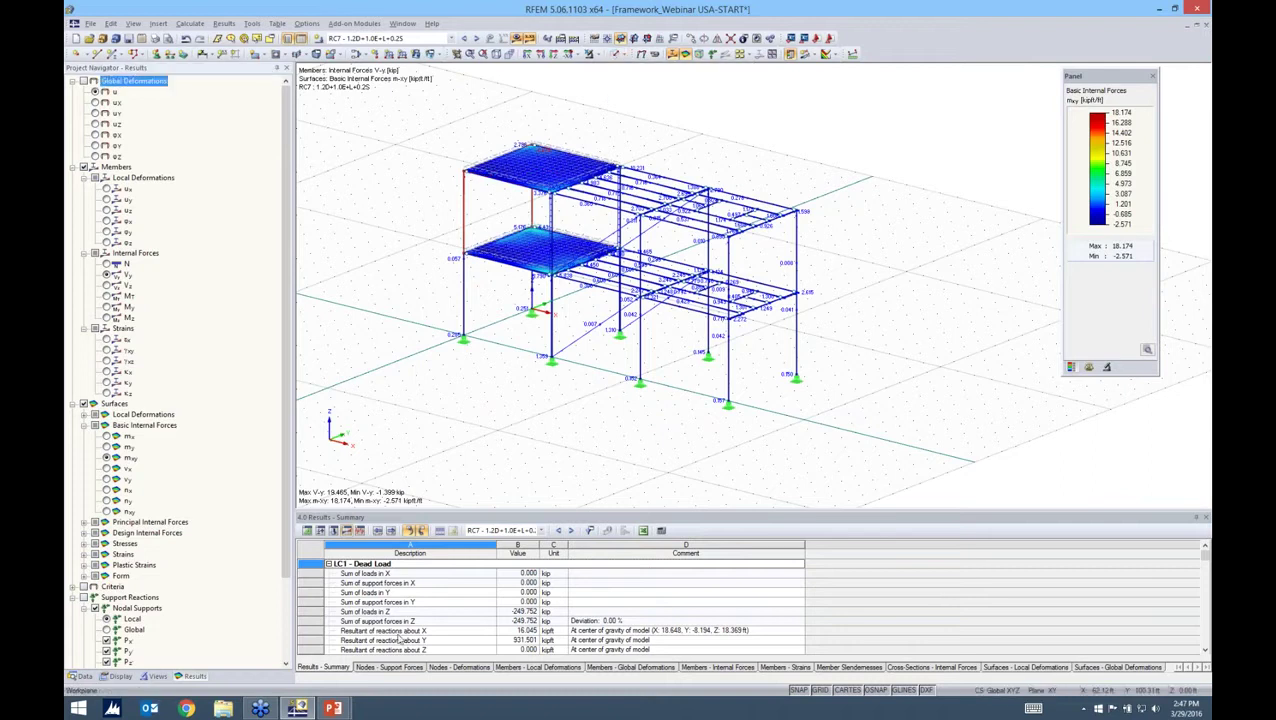
Step: Switch to the PowerPoint slide show and advance to the Story Shear and Drift slide
{"action": "mouse_move", "coordinate": [336, 712]}
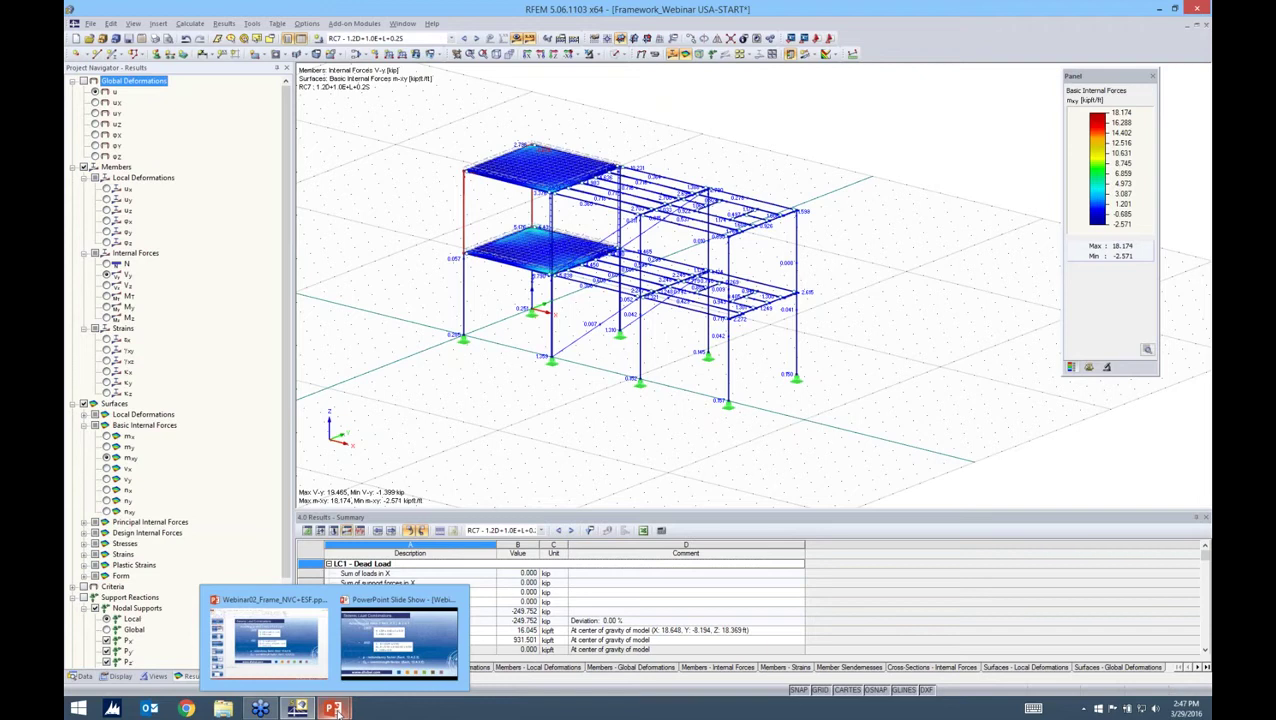
{"action": "key", "text": "alt+Tab"}
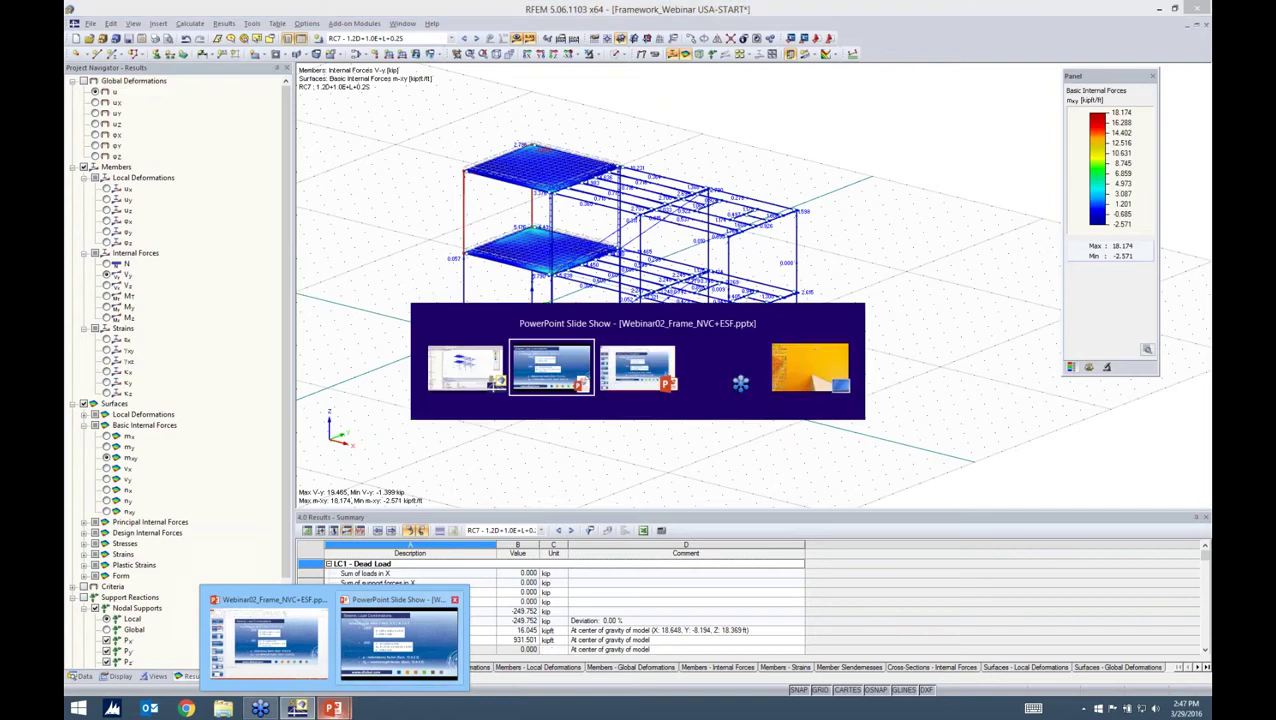
{"action": "key", "text": "alt+Tab"}
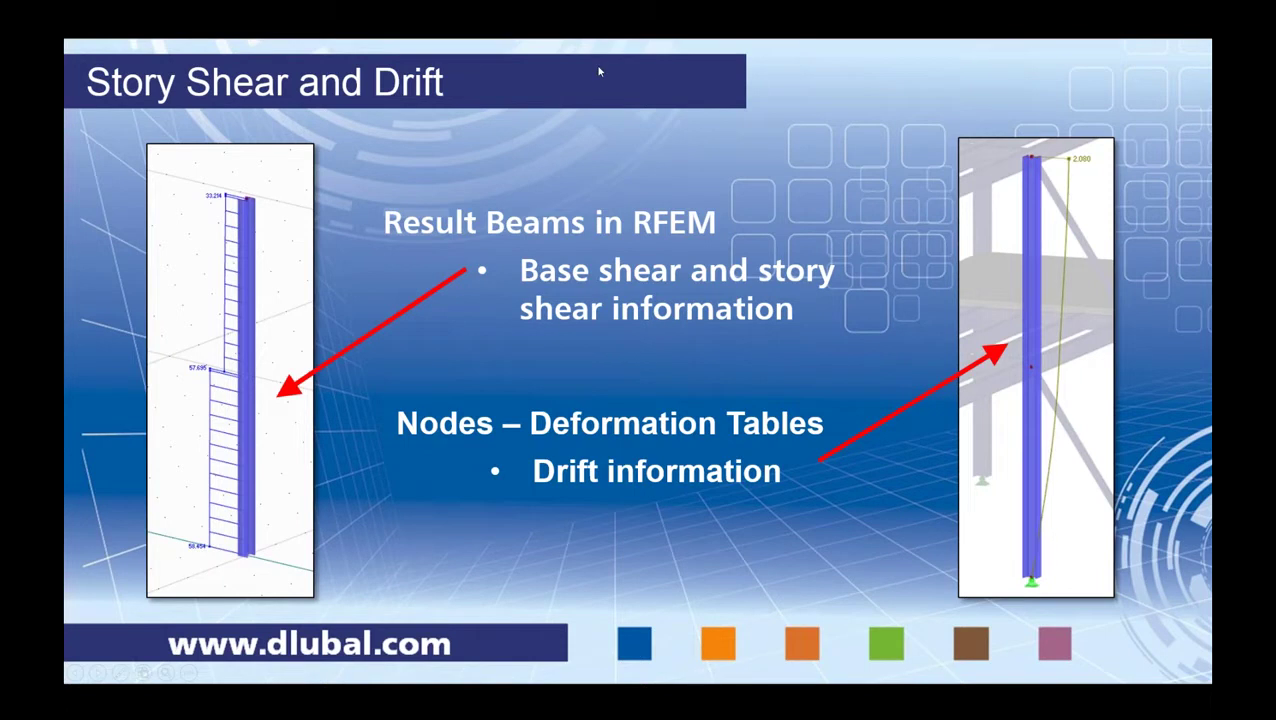
Step: Return to RFEM and copy the two-story corner column to a free spot beside the frame, accepting deletion of the results
{"action": "key", "text": "alt+Tab"}
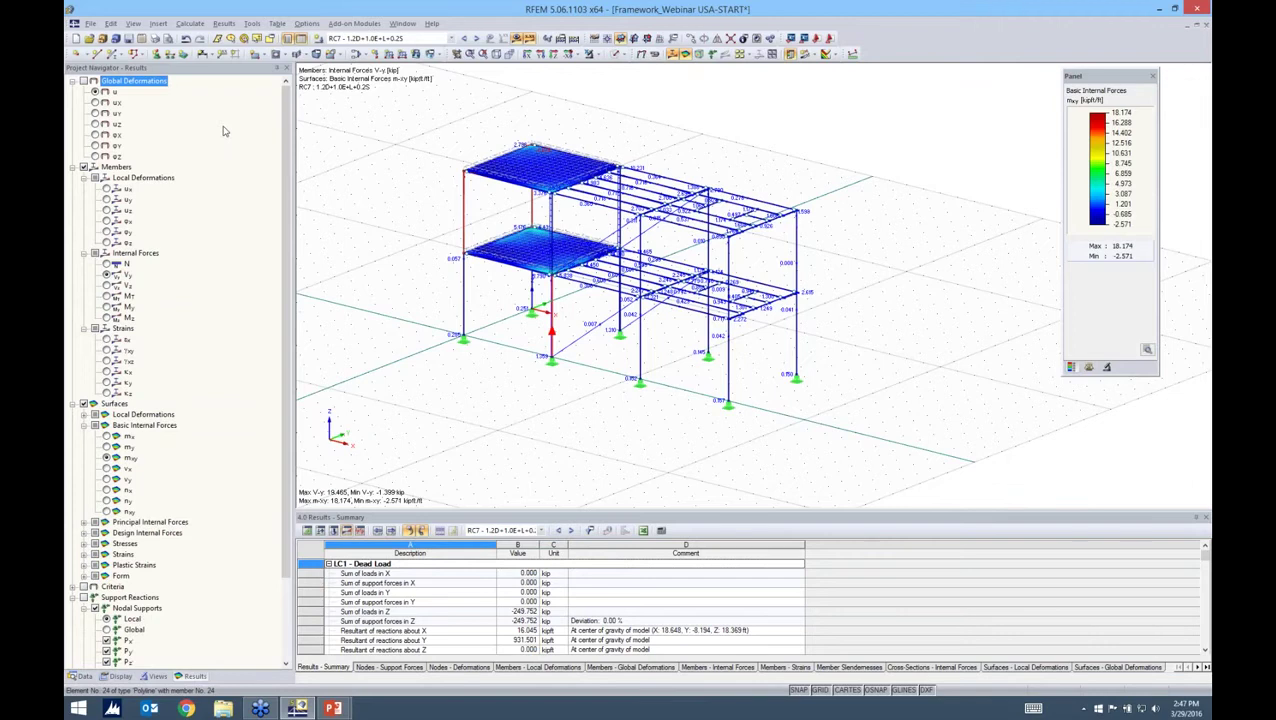
{"action": "left_click", "coordinate": [804, 297]}
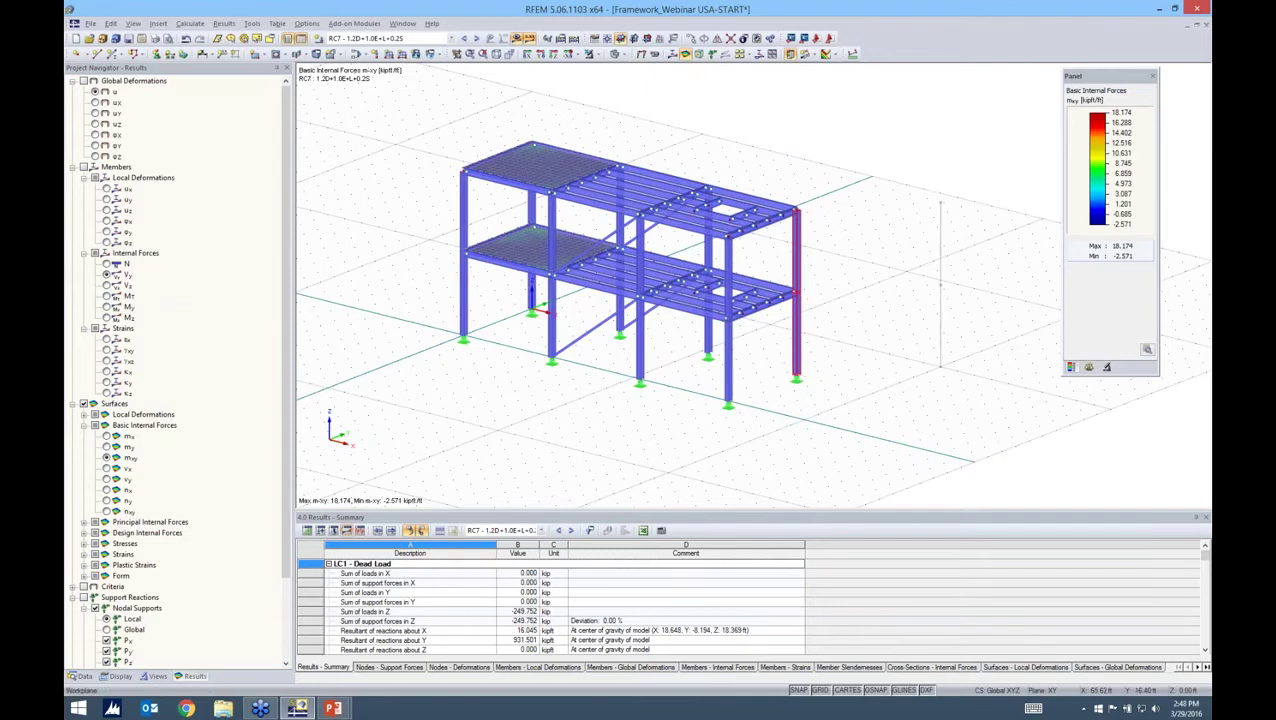
{"action": "key", "text": "Delete"}
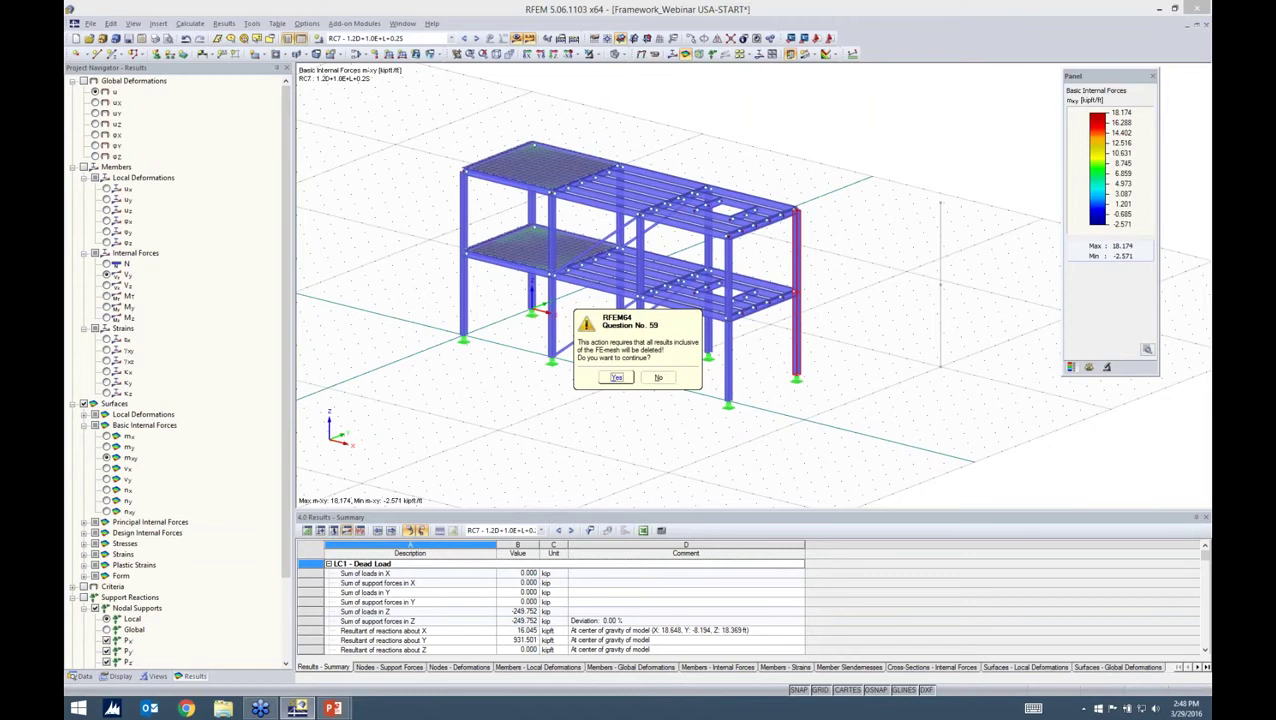
{"action": "key", "text": "Return"}
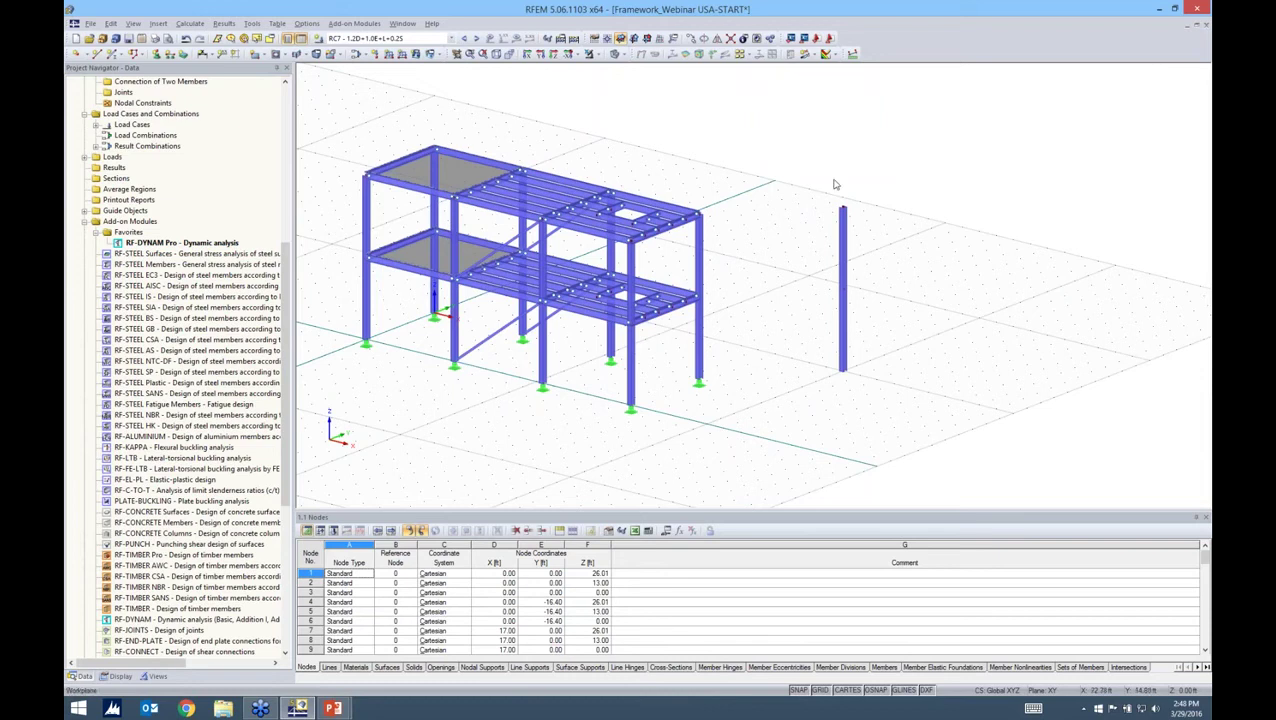
Step: Change the member type of the two copied column members beside the frame to Result Beam
{"action": "left_click", "coordinate": [843, 220]}
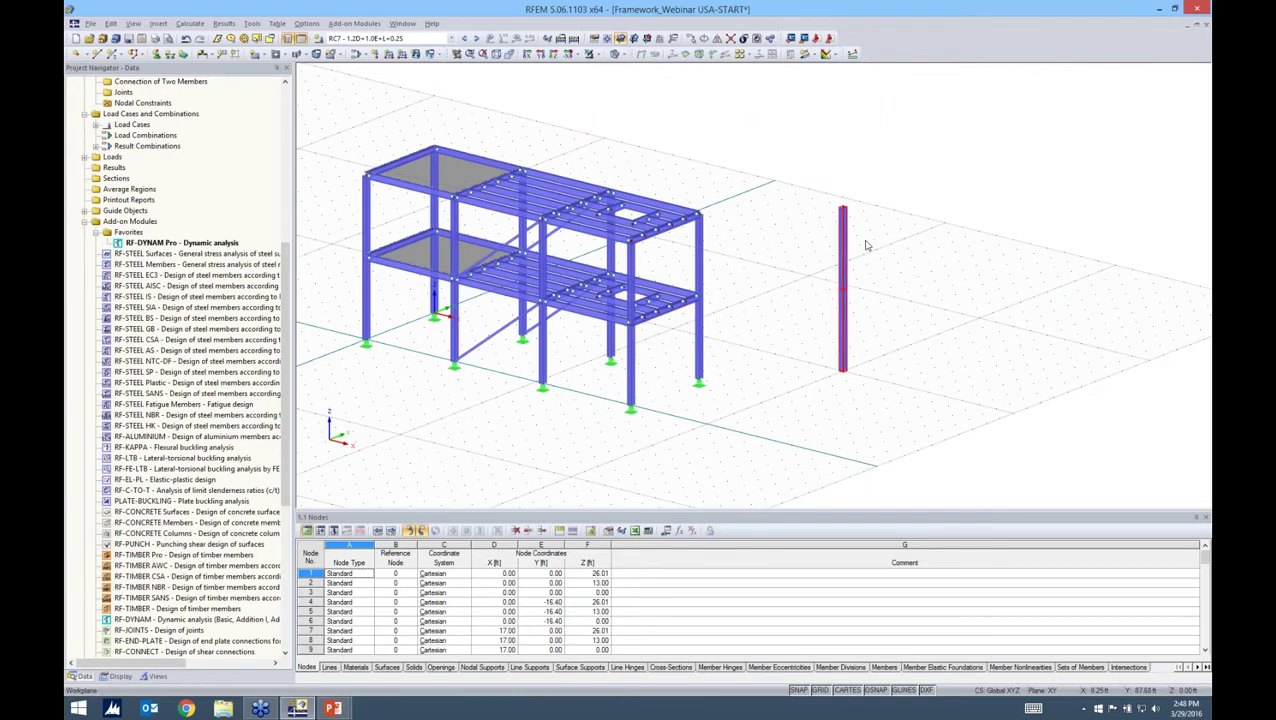
{"action": "right_click", "coordinate": [845, 223]}
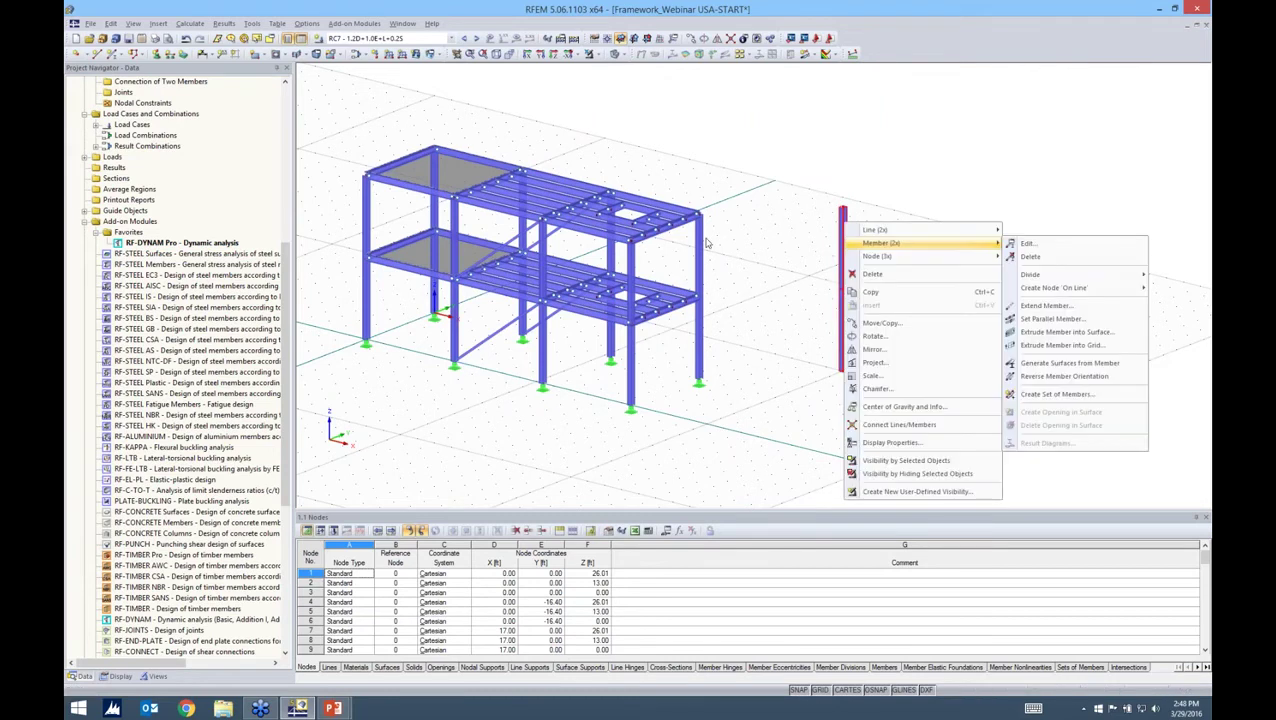
{"action": "key", "text": "Right"}
{"action": "key", "text": "Return"}
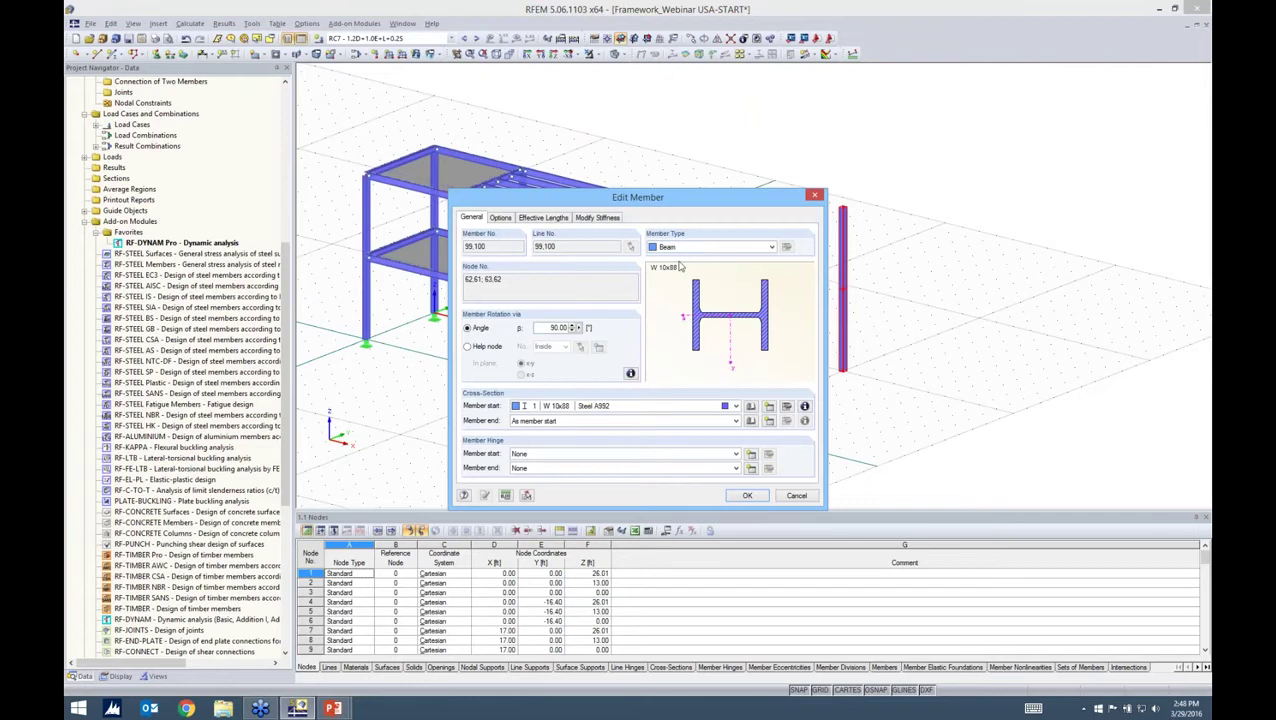
{"action": "left_click", "coordinate": [710, 246]}
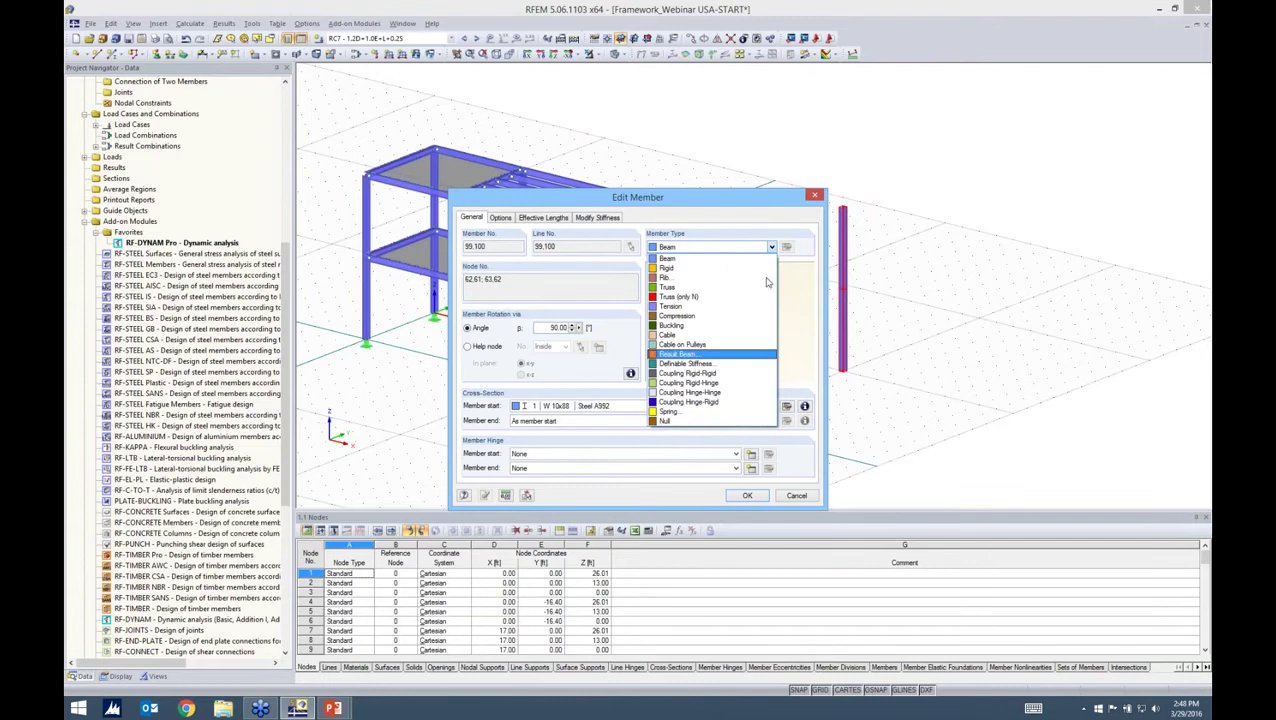
{"action": "key", "text": "Return"}
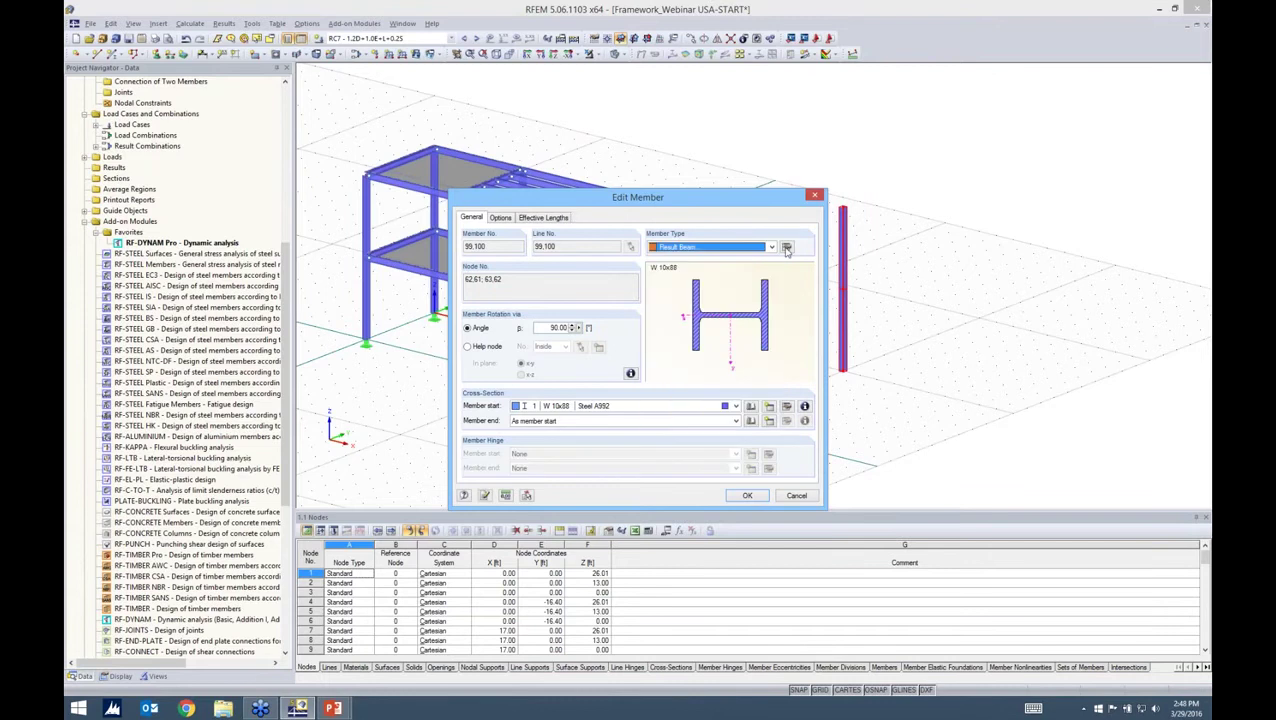
Step: Set the result beam to integrate stresses and forces from listed include objects, including all surfaces, solids and members, and apply the member changes
{"action": "left_click", "coordinate": [786, 247]}
{"action": "left_click_drag", "start_coordinate": [567, 175], "coordinate": [670, 118]}
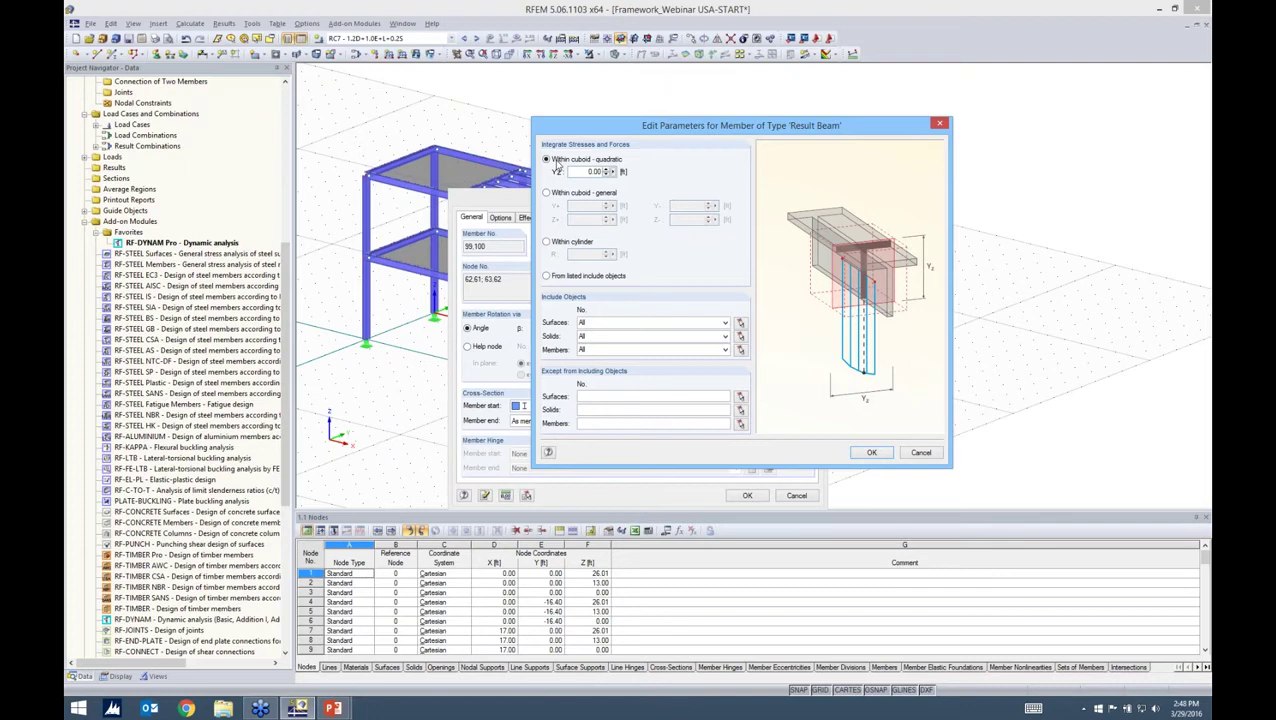
{"action": "left_click", "coordinate": [547, 275]}
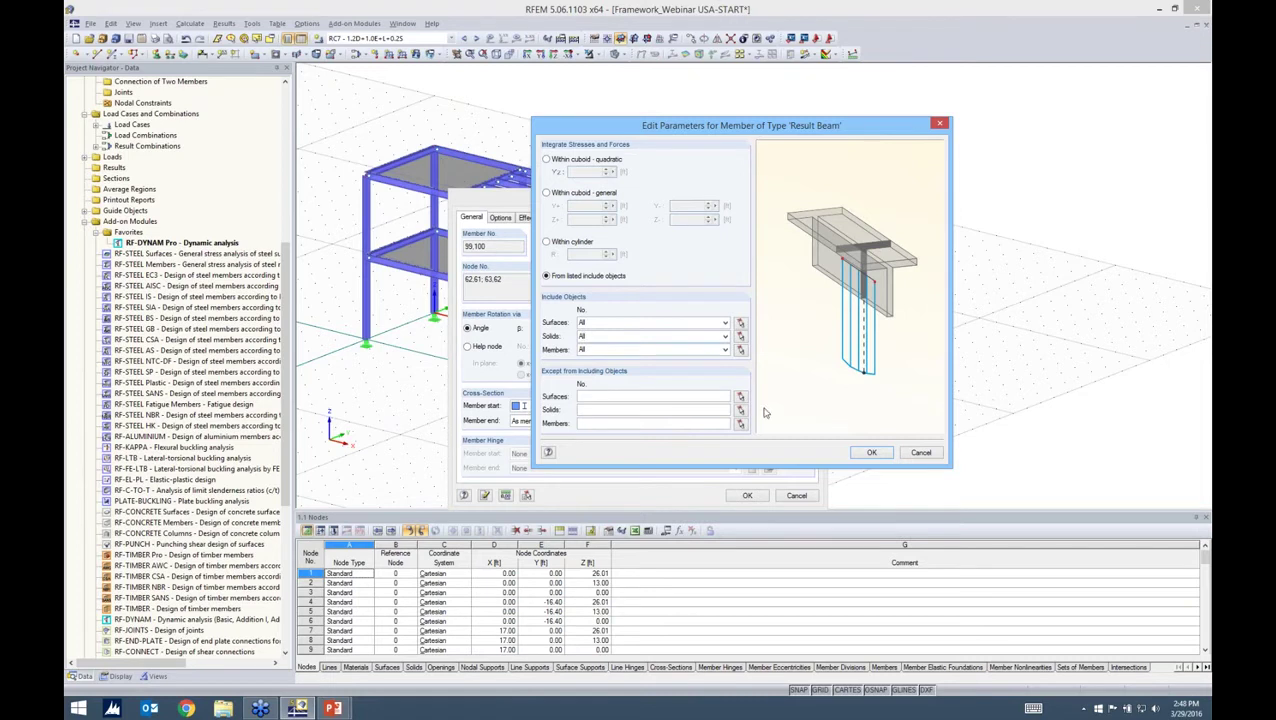
{"action": "key", "text": "Return"}
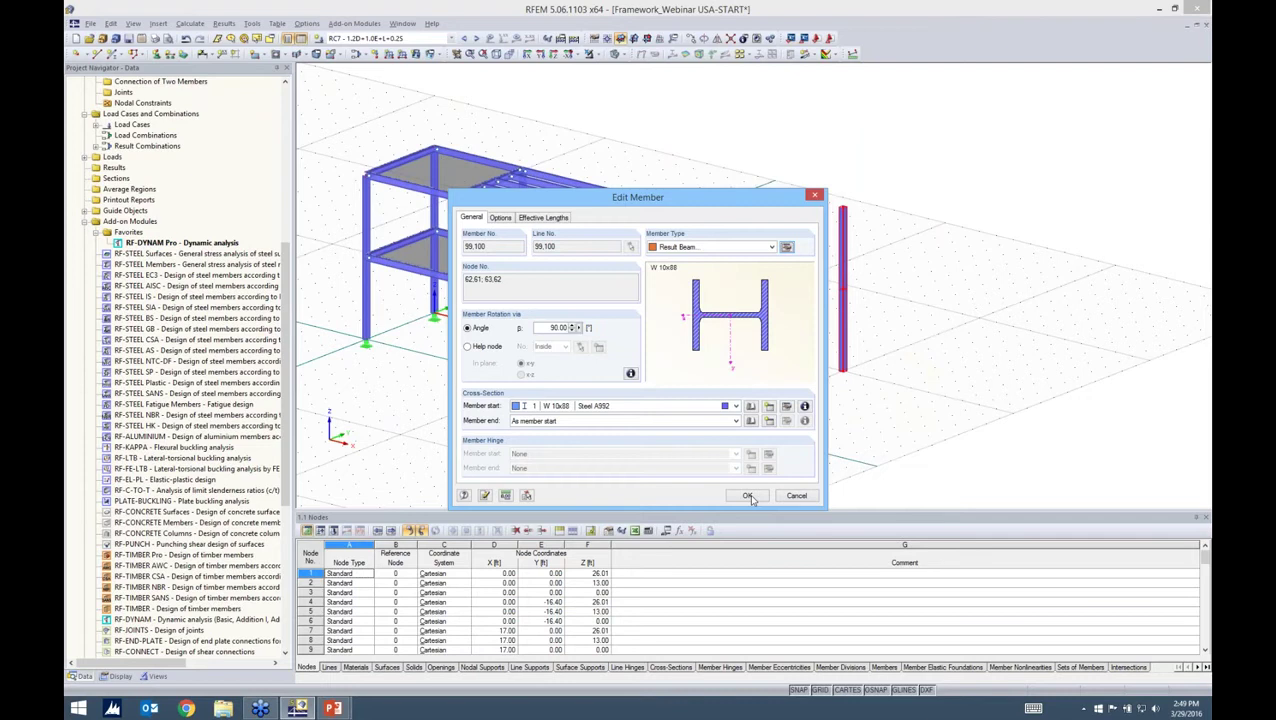
{"action": "left_click", "coordinate": [748, 496]}
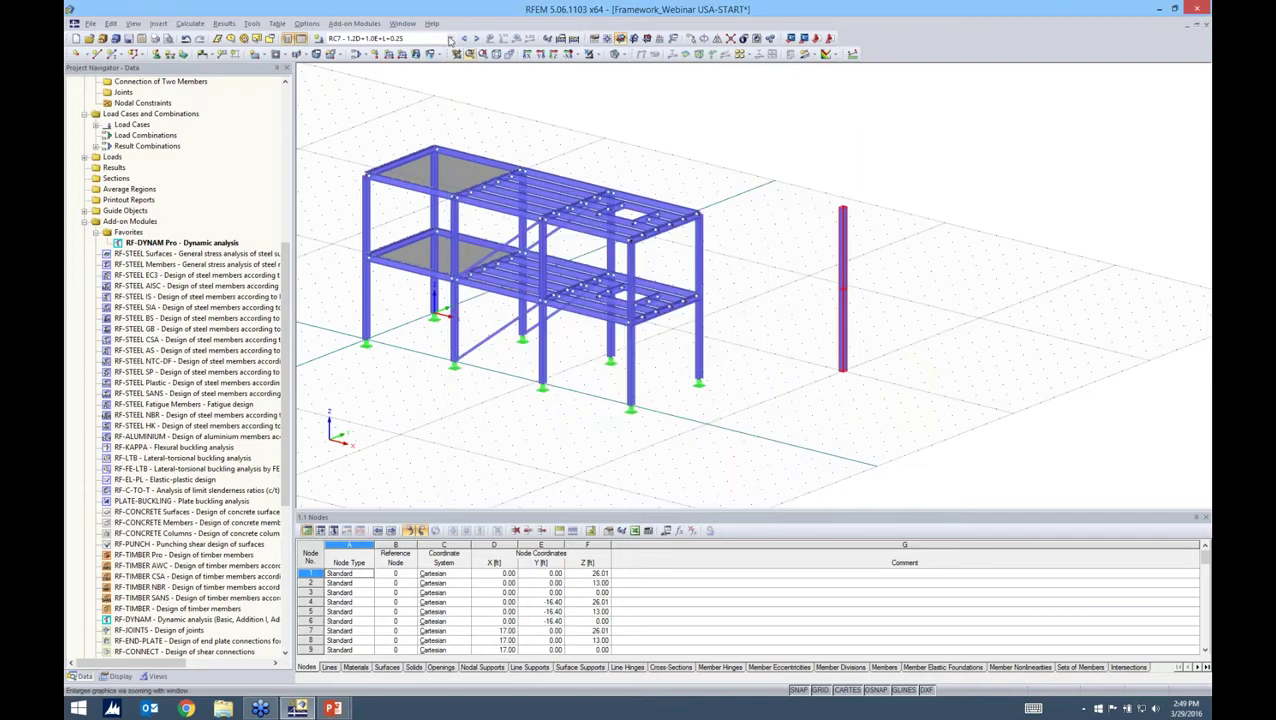
Step: Select the RF-DYNAM Pro case and calculate its results
{"action": "left_click", "coordinate": [450, 39]}
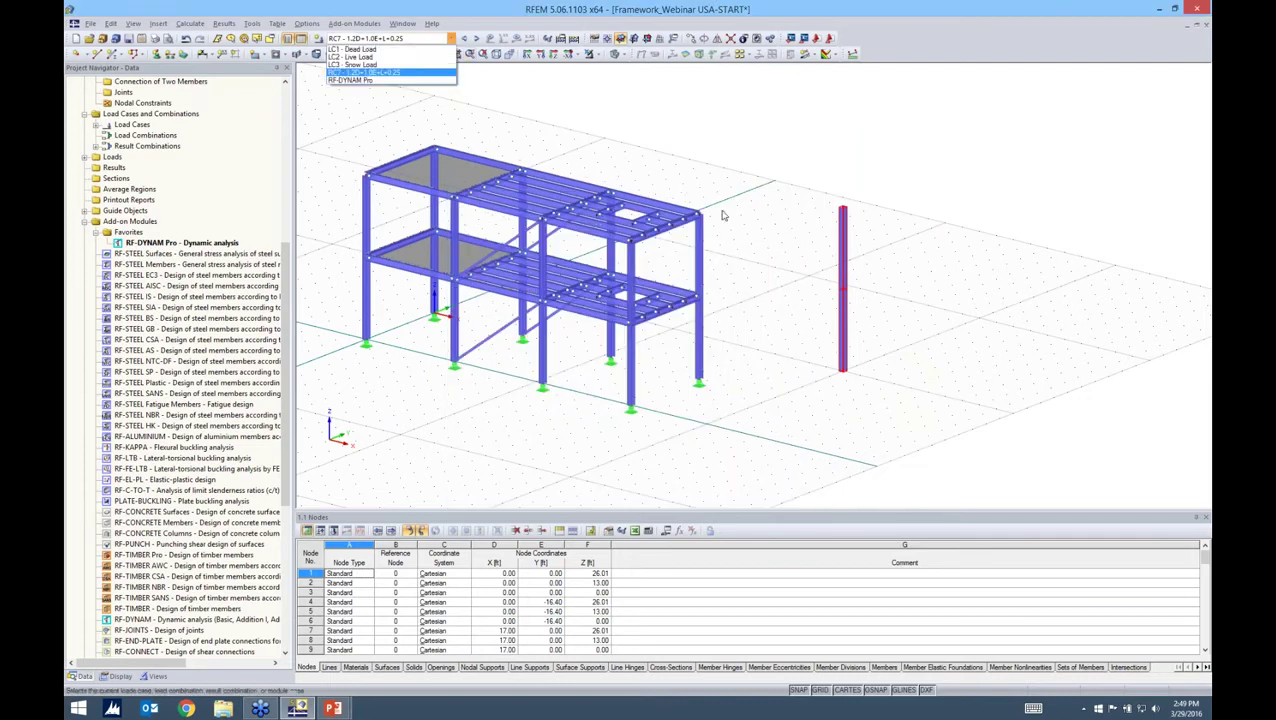
{"action": "left_click", "coordinate": [360, 80]}
{"action": "left_click", "coordinate": [516, 38]}
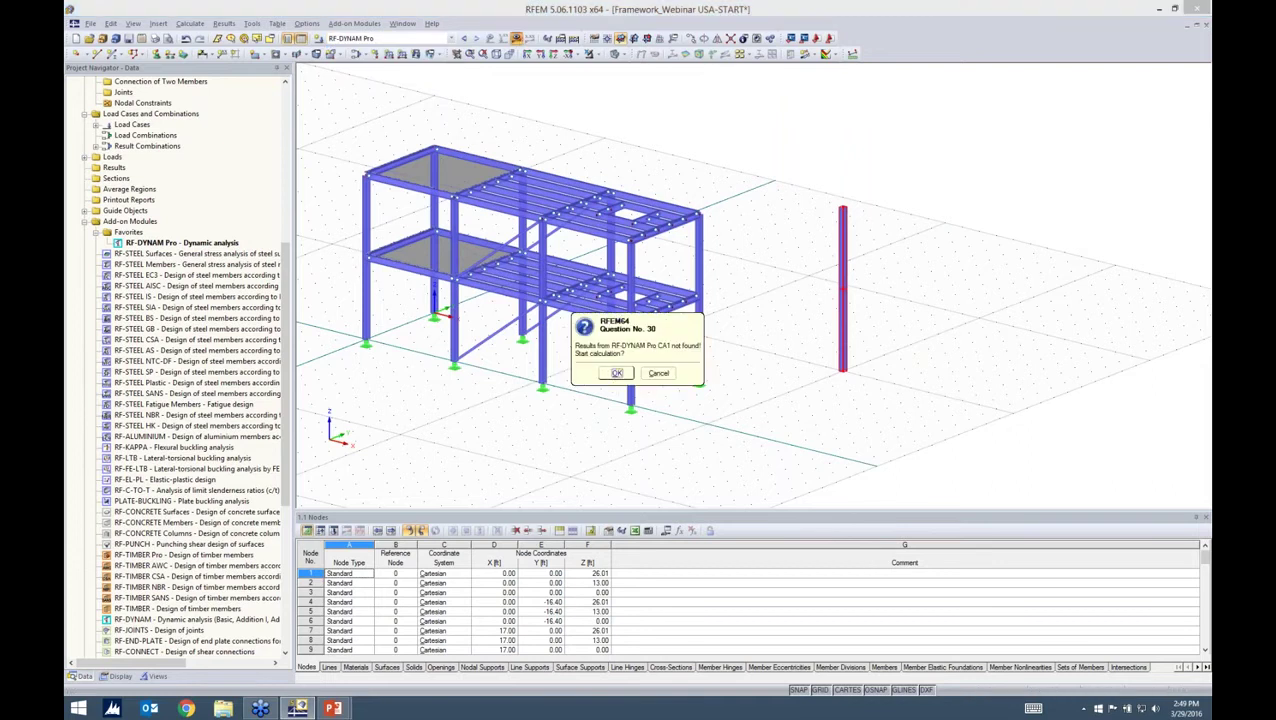
{"action": "left_click", "coordinate": [616, 373]}
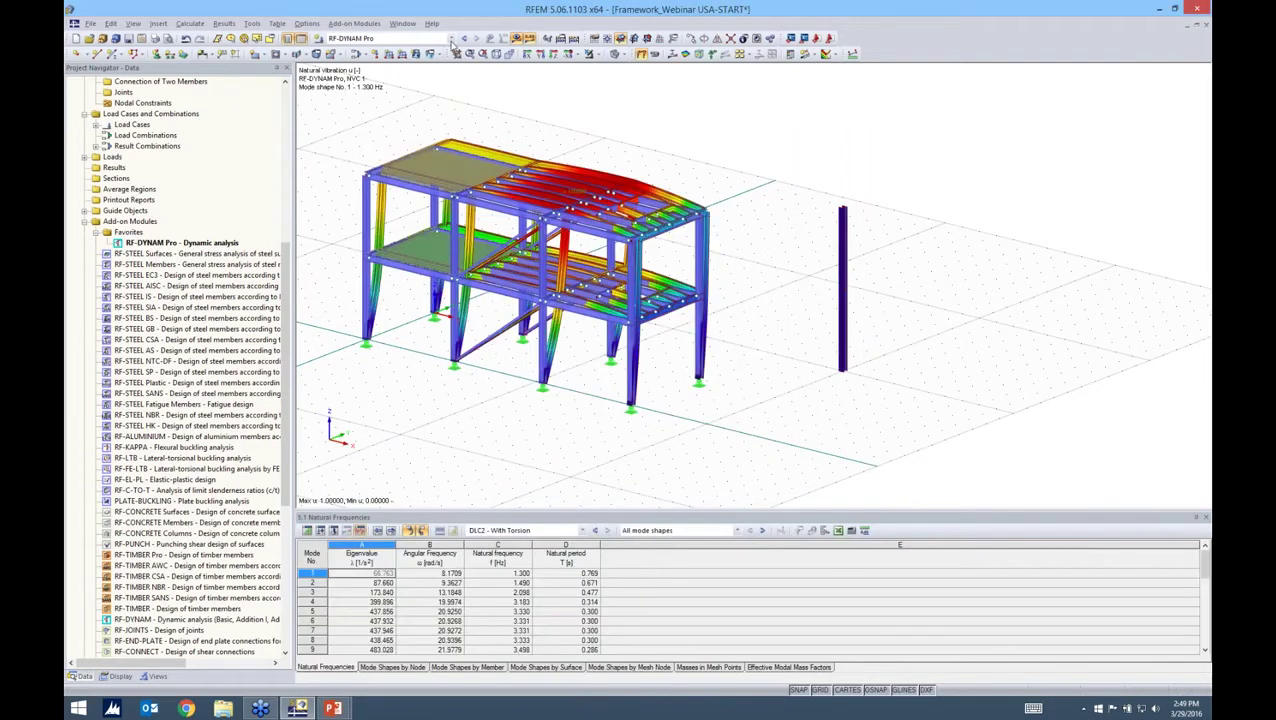
Step: Select result combination RC7 (1.2D+1.0E+L+0.2S) and calculate its results
{"action": "left_click", "coordinate": [451, 38]}
{"action": "left_click", "coordinate": [396, 166]}
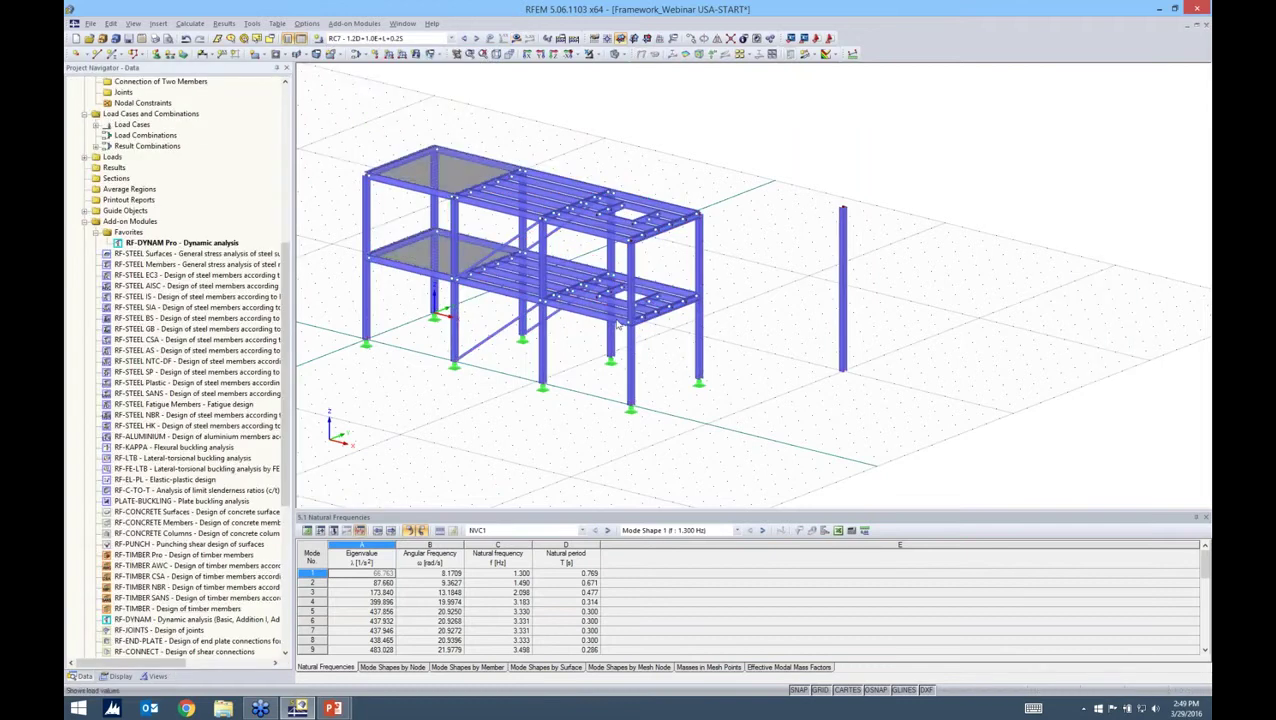
{"action": "left_click", "coordinate": [516, 38]}
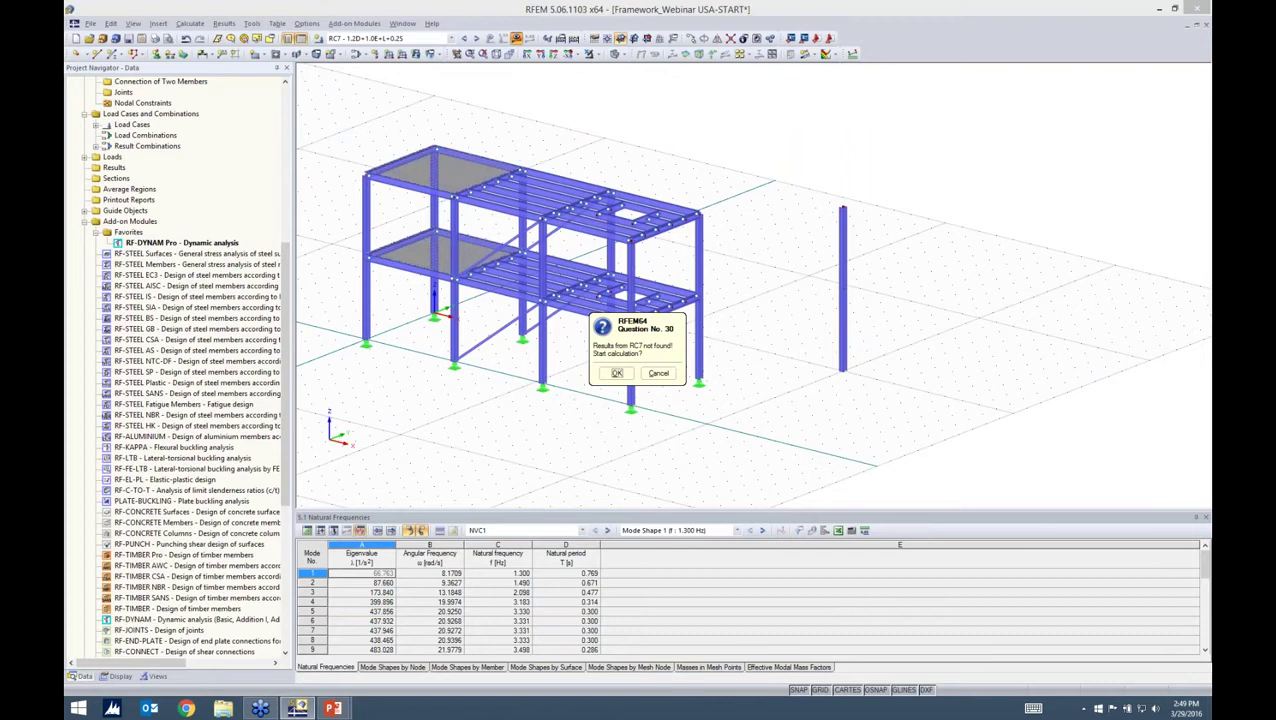
{"action": "left_click", "coordinate": [617, 373]}
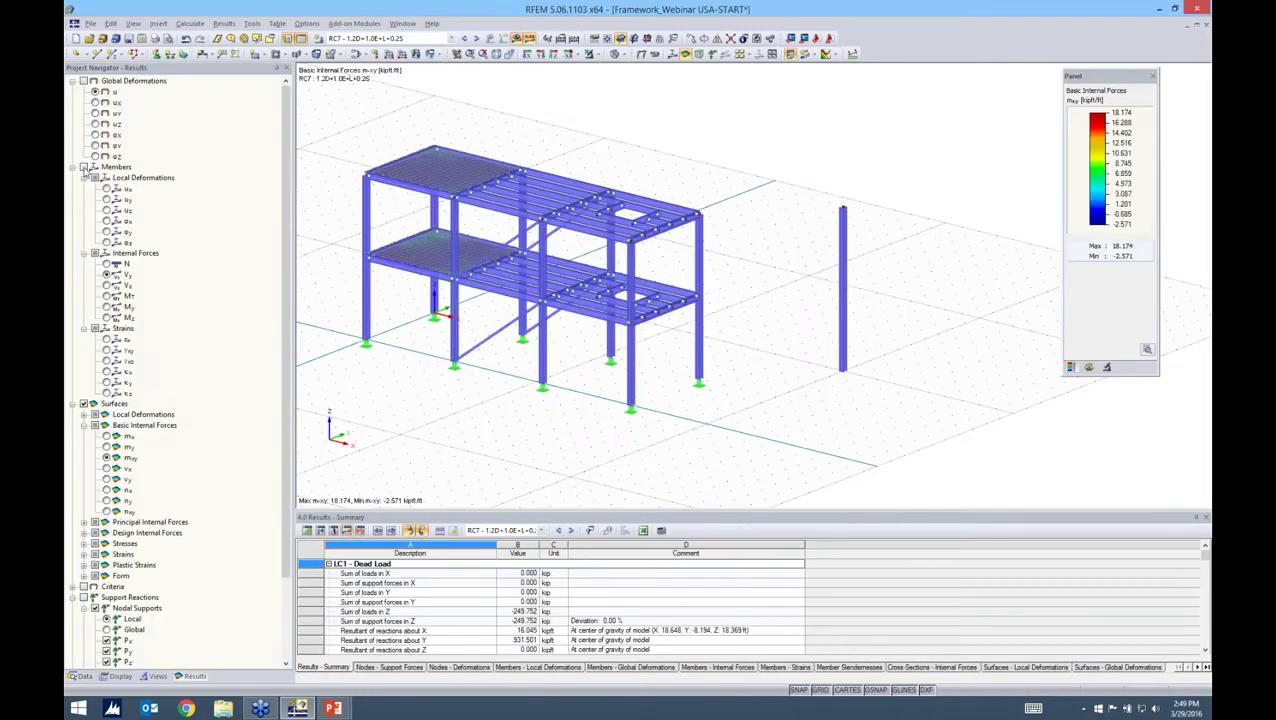
Step: Display the member results of RC7 with the shear force V-y, including the result beam
{"action": "left_click", "coordinate": [84, 168]}
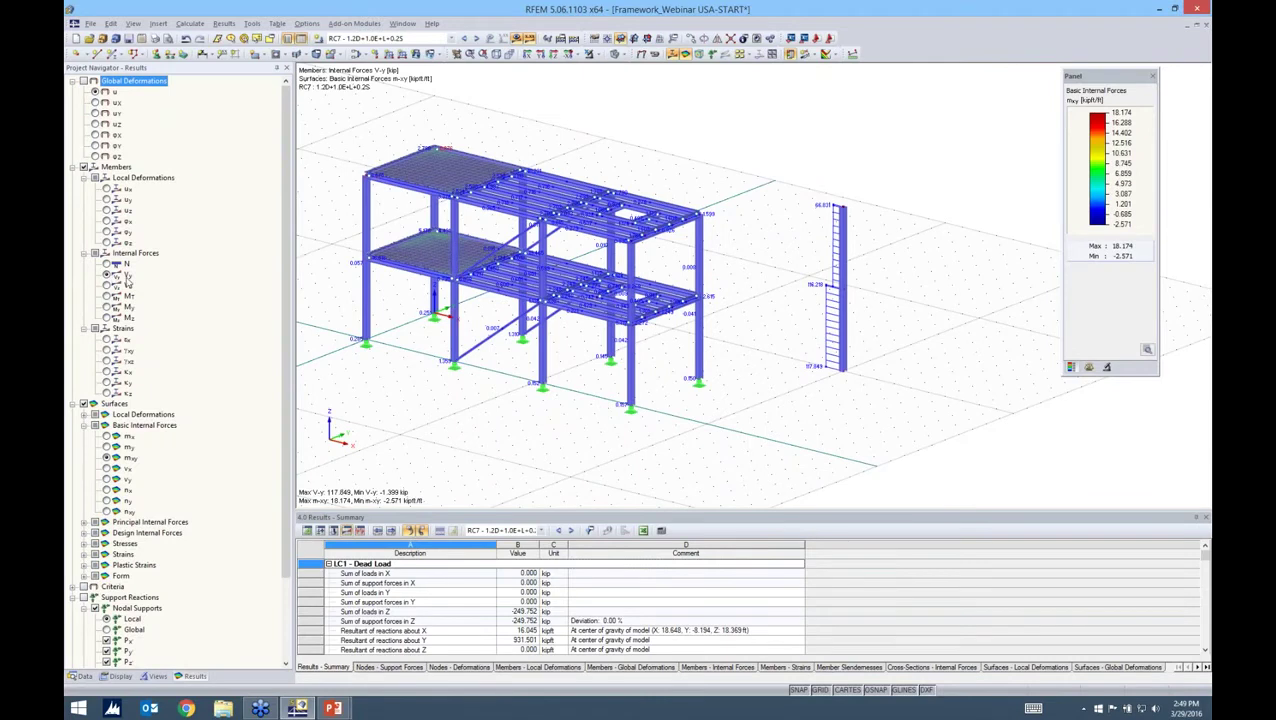
{"action": "middle_click_drag", "start_coordinate": [600, 350], "coordinate": [615, 363]}
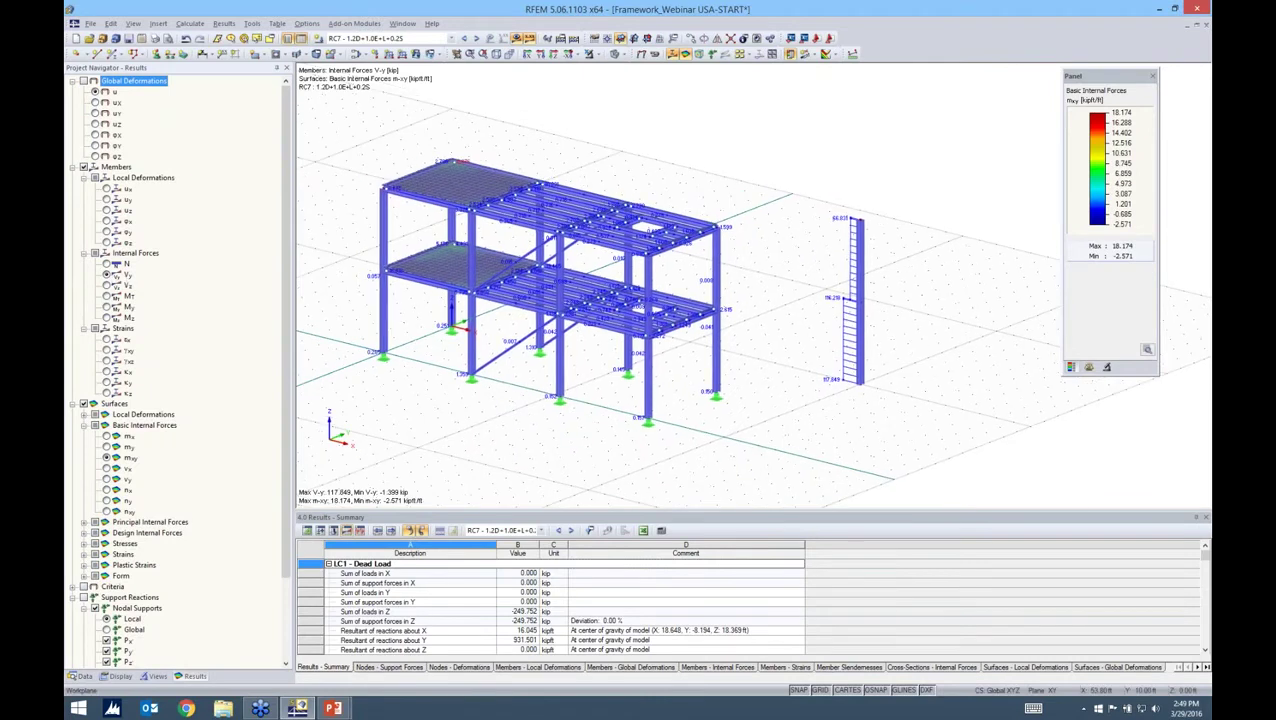
{"action": "middle_click_drag", "start_coordinate": [865, 360], "coordinate": [870, 365]}
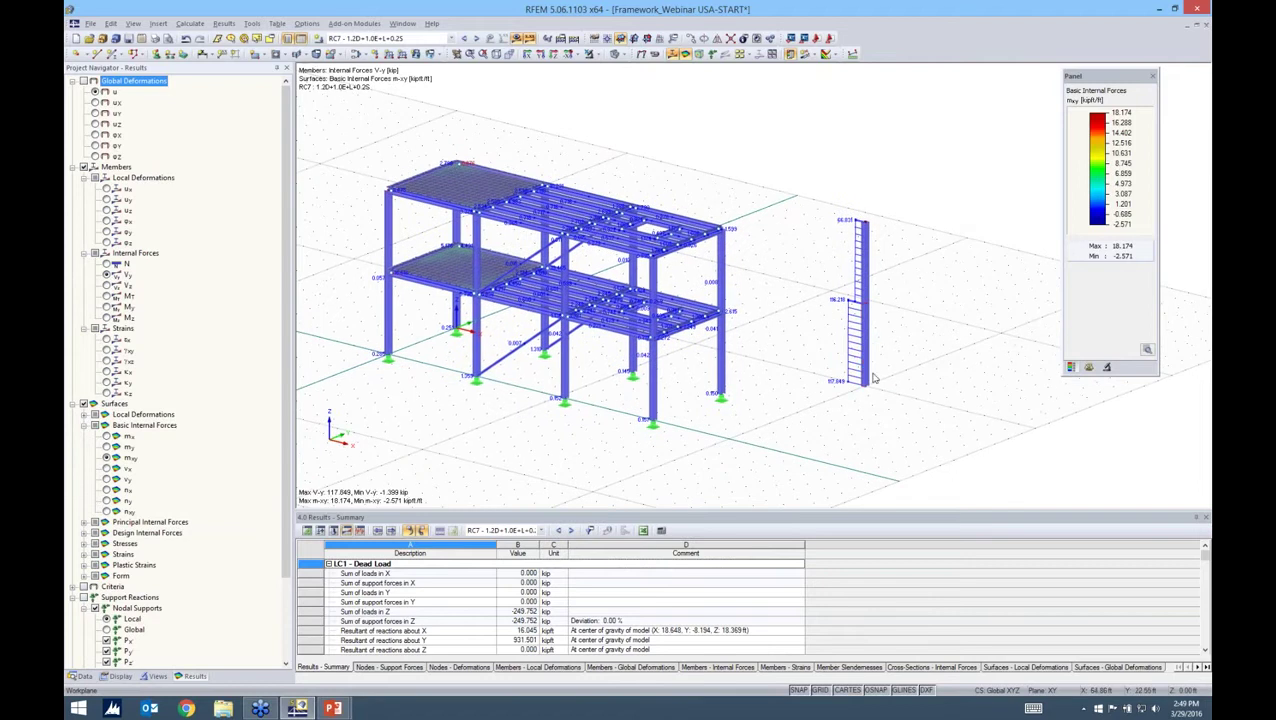
Step: Show the local axis systems of the members to check the result beam's axes, and hide them again
{"action": "right_click", "coordinate": [870, 365]}
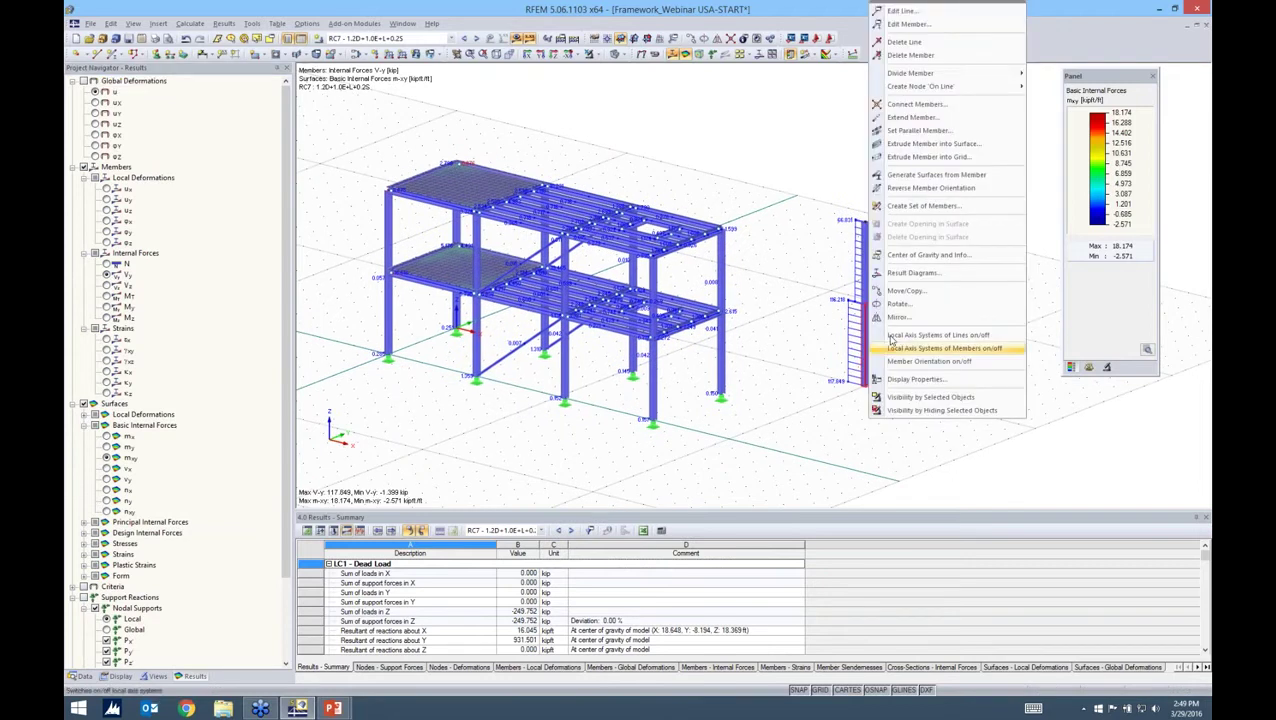
{"action": "left_click", "coordinate": [890, 349]}
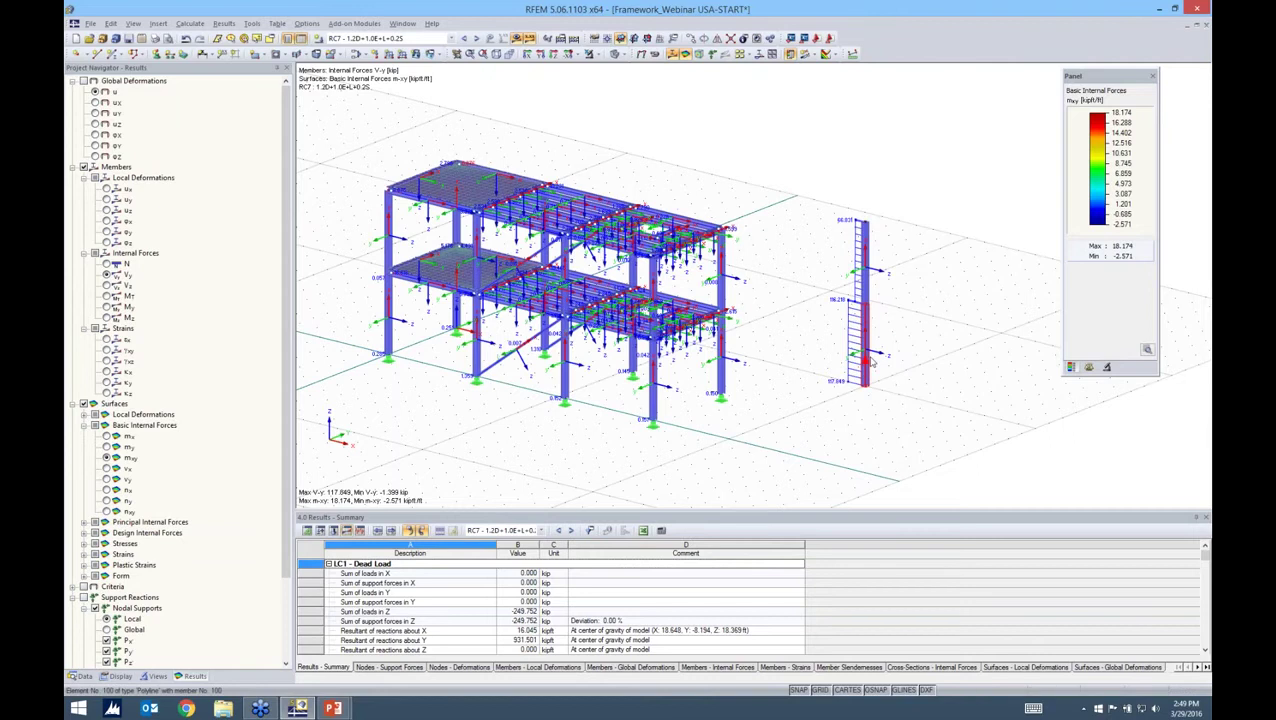
{"action": "scroll", "coordinate": [872, 364], "scroll_direction": "up", "scroll_amount": 2}
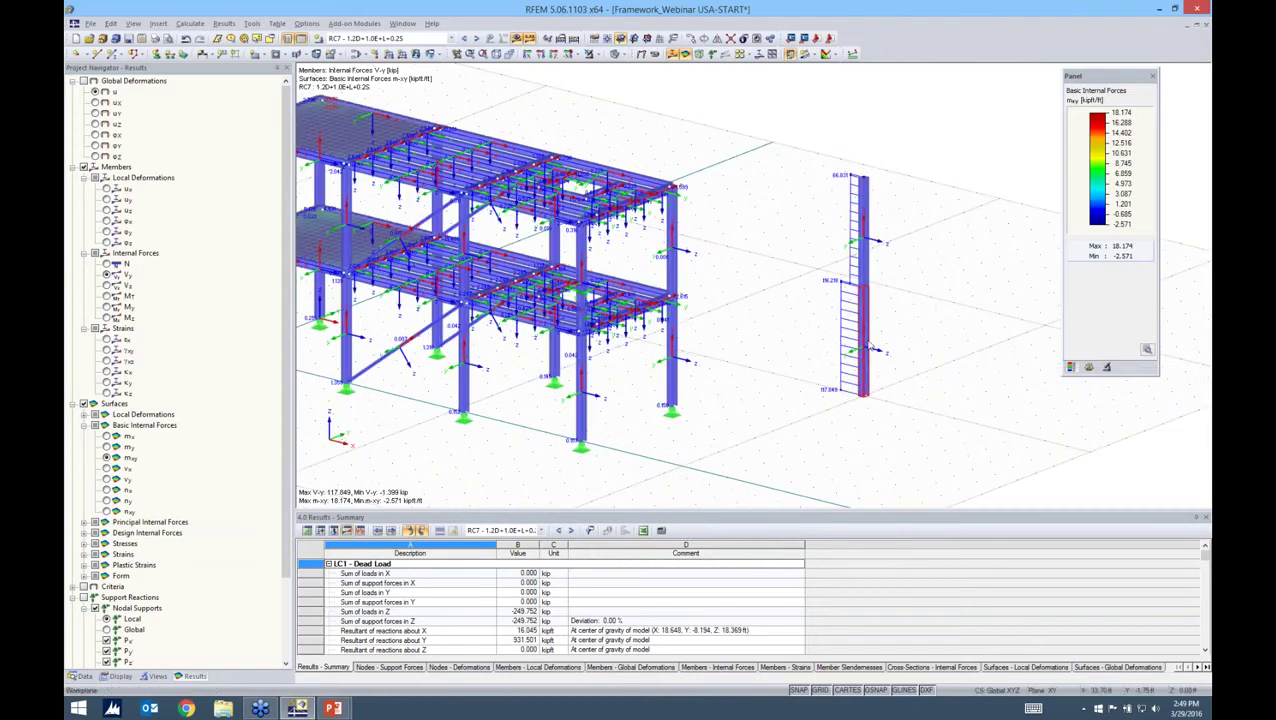
{"action": "right_click", "coordinate": [871, 345]}
{"action": "left_click", "coordinate": [882, 342]}
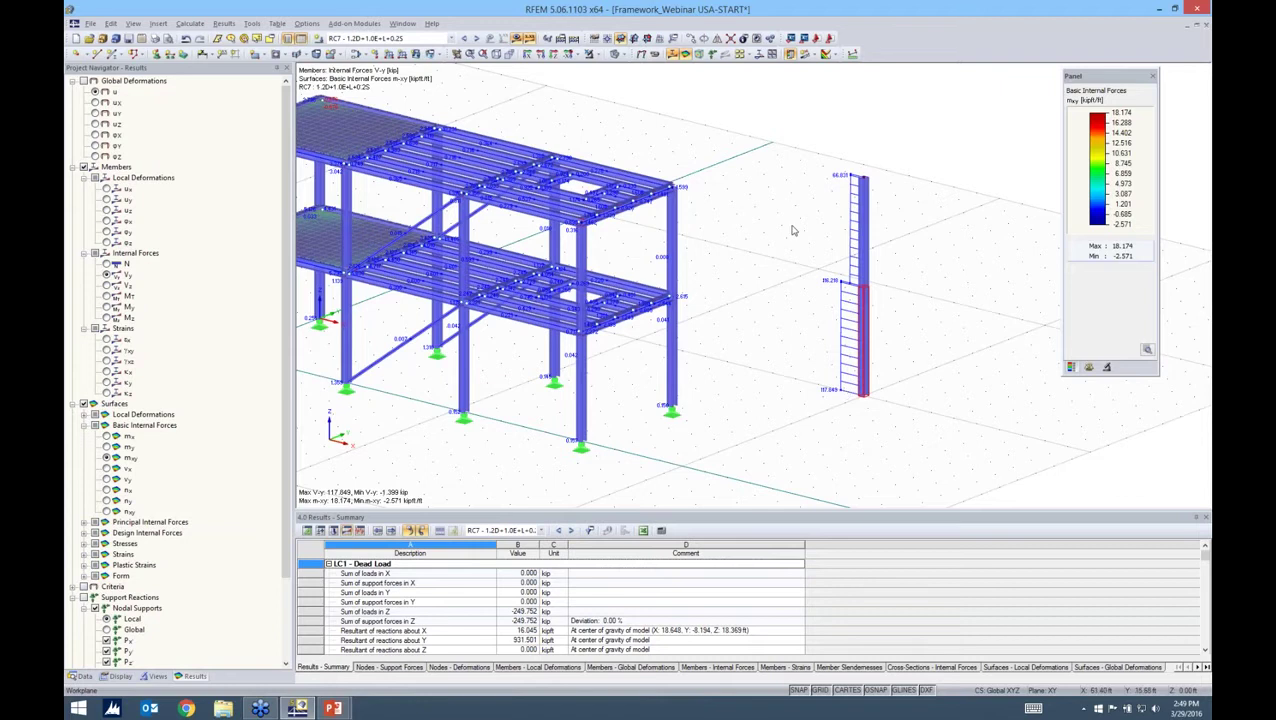
Step: Examine the result beam's V-y story shear diagram up close and switch the displayed member internal force to V-z
{"action": "middle_click_drag", "start_coordinate": [792, 230], "coordinate": [828, 265], "text": "ctrl"}
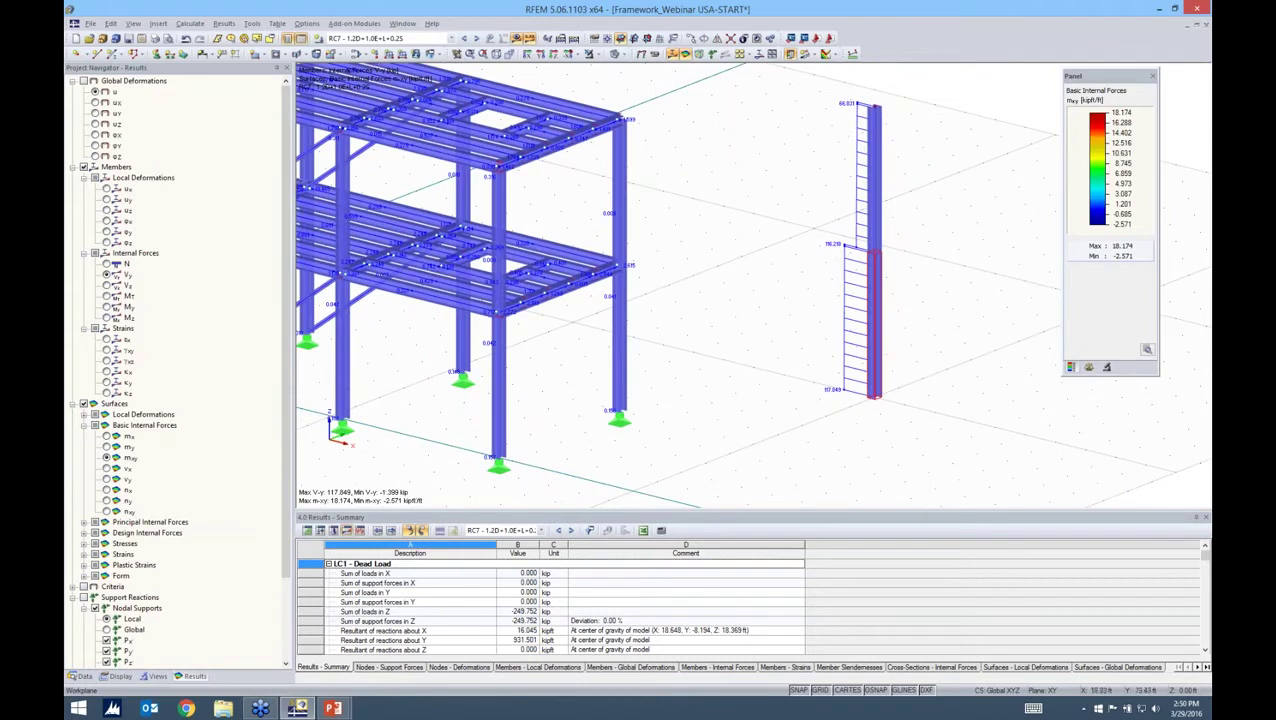
{"action": "middle_click_drag", "start_coordinate": [846, 108], "coordinate": [835, 128]}
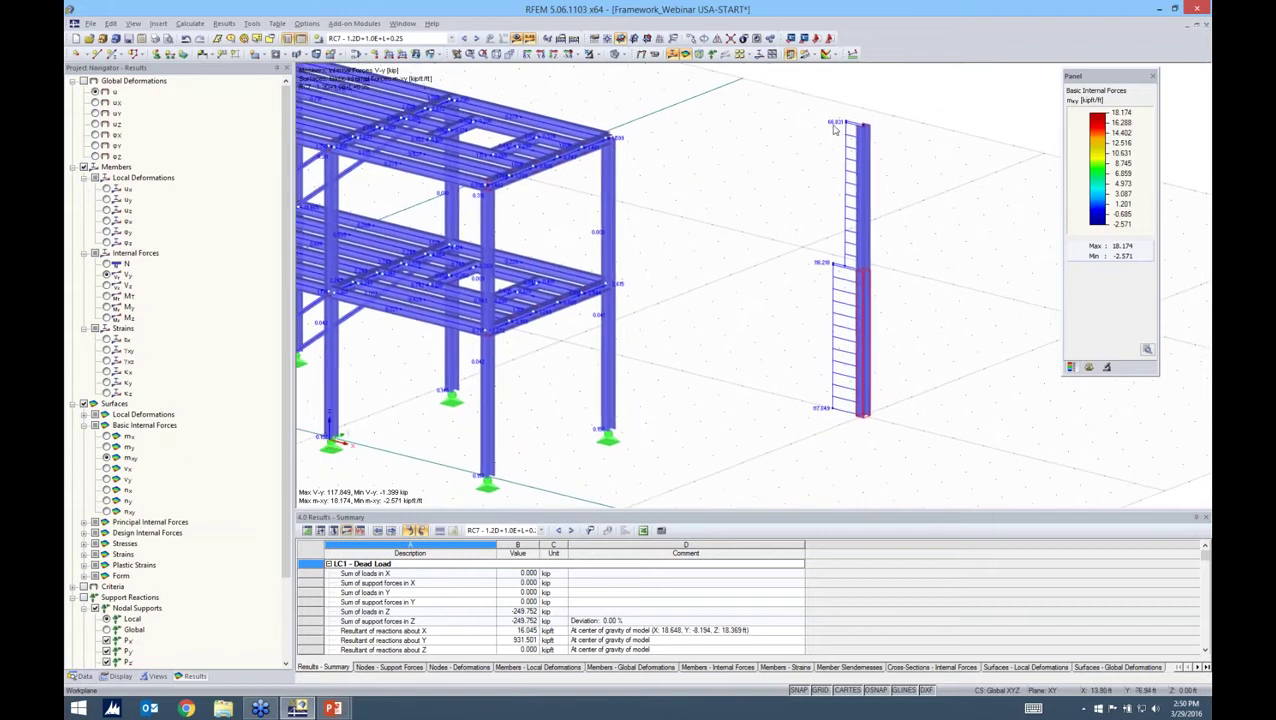
{"action": "left_click", "coordinate": [107, 286]}
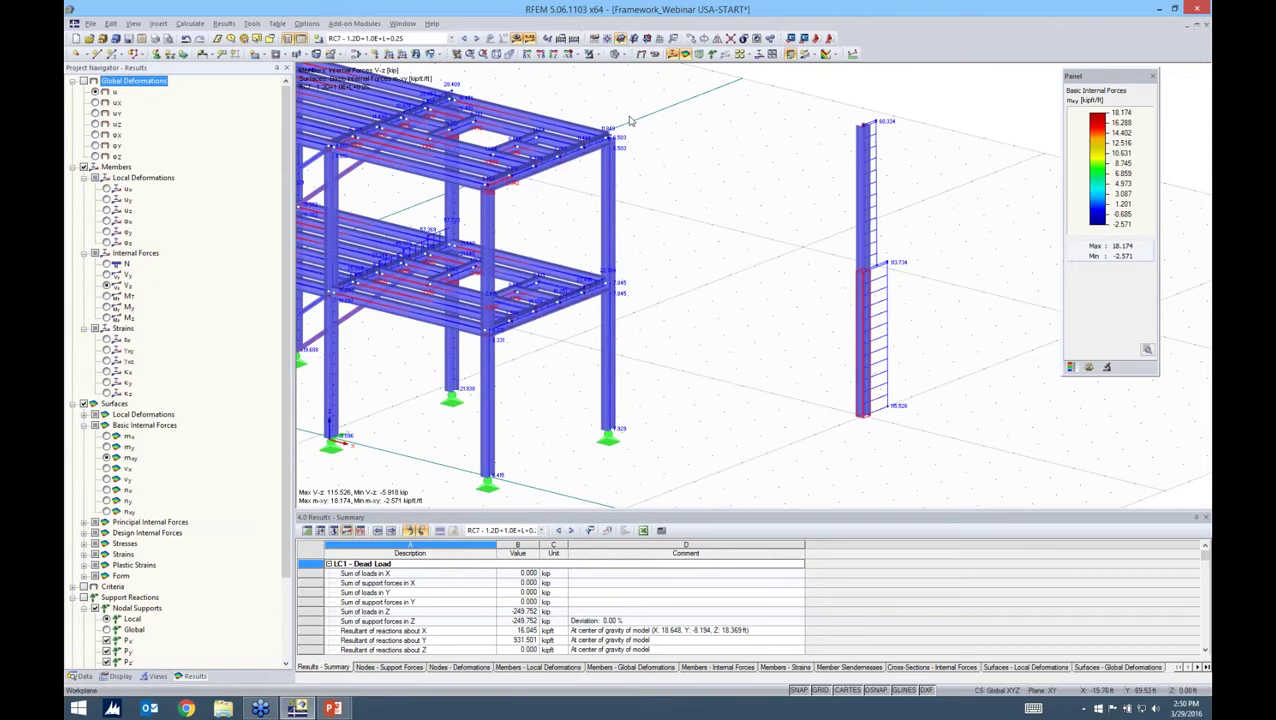
{"action": "middle_click_drag", "start_coordinate": [630, 120], "coordinate": [690, 150]}
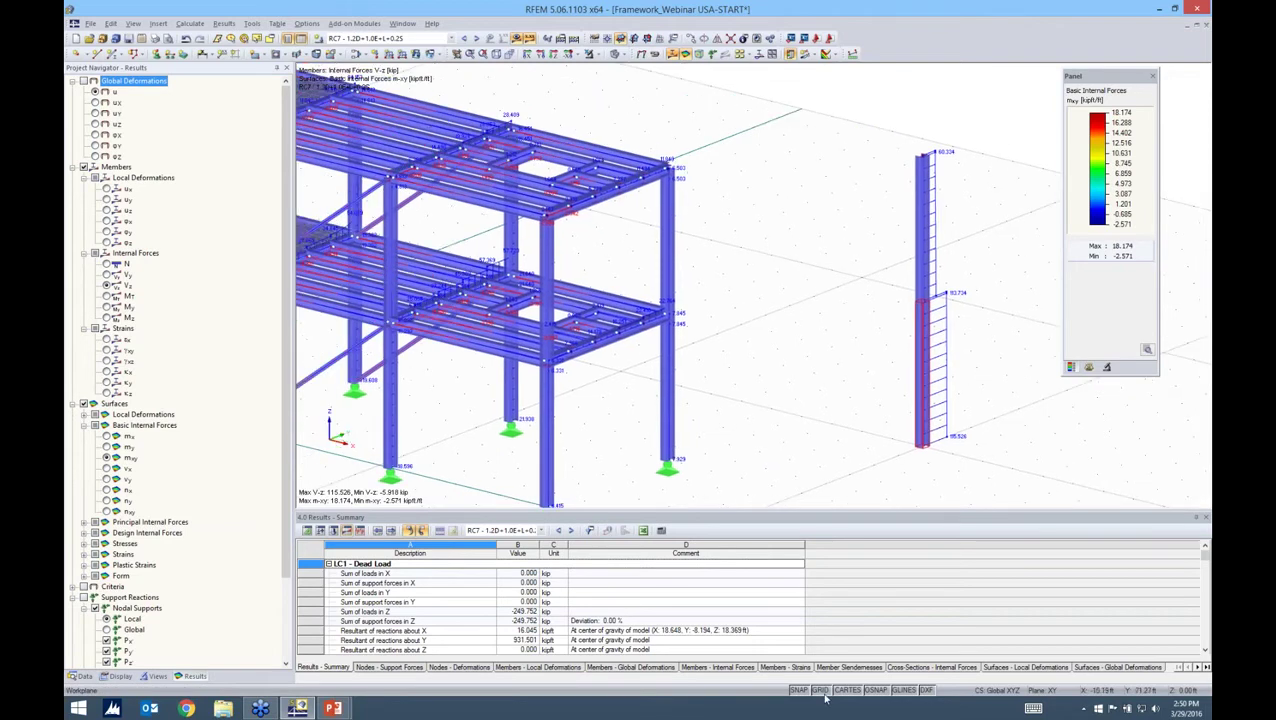
{"action": "scroll", "coordinate": [412, 159], "scroll_direction": "down", "scroll_amount": 3}
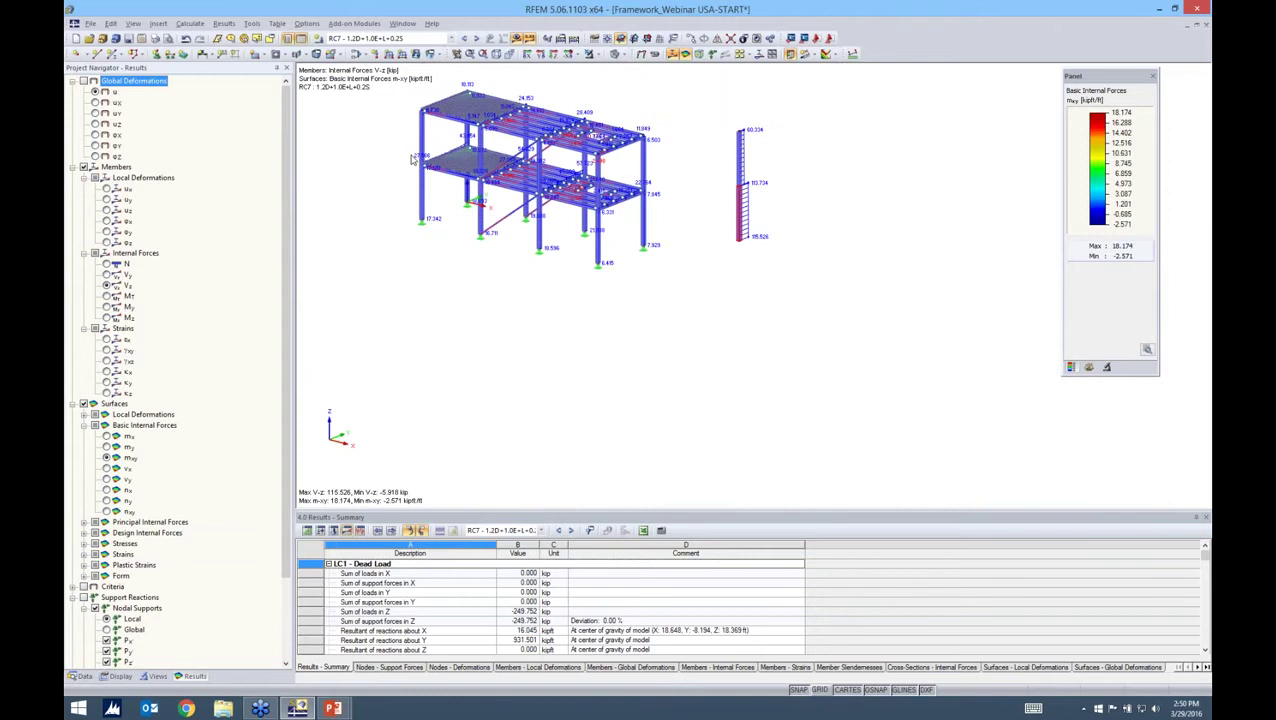
{"action": "middle_click_drag", "start_coordinate": [412, 159], "coordinate": [492, 209]}
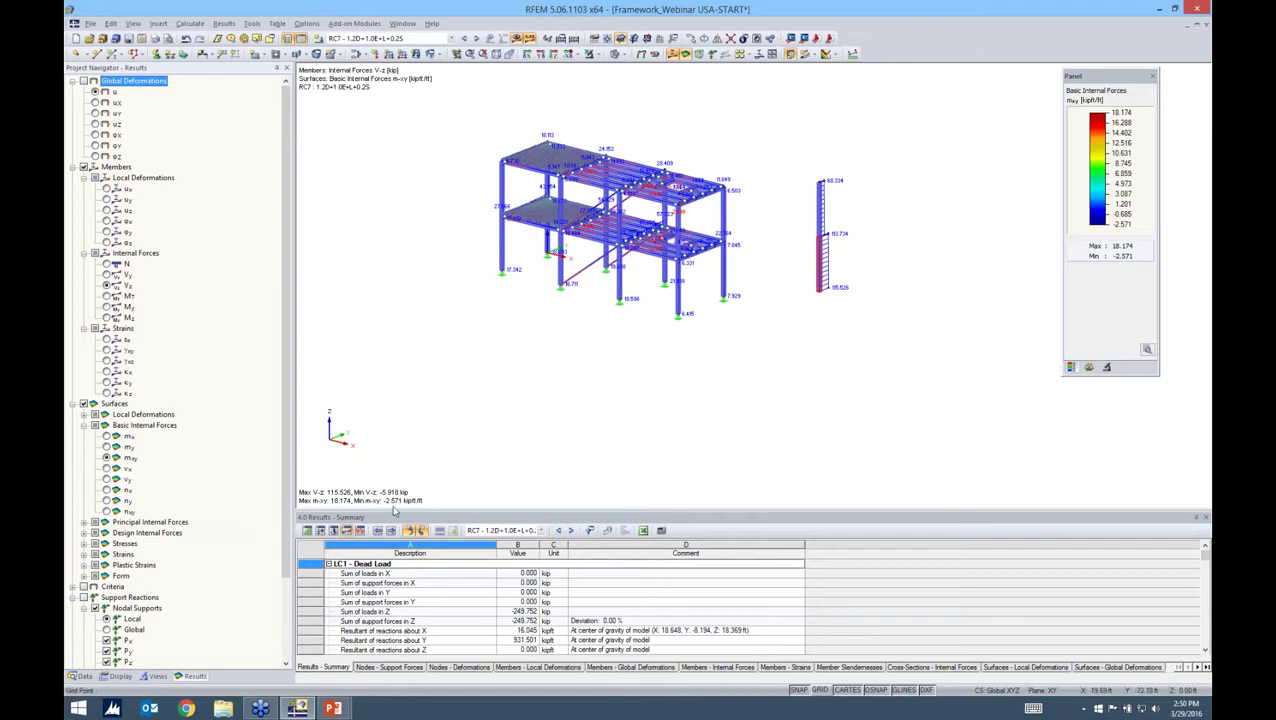
Step: Check the Story Shear and Drift slide in PowerPoint, return to RFEM and display the global deformations u for RC7
{"action": "key", "text": "alt+Tab"}
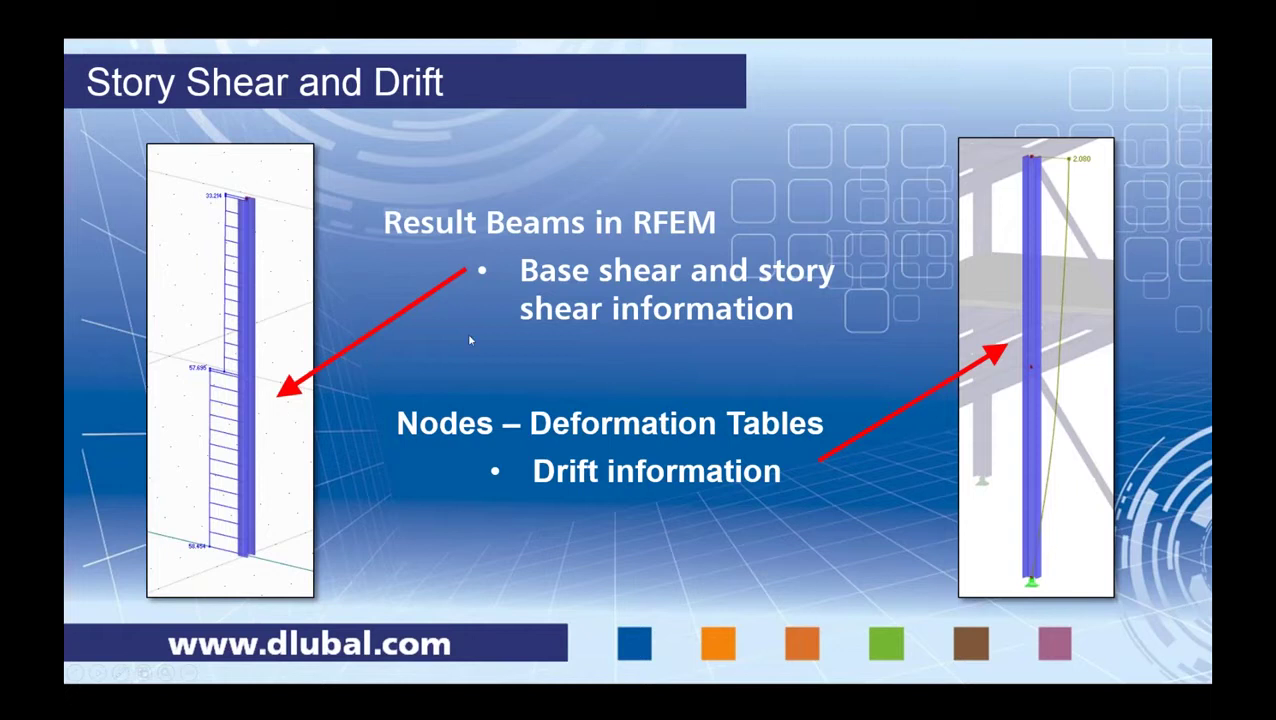
{"action": "key", "text": "alt+Tab"}
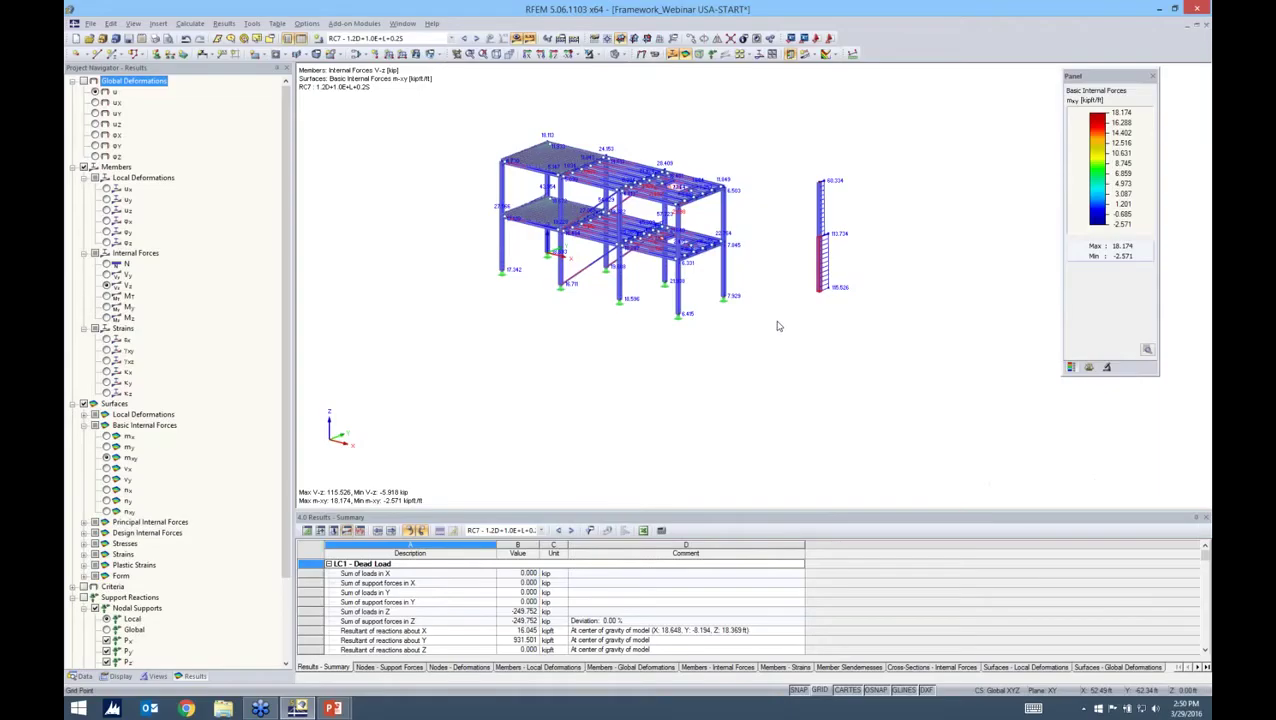
{"action": "left_click", "coordinate": [84, 81]}
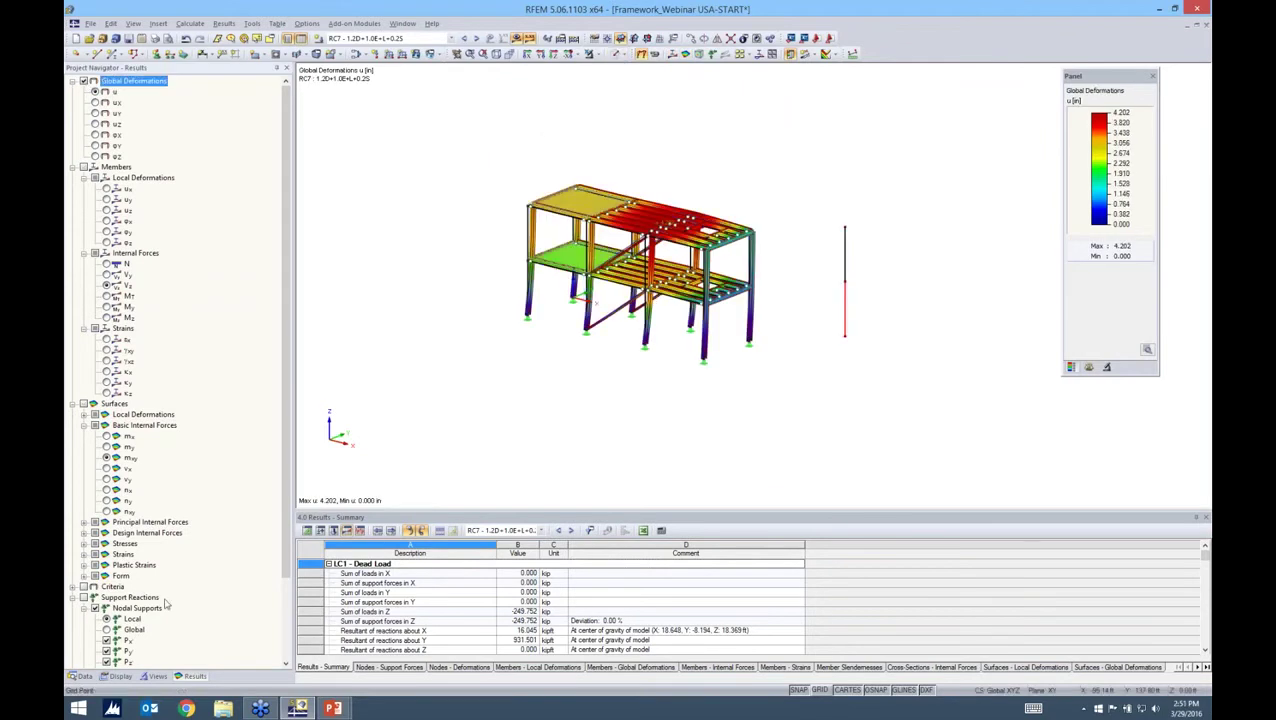
Step: Set the deformation display of members to Lines for a closer look at the frame
{"action": "left_click", "coordinate": [120, 676]}
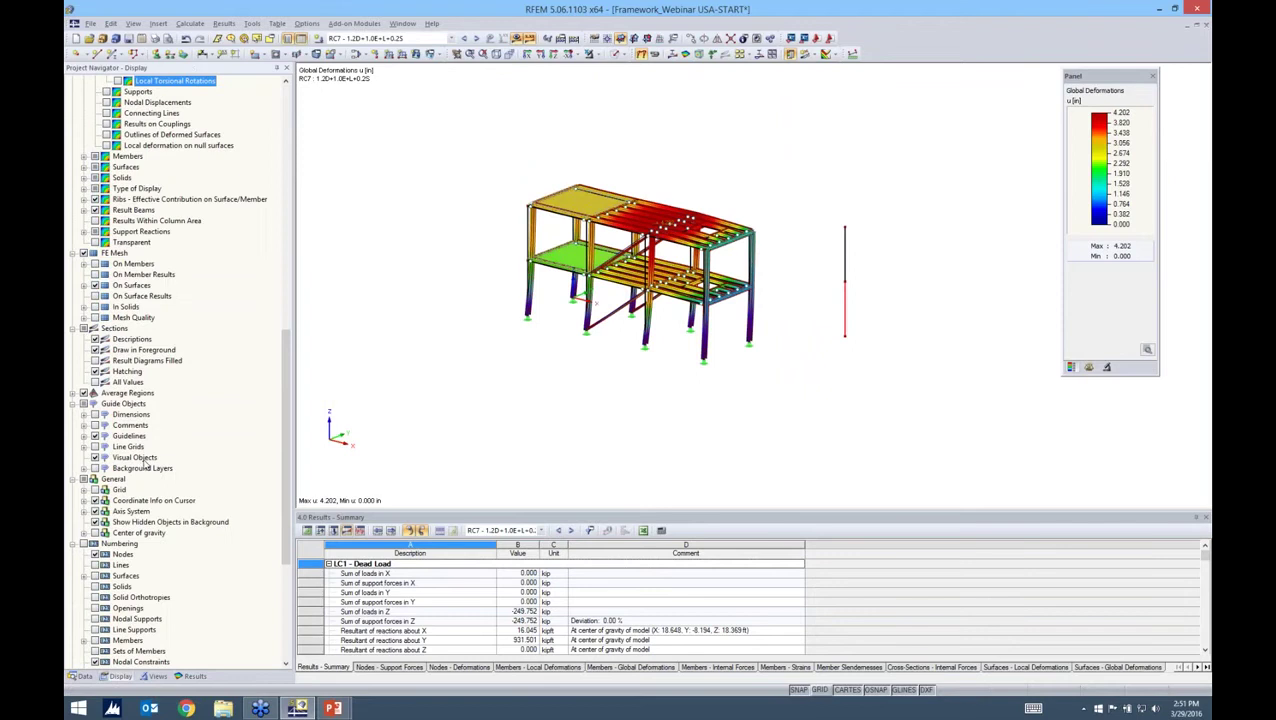
{"action": "scroll", "coordinate": [121, 177], "scroll_direction": "up", "scroll_amount": 1}
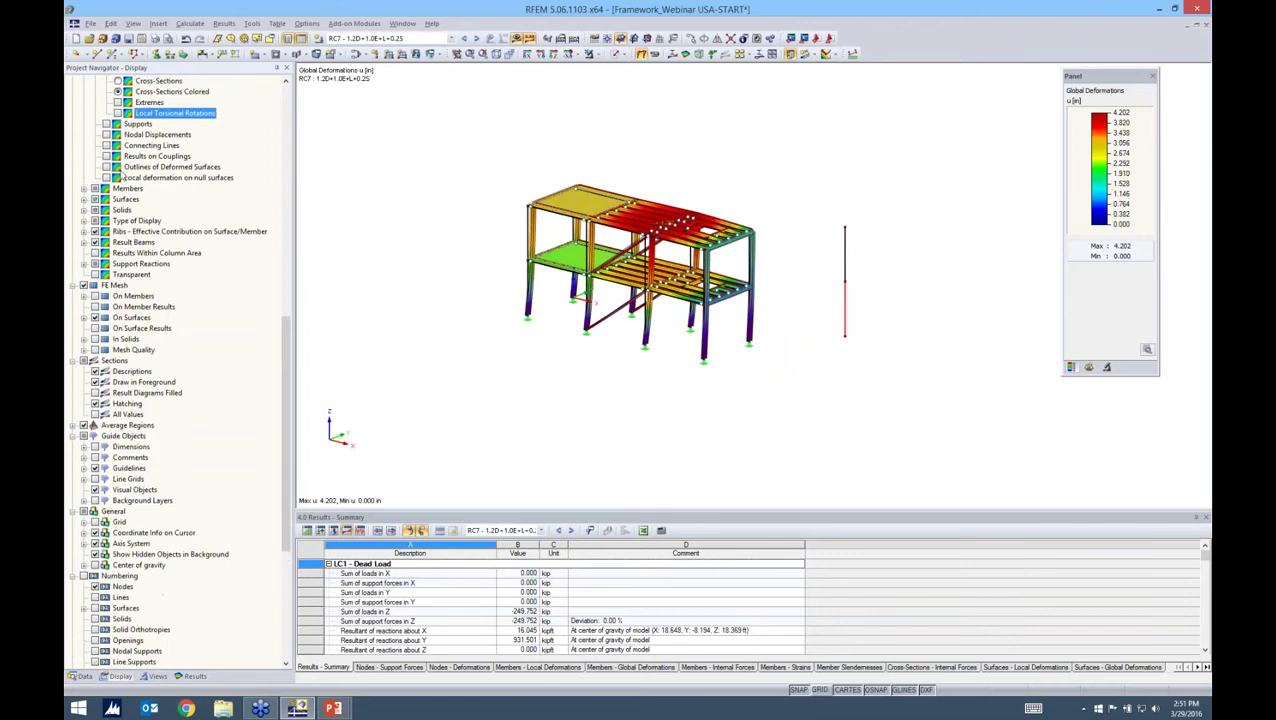
{"action": "scroll", "coordinate": [121, 177], "scroll_direction": "up", "scroll_amount": 3}
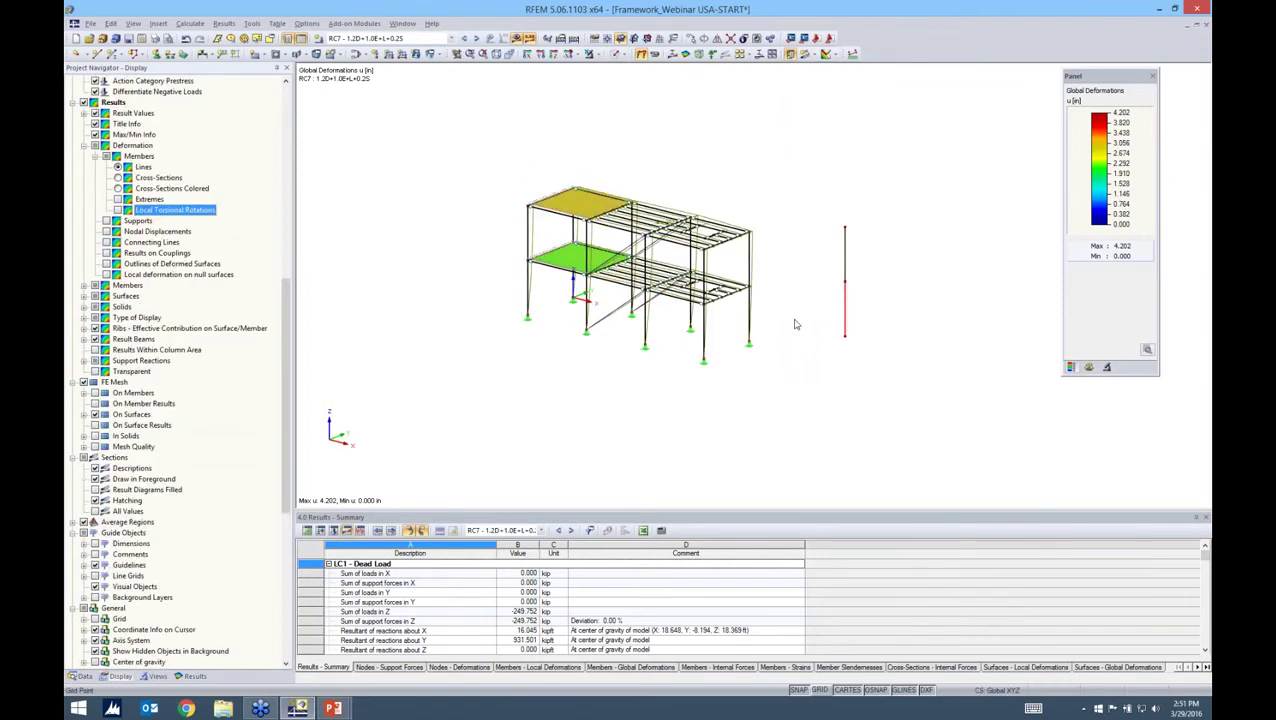
{"action": "scroll", "coordinate": [707, 200], "scroll_direction": "up", "scroll_amount": 1}
{"action": "scroll", "coordinate": [563, 313], "scroll_direction": "up", "scroll_amount": 1}
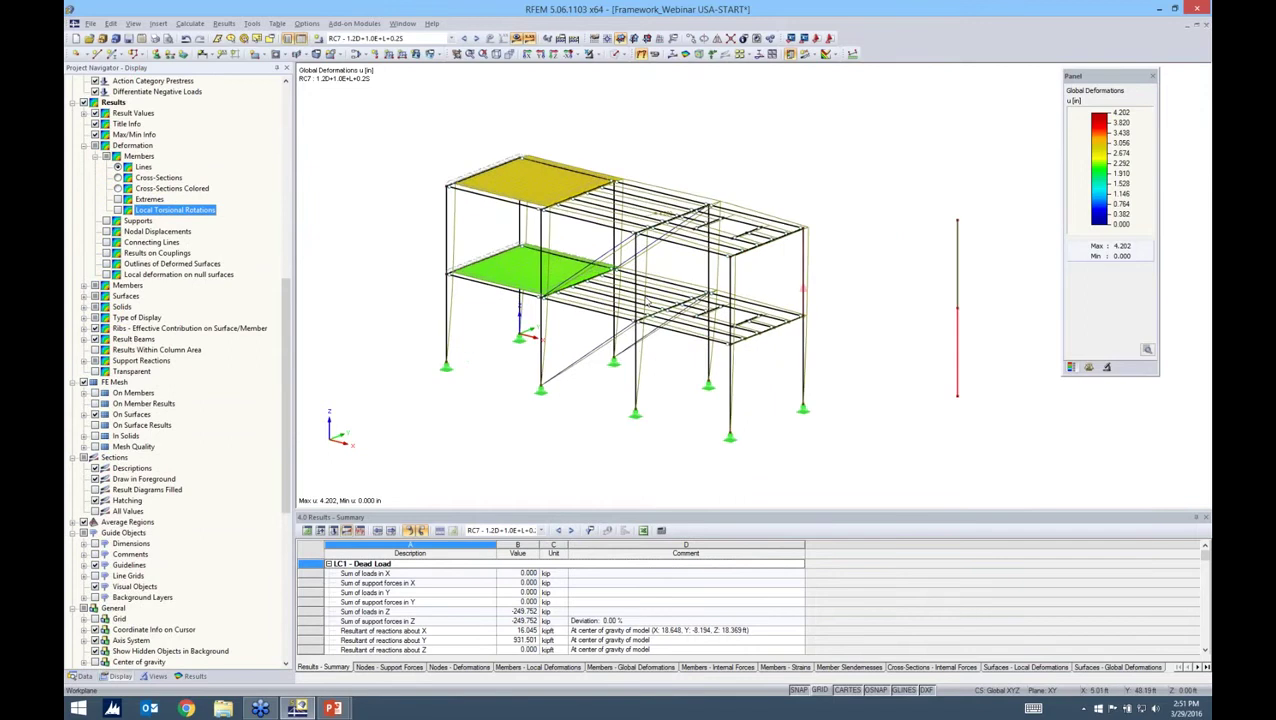
Step: Limit the deformation diagrams to members 2,6,12,24,42,54,86,98, and switch the filter to members 1,5,11,23,41,53,85,97
{"action": "left_click", "coordinate": [1107, 367]}
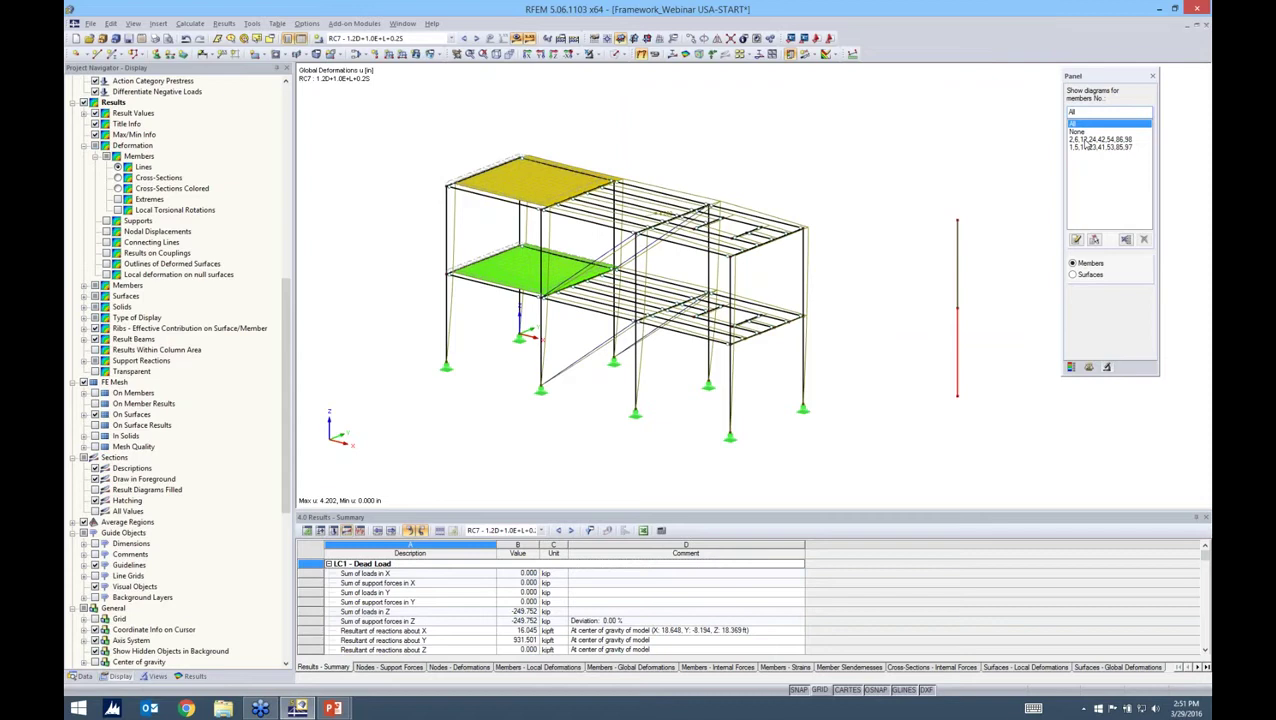
{"action": "left_click", "coordinate": [1087, 140]}
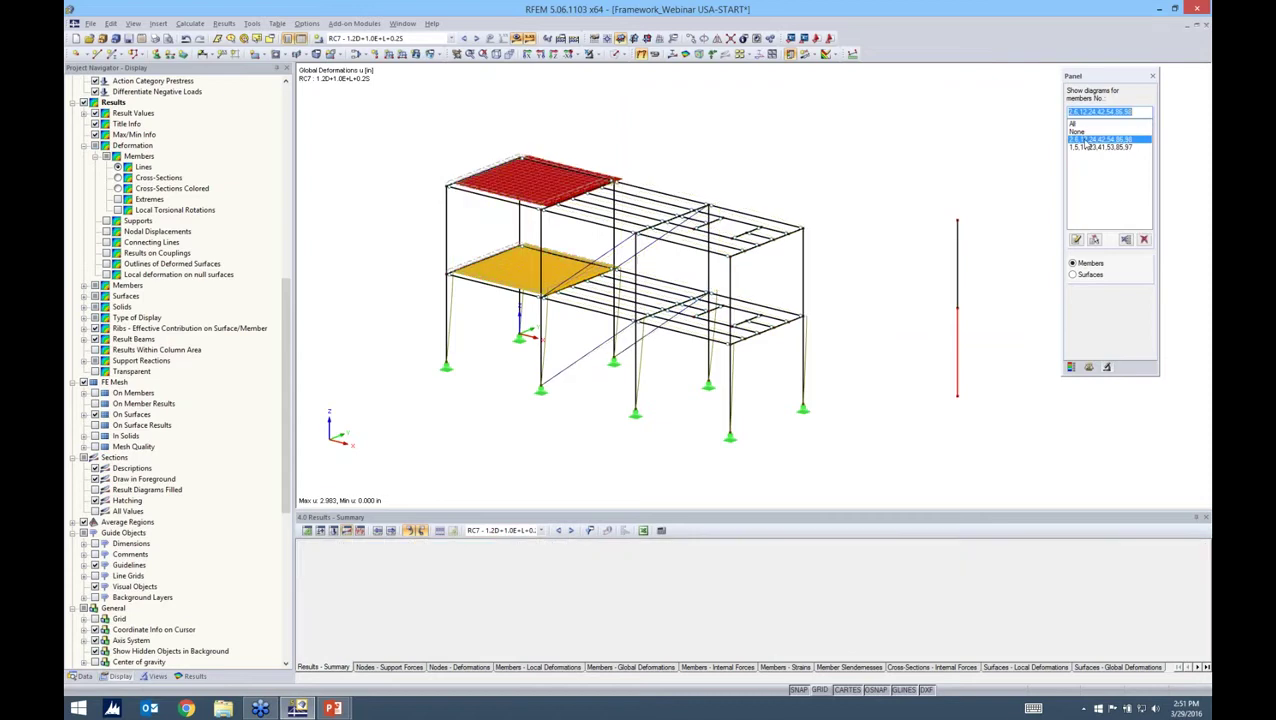
{"action": "left_click", "coordinate": [1087, 147]}
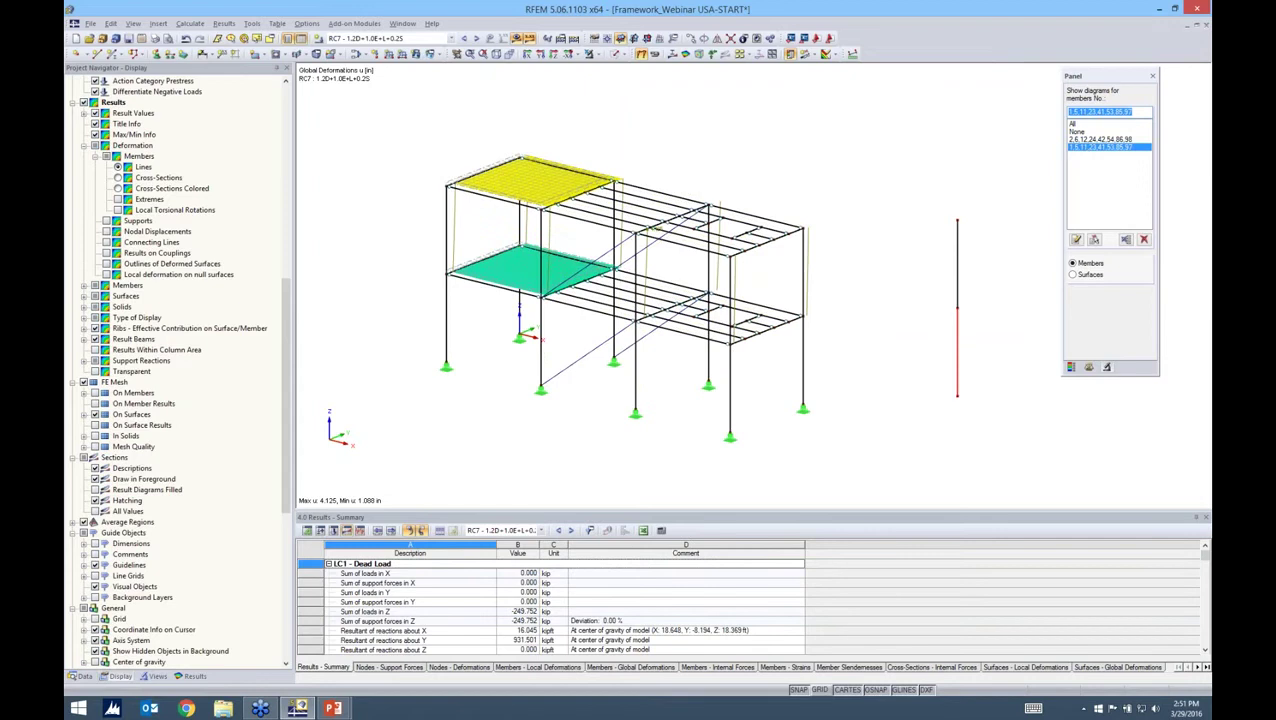
{"action": "middle_click_drag", "start_coordinate": [812, 300], "coordinate": [718, 258], "text": "ctrl"}
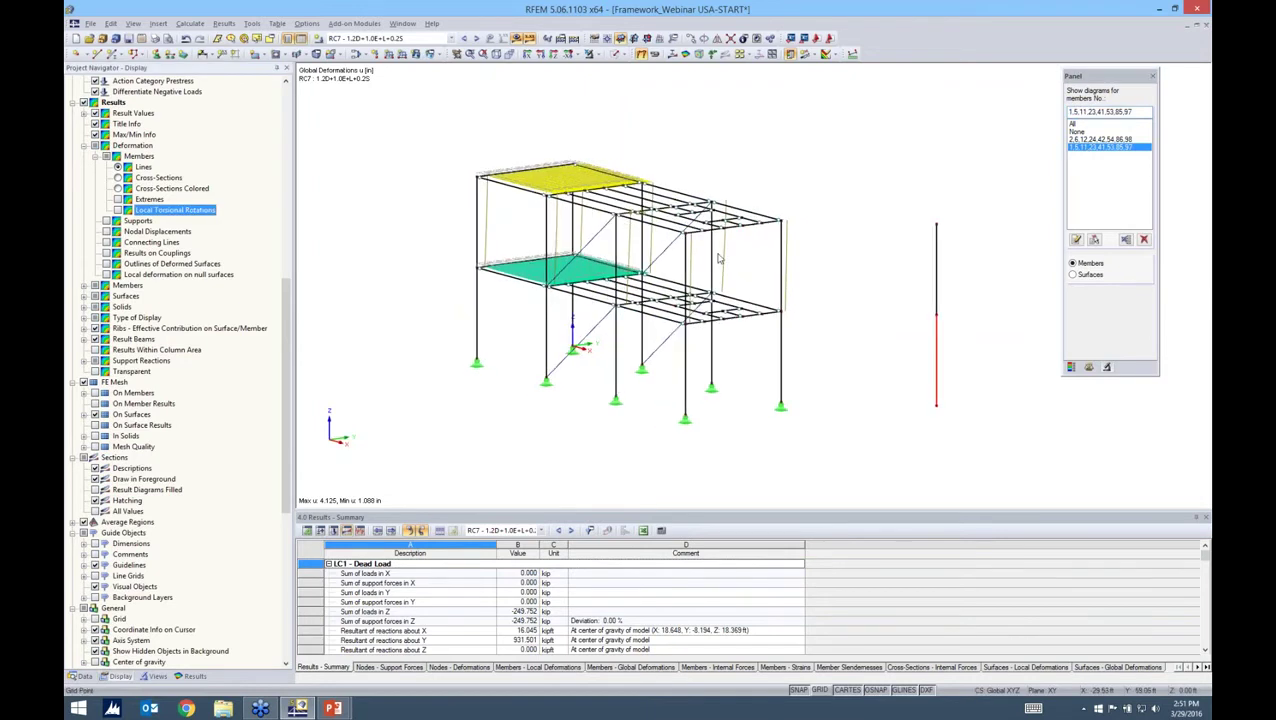
{"action": "scroll", "coordinate": [736, 252], "scroll_direction": "up", "scroll_amount": 2}
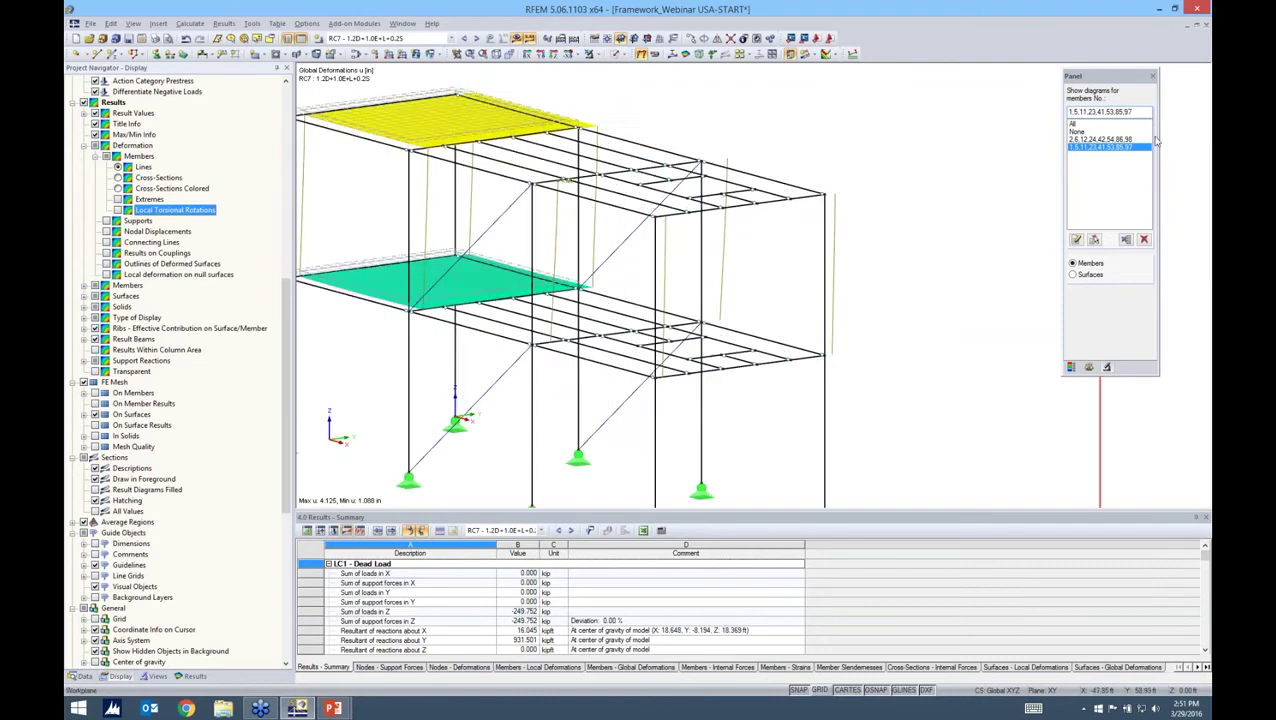
Step: Compare the deformations of members 2,6,12,24,42,54,86,98 with those of members 1,5,11,23,41,53,85,97, leaving the latter group displayed
{"action": "left_click", "coordinate": [1112, 139]}
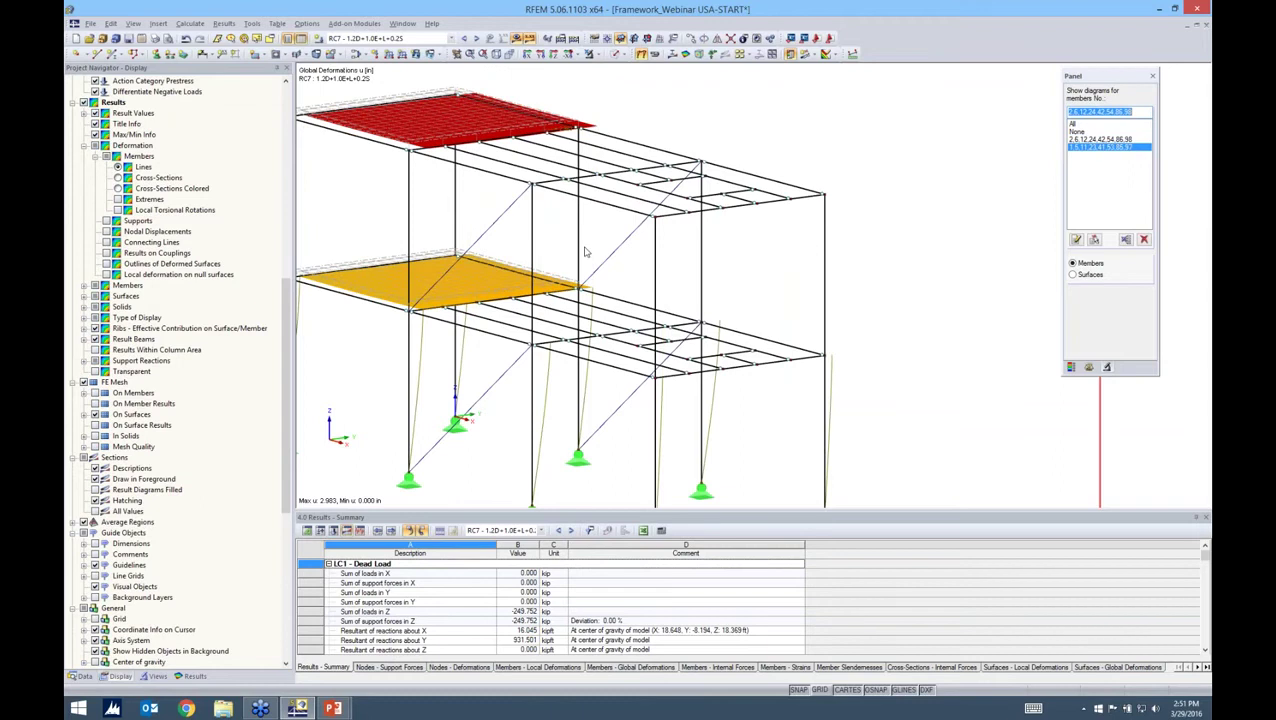
{"action": "left_click", "coordinate": [175, 209]}
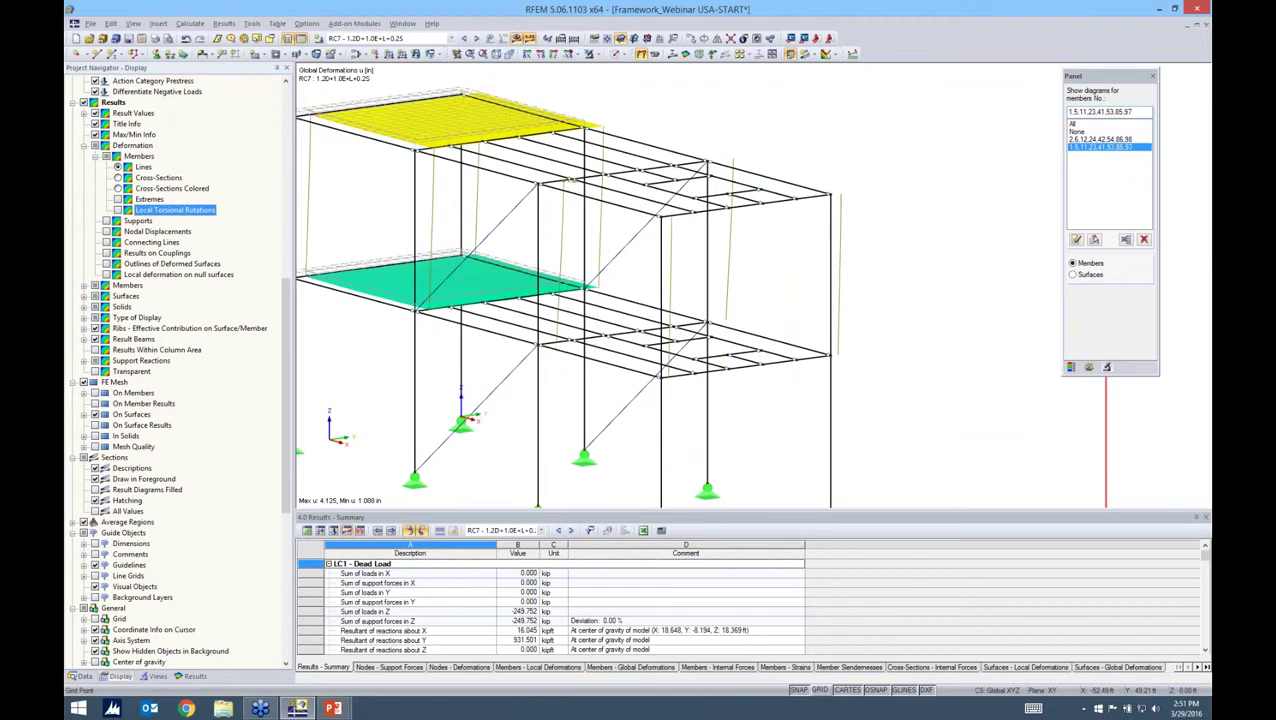
{"action": "middle_click_drag", "start_coordinate": [600, 298], "coordinate": [605, 257], "text": "ctrl"}
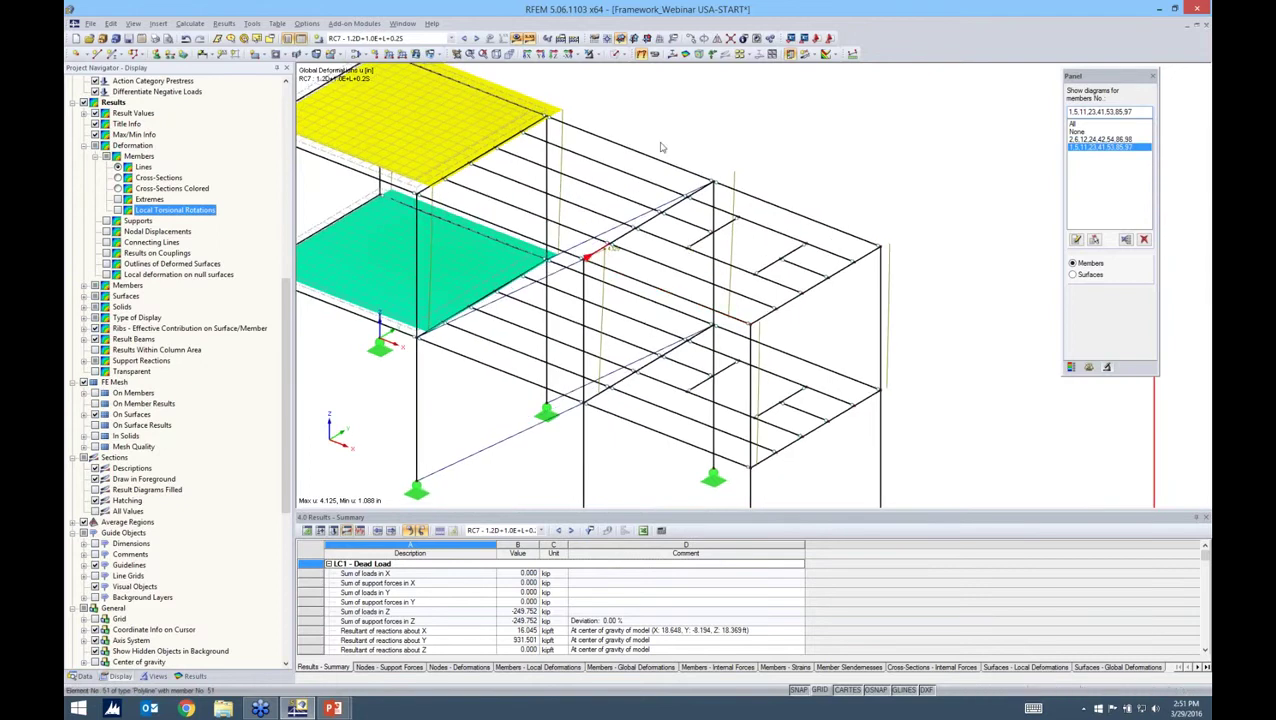
{"action": "middle_click_drag", "start_coordinate": [601, 498], "coordinate": [605, 390]}
{"action": "scroll", "coordinate": [646, 400], "scroll_direction": "down", "scroll_amount": 2}
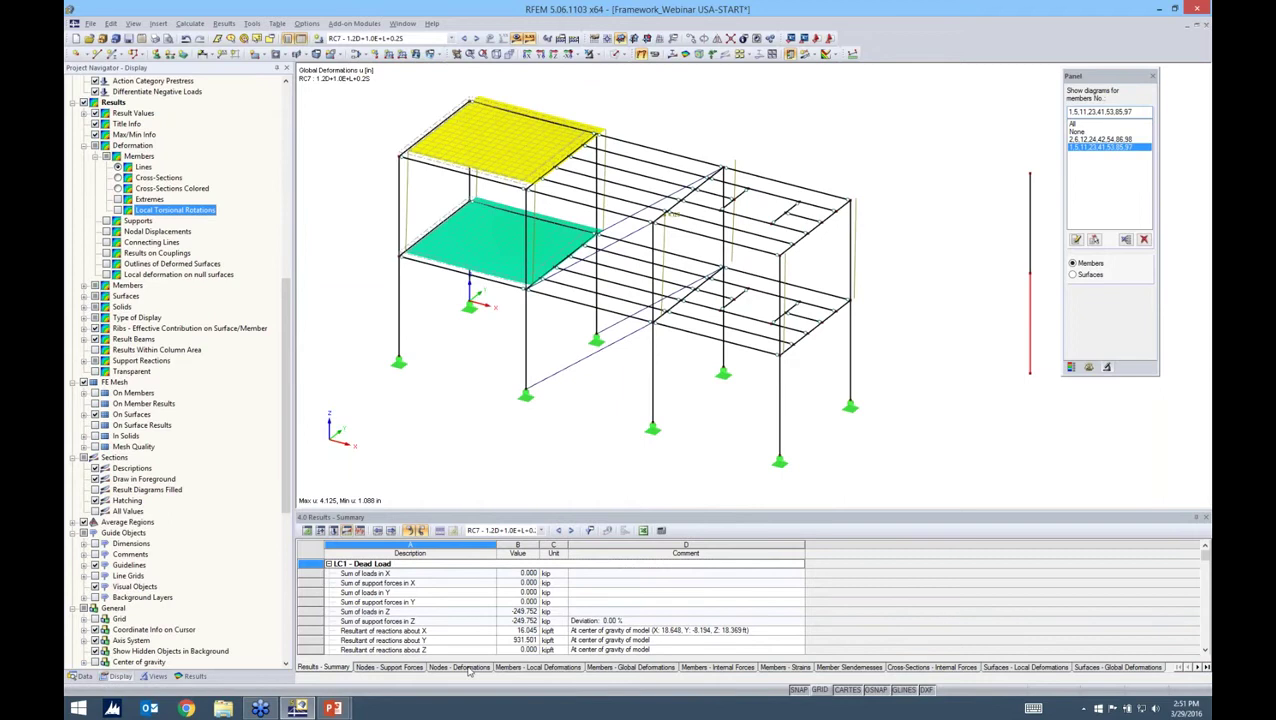
Step: Show the nodal deformations table for RC7 and enlarge the results table area
{"action": "left_click", "coordinate": [462, 667]}
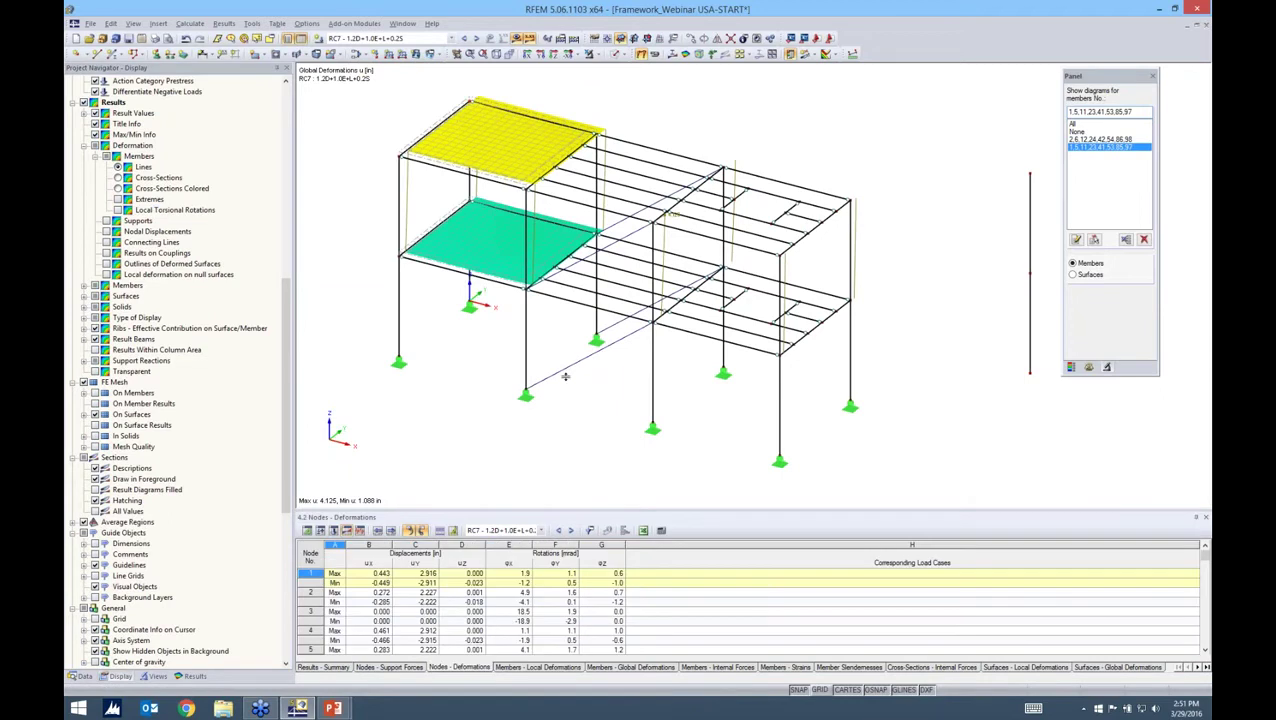
{"action": "left_click_drag", "start_coordinate": [565, 376], "coordinate": [565, 378]}
{"action": "middle_click_drag", "start_coordinate": [672, 214], "coordinate": [671, 255], "text": "ctrl"}
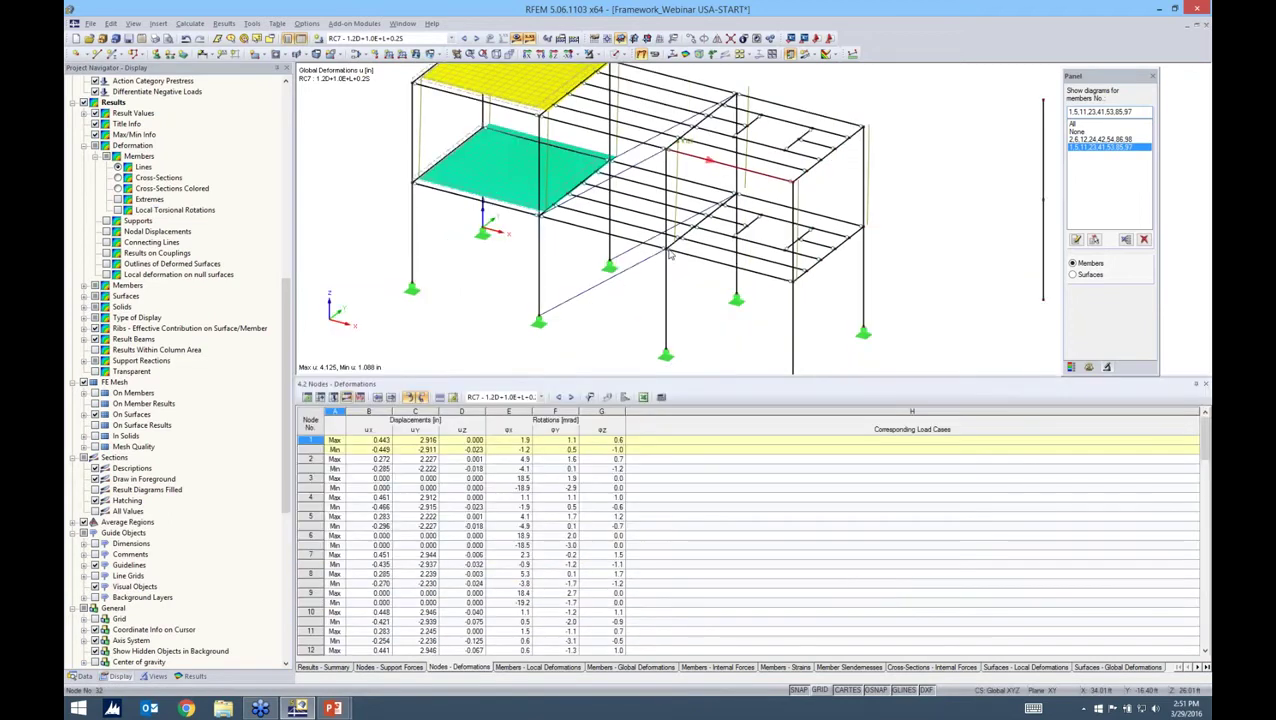
Step: Restrict the nodal deformations table to the selected column's nodes 32, 33 and 34, and show node numbers in the model
{"action": "left_click", "coordinate": [667, 354]}
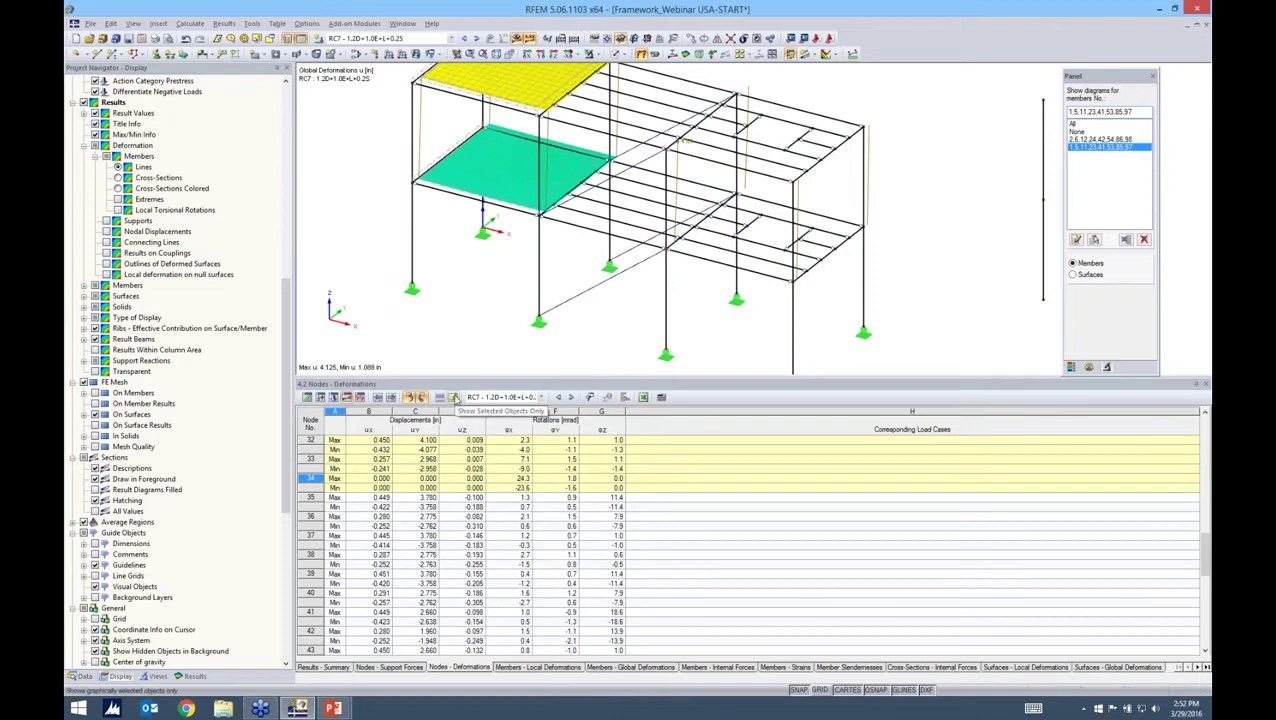
{"action": "left_click", "coordinate": [453, 398]}
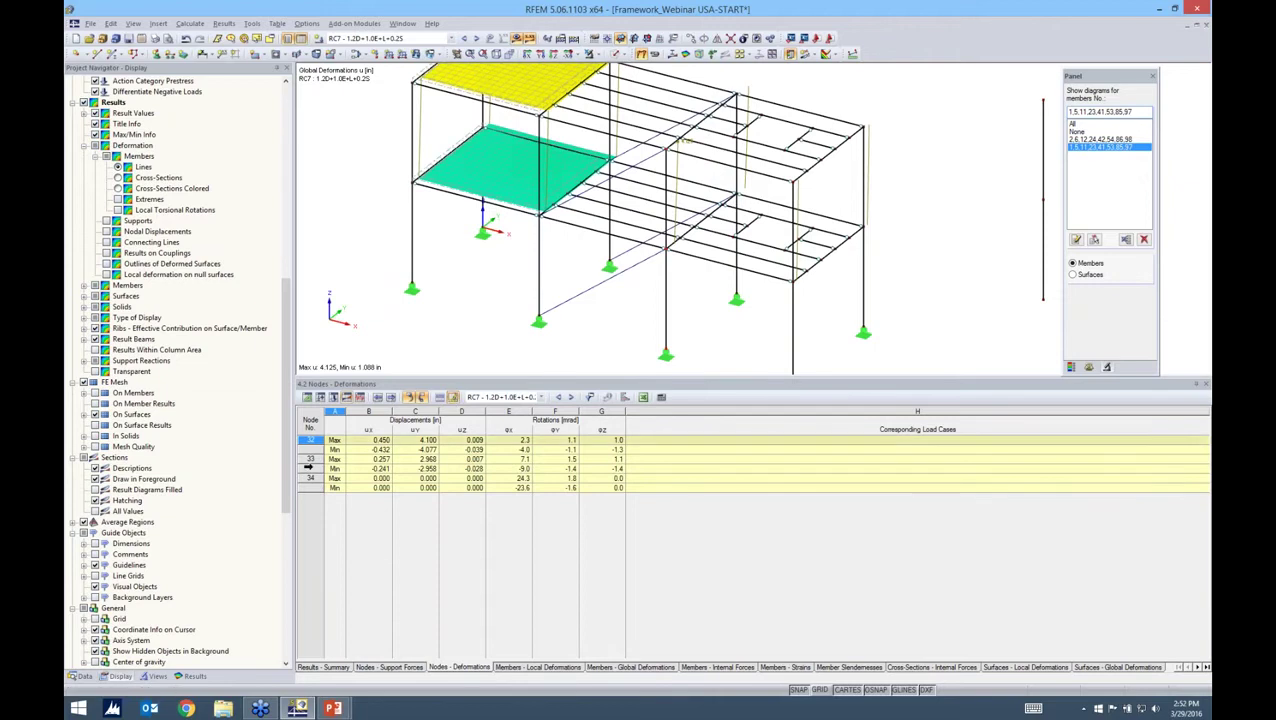
{"action": "left_click", "coordinate": [309, 467]}
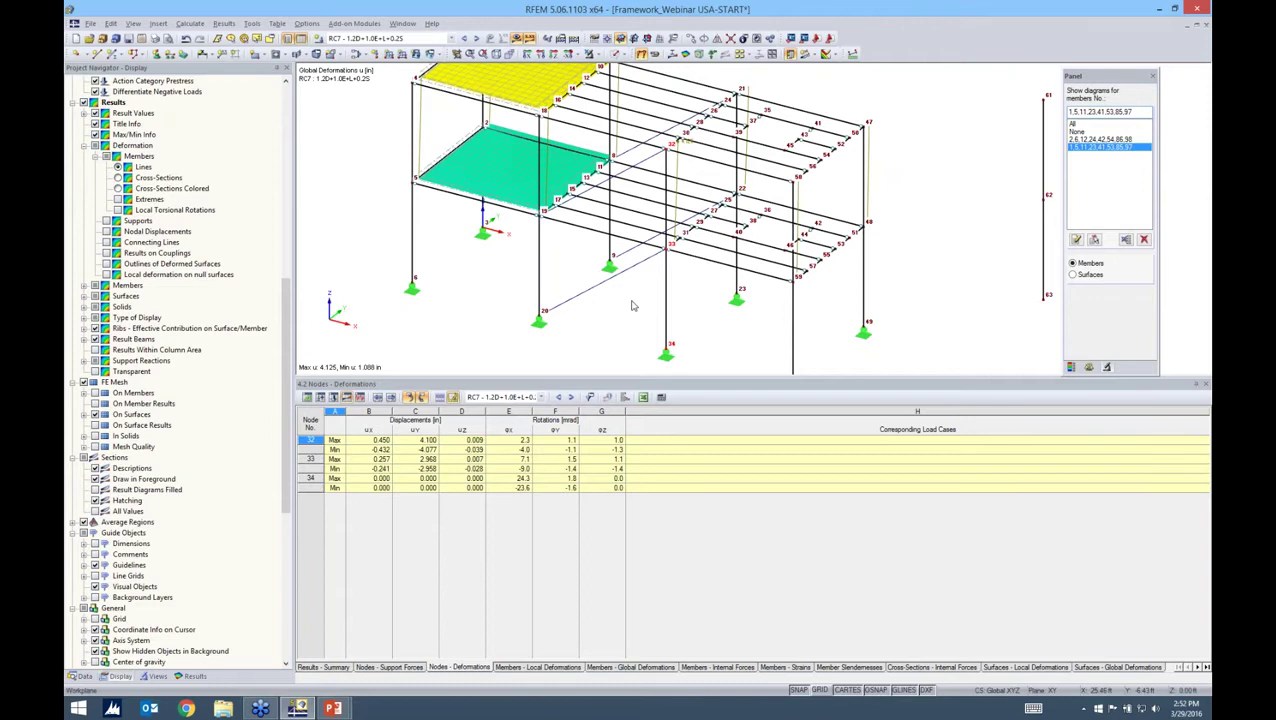
{"action": "middle_click_drag", "start_coordinate": [632, 305], "coordinate": [634, 304], "text": "ctrl"}
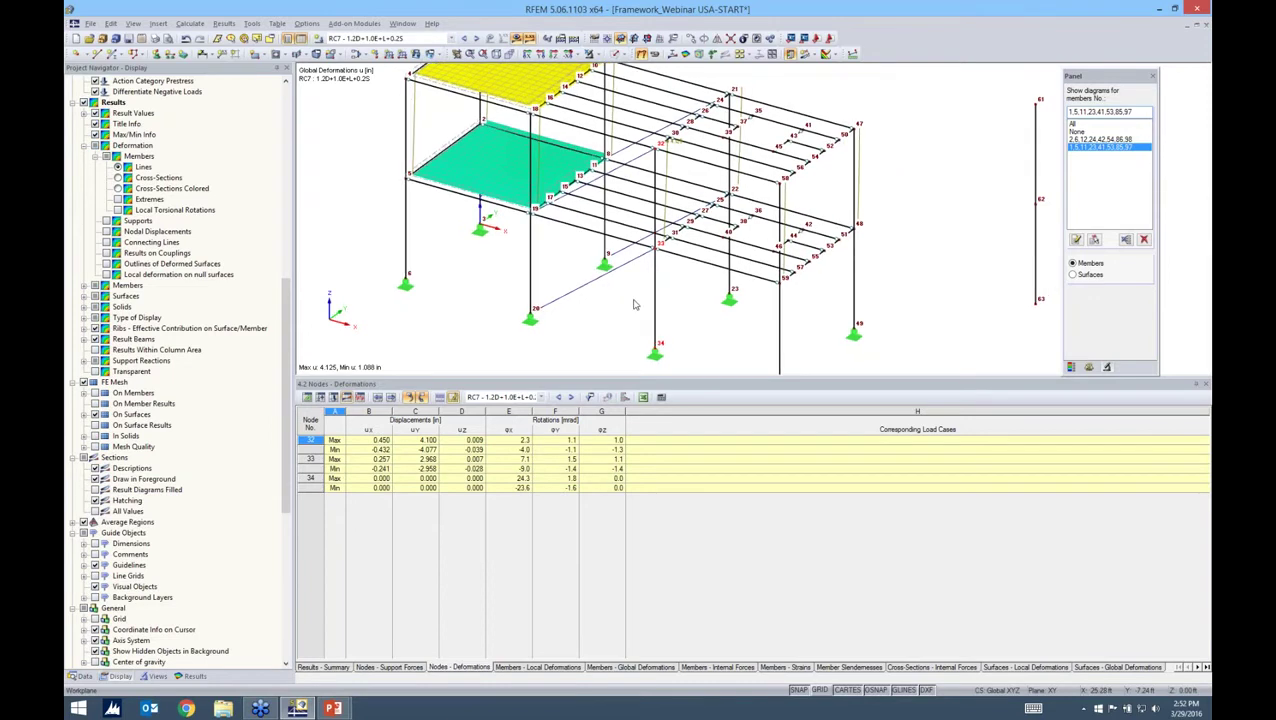
Step: Switch to PowerPoint and advance from the Story Shear and Drift slide to the Scaling of Forces slide
{"action": "key", "text": "alt+Tab"}
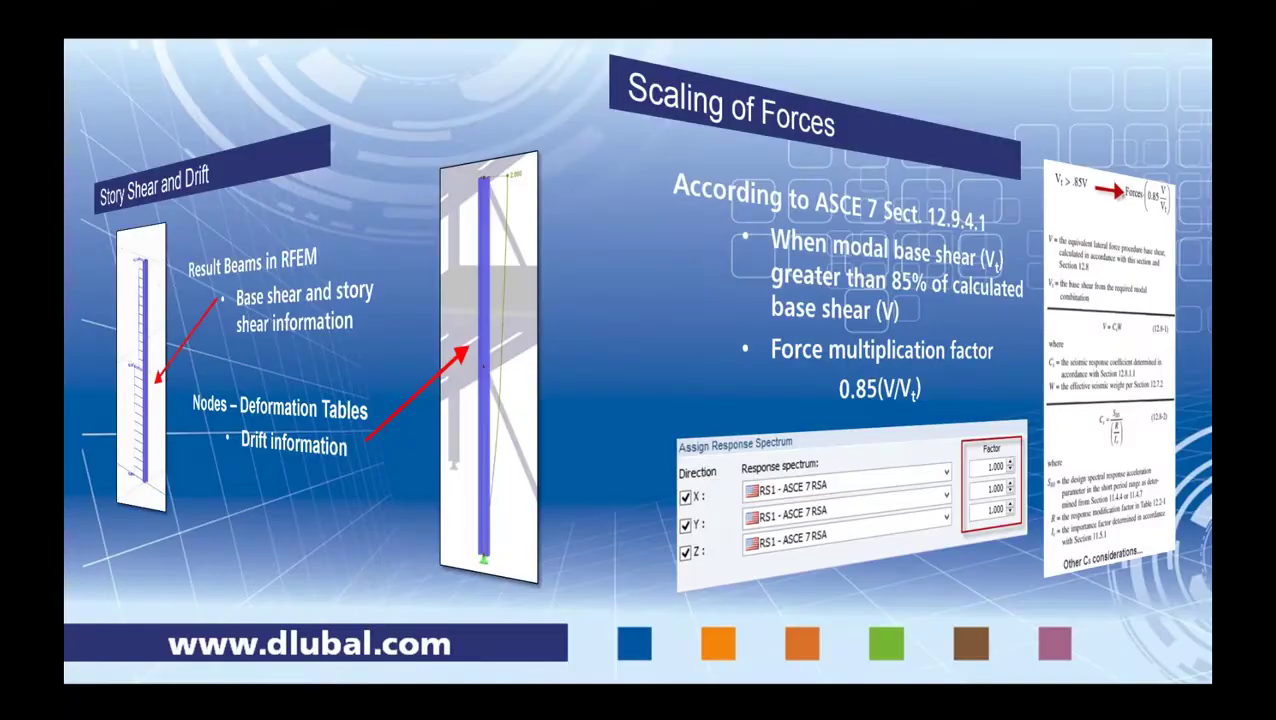
{"action": "left_click", "coordinate": [465, 253]}
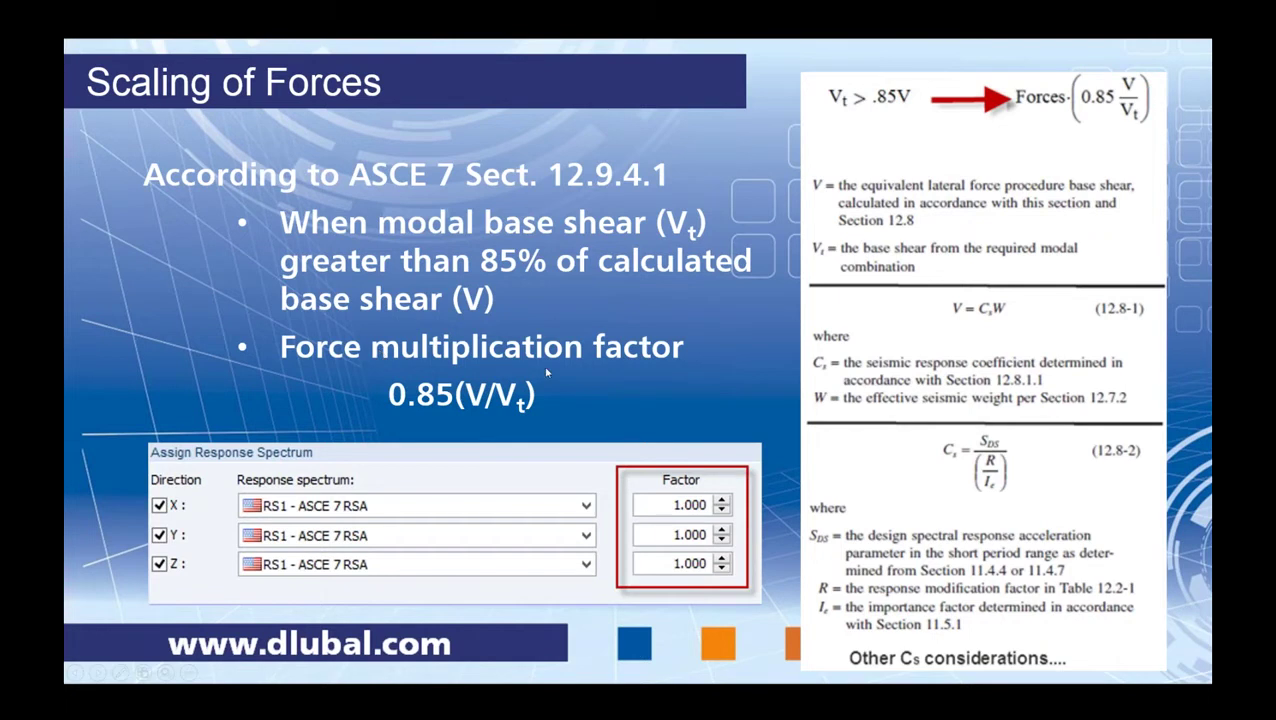
Step: Return to RFEM and display the V-z internal forces for all members instead of the global deformations
{"action": "key", "text": "alt+Tab"}
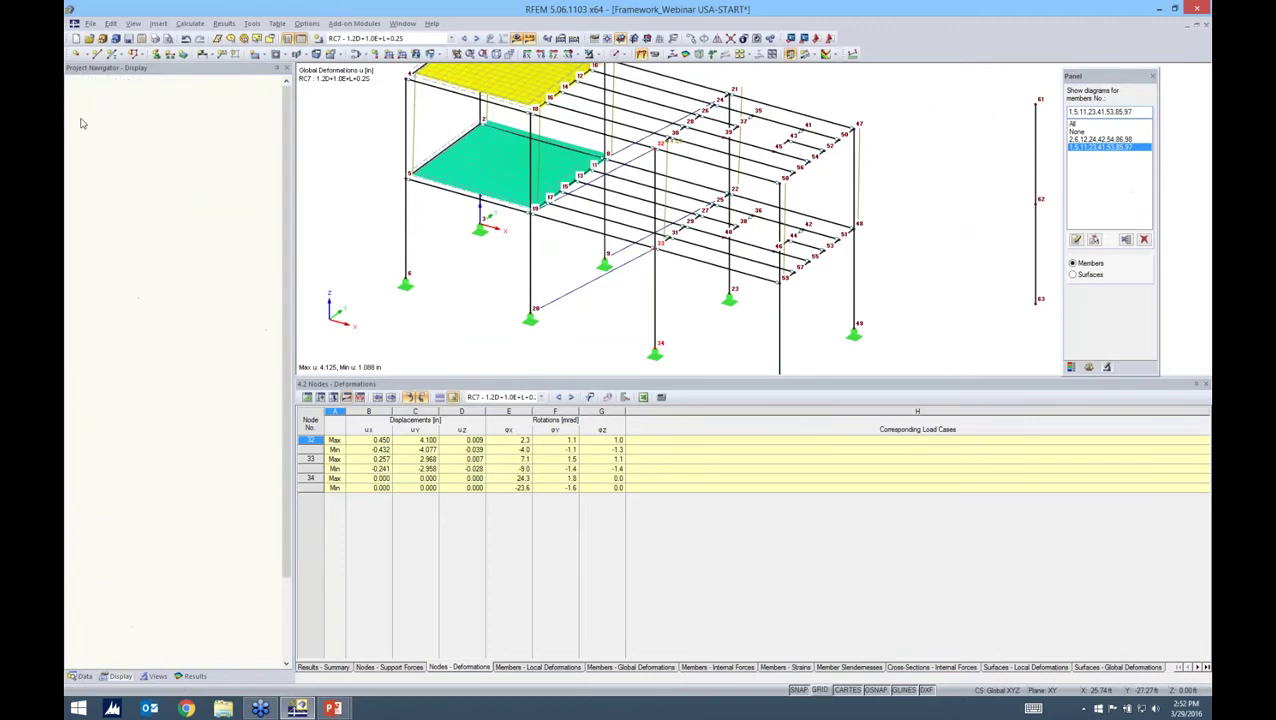
{"action": "left_click", "coordinate": [84, 167]}
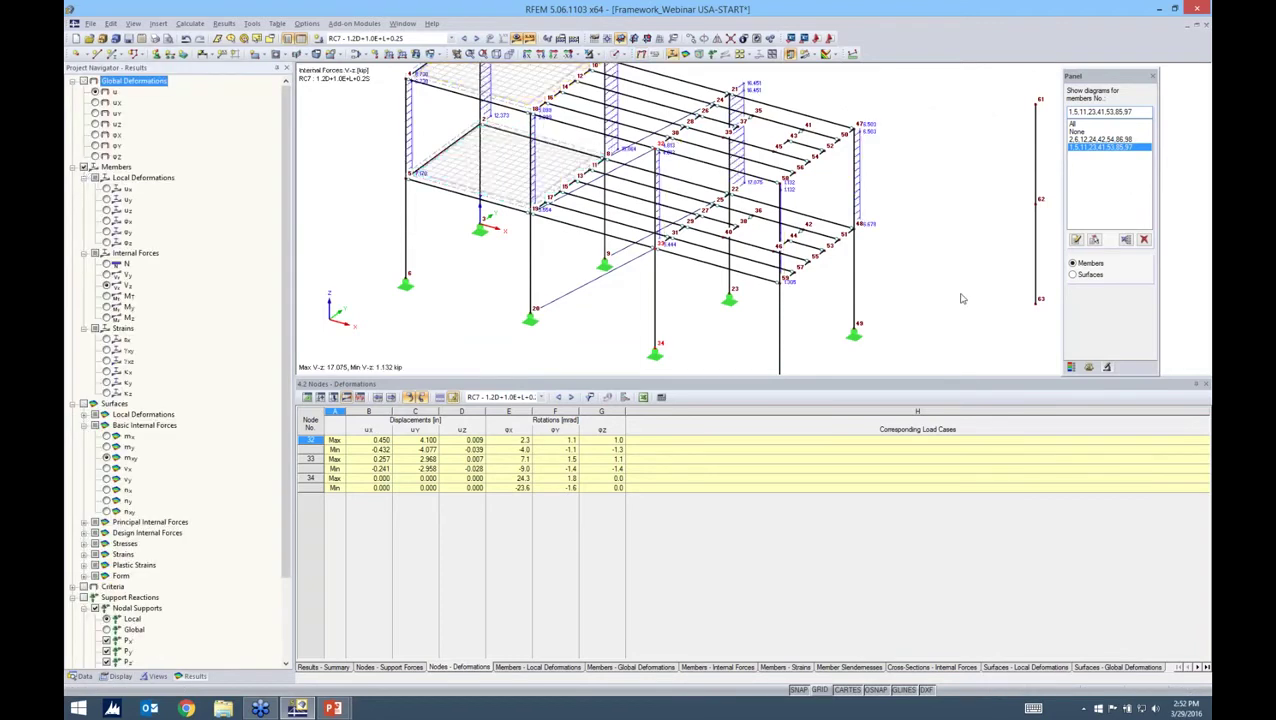
{"action": "left_click", "coordinate": [1082, 124]}
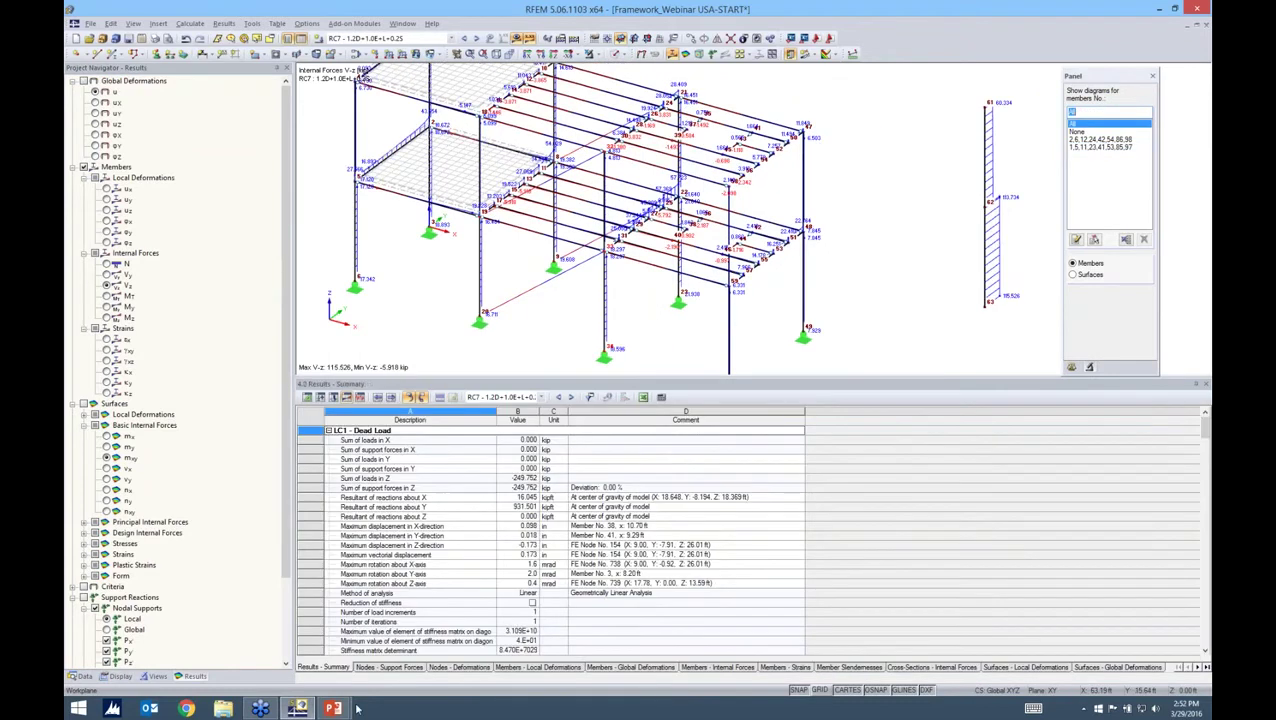
Step: Review the force multiplication factor on PowerPoint's Scaling of Forces slide and return to RFEM
{"action": "mouse_move", "coordinate": [334, 708]}
{"action": "left_click", "coordinate": [480, 365]}
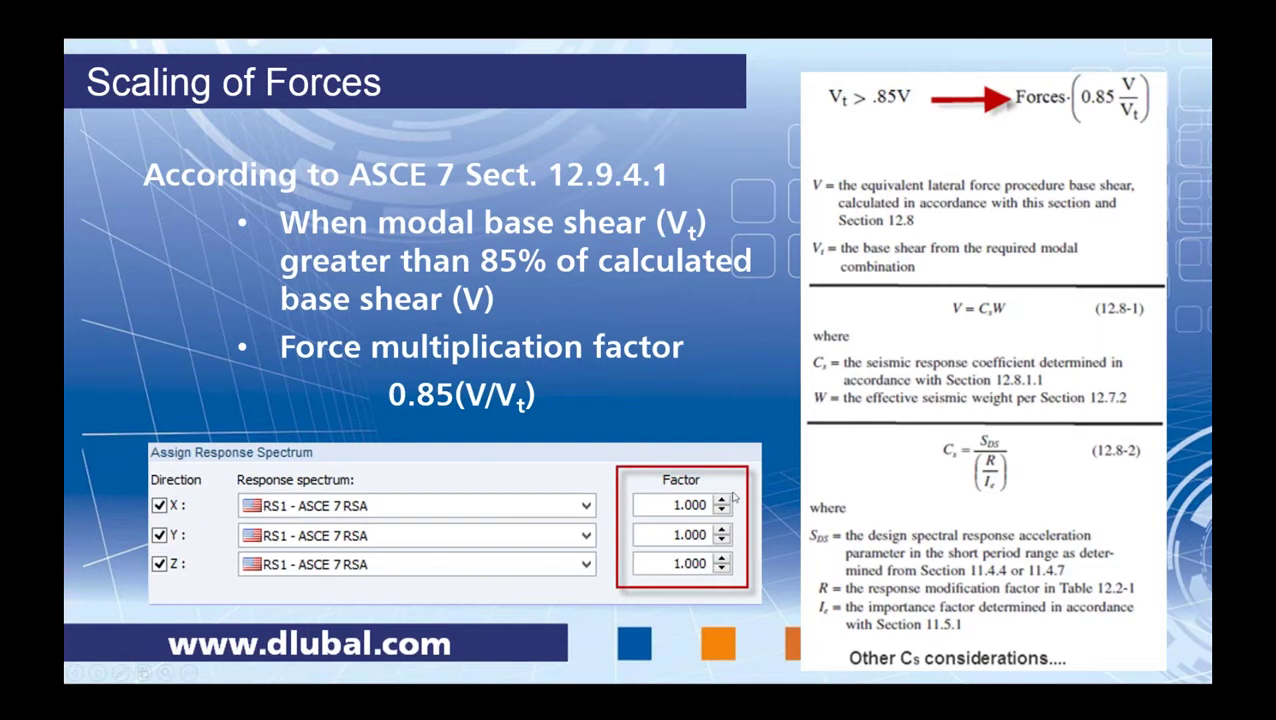
{"action": "key", "text": "alt+Tab"}
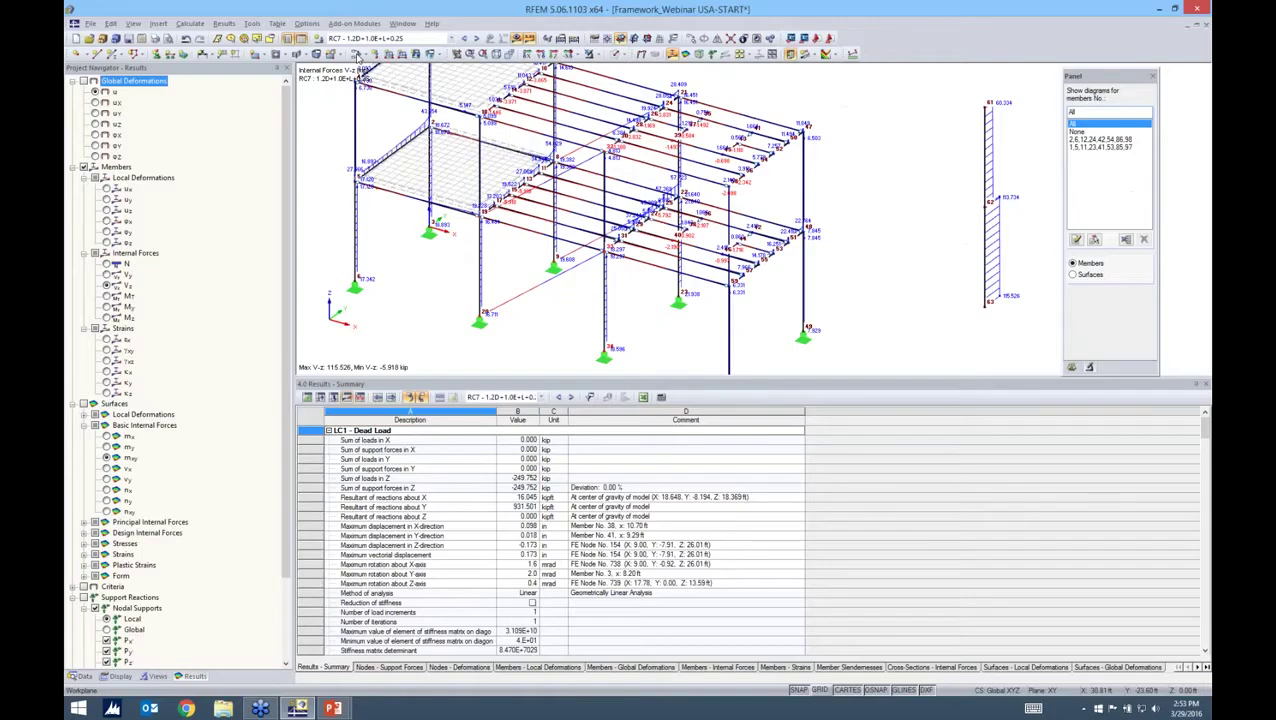
Step: Open the RF-DYNAM Pro add-on module and view the response spectrum factors in the equivalent force analysis of DLC1
{"action": "left_click", "coordinate": [354, 23]}
{"action": "mouse_move", "coordinate": [380, 108]}
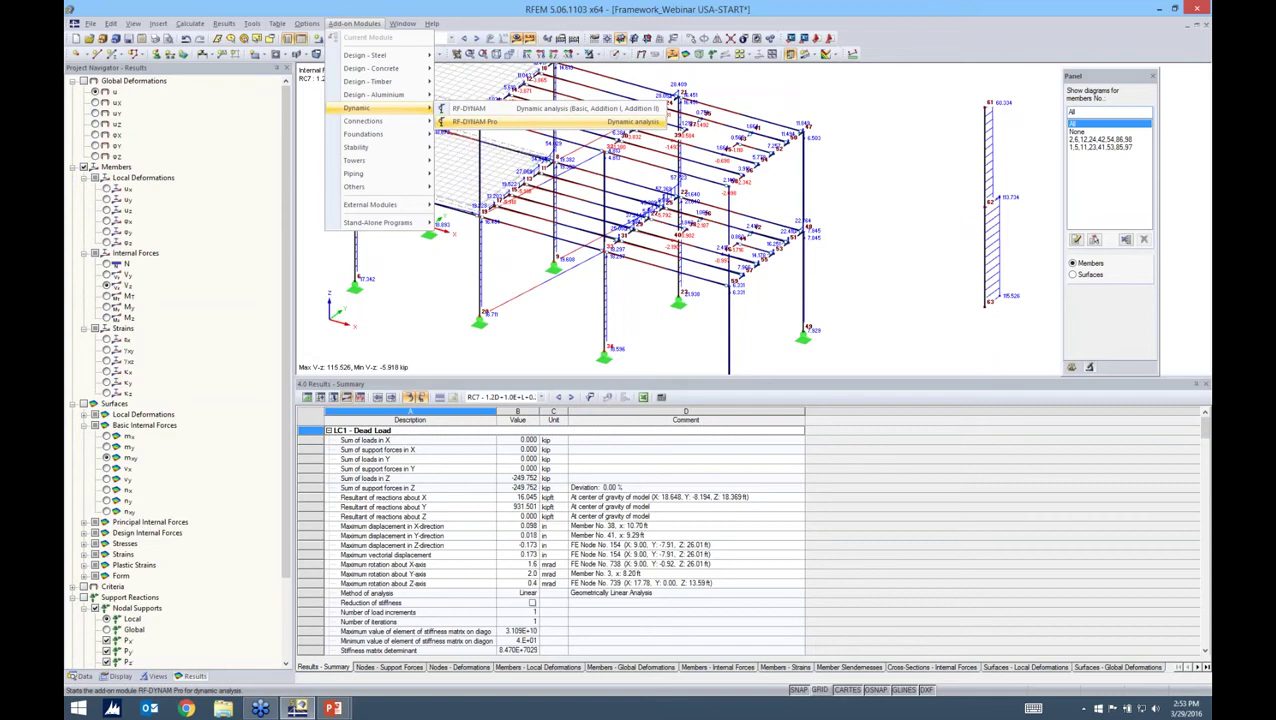
{"action": "left_click", "coordinate": [478, 121]}
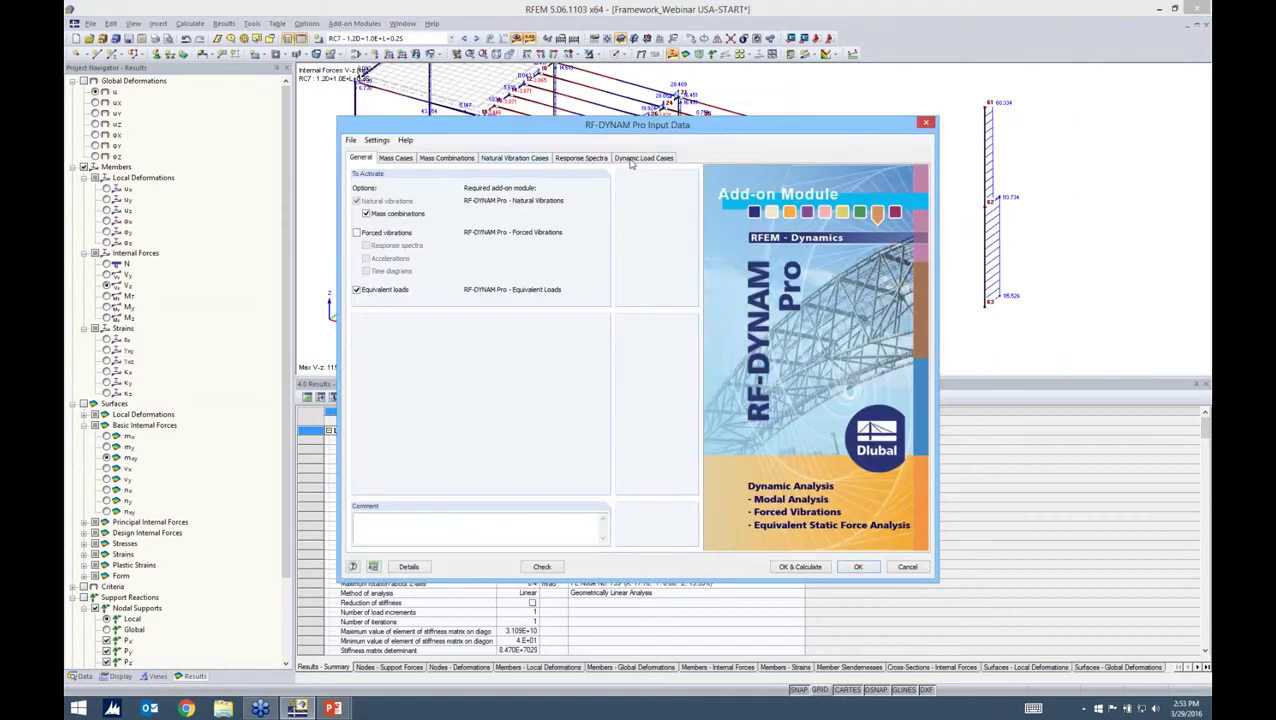
{"action": "left_click", "coordinate": [636, 158]}
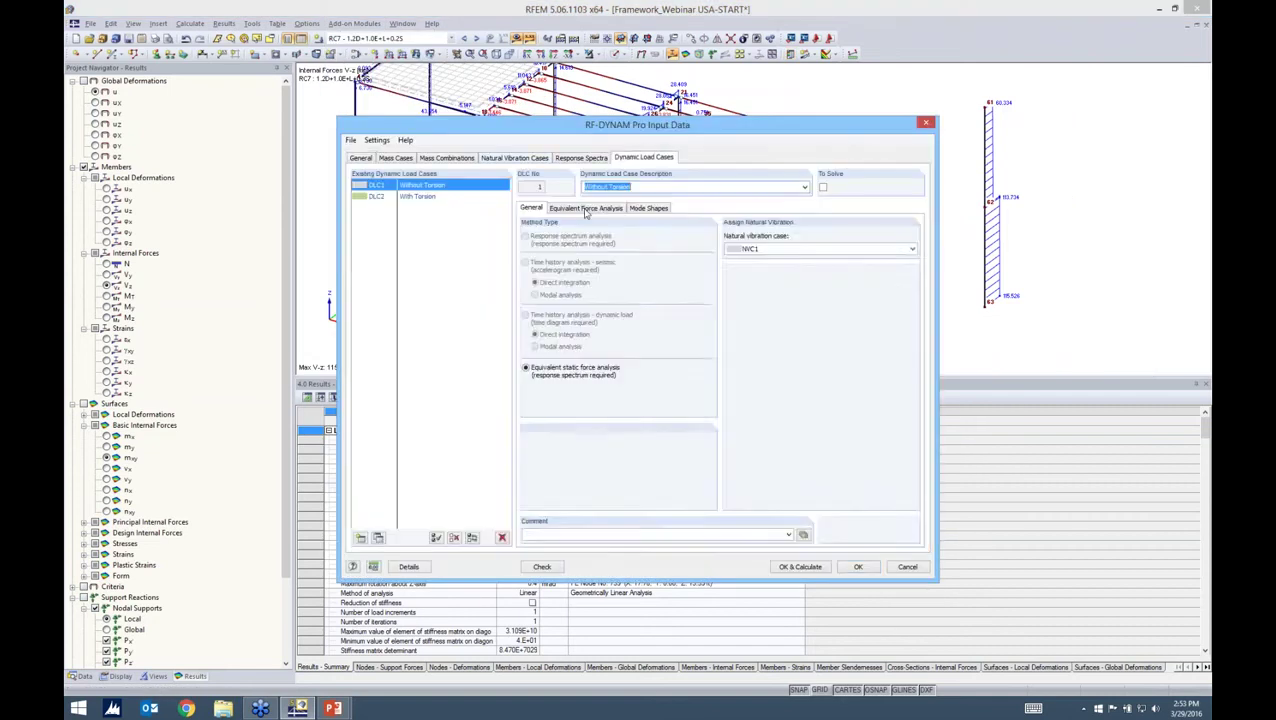
{"action": "left_click", "coordinate": [586, 208]}
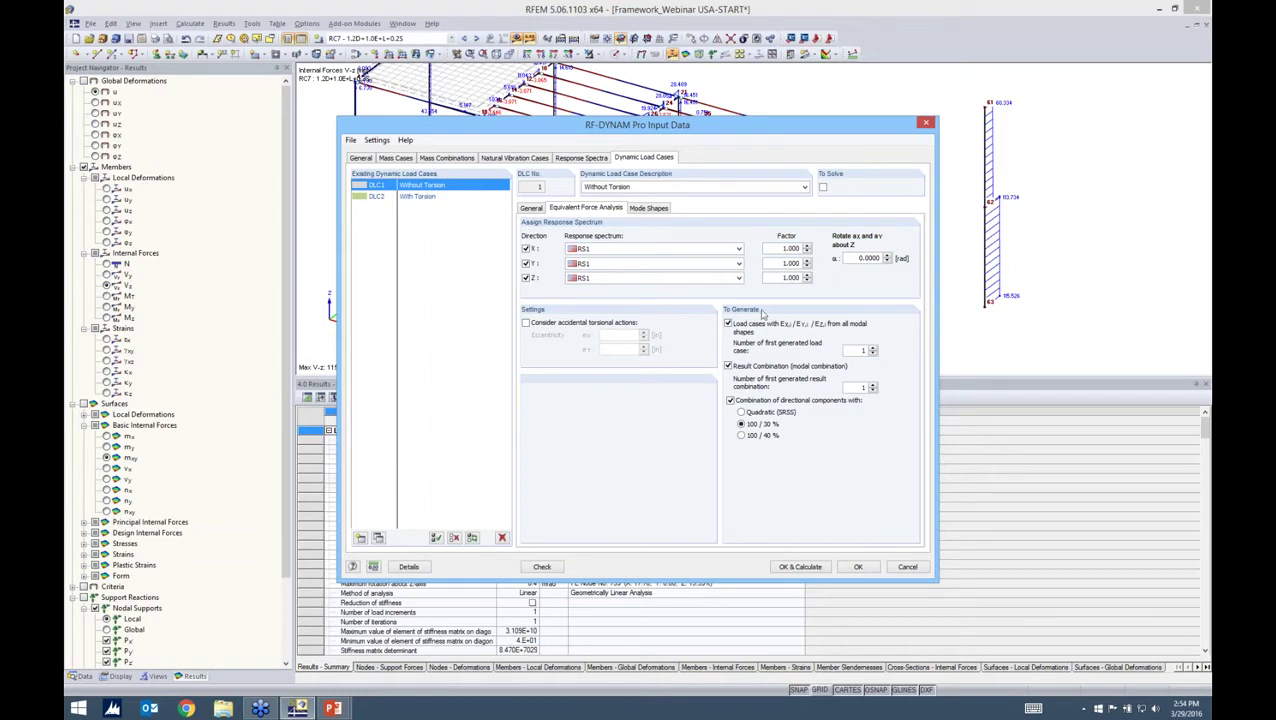
Step: Switch to PowerPoint and advance to the P-Delta Effects slide
{"action": "key", "text": "alt+Tab"}
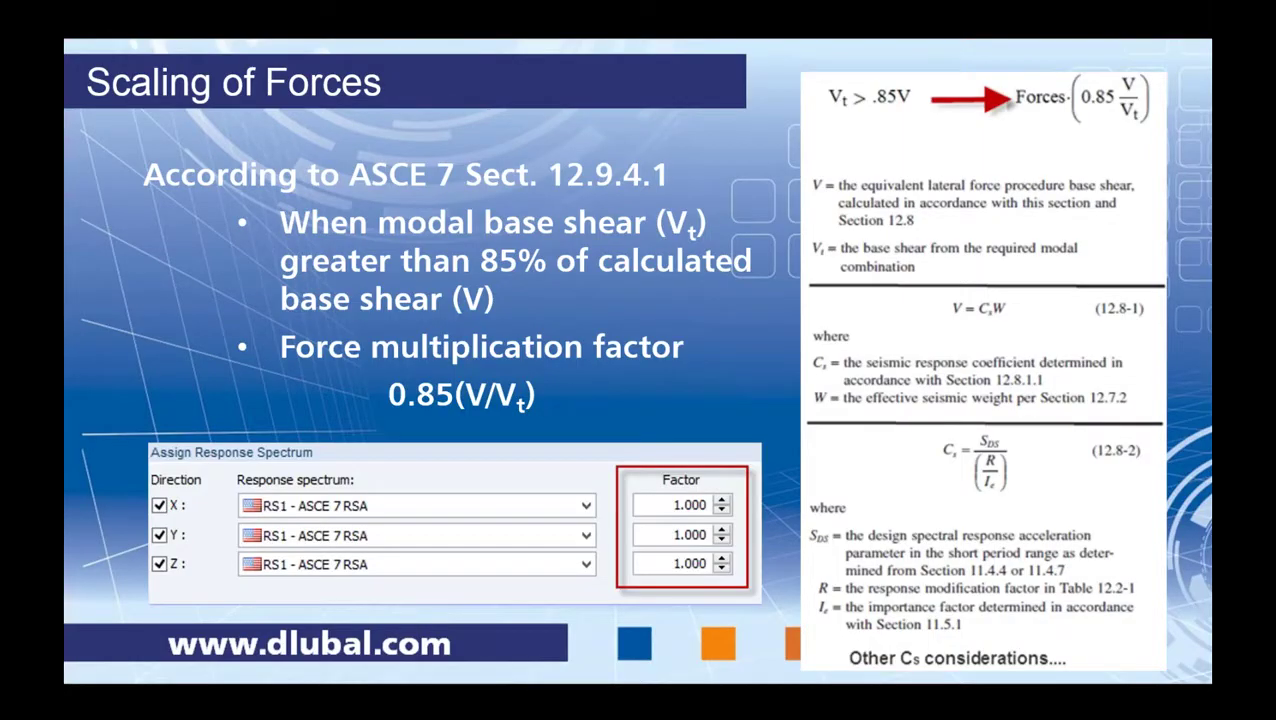
{"action": "left_click", "coordinate": [262, 119]}
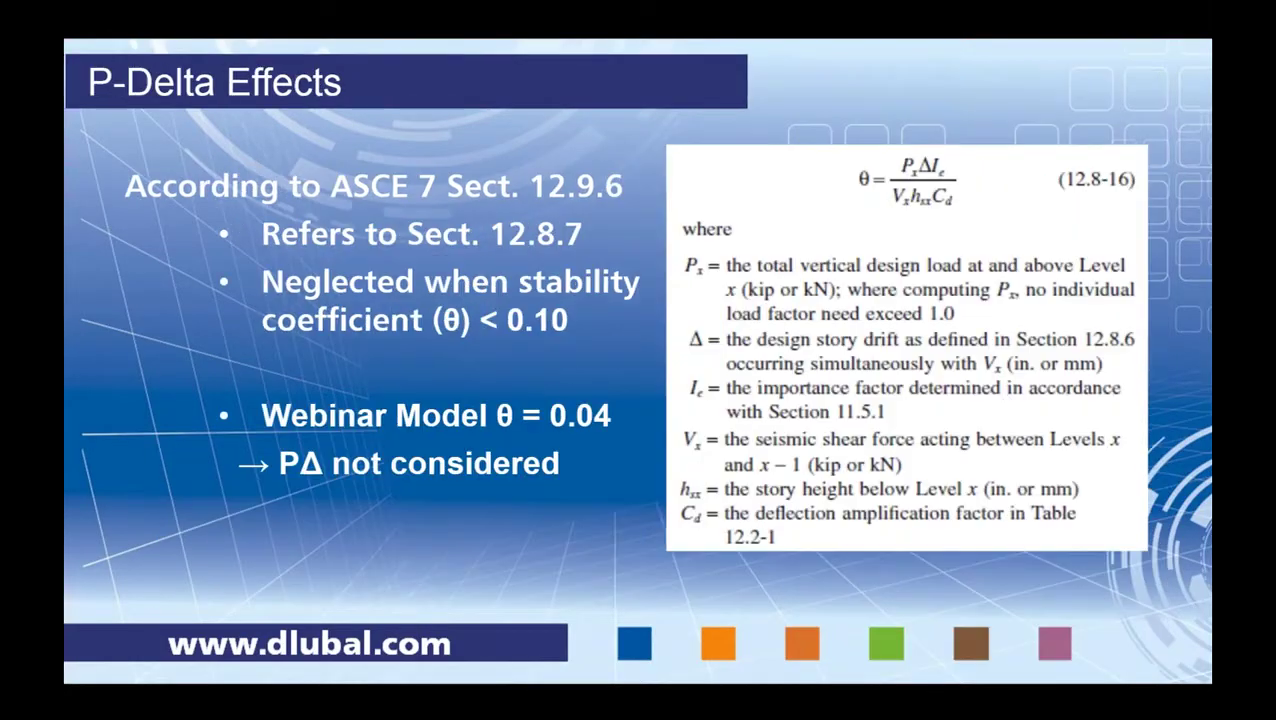
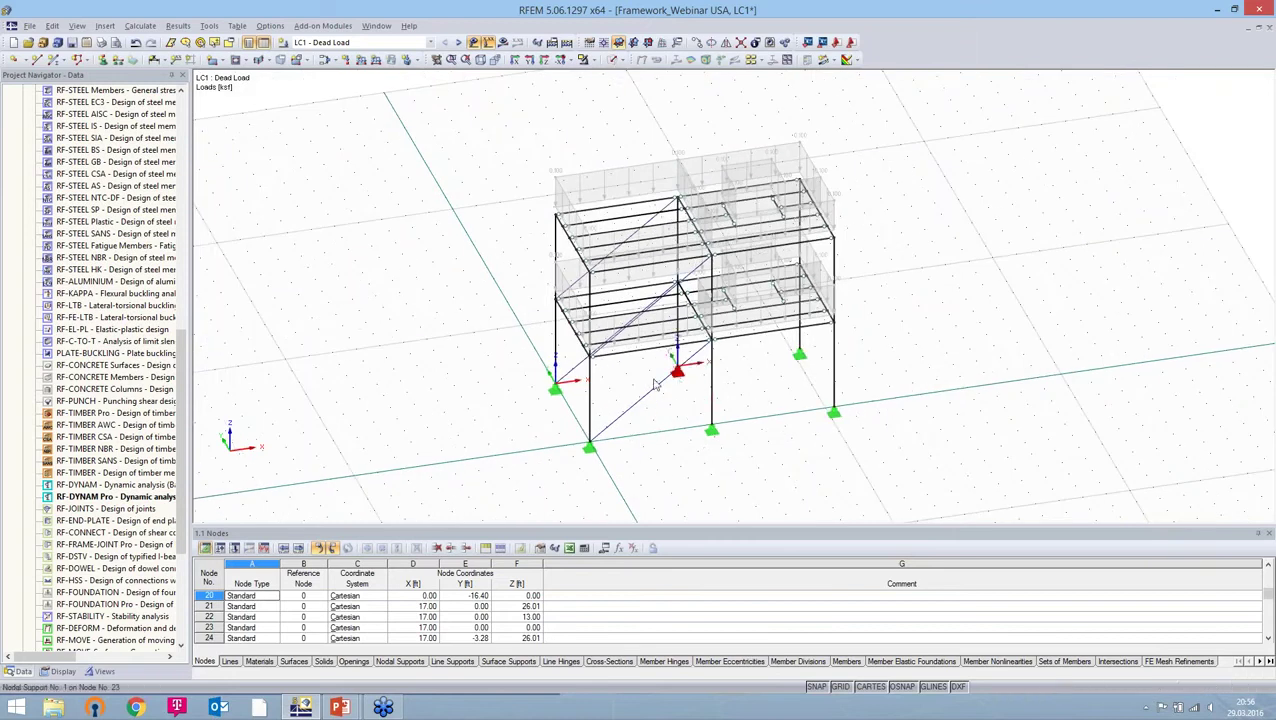
Step: Open the RF-DYNAM Pro input data and set the modal response combination rule of dynamic load case DLC1 to CQC
{"action": "double_click", "coordinate": [133, 498]}
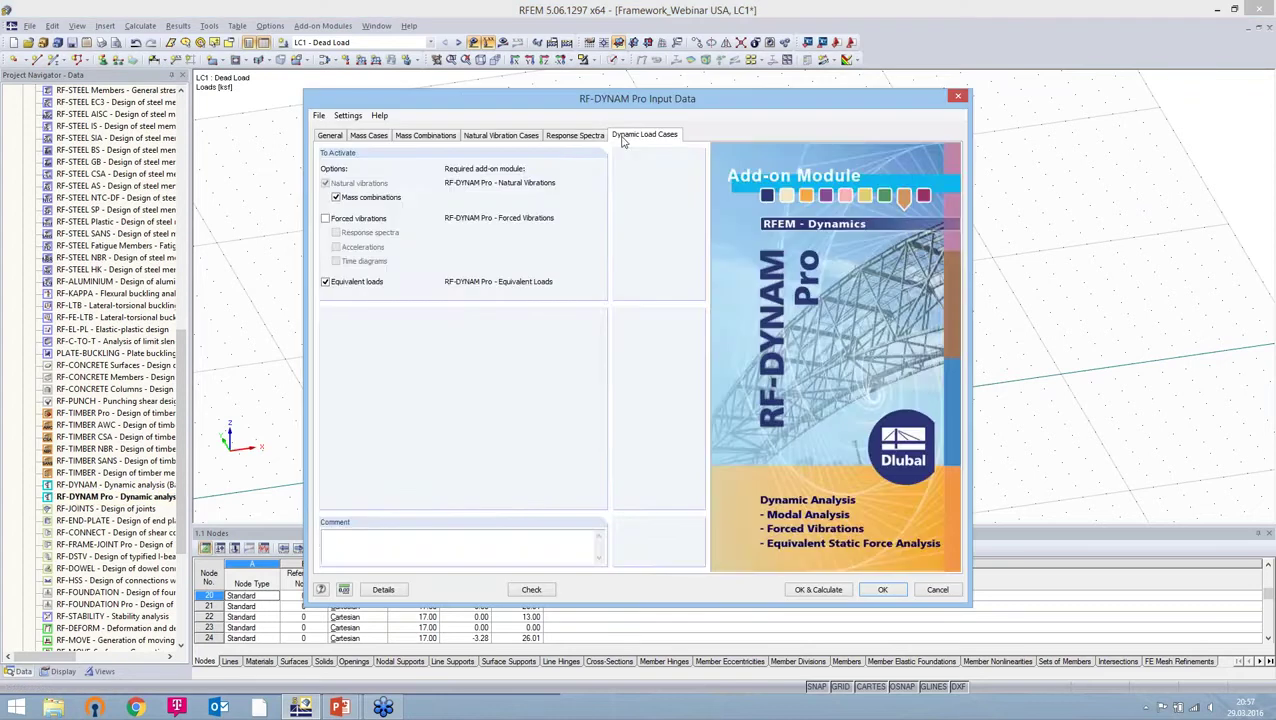
{"action": "left_click", "coordinate": [622, 137]}
{"action": "left_click", "coordinate": [580, 191]}
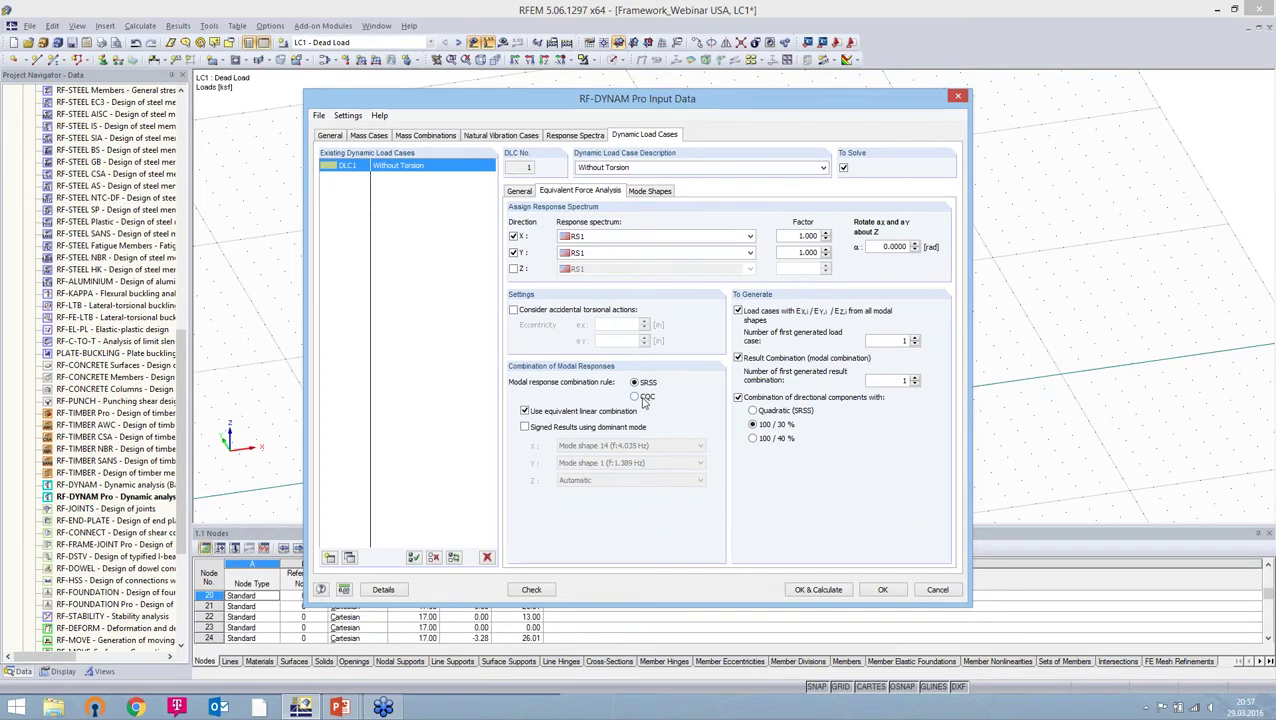
{"action": "left_click", "coordinate": [640, 399]}
Step: Try mode-specific Lehr's damping for DLC1, set it back to uniform Lehr's damping with D 0.050, and run the calculation
{"action": "left_click", "coordinate": [641, 192]}
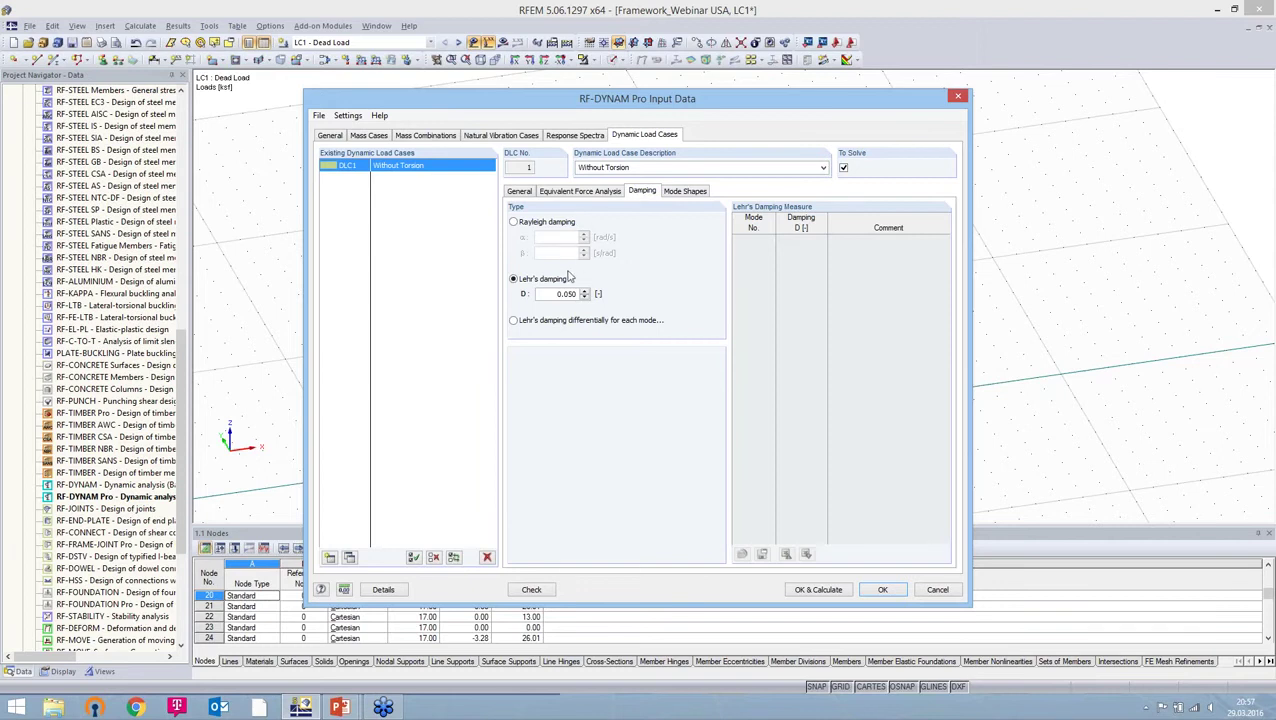
{"action": "left_click", "coordinate": [581, 322]}
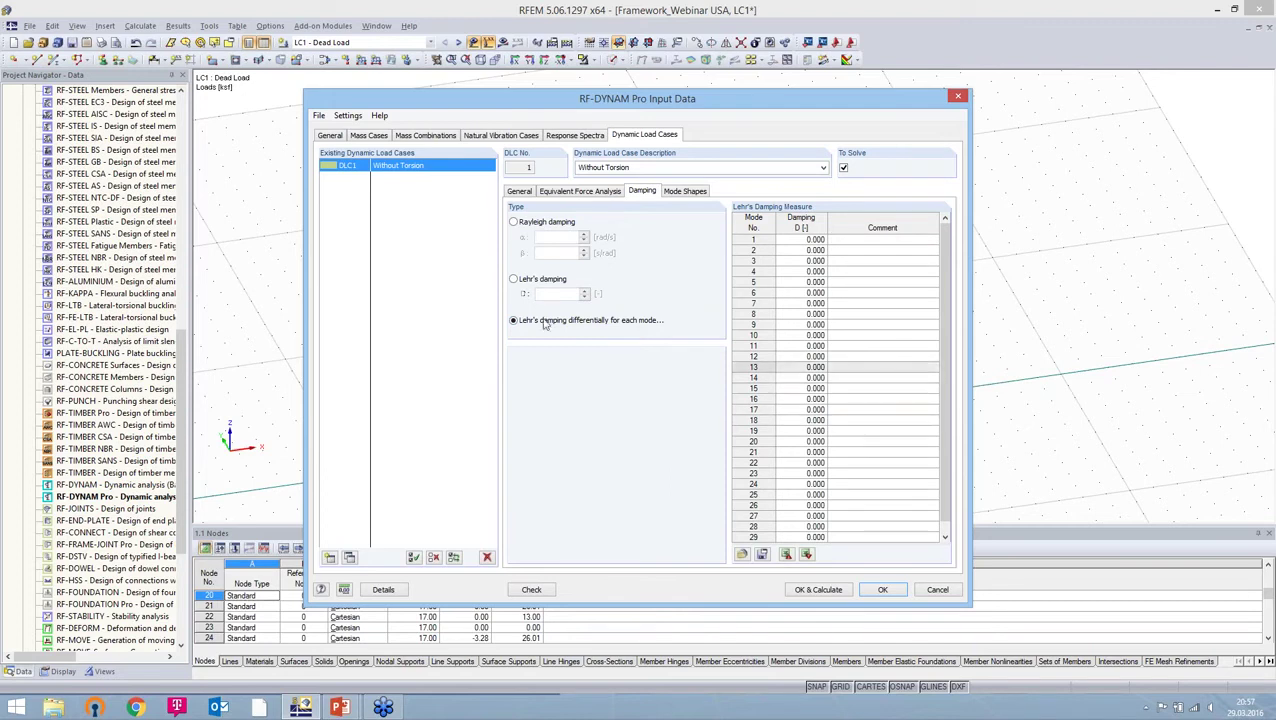
{"action": "left_click", "coordinate": [513, 280]}
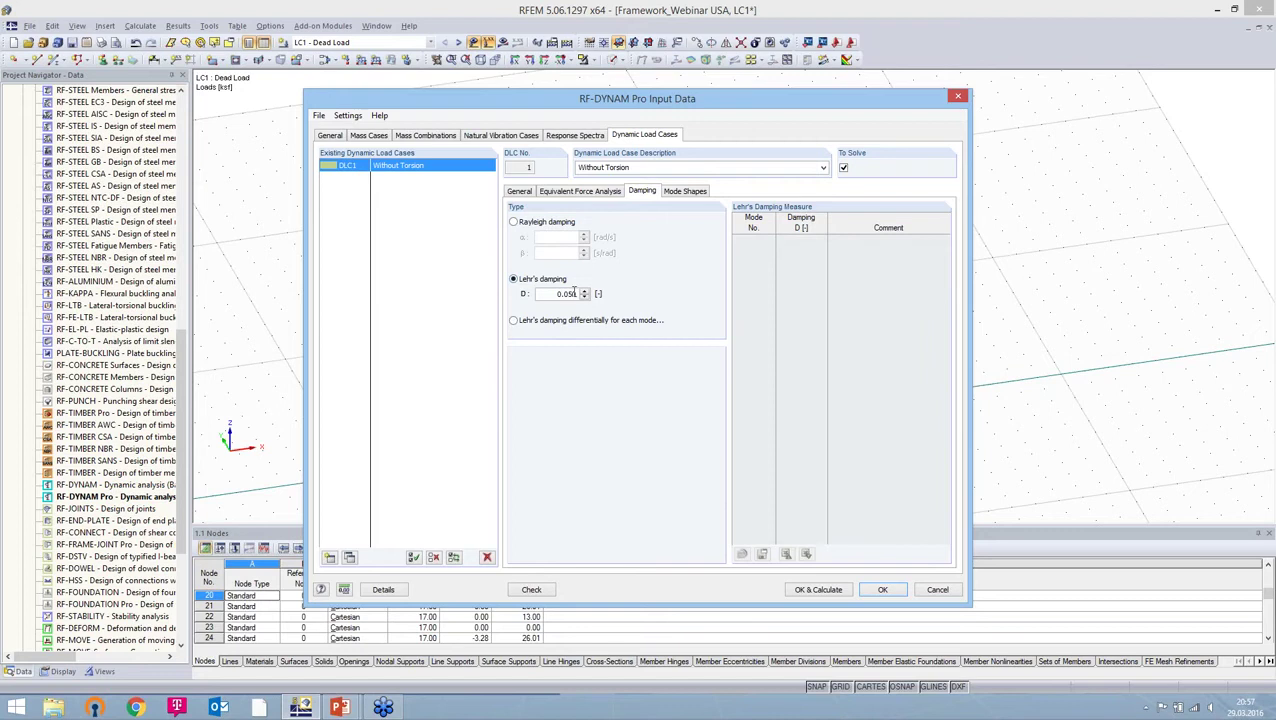
{"action": "double_click", "coordinate": [560, 294]}
{"action": "left_click", "coordinate": [818, 591]}
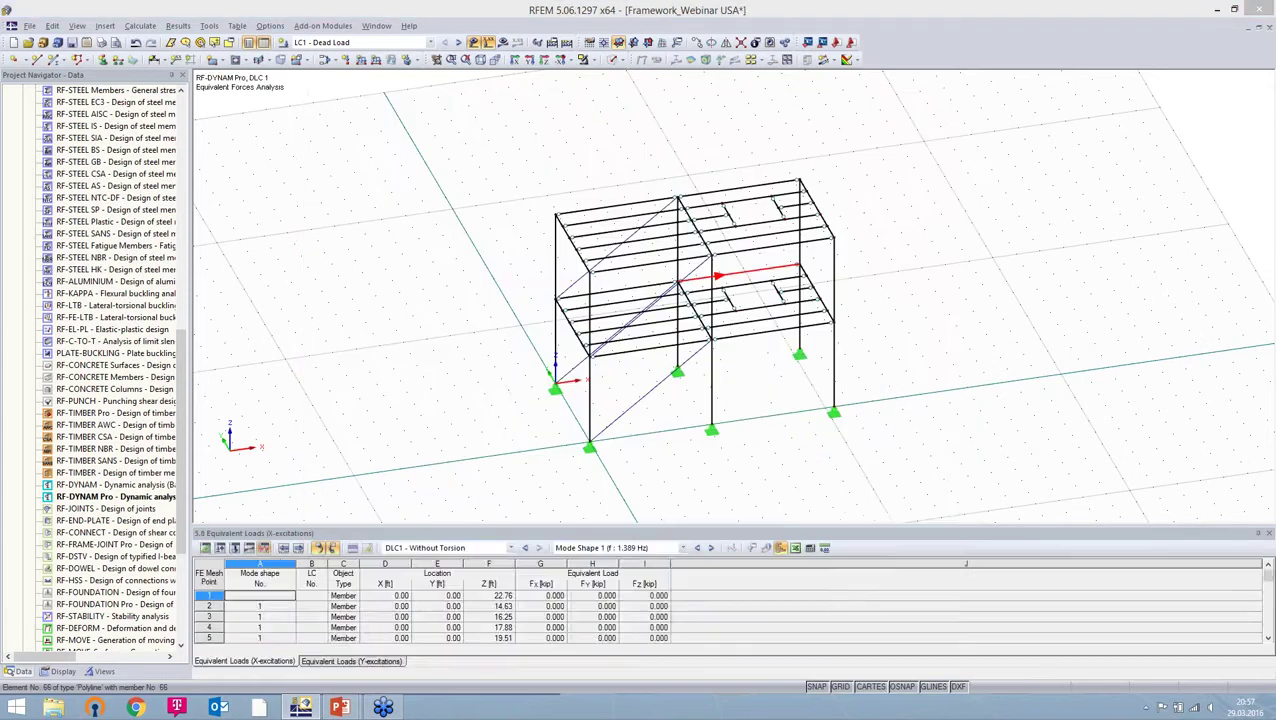
Step: Select result combination RC1 (DLC1 - Result Envelope - X) and calculate its results
{"action": "left_click", "coordinate": [20, 671]}
{"action": "scroll", "coordinate": [110, 341], "scroll_direction": "up", "scroll_amount": 4}
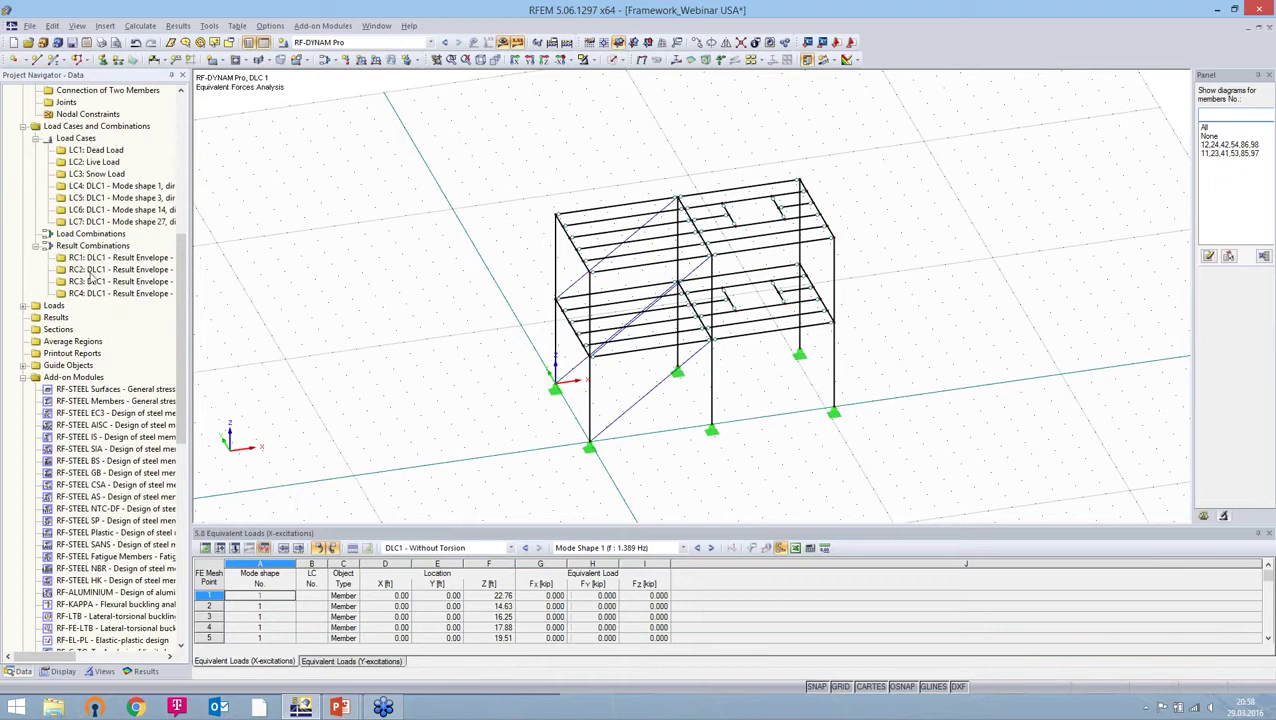
{"action": "left_click", "coordinate": [116, 258]}
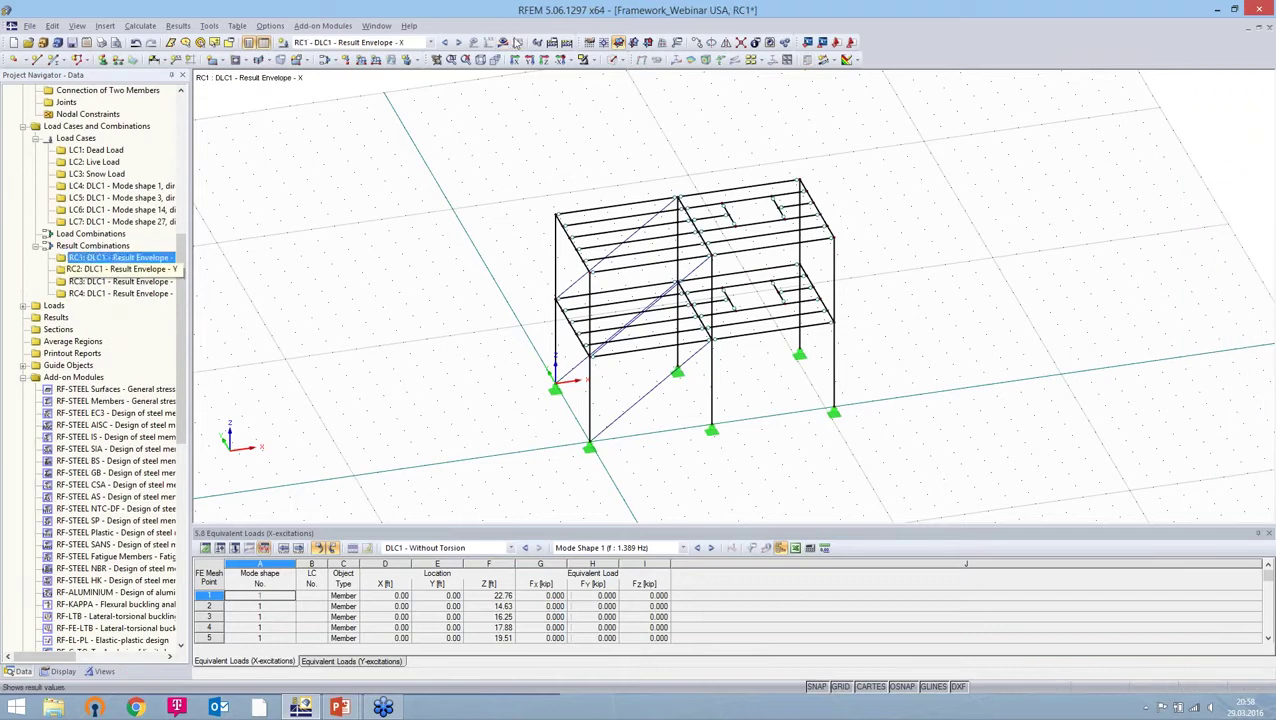
{"action": "left_click", "coordinate": [502, 42]}
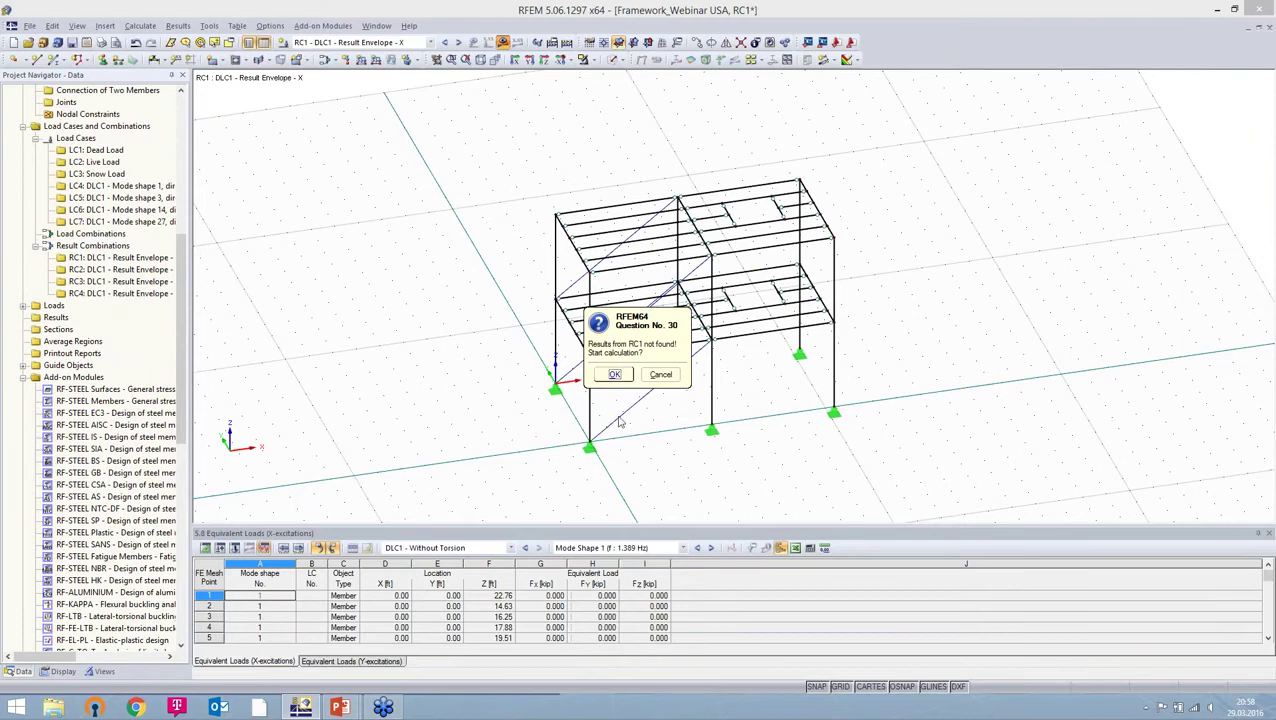
{"action": "left_click", "coordinate": [614, 374]}
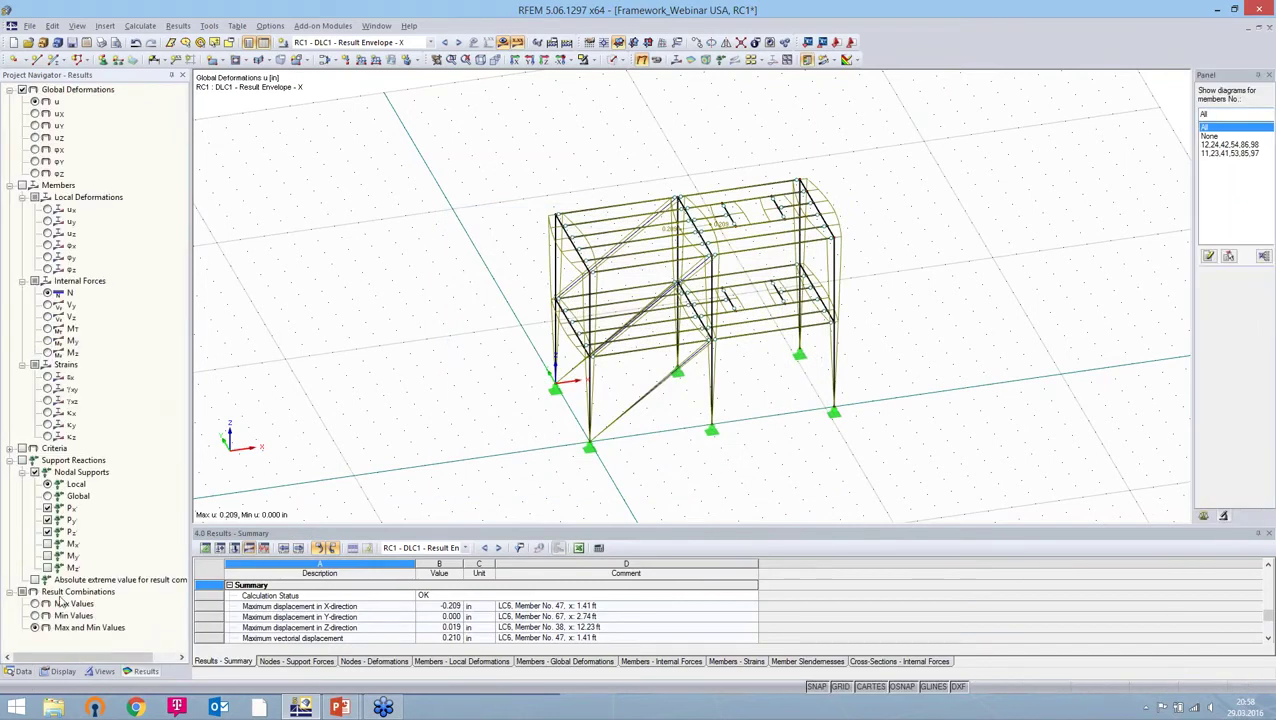
Step: Open result combination RC1 for editing and review its quadratic combination settings and the information on the CQC rule
{"action": "left_click", "coordinate": [20, 671]}
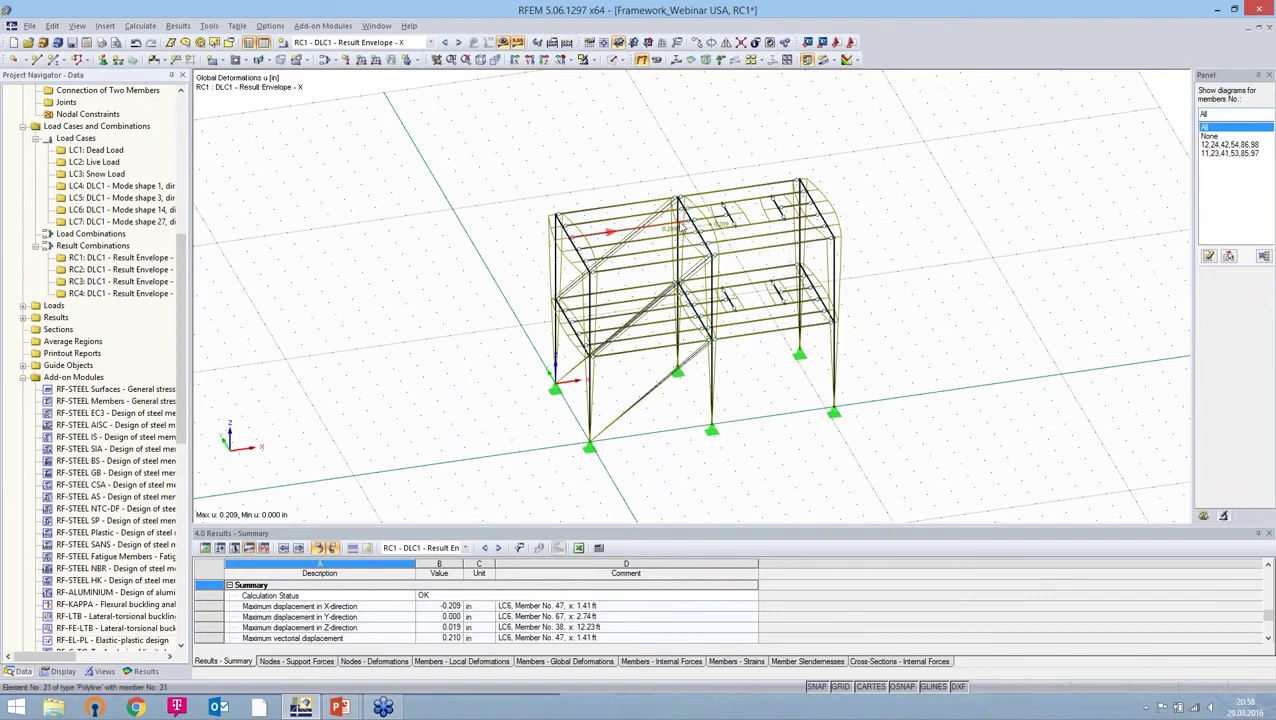
{"action": "left_click", "coordinate": [118, 260]}
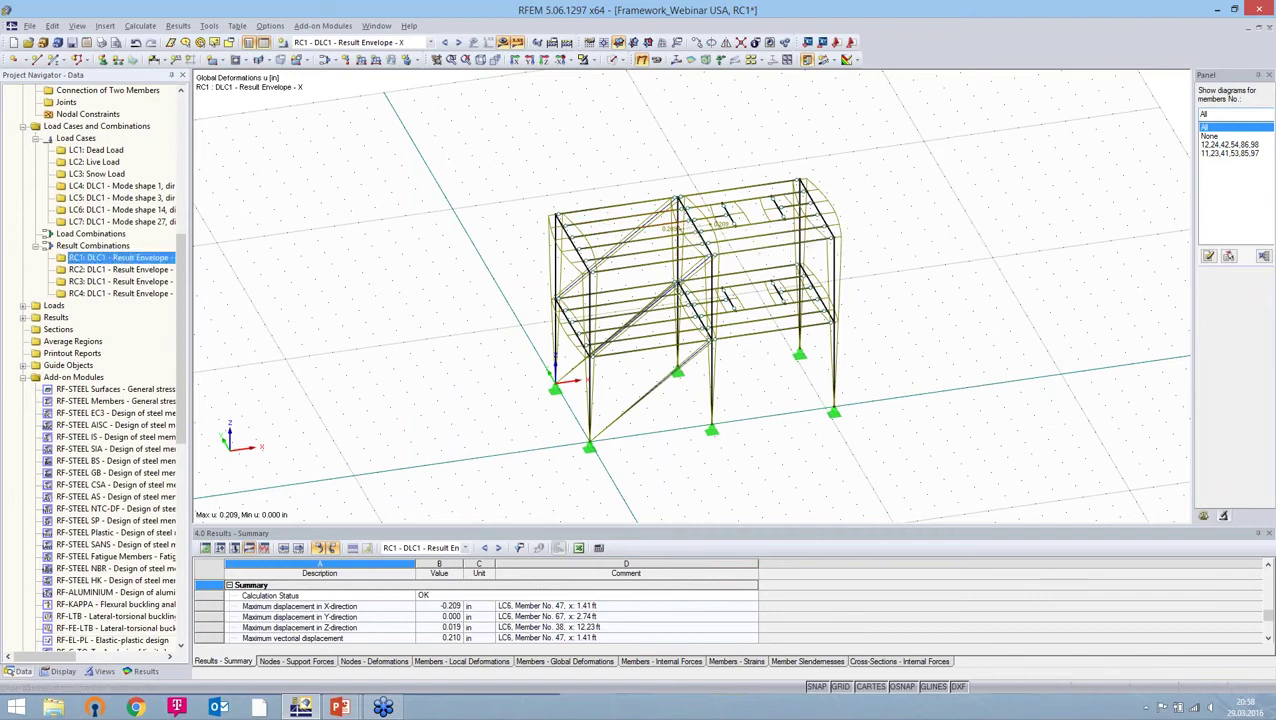
{"action": "right_click", "coordinate": [119, 260]}
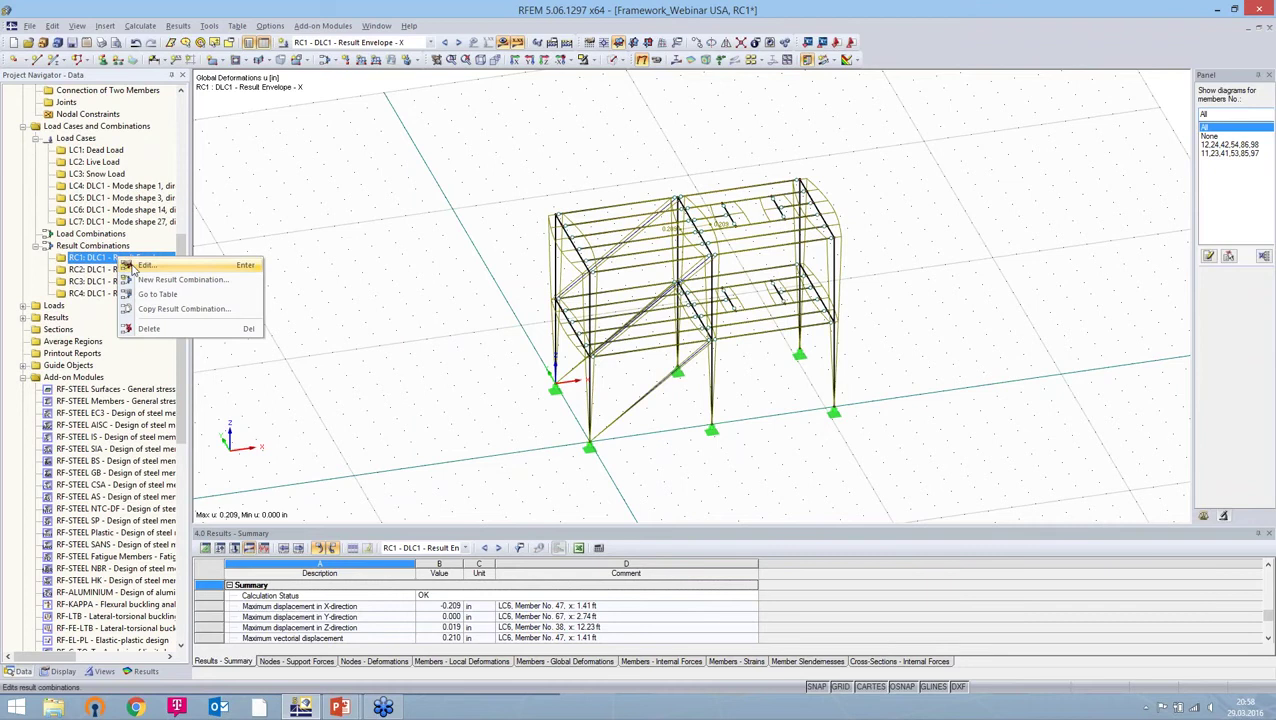
{"action": "left_click", "coordinate": [140, 265]}
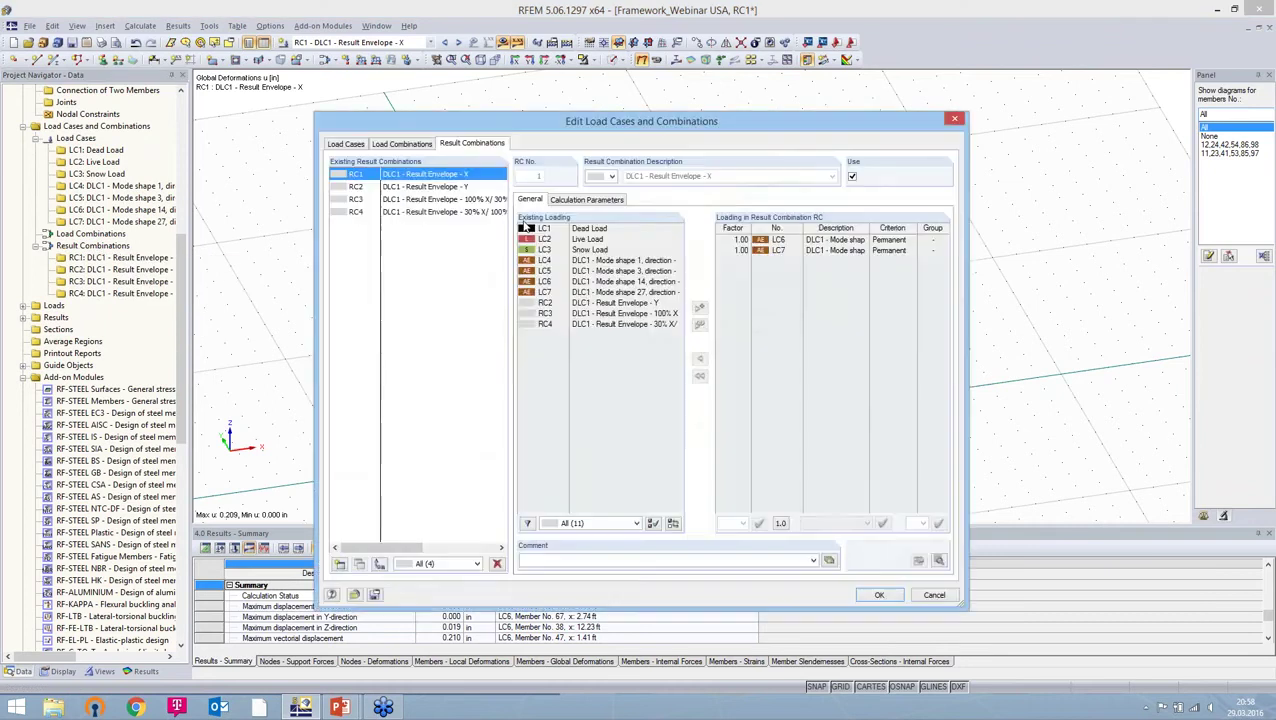
{"action": "left_click", "coordinate": [575, 202]}
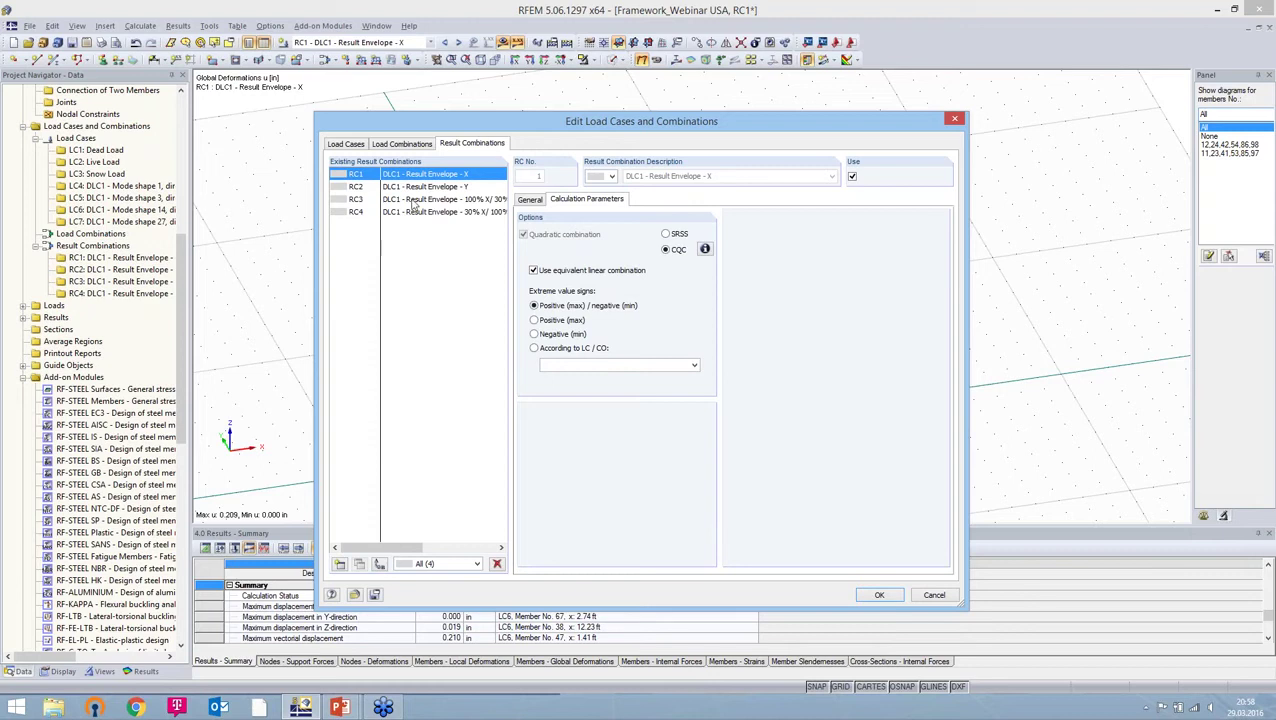
{"action": "left_click", "coordinate": [705, 249]}
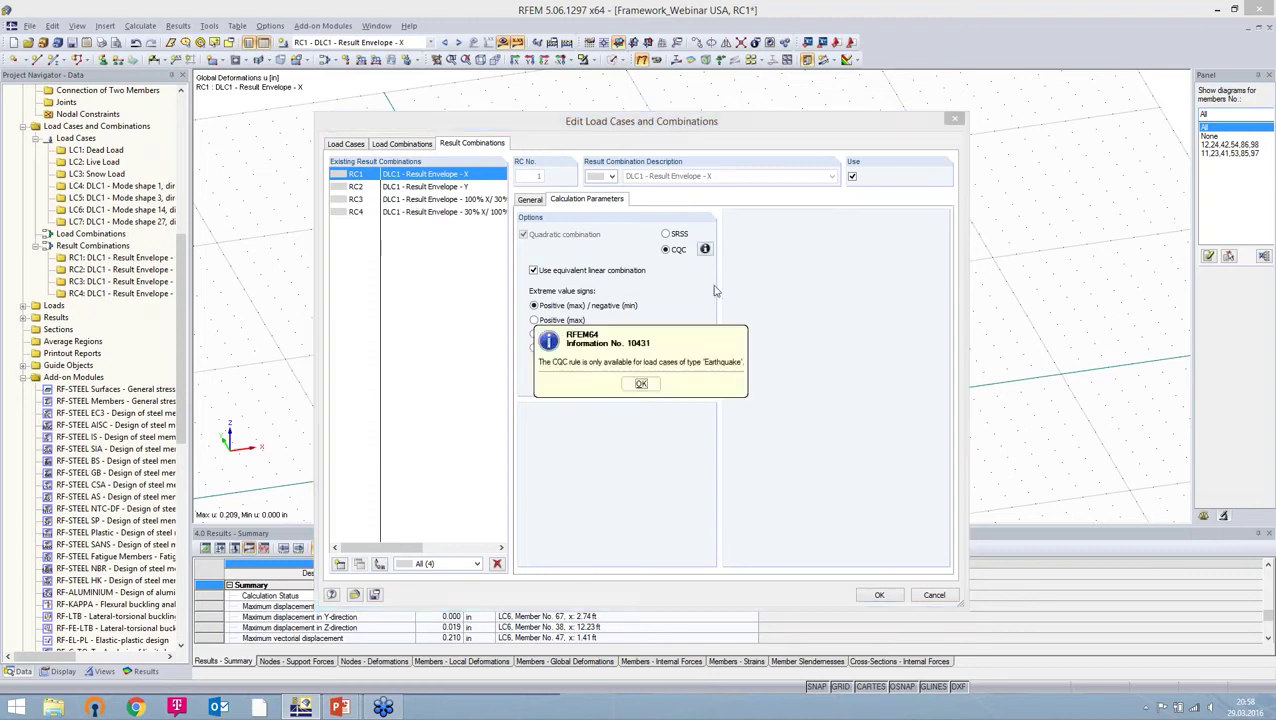
{"action": "left_click", "coordinate": [644, 386]}
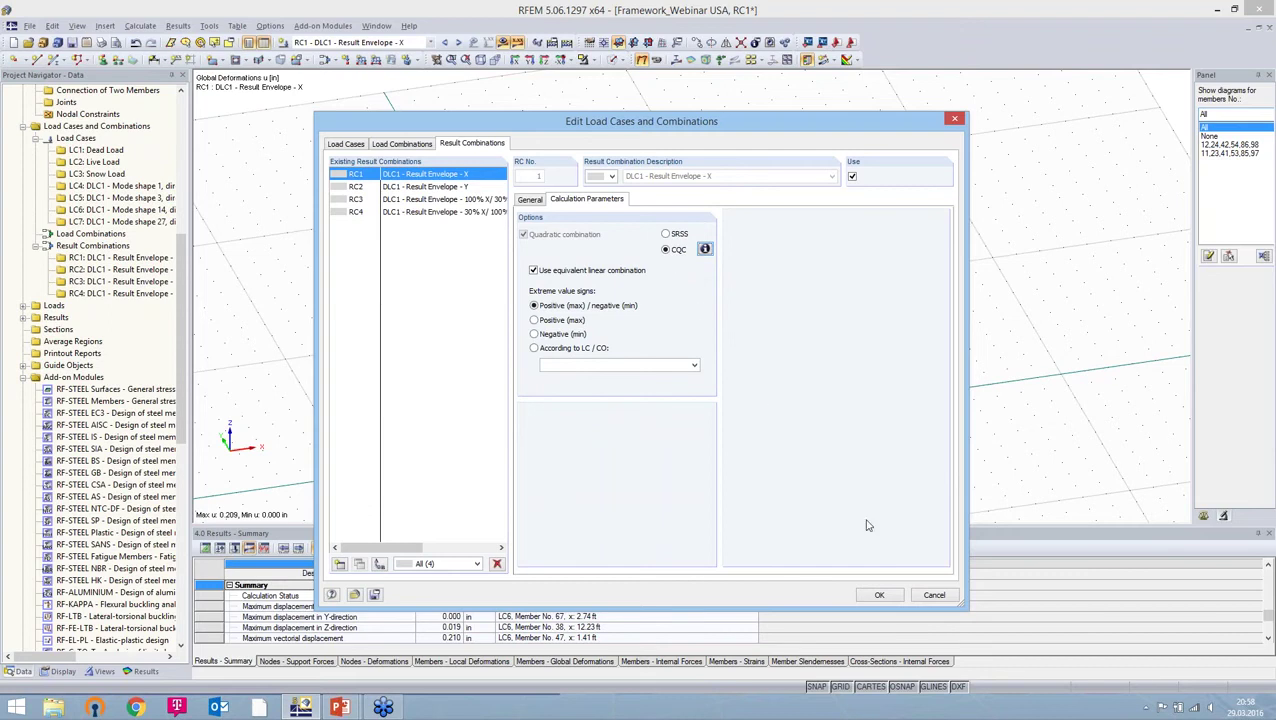
{"action": "left_click", "coordinate": [880, 595]}
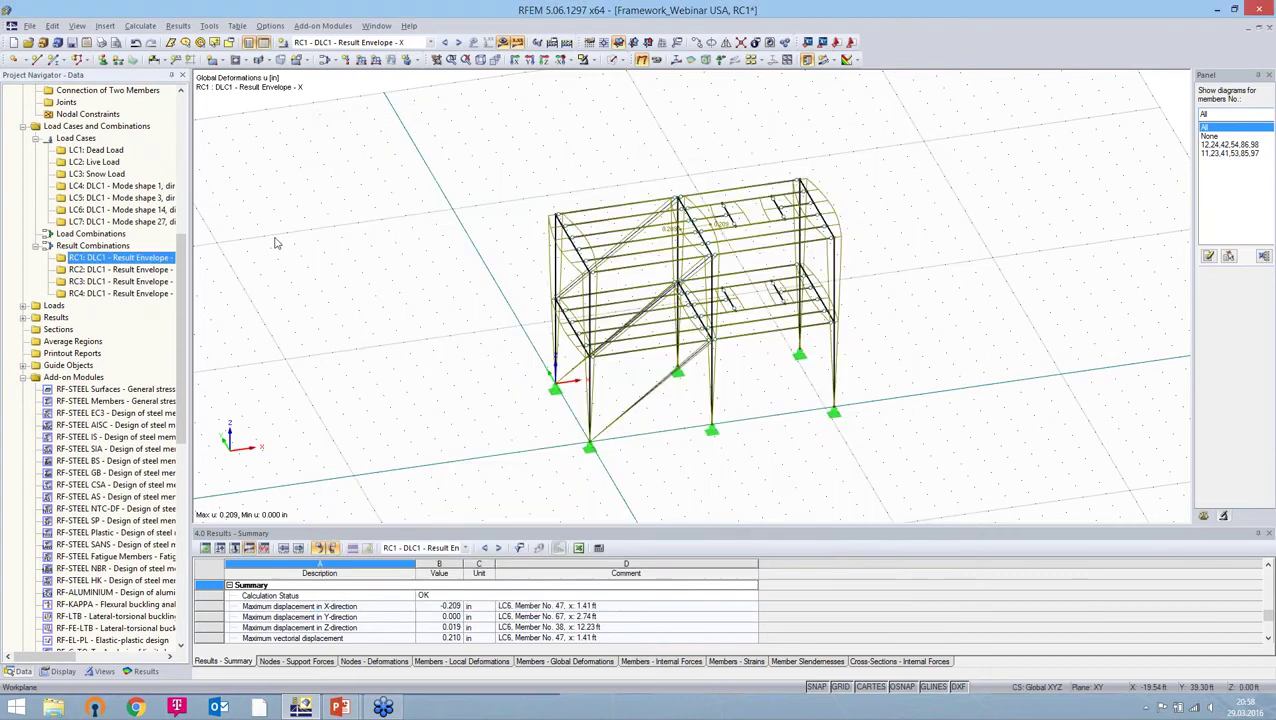
Step: Open load case LC4 and examine its angular frequency and Lehr's damping parameters for the CQC rule
{"action": "left_click", "coordinate": [138, 186]}
{"action": "right_click", "coordinate": [138, 186]}
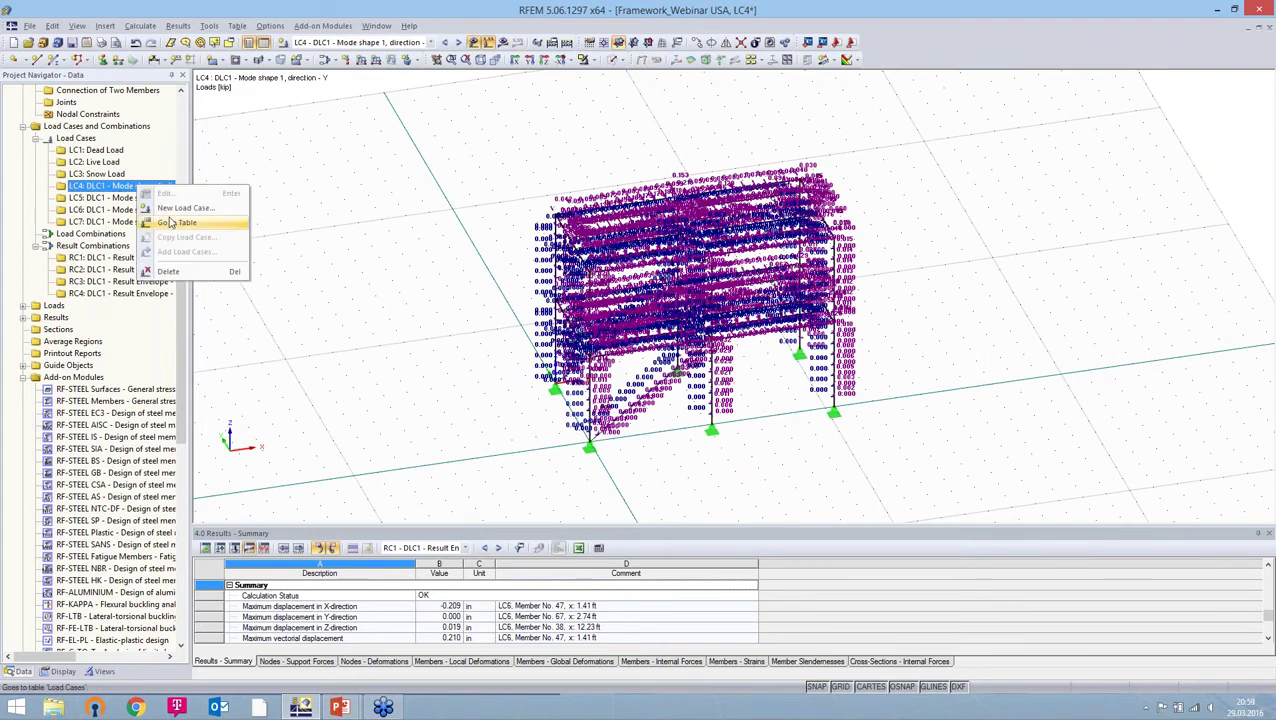
{"action": "right_click", "coordinate": [78, 138]}
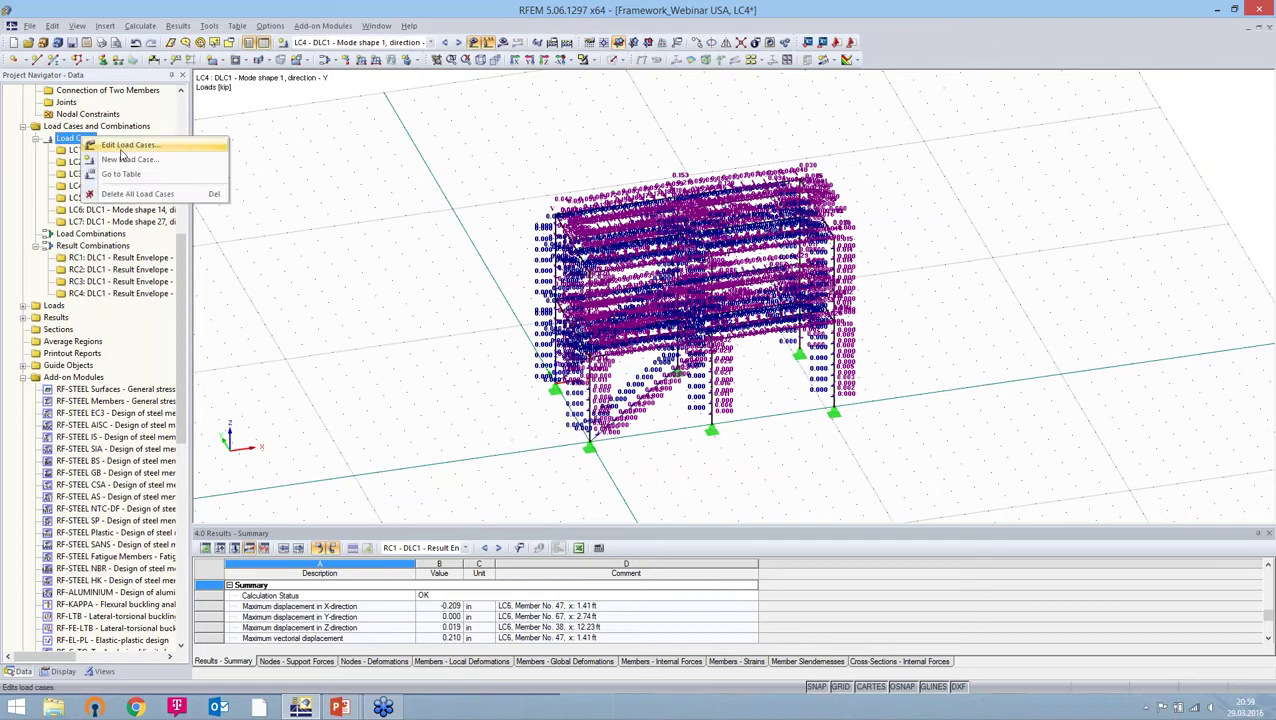
{"action": "key", "text": "Escape"}
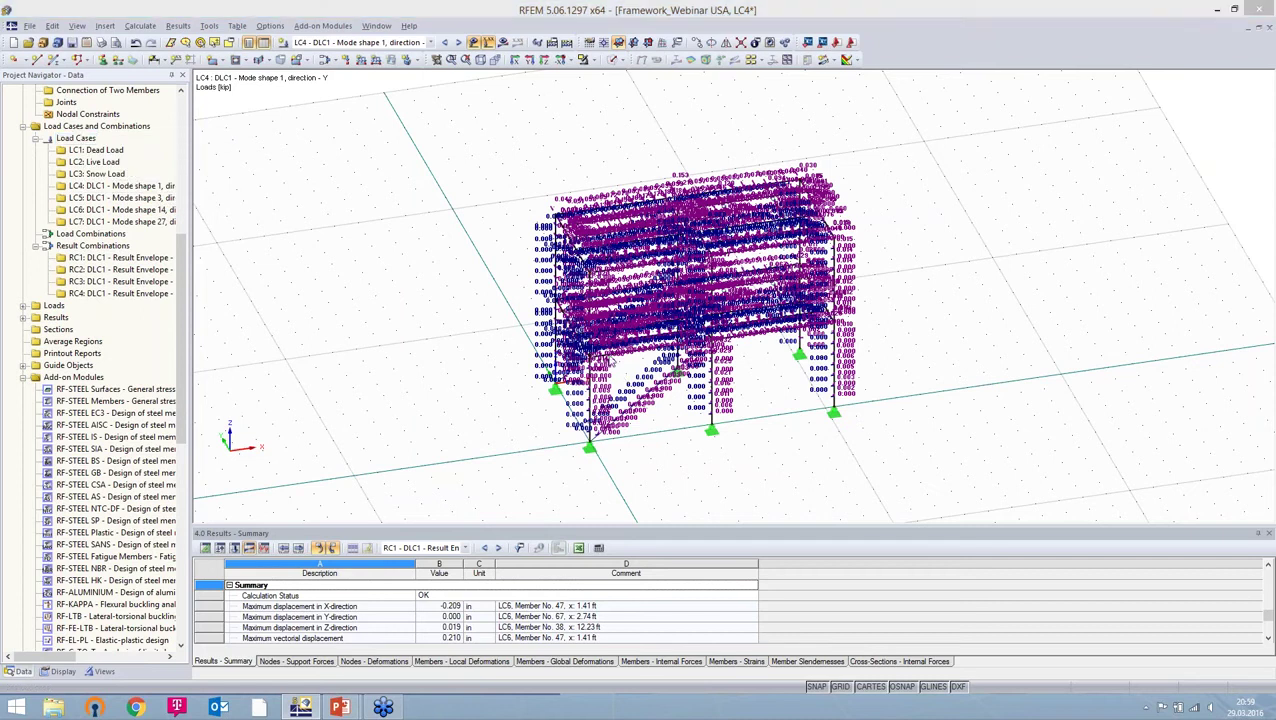
{"action": "double_click", "coordinate": [677, 370]}
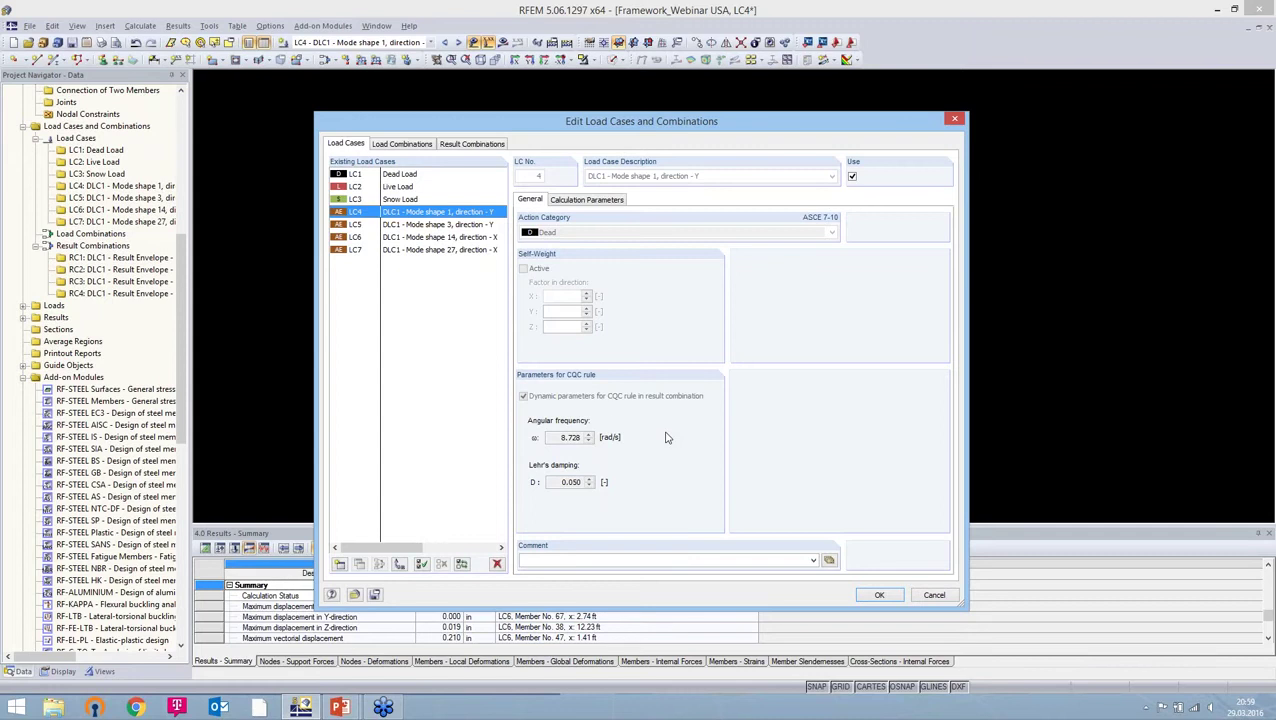
{"action": "left_click_drag", "start_coordinate": [561, 437], "coordinate": [606, 447]}
{"action": "left_click", "coordinate": [934, 595]}
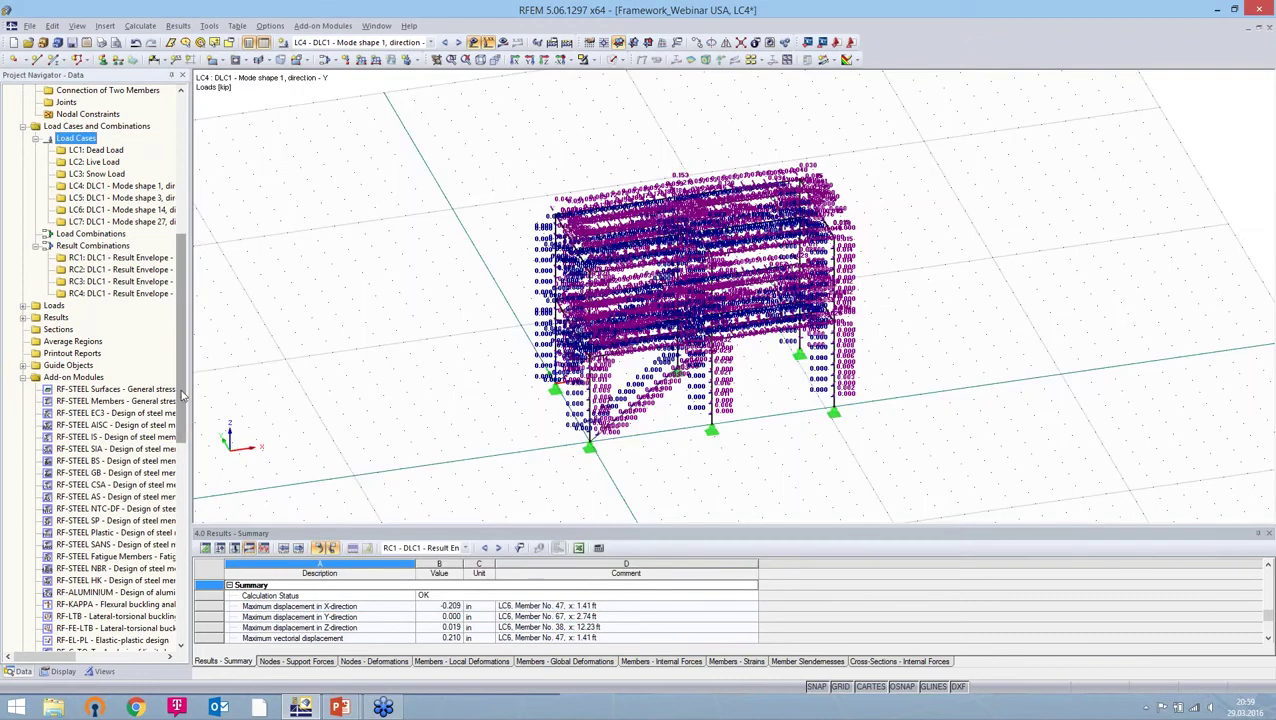
Step: Open the model's general data and review the RF-DYNAM Pro CQC rule and damping options
{"action": "left_click_drag", "start_coordinate": [183, 405], "coordinate": [183, 262]}
{"action": "right_click", "coordinate": [96, 104]}
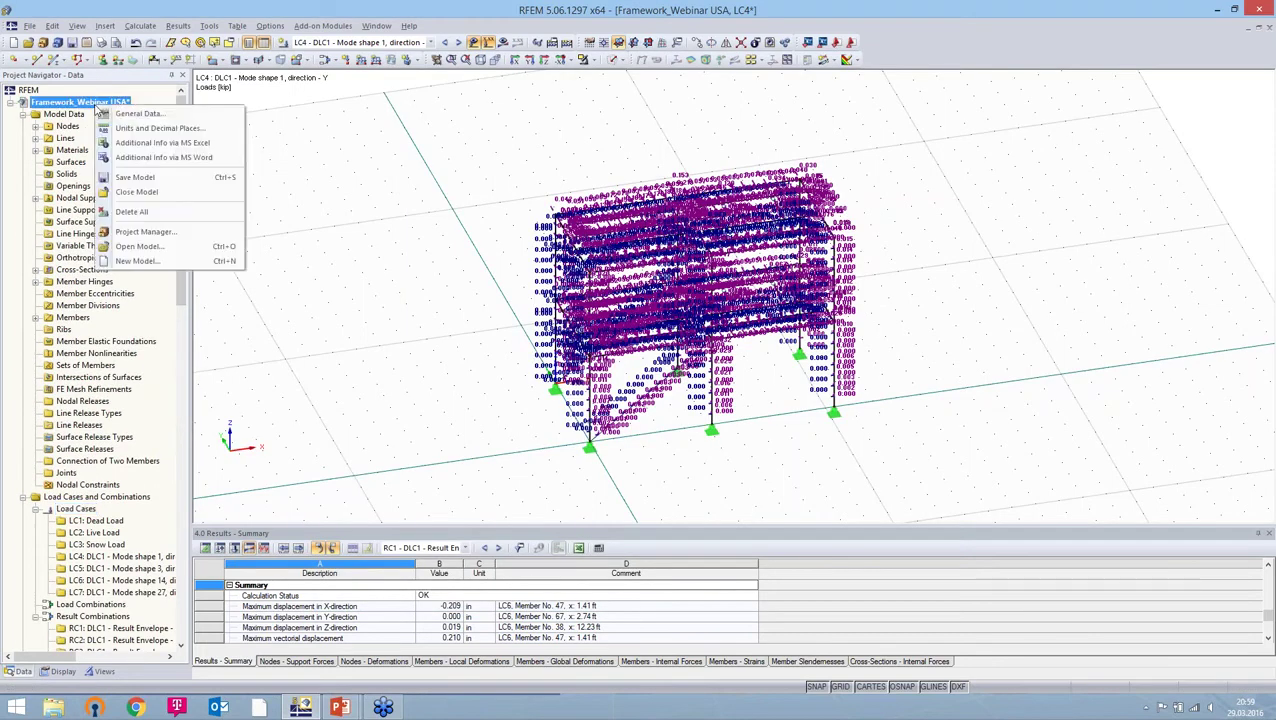
{"action": "key", "text": "Escape"}
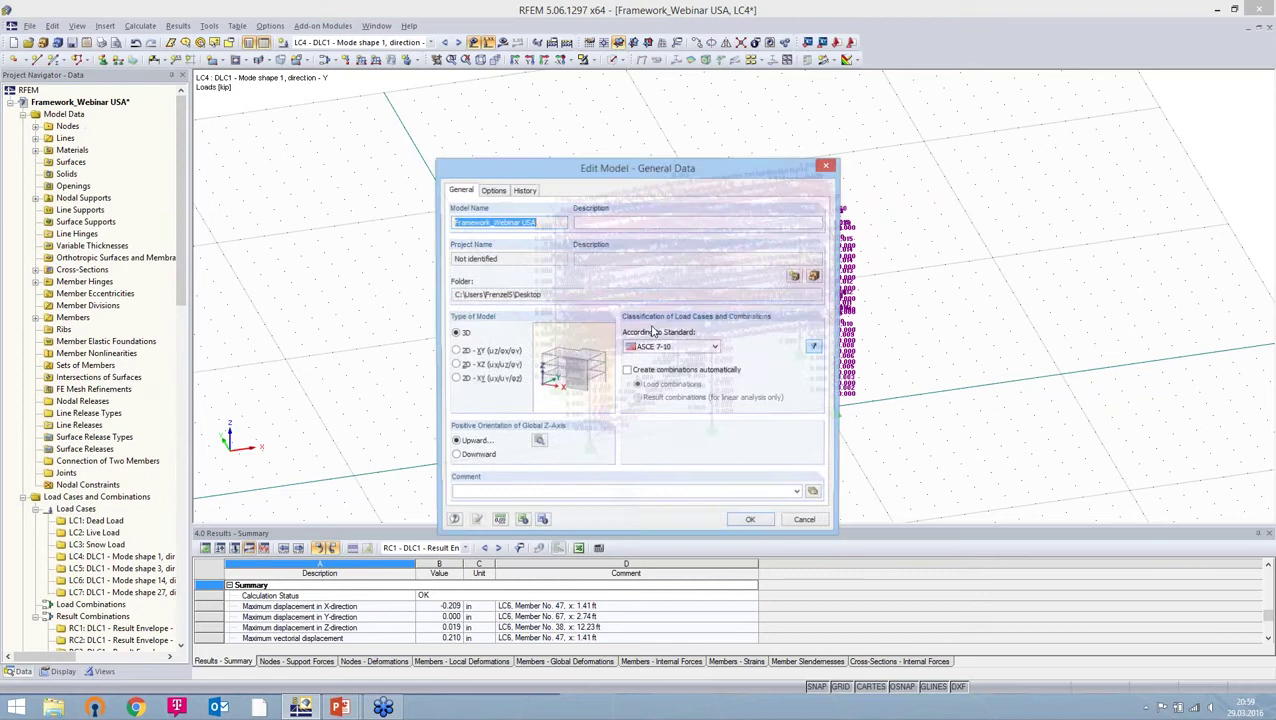
{"action": "left_click", "coordinate": [493, 190]}
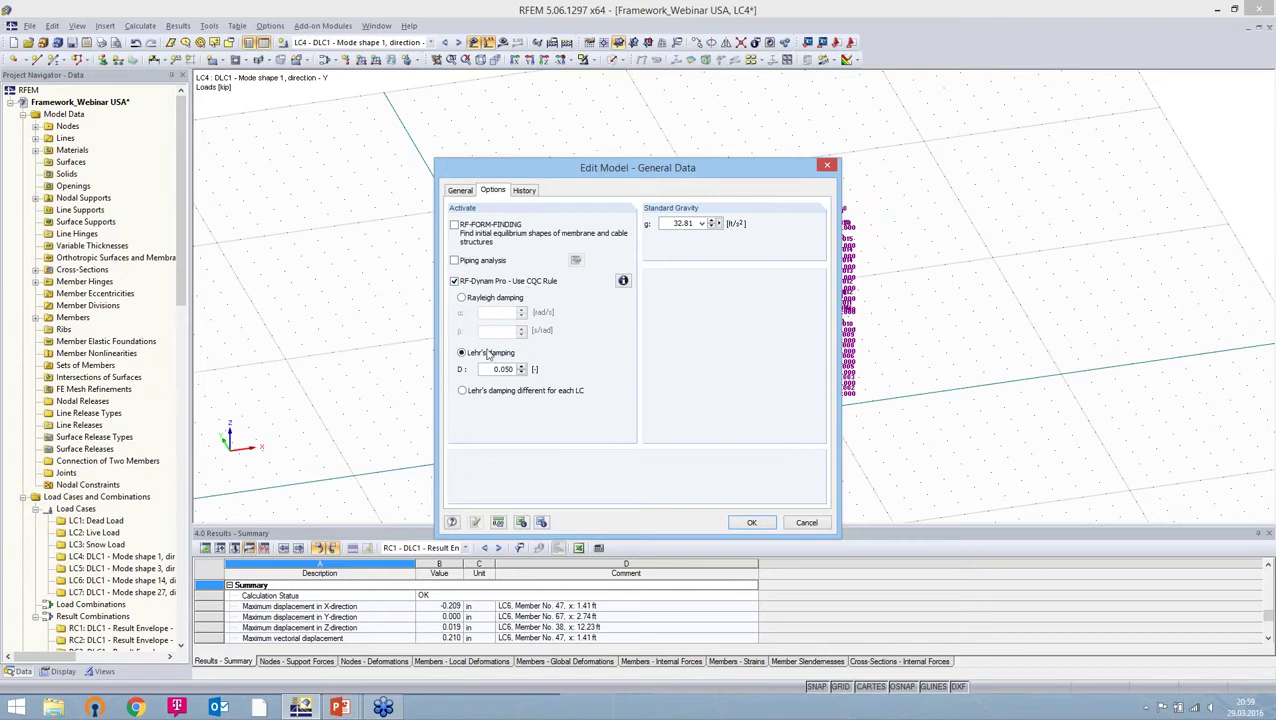
{"action": "left_click", "coordinate": [755, 522]}
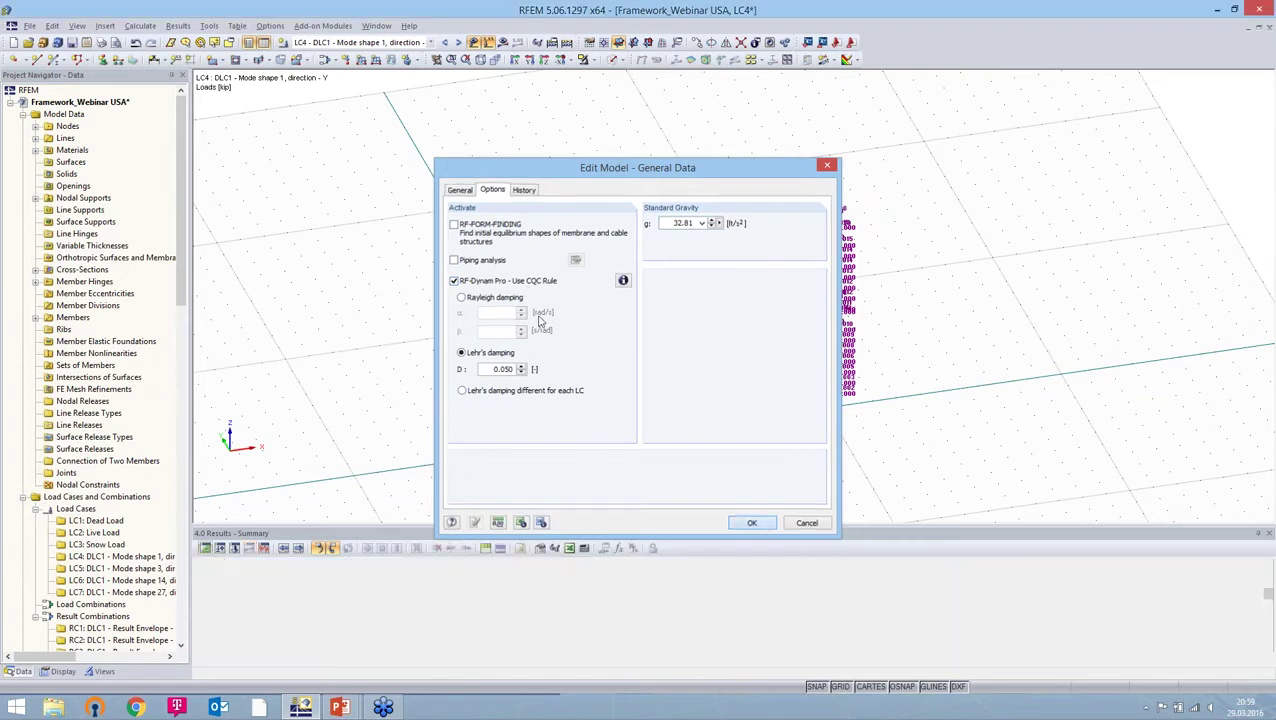
Step: Try setting LC1's action category to Earthquake and activating its dynamic parameters for the CQC rule, and cancel the edit
{"action": "left_click", "coordinate": [325, 61]}
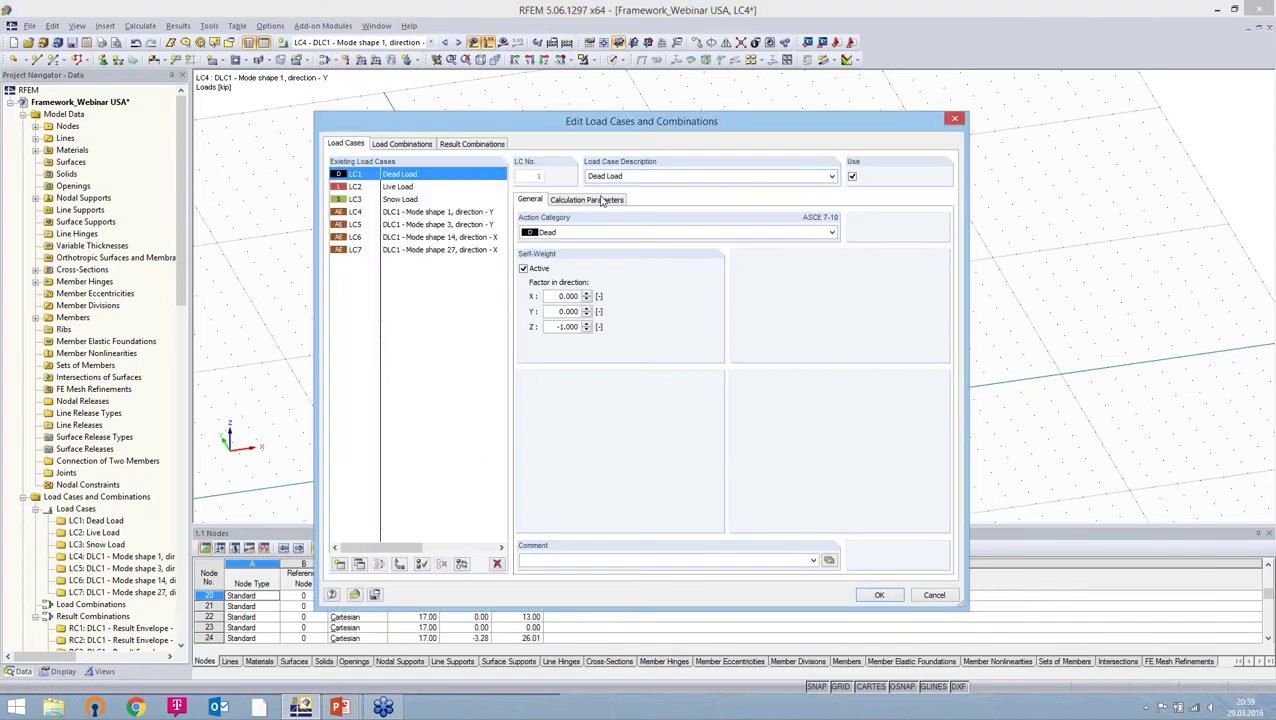
{"action": "left_click", "coordinate": [771, 231]}
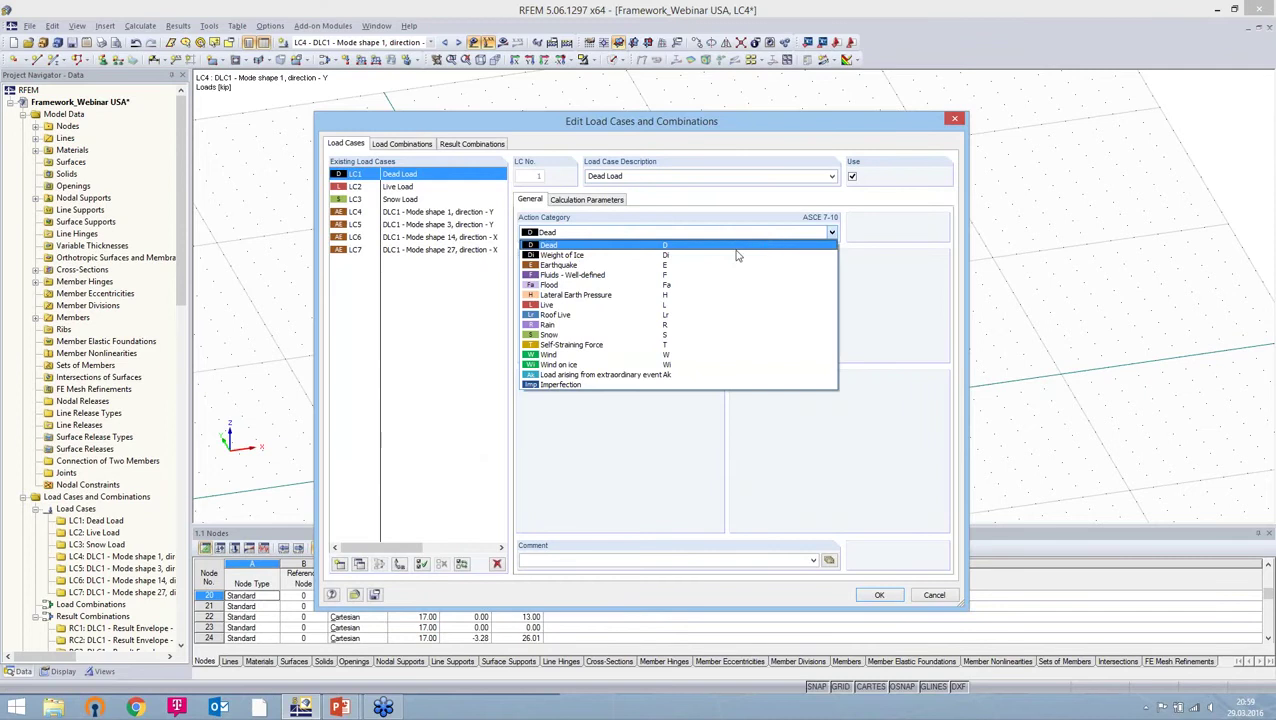
{"action": "left_click", "coordinate": [703, 325]}
{"action": "left_click", "coordinate": [558, 397]}
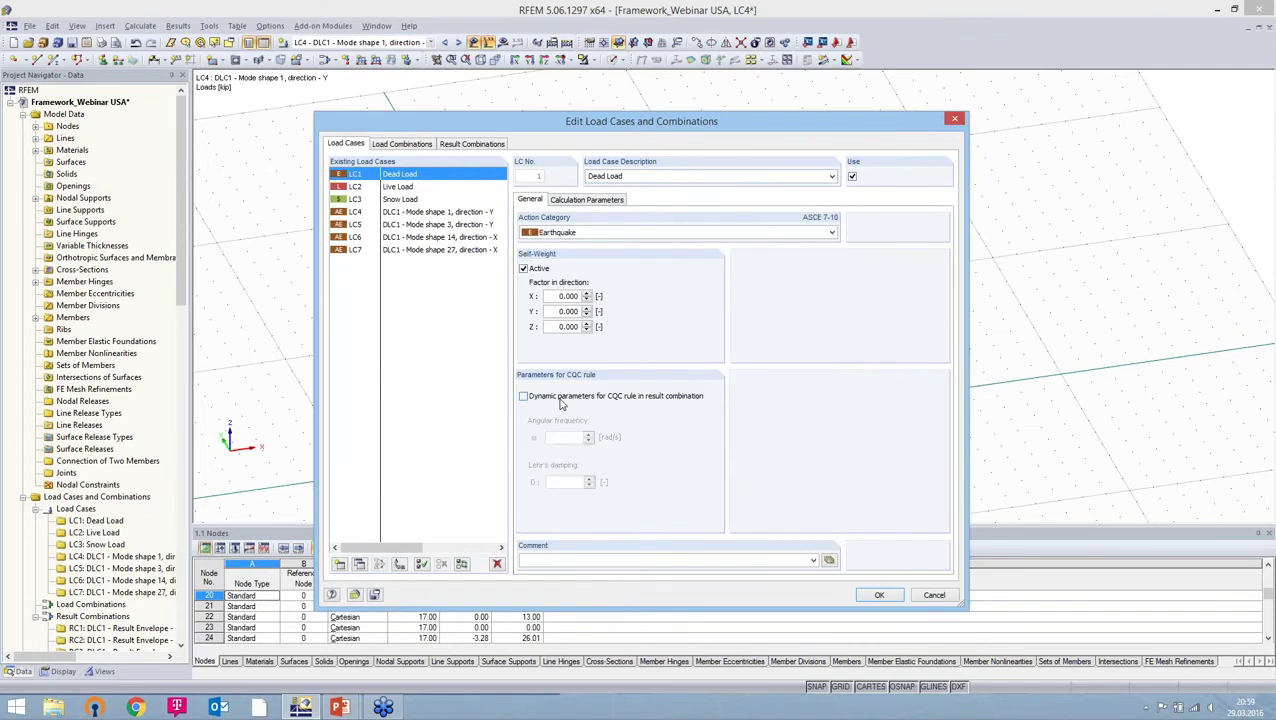
{"action": "left_click_drag", "start_coordinate": [563, 437], "coordinate": [628, 445]}
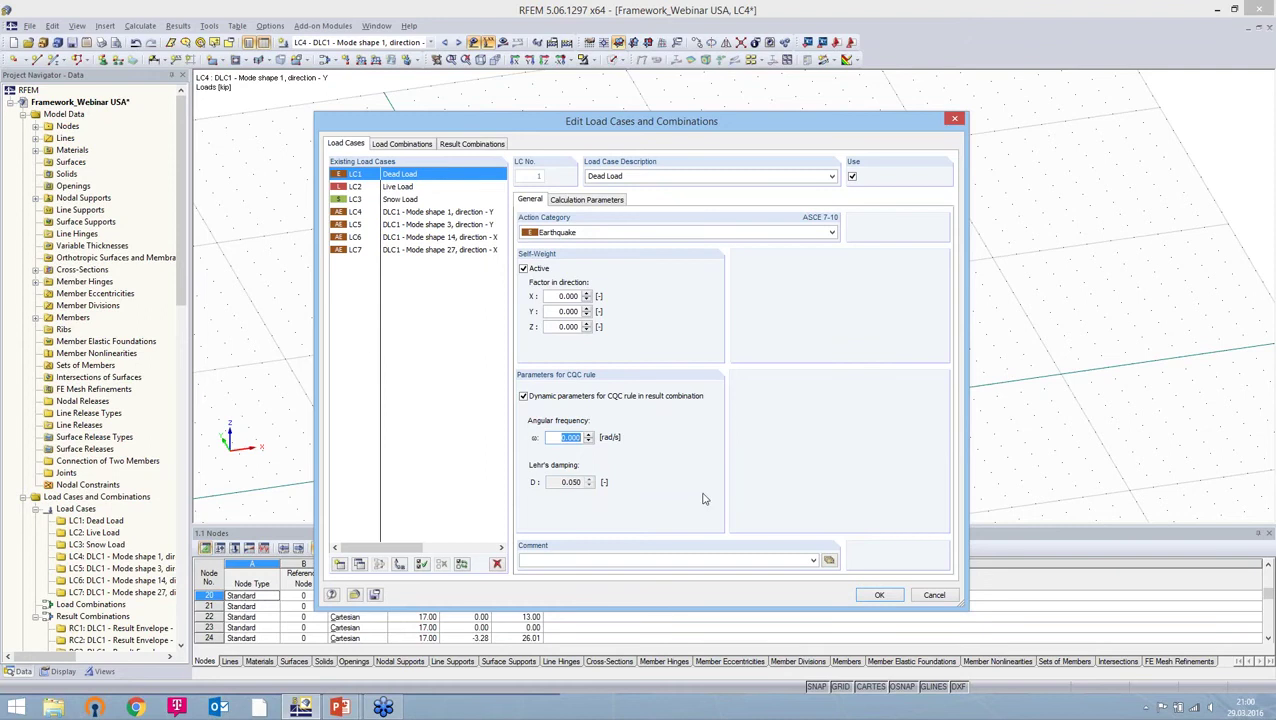
{"action": "left_click", "coordinate": [933, 596]}
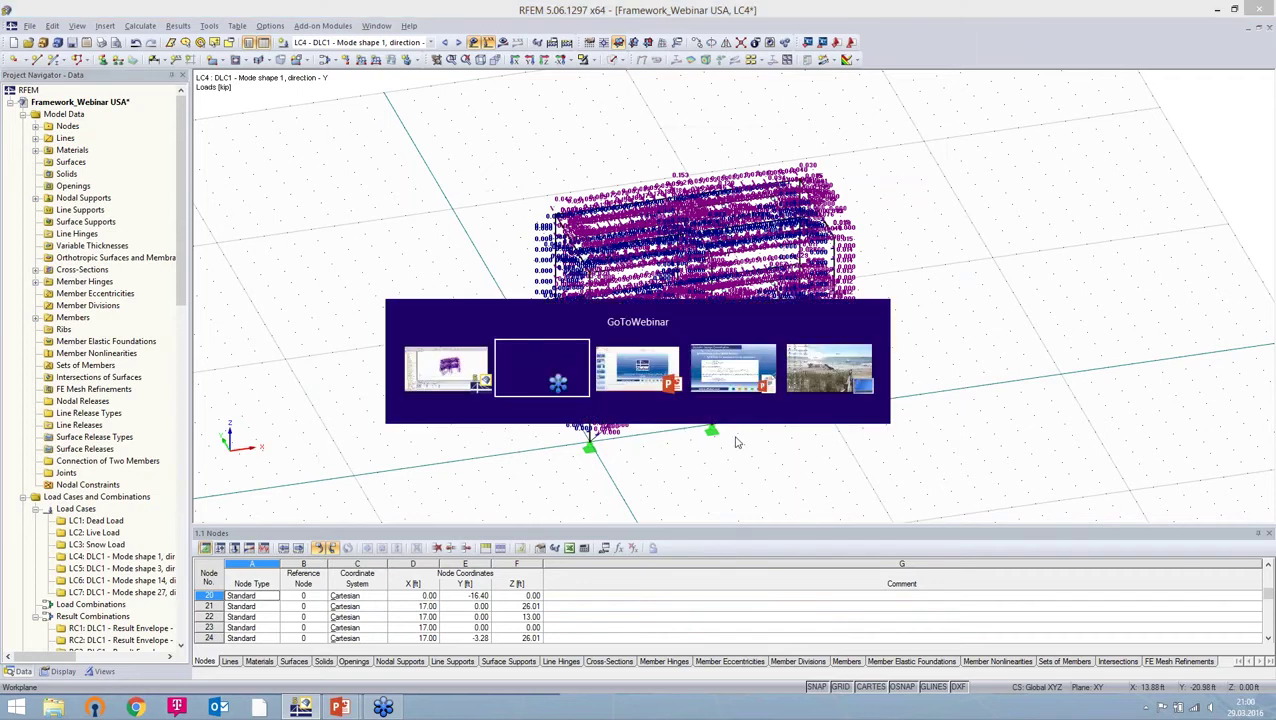
Step: Switch to the PowerPoint presentation and advance to the slide on signed results using the dominant mode
{"action": "left_click", "coordinate": [767, 375]}
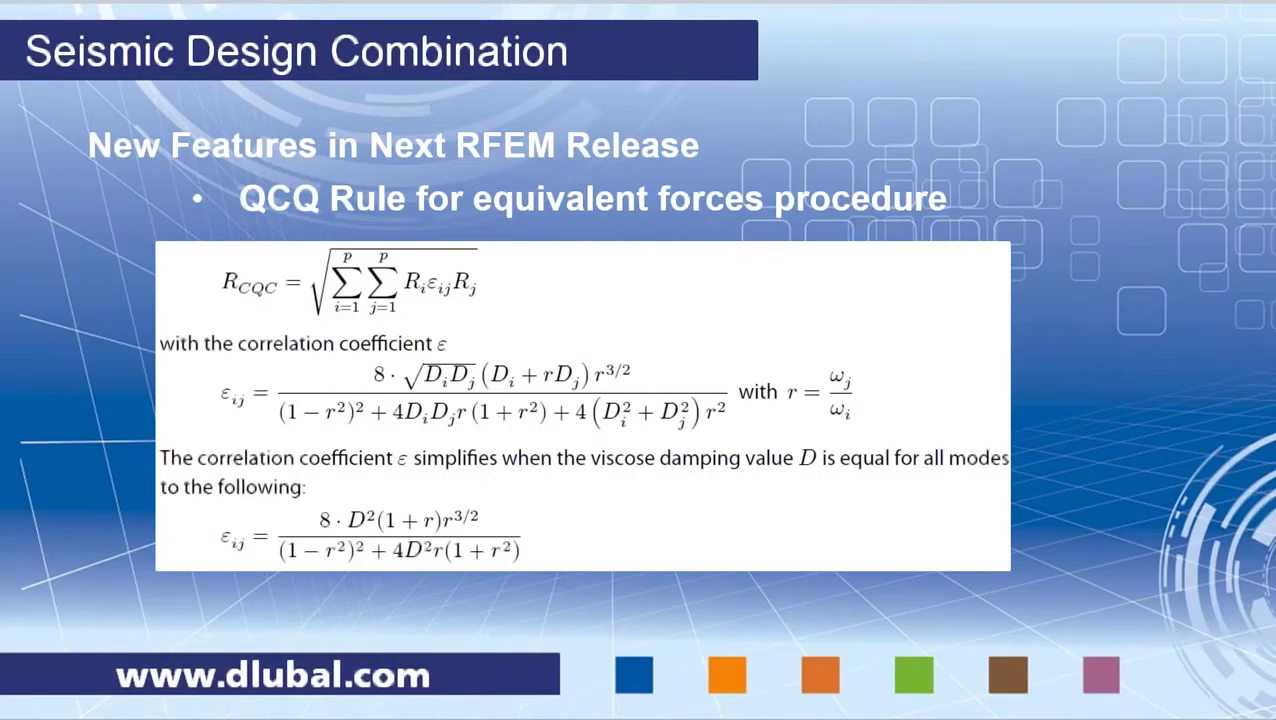
{"action": "key", "text": "Right"}
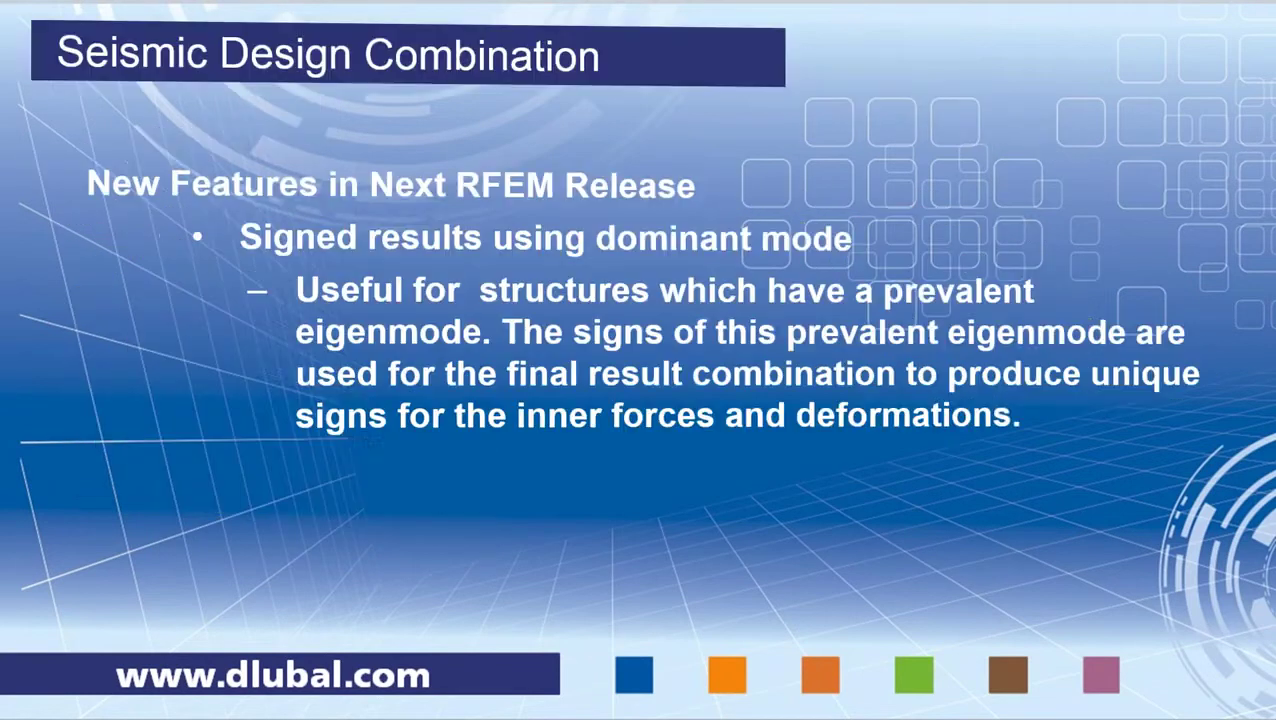
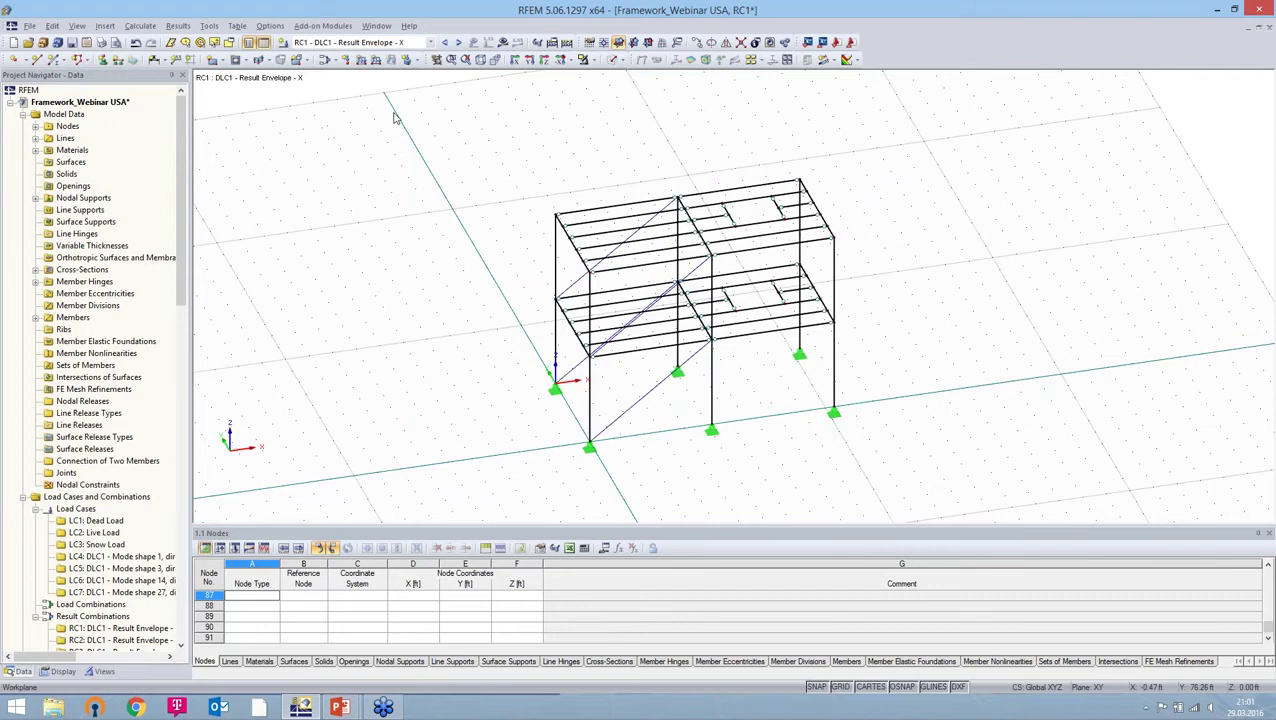
Step: Display the global deformations of result combination RC1 on the frame
{"action": "left_click", "coordinate": [503, 42]}
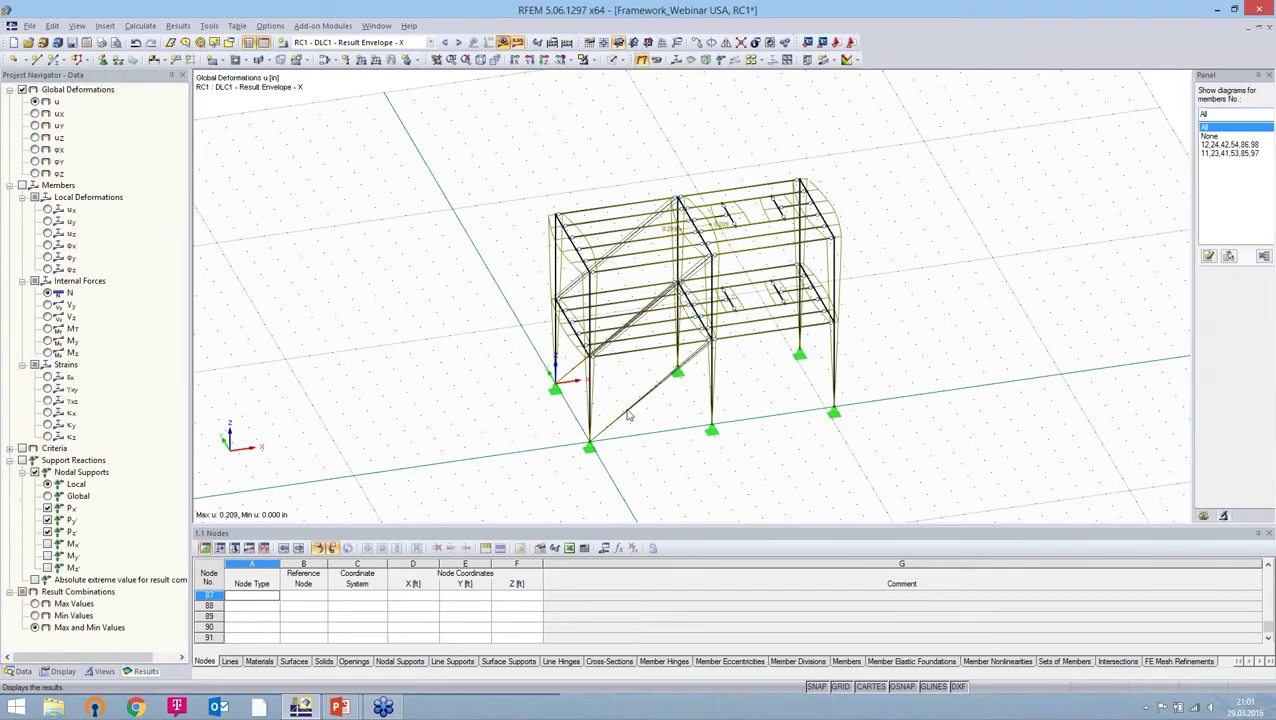
{"action": "scroll", "coordinate": [800, 400], "scroll_direction": "up", "scroll_amount": 3}
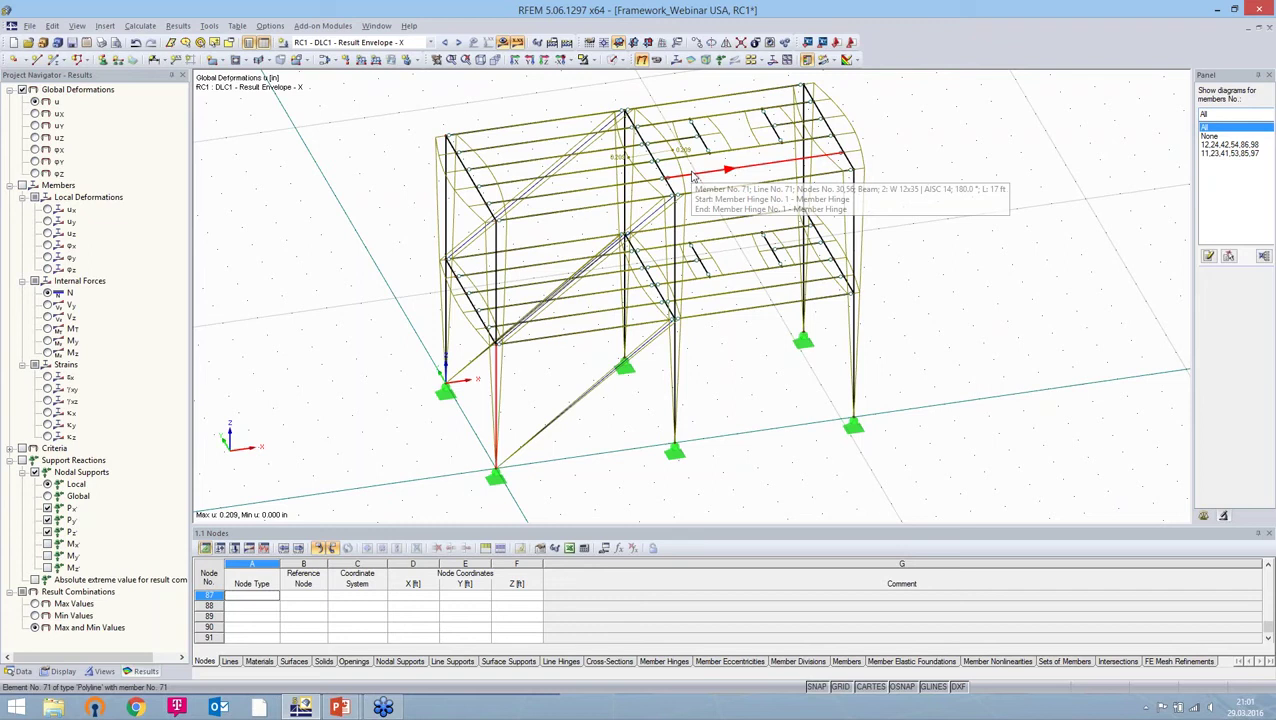
Step: Review RC1's calculation parameters and the load cases offered for extreme value signs according to LC / CO, cancelling the edit
{"action": "left_click", "coordinate": [22, 671]}
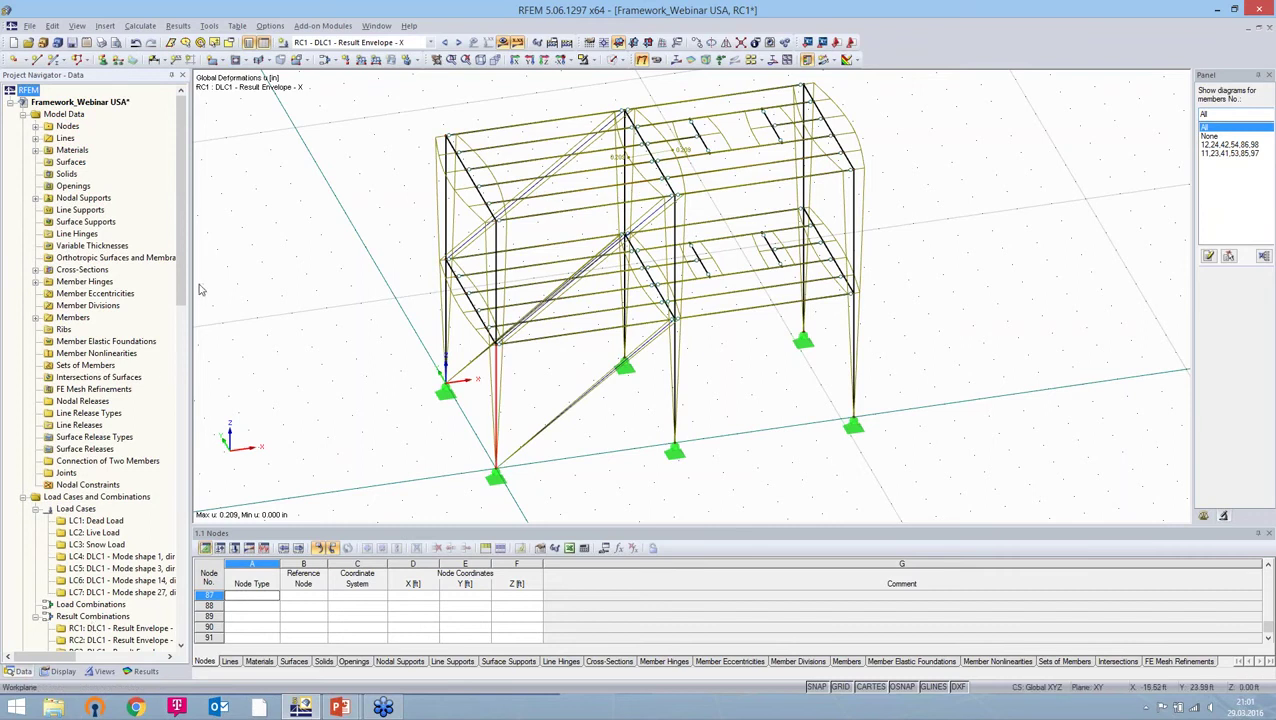
{"action": "left_click_drag", "start_coordinate": [183, 289], "coordinate": [196, 412]}
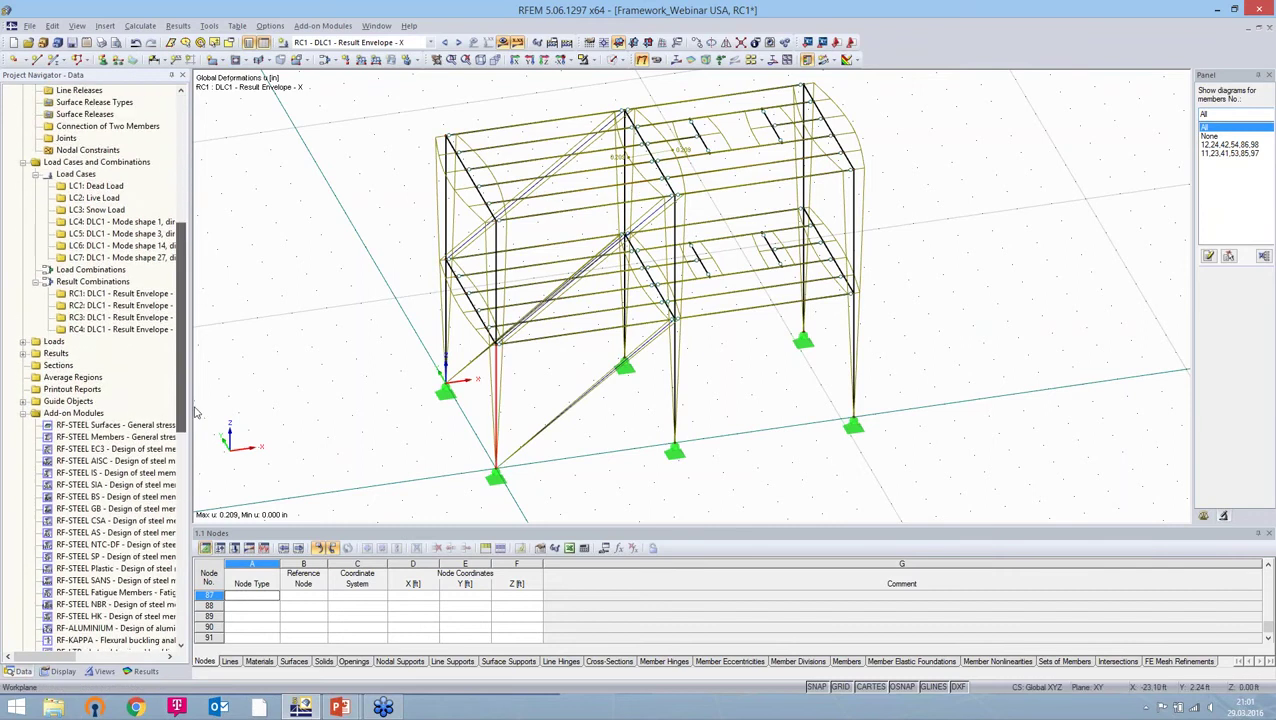
{"action": "right_click", "coordinate": [90, 296]}
{"action": "left_click", "coordinate": [150, 296]}
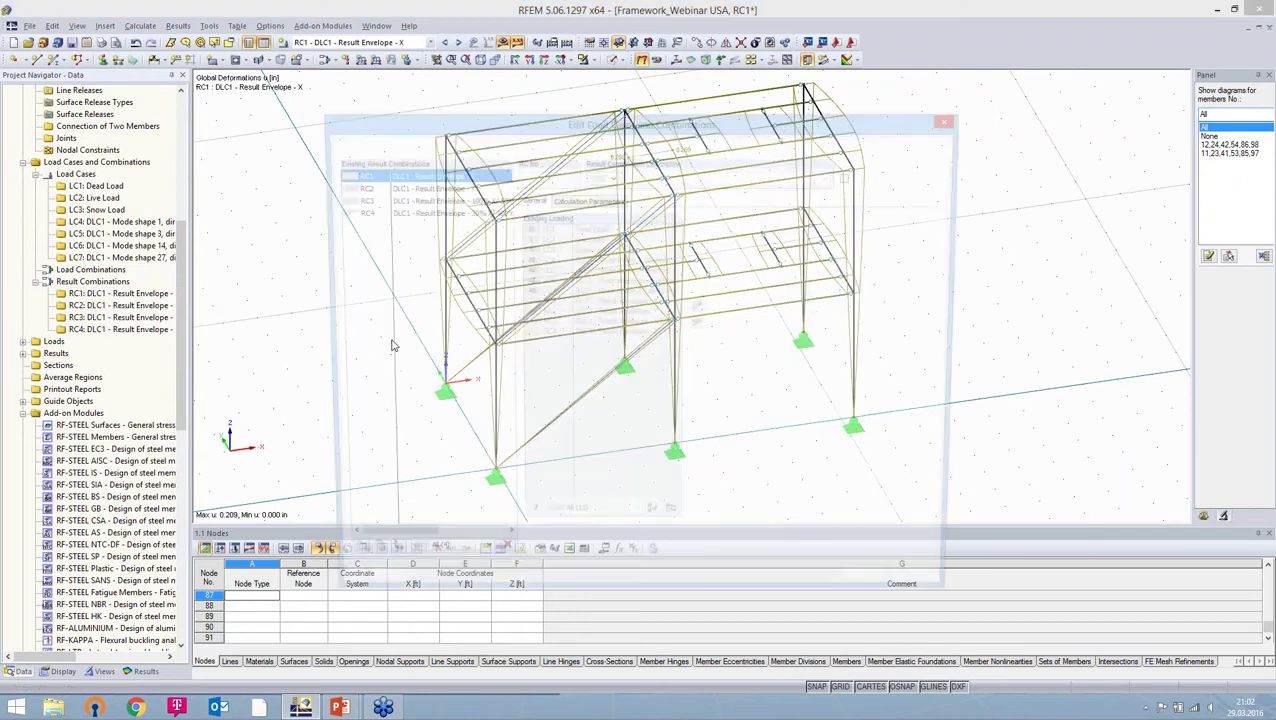
{"action": "left_click", "coordinate": [561, 200]}
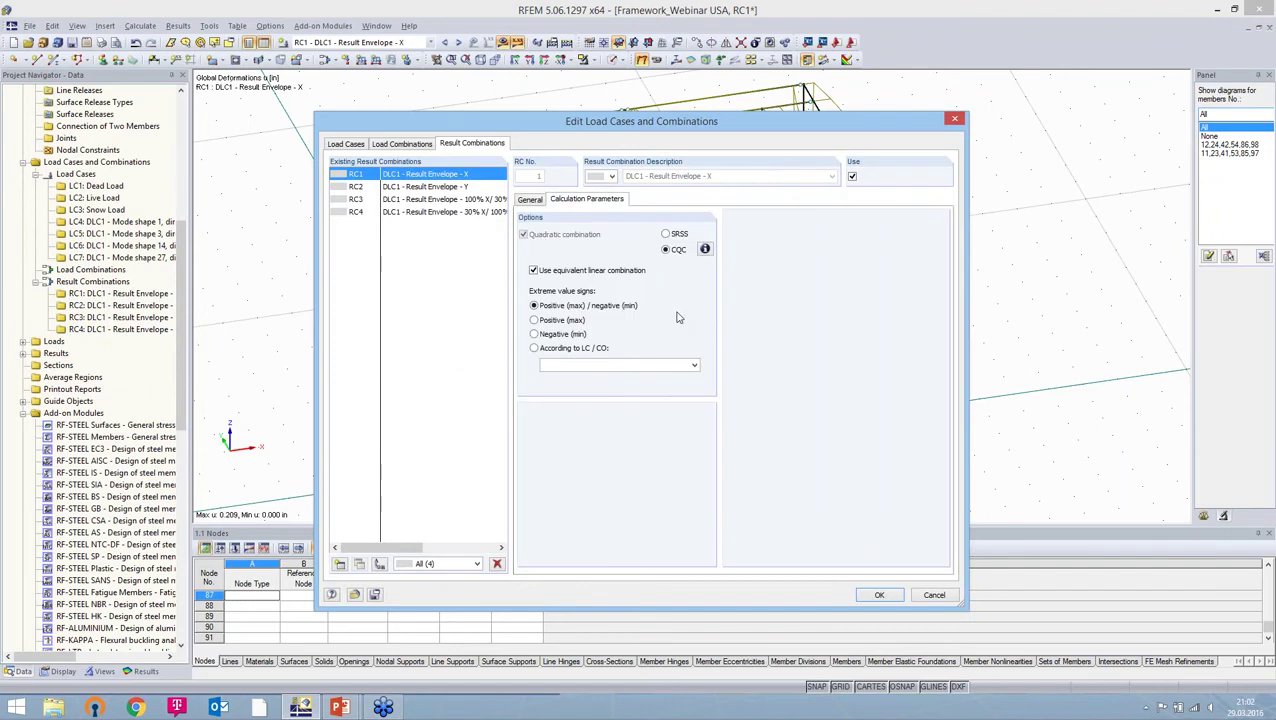
{"action": "left_click", "coordinate": [578, 348]}
{"action": "left_click", "coordinate": [695, 366]}
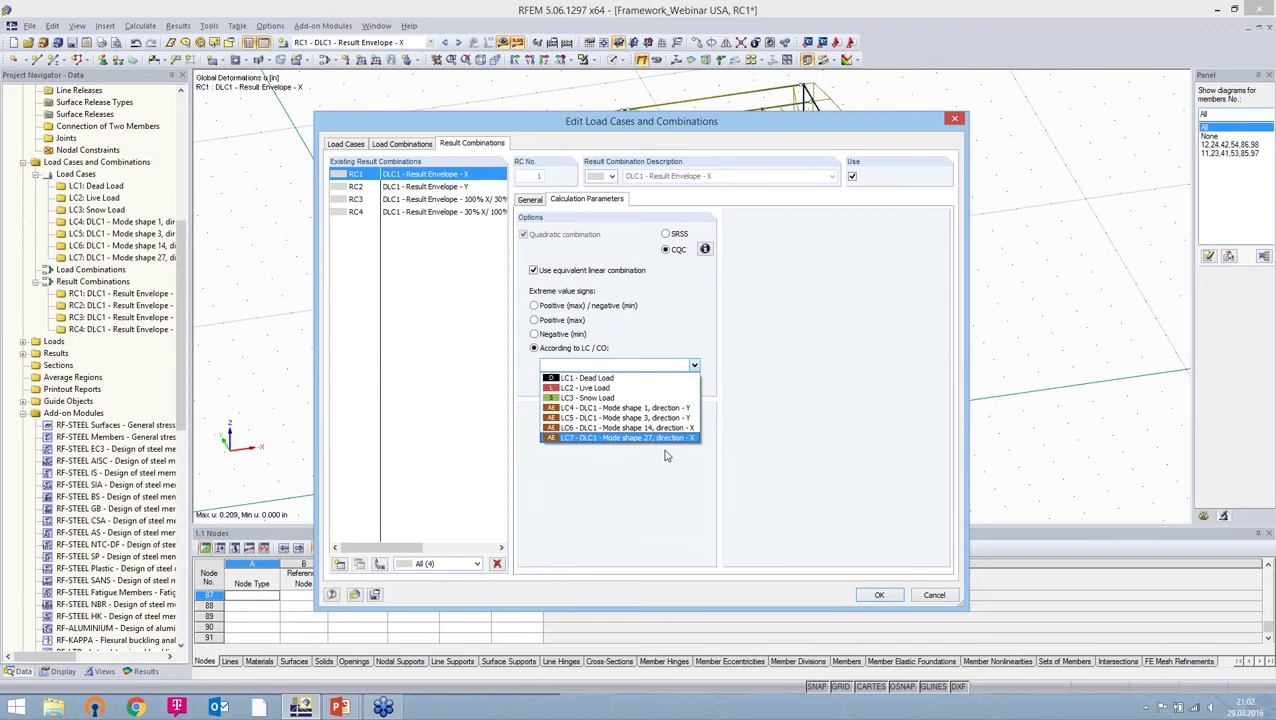
{"action": "left_click", "coordinate": [938, 595]}
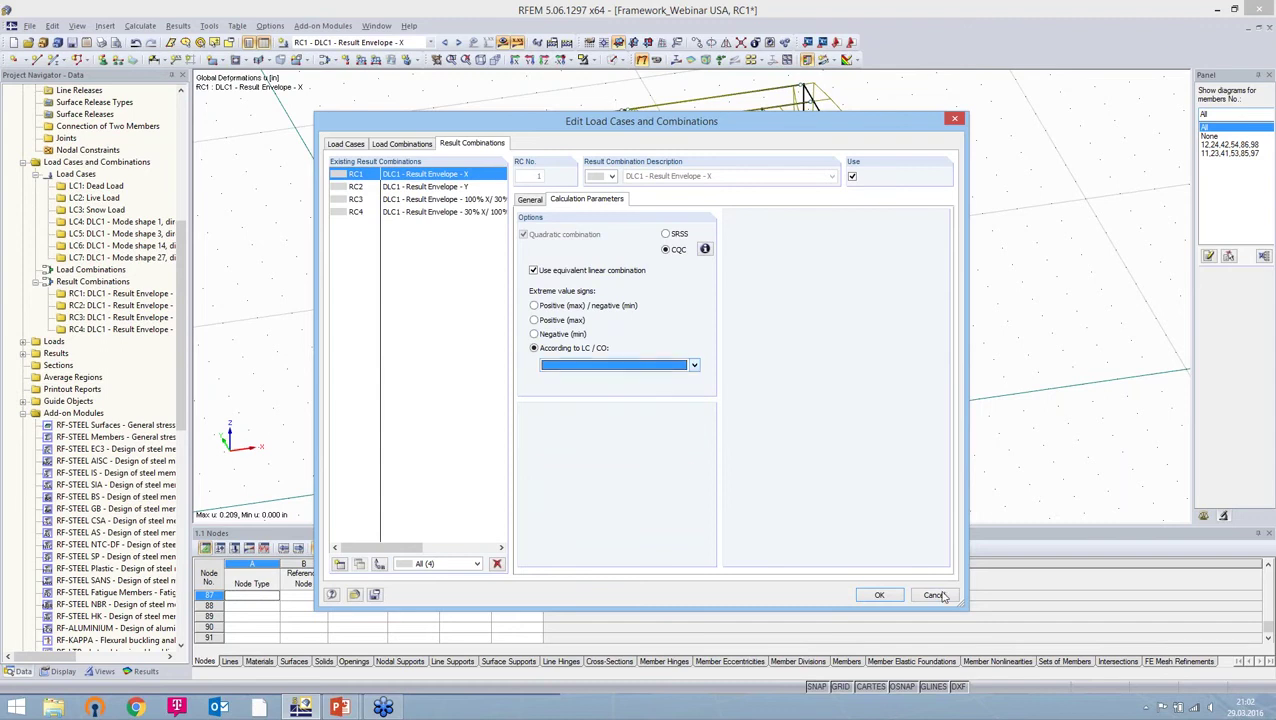
{"action": "left_click", "coordinate": [934, 595]}
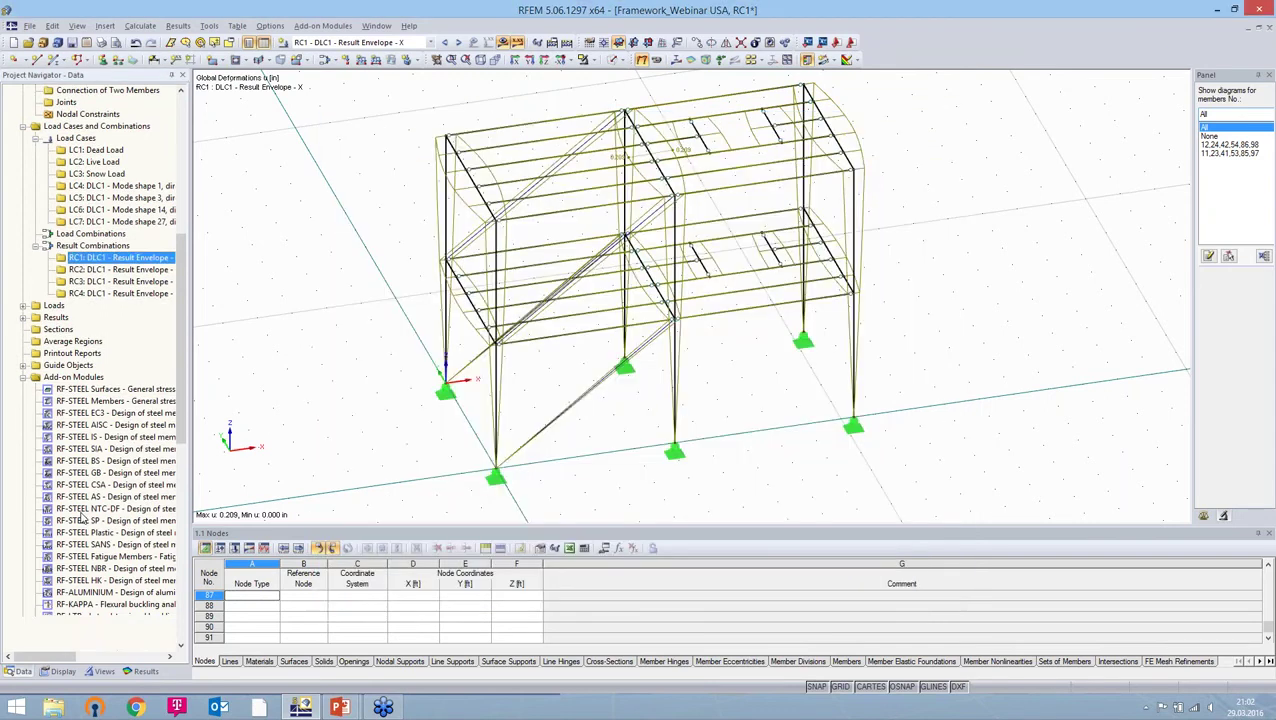
Step: Open RF-DYNAM Pro and compare the effective modal mass factors of DLC1's mode shapes in X and Y, closing without changes
{"action": "scroll", "coordinate": [92, 515], "scroll_direction": "down", "scroll_amount": 11}
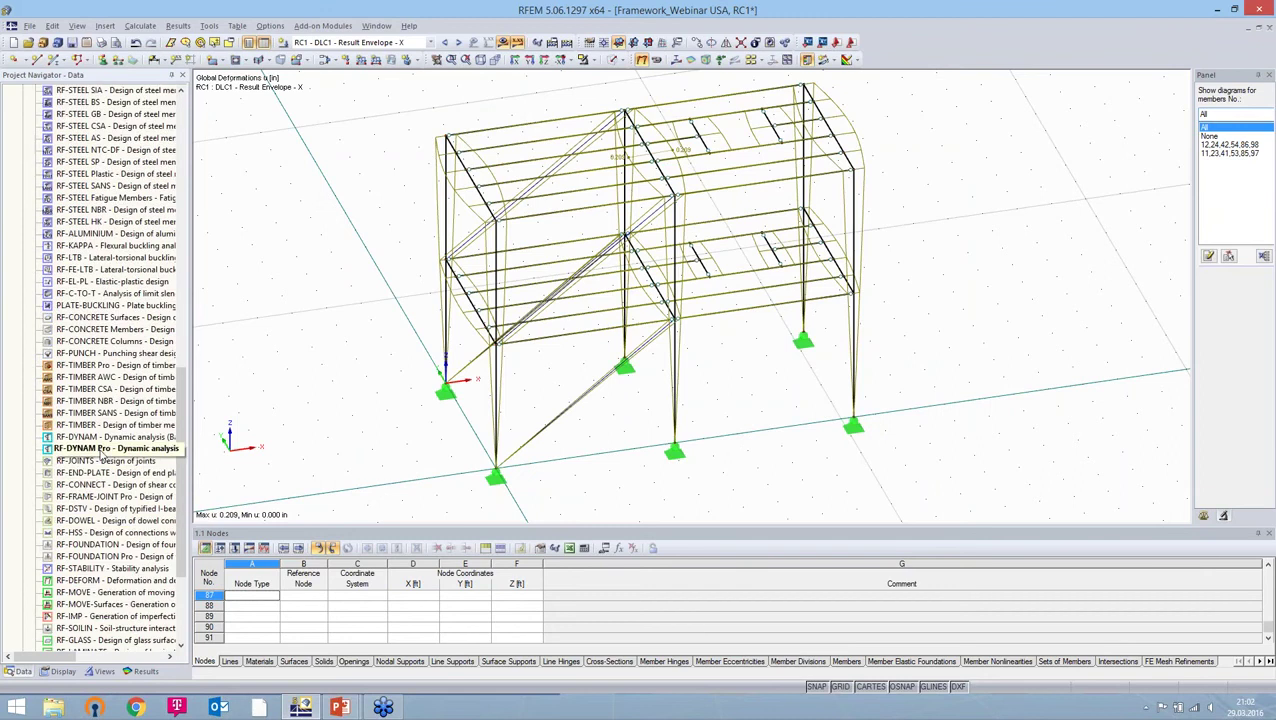
{"action": "double_click", "coordinate": [100, 449]}
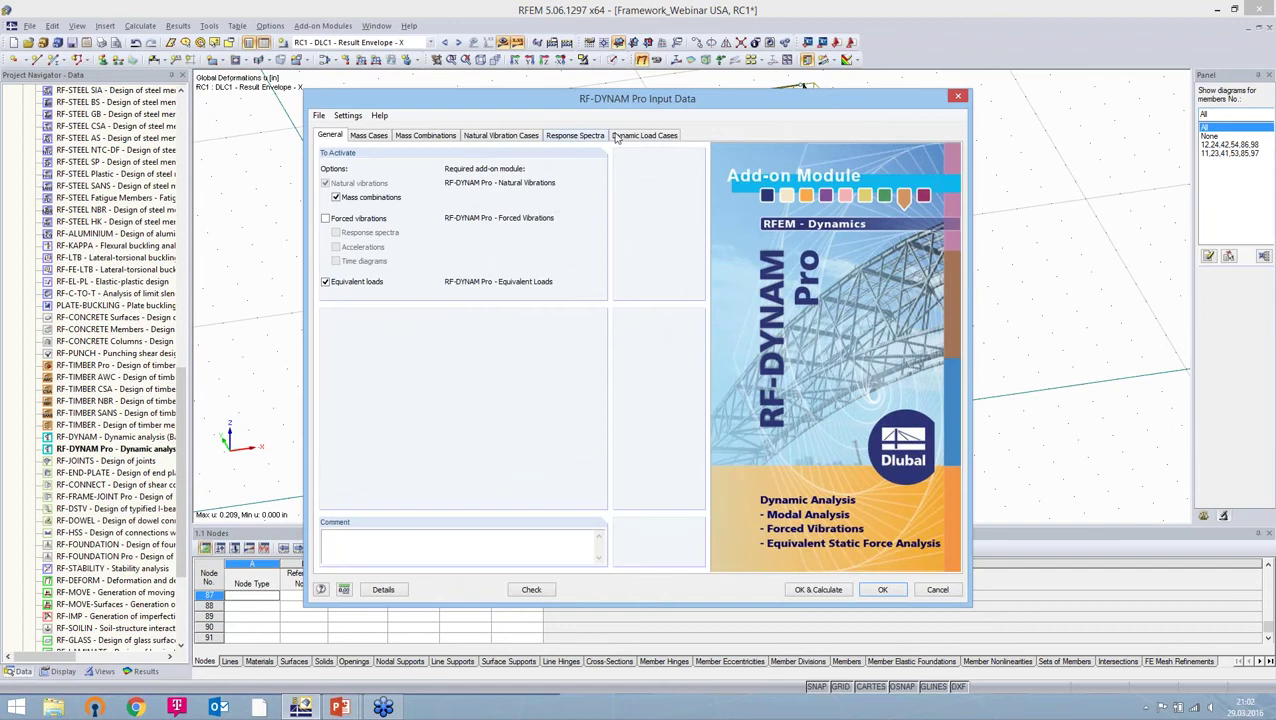
{"action": "left_click", "coordinate": [617, 137]}
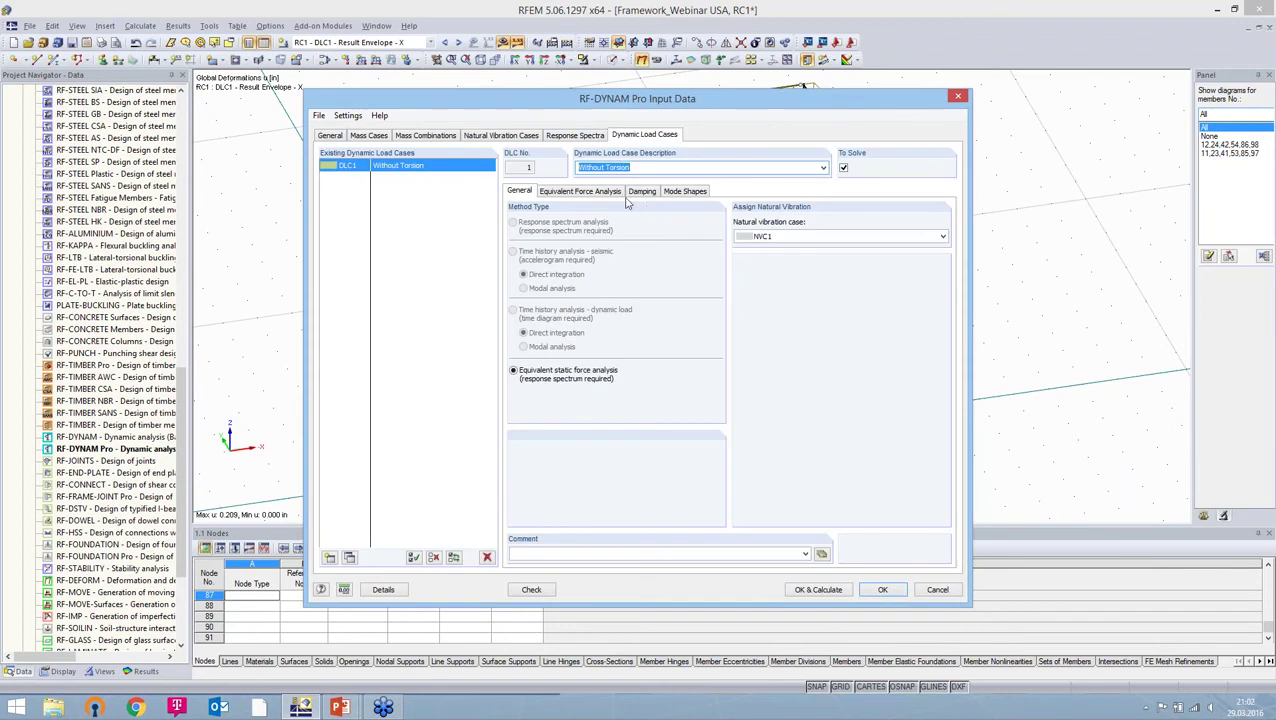
{"action": "left_click", "coordinate": [684, 192]}
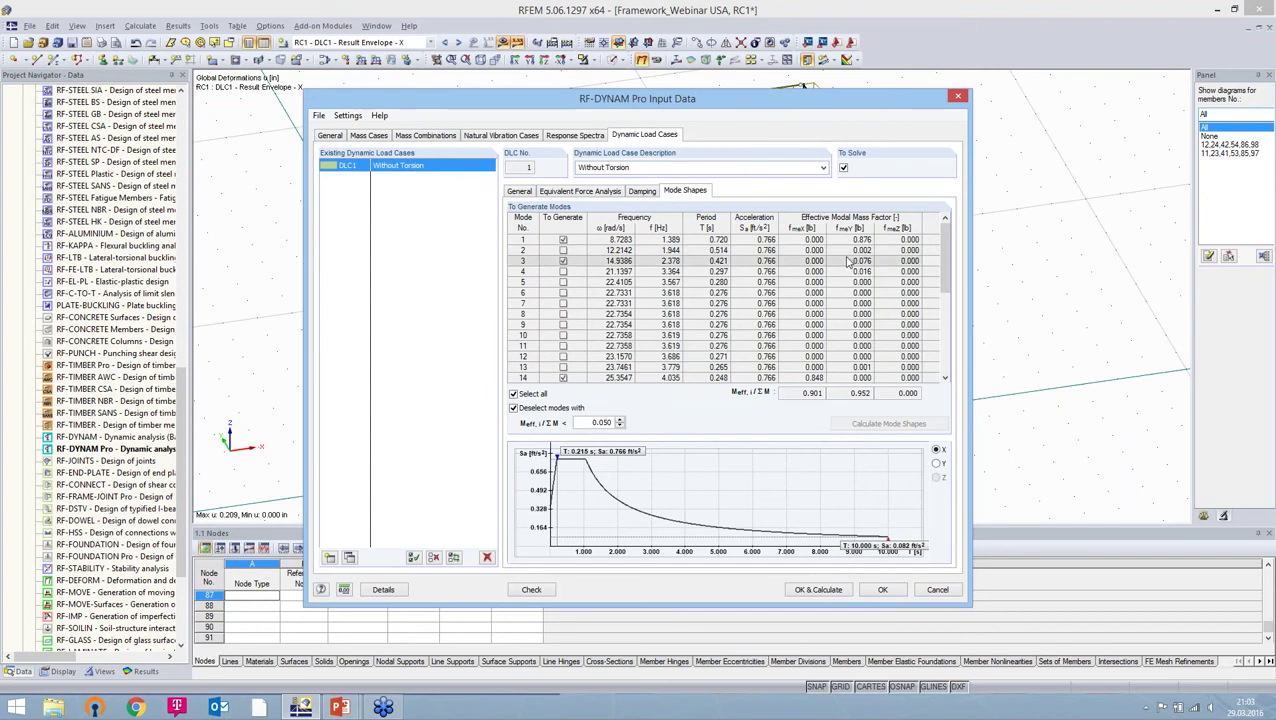
{"action": "left_click_drag", "start_coordinate": [948, 263], "coordinate": [948, 287]}
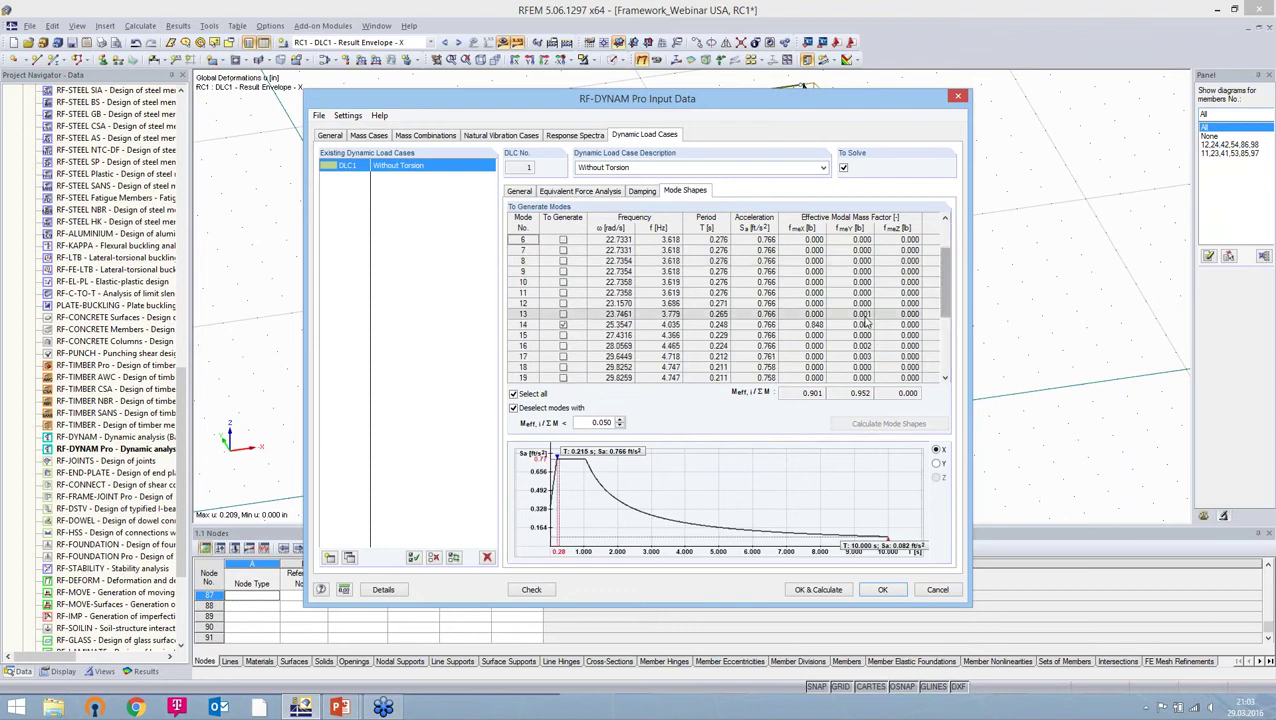
{"action": "left_click", "coordinate": [813, 324]}
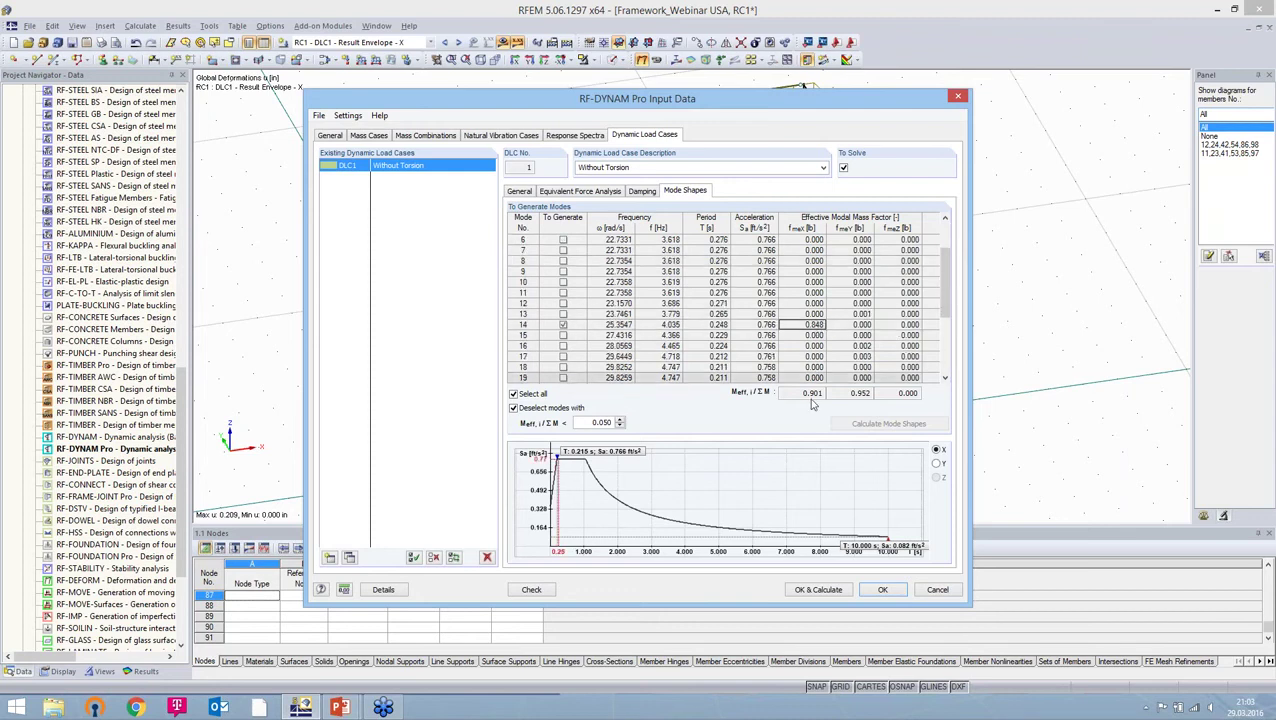
{"action": "left_click_drag", "start_coordinate": [948, 308], "coordinate": [949, 278]}
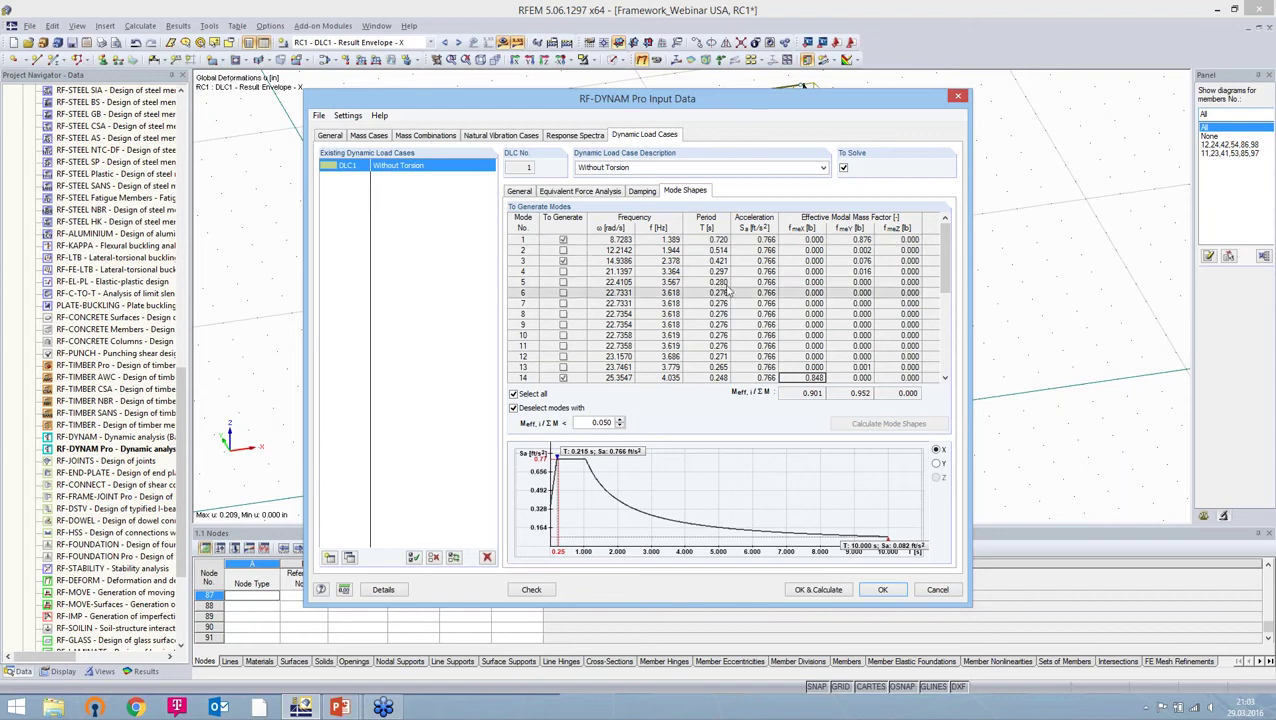
{"action": "left_click", "coordinate": [851, 241]}
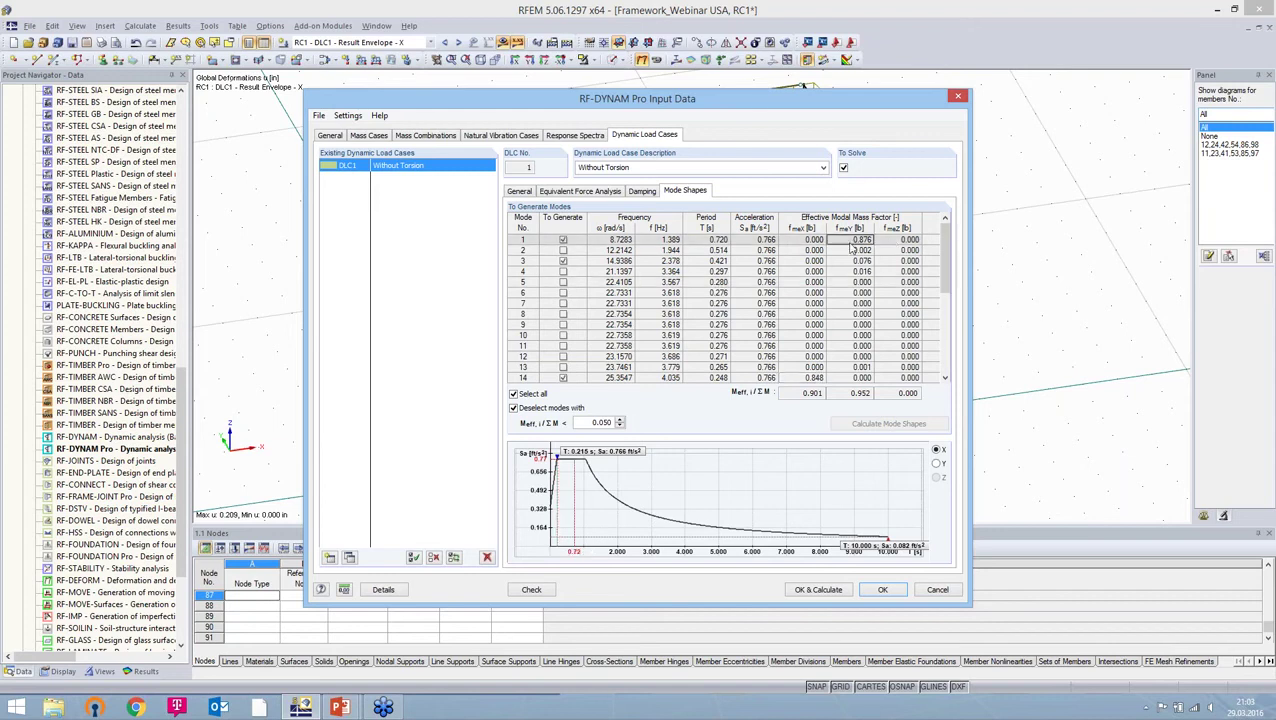
{"action": "left_click", "coordinate": [818, 378]}
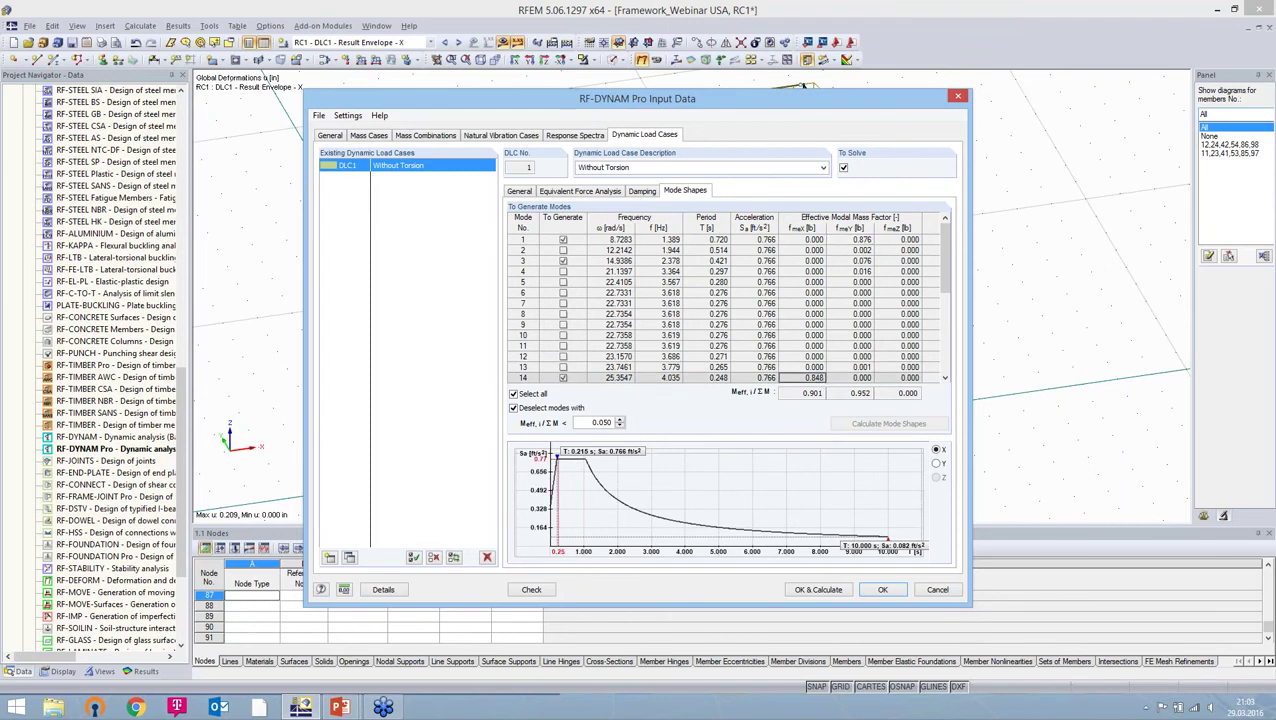
{"action": "left_click", "coordinate": [937, 590]}
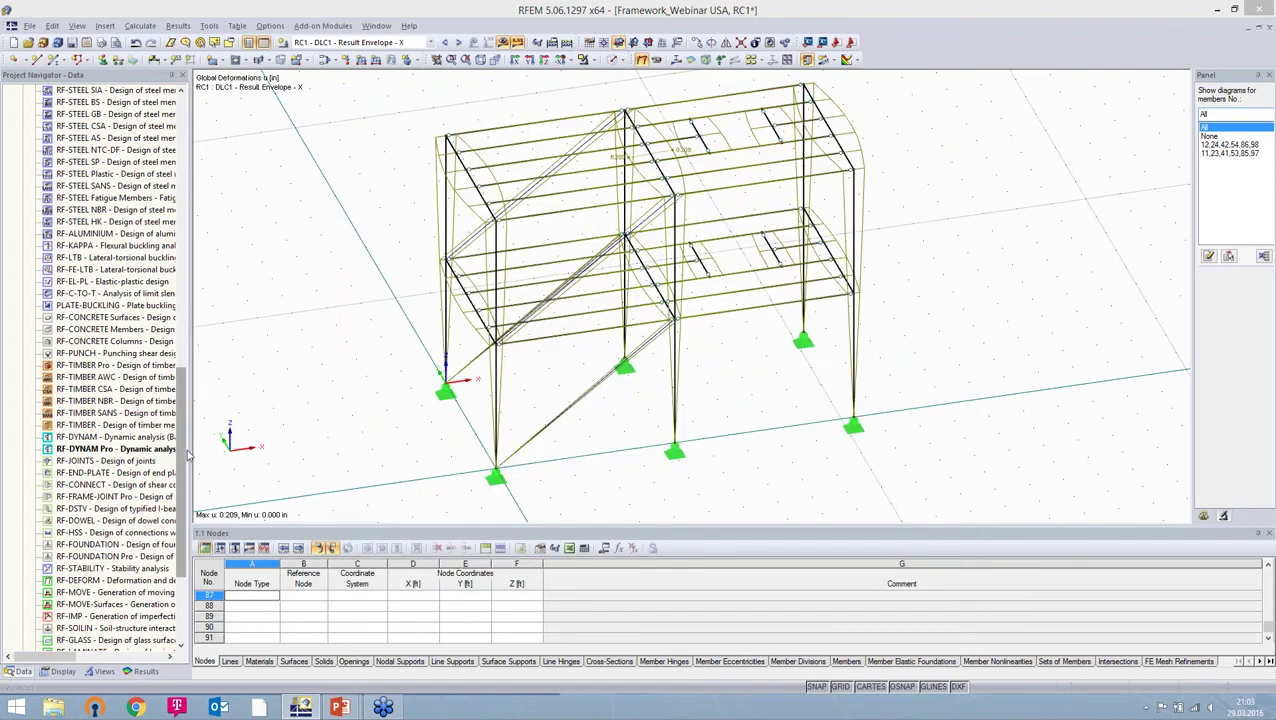
Step: Set RC1's extreme value signs according to load case LC6 - DLC1 - Mode shape 14, direction - X
{"action": "left_click_drag", "start_coordinate": [183, 407], "coordinate": [183, 189]}
{"action": "right_click", "coordinate": [108, 487]}
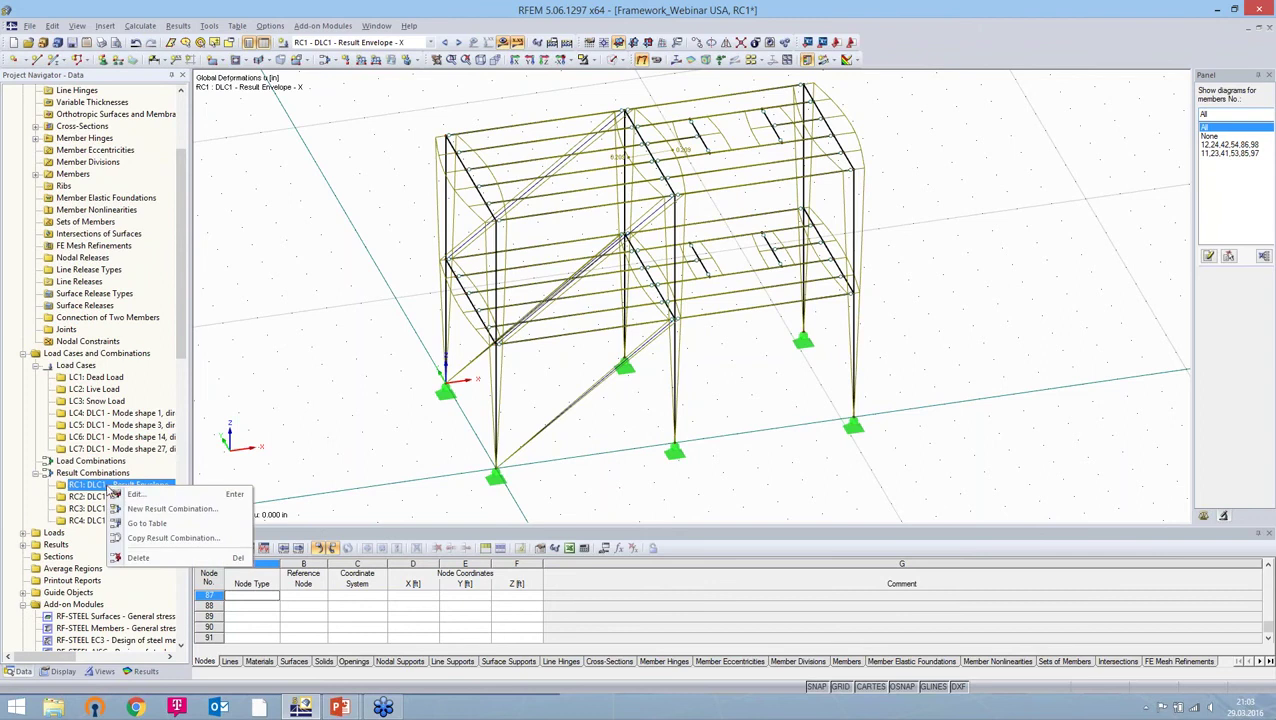
{"action": "left_click", "coordinate": [135, 496]}
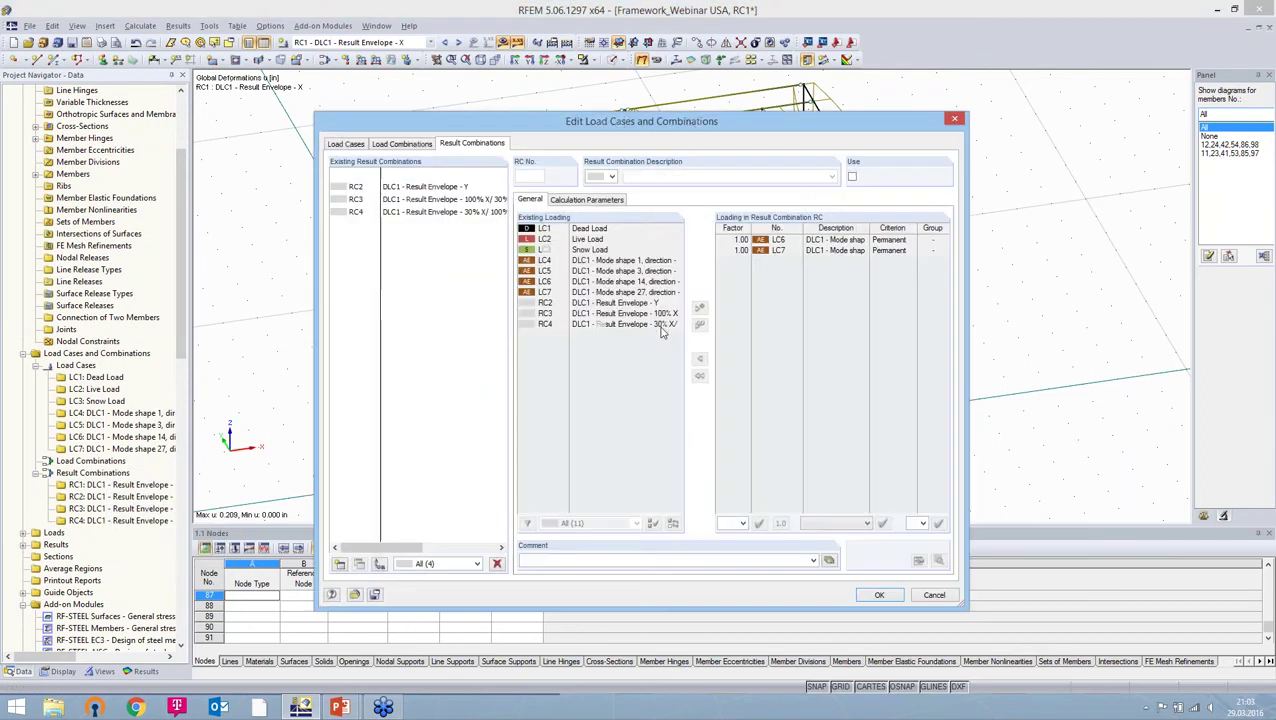
{"action": "left_click", "coordinate": [587, 199]}
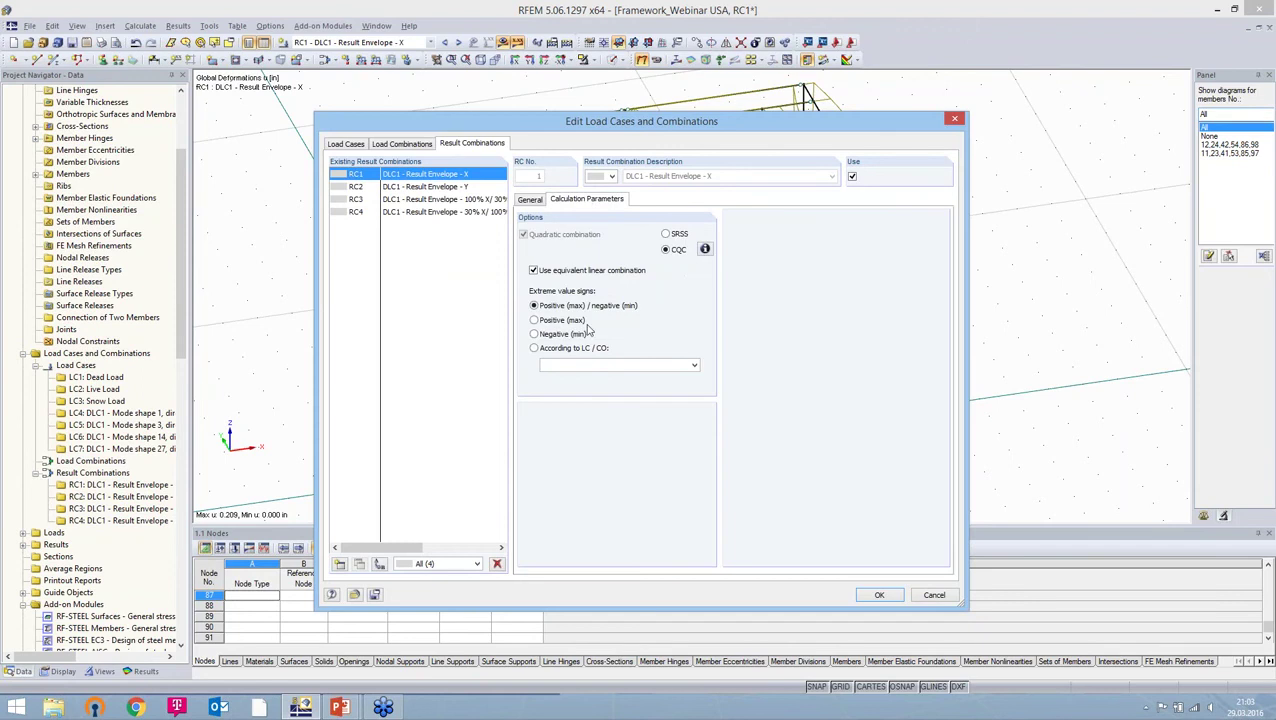
{"action": "left_click", "coordinate": [567, 348]}
{"action": "left_click", "coordinate": [694, 366]}
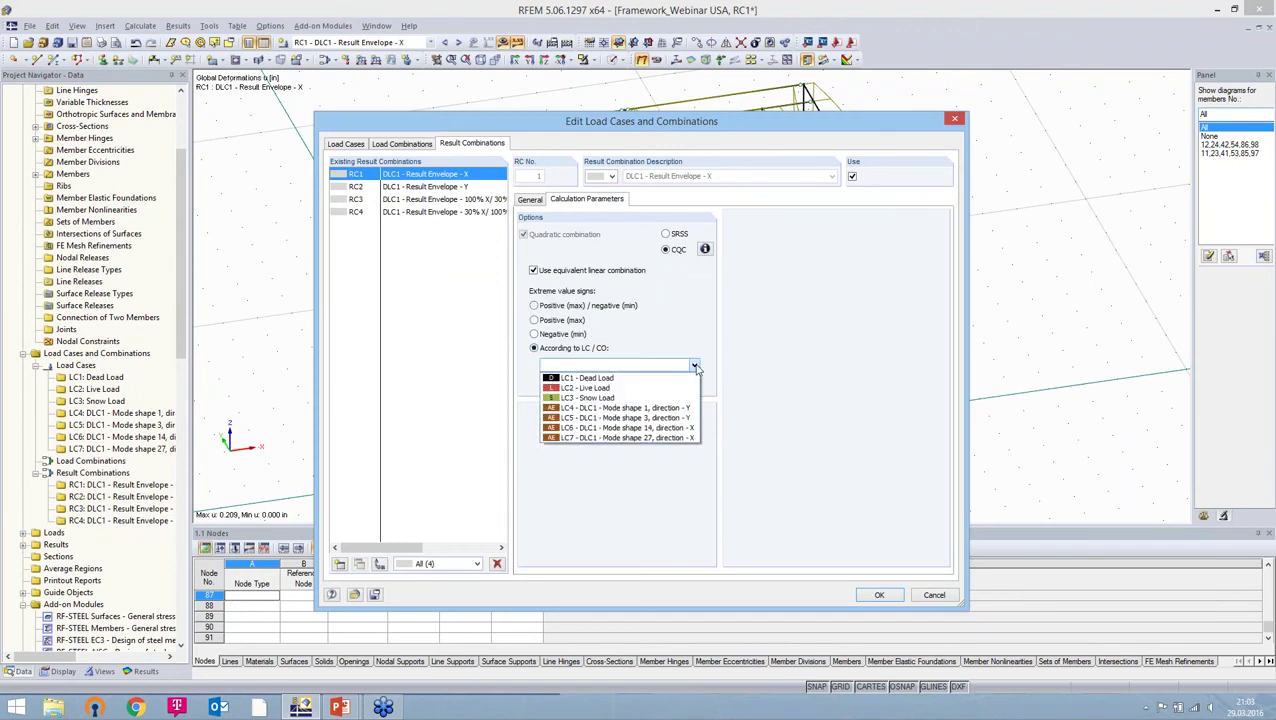
{"action": "left_click", "coordinate": [633, 428]}
{"action": "left_click", "coordinate": [880, 597]}
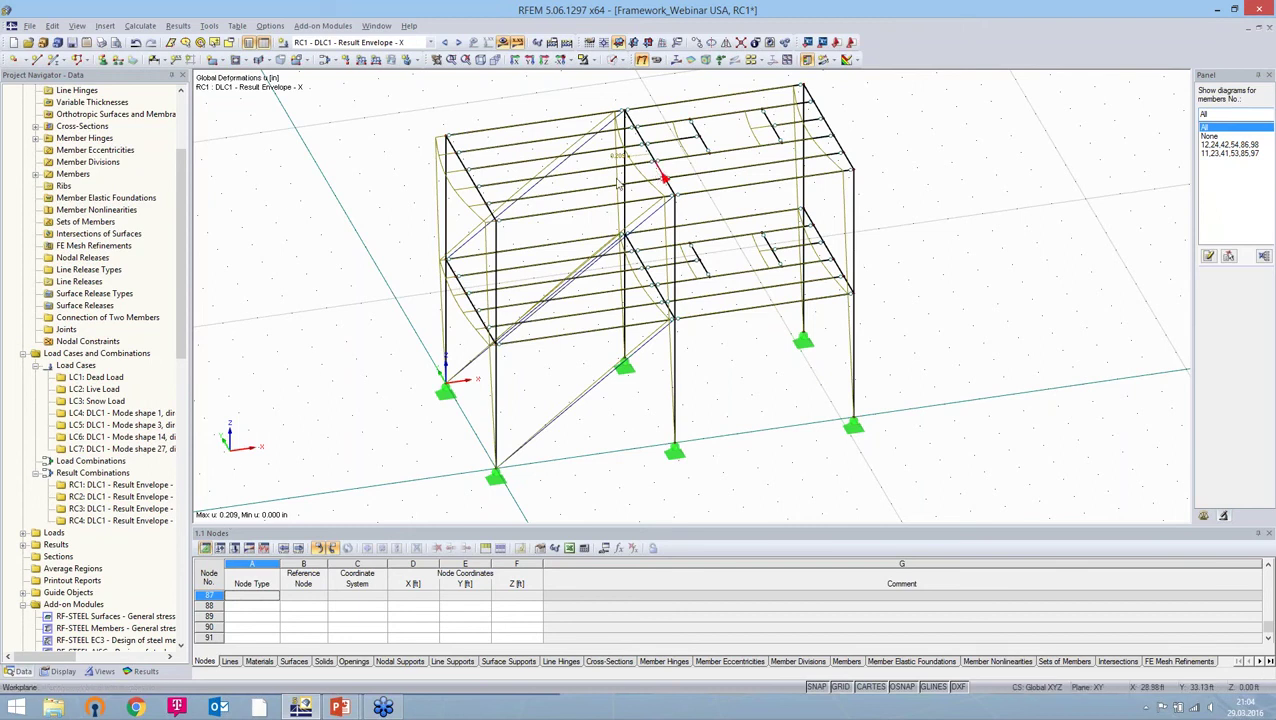
Step: Set RC2's extreme value signs according to load case LC4 - DLC1 - Mode shape 1, direction - Y
{"action": "left_click", "coordinate": [105, 497]}
{"action": "right_click", "coordinate": [105, 497]}
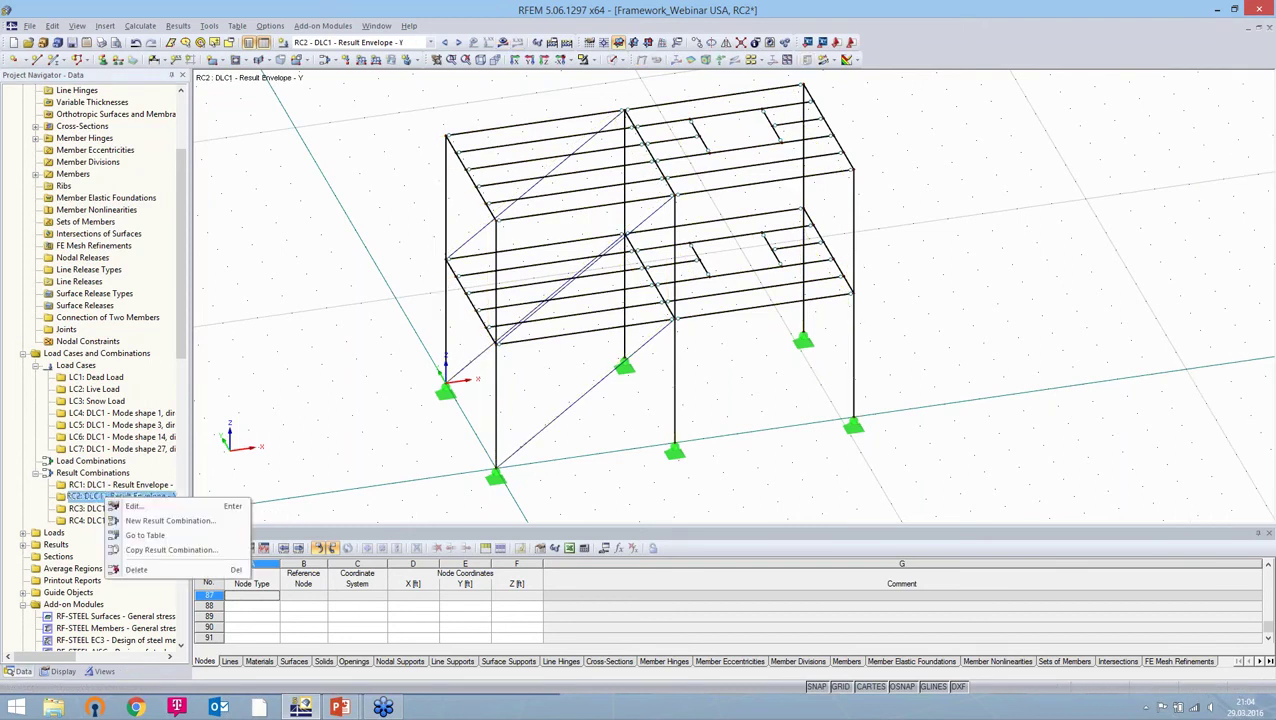
{"action": "left_click", "coordinate": [162, 515]}
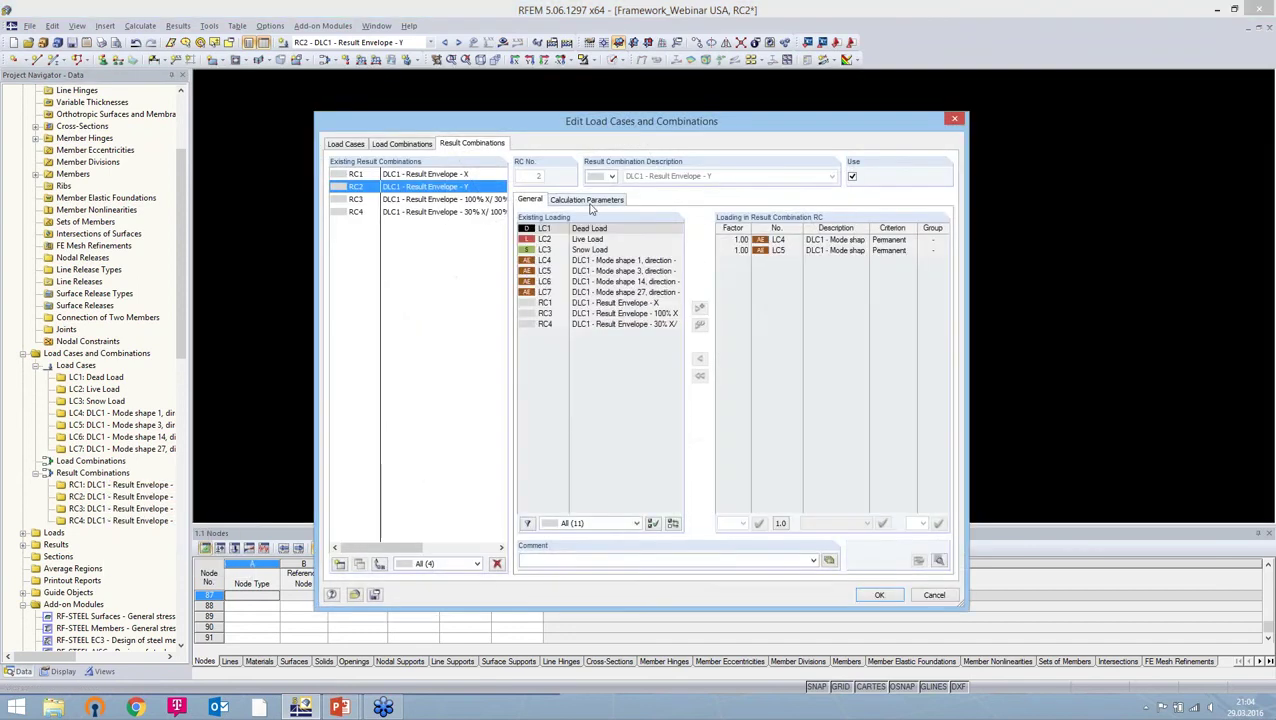
{"action": "left_click", "coordinate": [587, 198]}
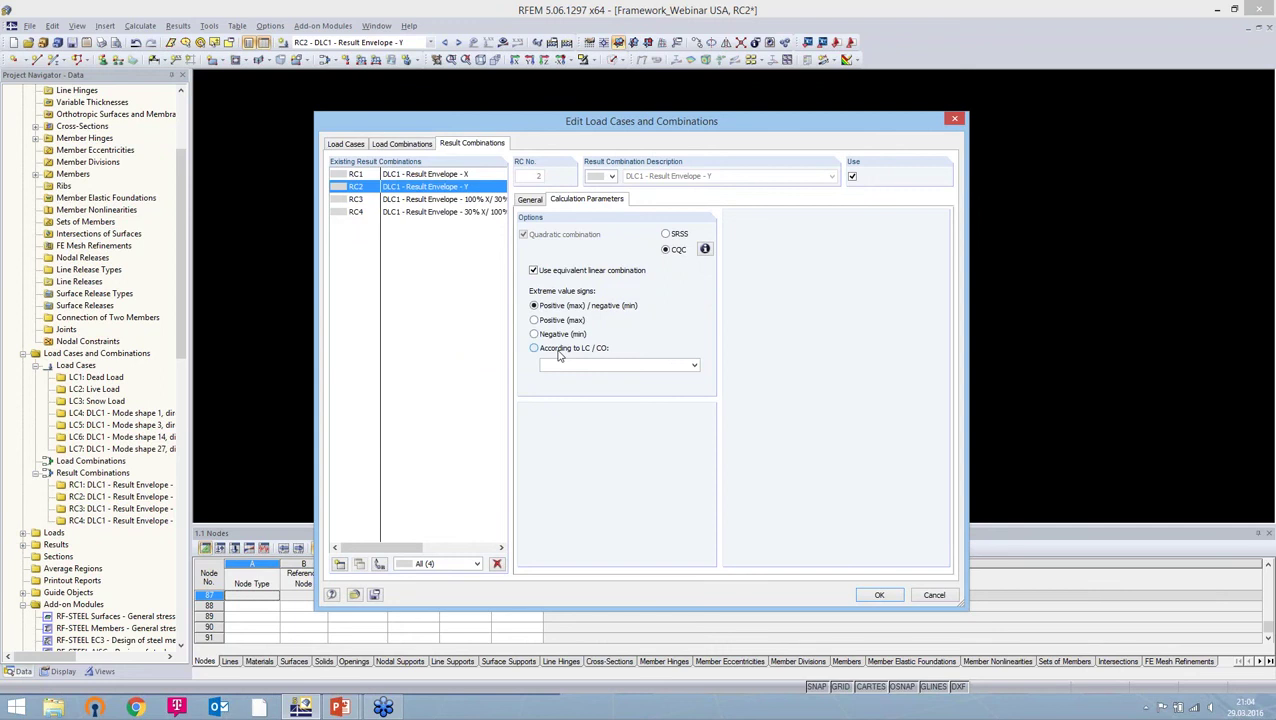
{"action": "left_click", "coordinate": [559, 350]}
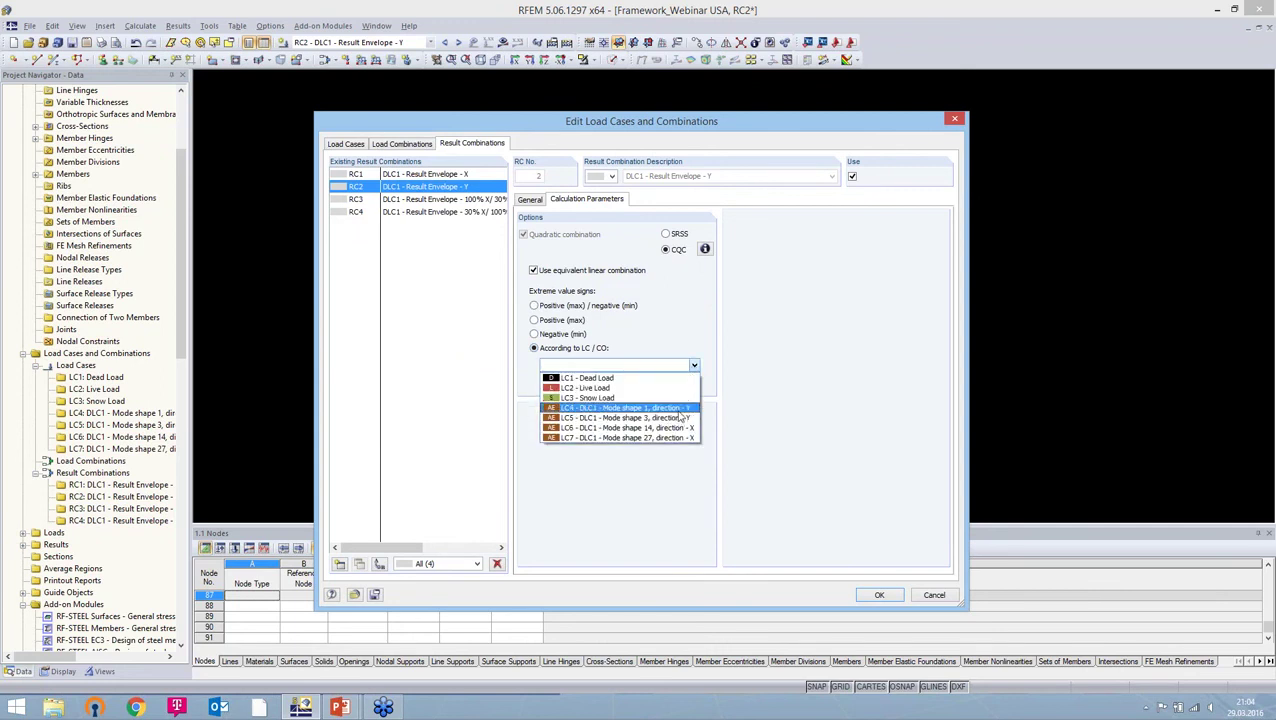
{"action": "left_click", "coordinate": [680, 410]}
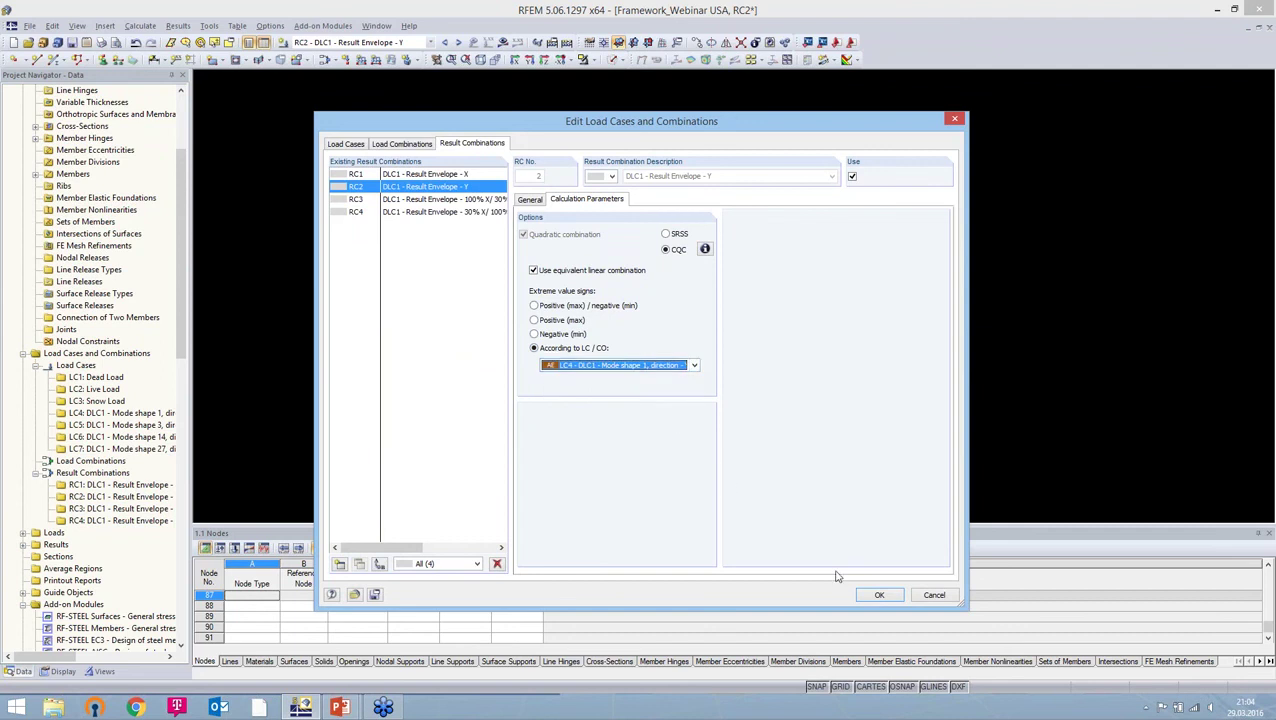
{"action": "left_click", "coordinate": [881, 596]}
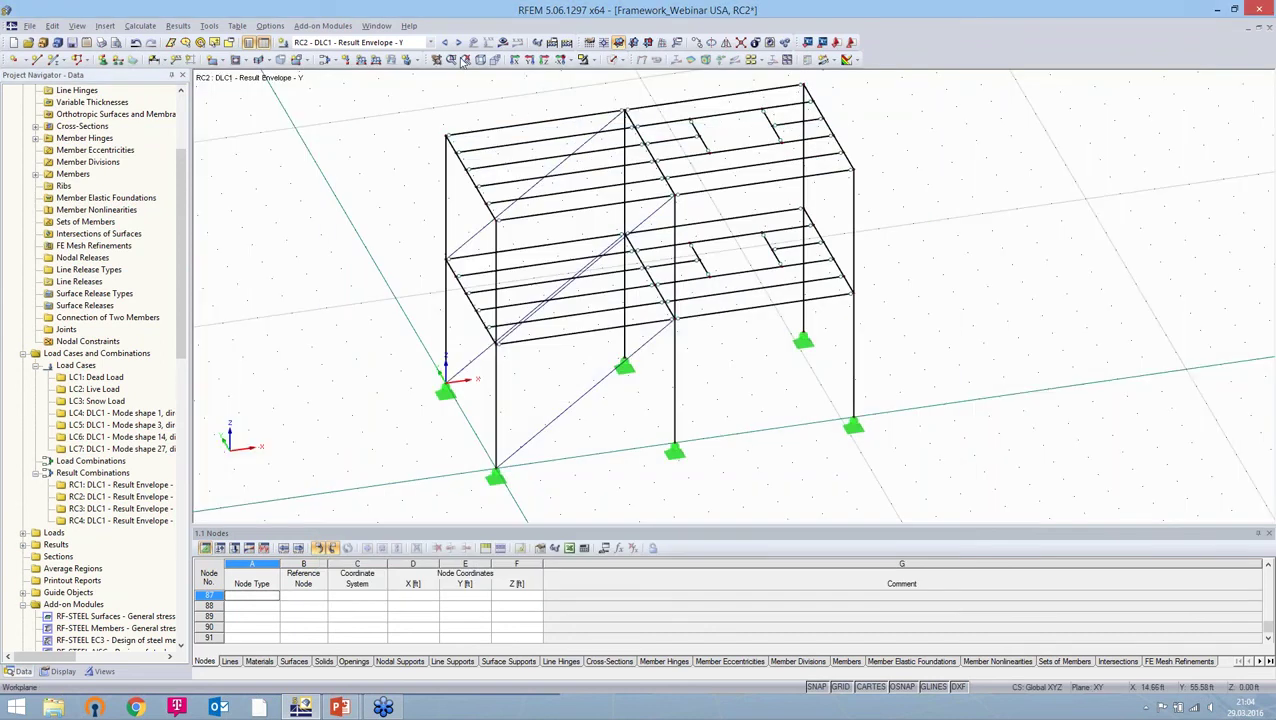
Step: Display the results of result combination RC2 and examine the frame's signed global deformations from several angles
{"action": "left_click", "coordinate": [502, 42]}
{"action": "left_click", "coordinate": [614, 373]}
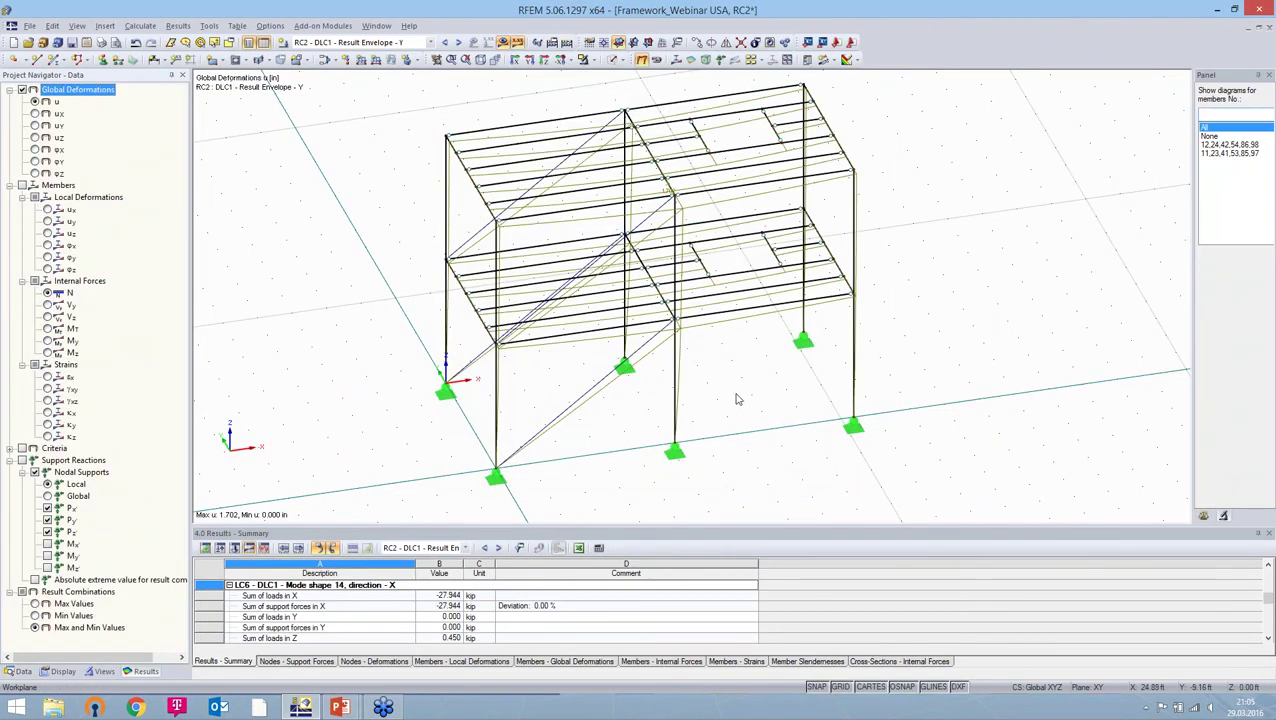
{"action": "middle_click_drag", "start_coordinate": [402, 255], "coordinate": [489, 413], "text": "ctrl"}
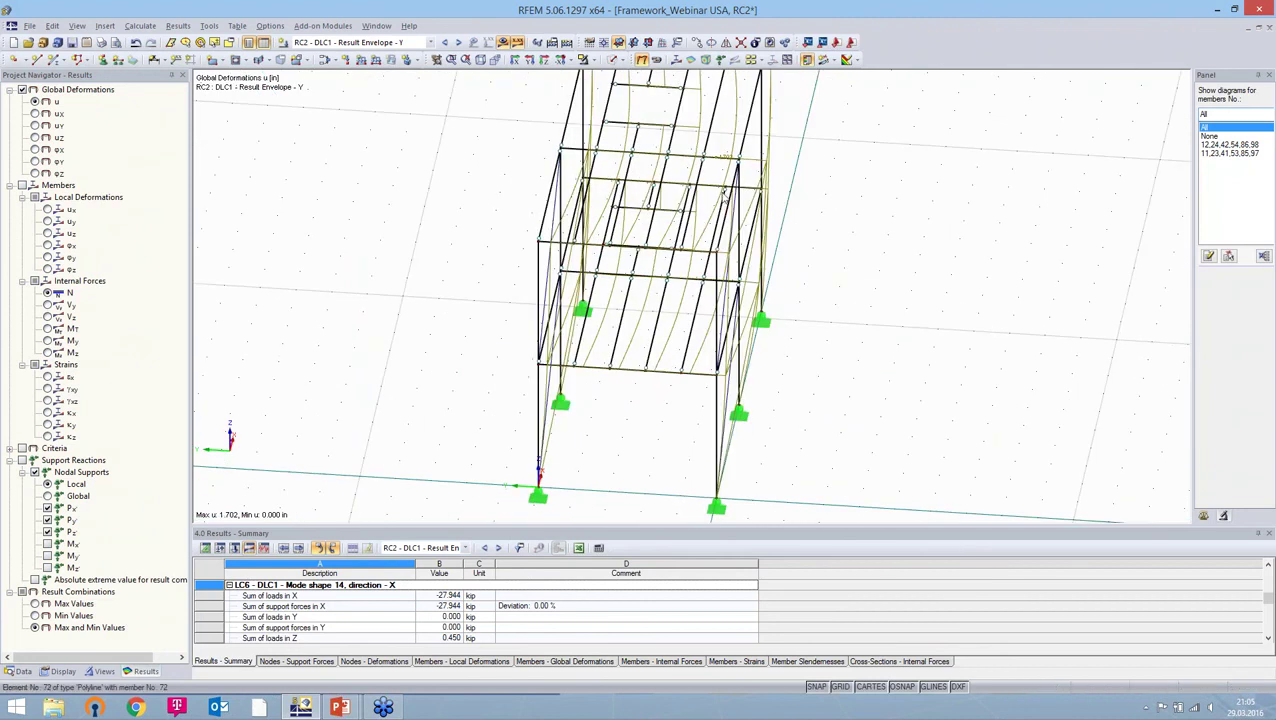
{"action": "scroll", "coordinate": [767, 155], "scroll_direction": "up", "scroll_amount": 3}
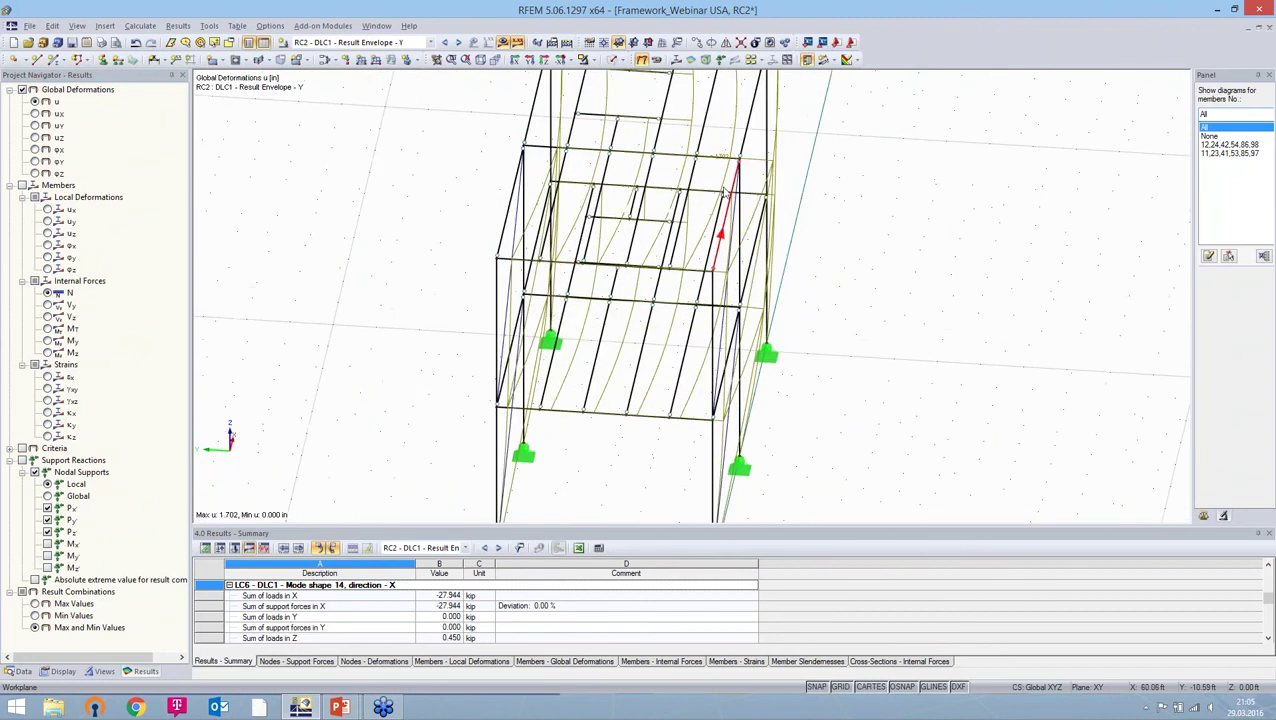
{"action": "middle_click_drag", "start_coordinate": [883, 336], "coordinate": [678, 354]}
{"action": "right_click", "coordinate": [678, 354]}
{"action": "left_click", "coordinate": [760, 430]}
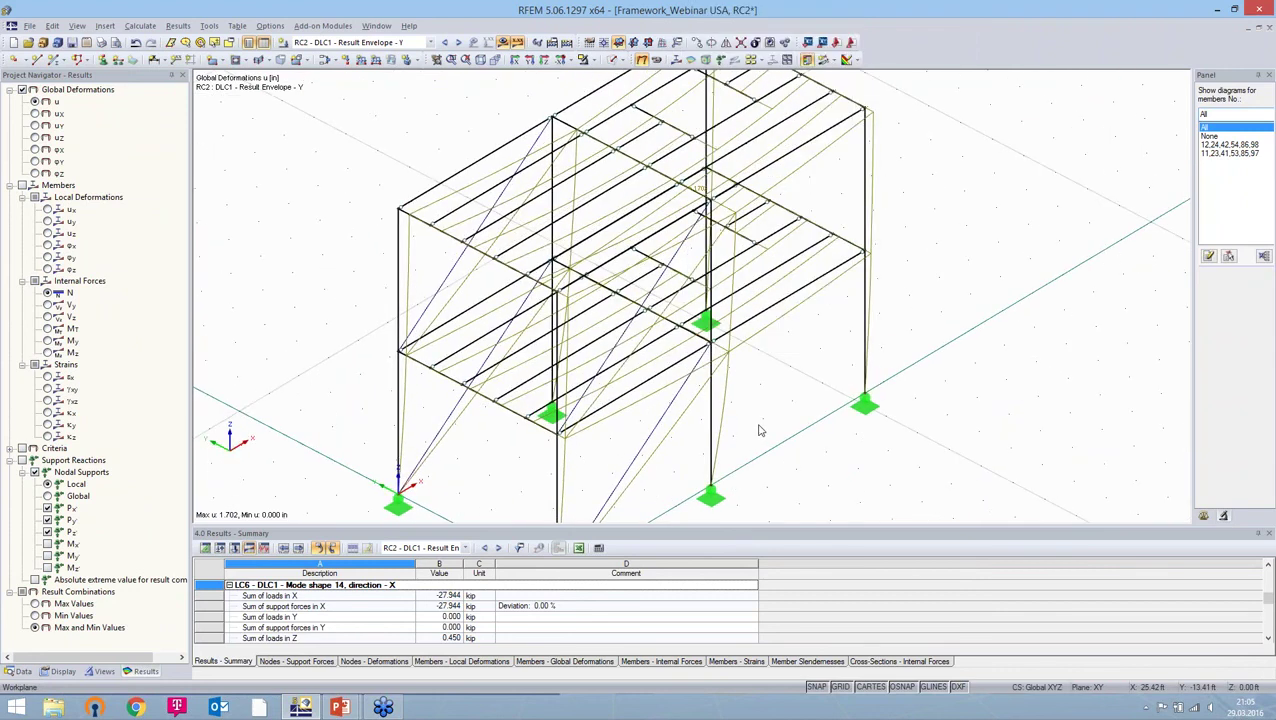